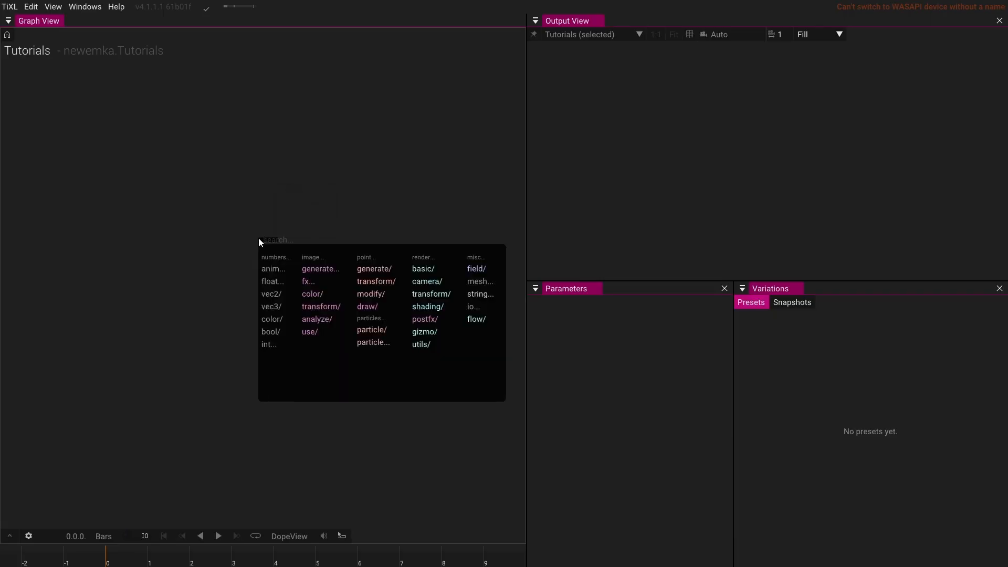
- Create a GridPoints operator in the graph and move it toward the upper left
type("gri")
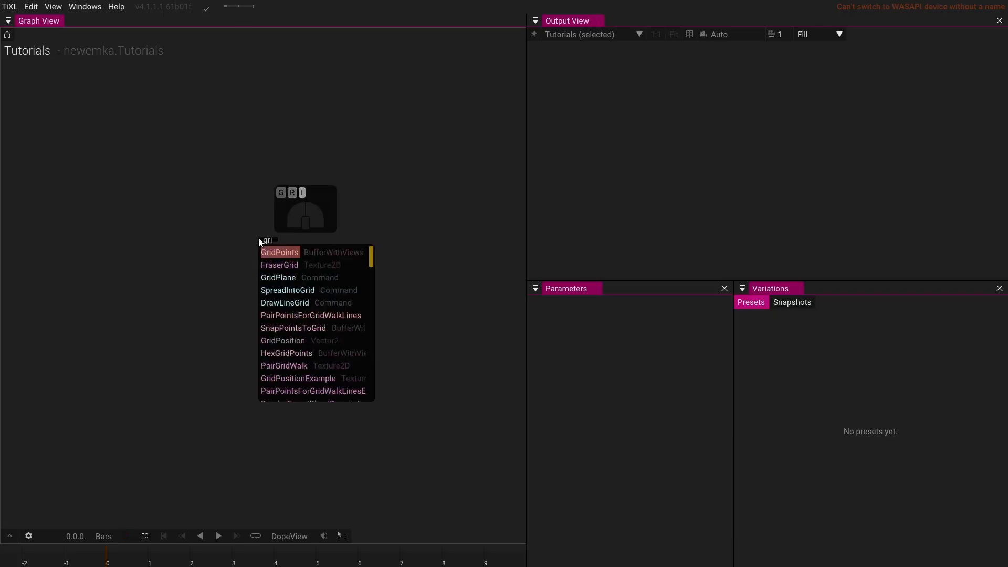
key("Return")
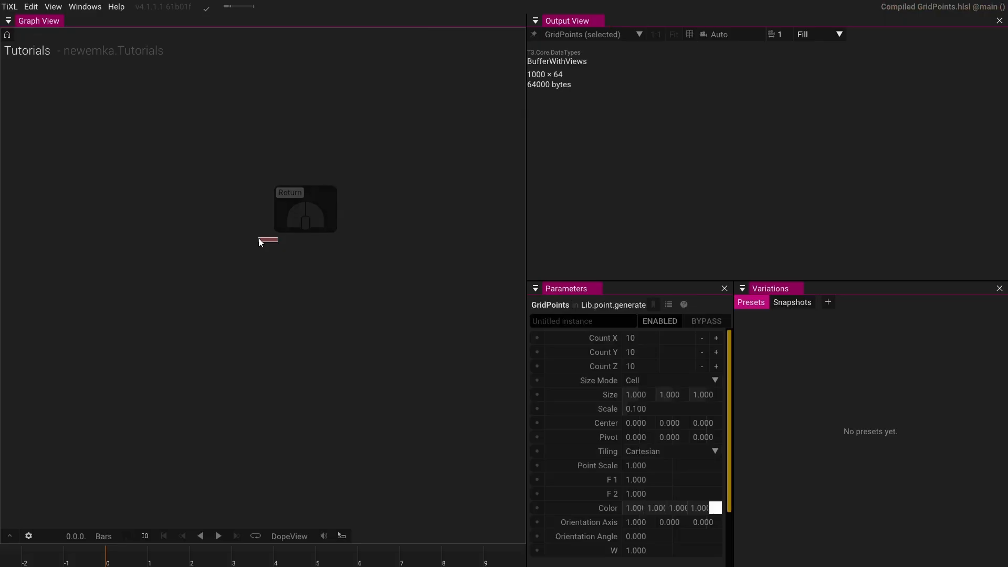
scroll(278, 235, "up", 4)
left_click_drag(301, 231, 236, 109)
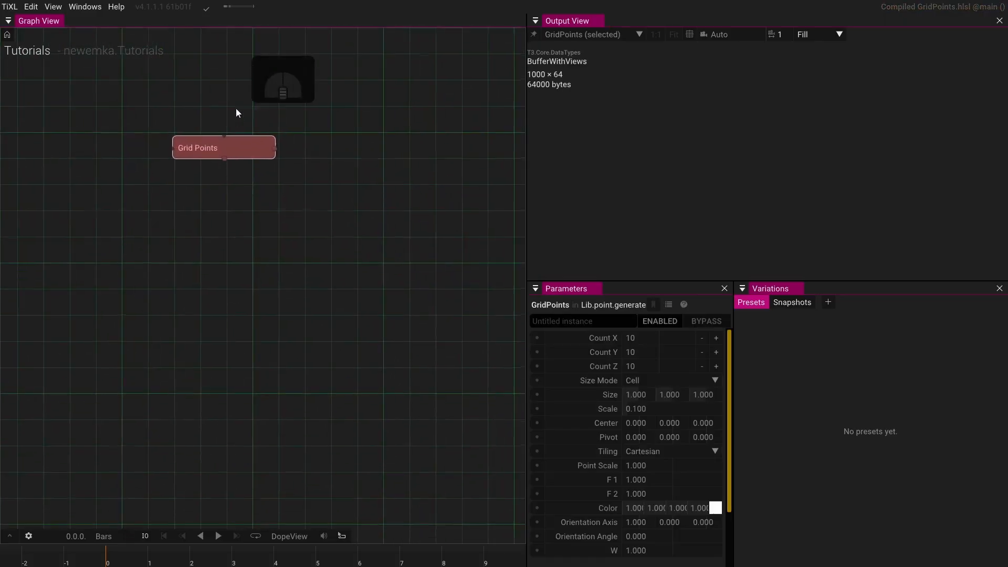
- Connect a DrawMeshAtPoints operator to the Grid Points output
left_click_drag(281, 150, 386, 172)
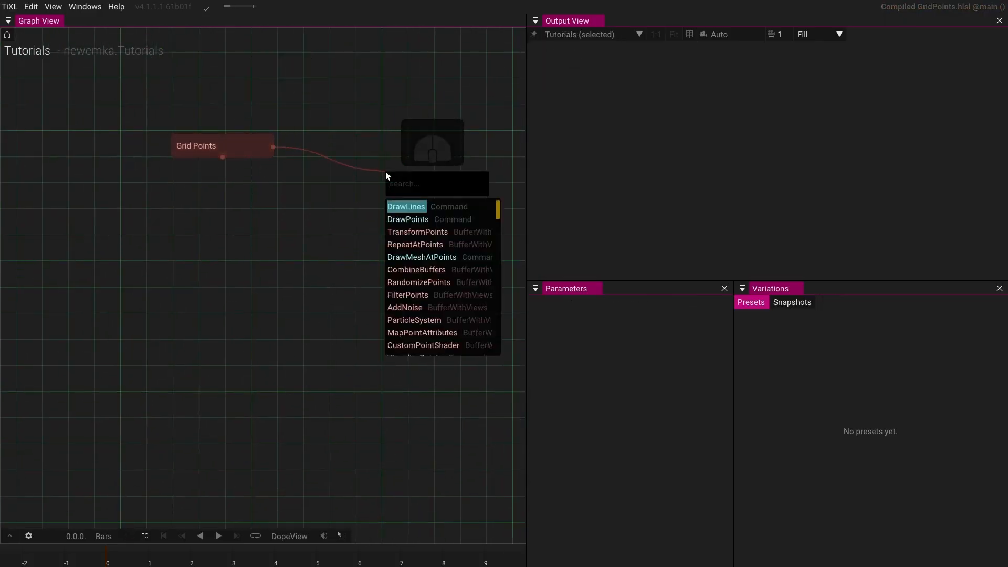
left_click(431, 257)
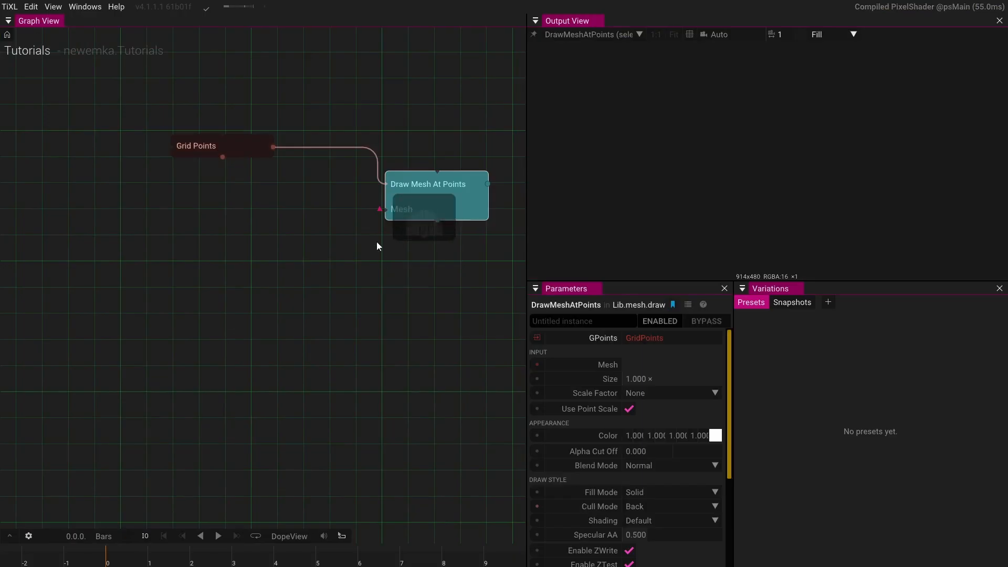
- Attach a CubeMesh to the Mesh input of Draw Mesh At Points and pin its output to the viewer
left_click(277, 230)
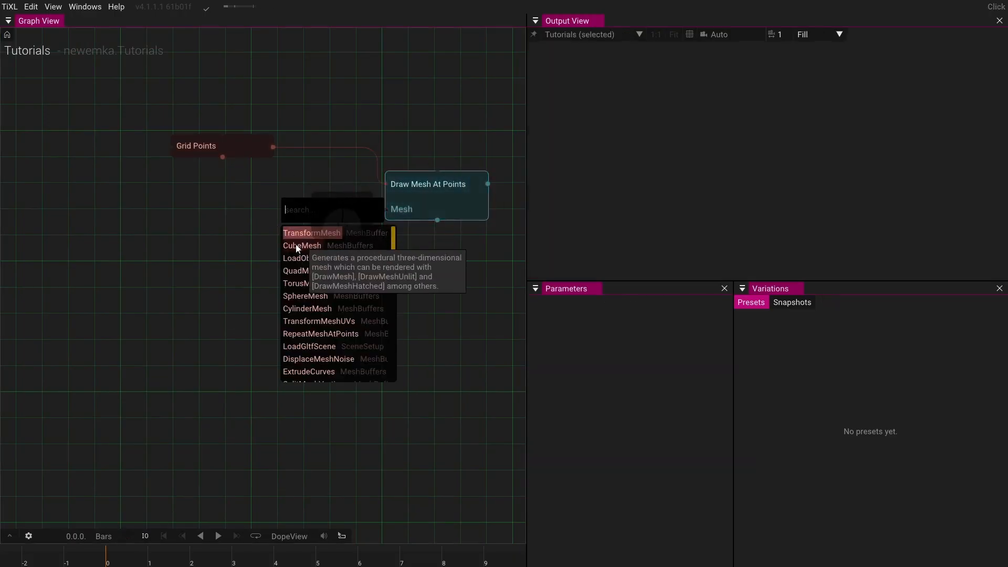
left_click(292, 232)
left_click(457, 207)
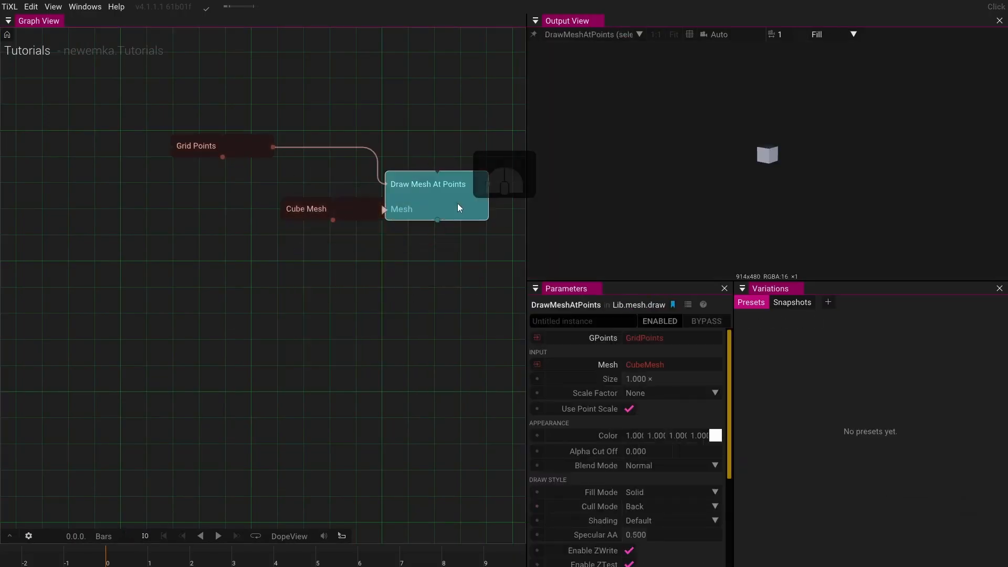
key("p")
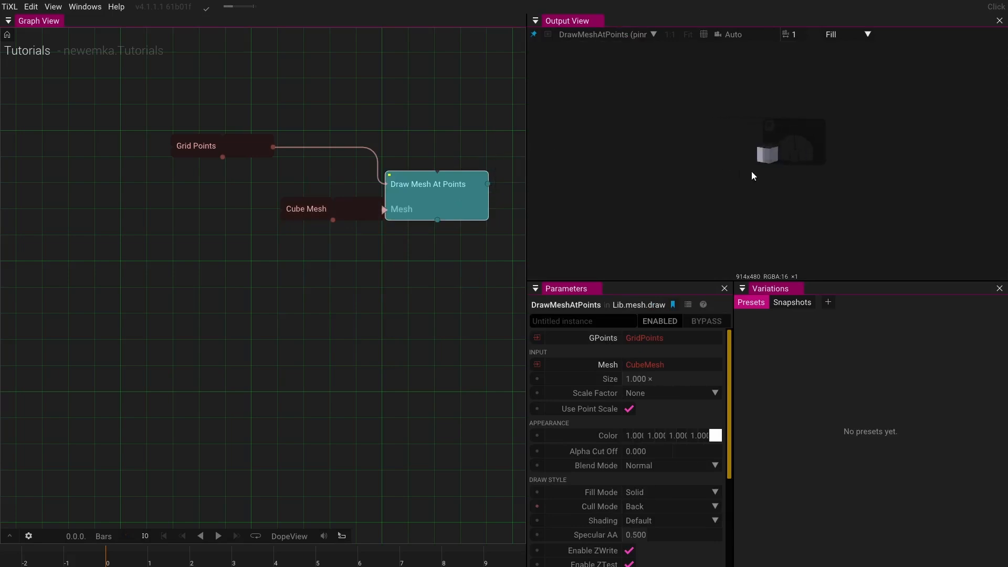
scroll(766, 167, "up", 4)
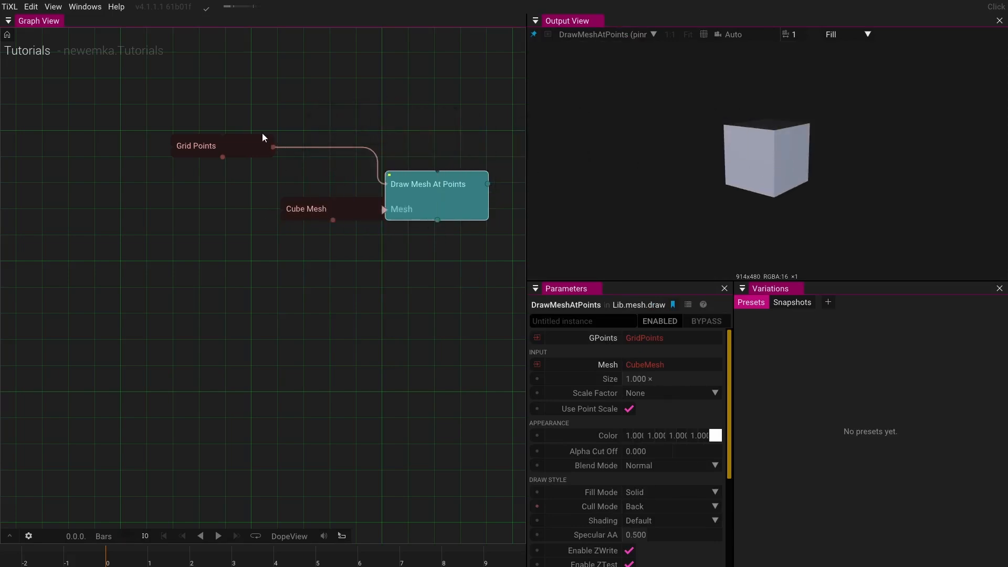
- Set the Grid Points Scale to about 1.25
left_click(255, 151)
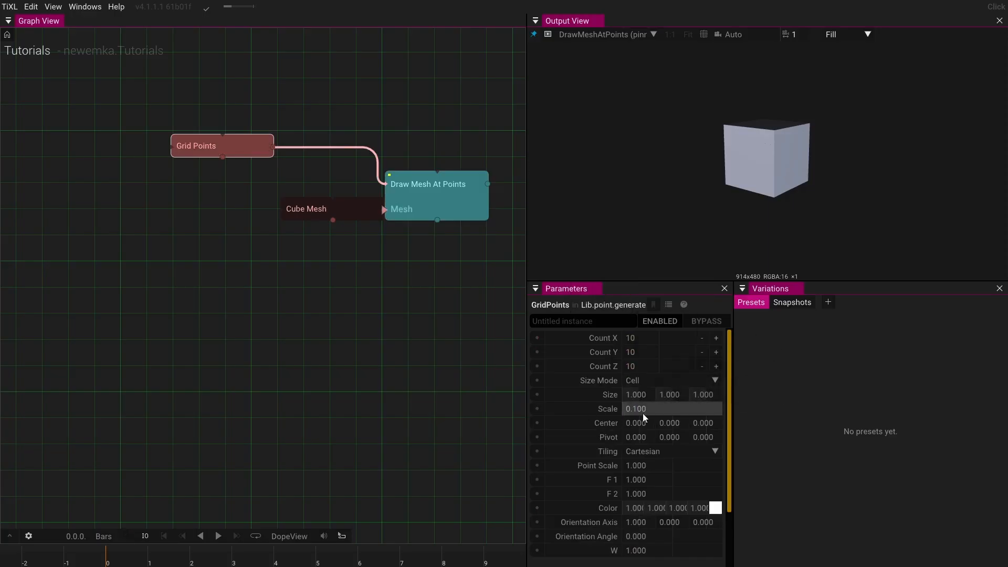
left_click_drag(650, 412, 847, 396)
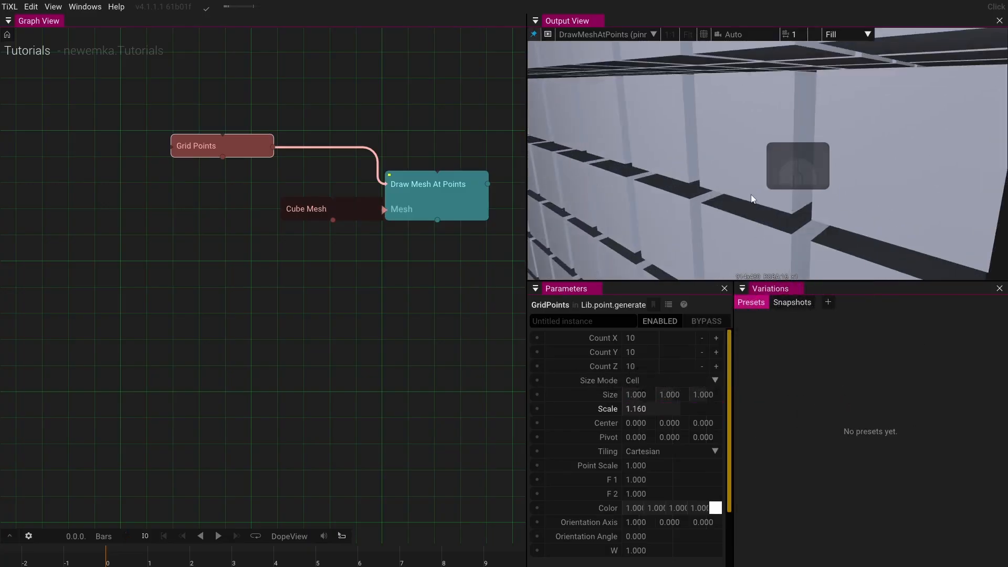
scroll(751, 193, "down", 3)
left_click_drag(751, 194, 735, 213)
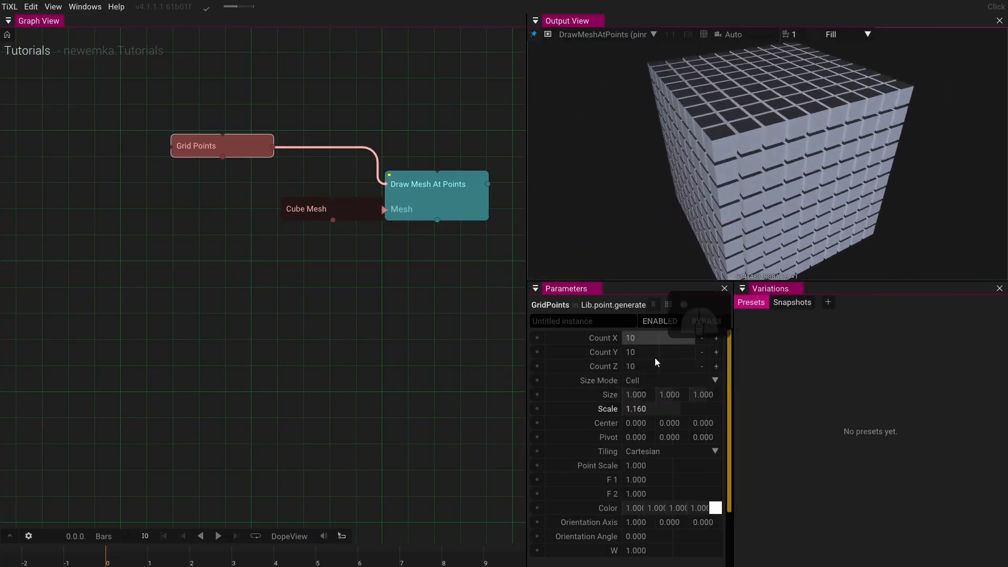
left_click(669, 410)
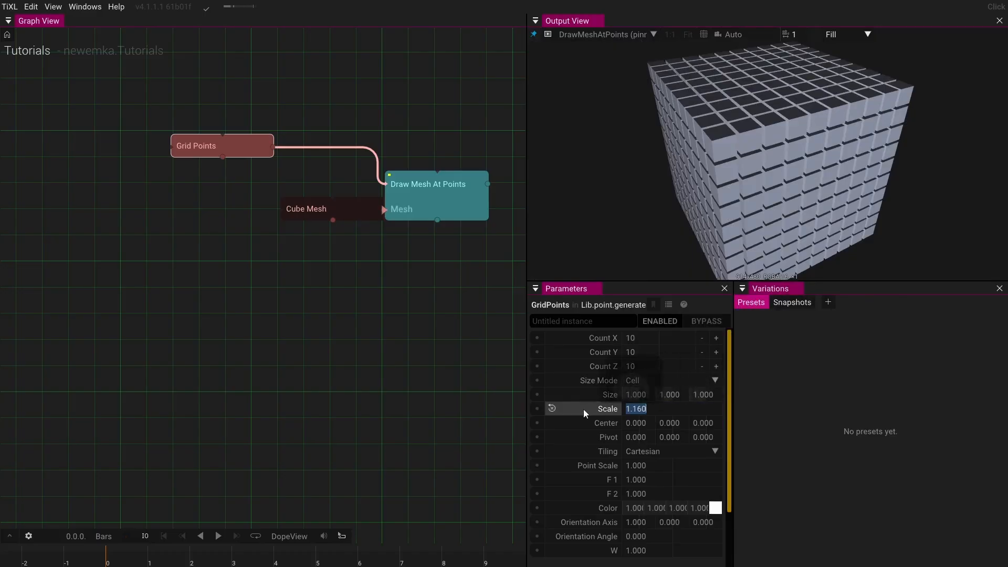
left_click(471, 414)
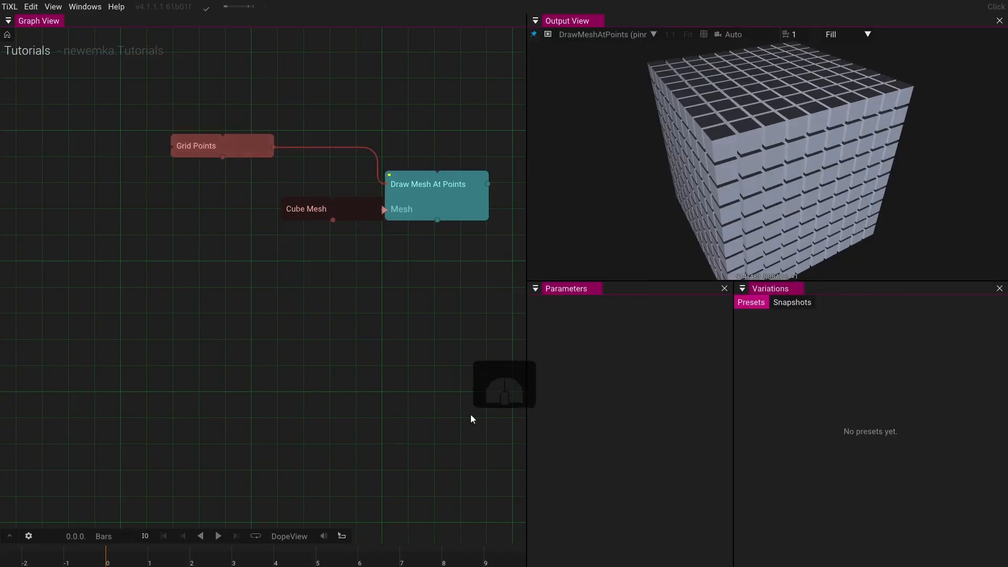
left_click(251, 147)
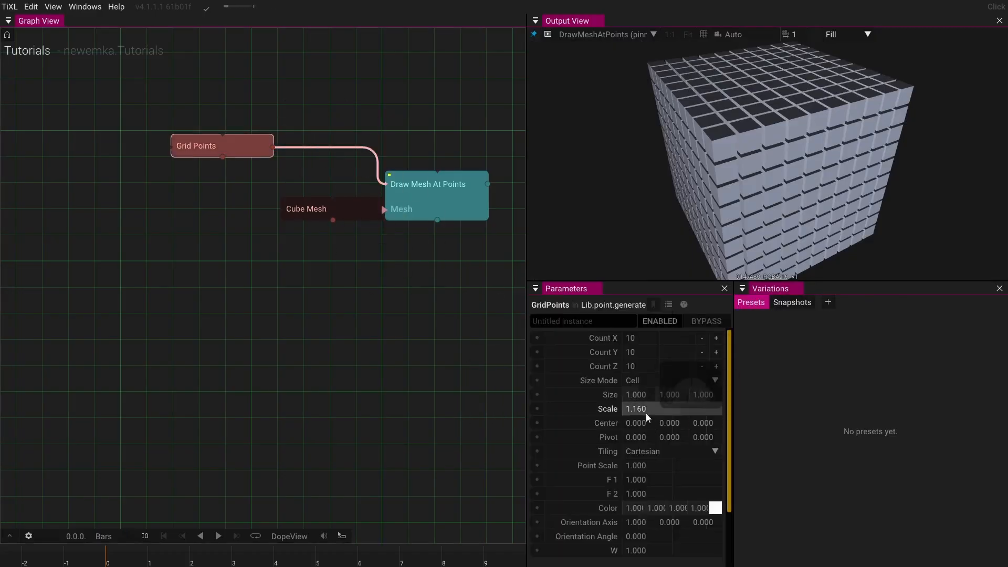
left_click_drag(645, 414, 687, 410)
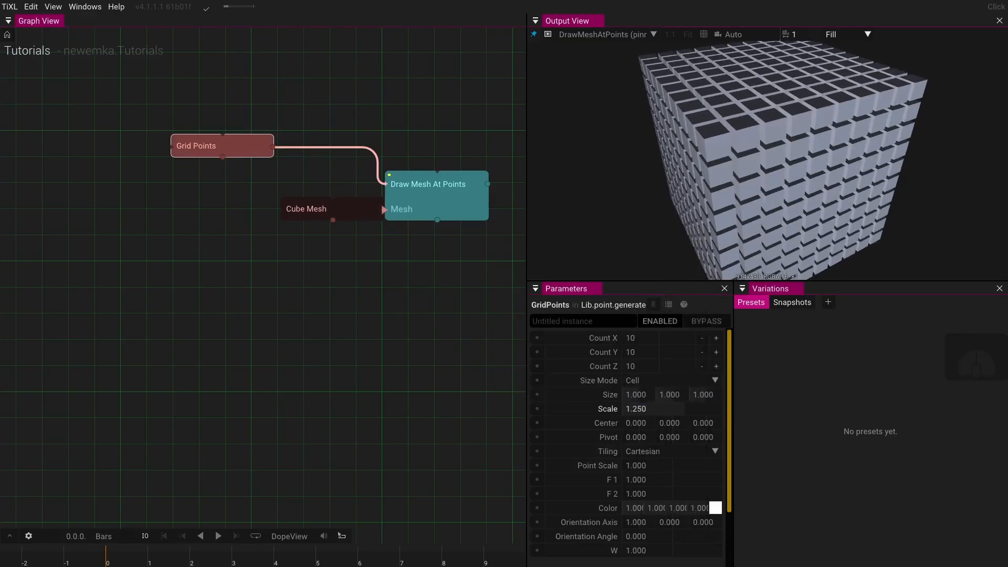
- Insert an AddNoise operator on the connection between Grid Points and Draw Mesh At Points
left_click_drag(674, 197, 711, 172)
scroll(702, 147, "down", 5)
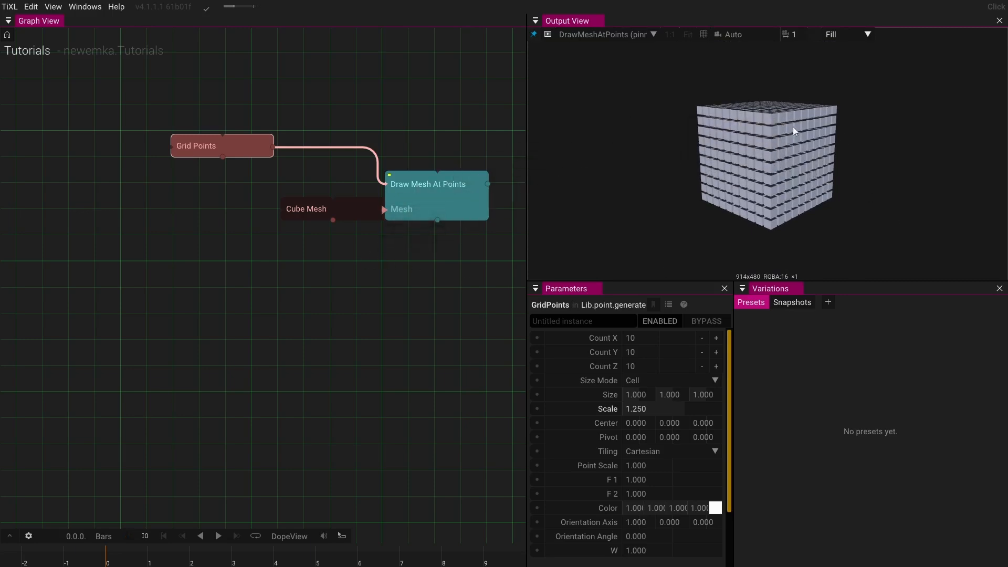
left_click_drag(796, 160, 824, 119)
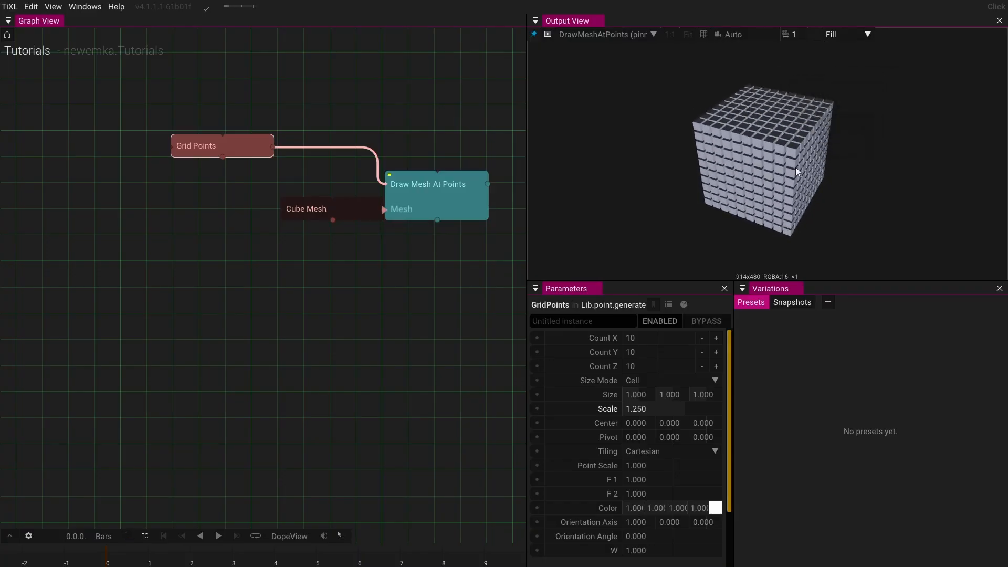
left_click_drag(795, 167, 748, 158)
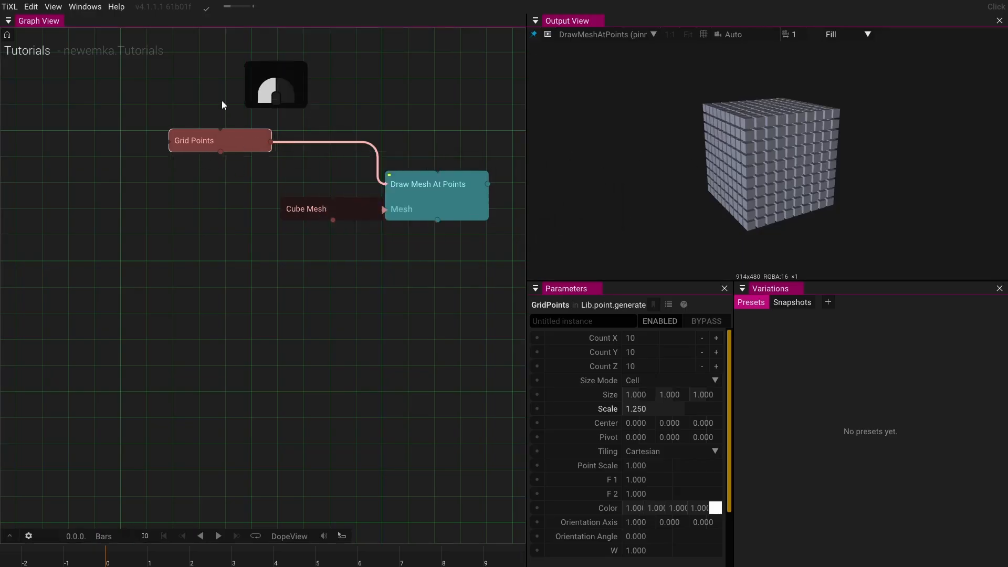
left_click_drag(231, 145, 199, 90)
left_click(326, 92)
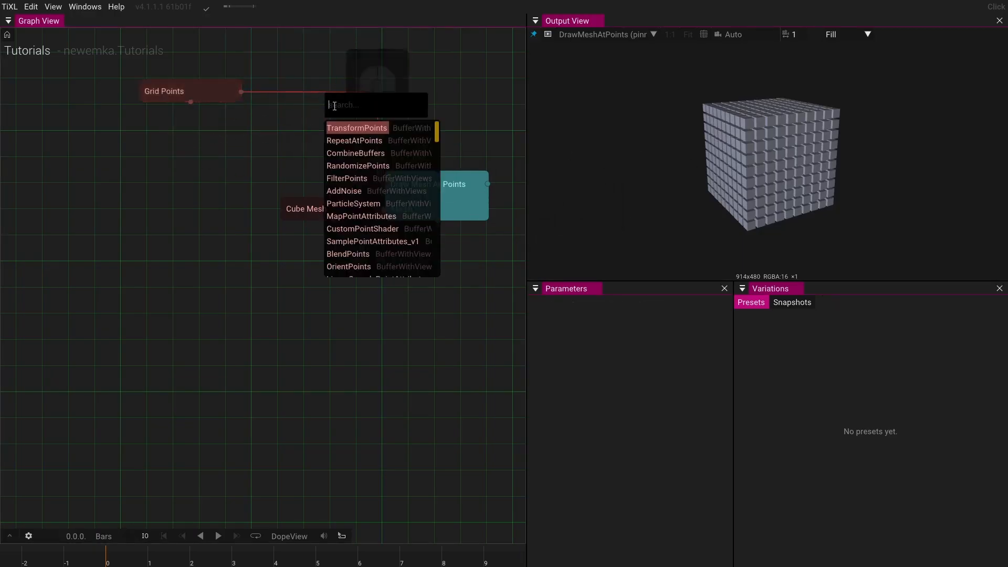
left_click(346, 191)
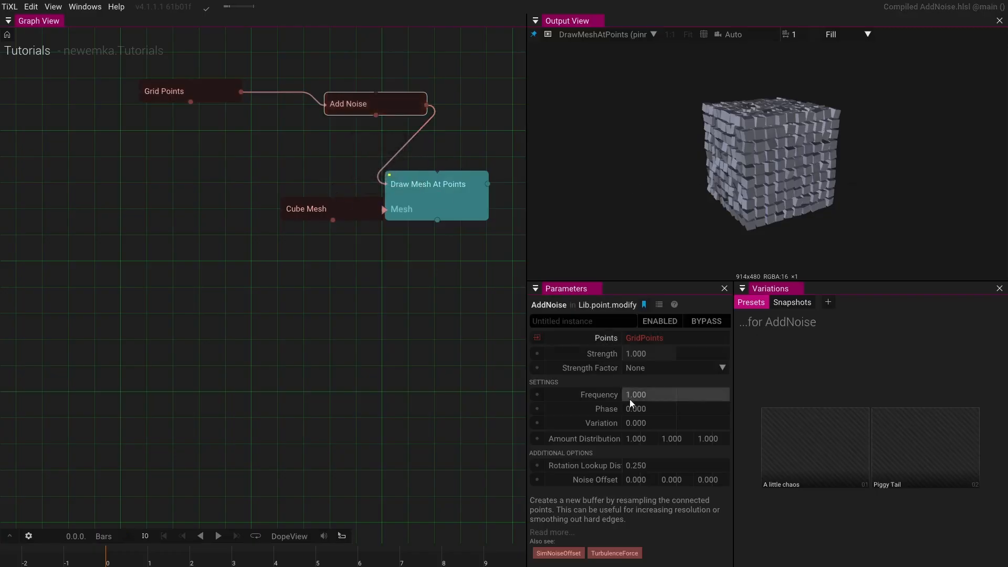
- Set the AddNoise Phase to about 1.36 and its Frequency to 0.05
left_click_drag(632, 408, 889, 394)
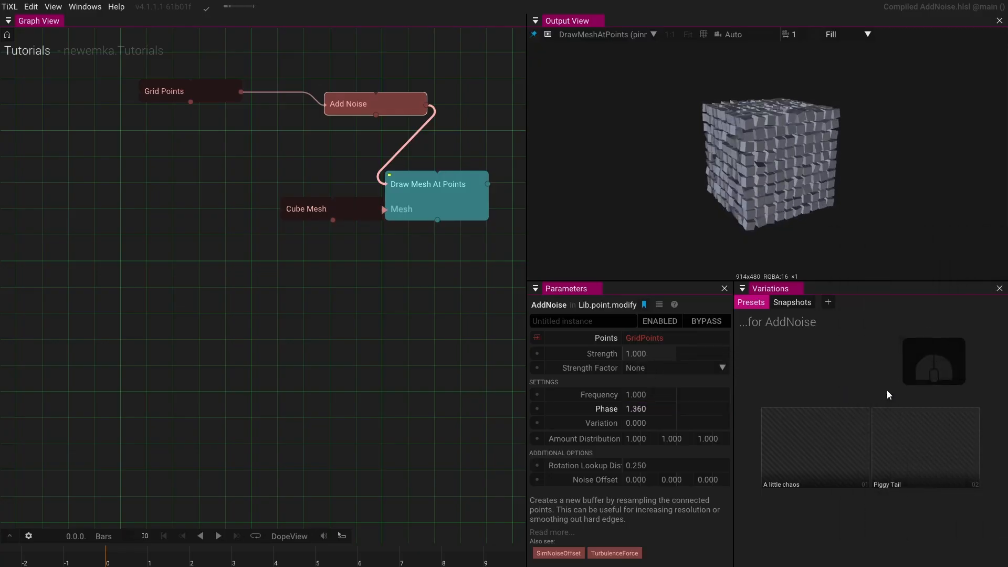
left_click(685, 391)
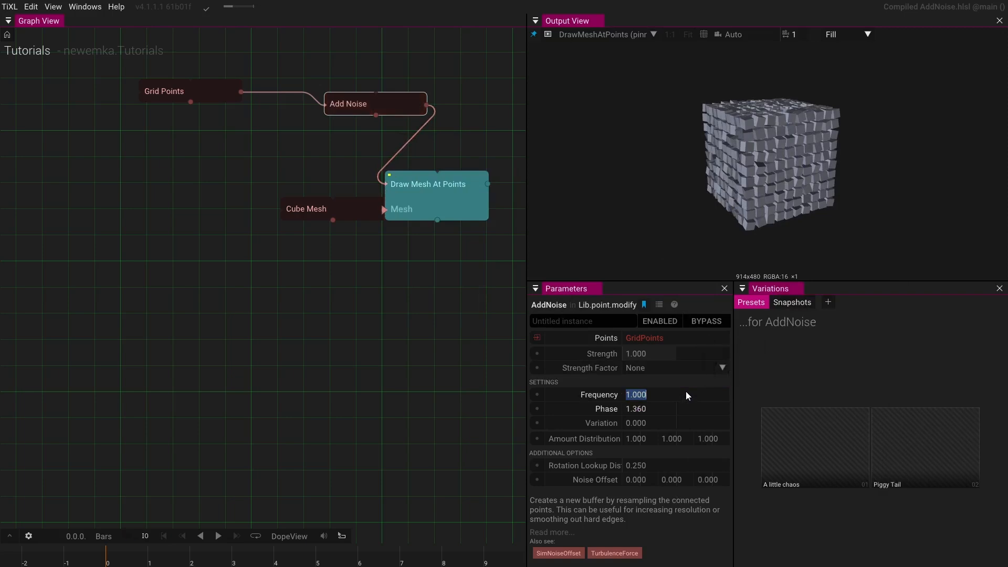
type(".")
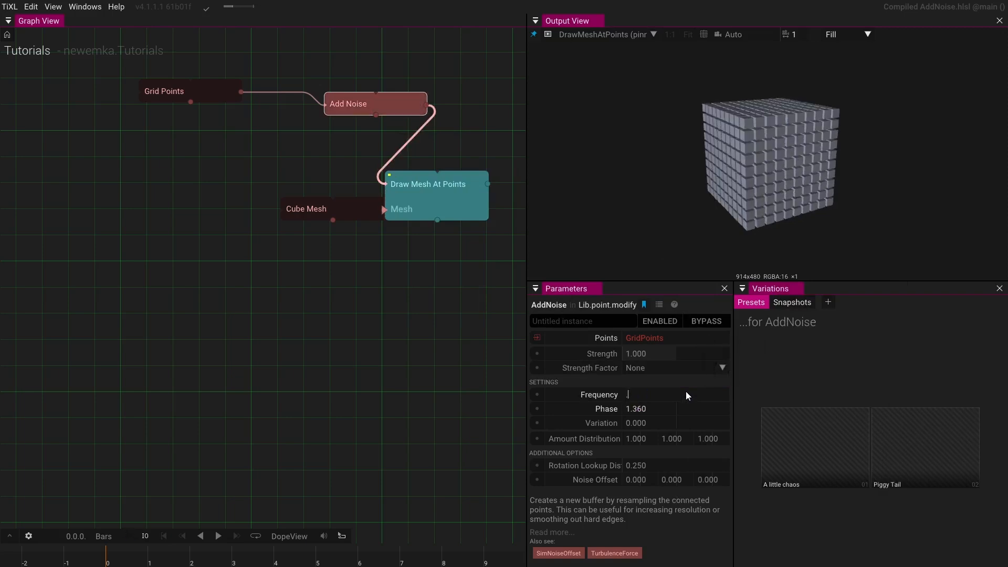
type("05")
key("Return")
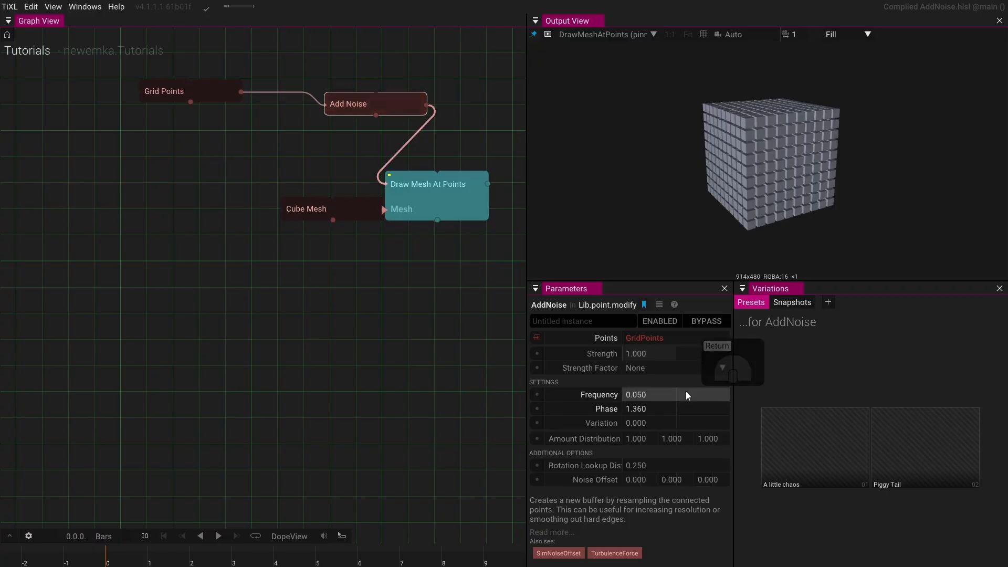
- Set the AddNoise Strength to 20
left_click(654, 354)
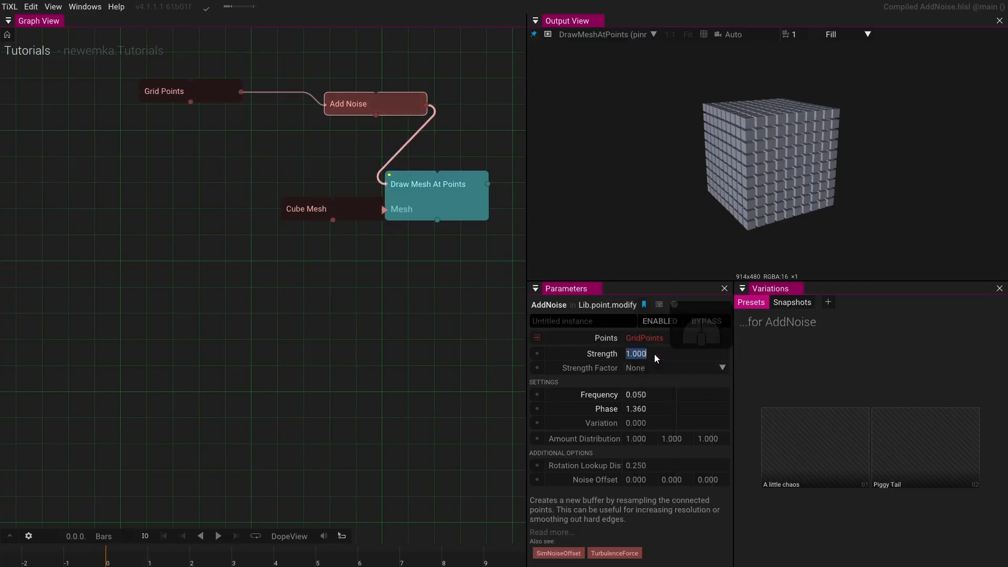
type("20")
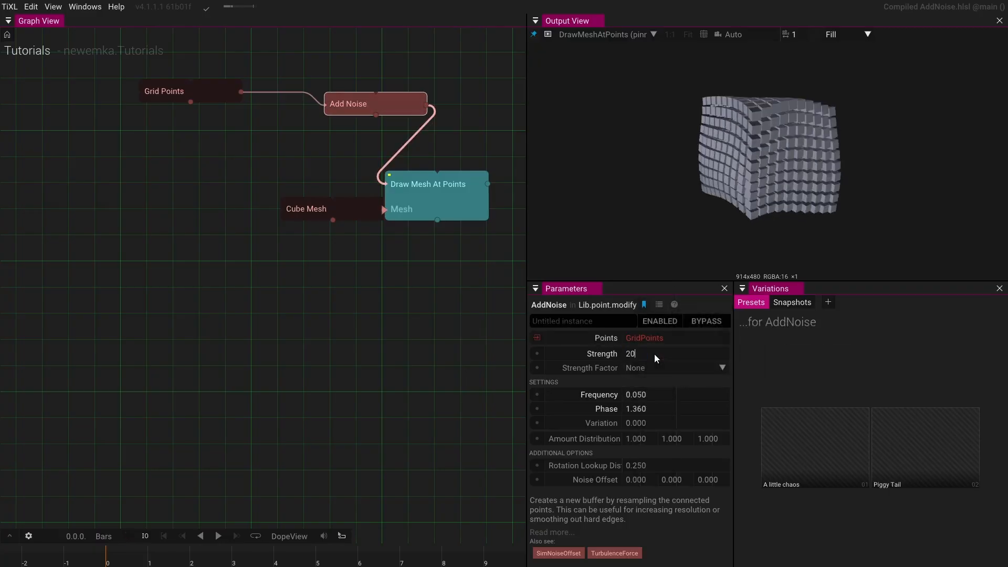
key("Return")
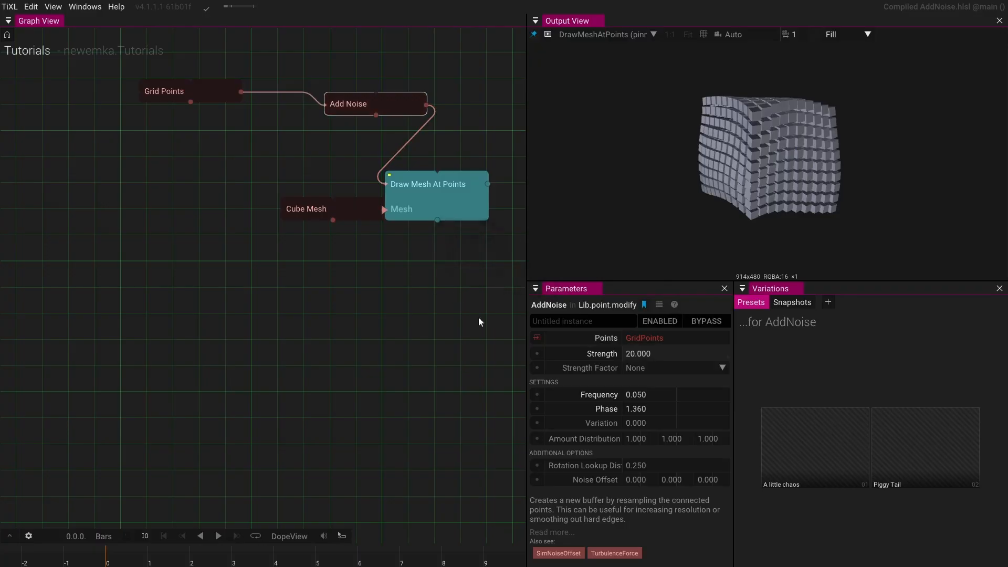
- Drag the AddNoise Phase to about -120.6
mouse_move(635, 409)
left_mouse_down()
mouse_move(892, 404)
mouse_move(651, 407)
left_mouse_up()
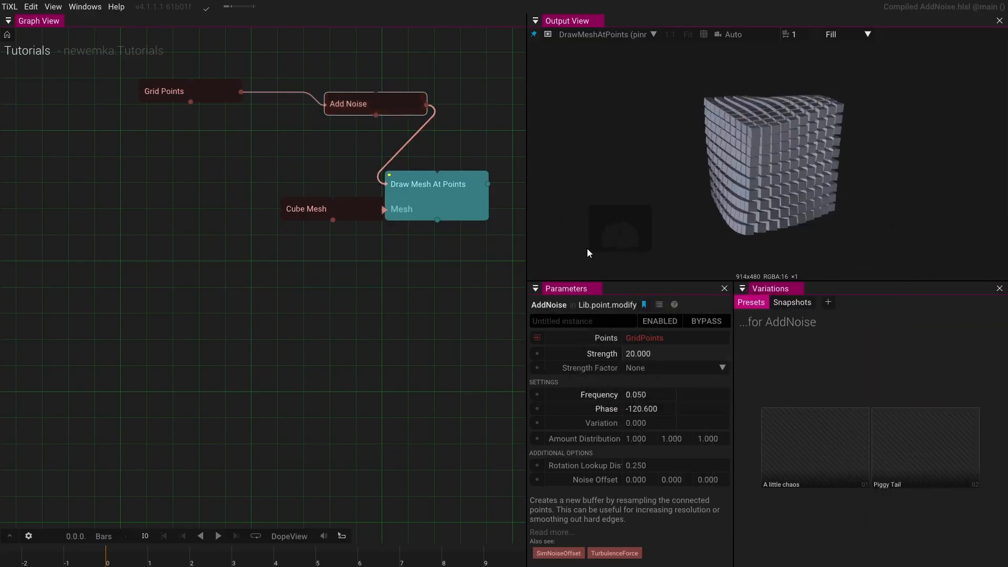
mouse_move(727, 190)
left_mouse_down()
mouse_move(840, 167)
mouse_move(735, 167)
mouse_move(730, 180)
mouse_move(818, 169)
mouse_move(735, 200)
mouse_move(695, 200)
mouse_move(688, 174)
mouse_move(733, 180)
left_mouse_up()
scroll(793, 156, "up", 5)
scroll(688, 174, "down", 5)
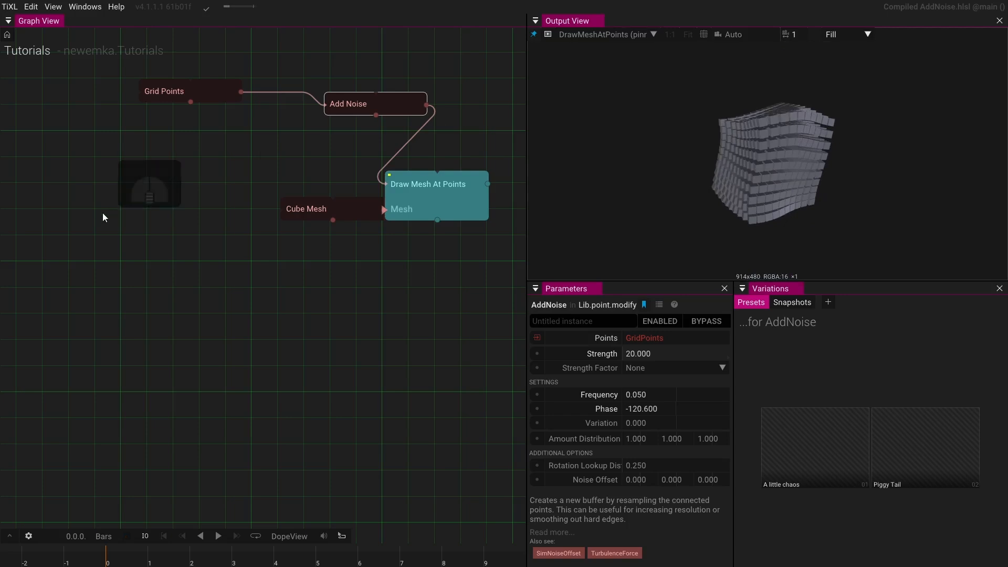
- Add a SelectPointsWithSDF operator and wire it between Grid Points and Add Noise
left_click_drag(192, 146, 155, 204)
left_click_drag(179, 152, 144, 107)
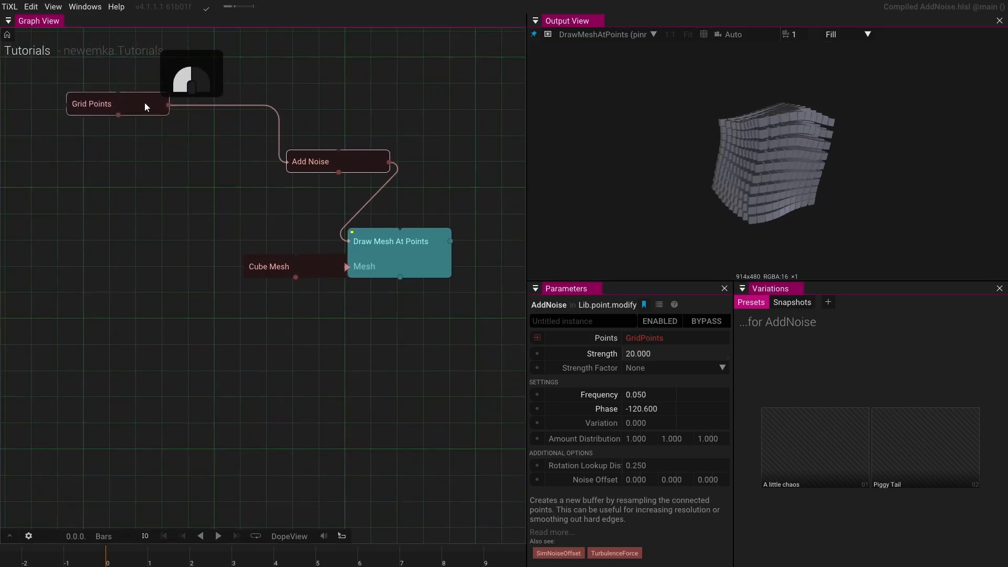
left_click(135, 165)
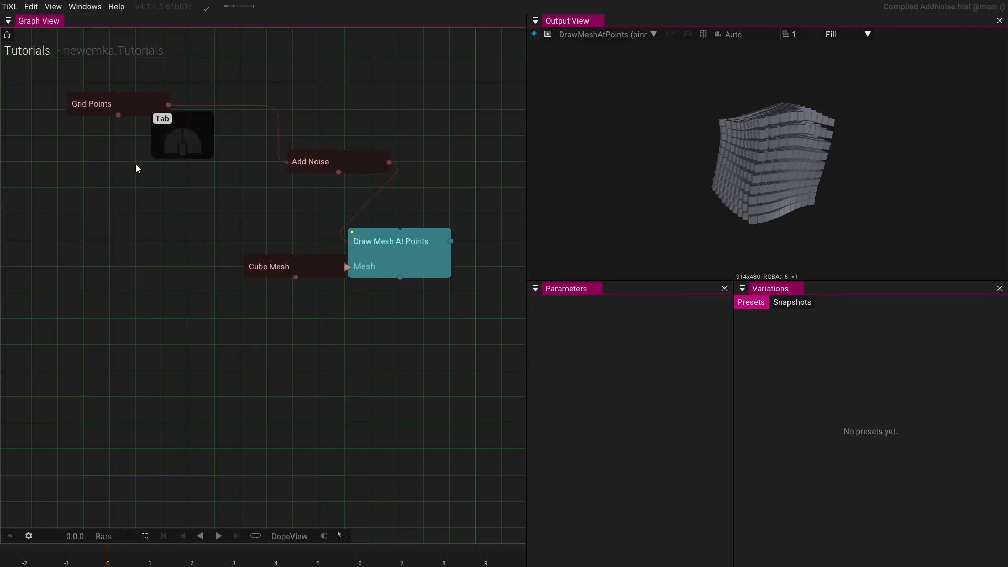
key("Tab")
type("sele")
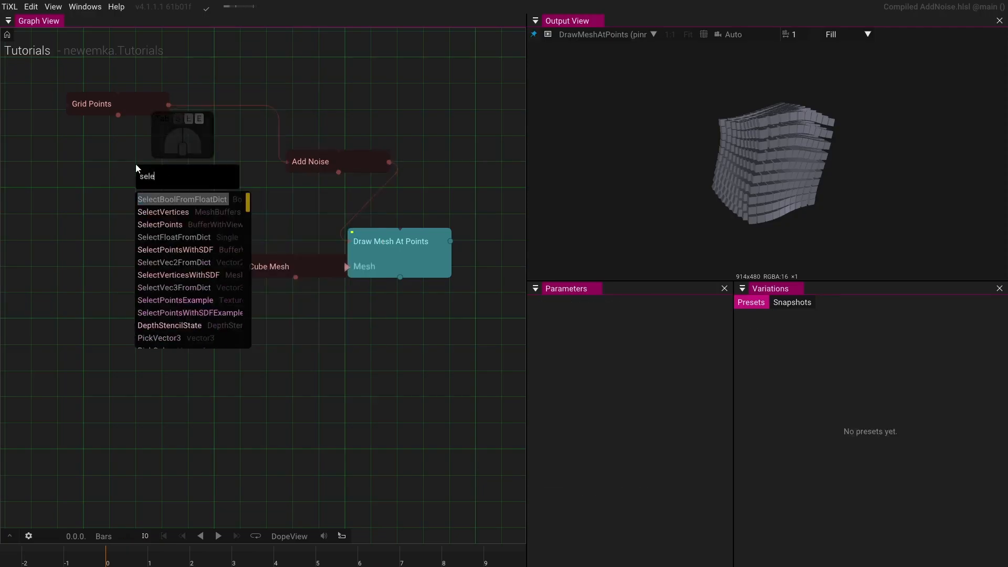
left_click(204, 253)
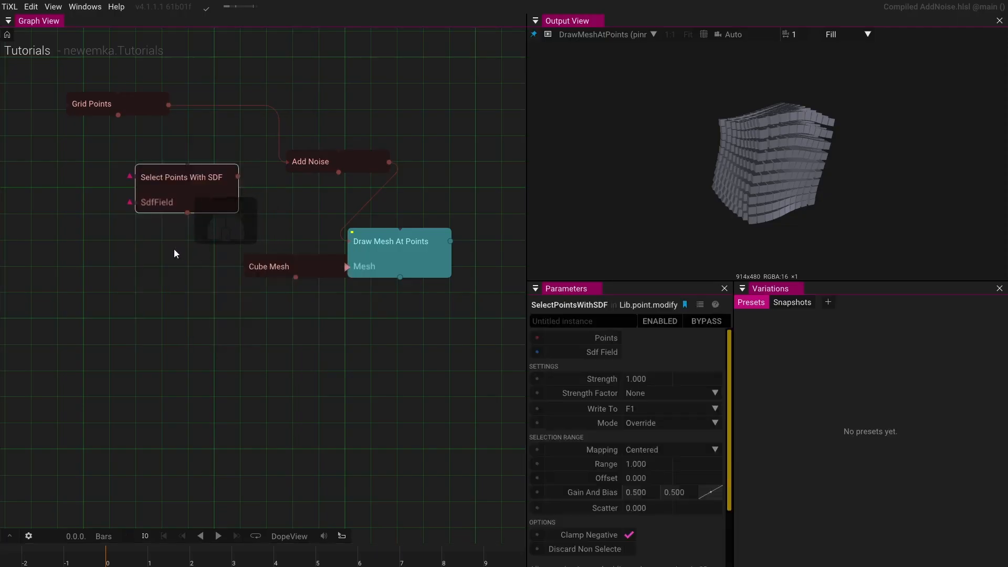
left_click_drag(171, 102, 133, 177)
left_click_drag(238, 178, 286, 164)
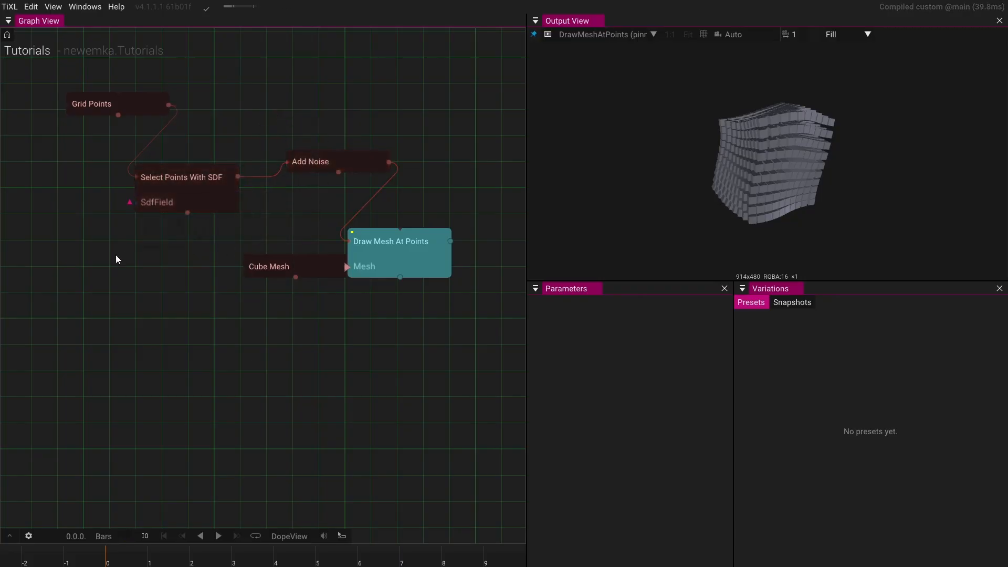
- Add a SphereSDF operator connected to the SdfField input of Select Points With SDF
left_click_drag(115, 243, 212, 242)
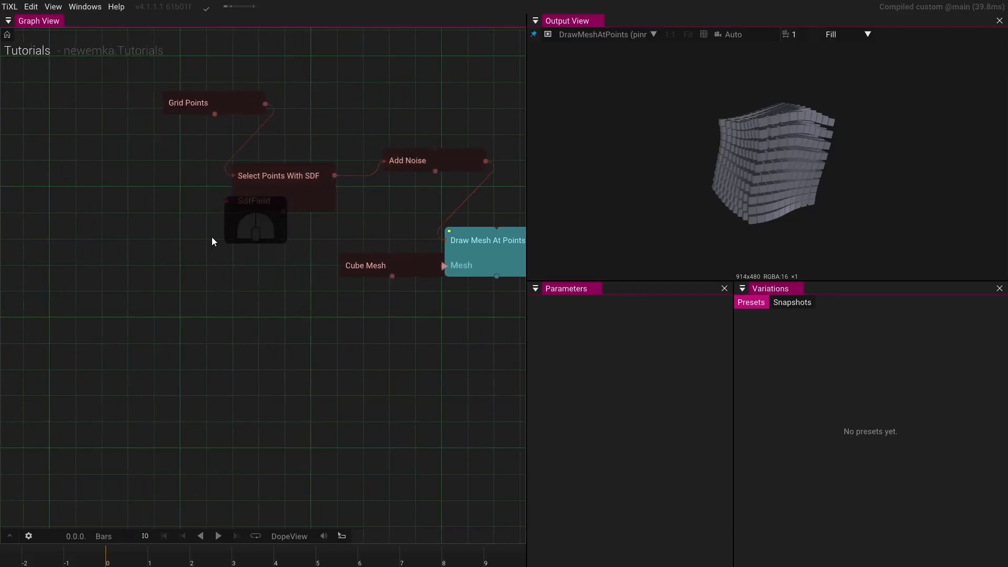
left_click(231, 204)
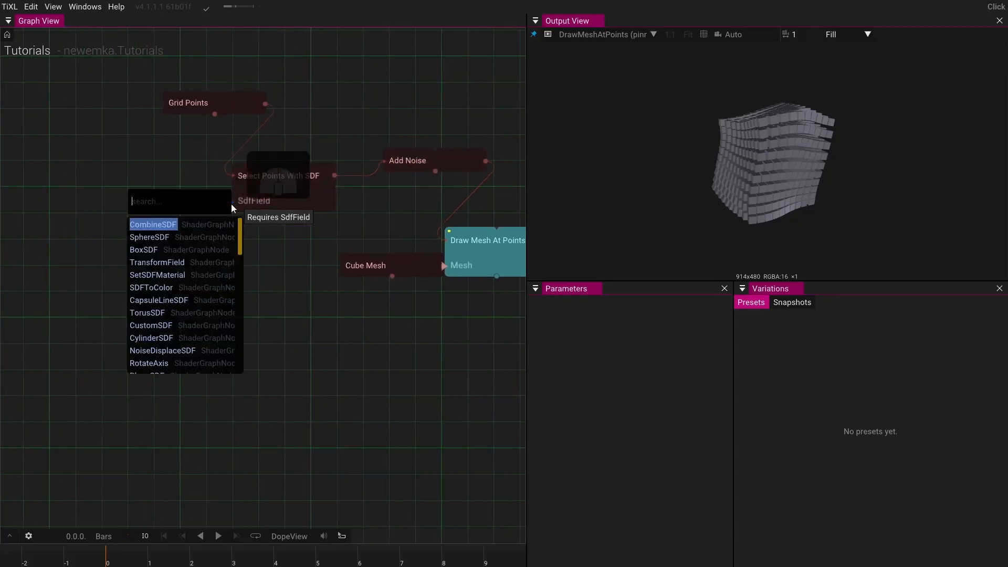
left_click(158, 237)
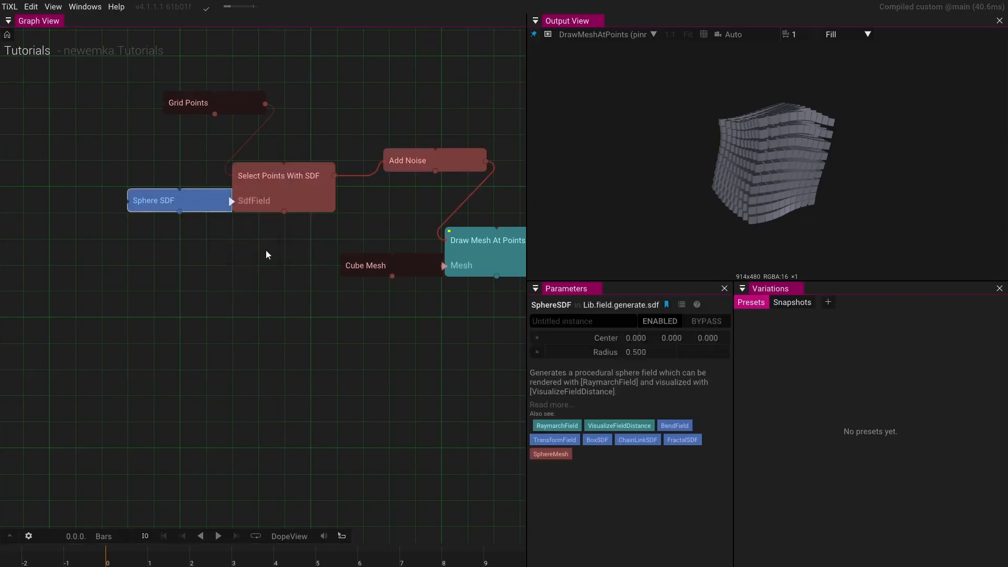
left_click(293, 194)
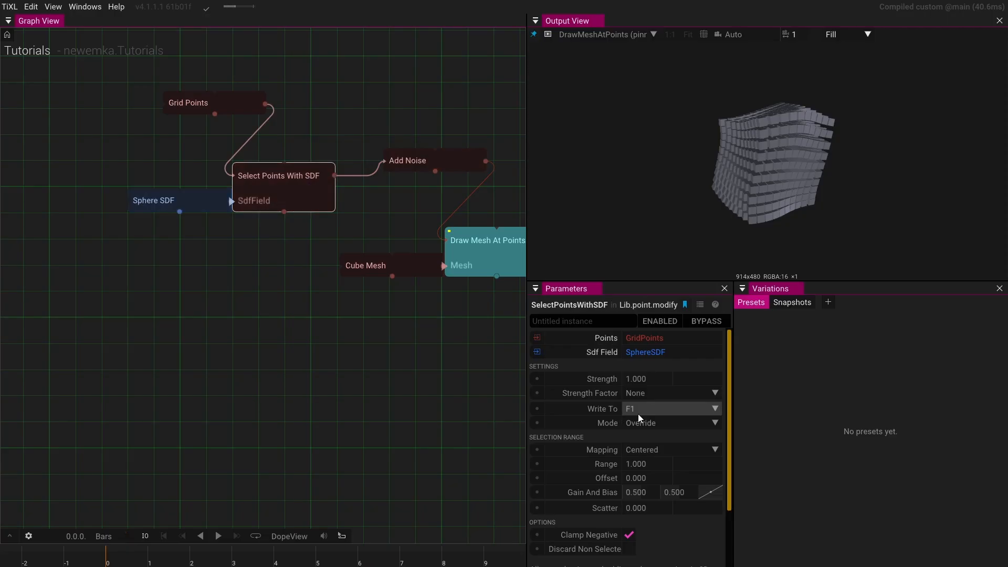
- Set the AddNoise Strength Factor to F1
left_click_drag(284, 346, 104, 413)
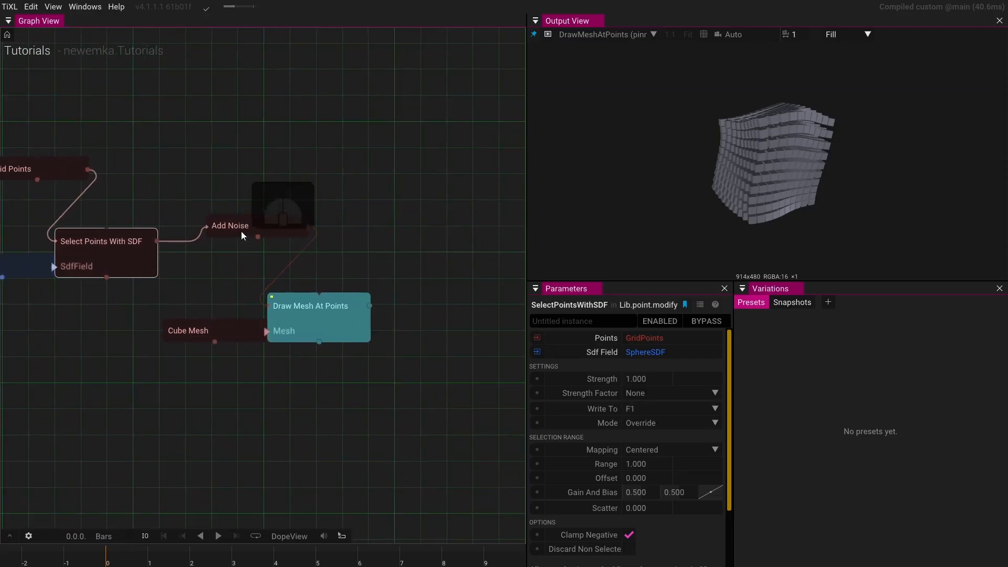
left_click(262, 225)
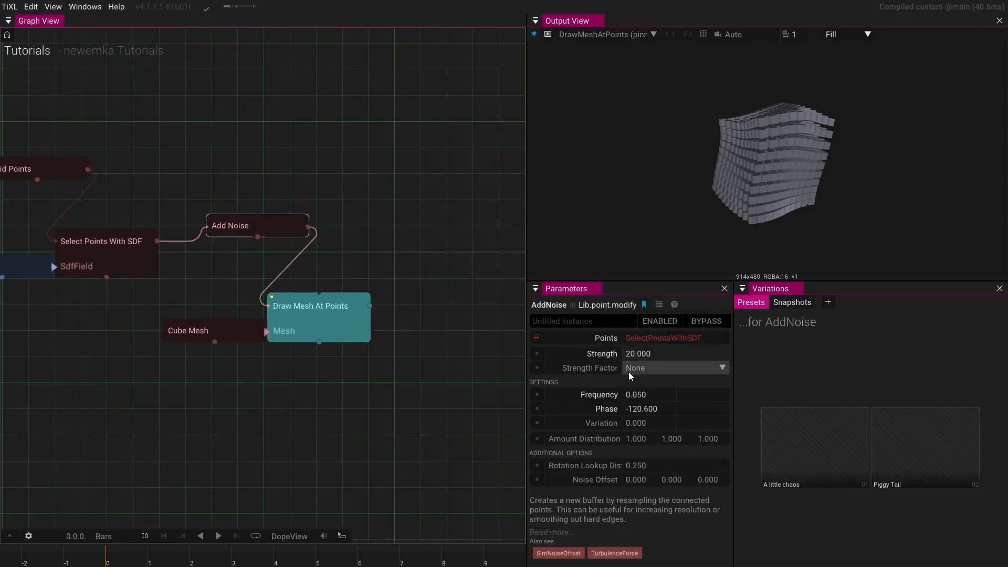
left_click(673, 370)
left_click(651, 392)
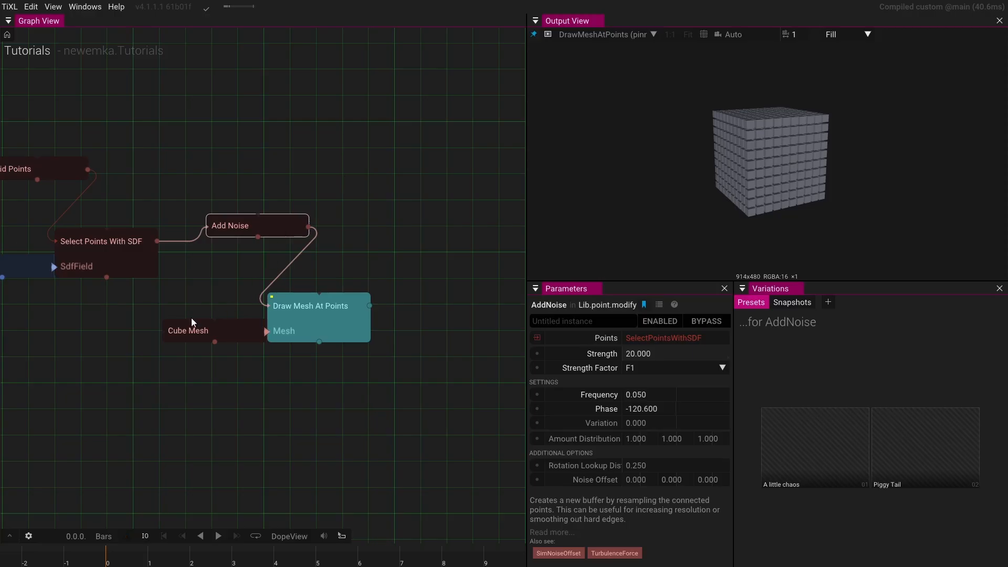
- Connect a Time operator to the AddNoise Phase input
left_click_drag(640, 412, 540, 394)
left_click(550, 409)
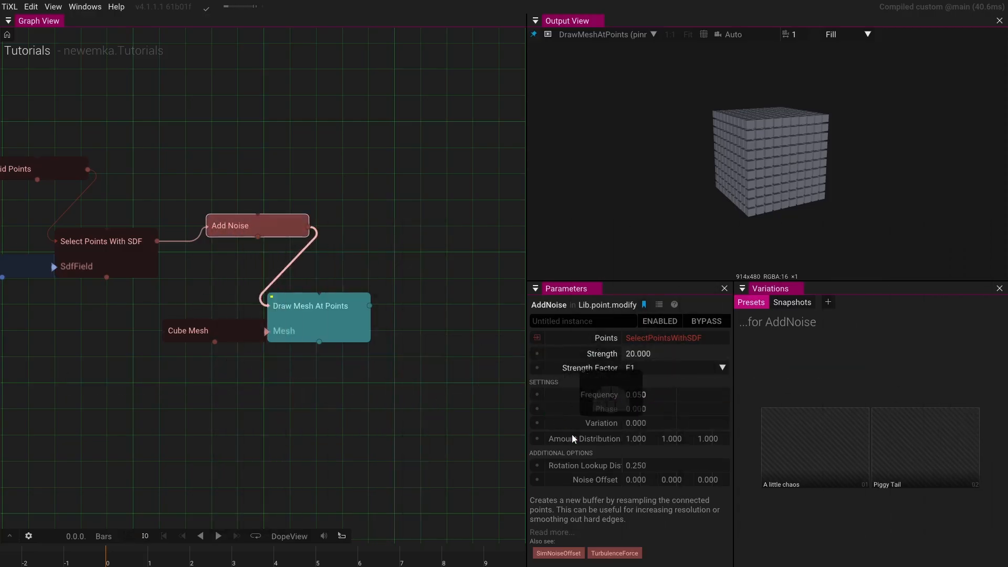
left_click(539, 409)
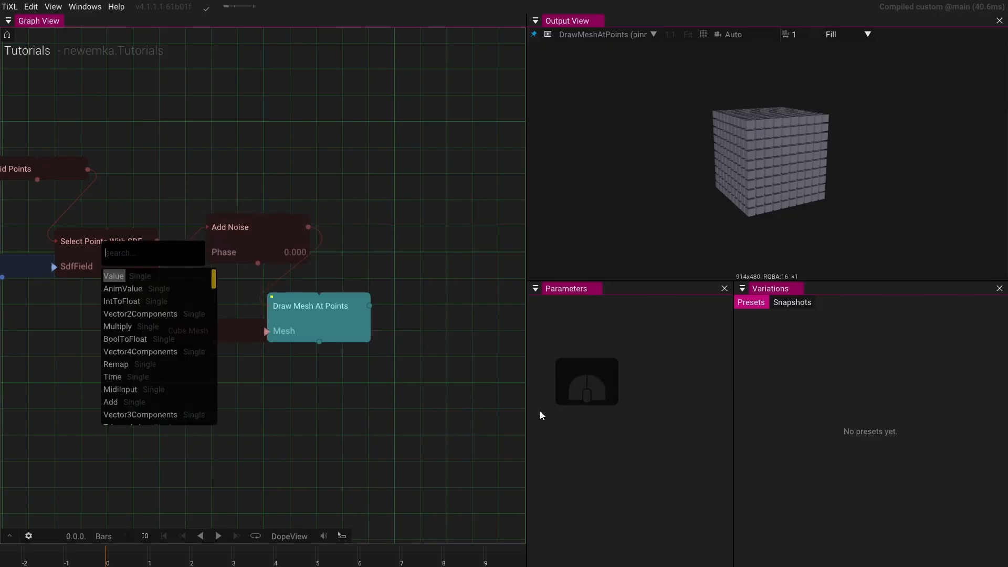
left_click(116, 377)
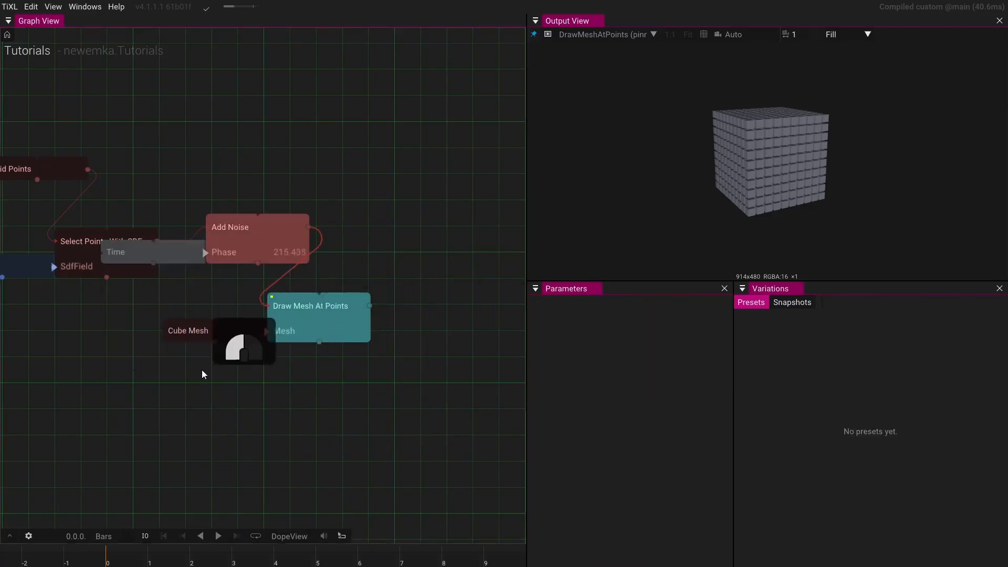
- Rearrange the nodes into a compact vertical stack with Sphere SDF, Time and Cube Mesh beside their inputs
left_click_drag(201, 369, 362, 215)
mouse_move(282, 232)
left_mouse_down()
mouse_move(285, 364)
mouse_move(340, 388)
left_mouse_up()
mouse_move(132, 258)
left_mouse_down()
mouse_move(239, 278)
mouse_move(342, 333)
left_mouse_up()
left_click_drag(90, 179, 102, 177)
left_click_drag(195, 176, 363, 285)
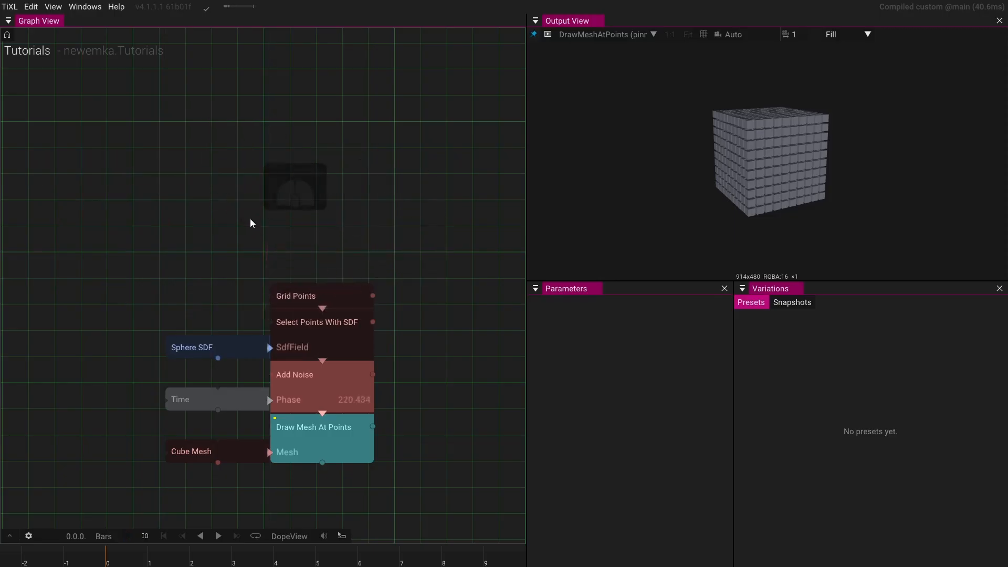
- Set the Sphere SDF radius to 6.9
left_click_drag(250, 218, 251, 120)
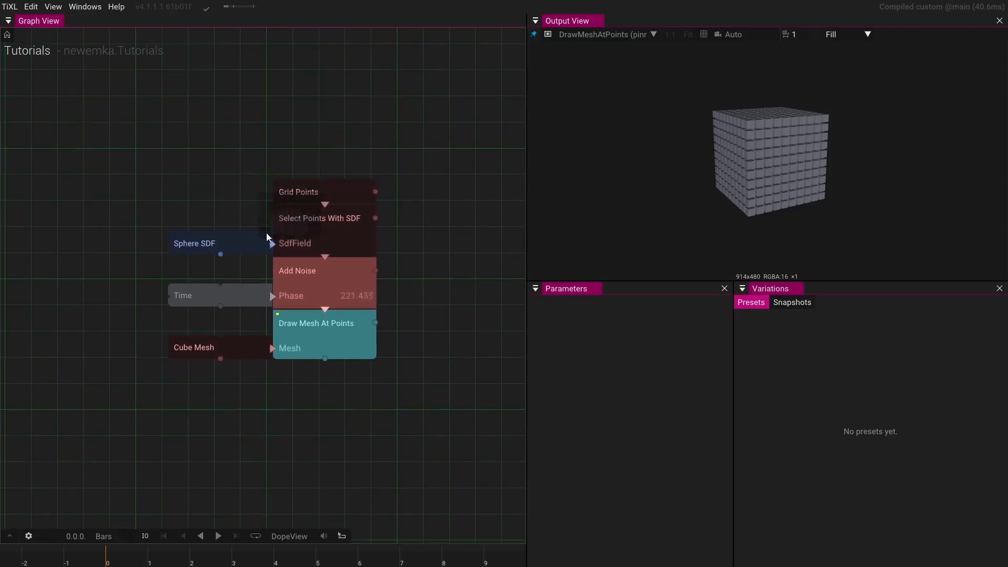
left_click(322, 197)
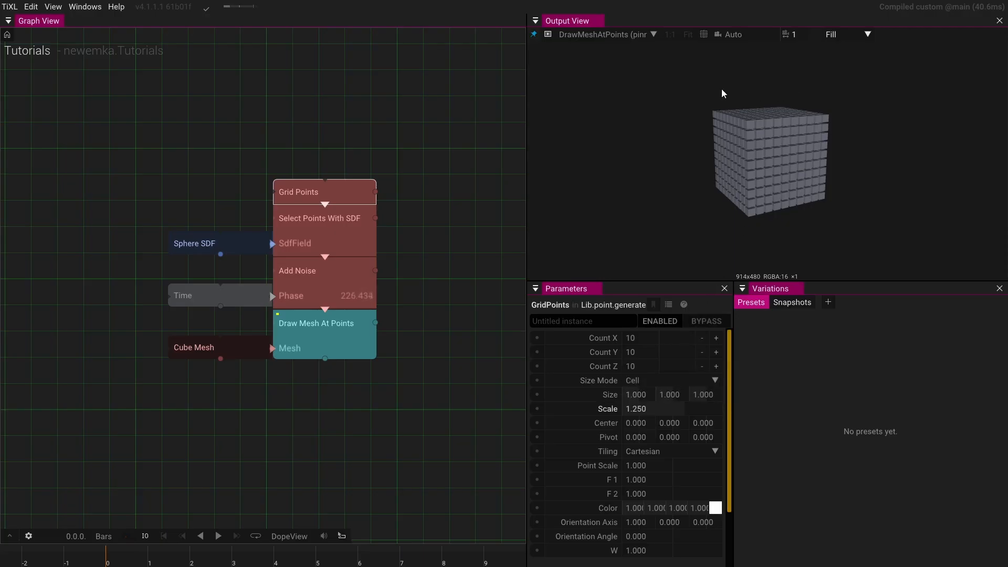
scroll(780, 202, "up", 3)
left_click_drag(780, 203, 758, 194)
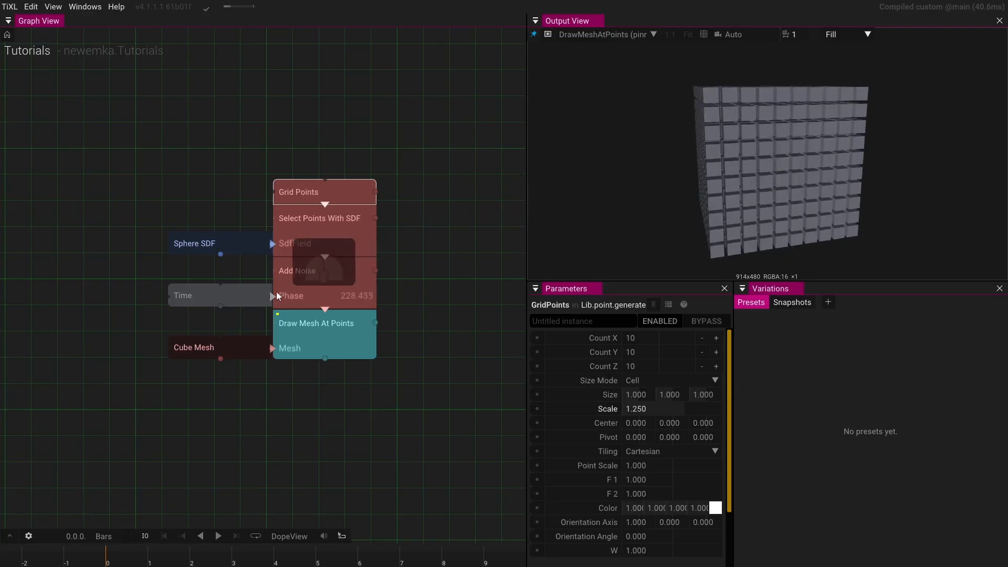
left_click(242, 354)
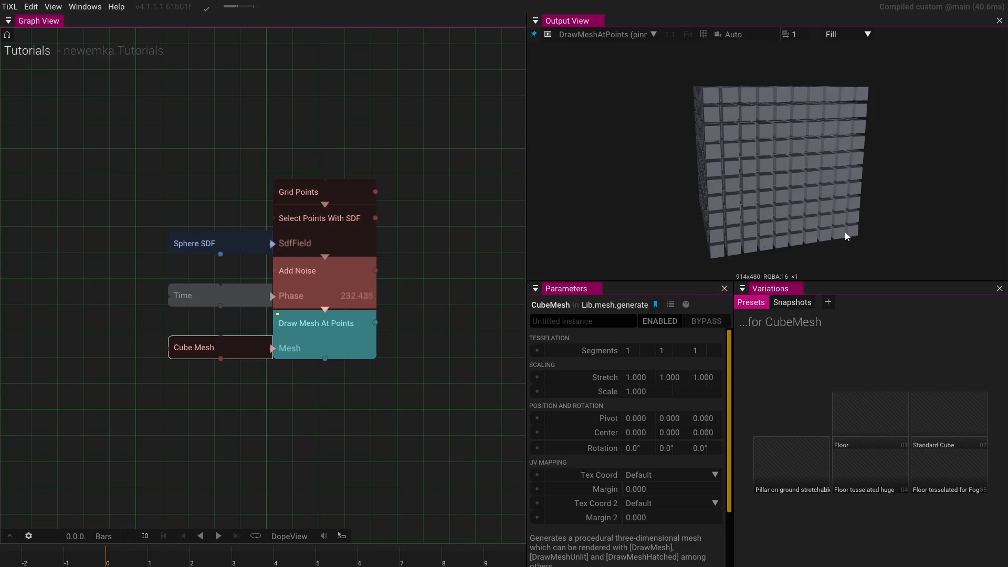
left_click(302, 188)
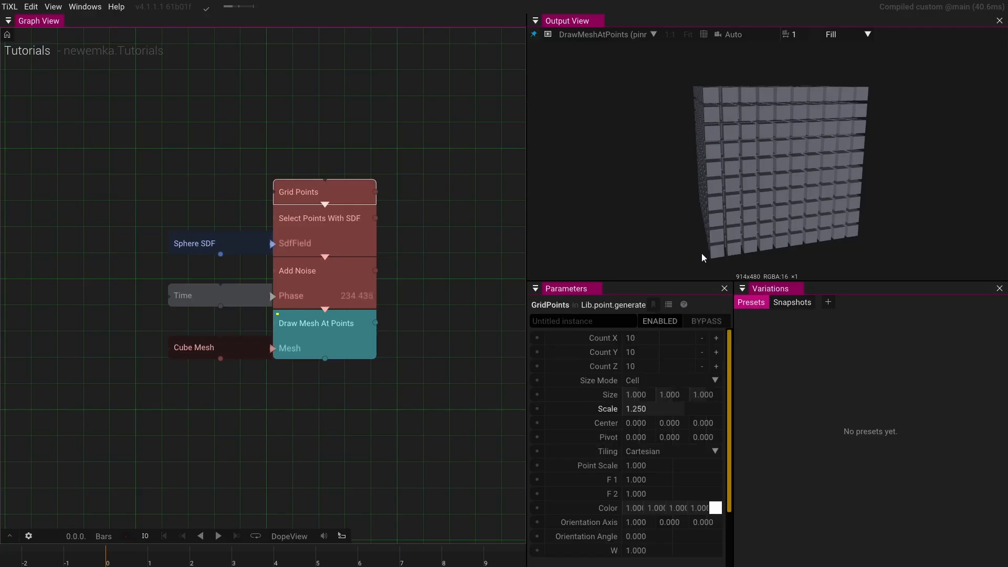
left_click(233, 244)
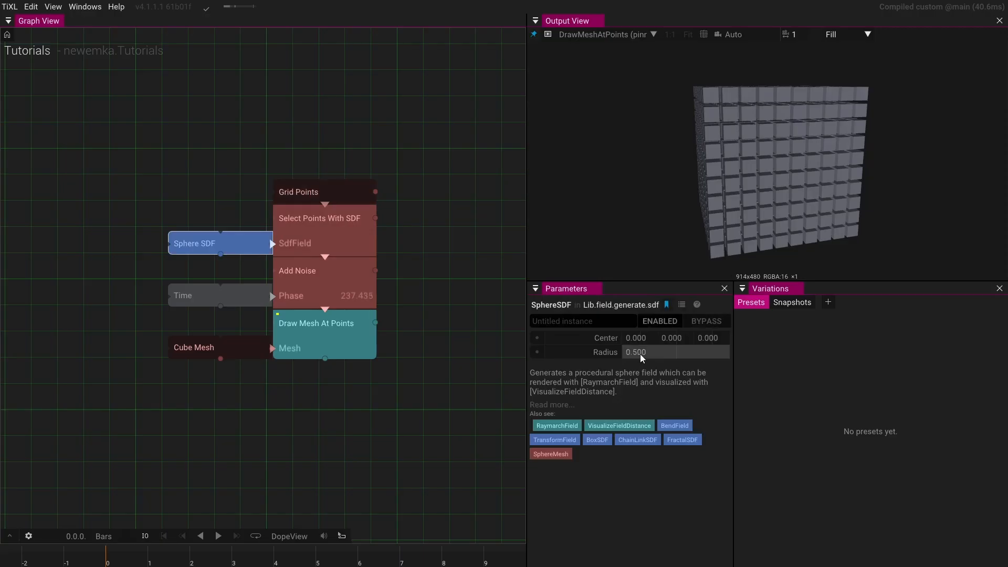
left_click_drag(638, 354, 1005, 339)
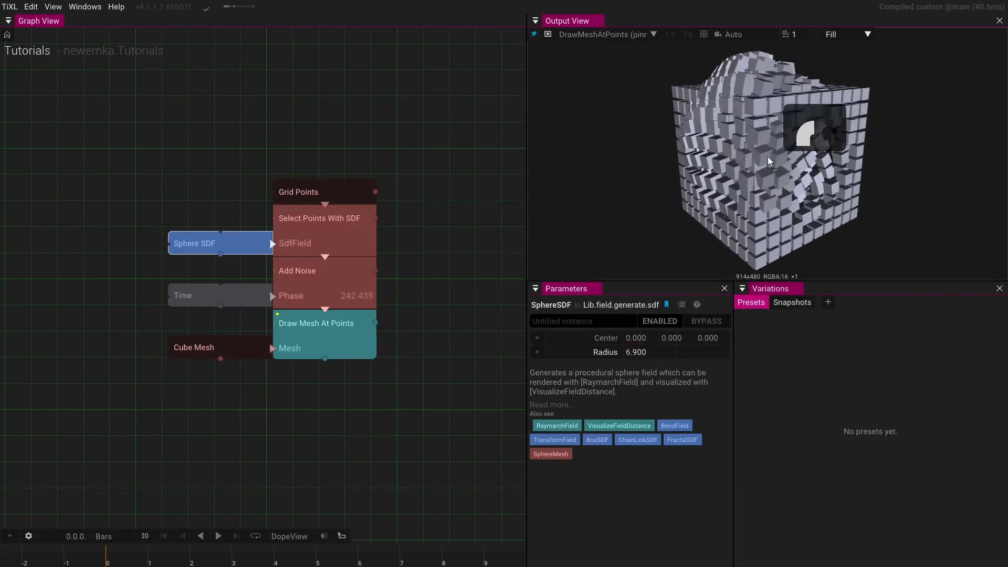
- Add a Raymarch Field operator fed by the Sphere SDF output
left_click_drag(848, 162, 769, 164)
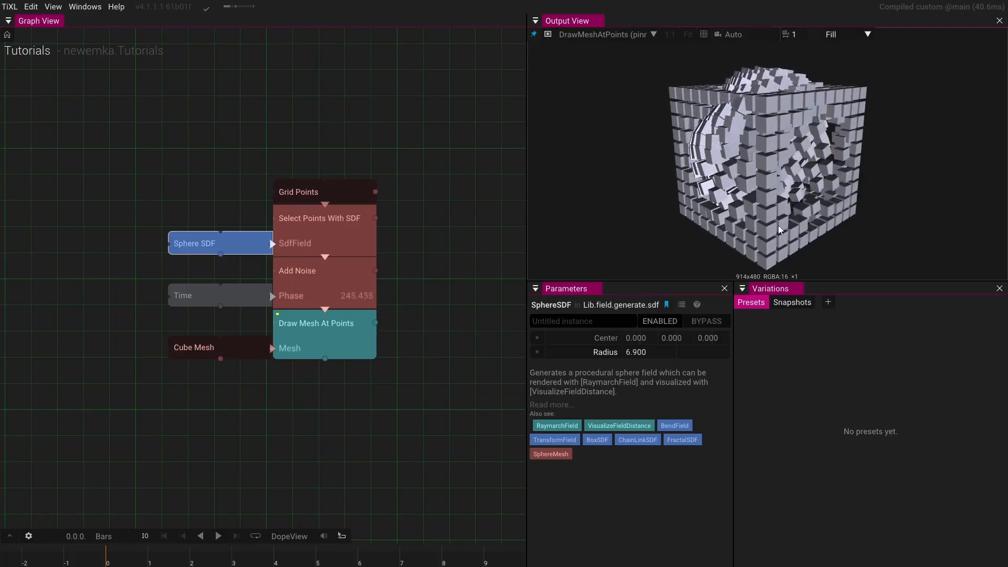
left_click_drag(236, 246, 388, 135)
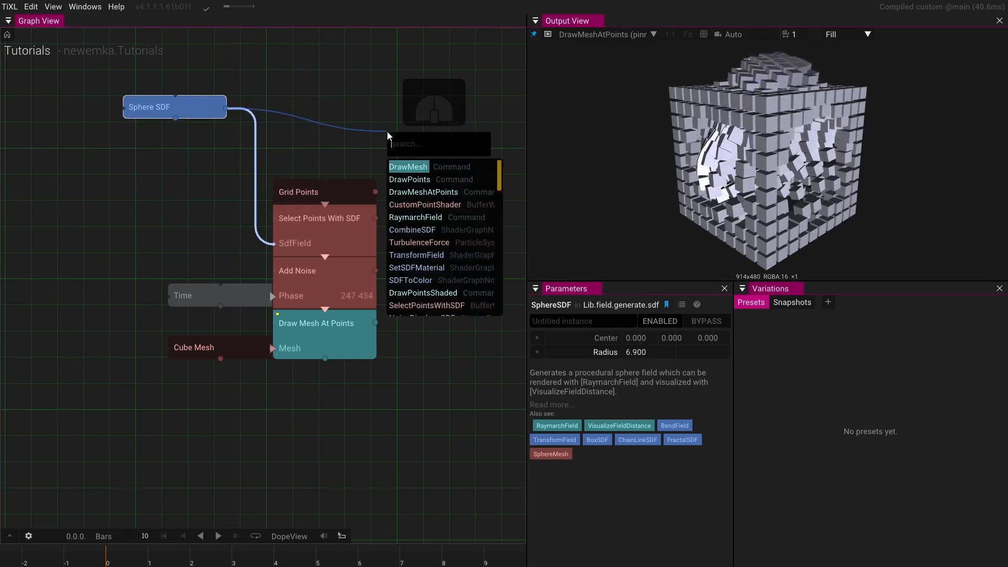
type("ray")
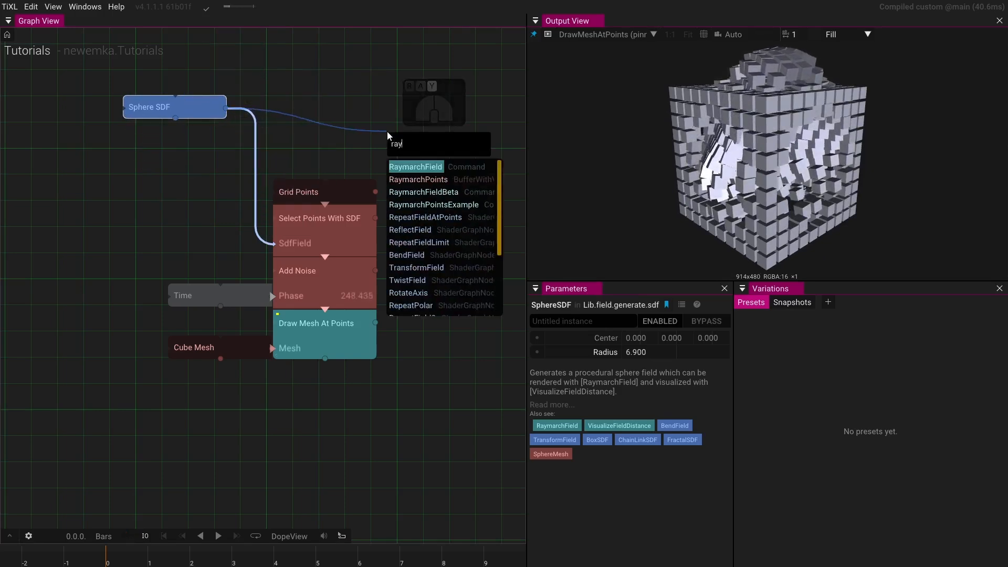
left_click(415, 167)
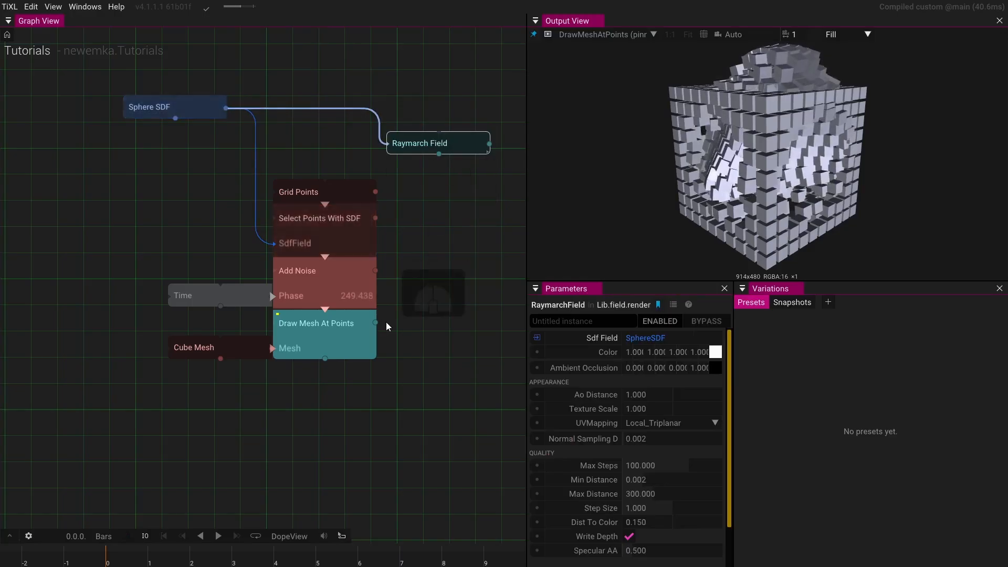
- Combine Draw Mesh At Points and Raymarch Field in a new Group and pin the Group to the output
left_click_drag(379, 322, 444, 324)
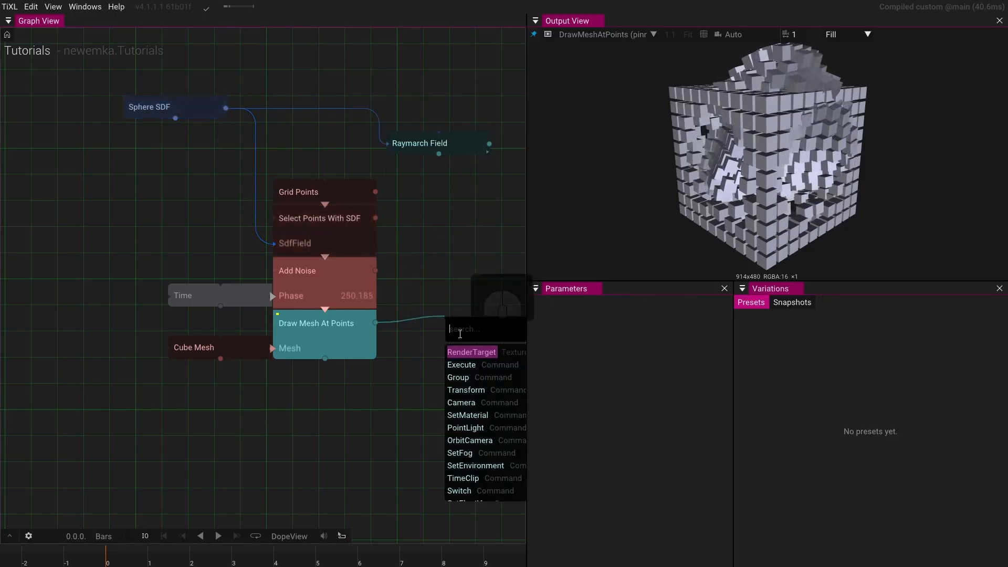
left_click(462, 376)
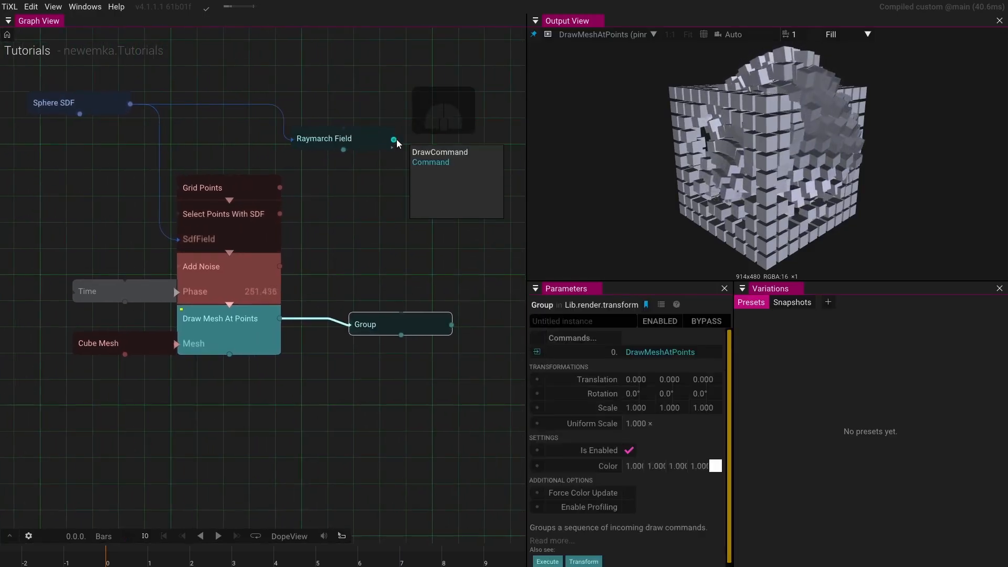
left_click_drag(394, 139, 295, 367)
left_click_drag(350, 349, 351, 349)
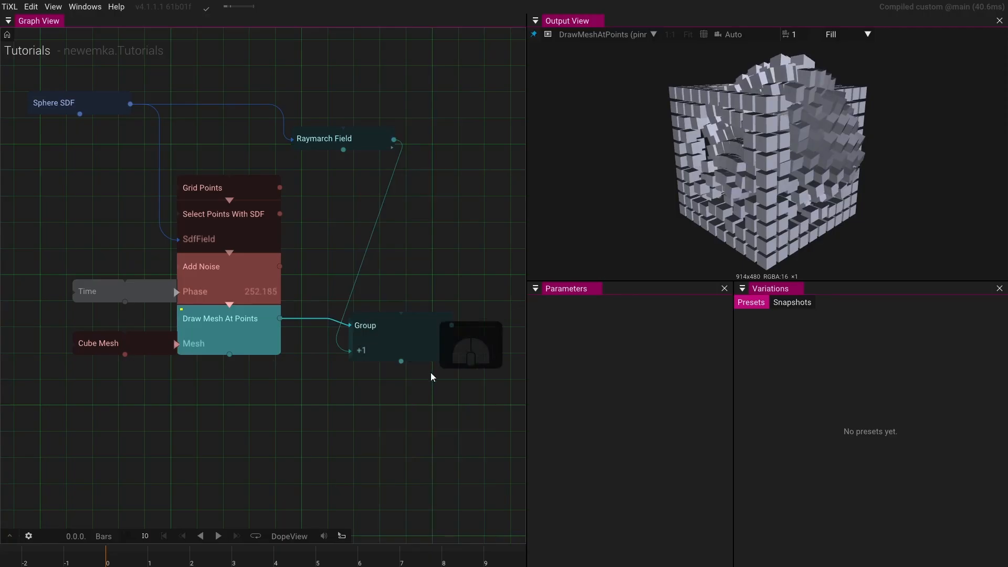
left_click(426, 342)
key("p")
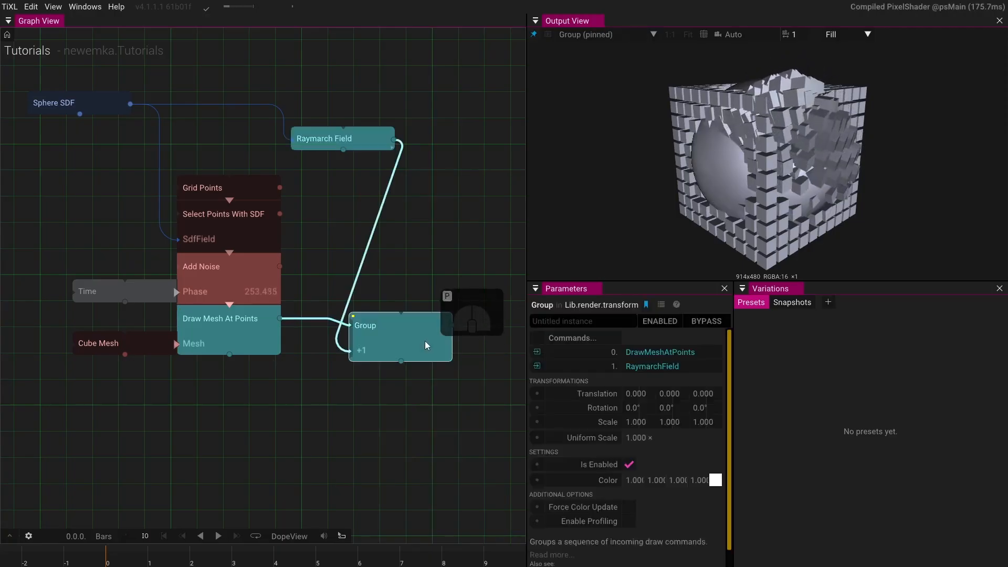
- Lower the Raymarch Field colour's alpha to about 0.34
left_click(357, 142)
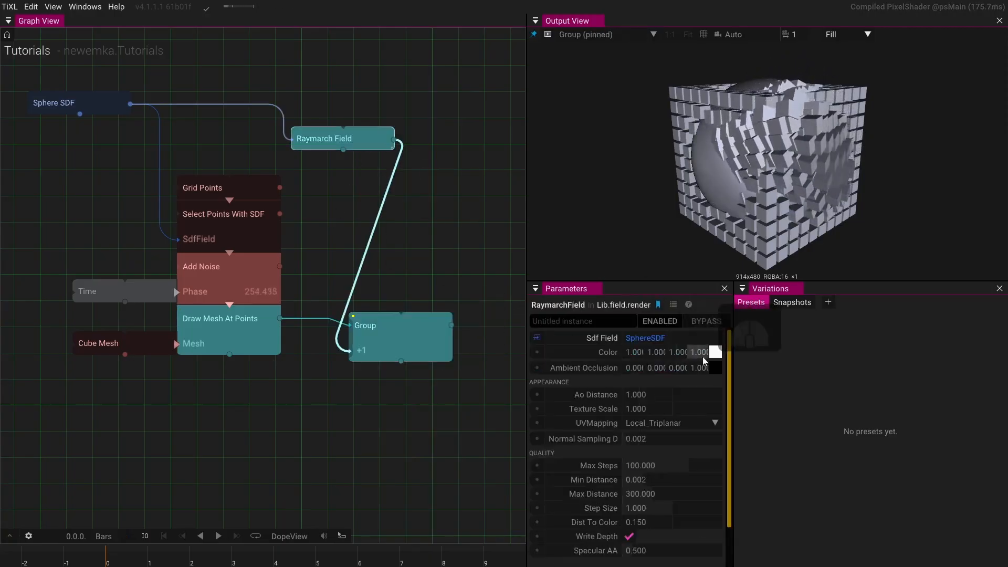
mouse_move(719, 352)
left_mouse_down()
mouse_move(719, 431)
mouse_move(716, 361)
left_mouse_up()
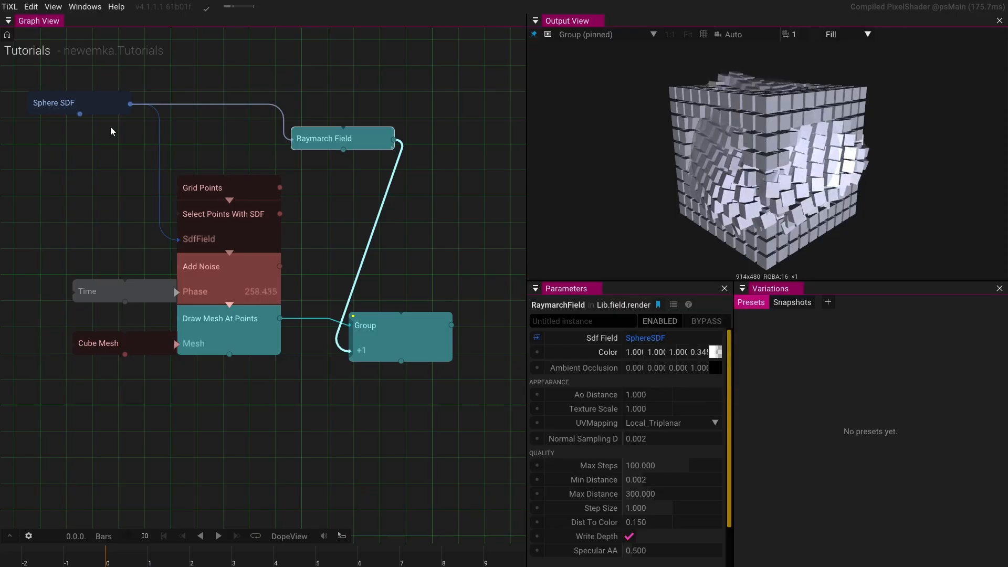
- Set the Sphere SDF radius to 7.1
left_click(100, 104)
left_click_drag(640, 354, 964, 279)
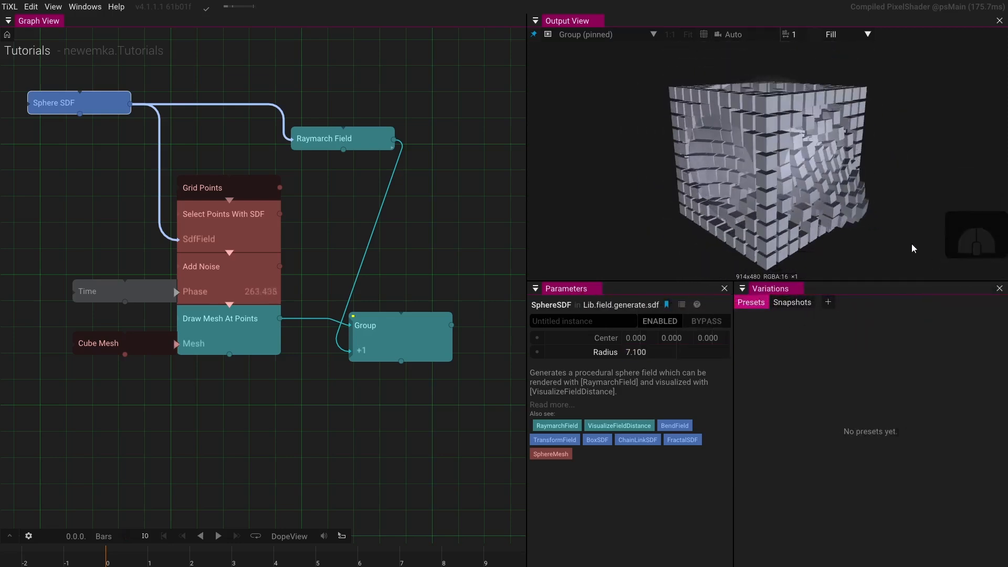
left_click_drag(728, 151, 783, 190)
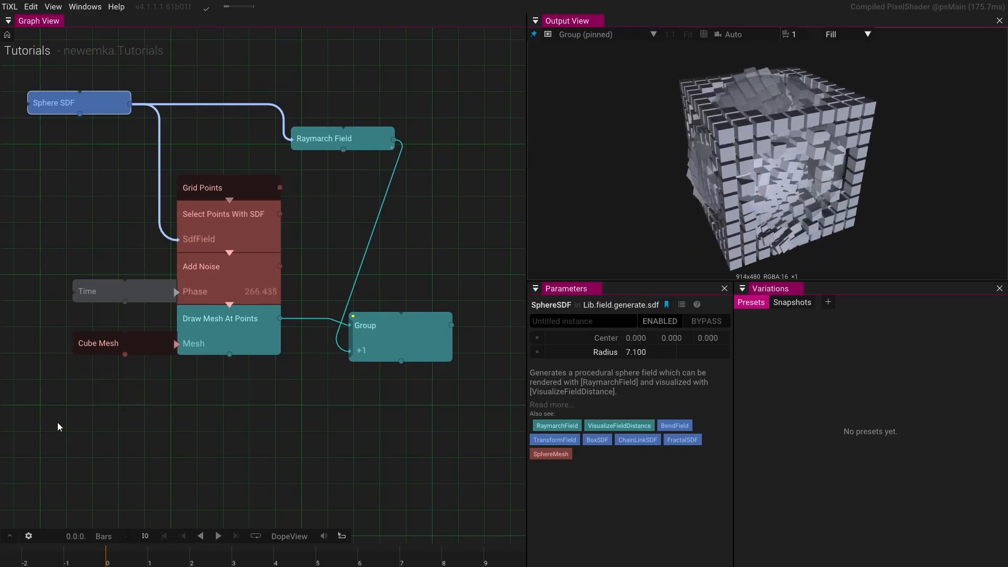
- Set the Time operator's Speed Factor to 4
left_click(29, 535)
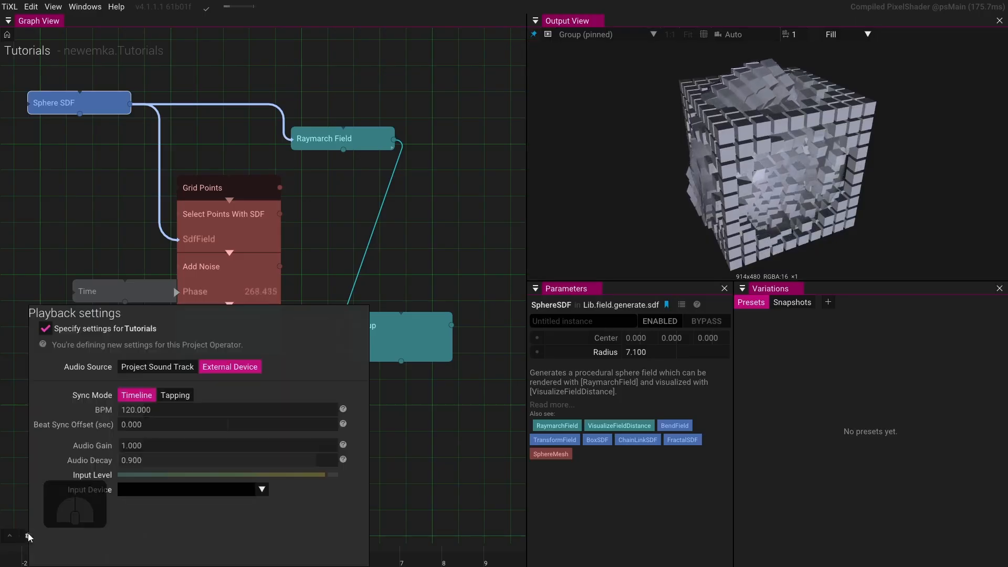
left_click(320, 235)
left_click(134, 288)
left_click(685, 340)
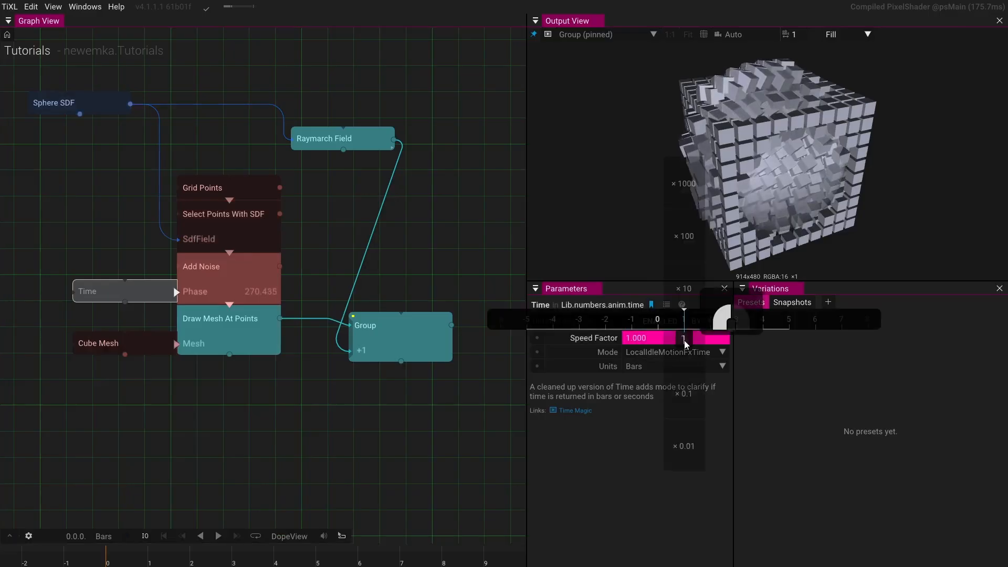
type("4")
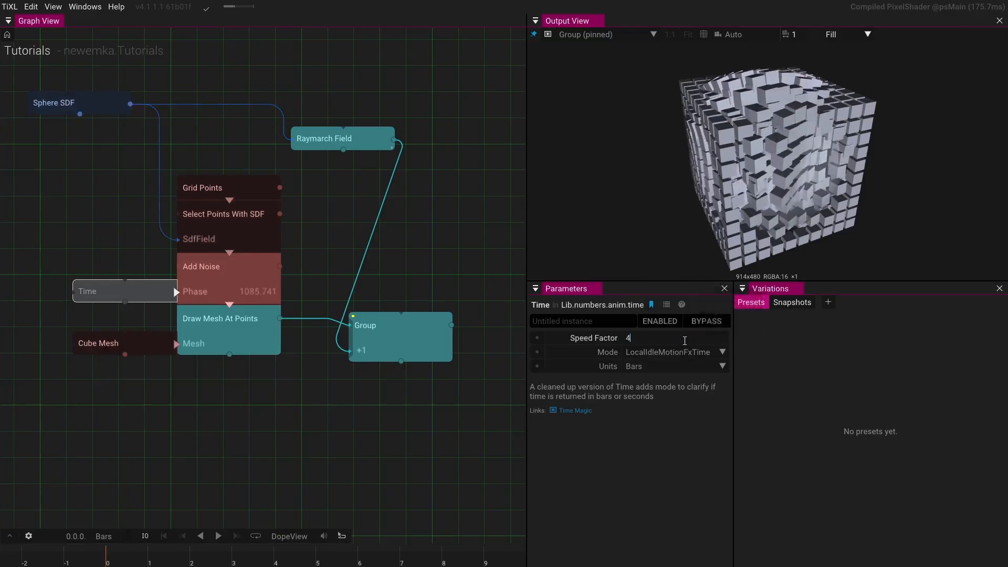
key("Return")
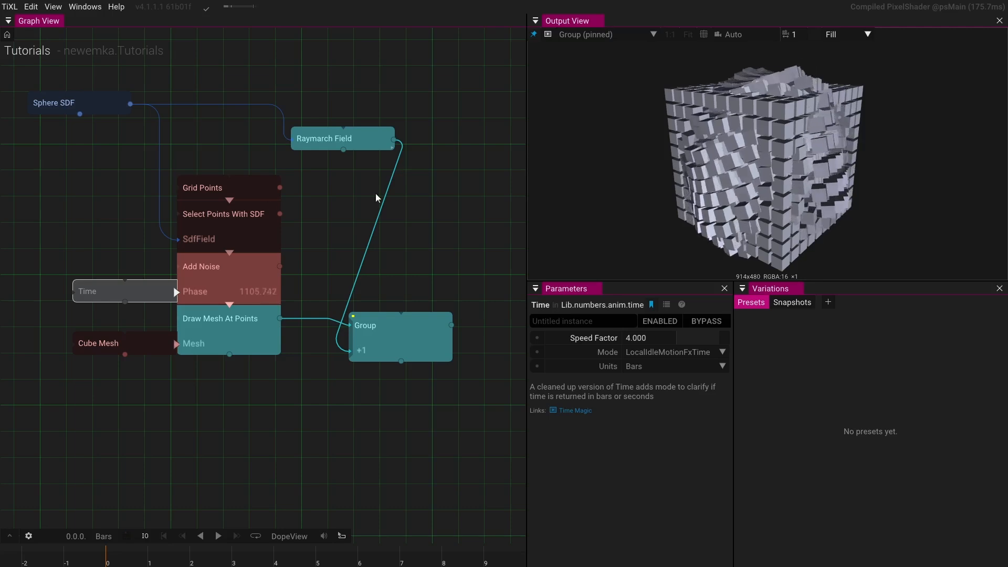
- Set the Select Points With SDF selection range to -1
left_click(228, 223)
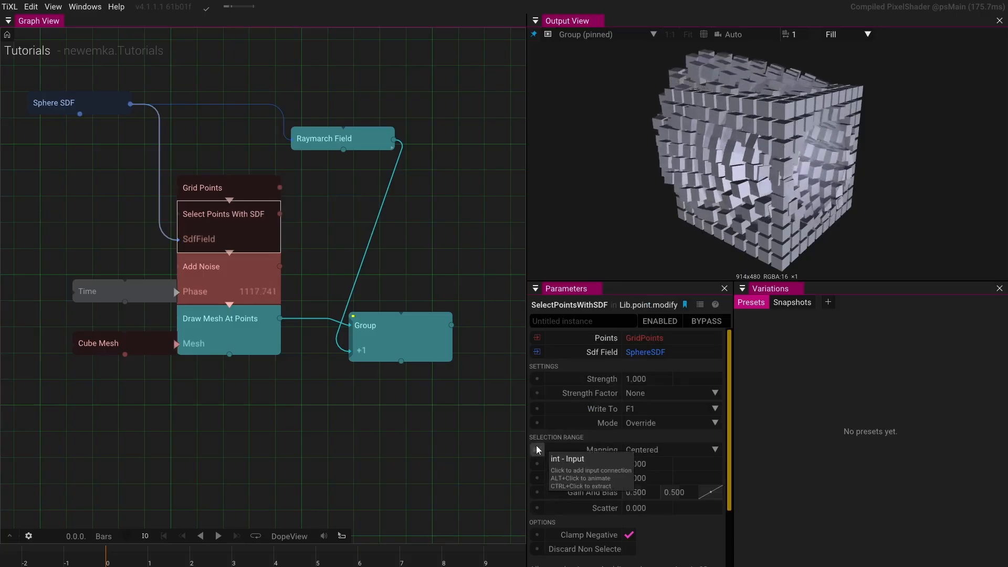
left_click(672, 468)
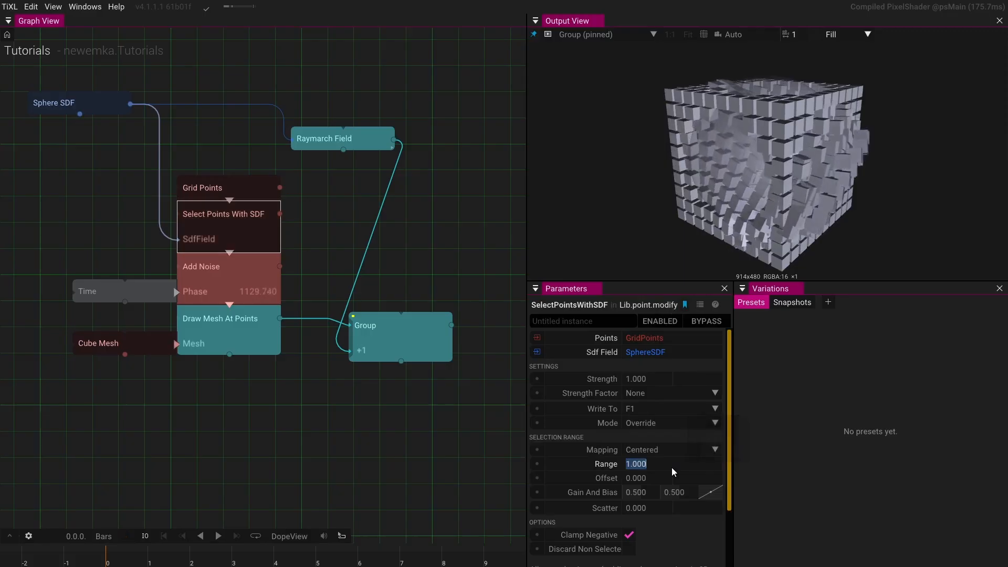
type("-1")
key("Return")
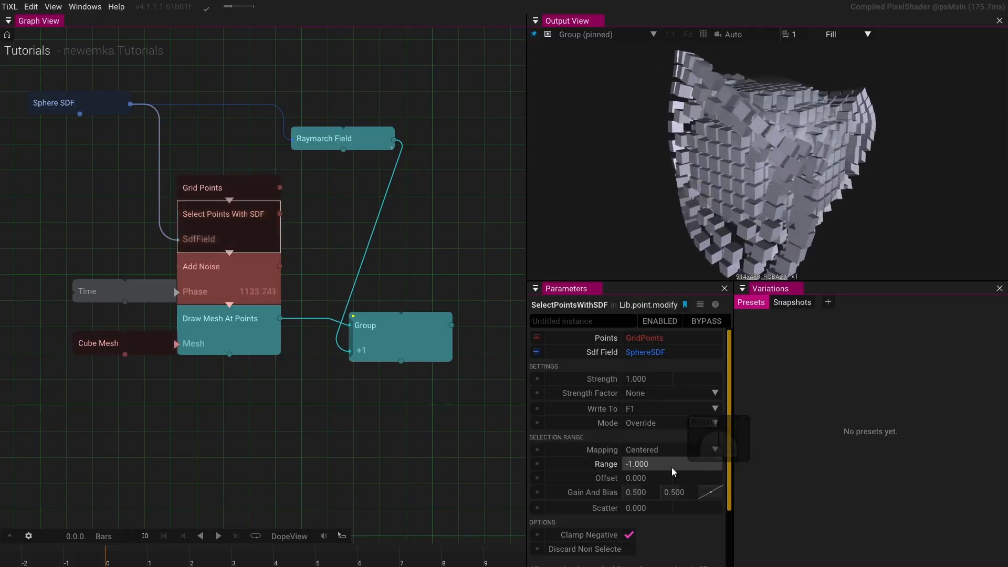
- Make the Raymarch Field colour yellow by setting its blue component to 0, with alpha about 0.58
left_click_drag(732, 228, 432, 307)
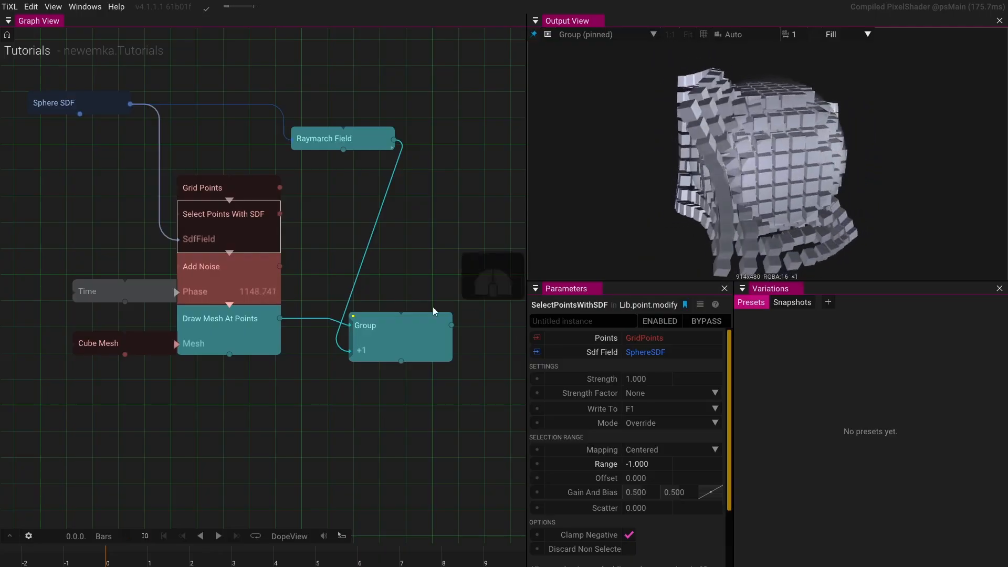
left_click(336, 139)
left_click_drag(720, 351, 722, 325)
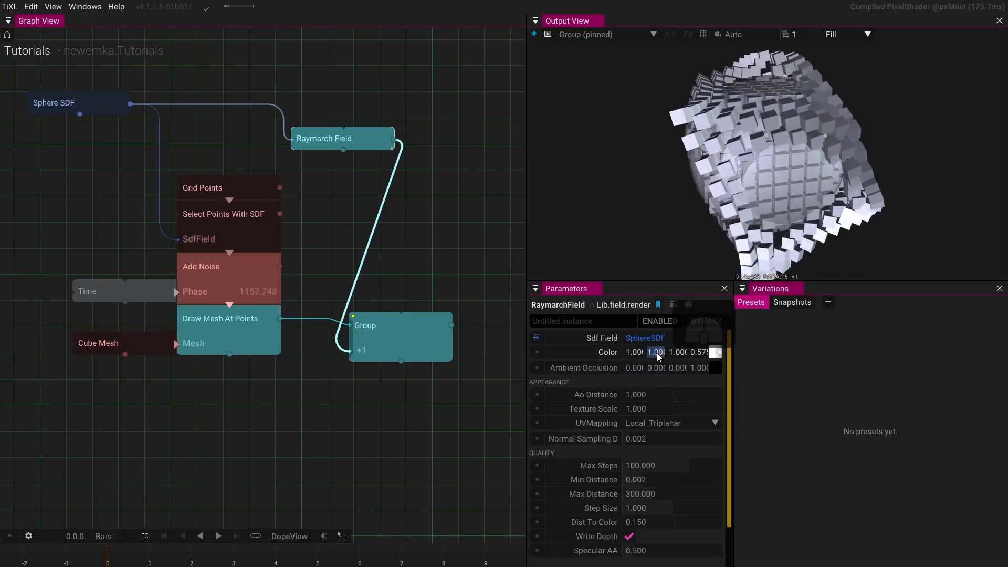
left_click(679, 354)
type("0")
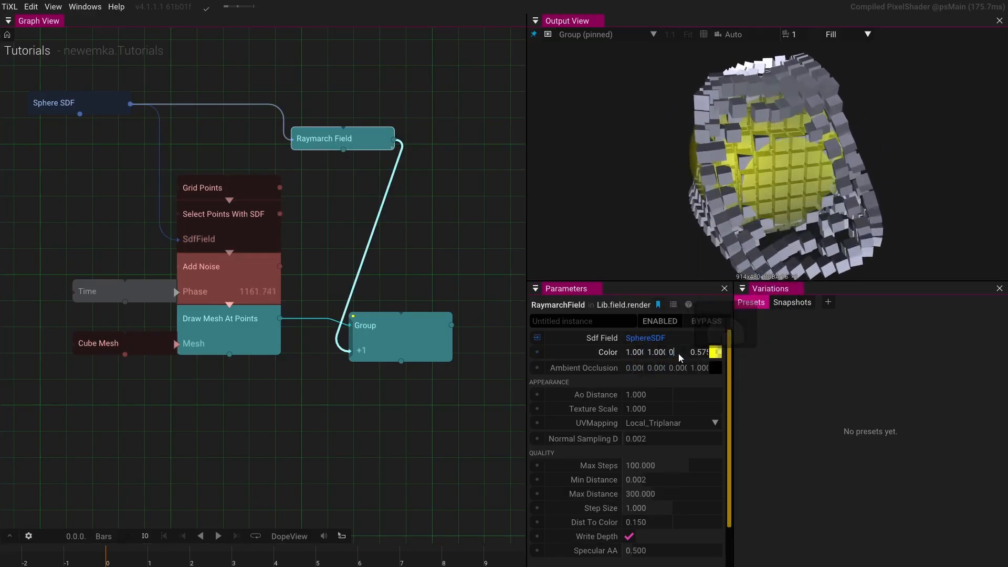
key("Return")
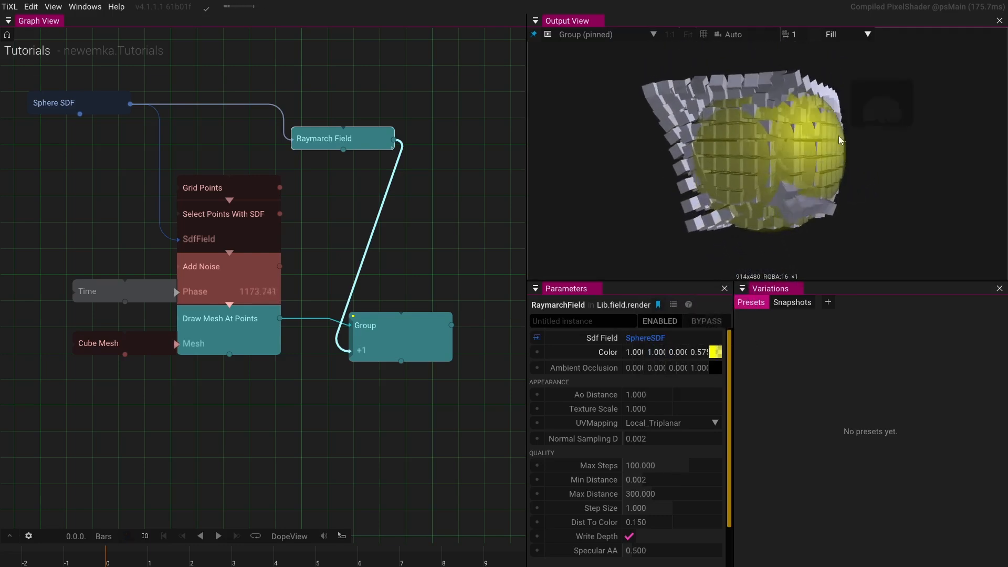
- Connect an AnimValue operator to the Sphere SDF radius input
left_click_drag(760, 179, 642, 226)
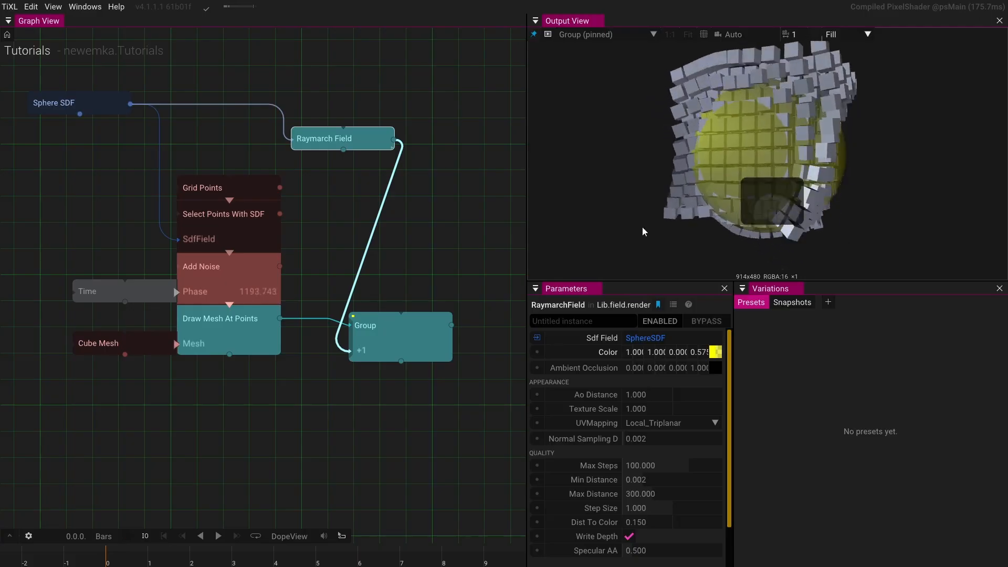
left_click(119, 105)
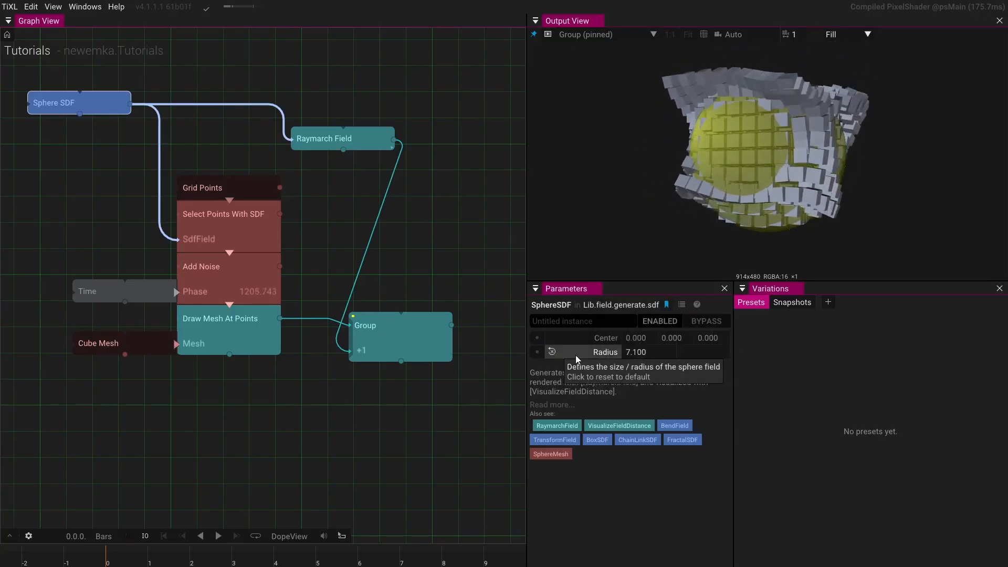
left_click(537, 354)
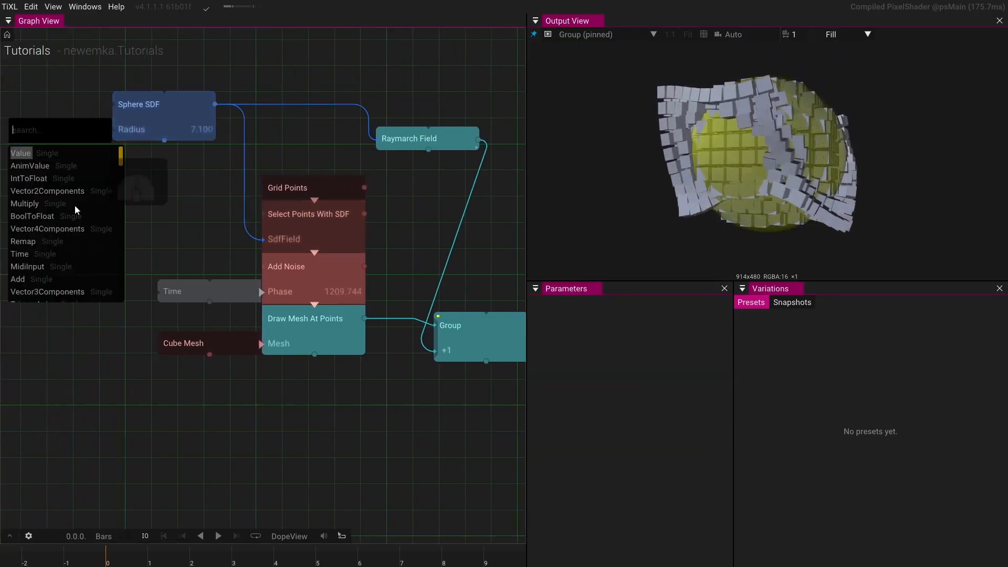
left_click(41, 165)
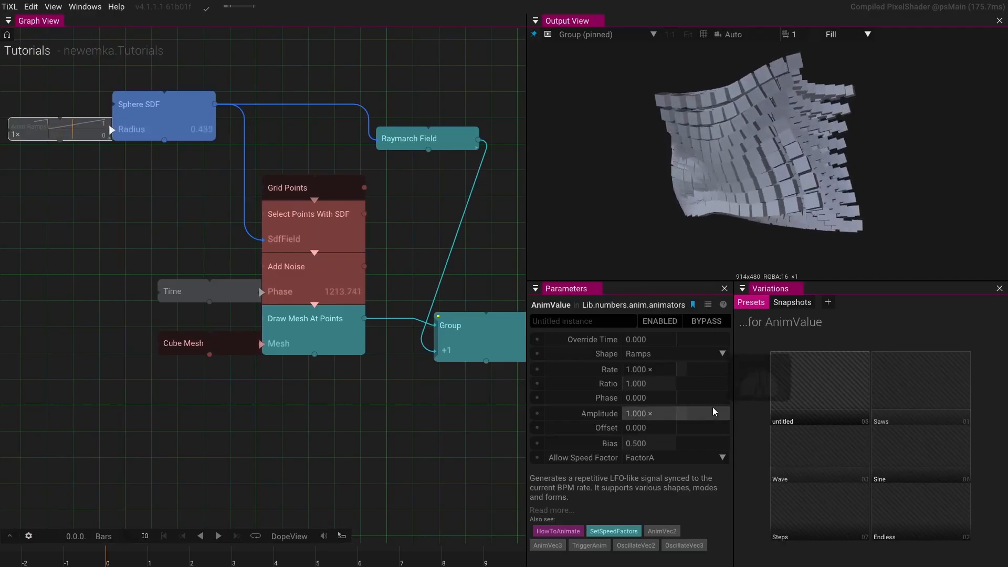
- Set the AnimValue amplitude to 7 and its shape to Wave
left_click(679, 414)
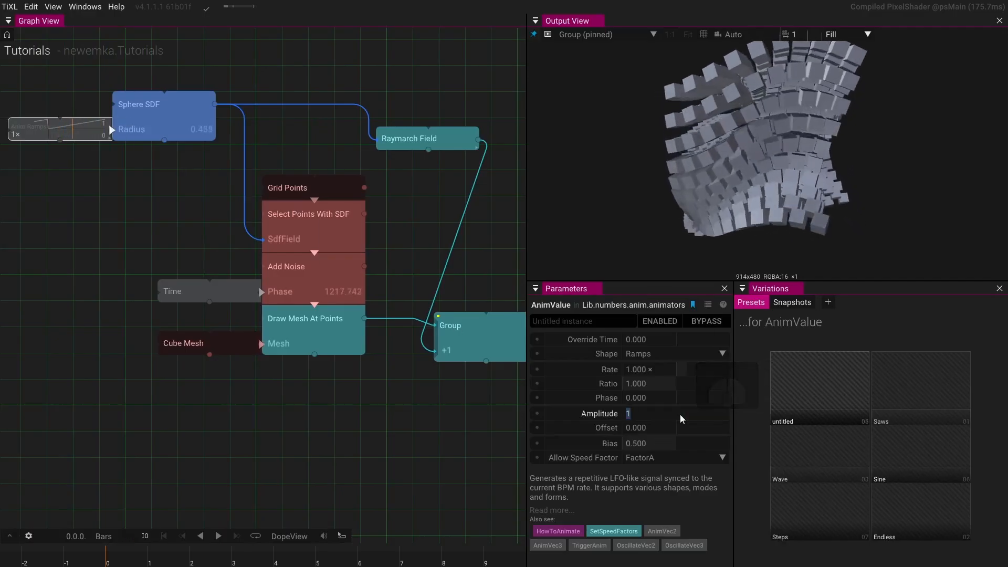
type("7")
key("Return")
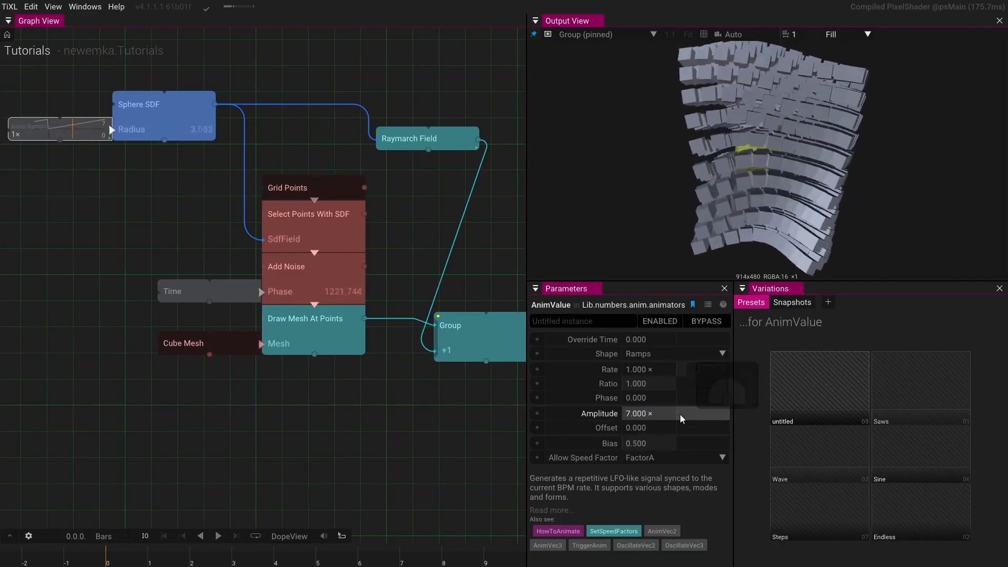
left_click(723, 353)
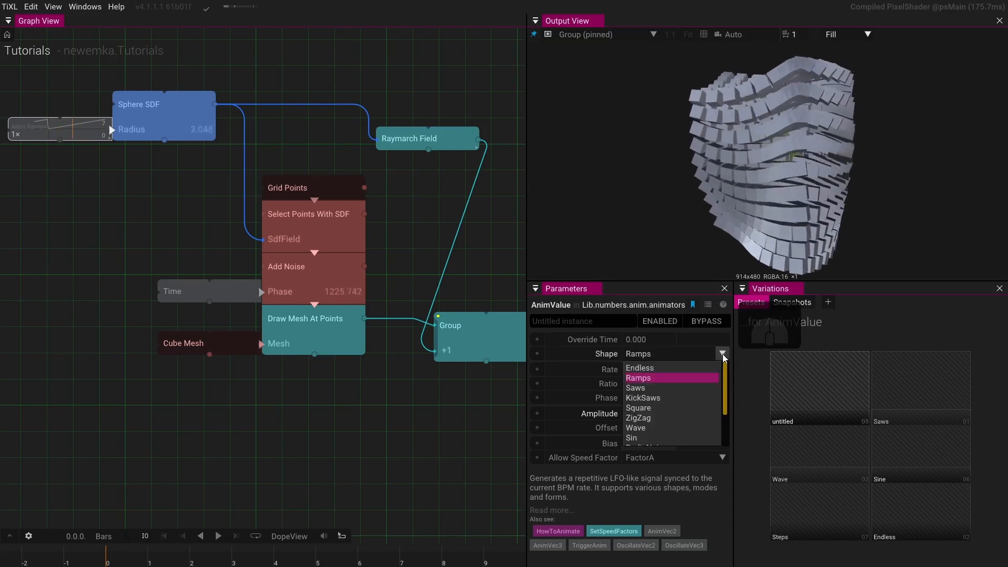
left_click(654, 430)
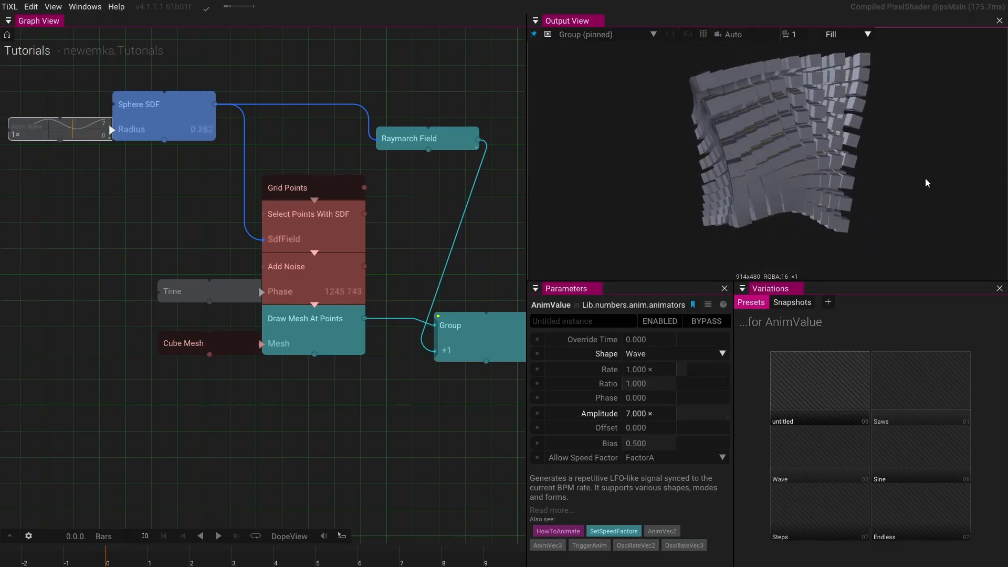
- Insert a Set Point Attributes operator between Add Noise and Draw Mesh At Points
left_click_drag(915, 178, 893, 176)
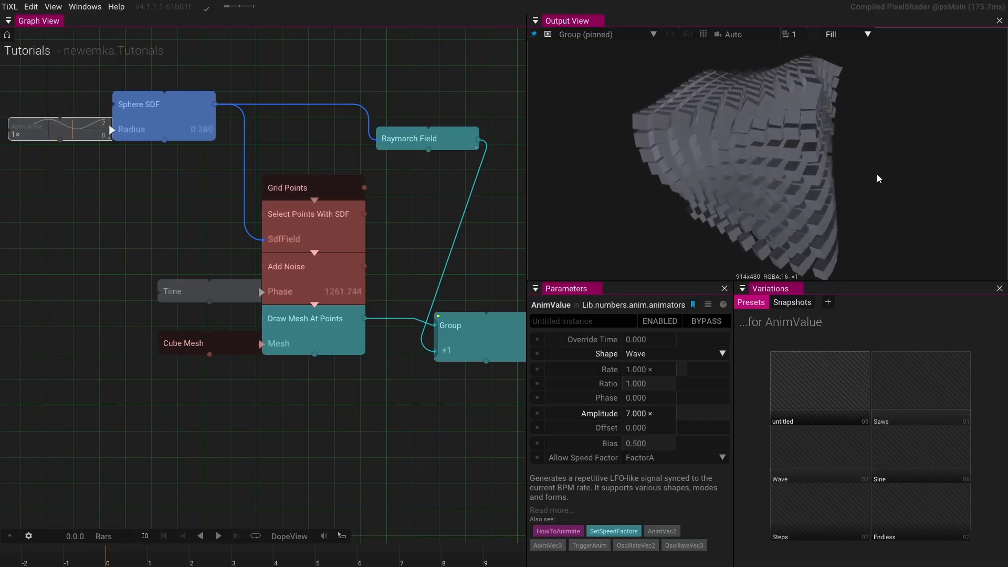
left_click_drag(876, 174, 699, 169)
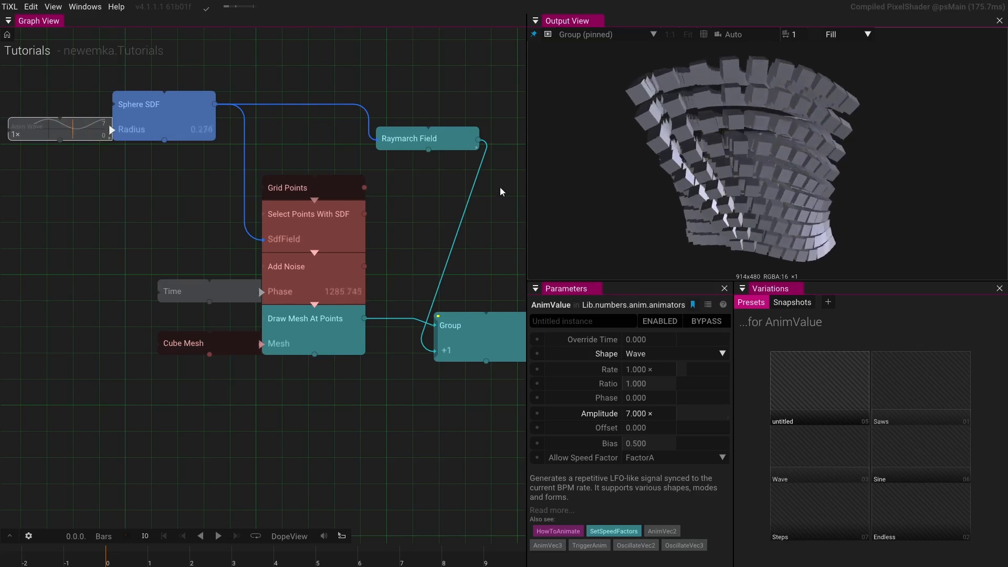
left_click_drag(699, 152, 838, 169)
scroll(782, 149, "down", 3)
scroll(846, 165, "up", 3)
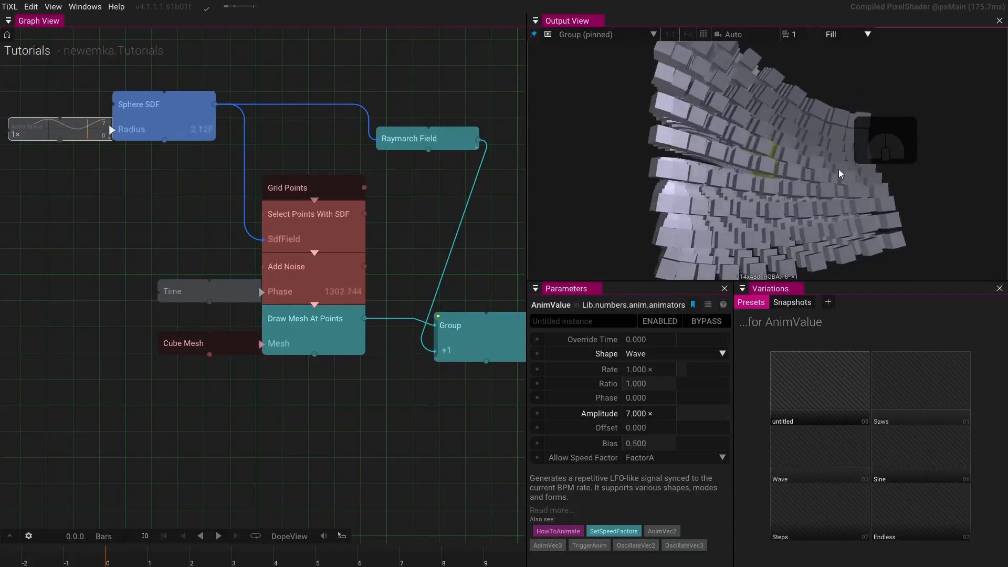
left_click(316, 304)
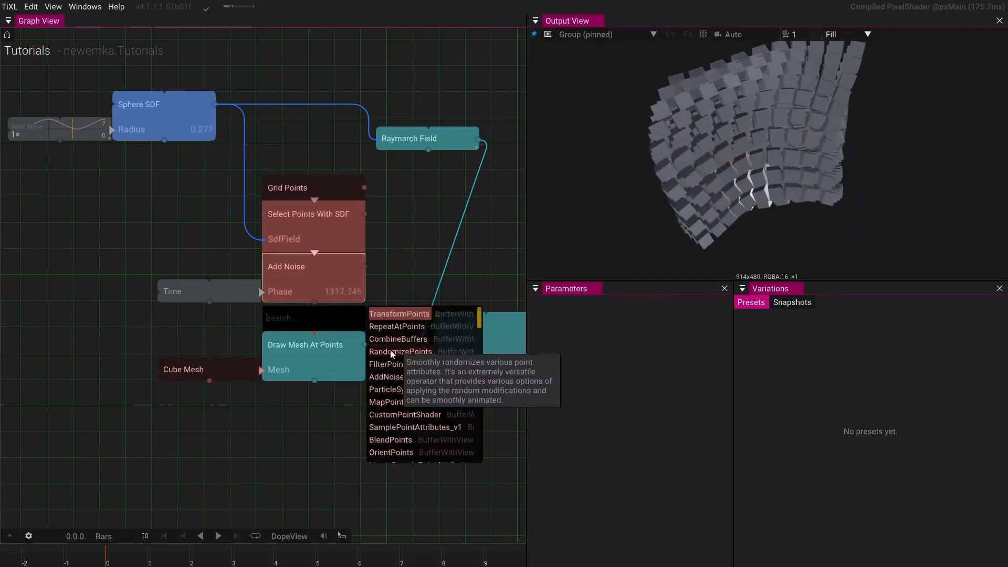
type("se")
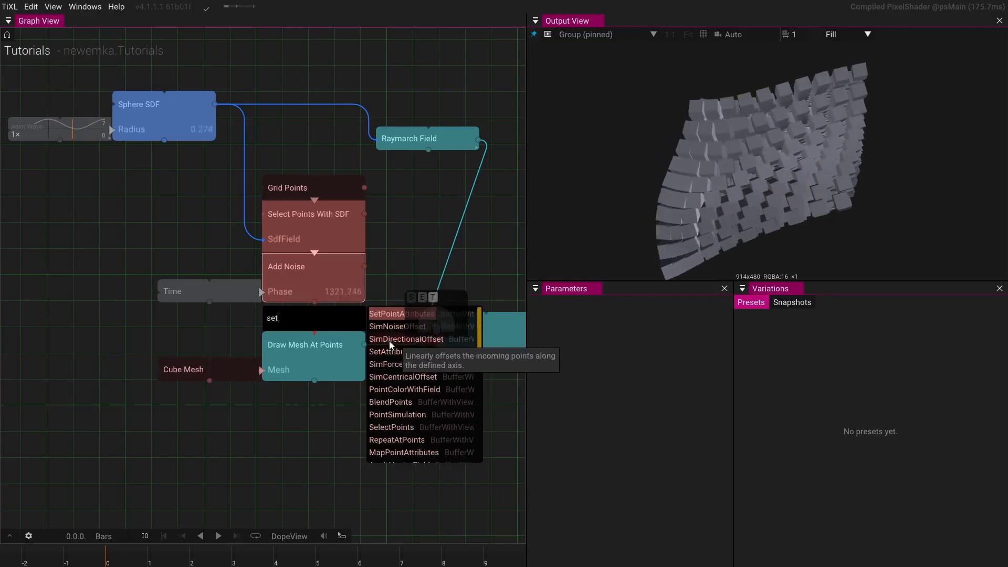
type("t")
key("Return")
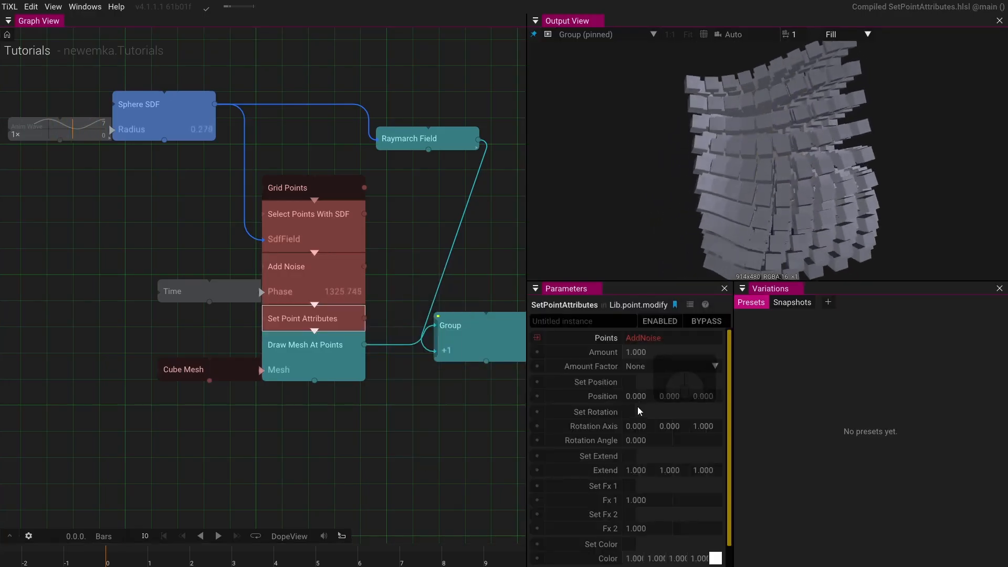
- Enable Set Rotation on Set Point Attributes and set the rotation angle to -185
scroll(637, 406, "down", 1)
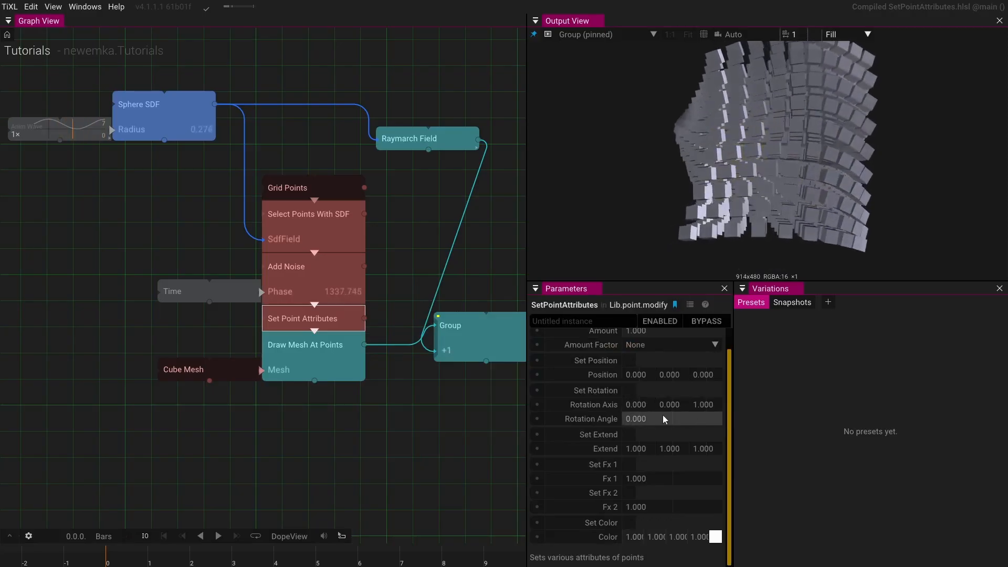
left_click(632, 390)
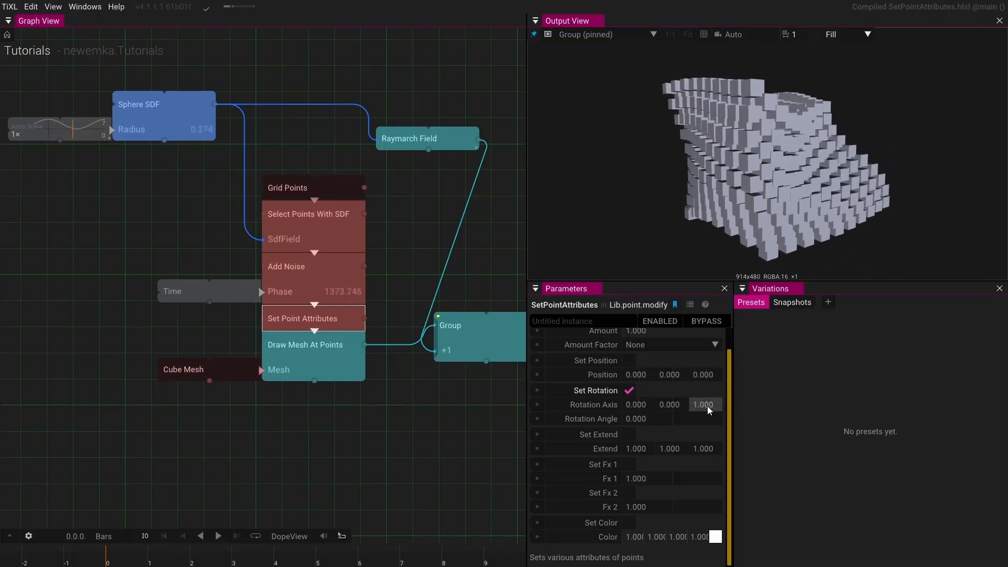
left_click_drag(641, 419, 813, 314)
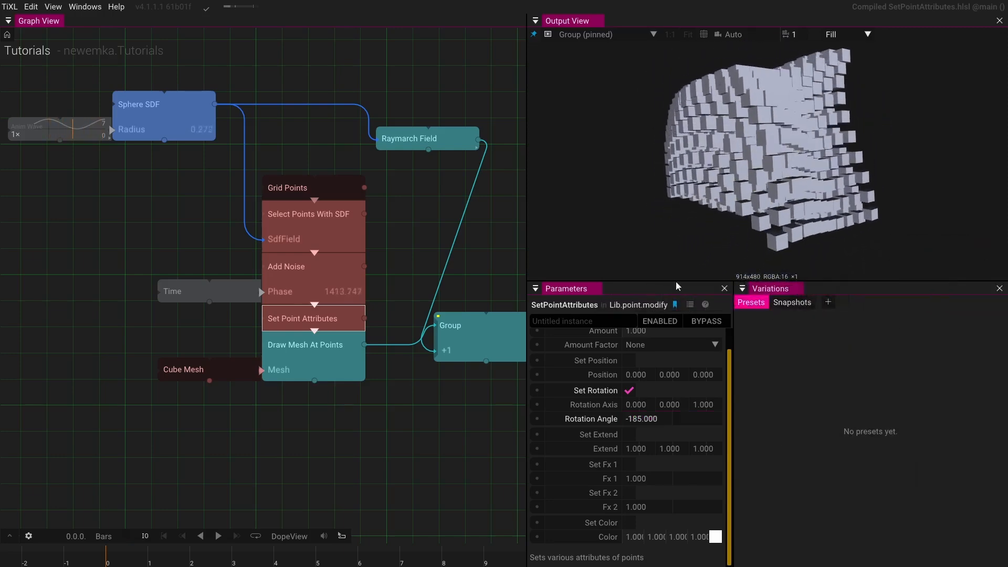
- Add a Box SDF operator to the graph near the Sphere SDF
scroll(153, 225, "down", 3)
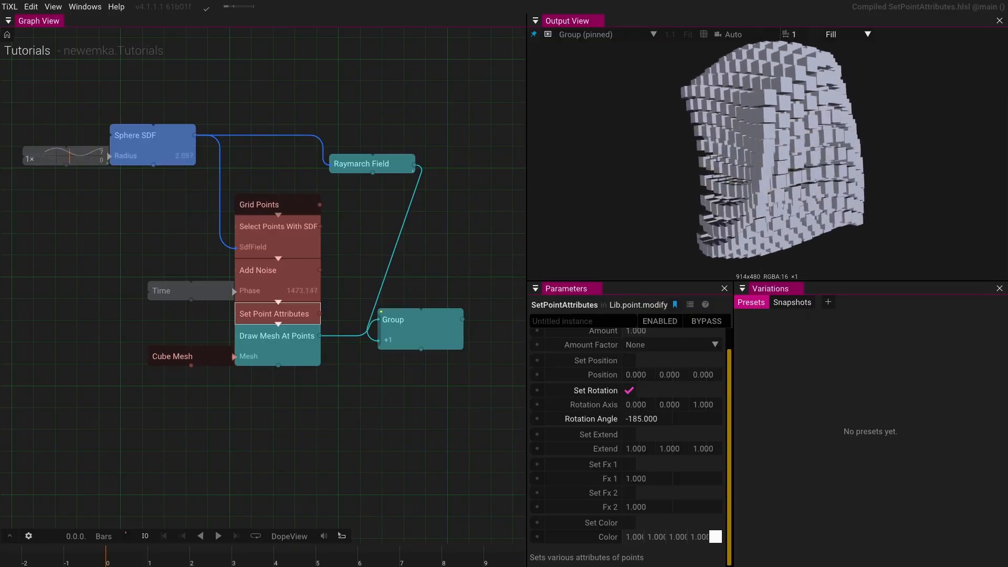
left_click_drag(223, 181, 424, 196)
left_click(372, 166)
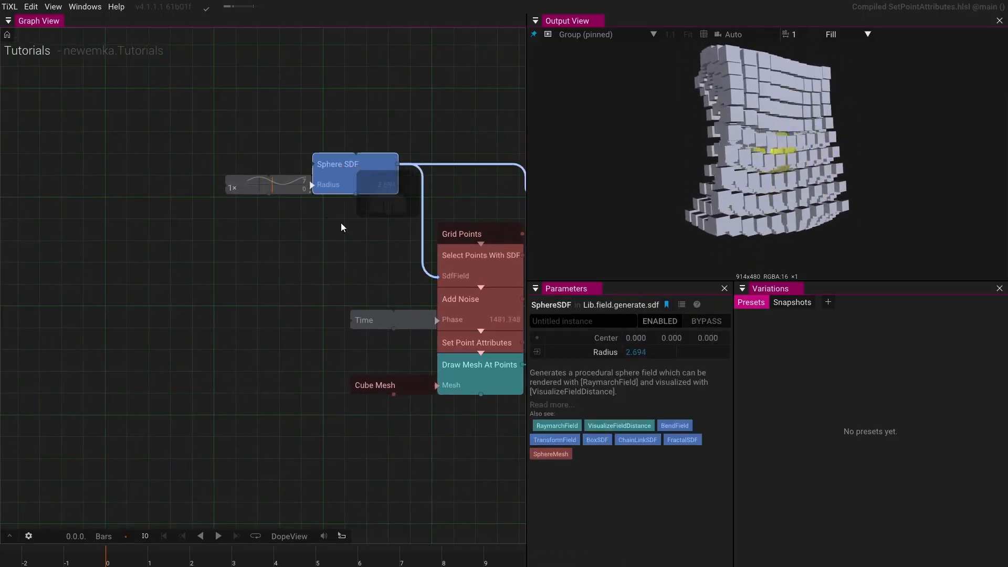
left_click_drag(341, 223, 286, 228)
left_click(264, 237)
key("Tab")
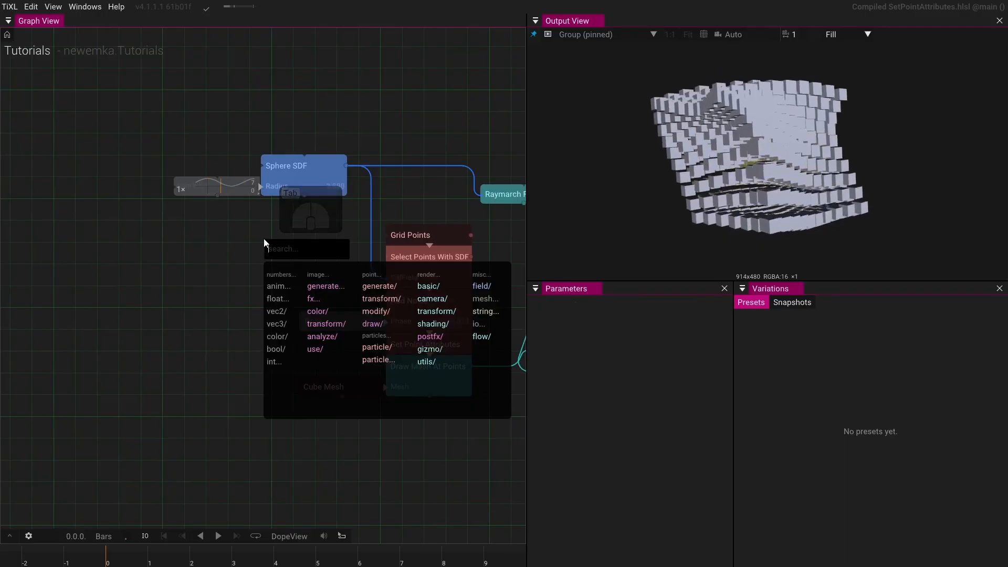
type("cube")
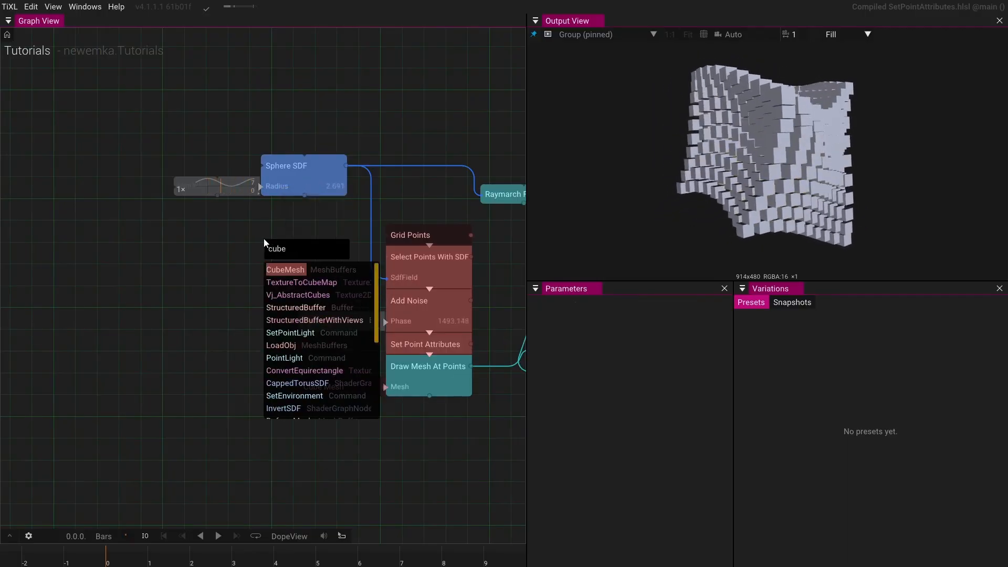
key("BackSpace")
type("box")
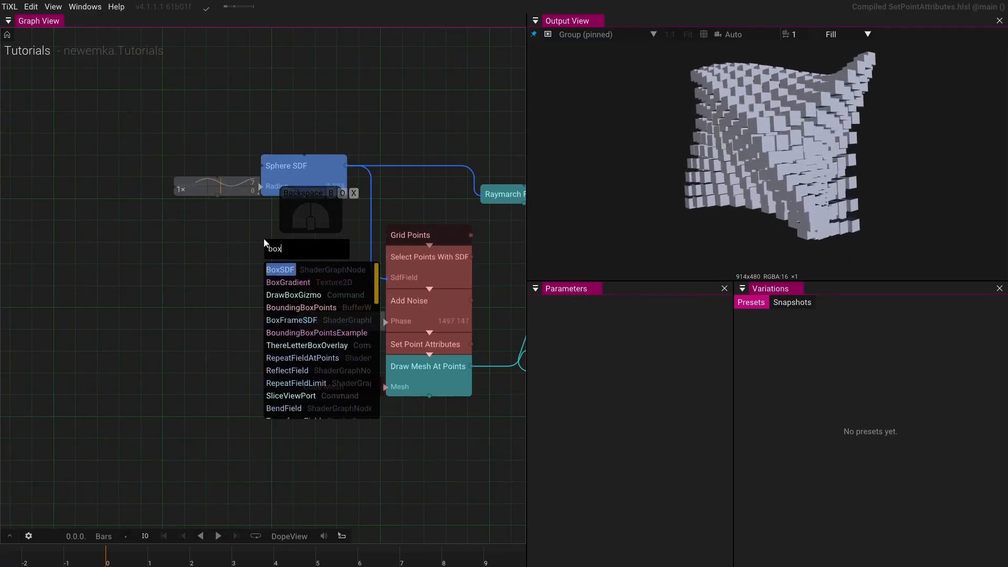
left_click(291, 269)
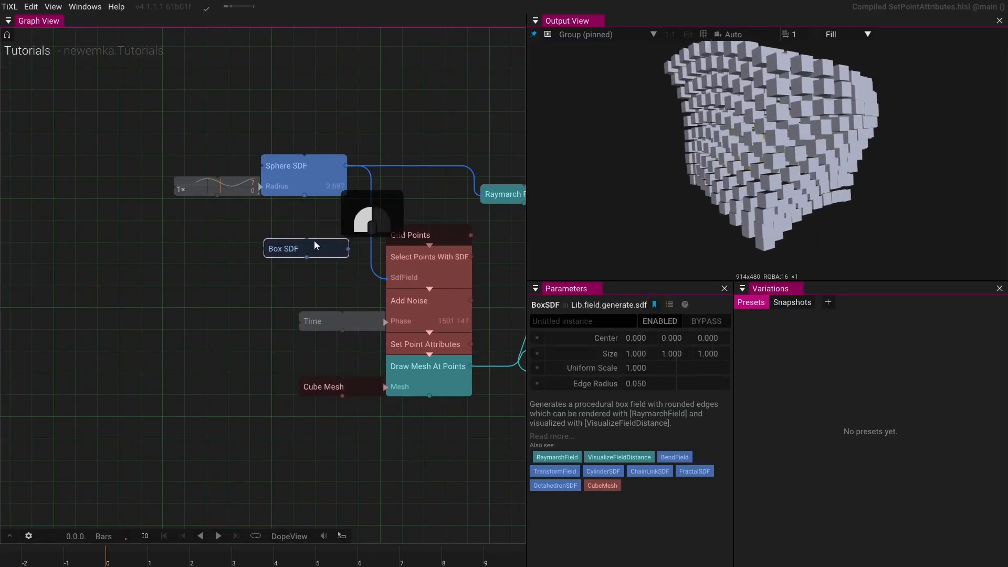
- Connect the Box SDF to the Select Points With SDF field input and to the Raymarch Field
left_click_drag(336, 249, 373, 275)
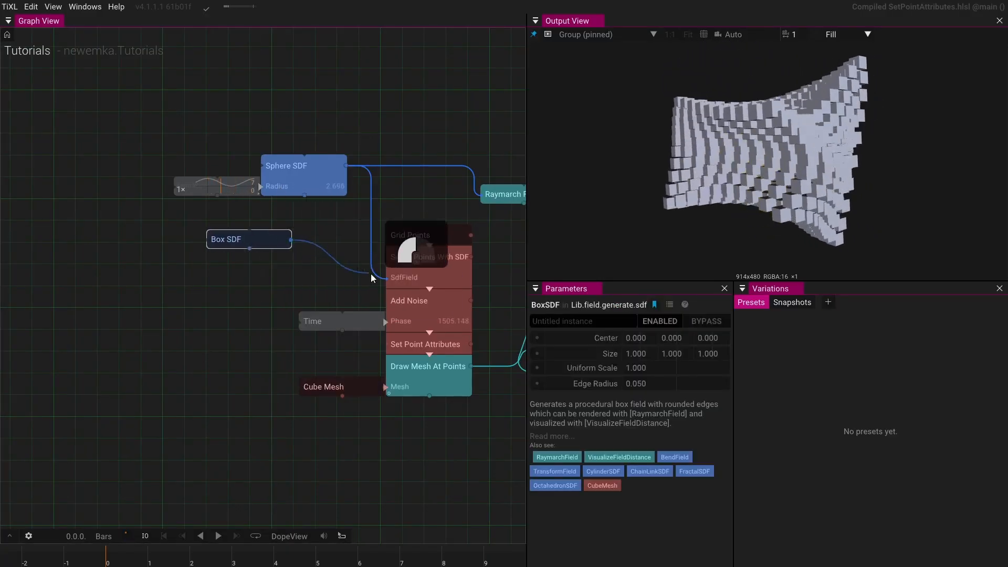
left_click_drag(290, 242, 474, 206)
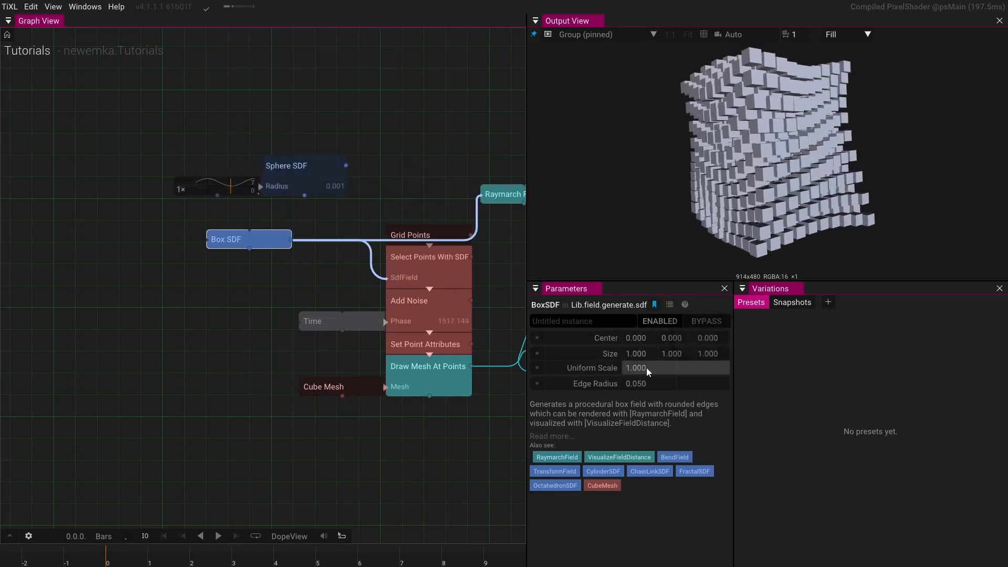
- Set the Box SDF uniform scale to 10.2
left_click_drag(647, 367, 975, 302)
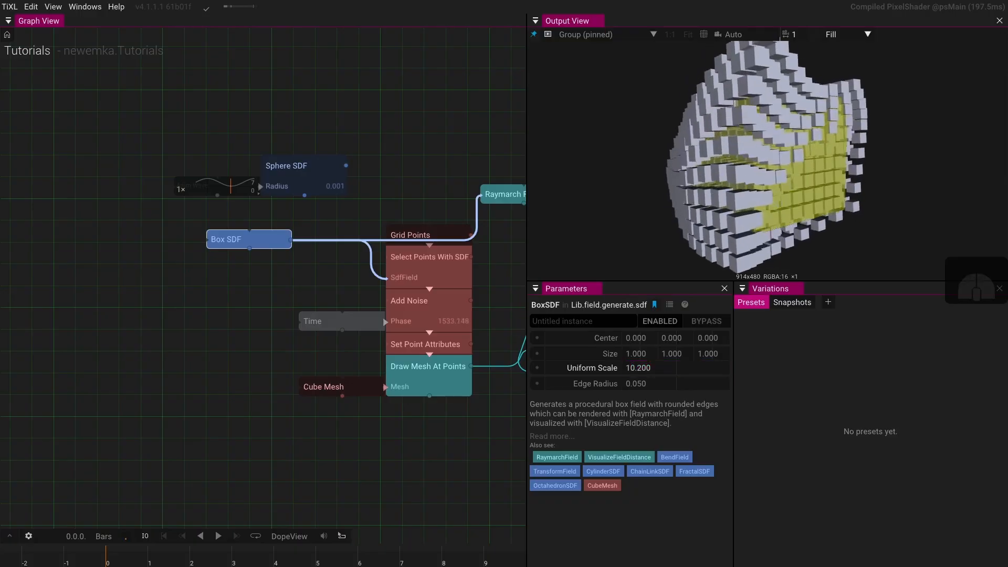
left_click_drag(835, 236, 796, 202)
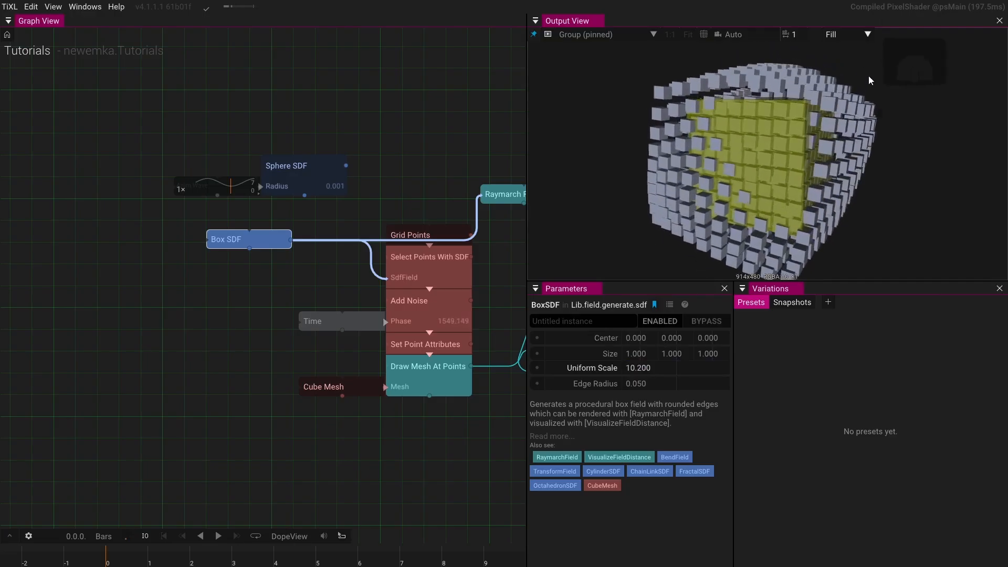
left_click_drag(788, 128, 838, 147)
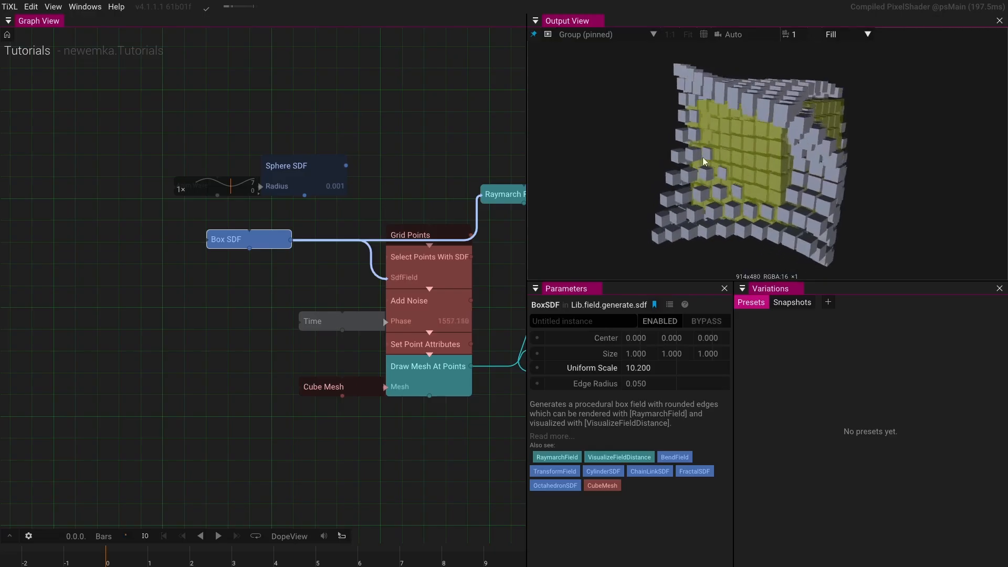
- Add a Box Frame SDF operator to the graph below the Box SDF
left_click_drag(720, 157, 729, 127)
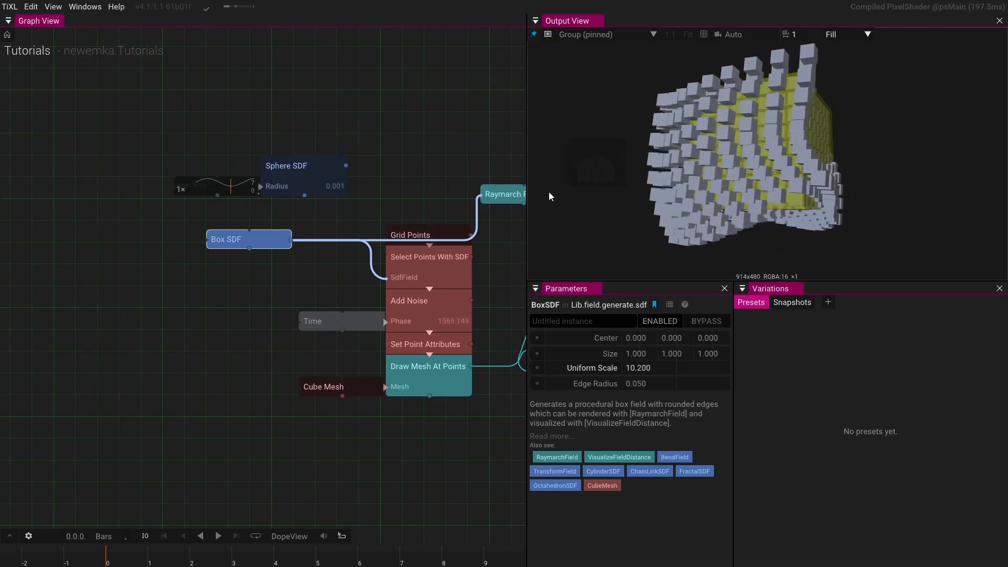
left_click_drag(549, 191, 666, 186)
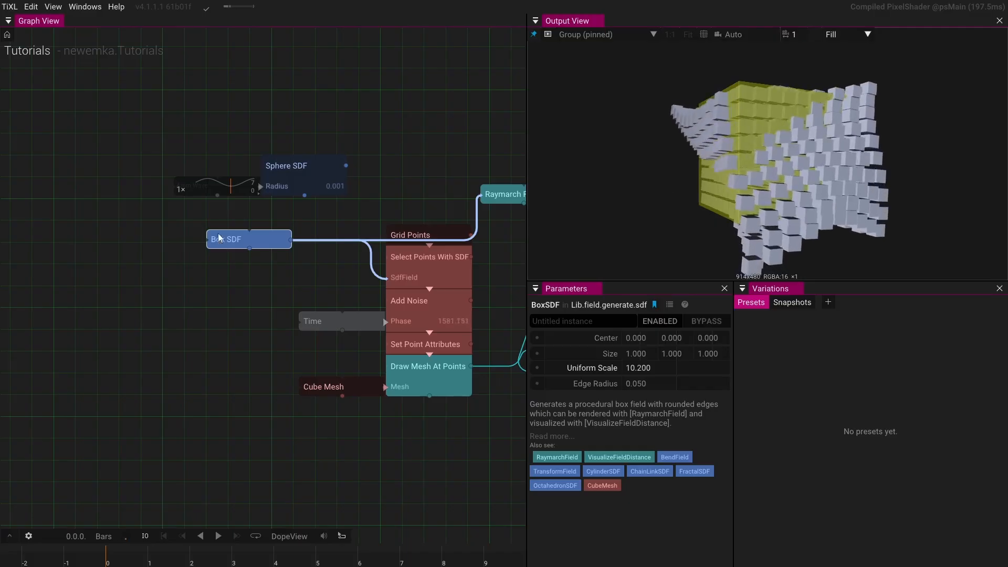
left_click(218, 273)
key("Tab")
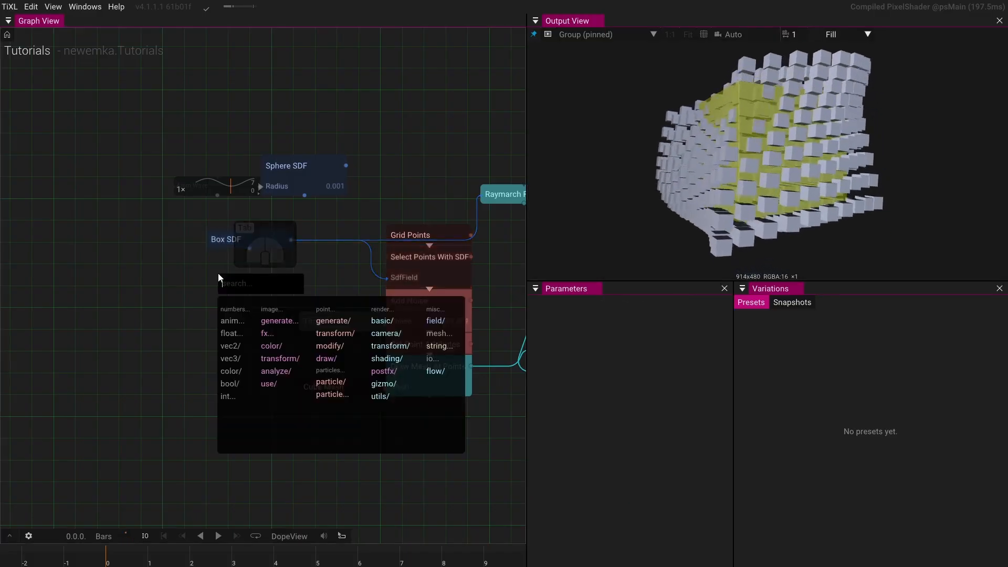
type("frame")
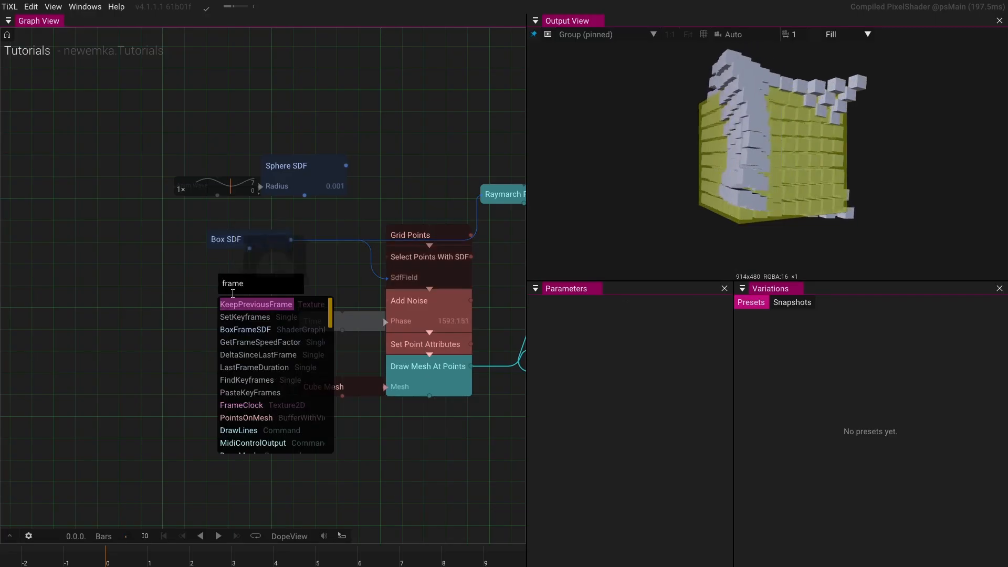
left_click(245, 330)
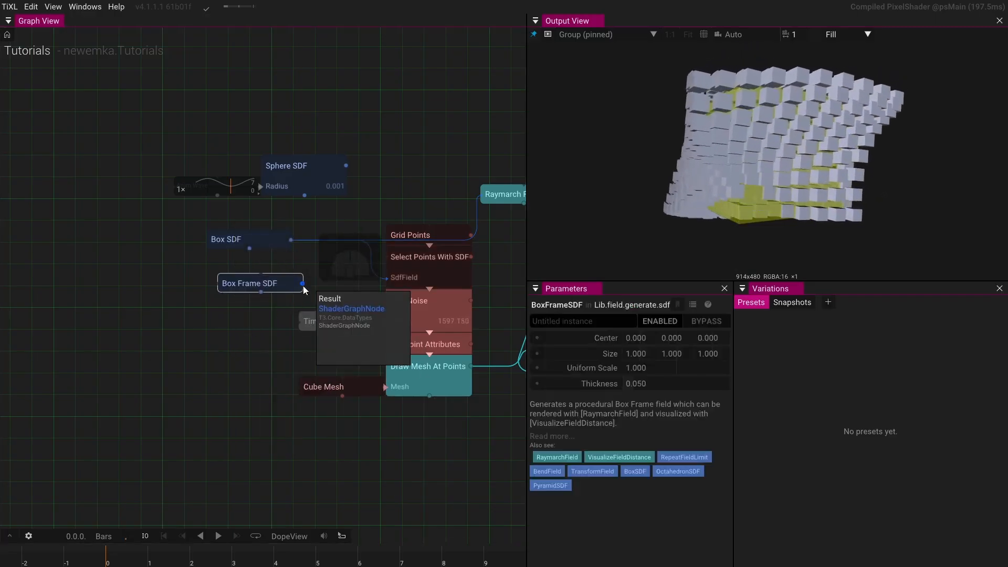
- Connect the Box Frame SDF to the Select Points With SDF field input and to the Raymarch Field
left_click_drag(303, 284, 386, 277)
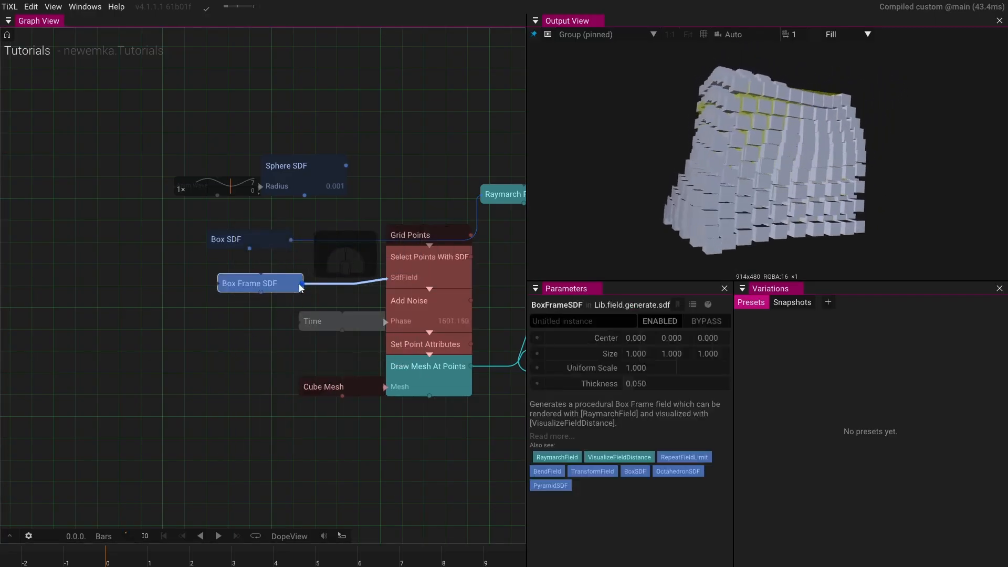
left_click_drag(301, 287, 476, 203)
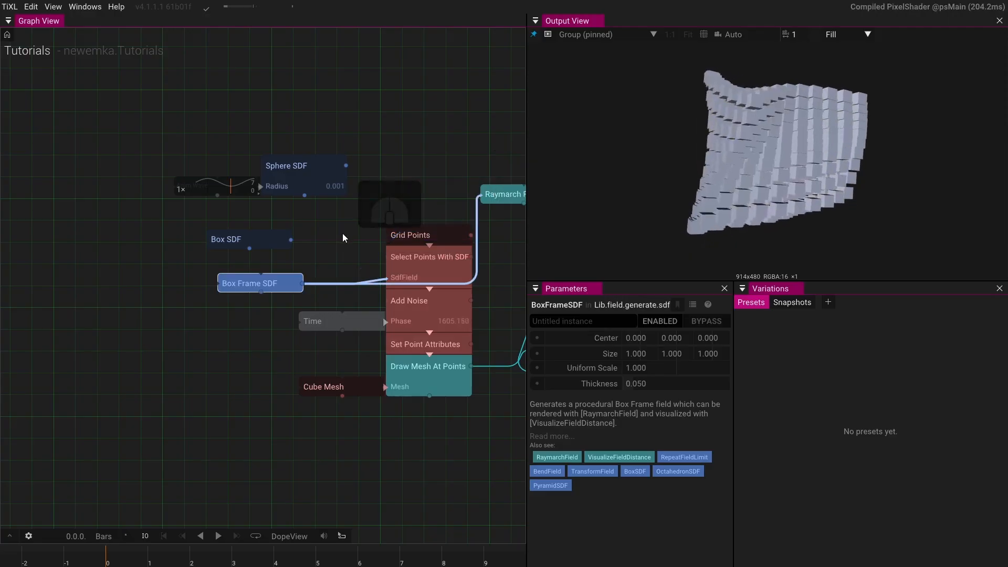
- Set the Box Frame SDF uniform scale to 15 and its thickness to 0.73
left_click_drag(647, 369, 845, 282)
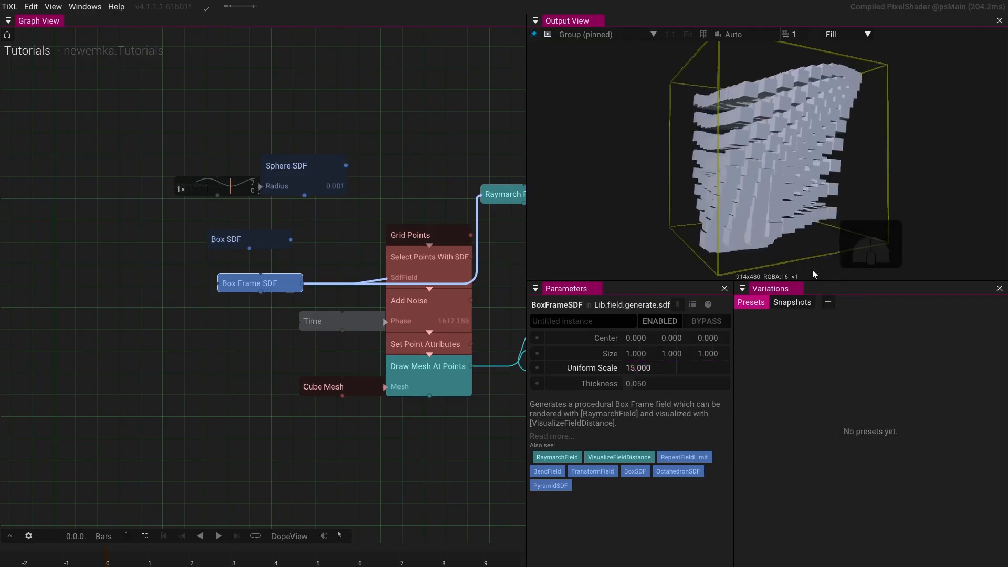
left_click_drag(638, 385, 714, 358)
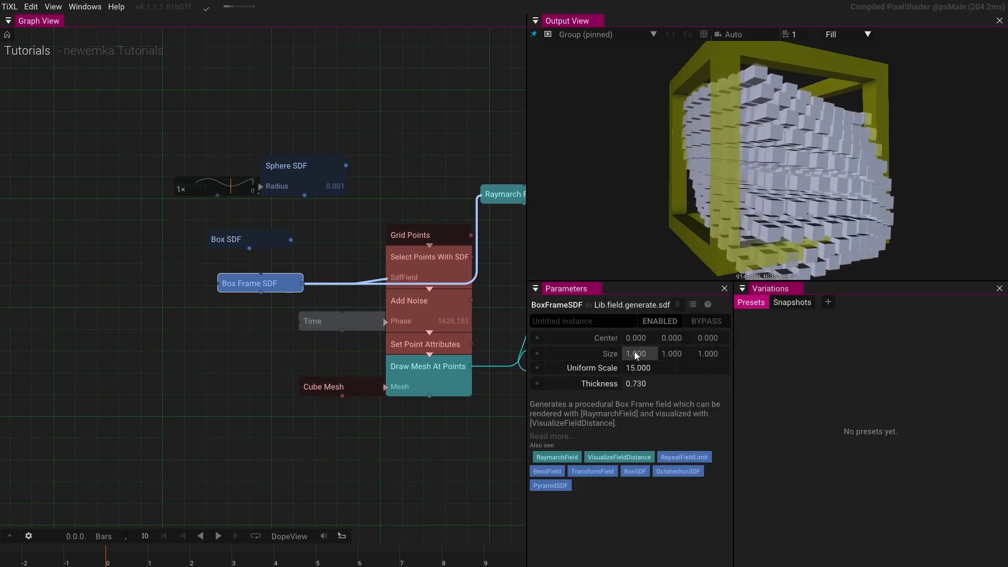
- Bypass the Add Noise operator
left_click(408, 305)
left_click(708, 320)
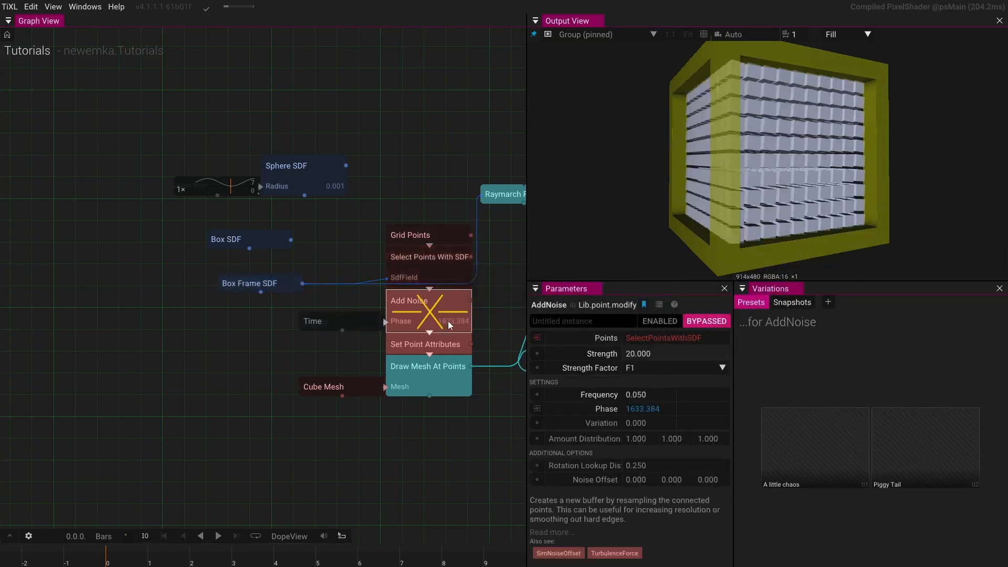
- Set the Box Frame SDF uniform scale to 12.8
left_click(276, 287)
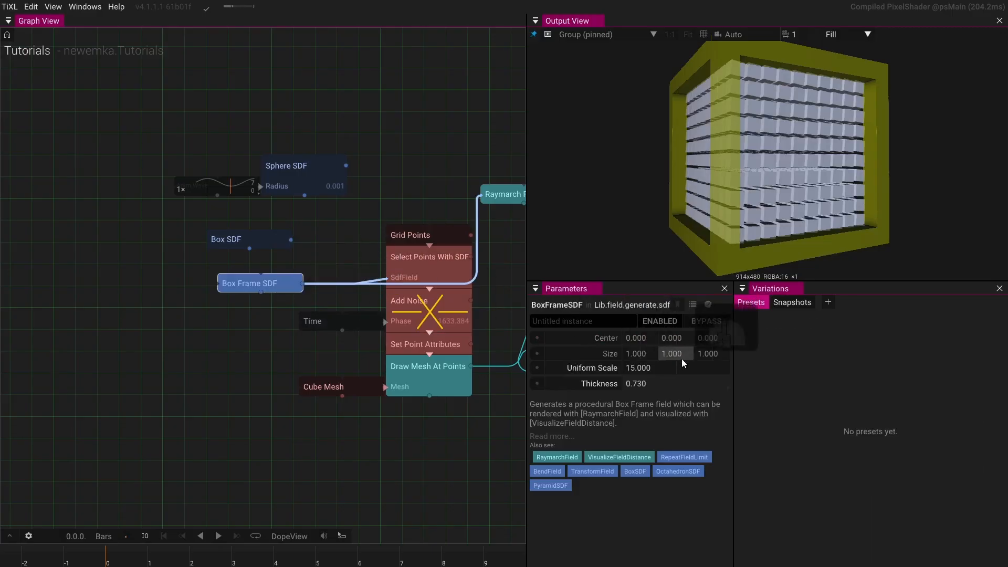
left_click_drag(677, 369, 419, 331)
left_click_drag(729, 182, 774, 100)
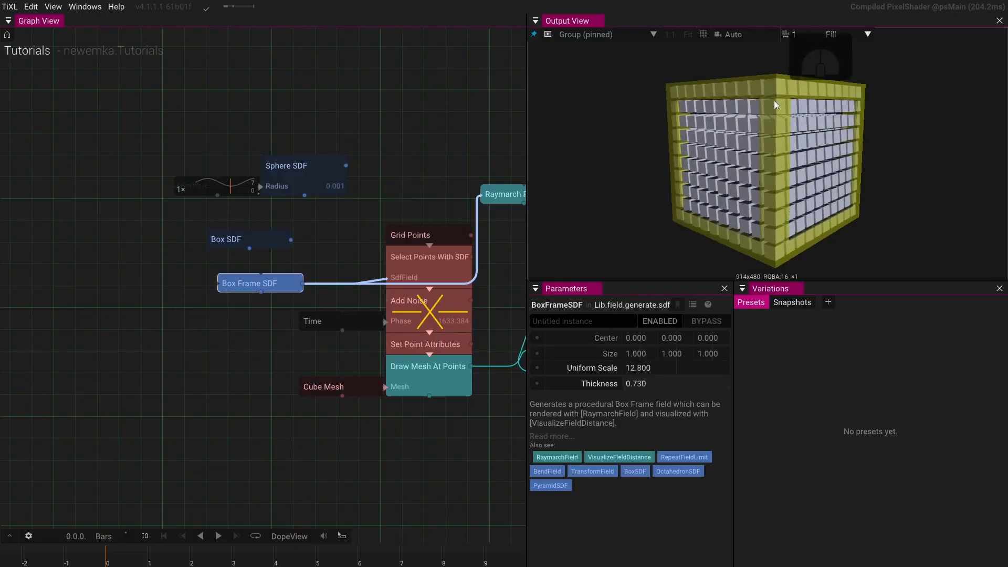
left_click_drag(773, 250, 733, 224)
- Re-enable the Add Noise operator
left_click(410, 312)
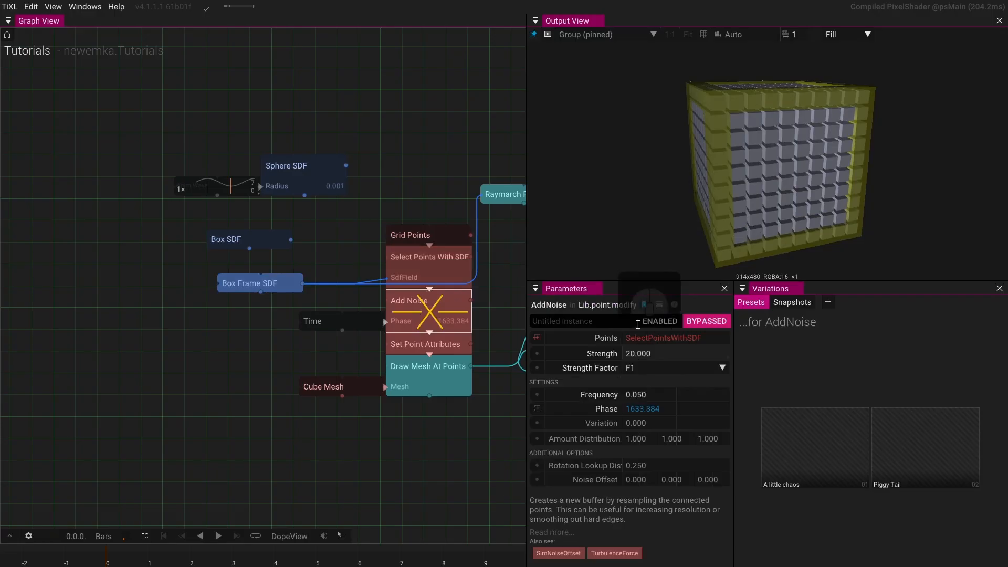
left_click(708, 322)
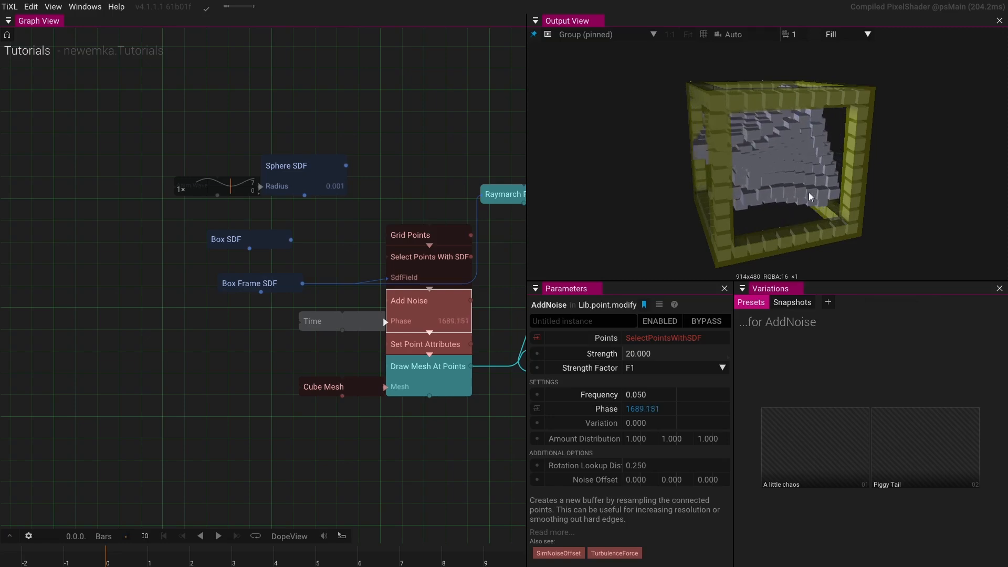
- Examine the box-frame selection from several angles alongside the Select Points With SDF and Add Noise settings
left_click_drag(808, 192, 781, 177)
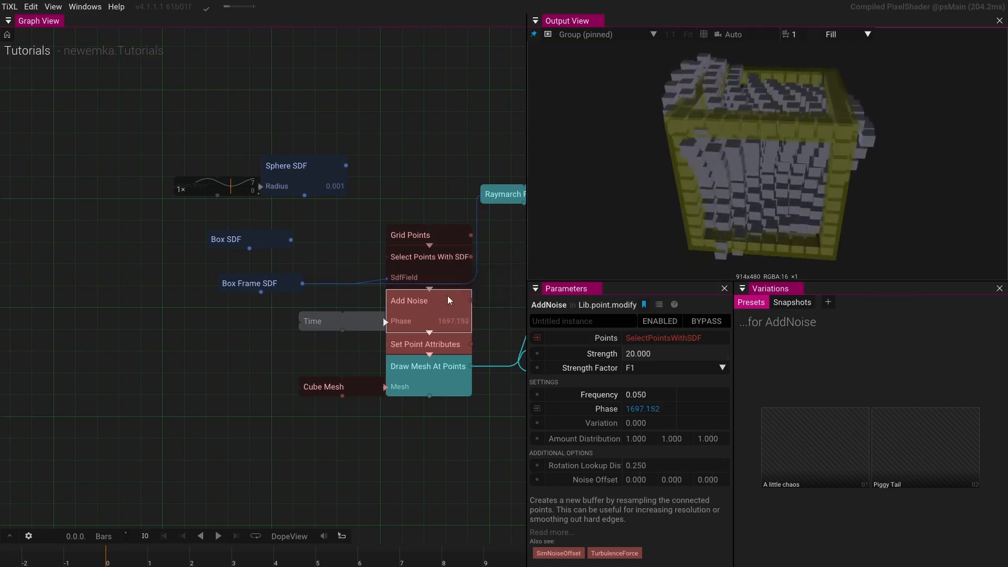
left_click(447, 278)
left_click(584, 460)
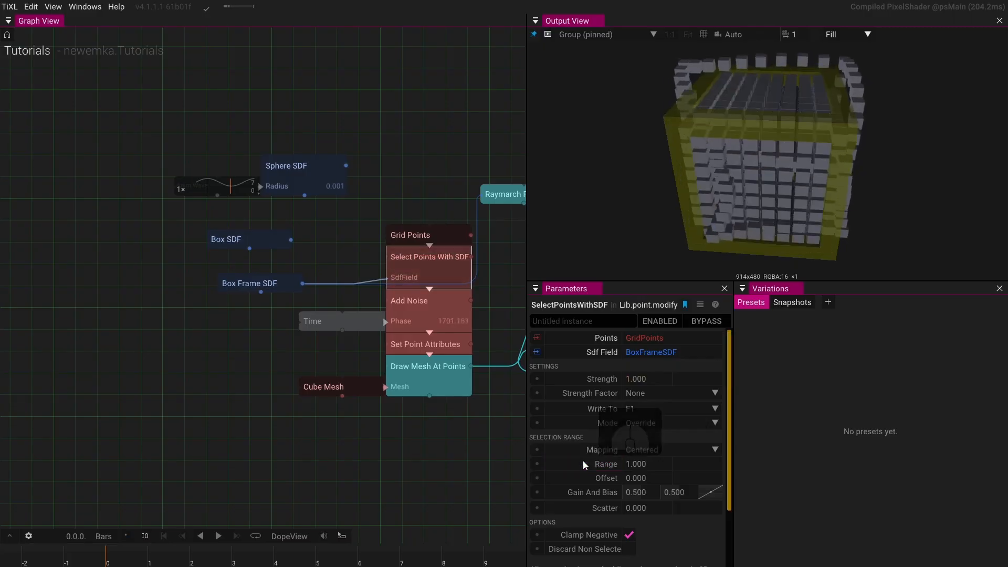
left_click_drag(772, 184, 805, 175)
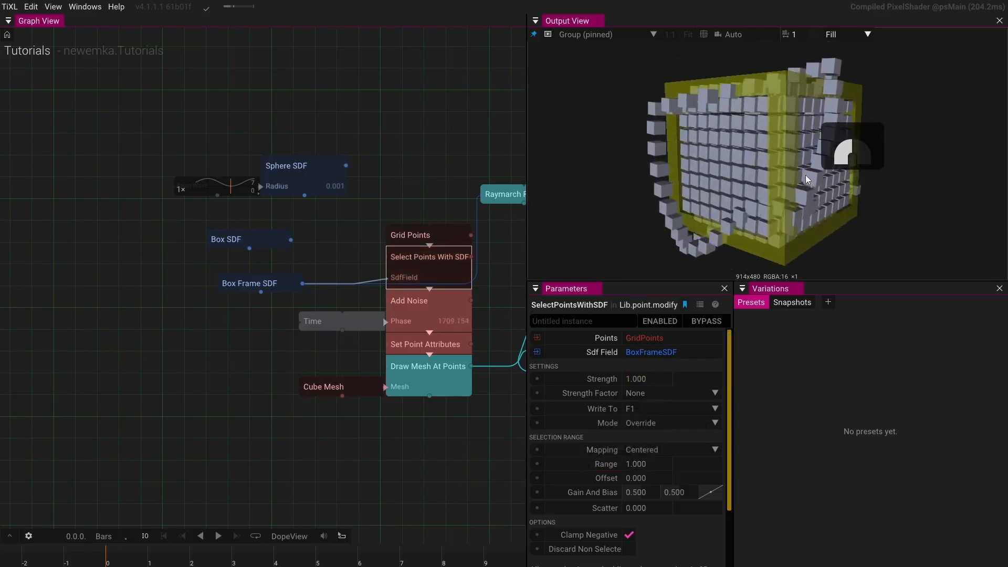
left_click_drag(805, 175, 716, 197)
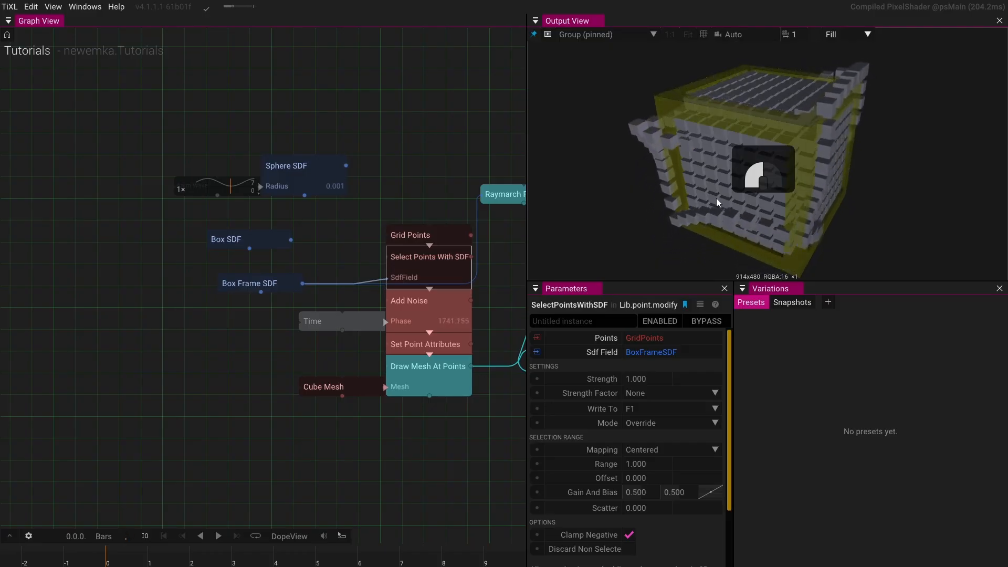
left_click_drag(716, 197, 646, 187)
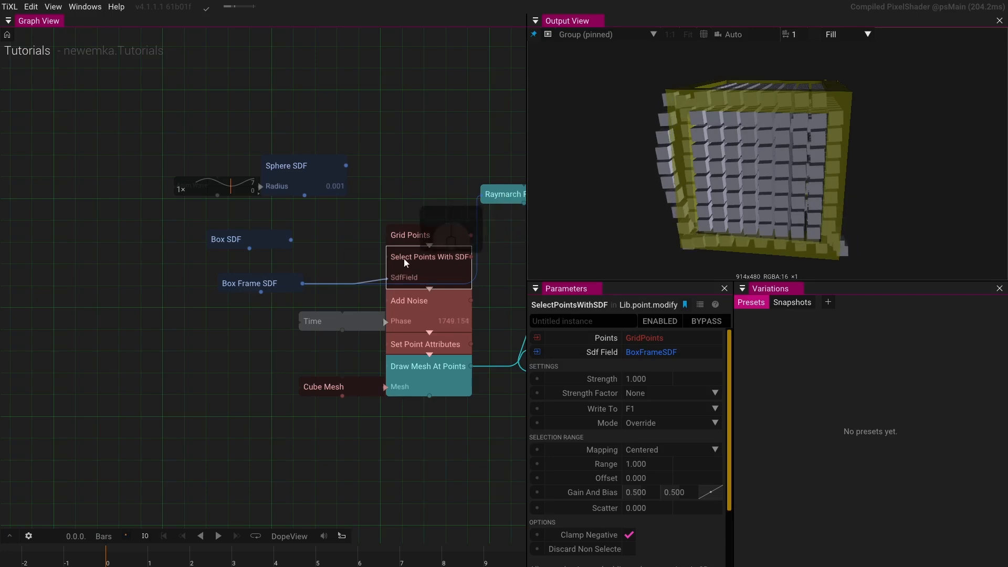
left_click(455, 322)
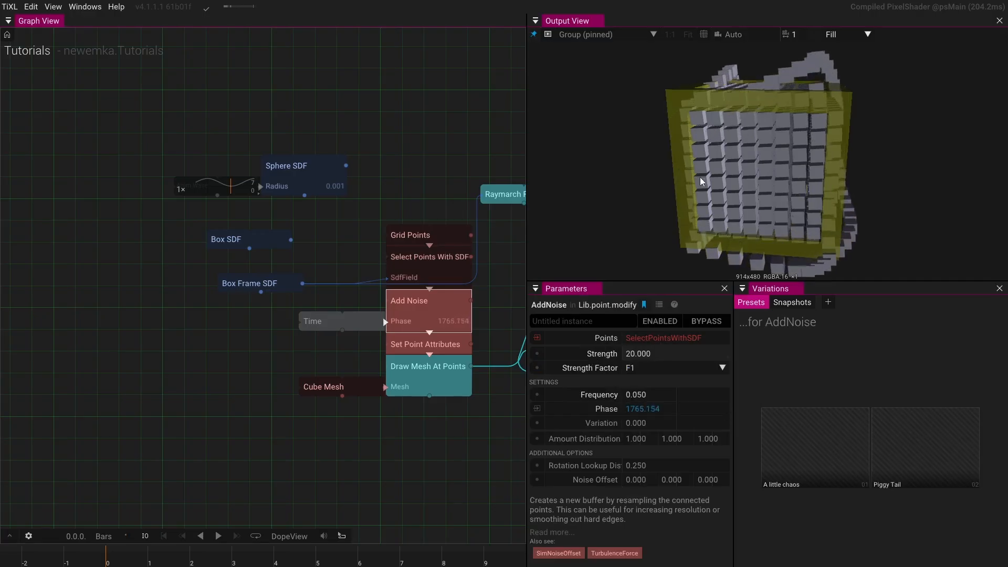
left_click_drag(795, 175, 846, 194)
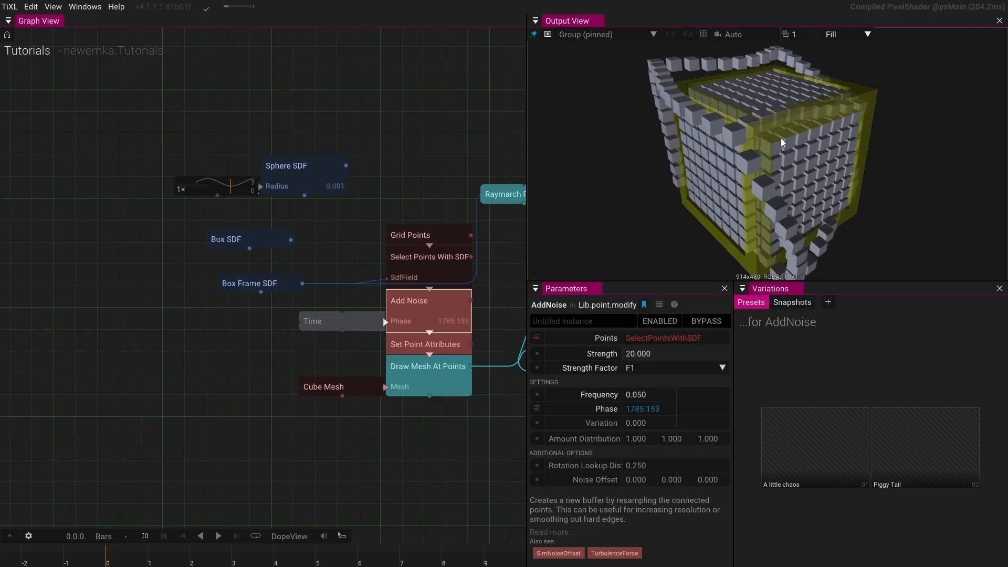
left_click_drag(777, 137, 811, 189)
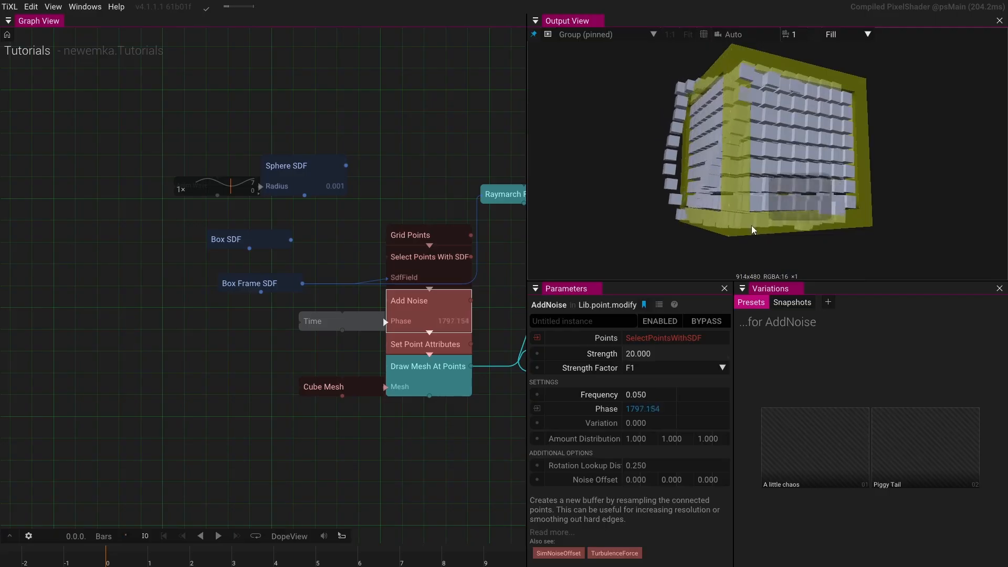
left_click_drag(745, 227, 799, 204)
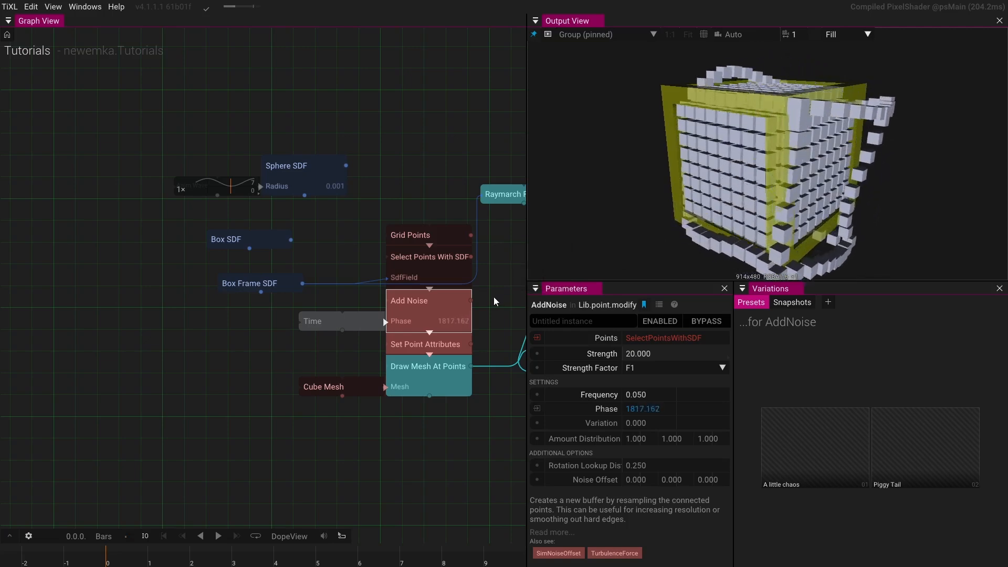
- Insert a Custom Point Shader after Add Noise and dock the Parameters panel on the left
left_click(429, 330)
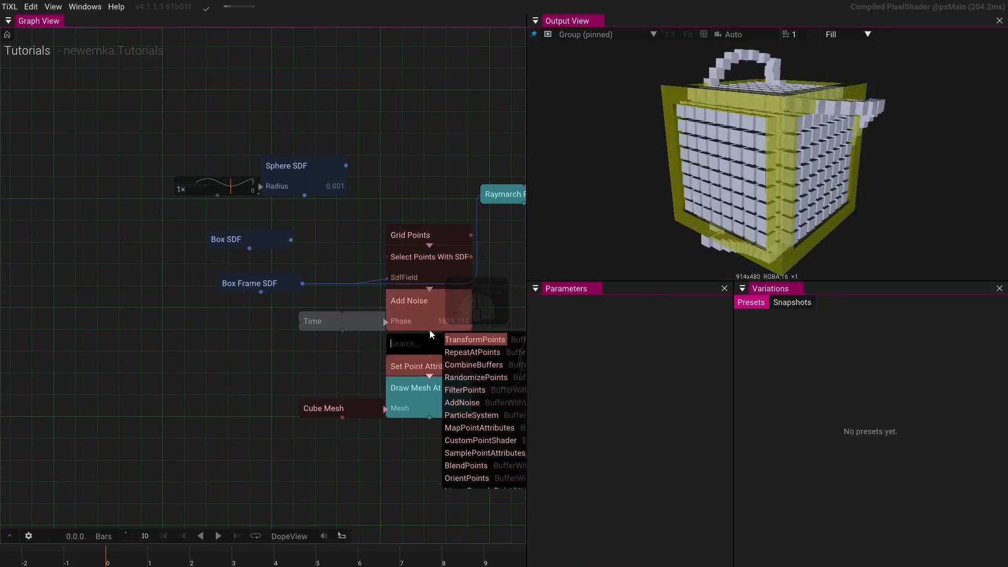
type("cus")
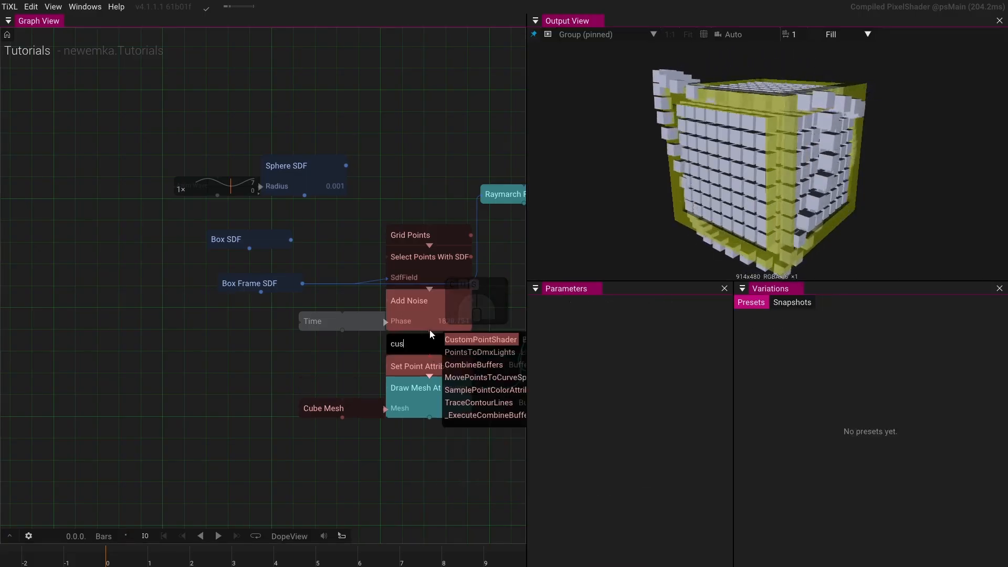
key("Return")
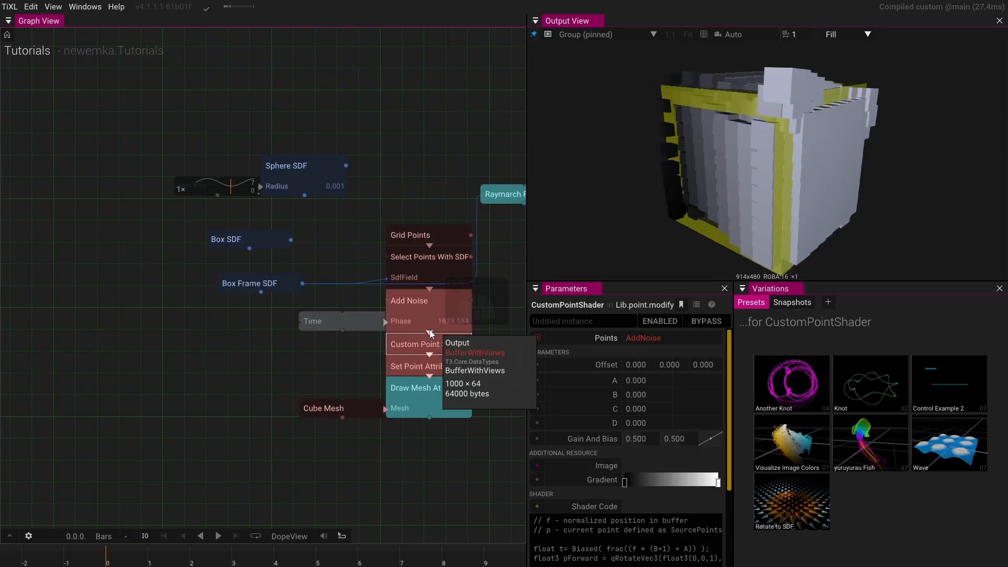
left_click_drag(558, 290, 263, 266)
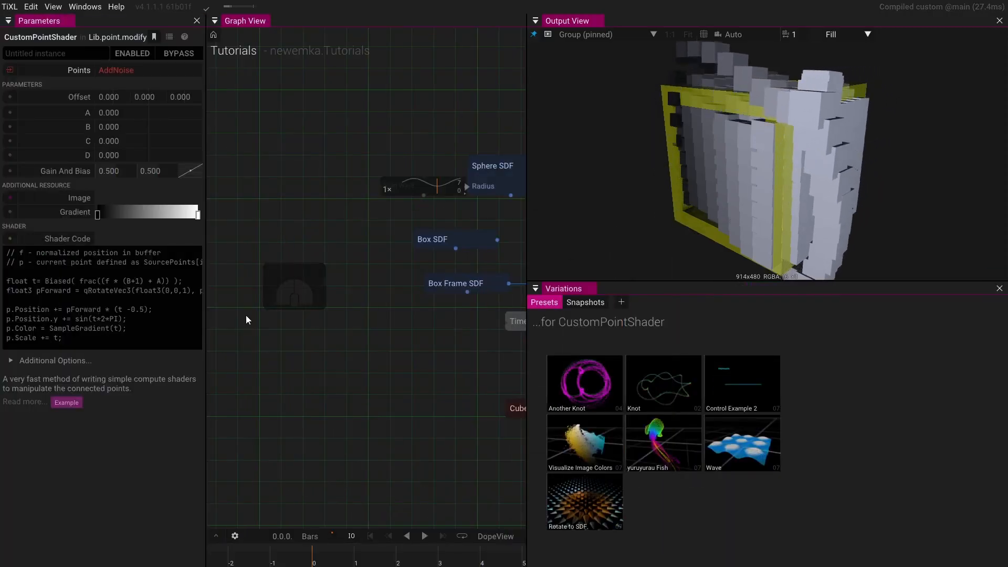
left_click_drag(208, 345, 269, 336)
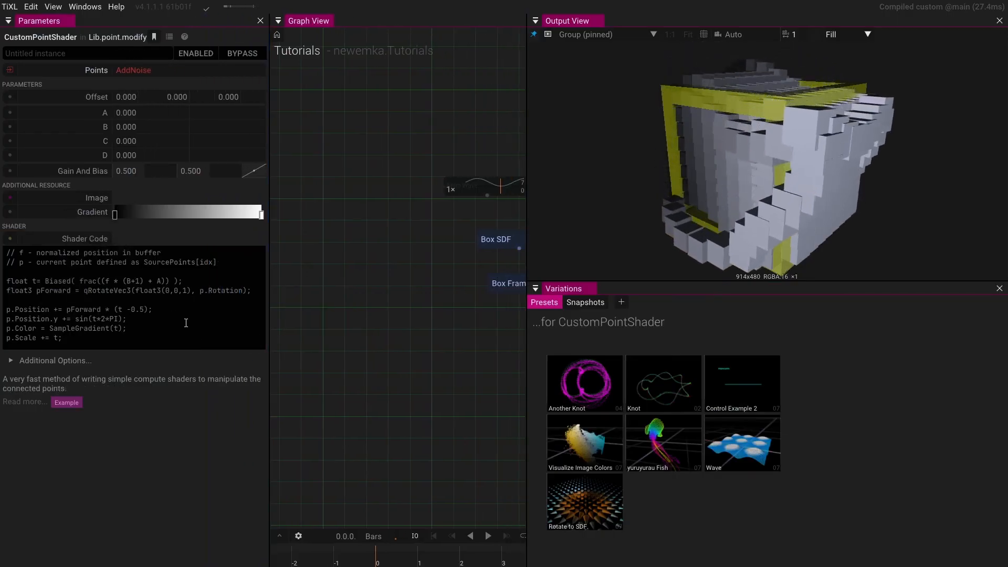
- Comment out every line of the Custom Point Shader's shader code with //
mouse_move(767, 207)
left_mouse_down()
mouse_move(852, 171)
mouse_move(813, 217)
mouse_move(770, 210)
left_mouse_up()
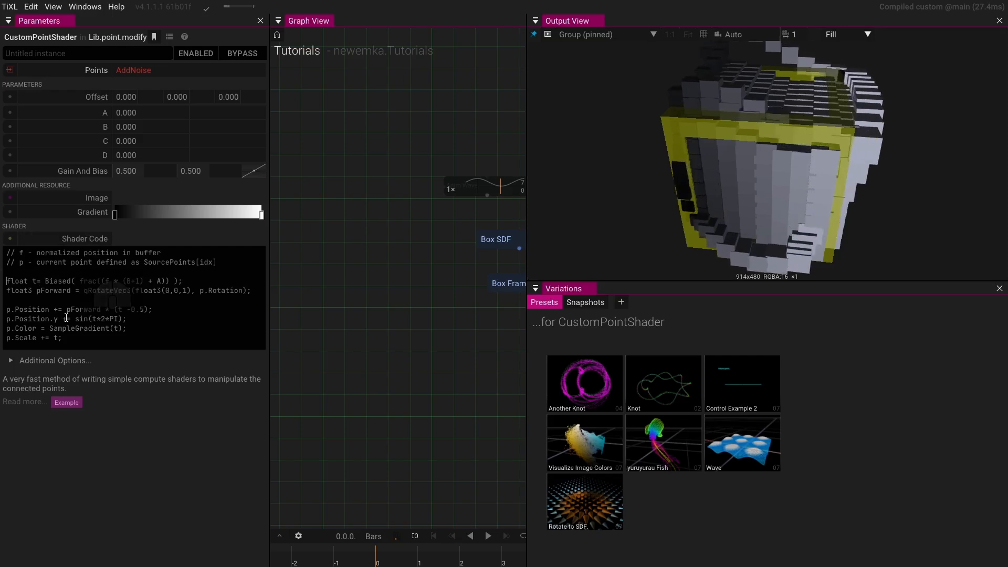
type("//")
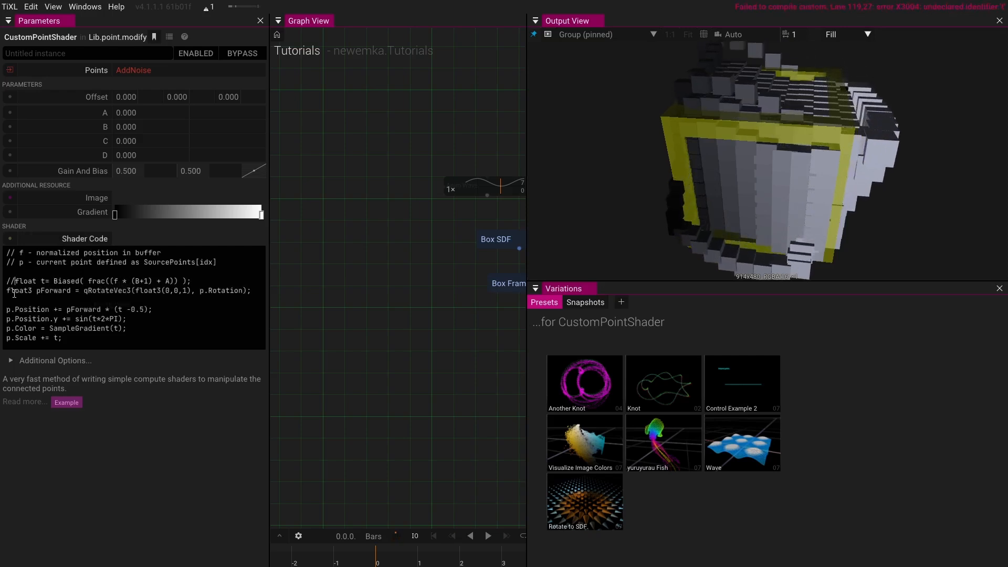
left_click(5, 290)
type("//")
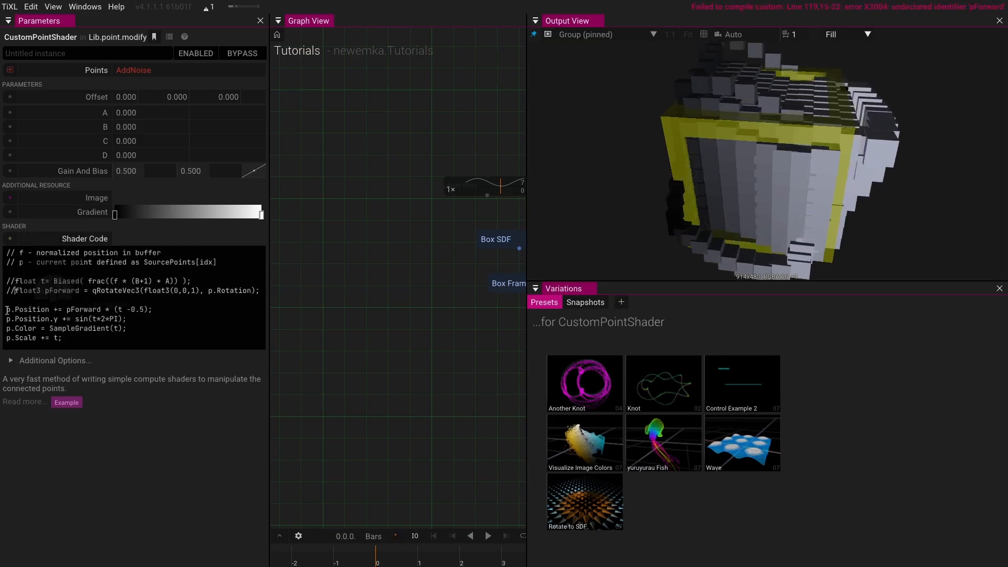
left_click(7, 310)
type("//")
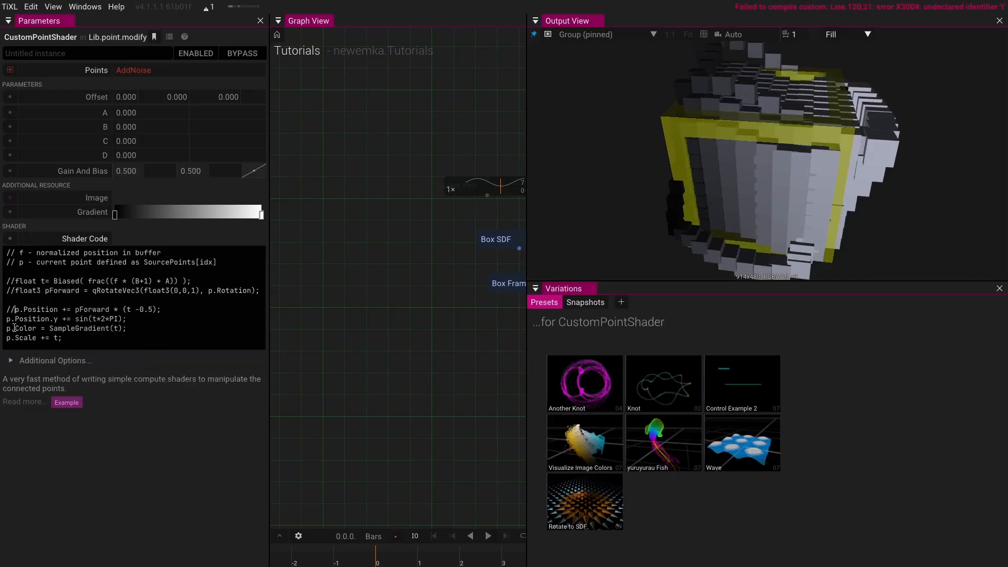
left_click(7, 319)
type("//")
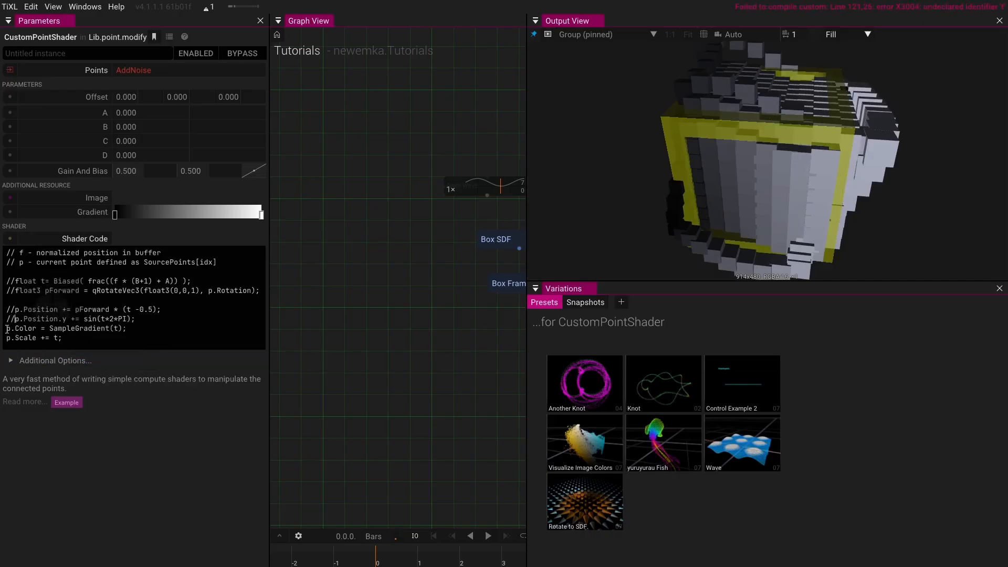
left_click(6, 328)
type("//")
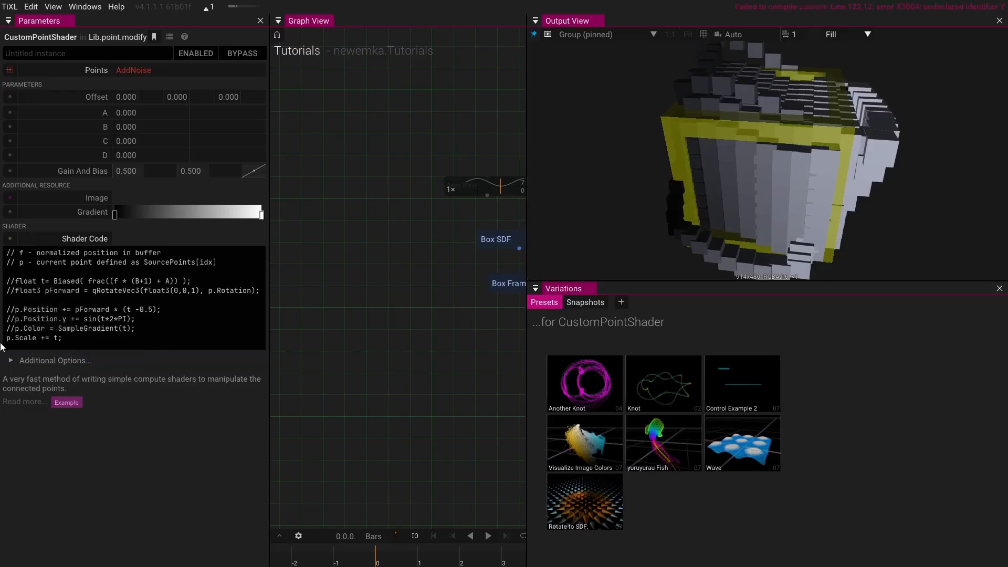
left_click(6, 339)
type("//")
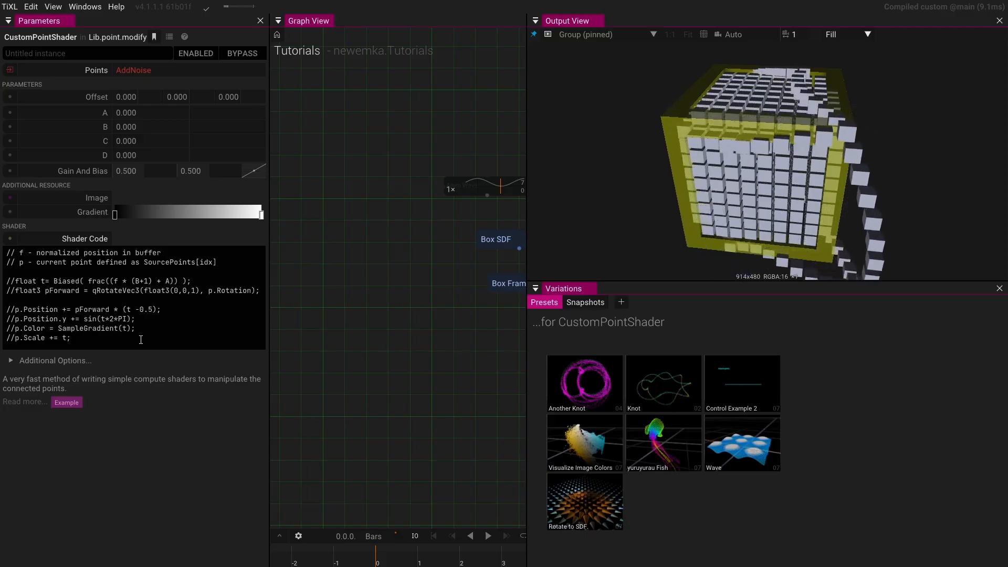
- Start a new line at the end of the shader code reading p.Position = clamp(p.Position,
left_click(138, 340)
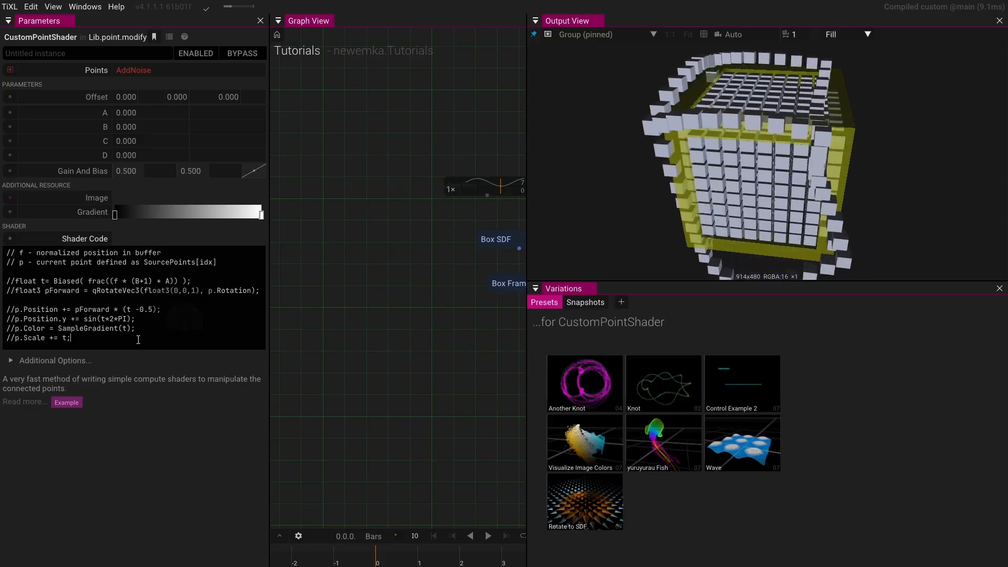
key("Return")
key("Return")
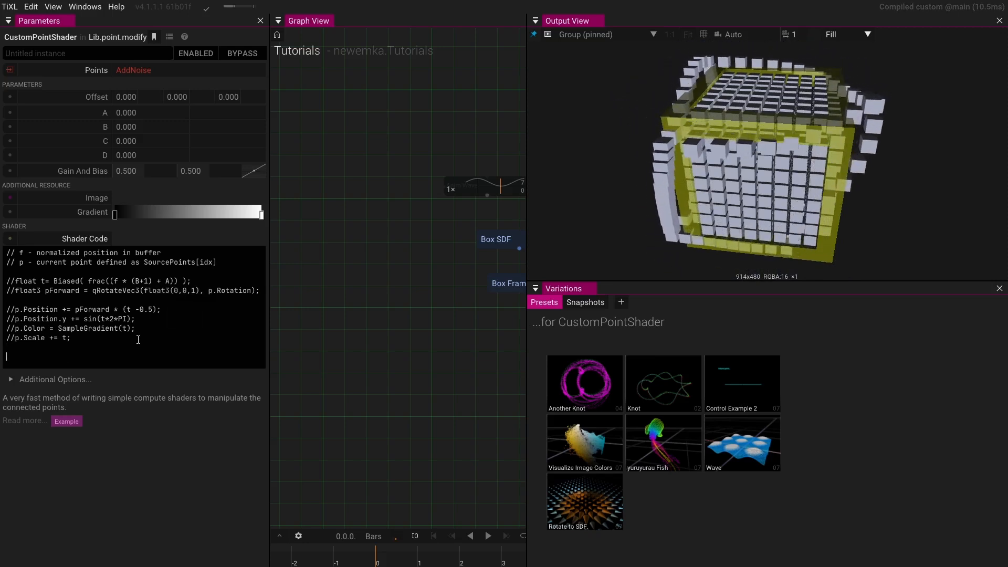
type("p")
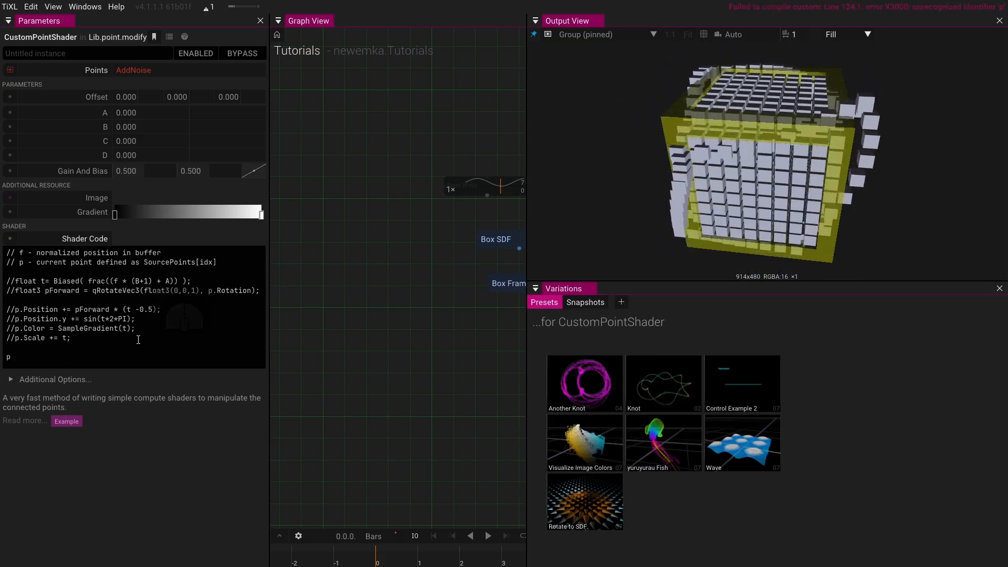
type(".Posi")
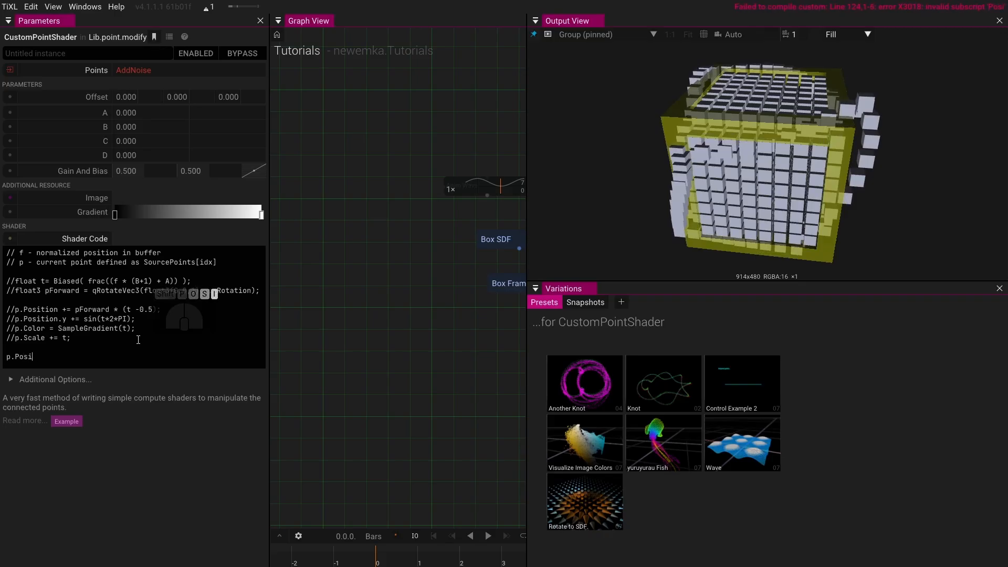
type("tion")
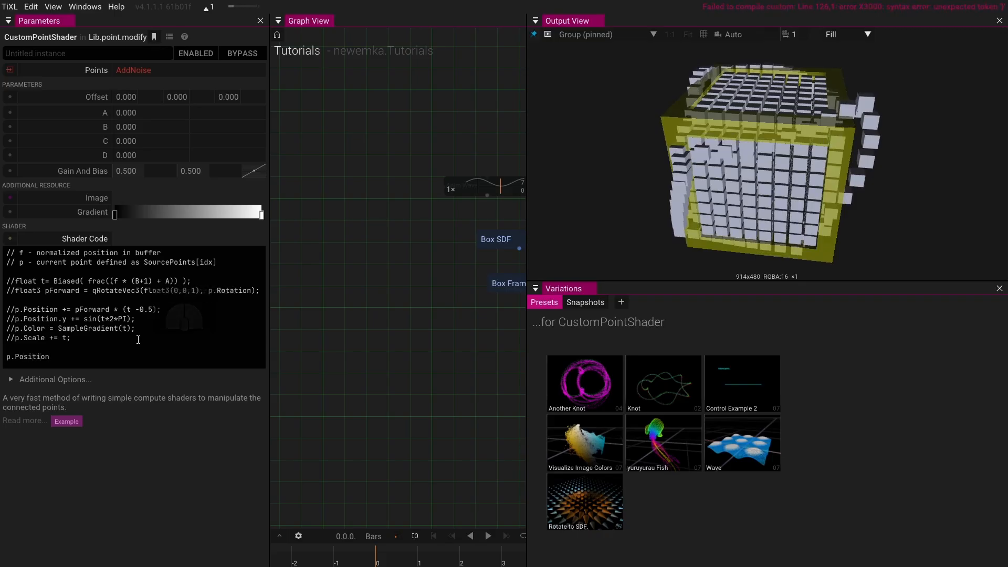
type(" = clamp")
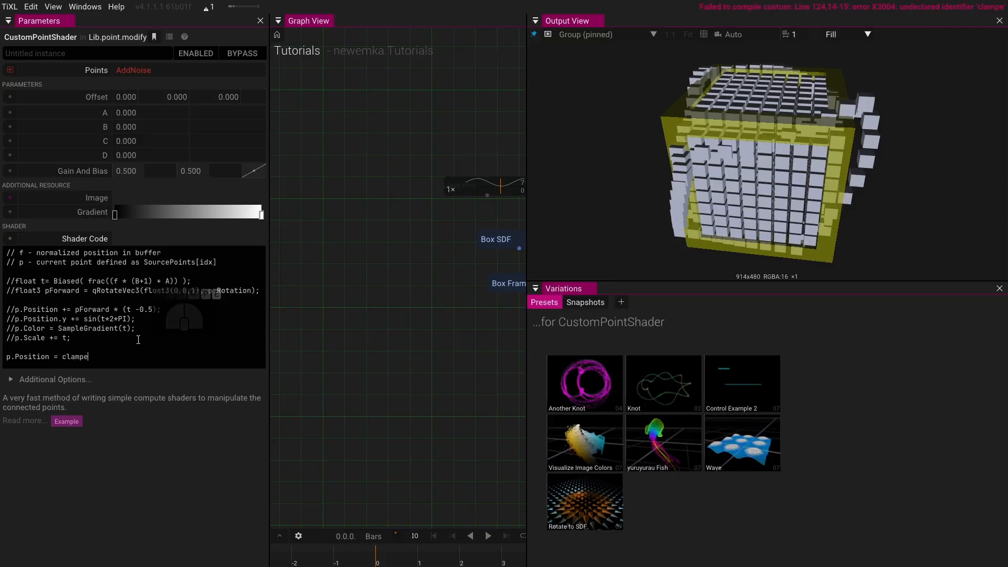
key("BackSpace")
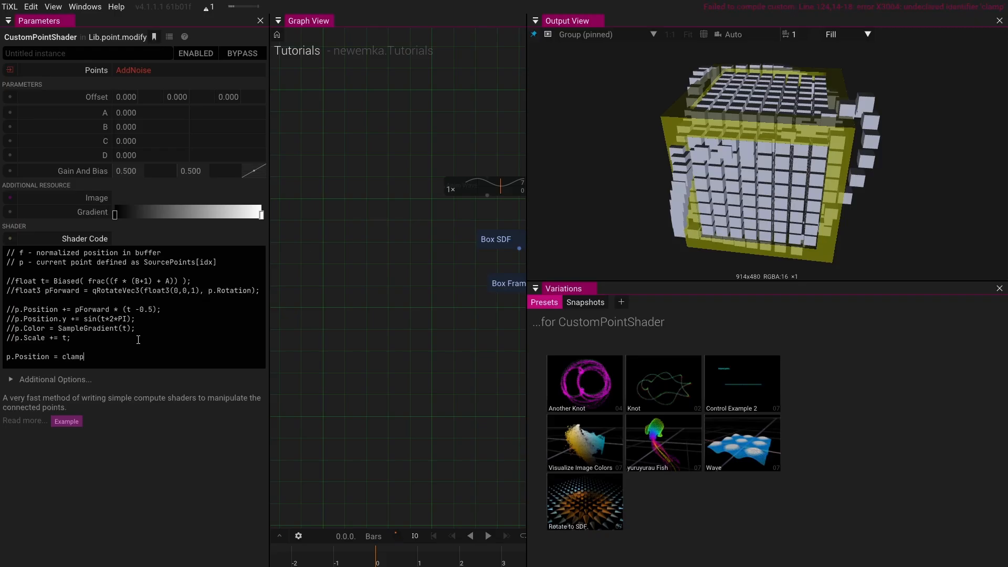
type("(")
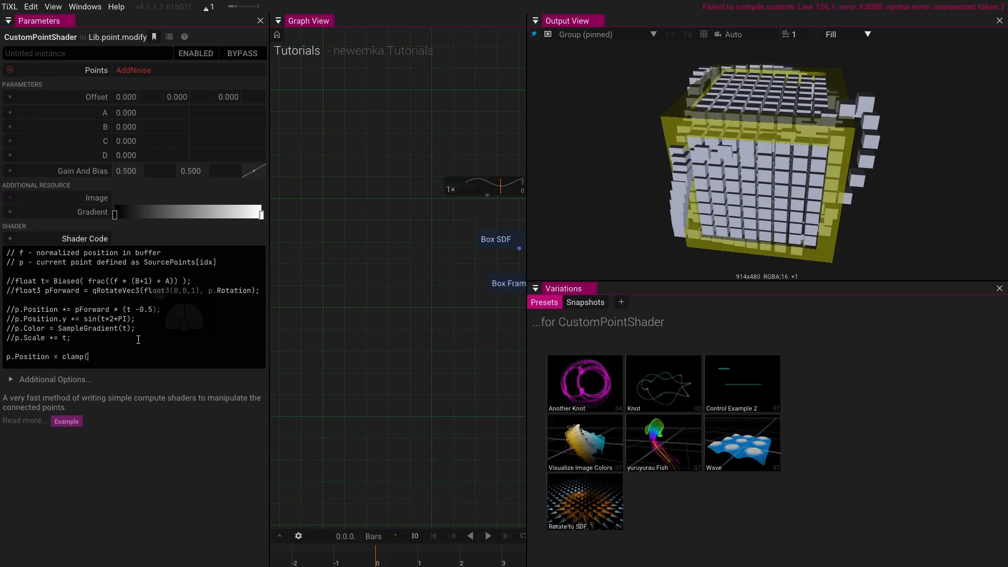
type("p.Position")
key("BackSpace")
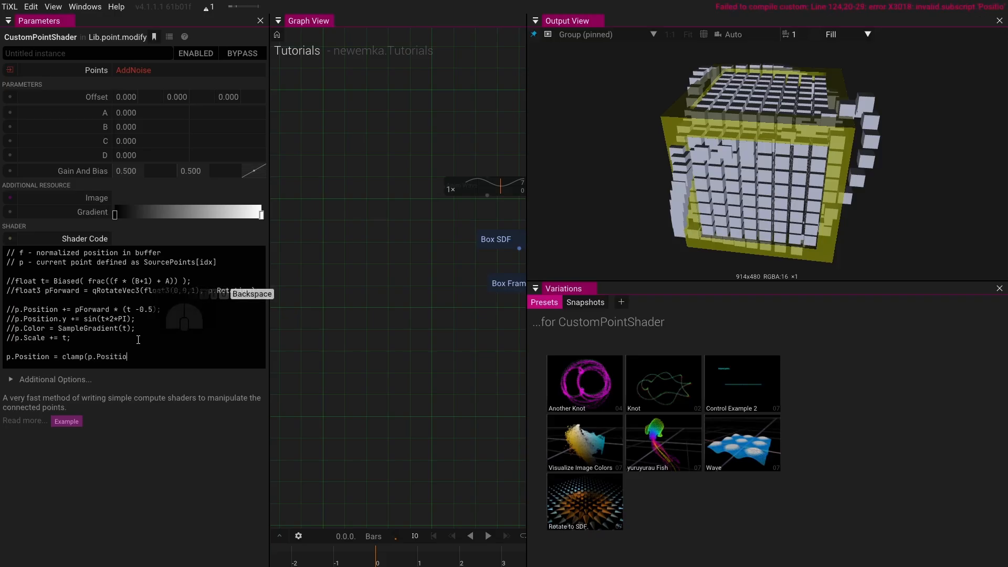
type("n,")
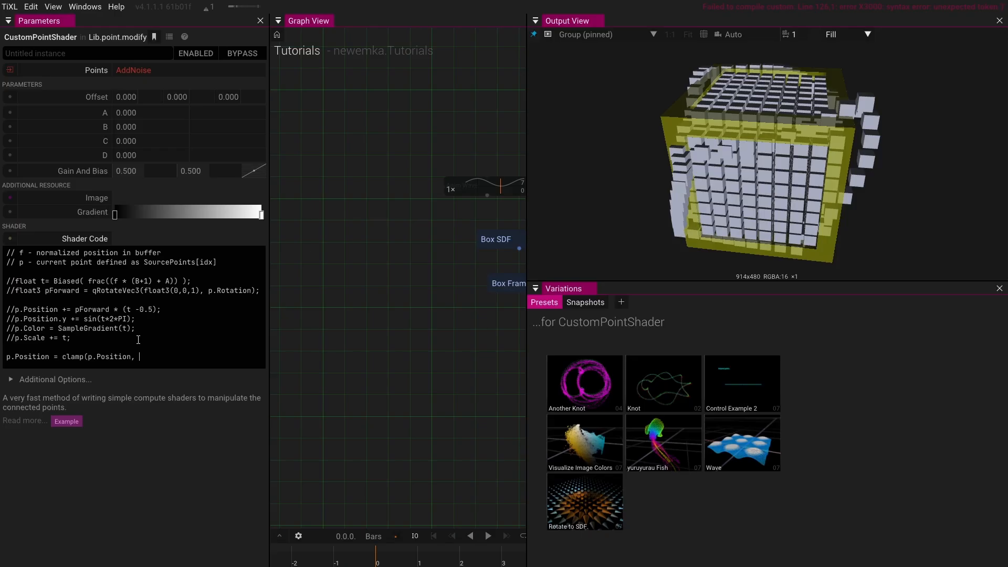
- Complete the statement as p.Position = clamp(p.Position, p.Position+1000);
type("P")
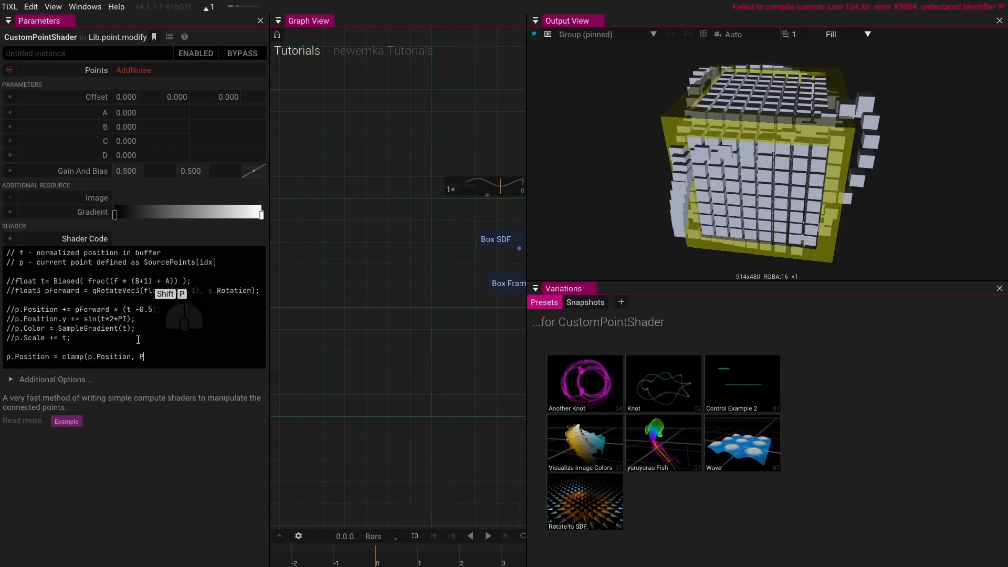
key("BackSpace")
type("p")
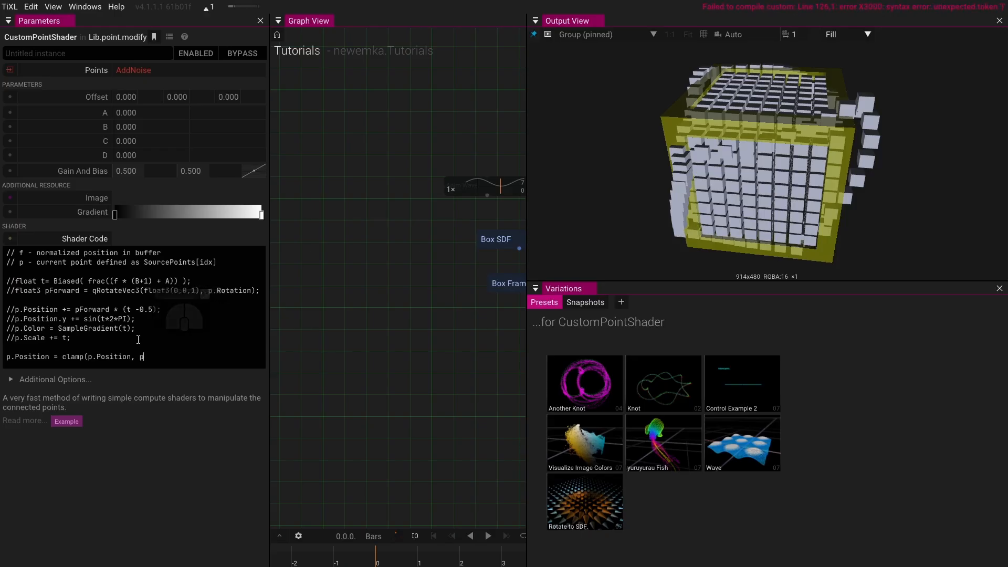
type(".Posiot")
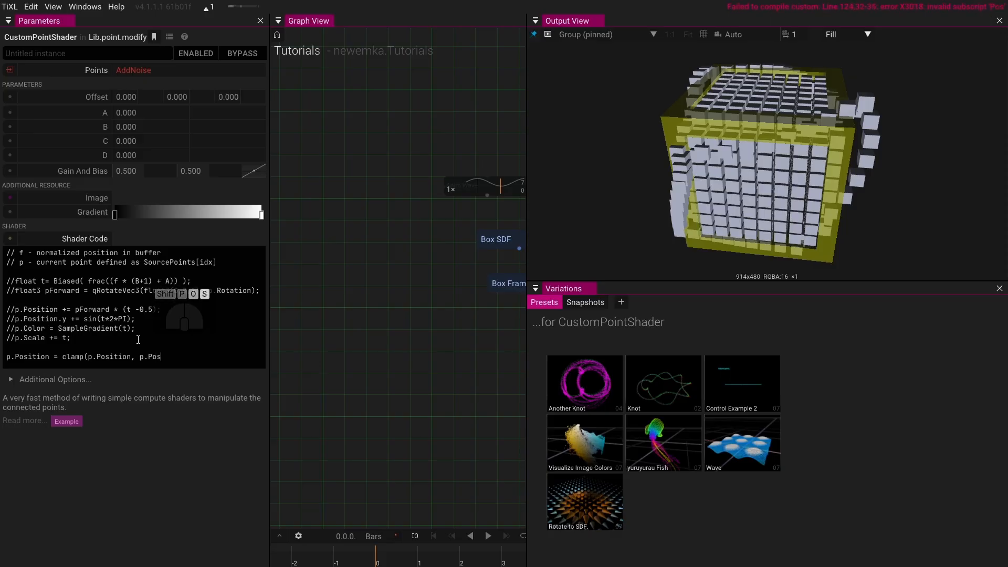
key("BackSpace")
key("BackSpace")
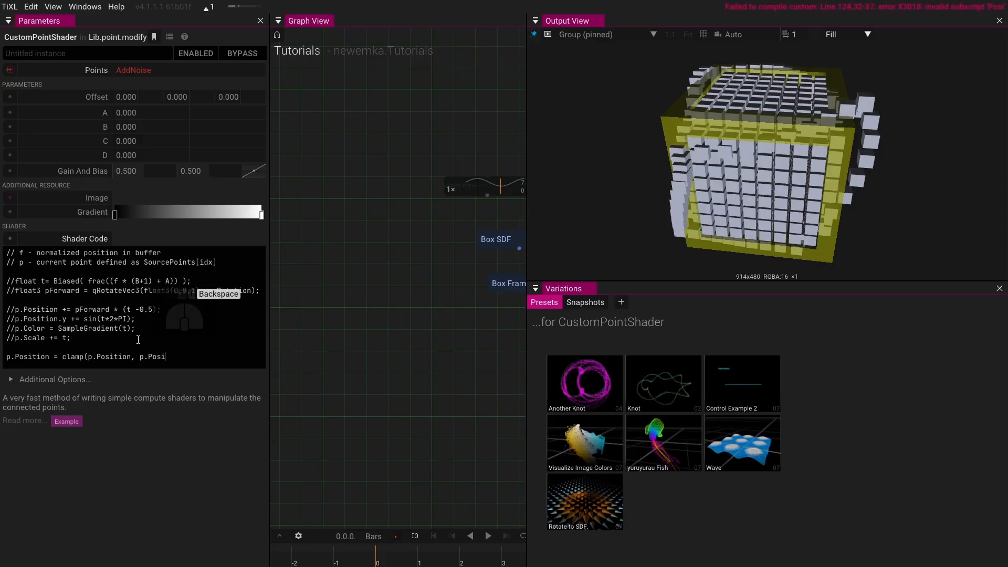
type("tion+1000")
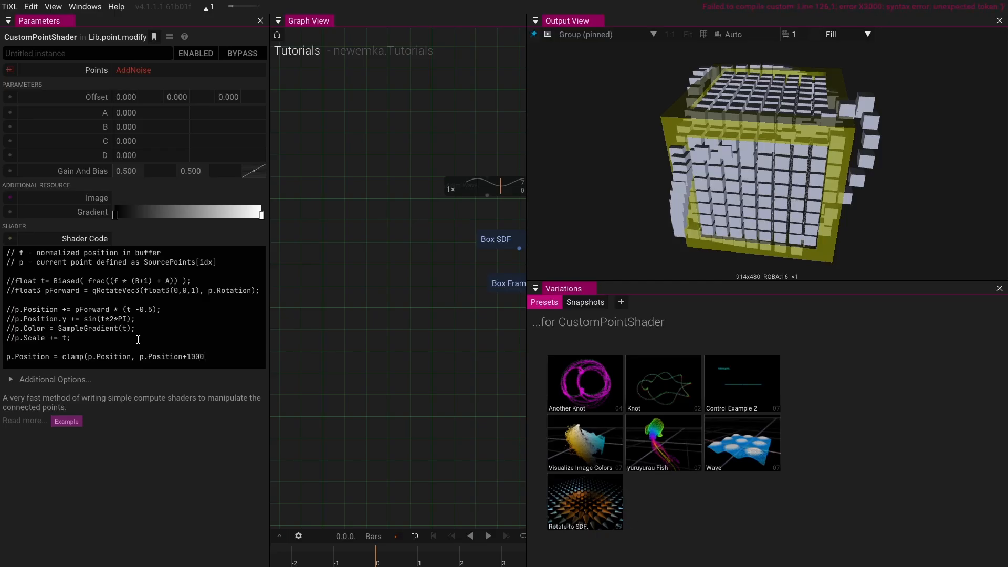
type(");")
key("Left")
key("Left")
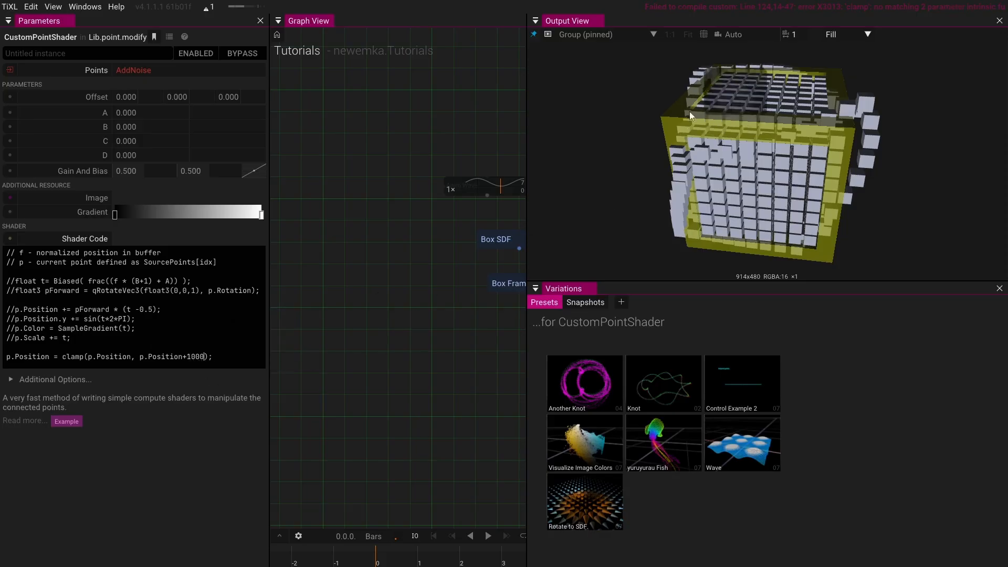
- Open the error log and clear it
mouse_move(761, 8)
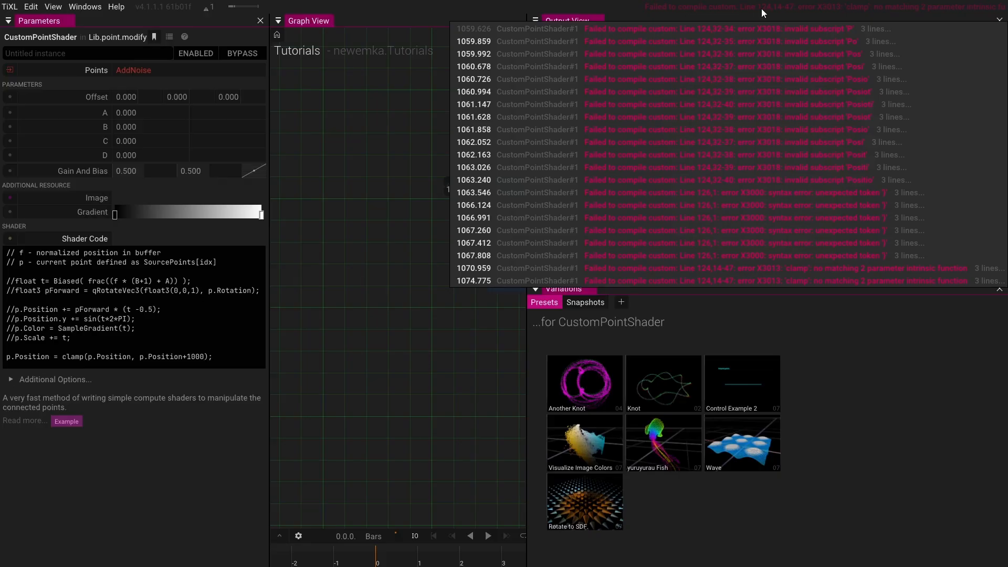
left_click(761, 8)
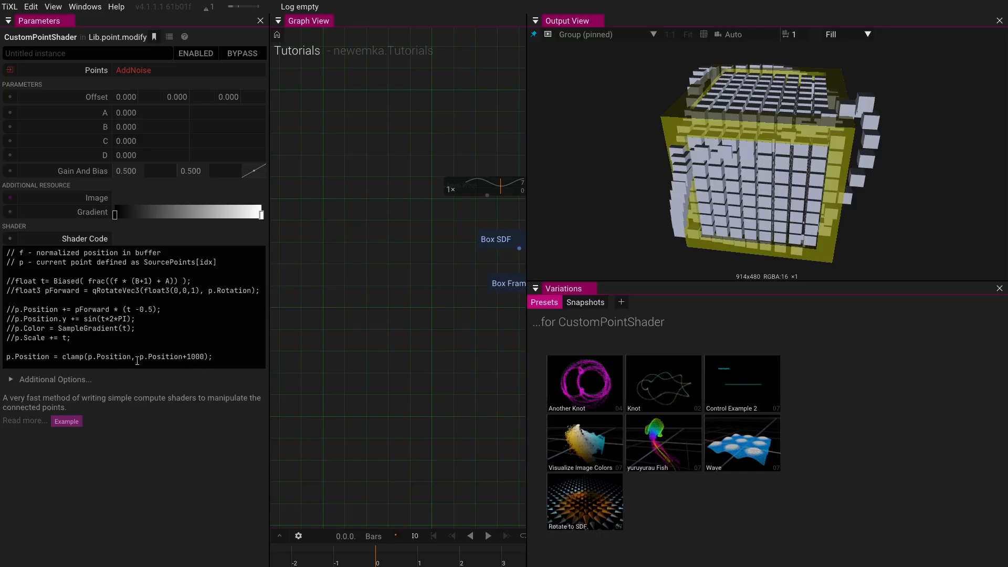
- Comment out the clamp line, then remove the comment again
left_click(8, 357)
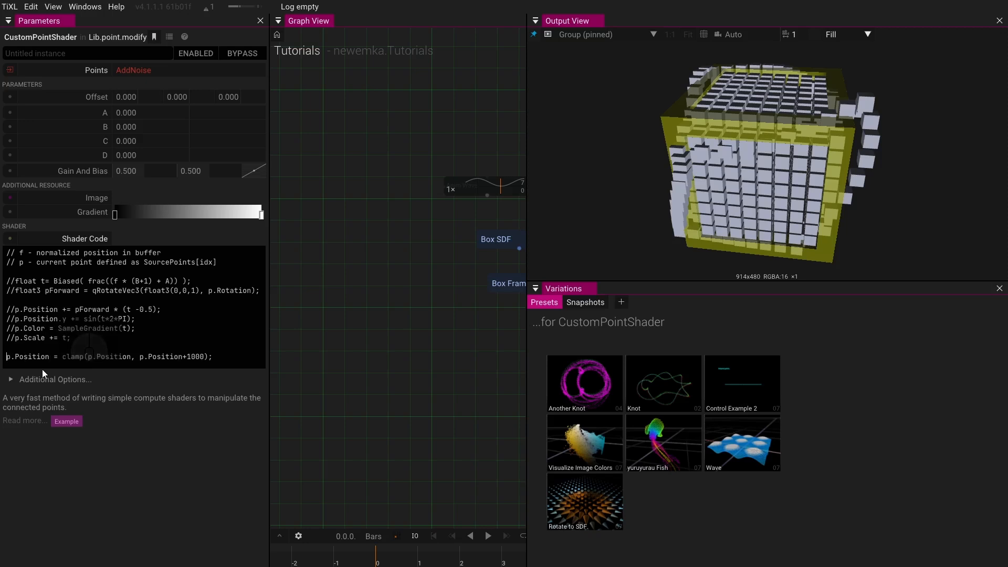
type("//")
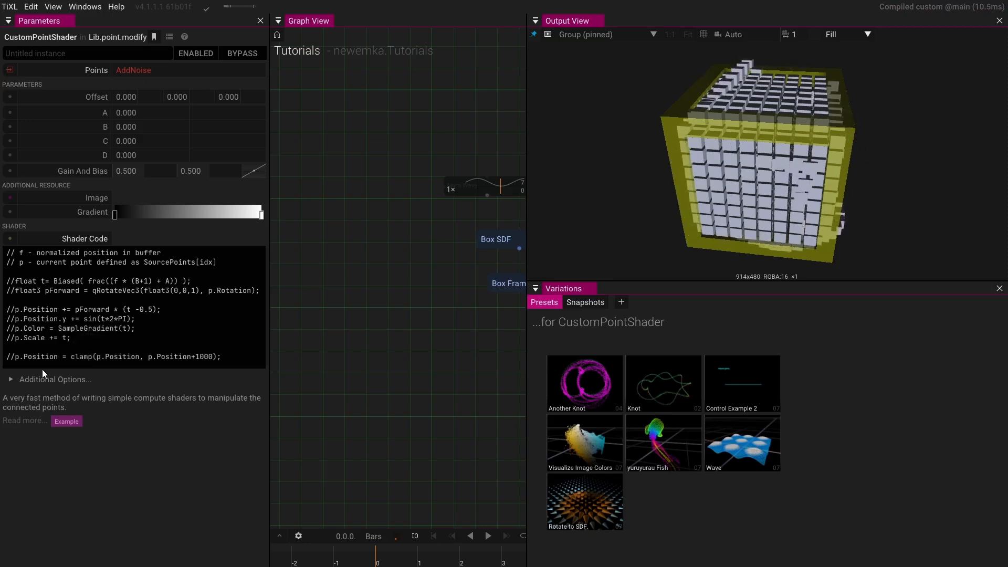
key("BackSpace")
key("BackSpace")
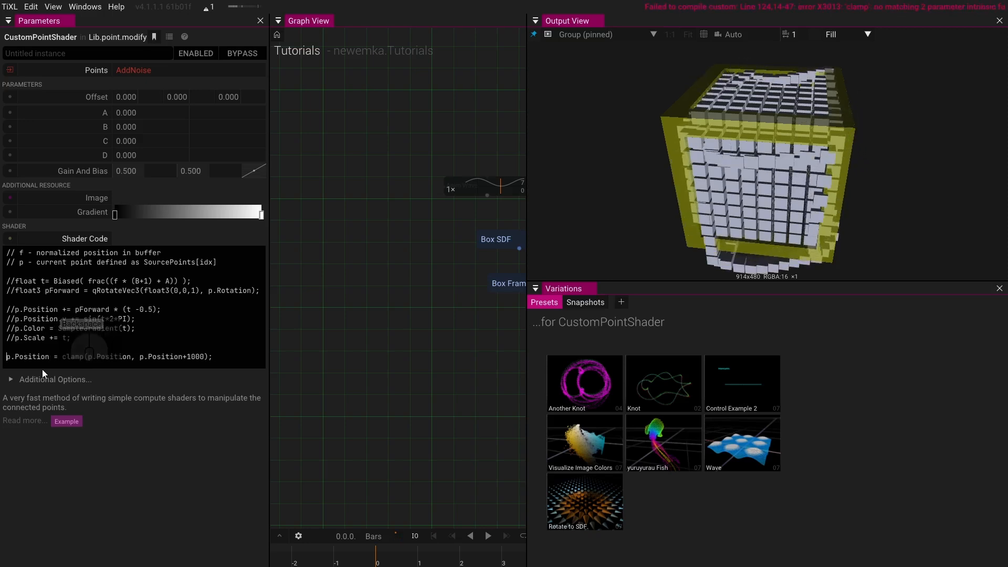
- Rewrite the clamp call with three arguments: clamp(p.Position, p.Position, p.Position+100)
mouse_move(826, 7)
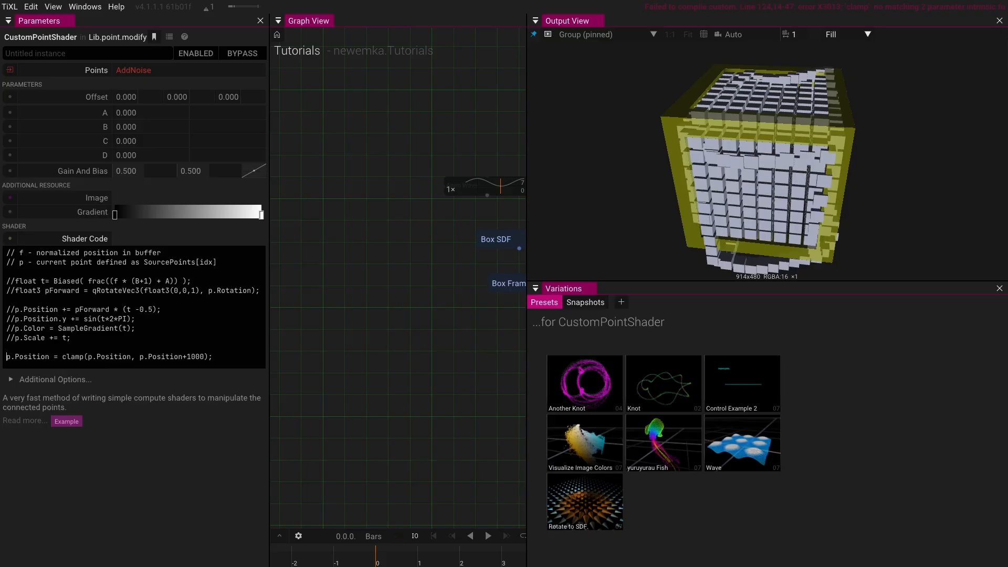
left_click(204, 356)
type(",")
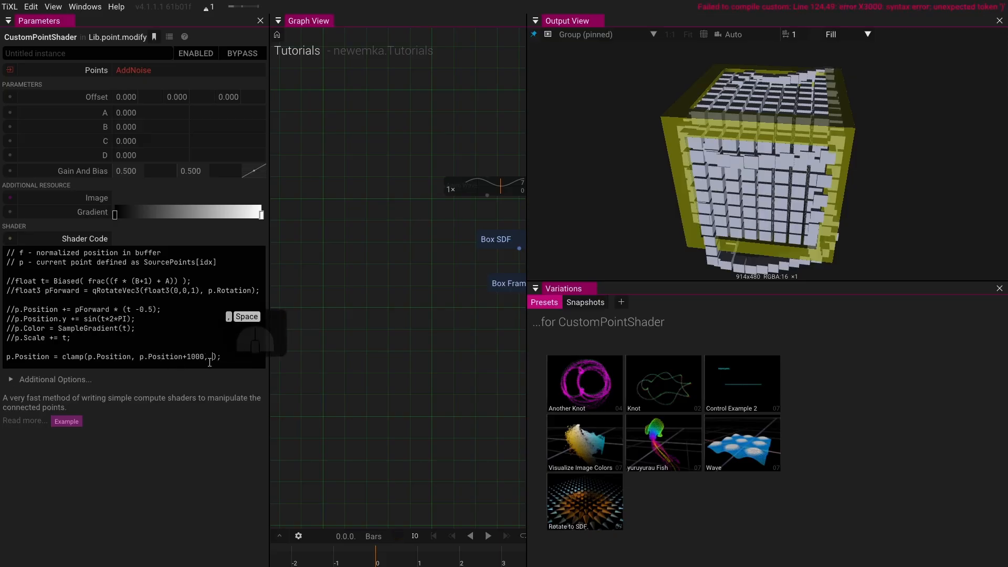
left_click_drag(204, 357, 183, 358)
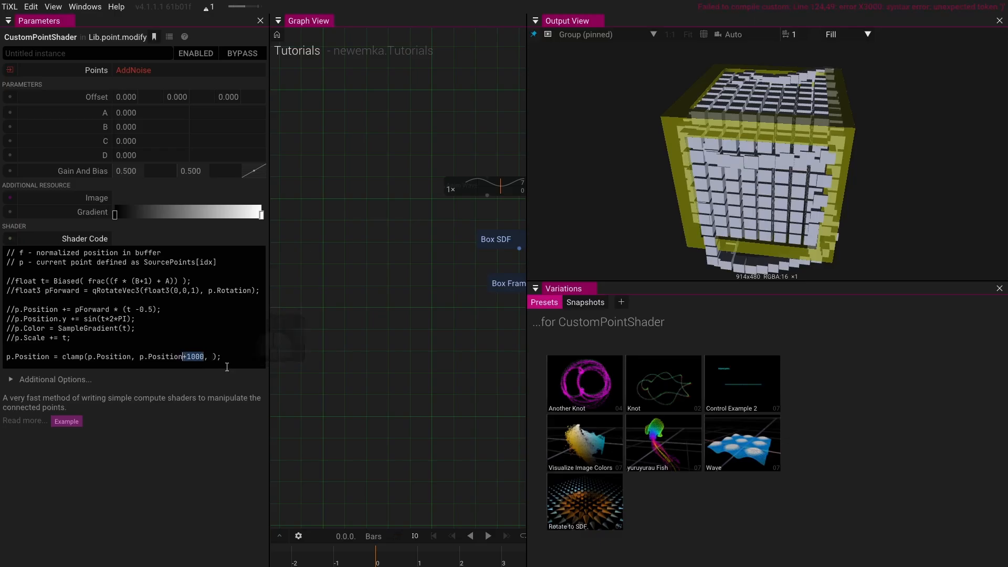
key("BackSpace")
key("Right")
key("Right")
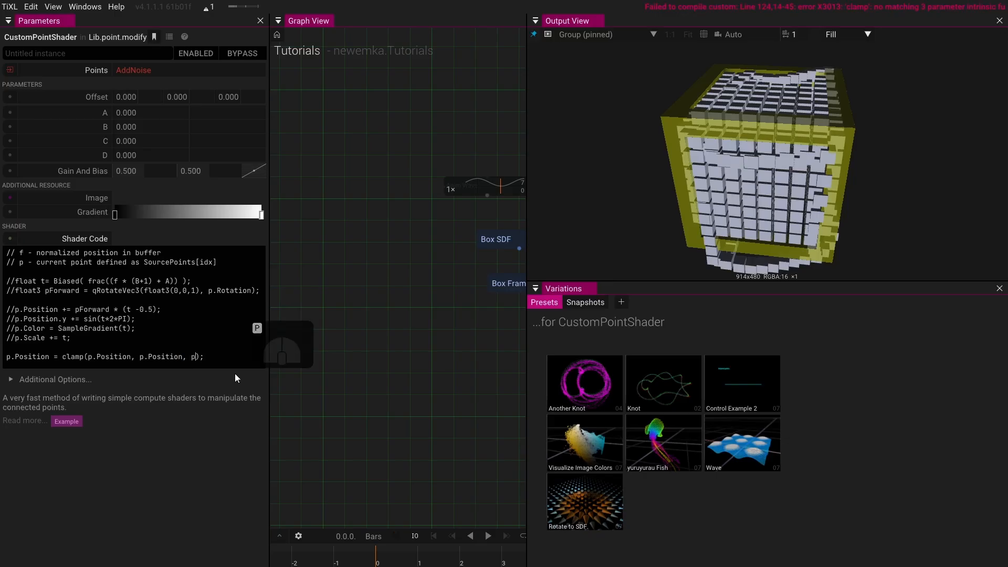
type("p.Position")
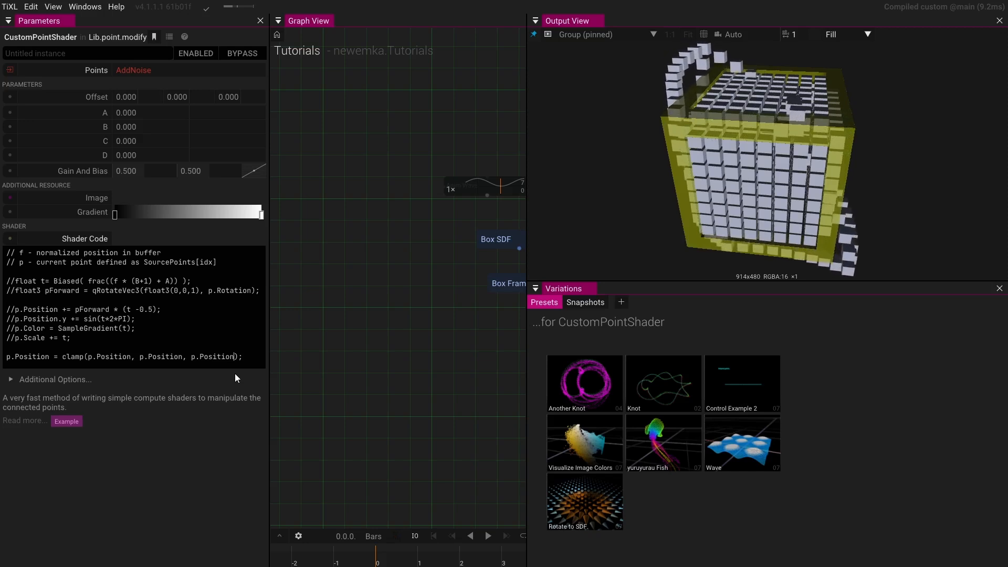
type("+100")
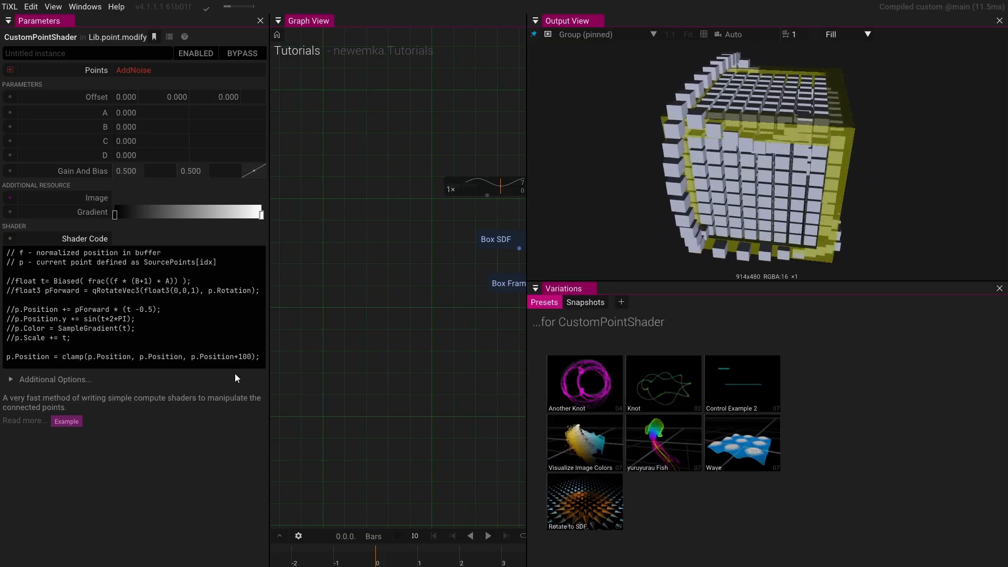
- Inspect the Select Points With SDF and Custom Point Shader operators' parameters while watching the output
left_click_drag(406, 337, 301, 332)
left_click_drag(373, 344, 273, 350)
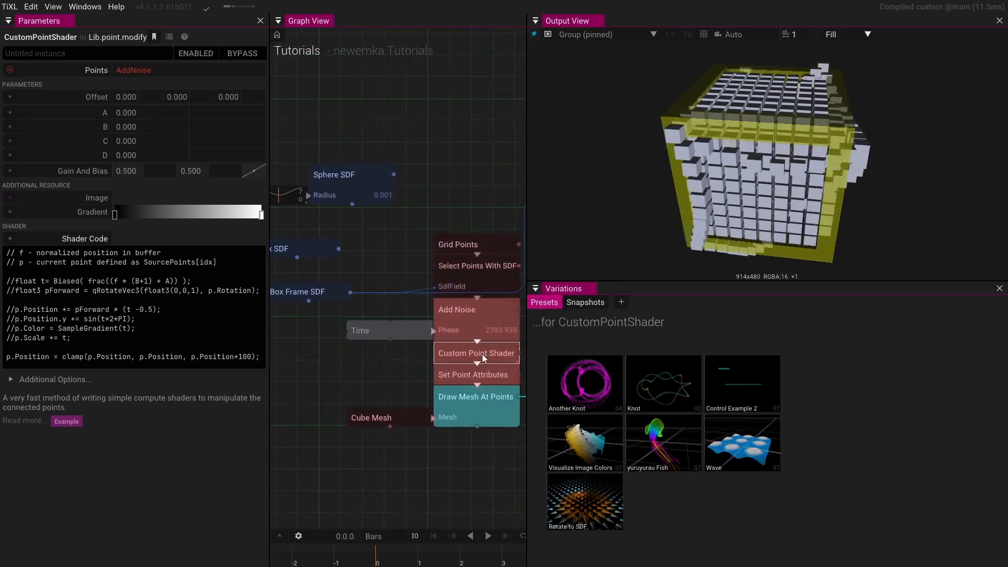
left_click(461, 267)
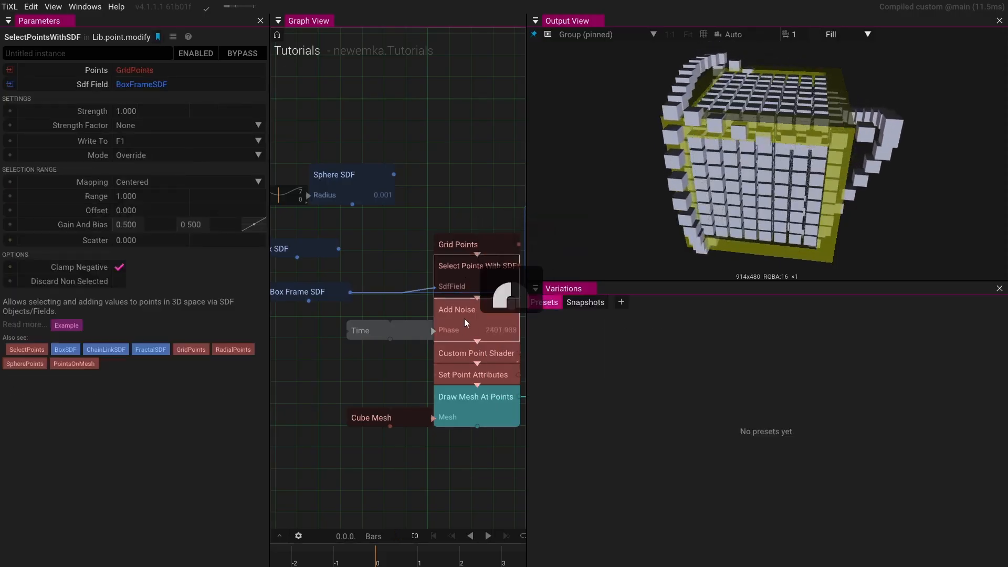
left_click(464, 318)
left_click(455, 351)
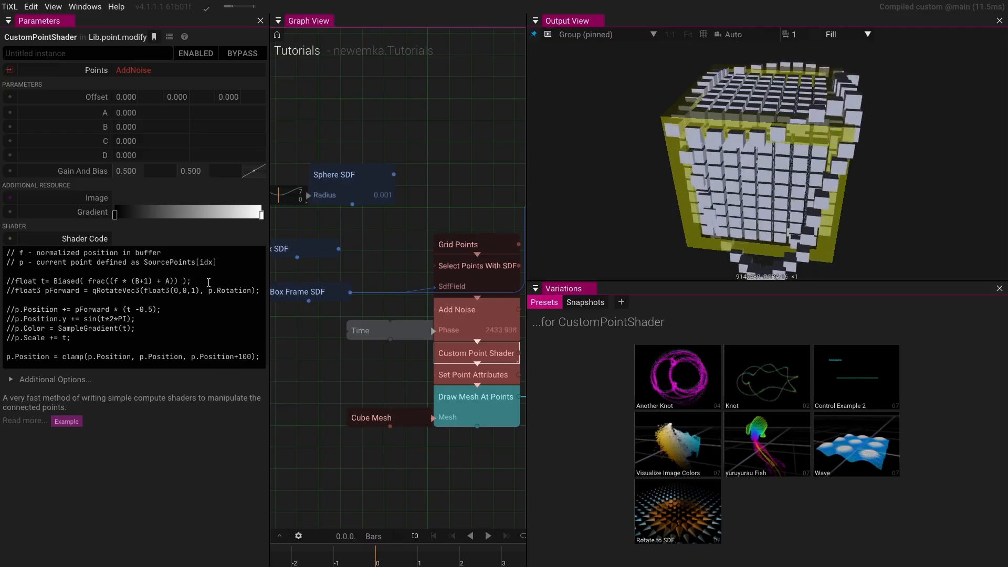
left_click(442, 267)
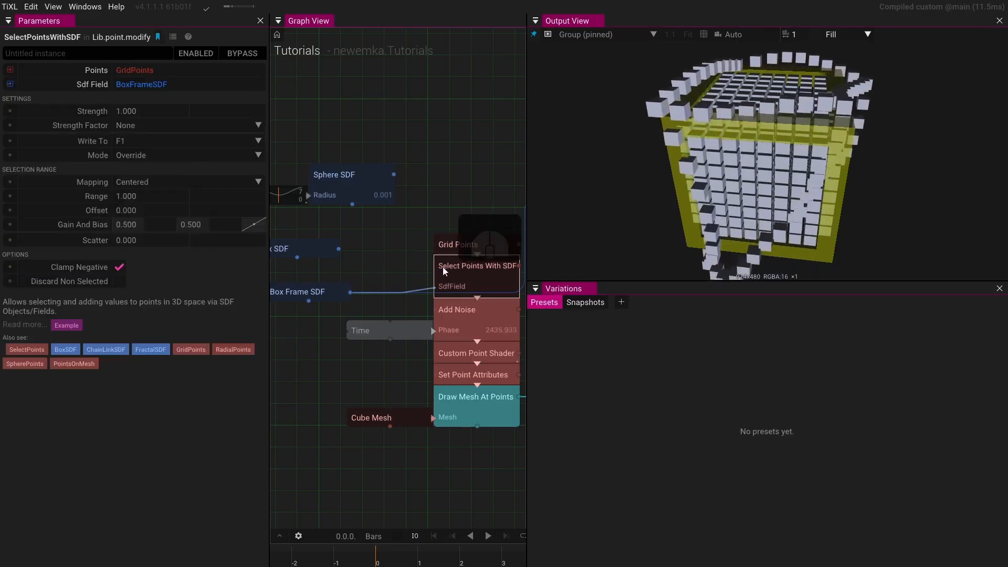
left_click(444, 354)
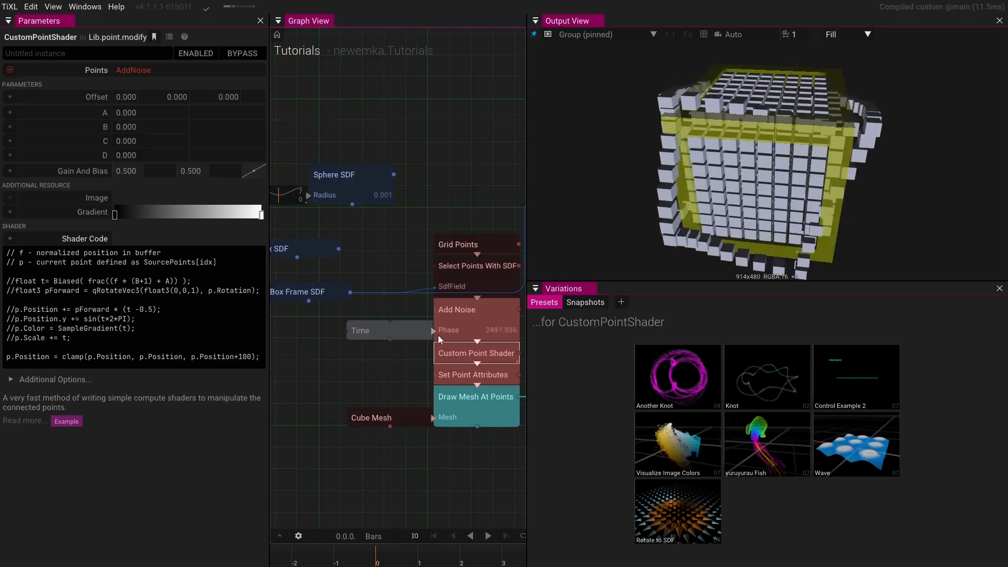
- Move the Group node closer to Draw Mesh At Points and select it
mouse_move(436, 334)
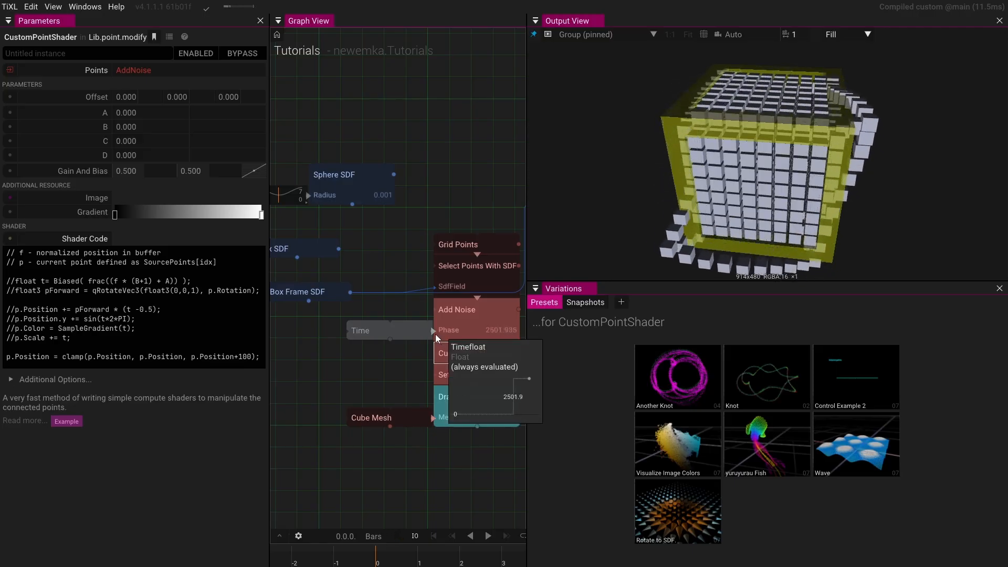
right_click(407, 356)
left_click_drag(407, 356, 323, 361)
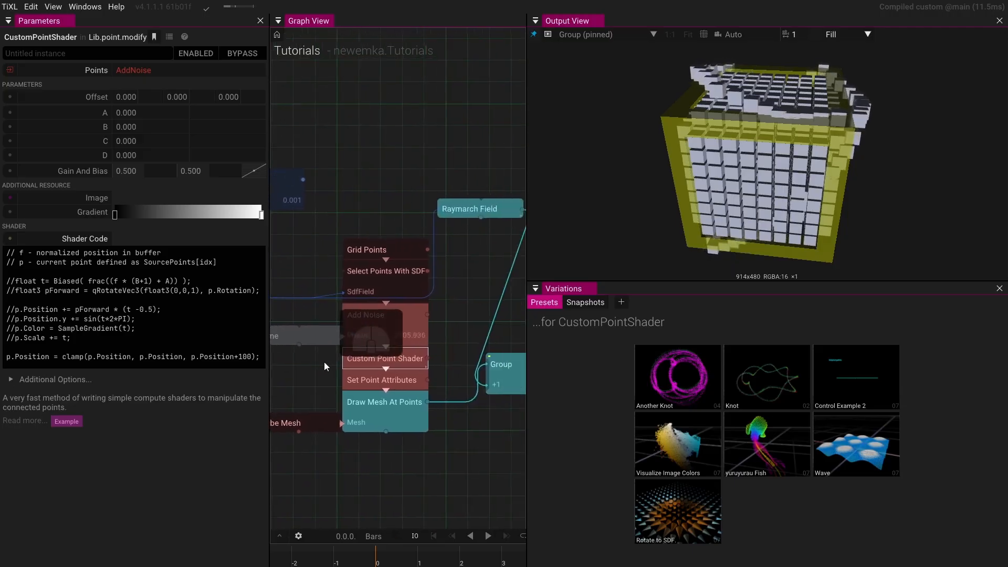
left_click_drag(474, 320, 434, 319)
left_click(473, 375)
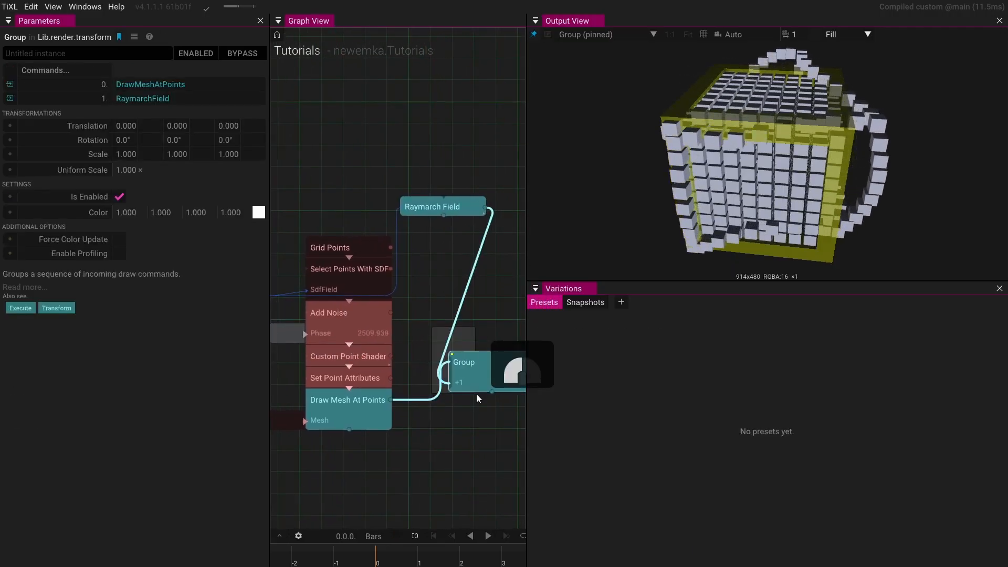
- Move the Group node aside and add a Blend Points operator fed by the Select Points With SDF output
left_click_drag(469, 377, 629, 371)
left_click(432, 359)
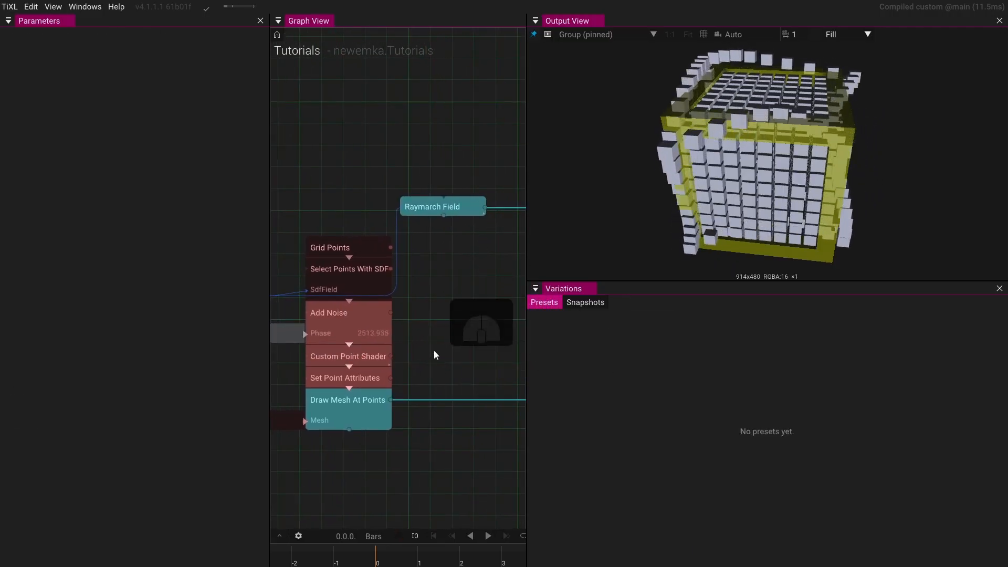
mouse_move(391, 311)
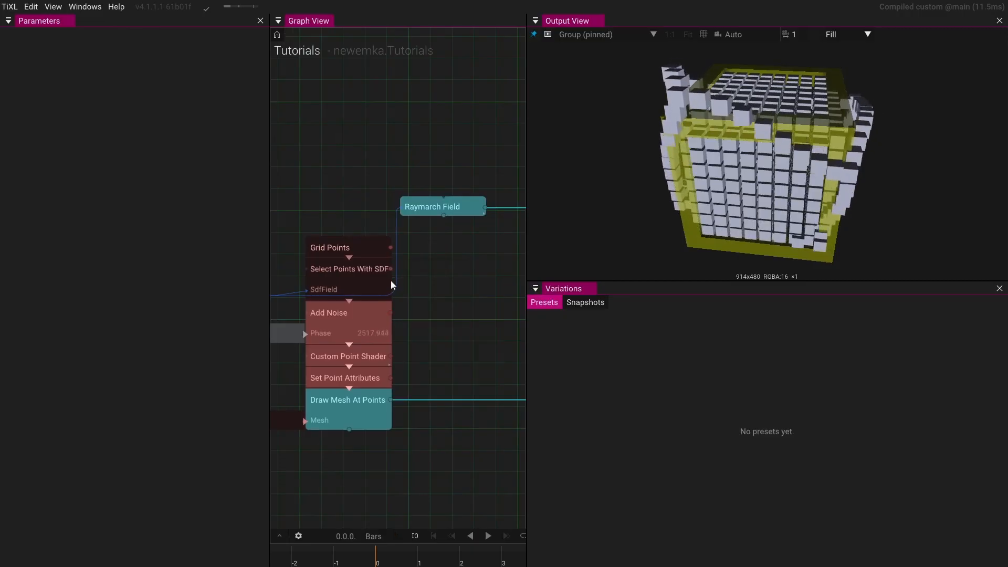
left_click_drag(391, 269, 424, 305)
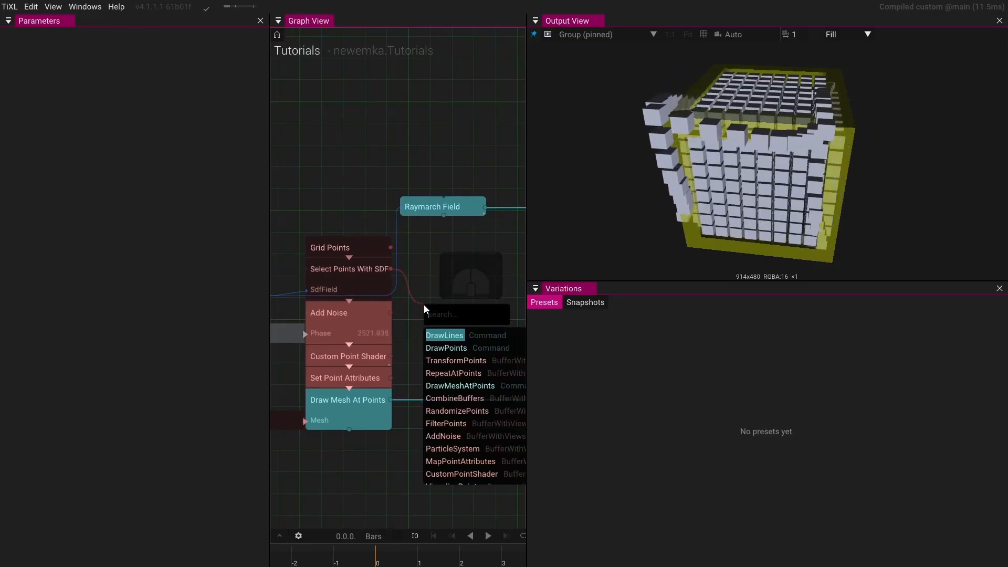
type("blend")
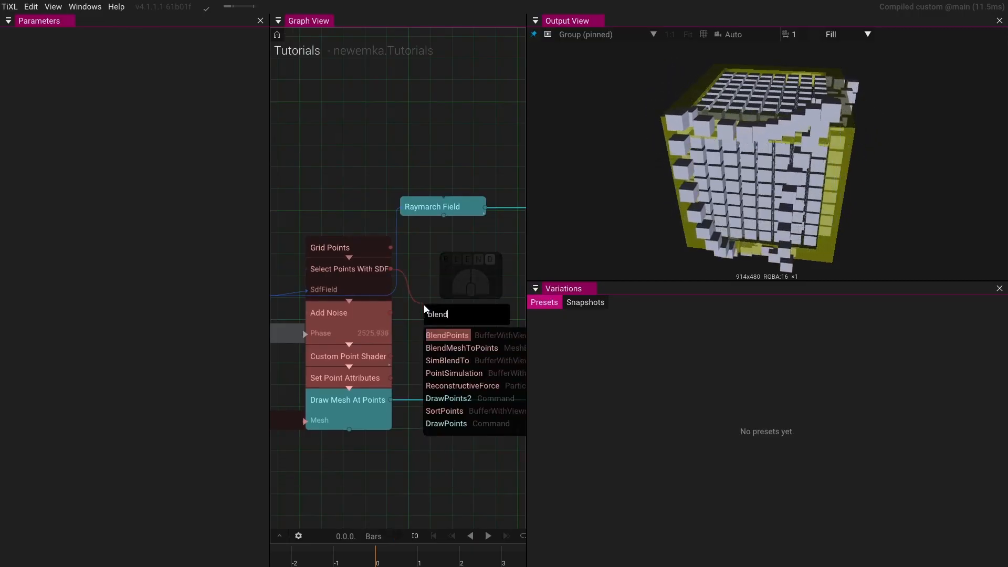
left_click(445, 332)
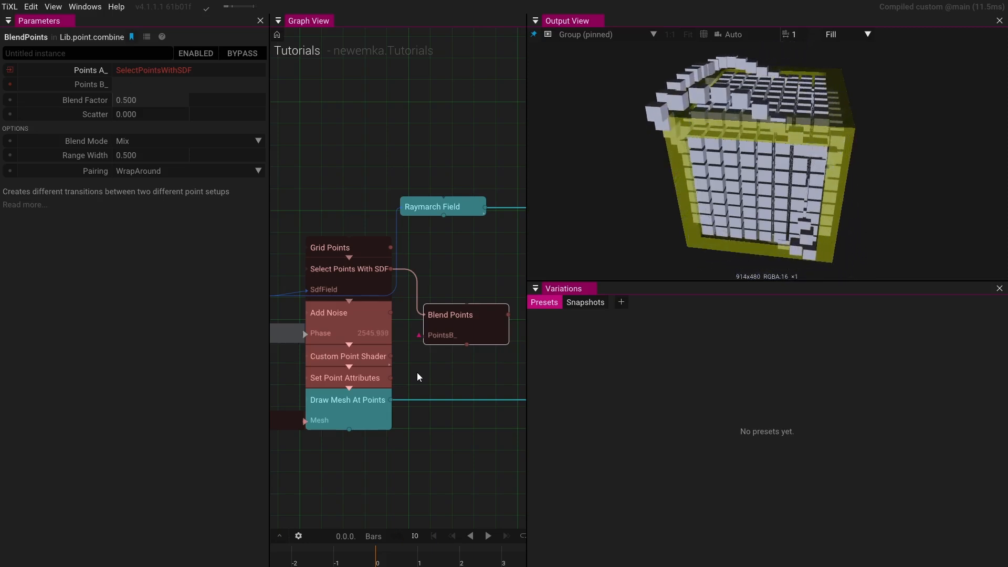
- Pull the Custom Point Shader out of the chain and connect Add Noise to Blend Points' second points input
left_click(367, 359)
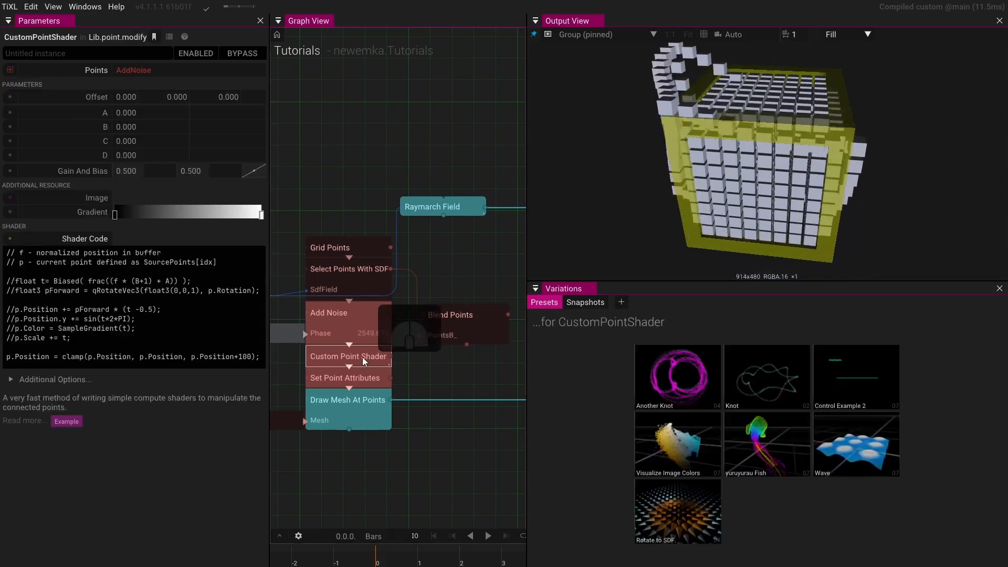
left_click_drag(367, 359, 343, 475)
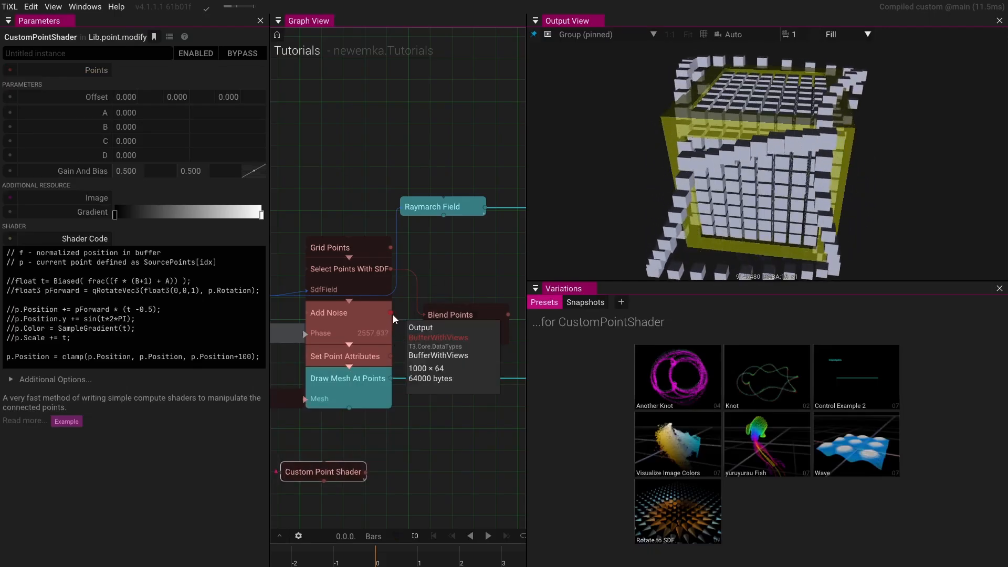
left_click(409, 342)
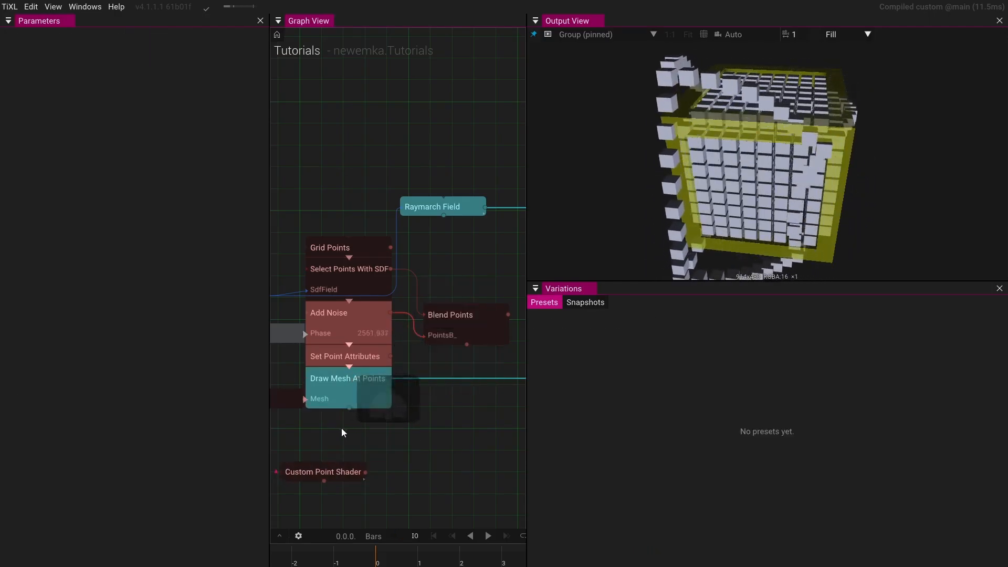
- Move Set Point Attributes and Draw Mesh At Points down and route Blend Points' output into Set Point Attributes
left_click_drag(341, 450, 366, 373)
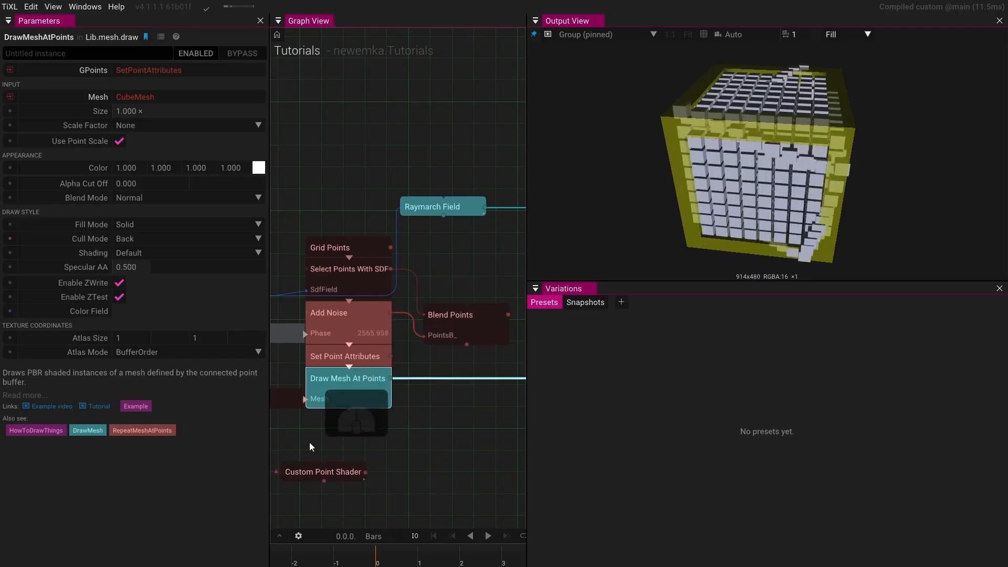
mouse_move(310, 442)
left_mouse_down()
mouse_move(382, 428)
mouse_move(426, 338)
left_mouse_up()
left_click_drag(426, 347, 427, 407)
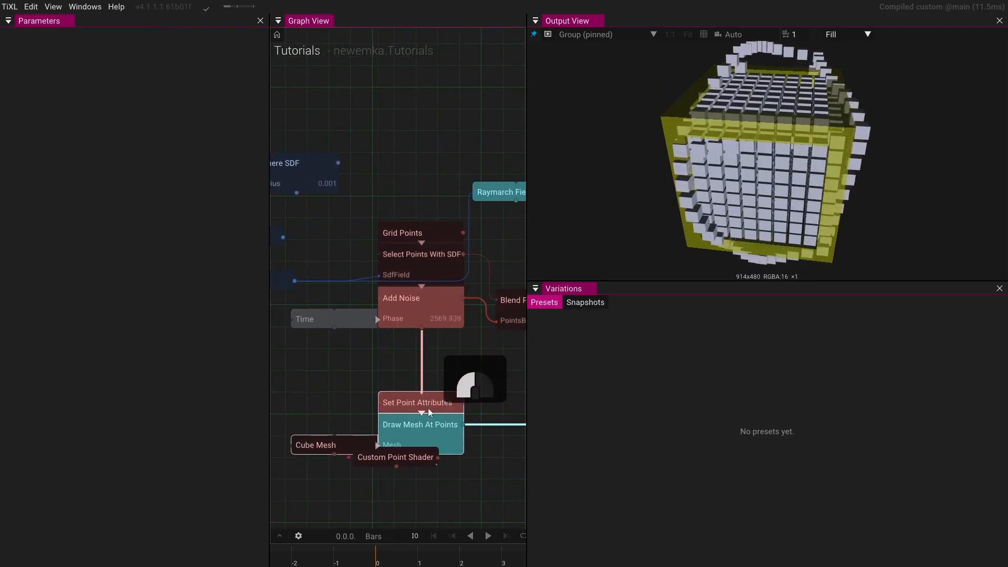
left_click_drag(476, 346, 387, 353)
left_click_drag(450, 336, 333, 400)
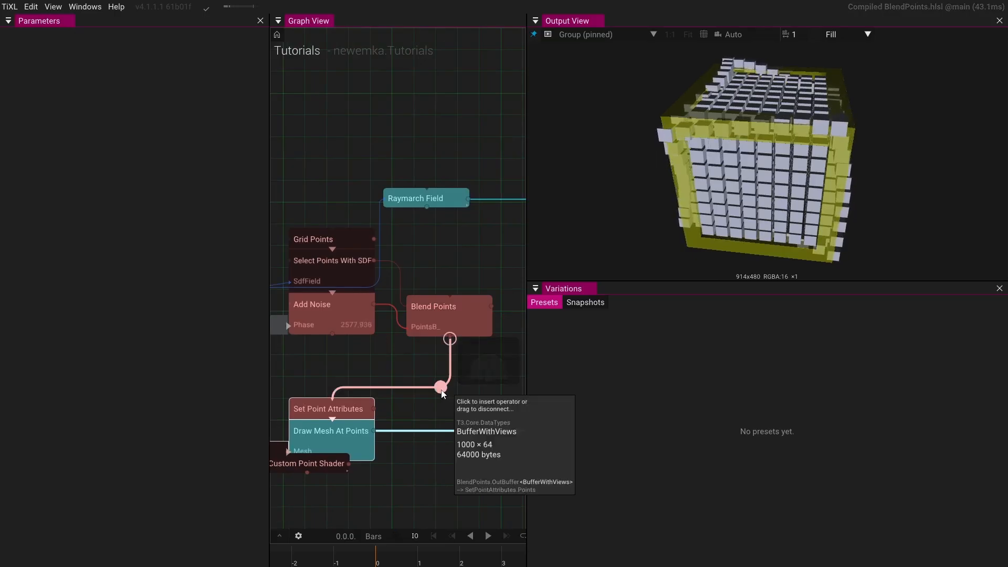
left_click(448, 329)
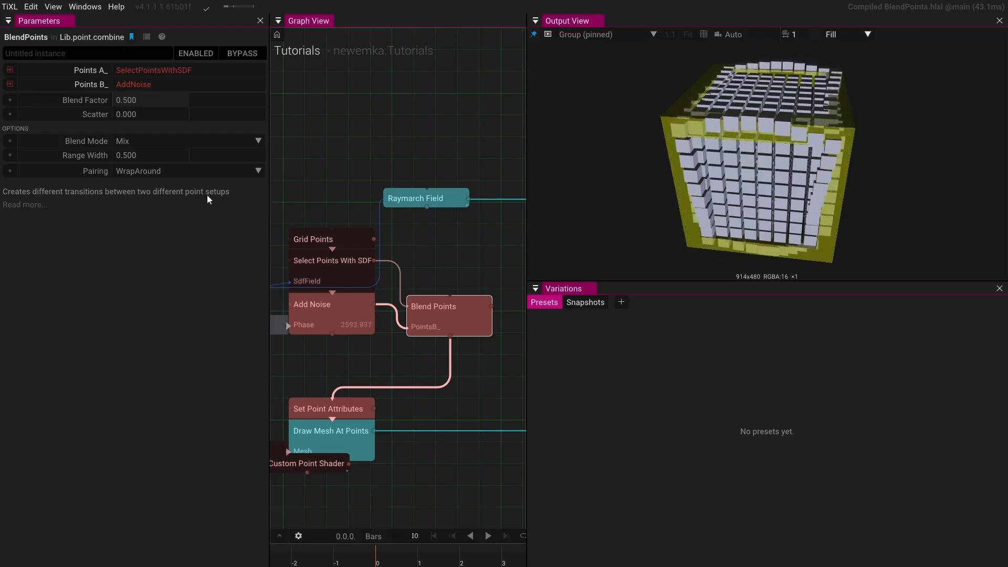
- Set the Blend Points' Blend Factor to 0, then scrub it to -0.500
left_click(148, 105)
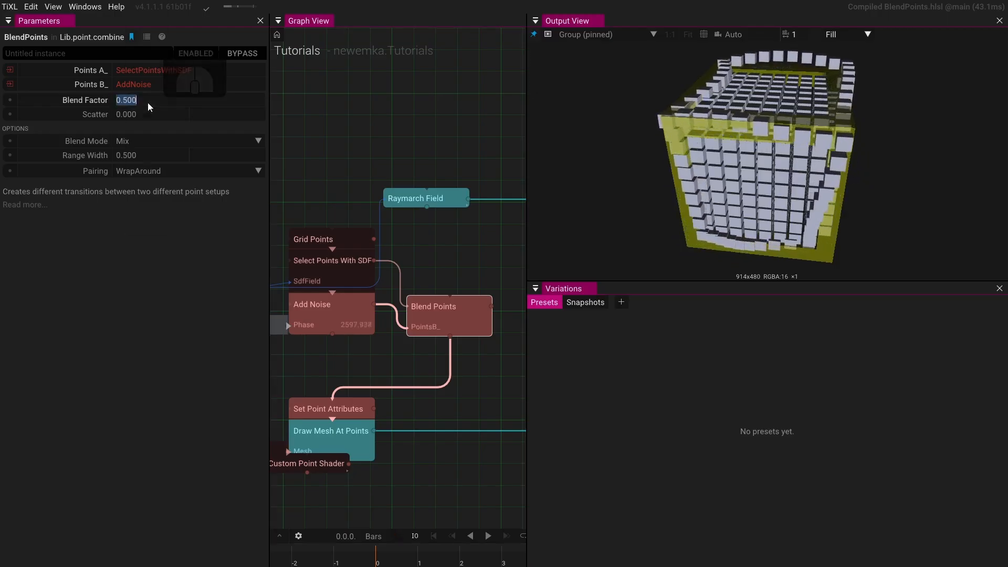
type("0")
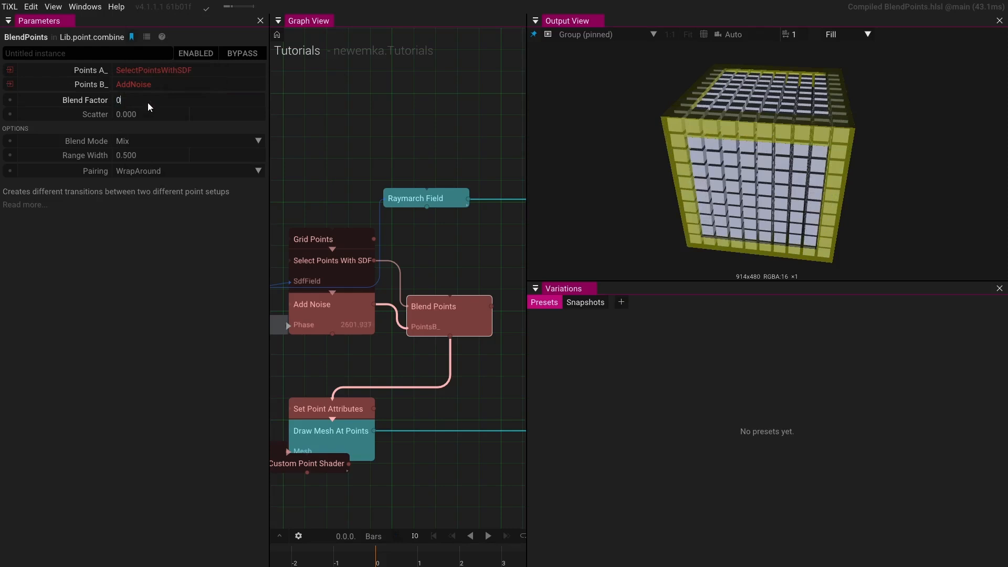
key("Return")
left_click_drag(148, 105, 1006, 73)
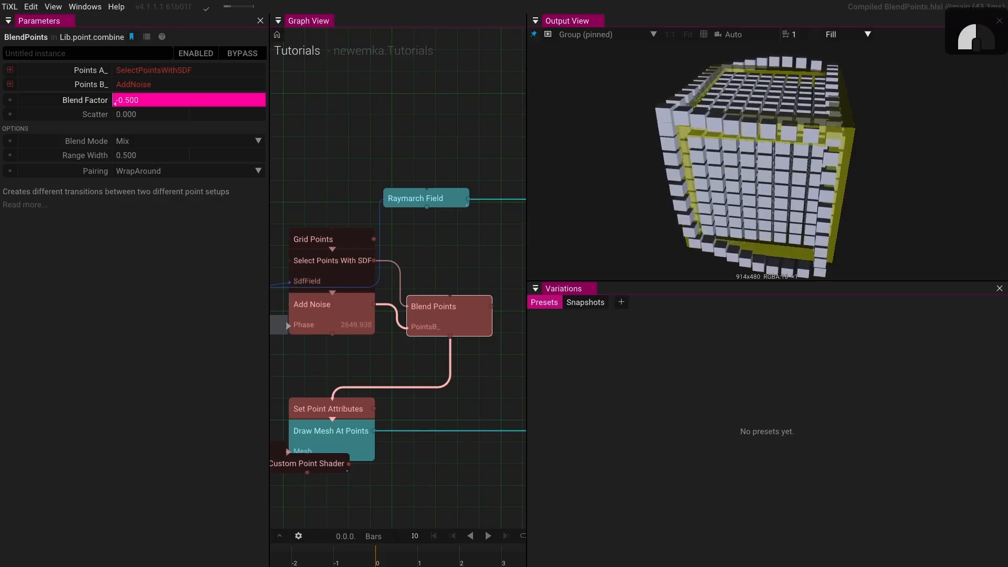
- Inspect the Select Points With SDF node's parameters while orbiting and zooming the output
left_click_drag(324, 140, 458, 115)
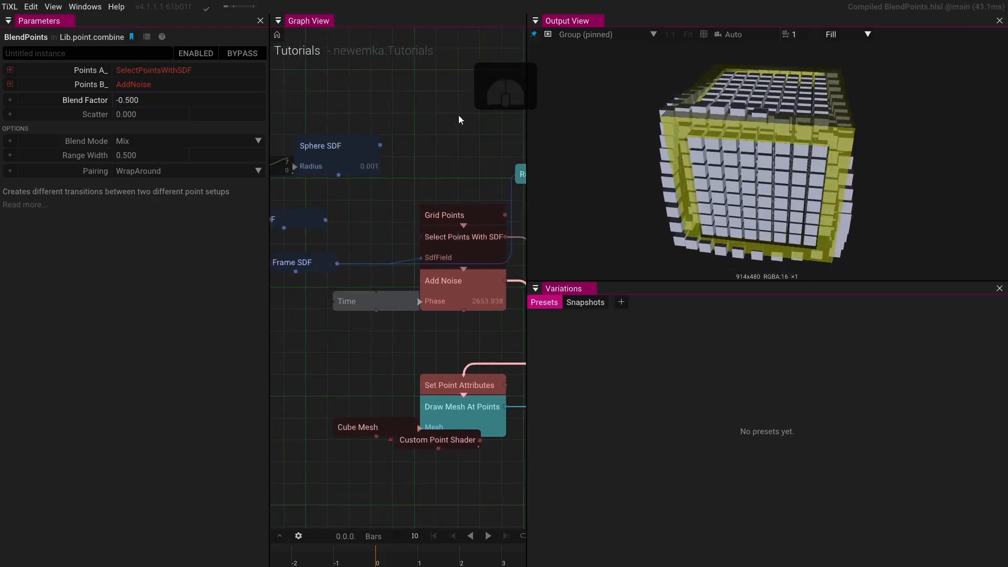
scroll(456, 115, "down", 1)
scroll(444, 133, "up", 1)
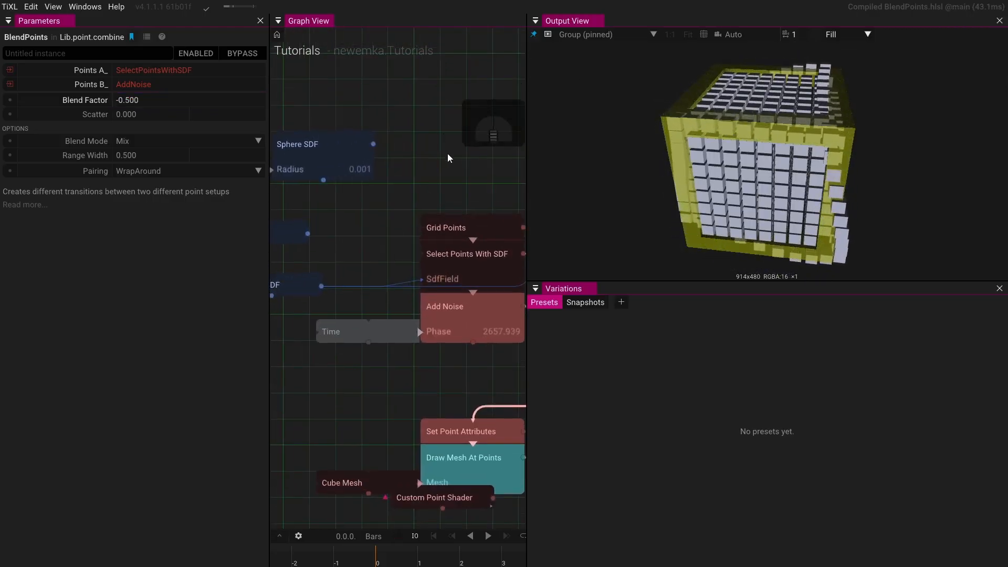
scroll(414, 150, "up", 1)
left_click(440, 271)
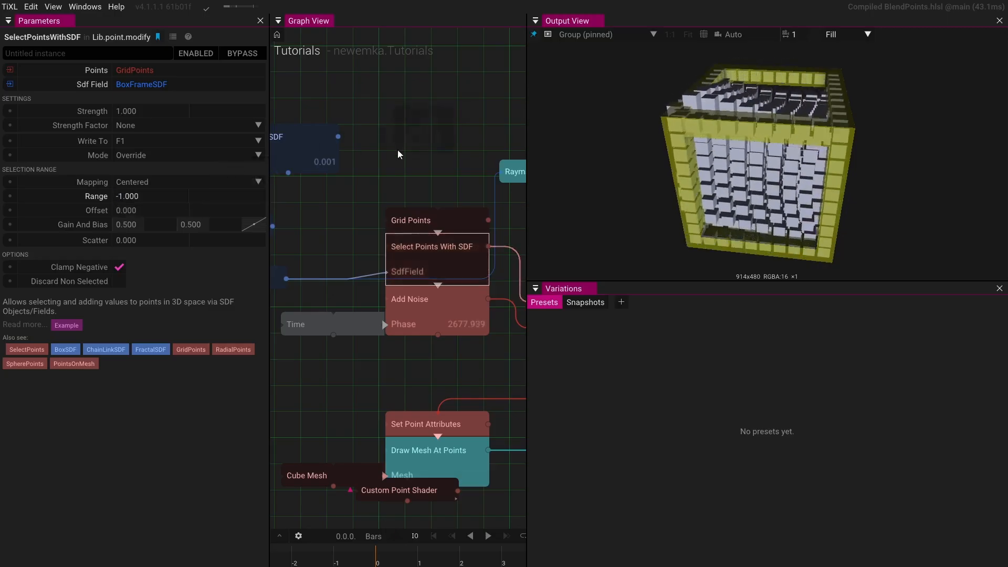
scroll(712, 167, "up", 4)
left_click_drag(713, 166, 733, 151)
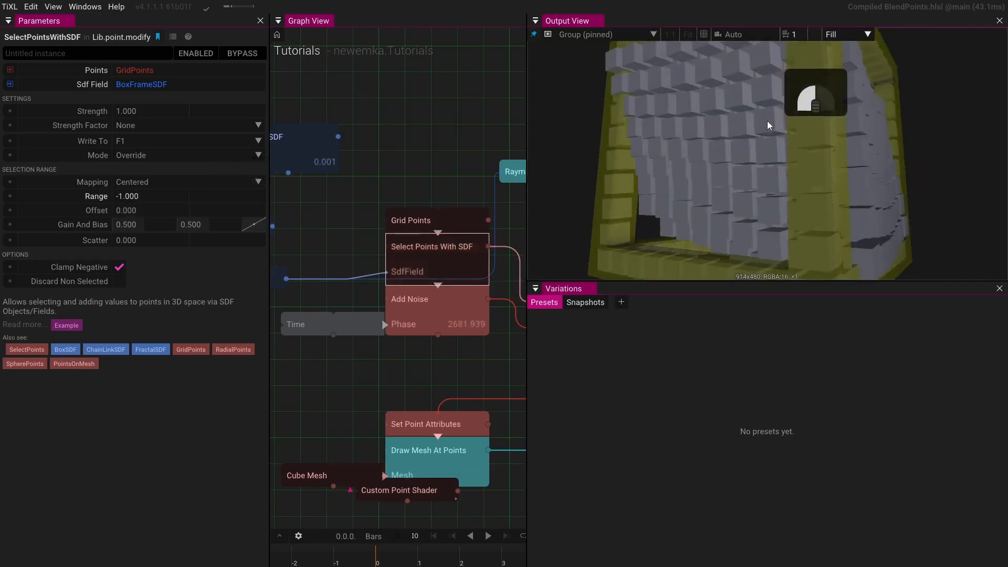
scroll(754, 132, "down", 3)
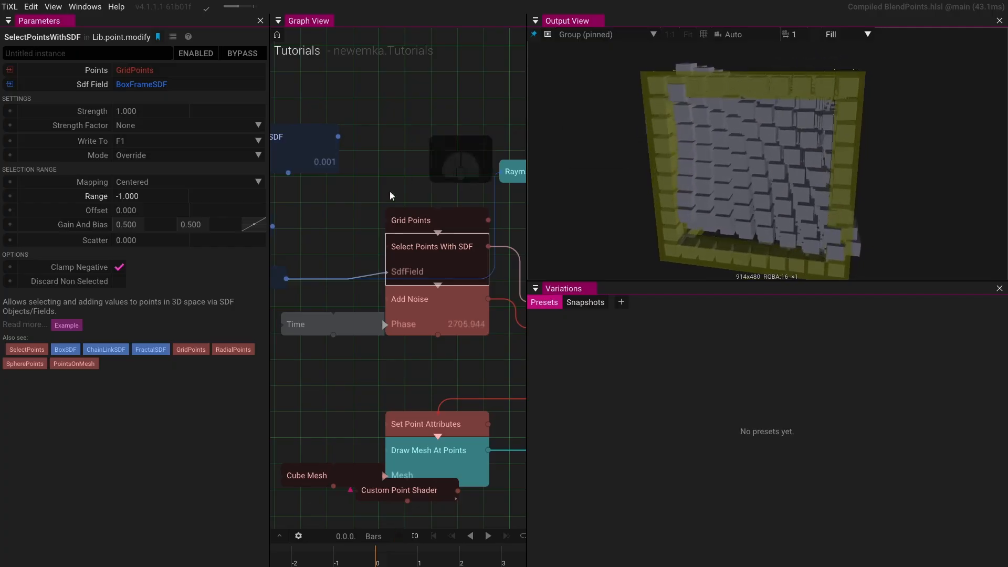
- Switch the Select Points With SDF field input to the Box SDF node
left_click(436, 310)
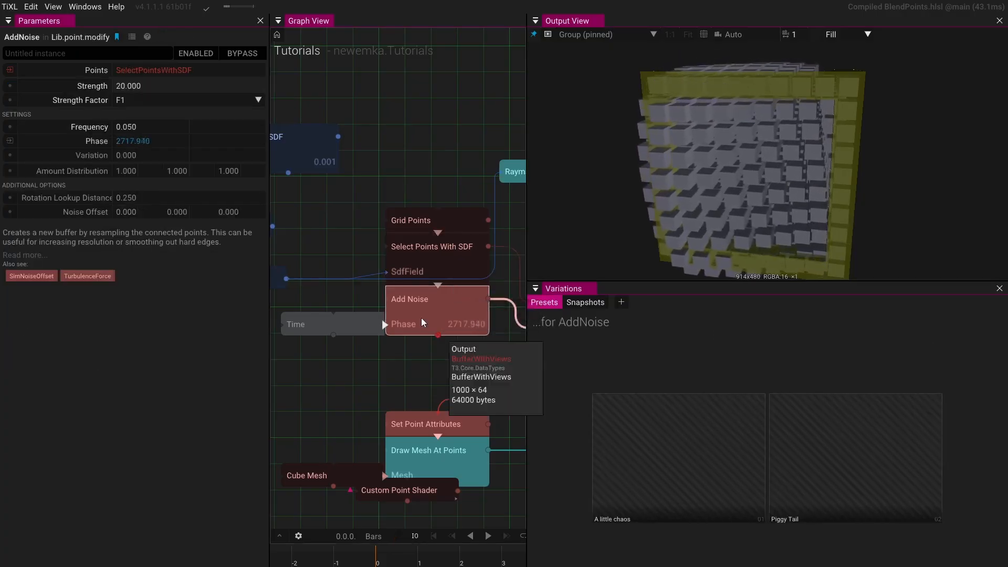
left_click_drag(362, 238, 460, 267)
scroll(414, 243, "down", 1)
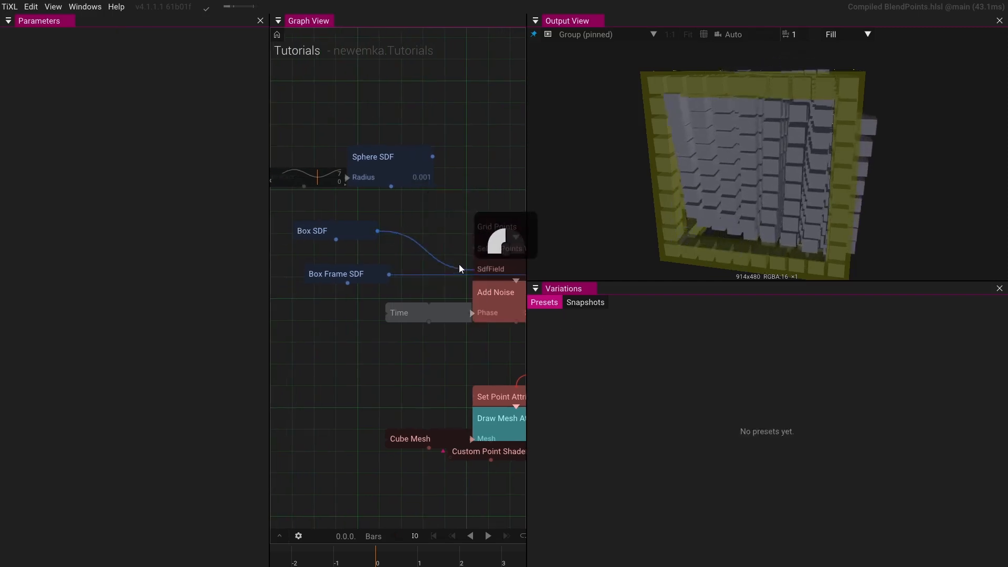
left_click_drag(445, 229, 500, 206)
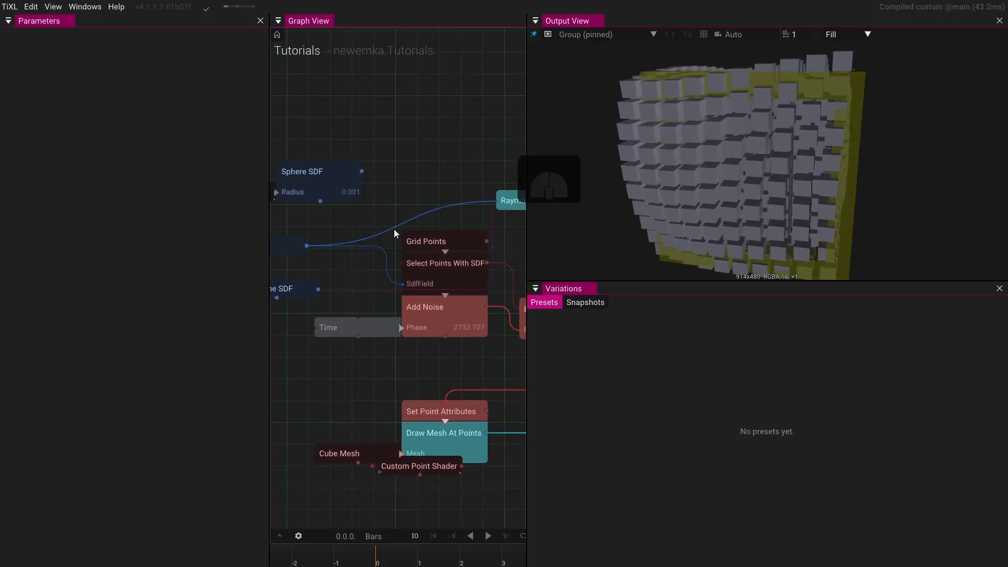
- Insert a Transform Points operator between Add Noise and Set Point Attributes
left_click_drag(799, 187, 731, 206)
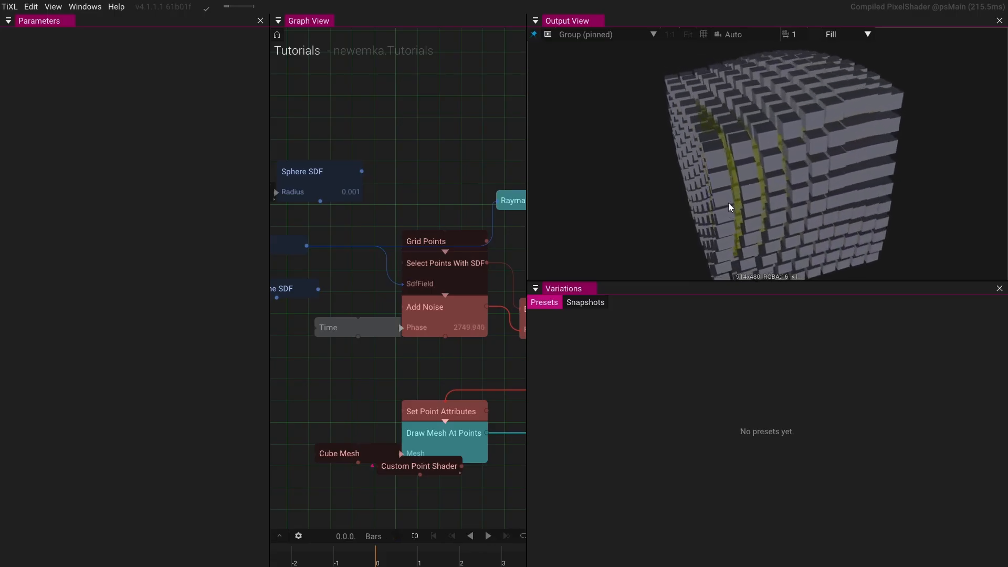
left_click(467, 318)
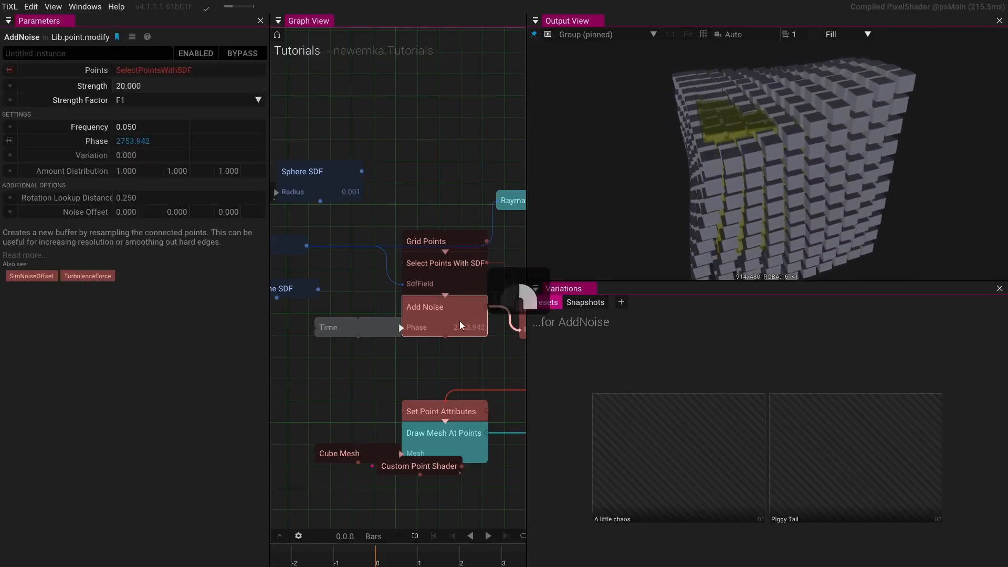
left_click_drag(462, 322, 285, 394)
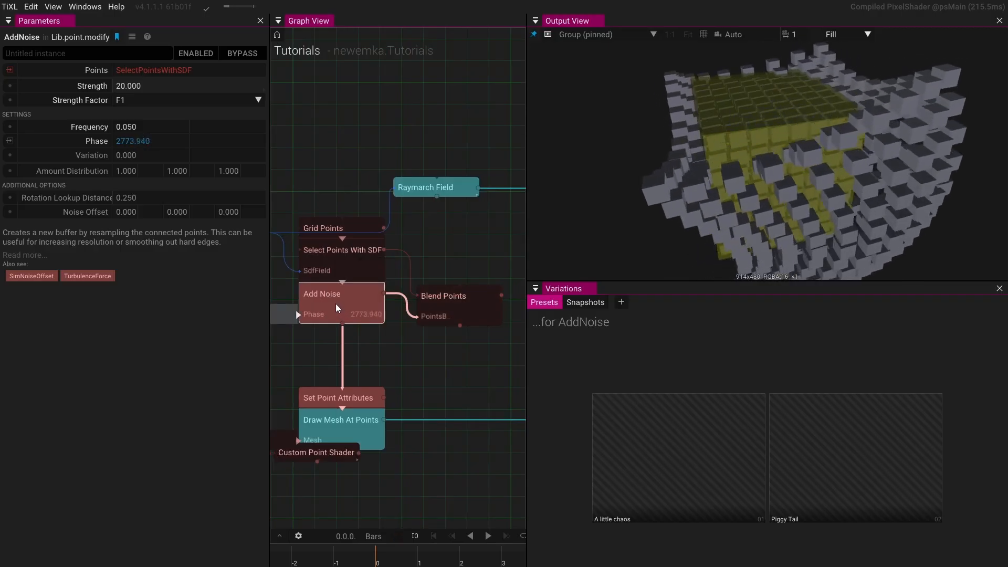
left_click_drag(827, 181, 724, 154)
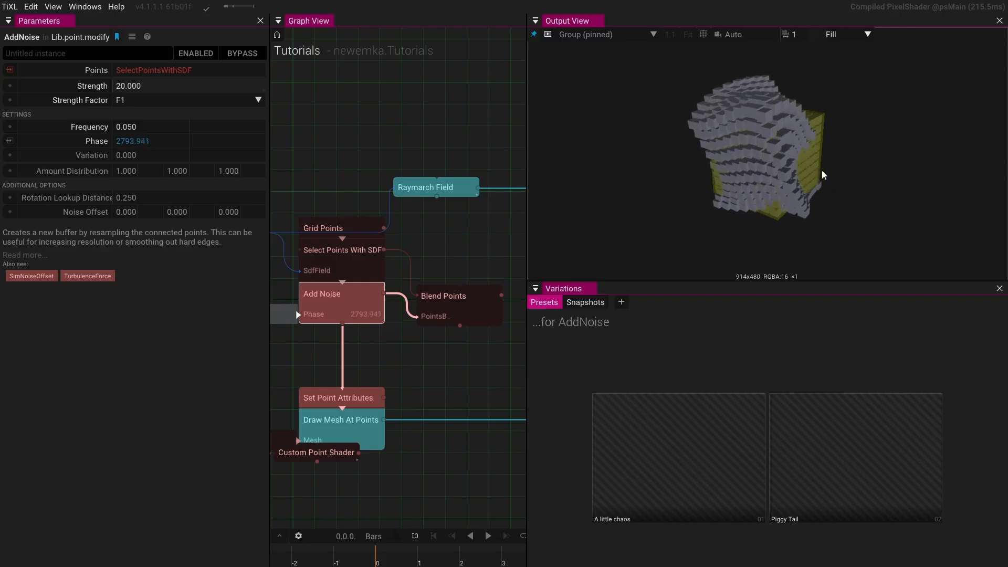
left_click_drag(405, 329, 486, 297)
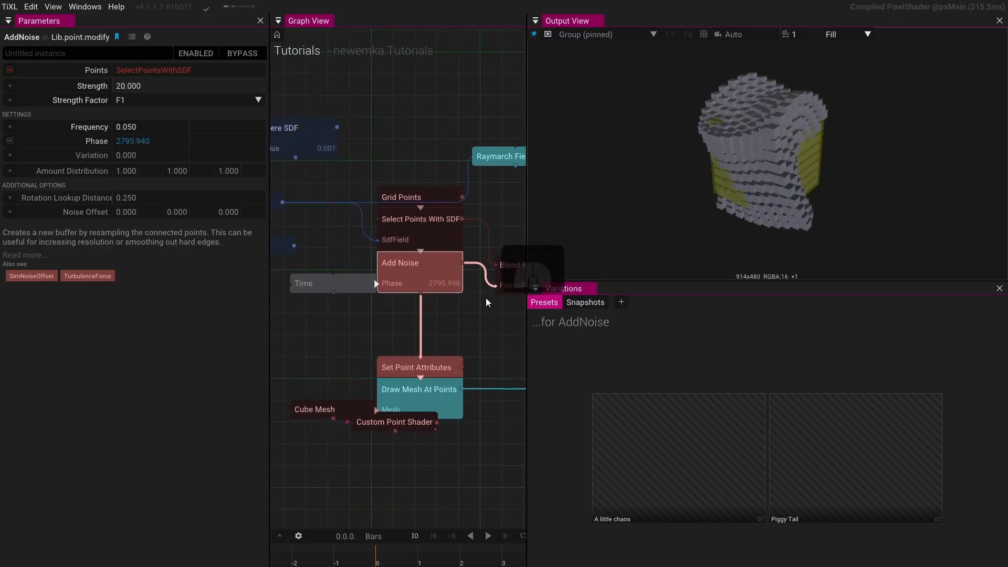
left_click(422, 323)
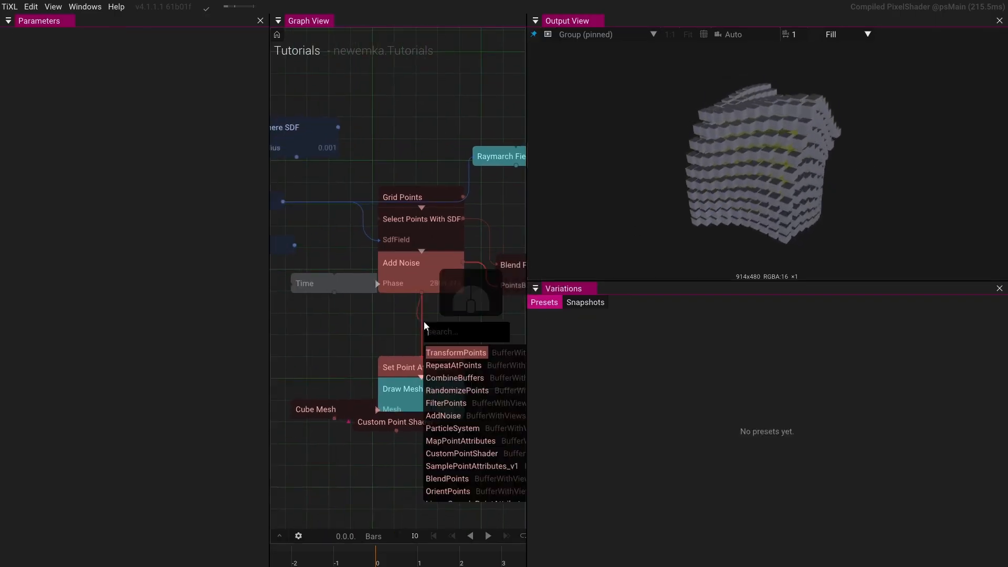
left_click(439, 353)
left_click_drag(477, 326, 432, 306)
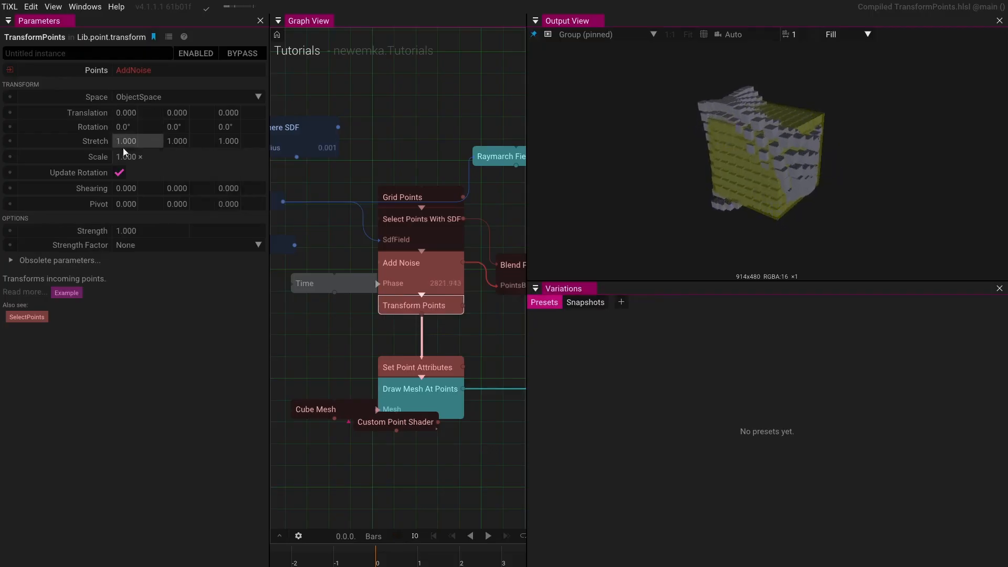
- Set Transform Points' Strength Factor to F1 and scrub its Scale upward
left_click_drag(121, 157, 382, 127)
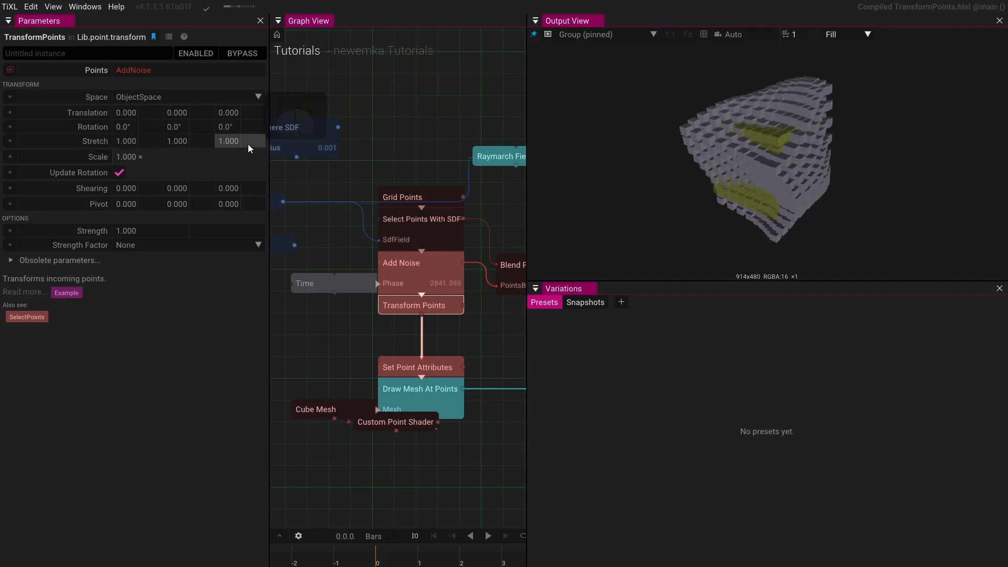
left_click(134, 248)
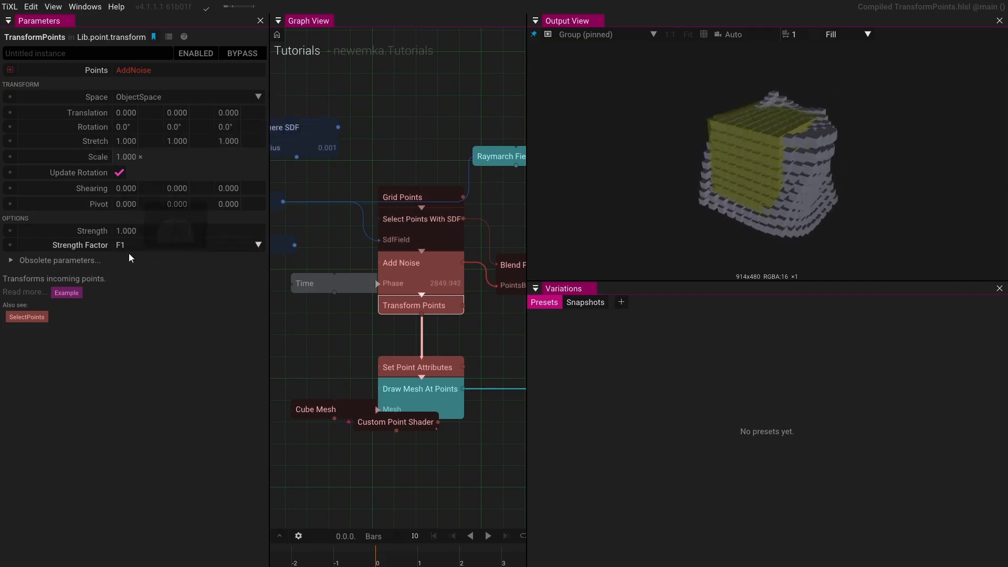
left_click_drag(131, 160, 297, 154)
- Close the Parameters panel to enlarge the Graph View
left_click_drag(743, 150, 785, 185)
scroll(751, 152, "down", 4)
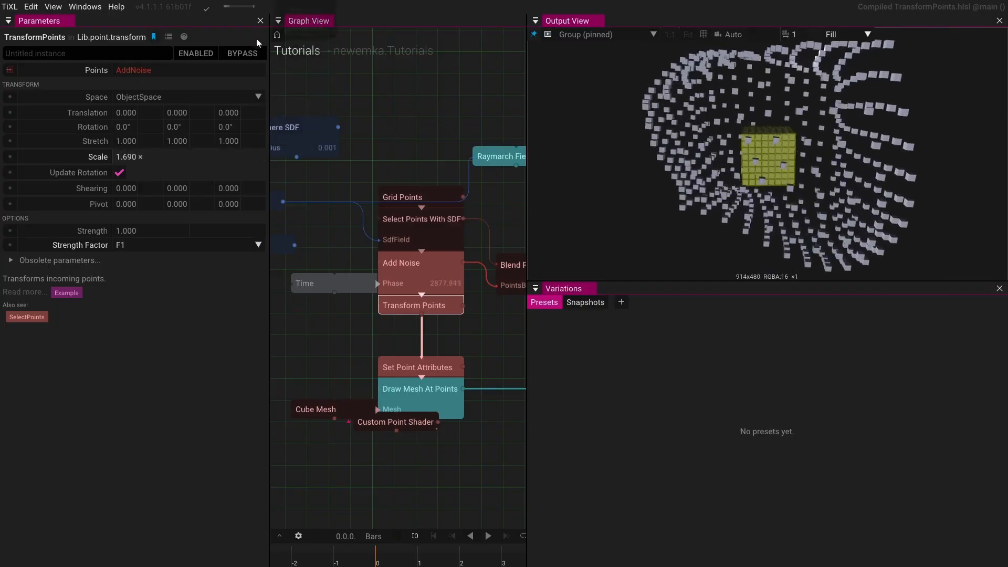
left_click(261, 21)
scroll(738, 167, "up", 4)
scroll(775, 169, "up", 4)
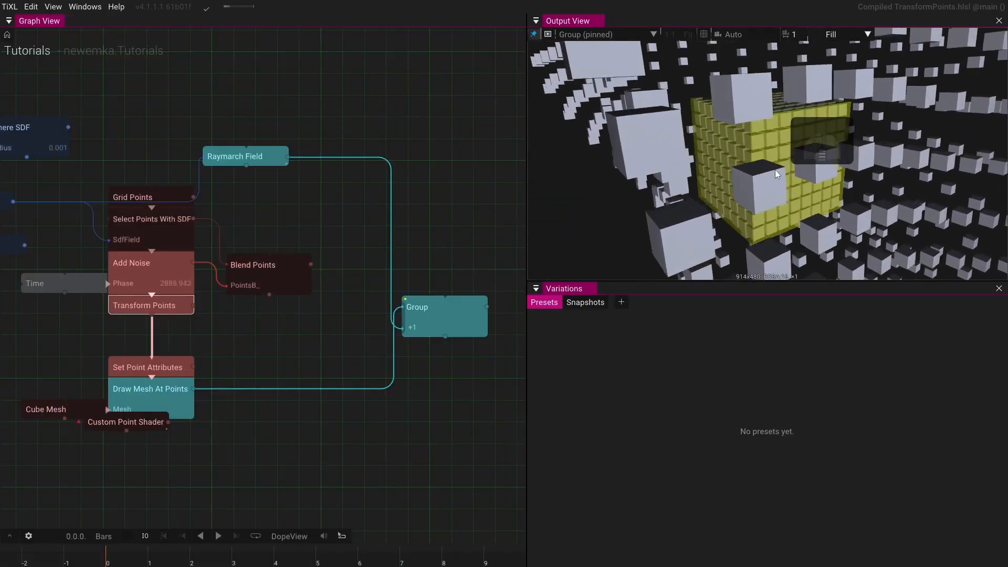
- Reopen the Parameters window and dock it beside the Variations panel
left_click_drag(241, 179, 371, 188)
left_click(109, 209)
left_click_drag(776, 239, 748, 218)
scroll(777, 192, "down", 5)
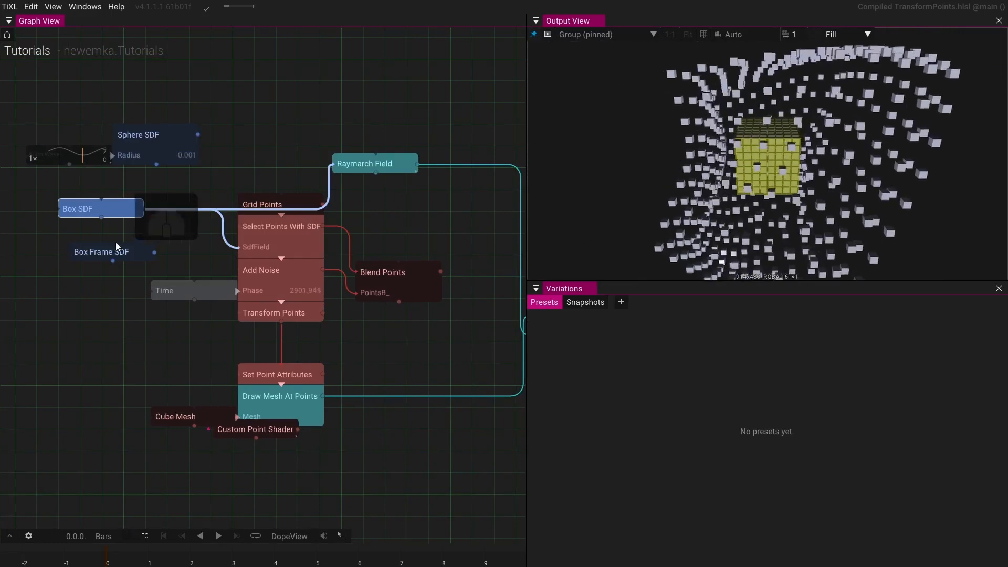
left_click(118, 212)
left_click(127, 202)
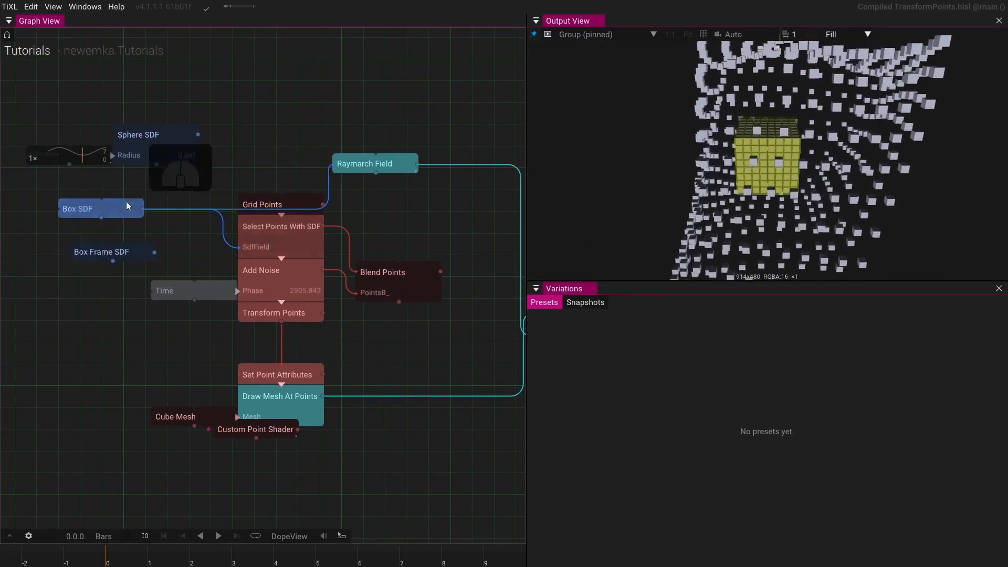
left_click(88, 9)
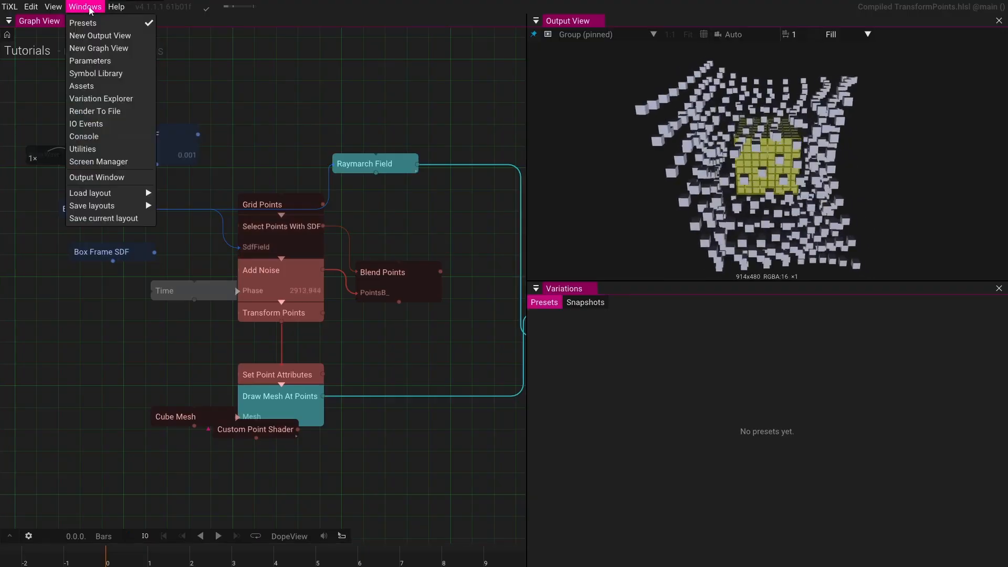
left_click(91, 62)
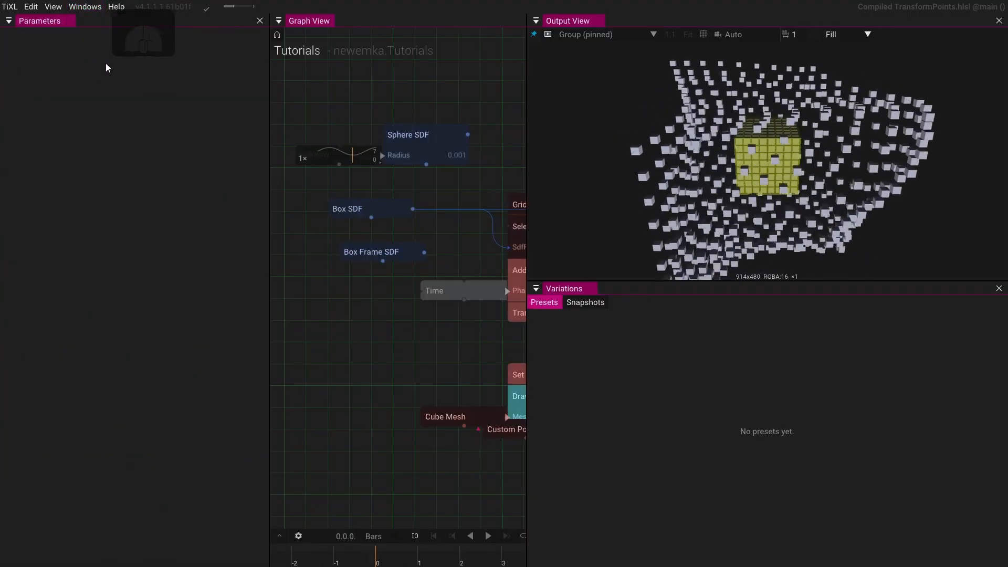
left_click_drag(52, 30, 728, 429)
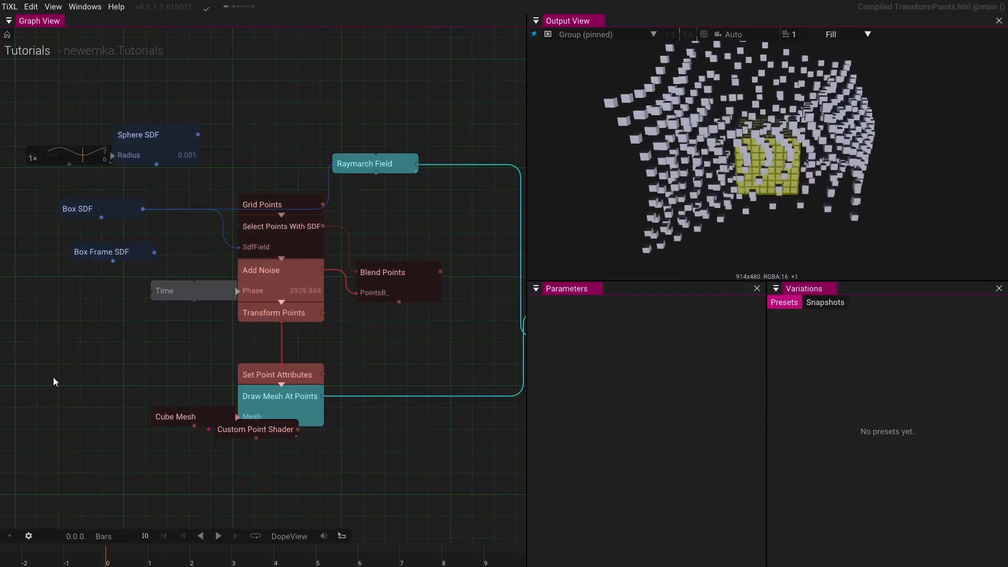
- Scrub the Box SDF's Uniform Scale, settling on 8.1
left_click(114, 209)
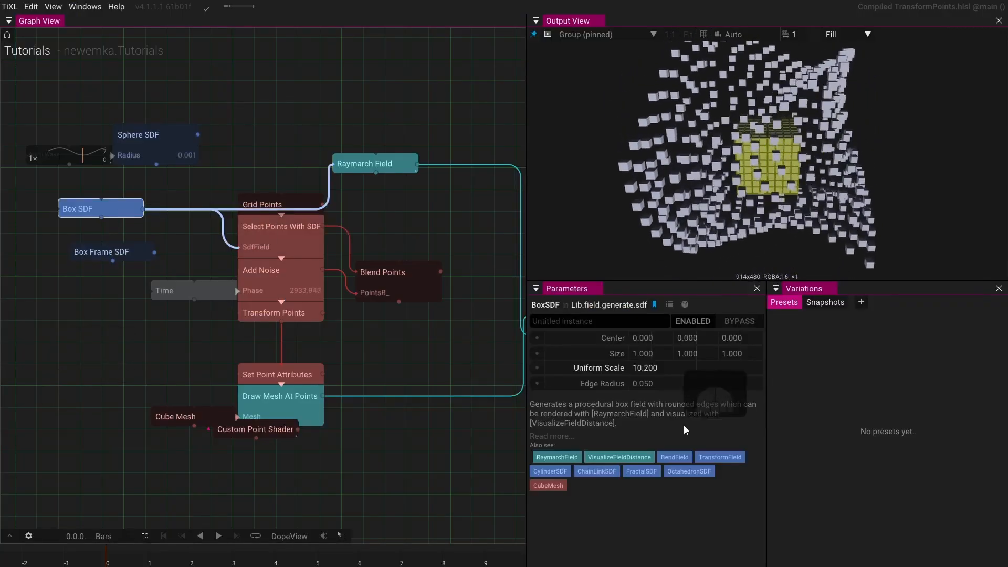
left_click_drag(691, 369, 382, 321)
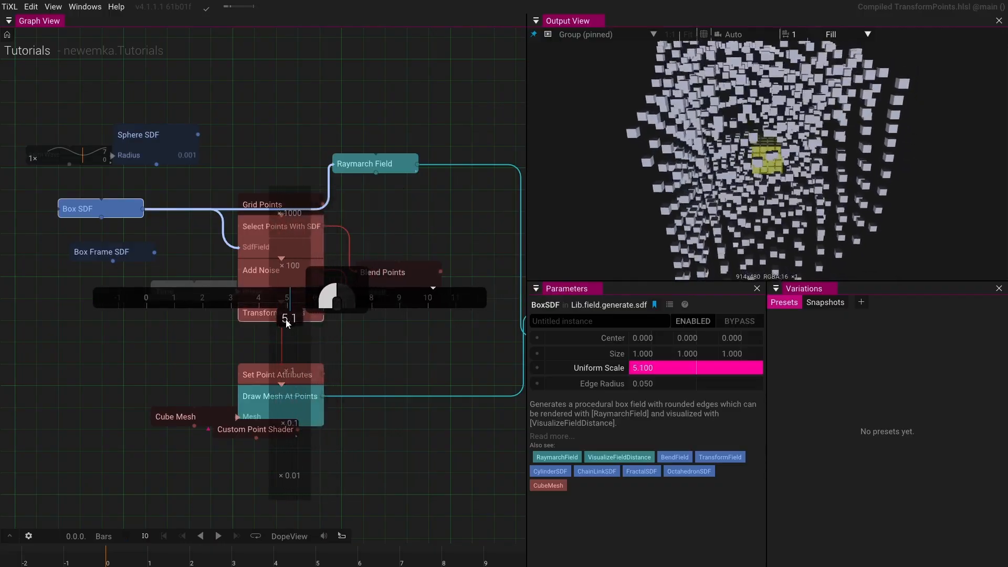
left_click_drag(287, 323, 390, 323)
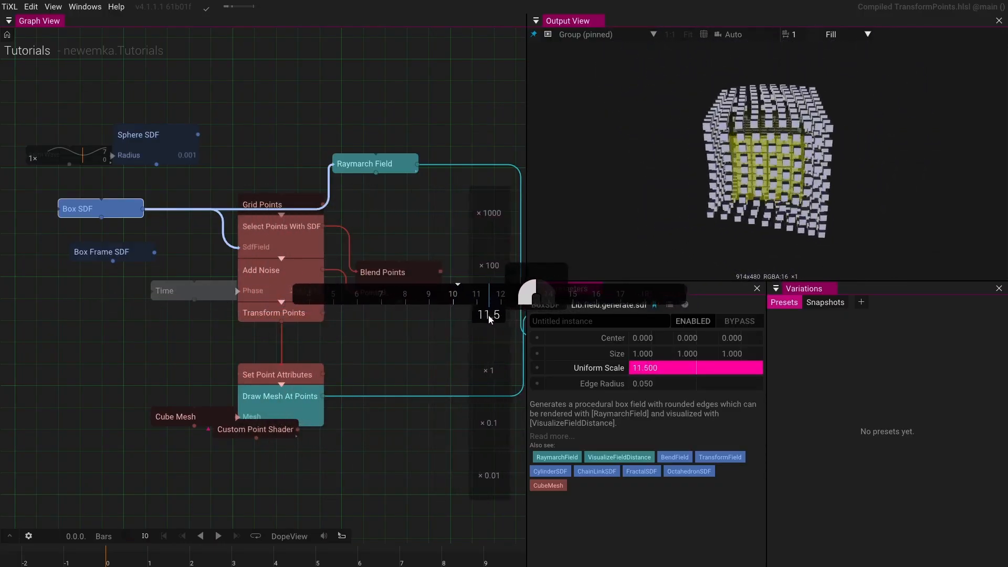
left_click_drag(463, 318, 496, 315)
- Delete the Custom Point Shader node
scroll(796, 192, "up", 6)
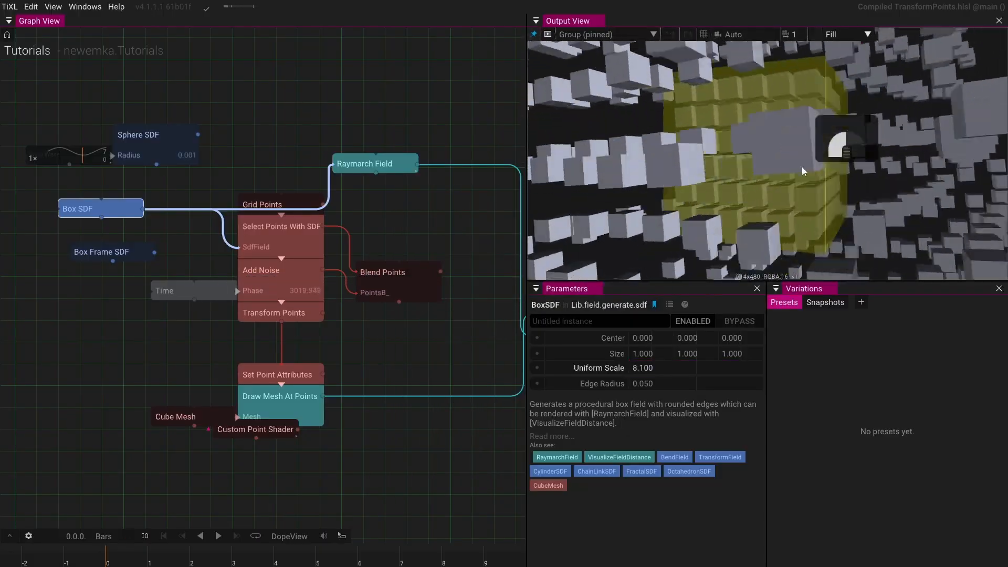
scroll(809, 163, "down", 5)
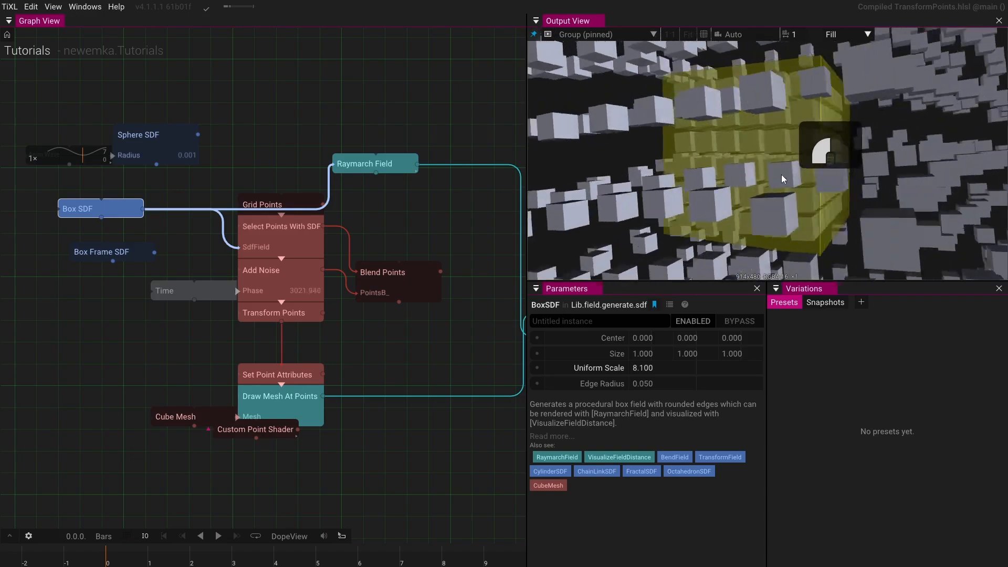
scroll(773, 174, "down", 3)
left_click_drag(774, 175, 682, 192)
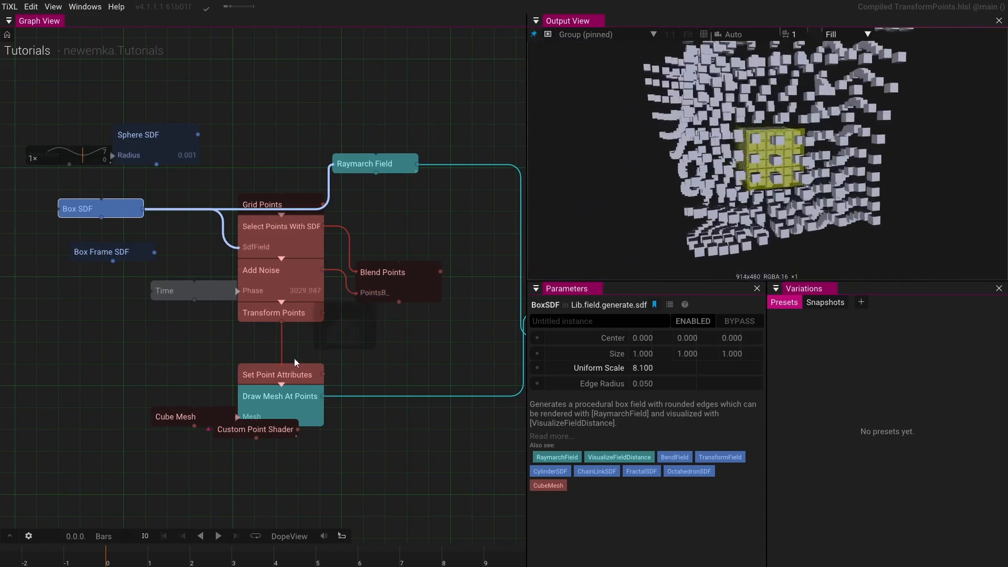
left_click(294, 383)
left_click(200, 417)
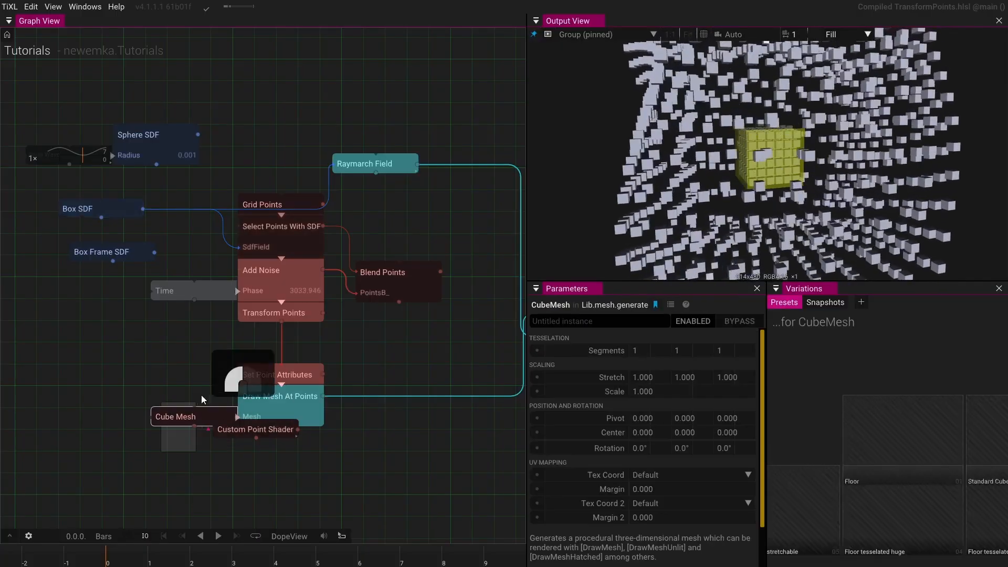
left_click(286, 434)
left_click_drag(286, 435, 191, 462)
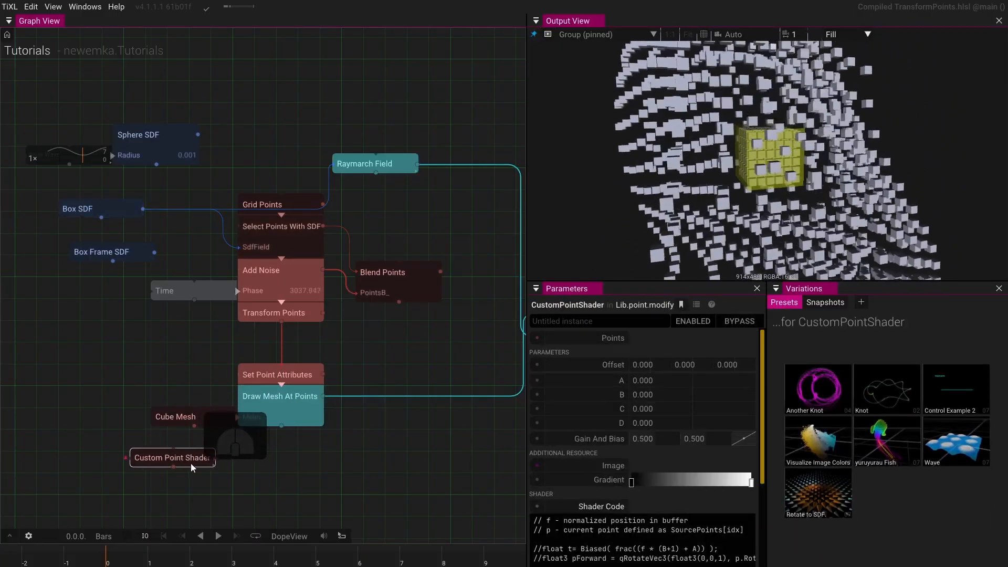
key("Delete")
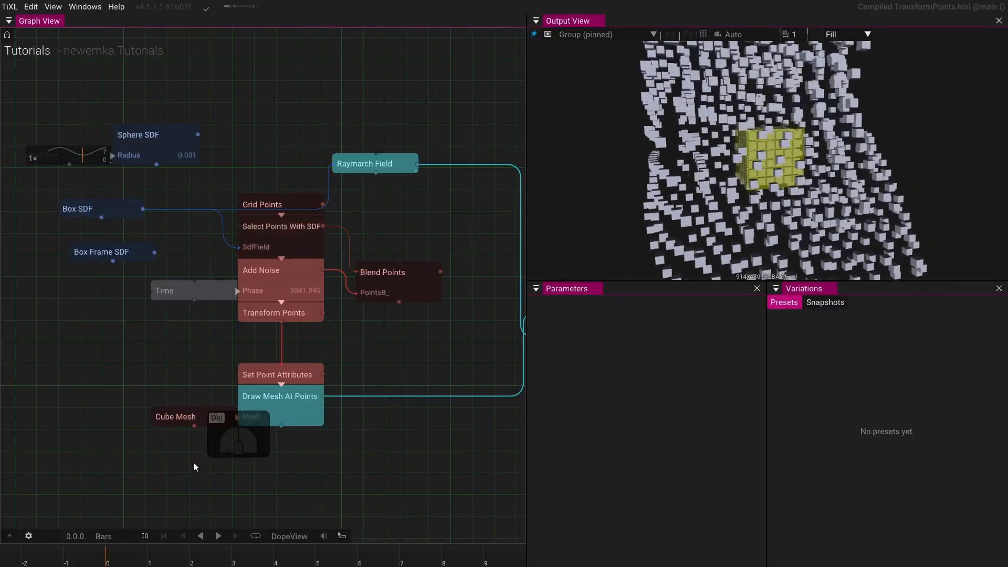
- Try bypassing Set Point Attributes, then pull it out of the chain so Transform Points feeds Draw Mesh At Points
left_click_drag(282, 388, 282, 371)
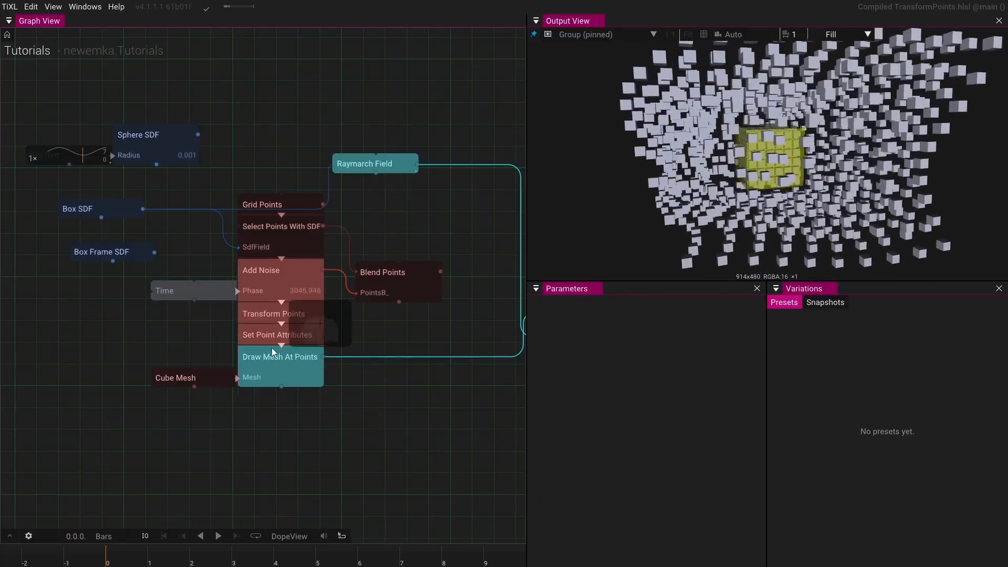
left_click(315, 334)
left_click(739, 321)
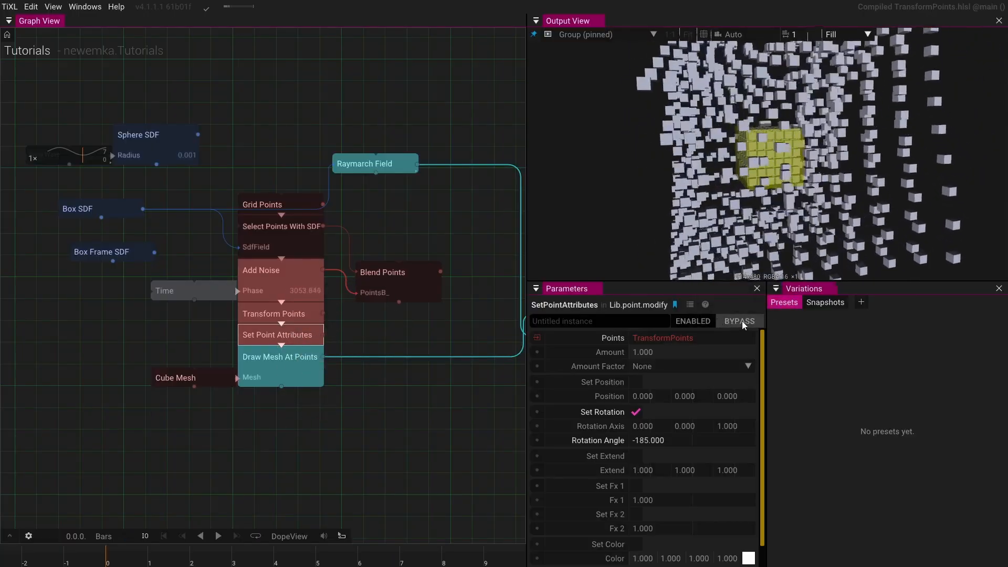
left_click(741, 321)
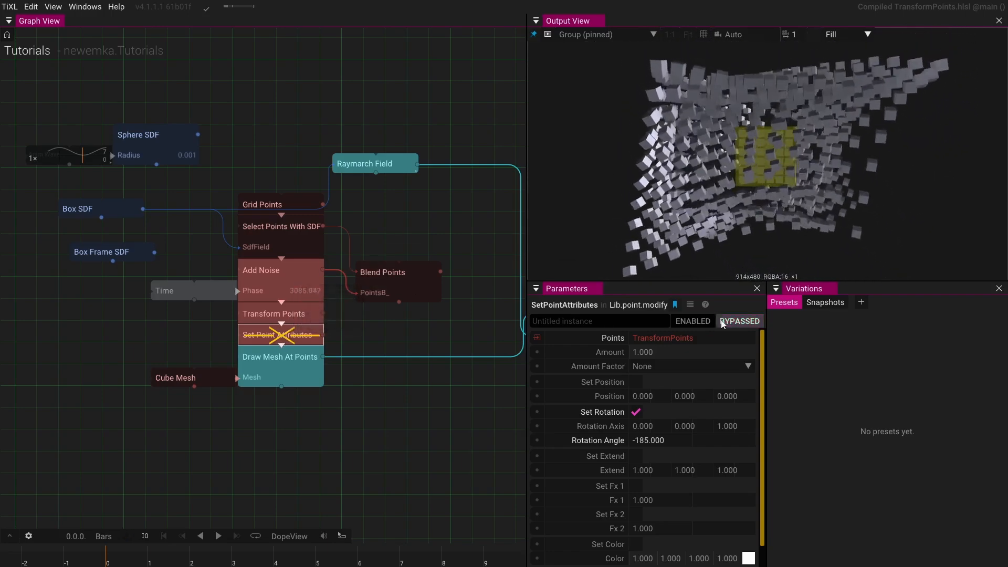
key("shift+b")
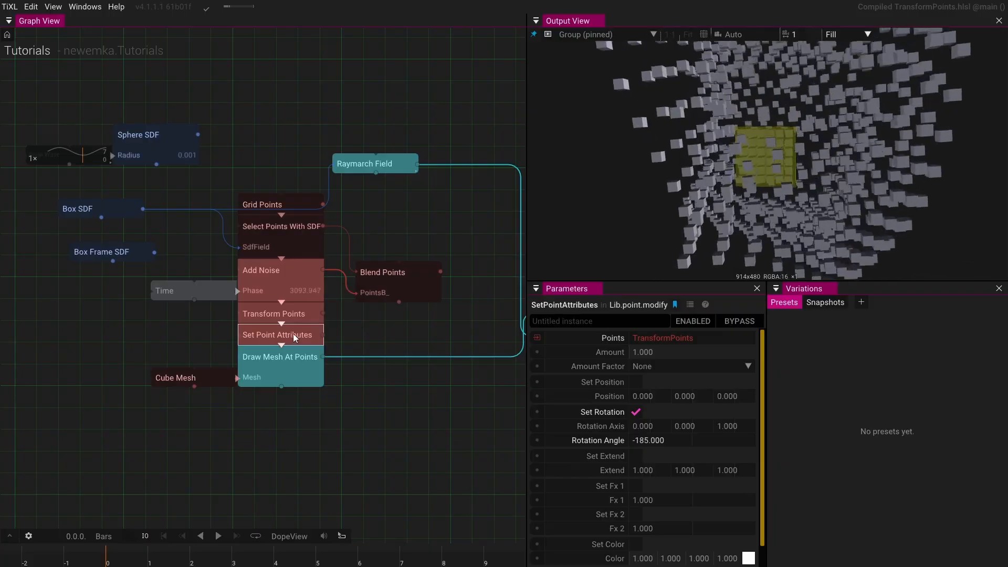
mouse_move(293, 332)
left_mouse_down()
mouse_move(165, 330)
mouse_move(93, 351)
mouse_move(86, 442)
left_mouse_up()
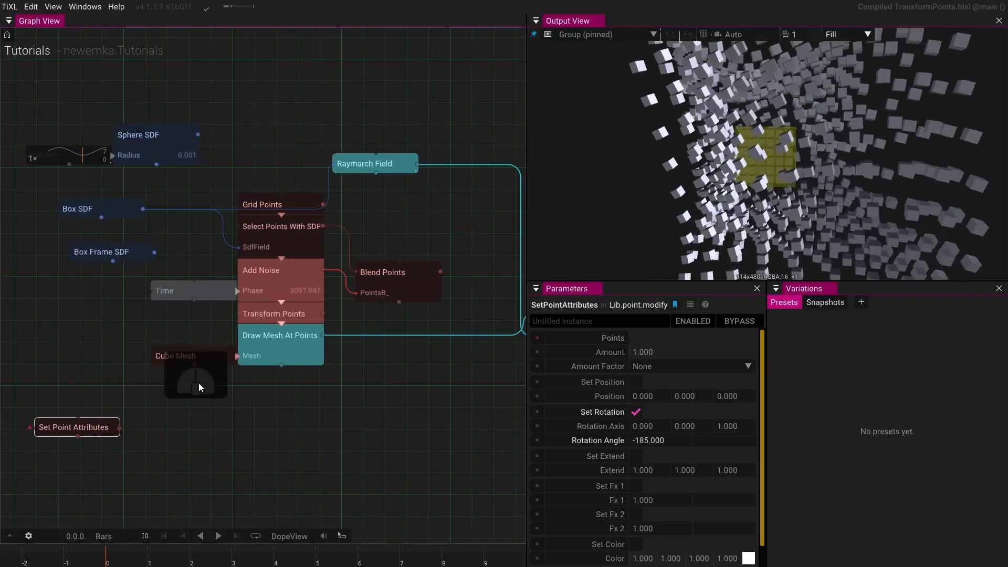
- Disable the Raymarch Field node
left_click_drag(771, 225, 808, 184)
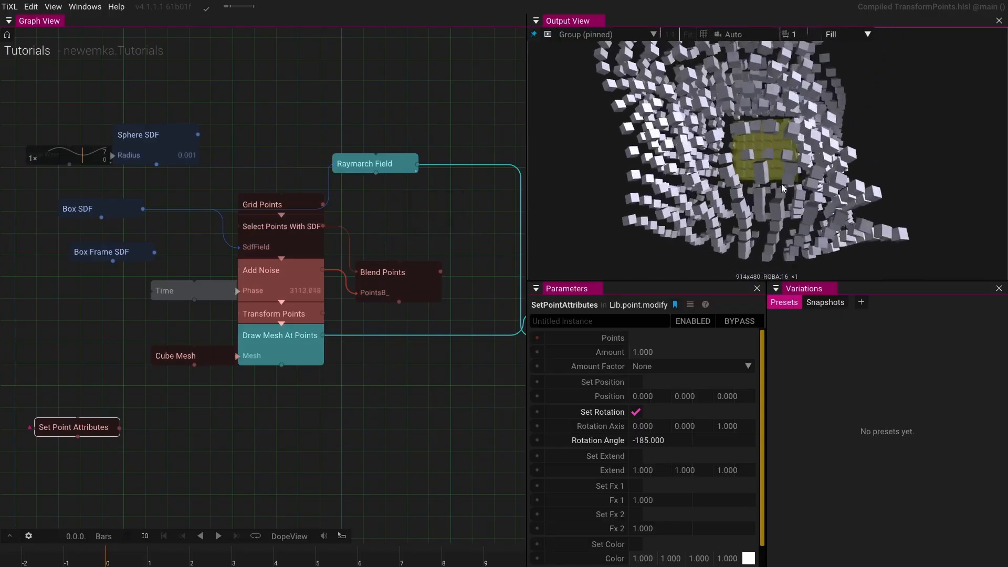
left_click_drag(781, 184, 634, 192)
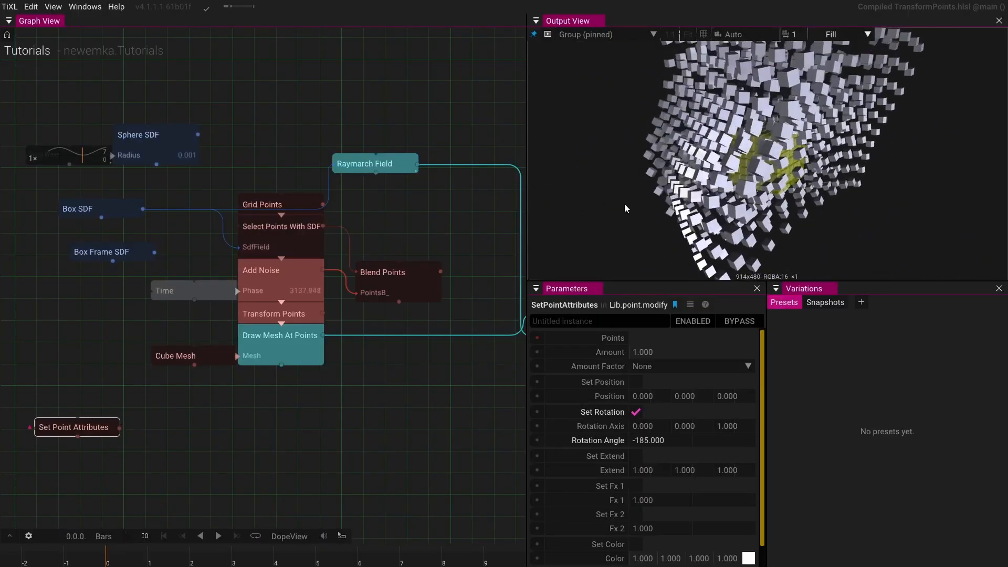
left_click_drag(428, 204, 371, 206)
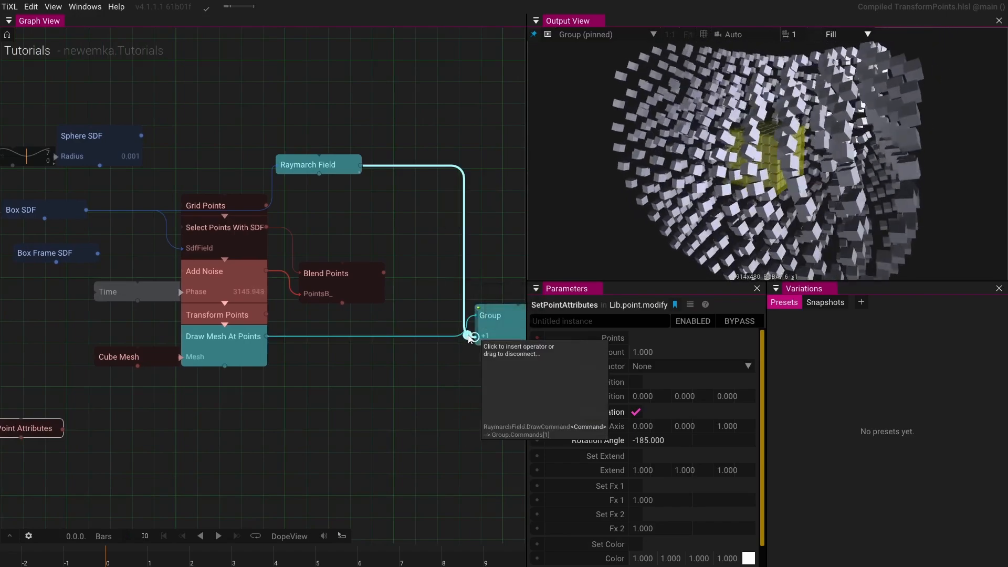
left_click(353, 168)
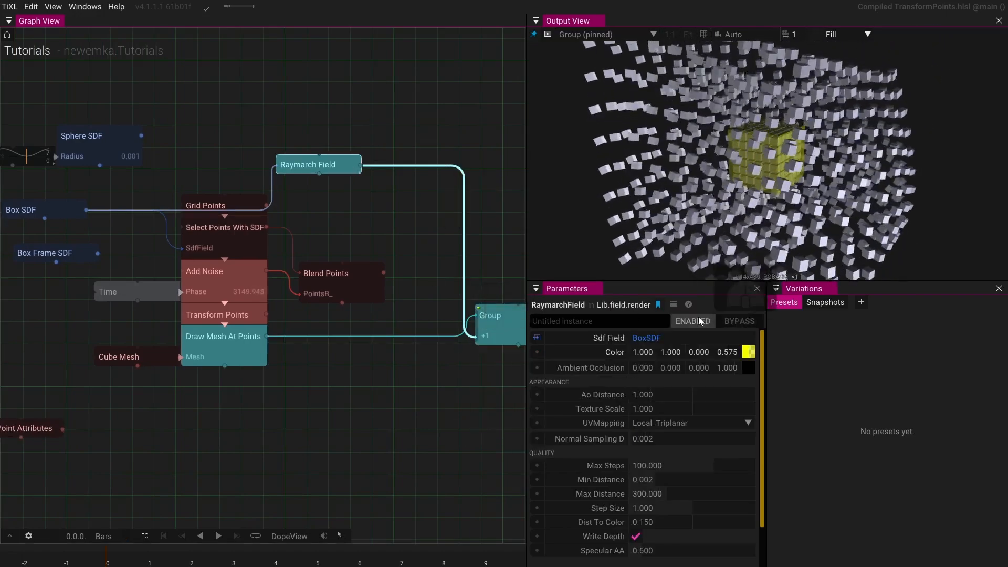
left_click(692, 321)
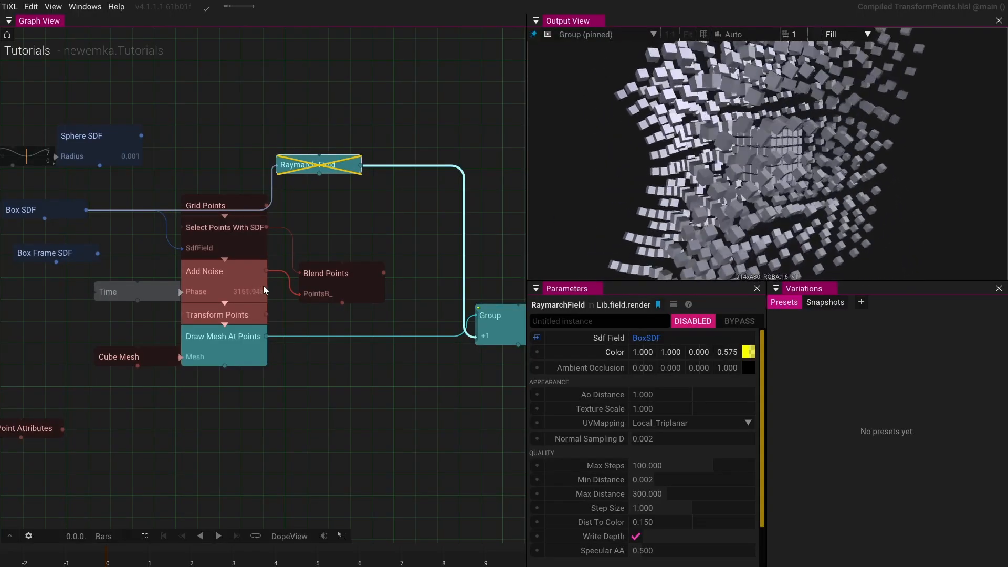
- Create an SDFToColor node fed by the Box SDF output
left_click_drag(155, 241, 229, 188)
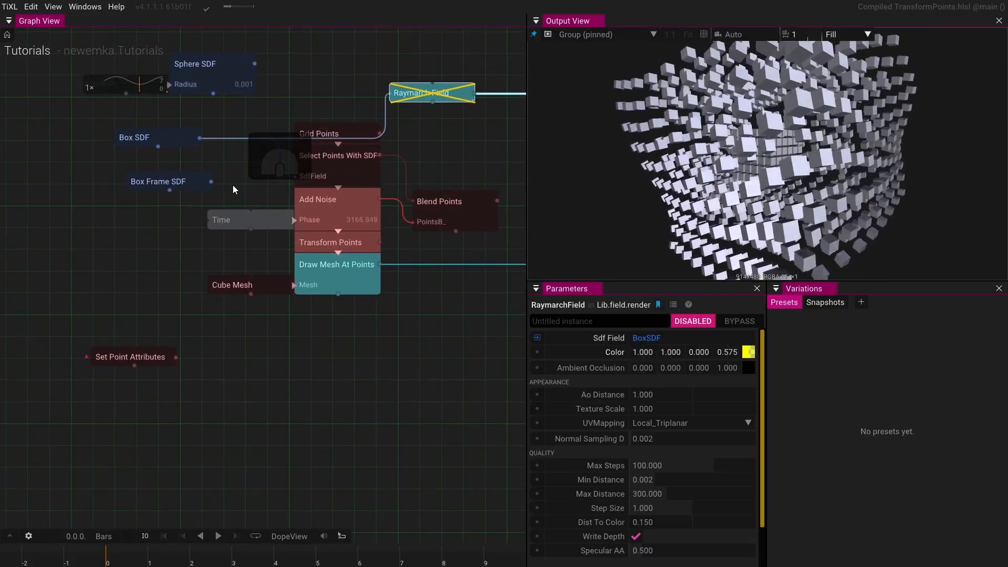
left_click(167, 135)
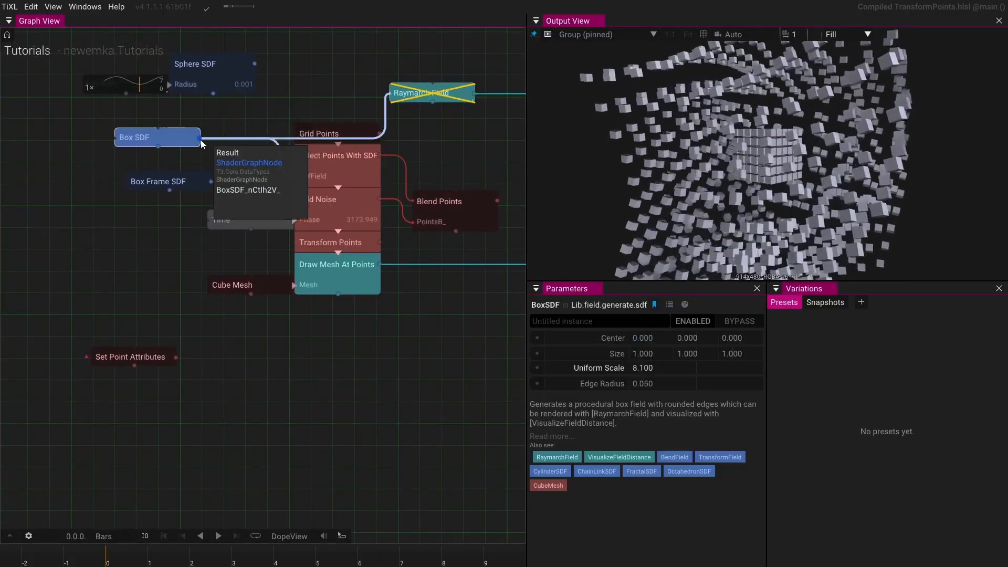
left_click_drag(200, 137, 67, 265)
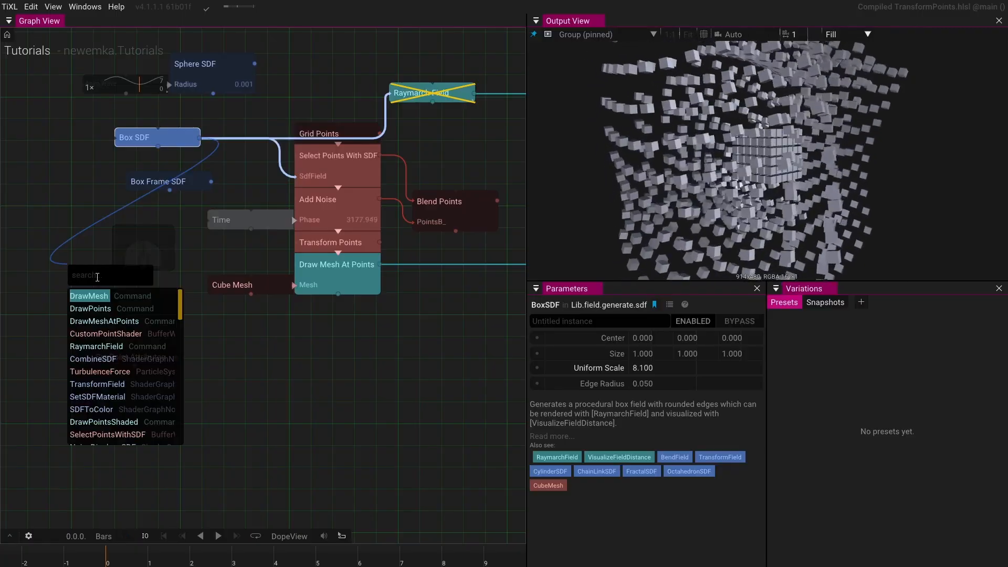
type("sdf")
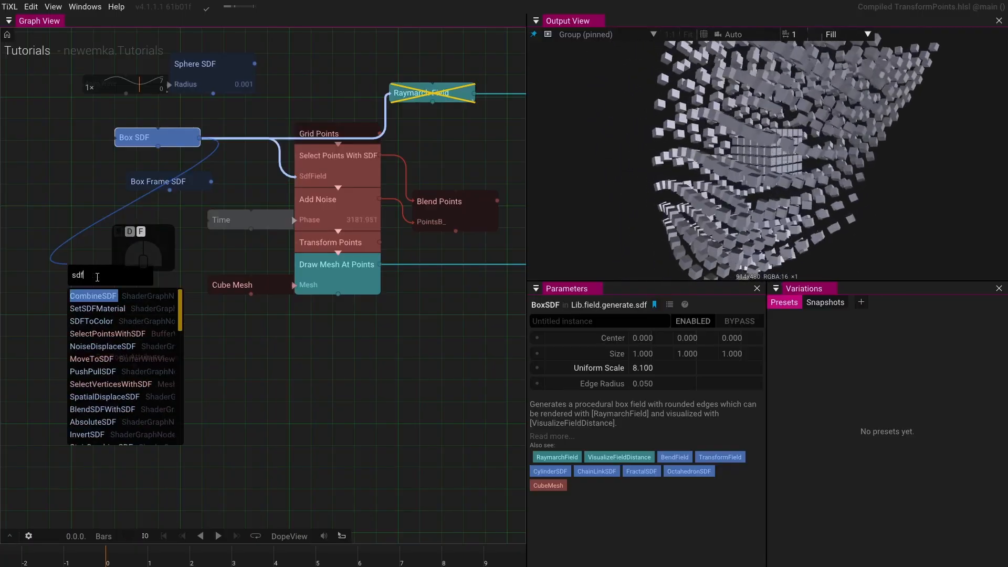
left_click(104, 323)
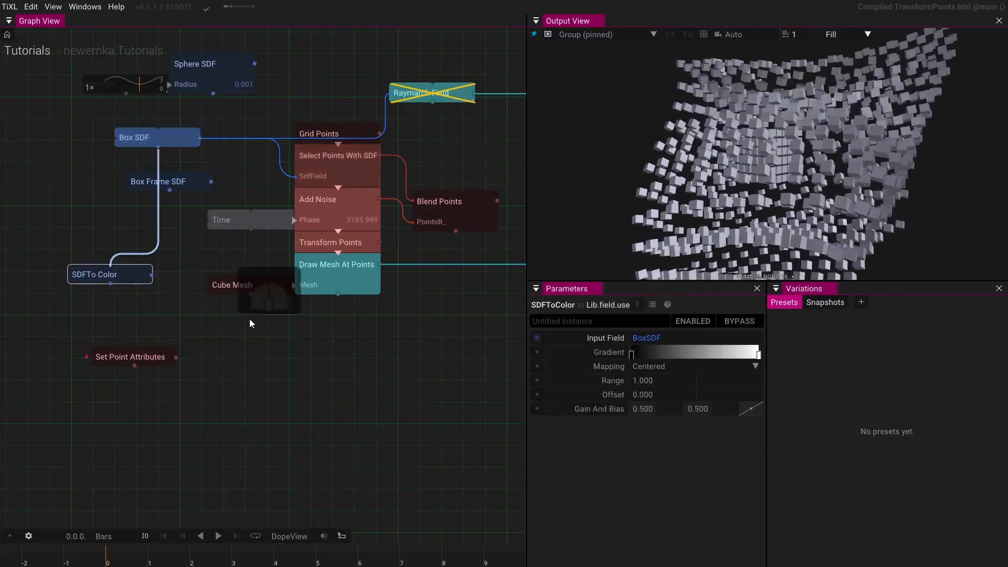
- Set the SDFToColor gradient to run from yellow to magenta
left_click(631, 354)
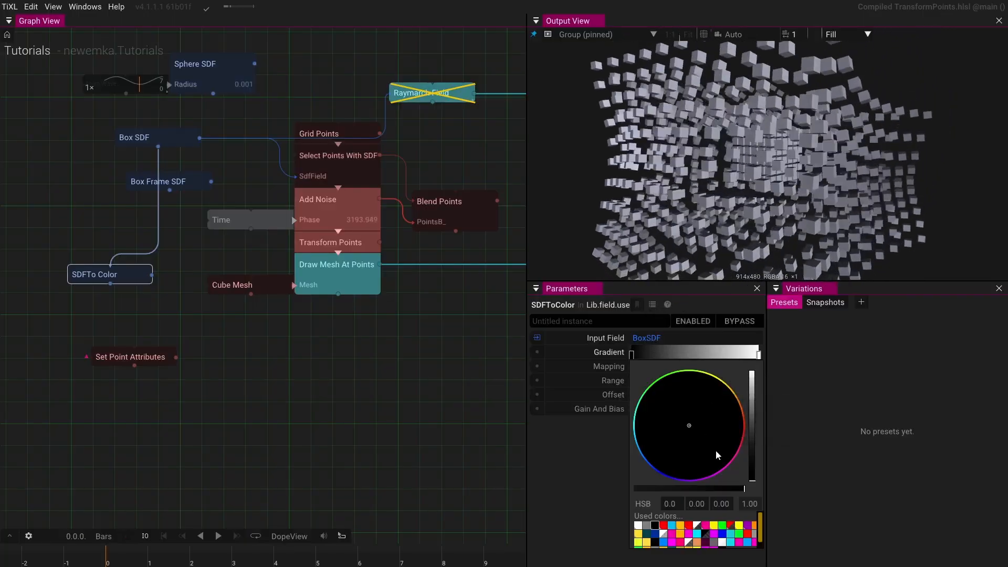
left_click(738, 526)
left_click(758, 355)
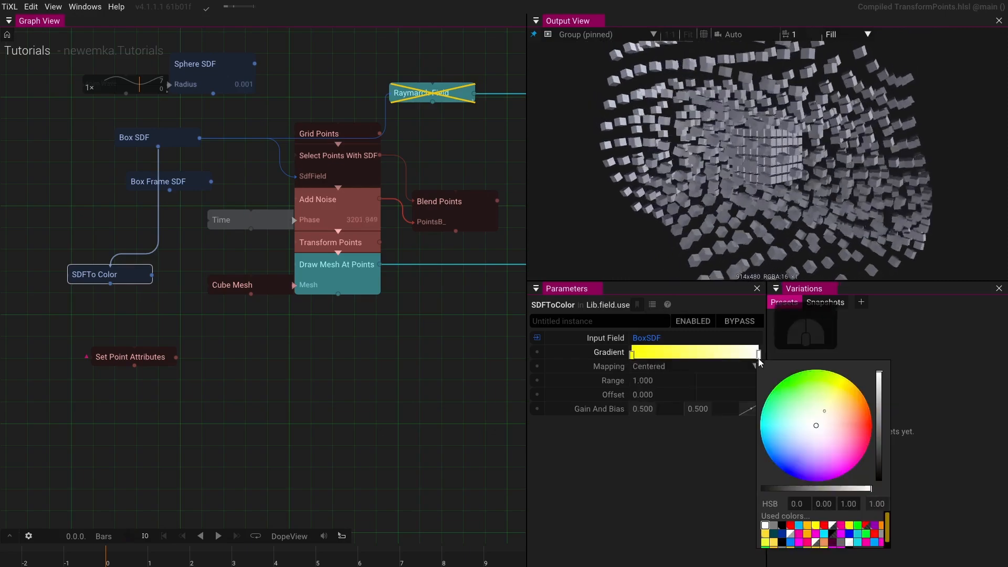
left_click_drag(835, 444, 854, 477)
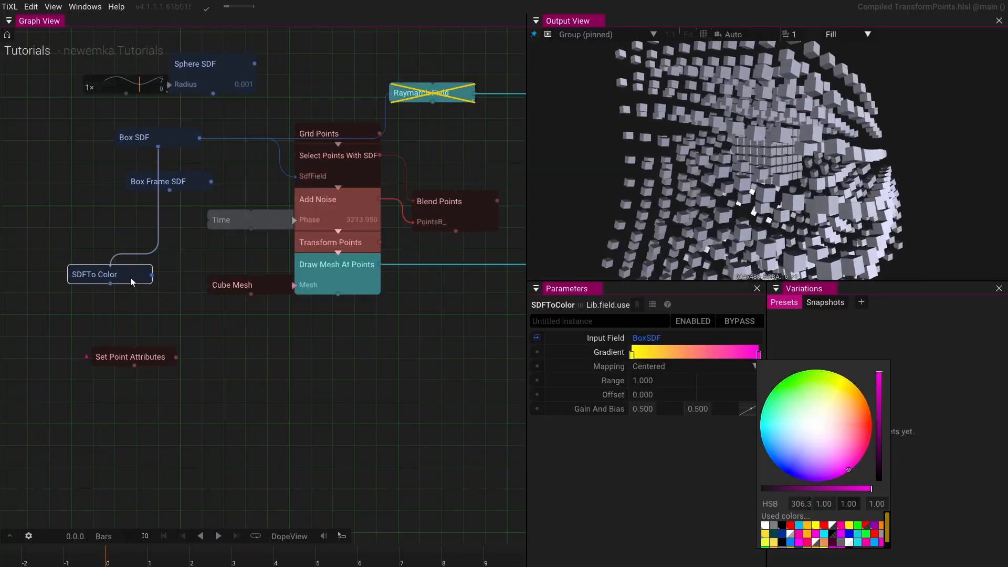
- Connect SDFToColor to Draw Mesh At Points' ColorField input and move the node below Box SDF
left_click(158, 287)
mouse_move(152, 276)
left_mouse_down()
mouse_move(322, 277)
mouse_move(354, 295)
left_mouse_up()
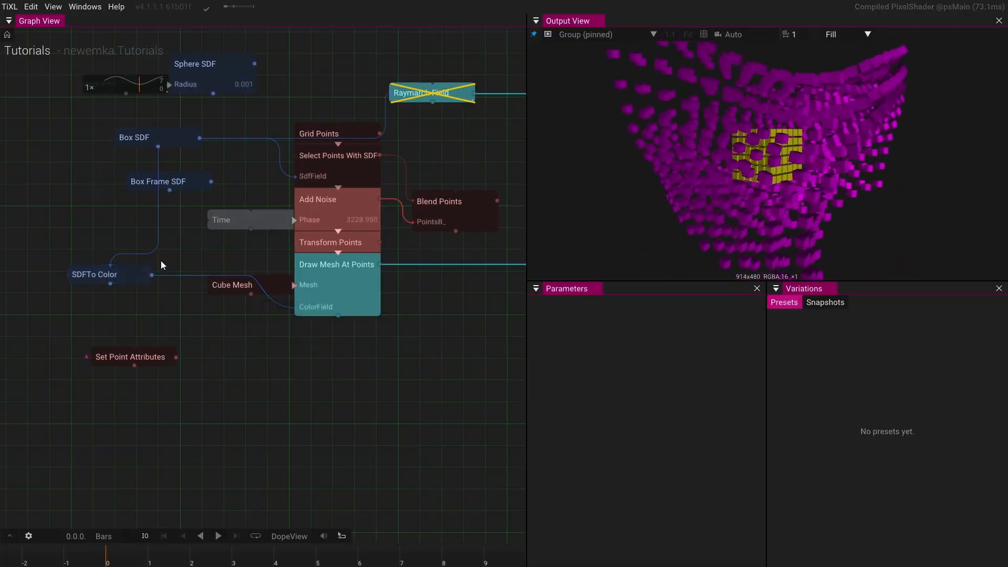
left_click_drag(128, 281, 148, 326)
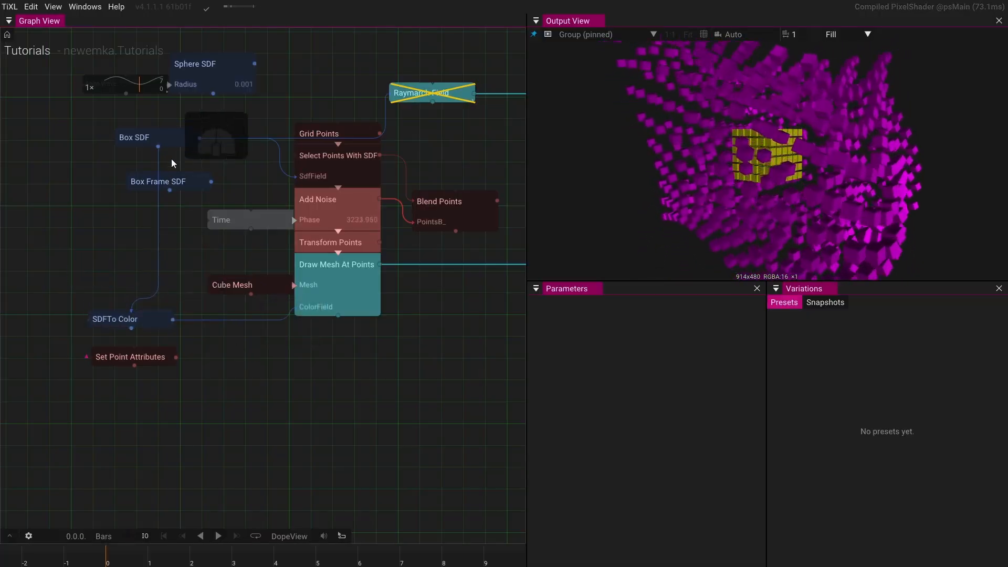
- Adjust the Box SDF's Uniform Scale to about 8.4
left_click(162, 140)
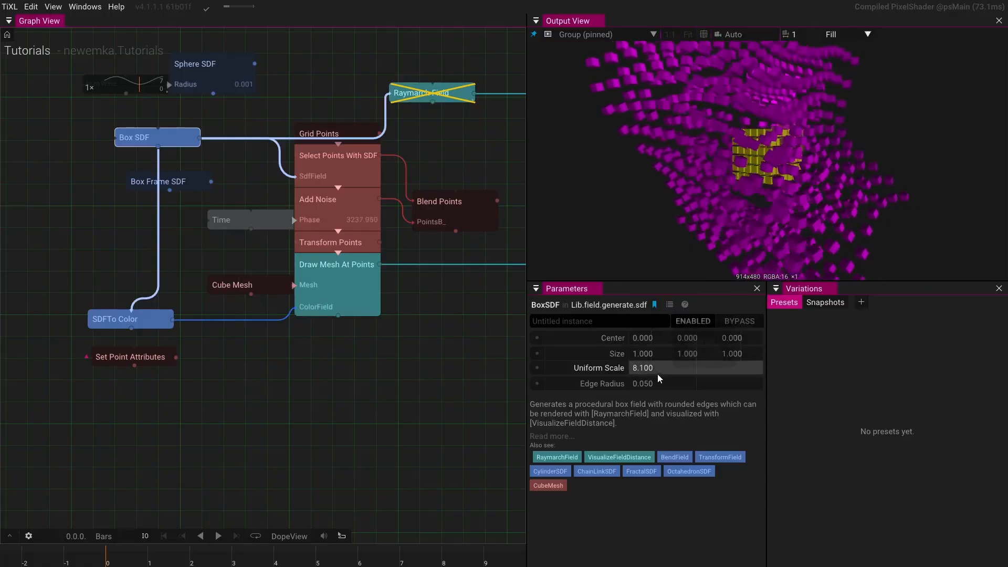
left_click(592, 368)
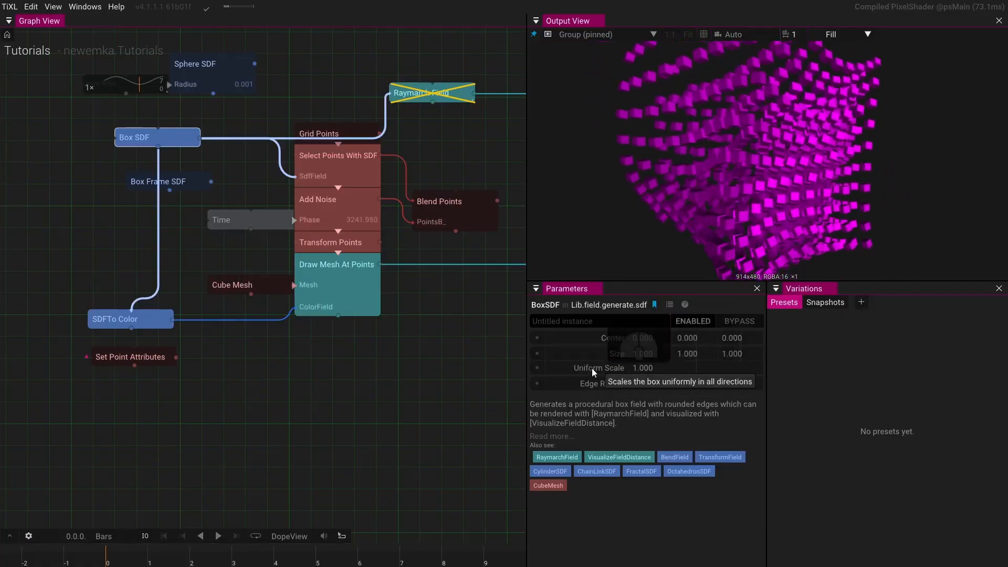
left_click_drag(635, 367, 924, 318)
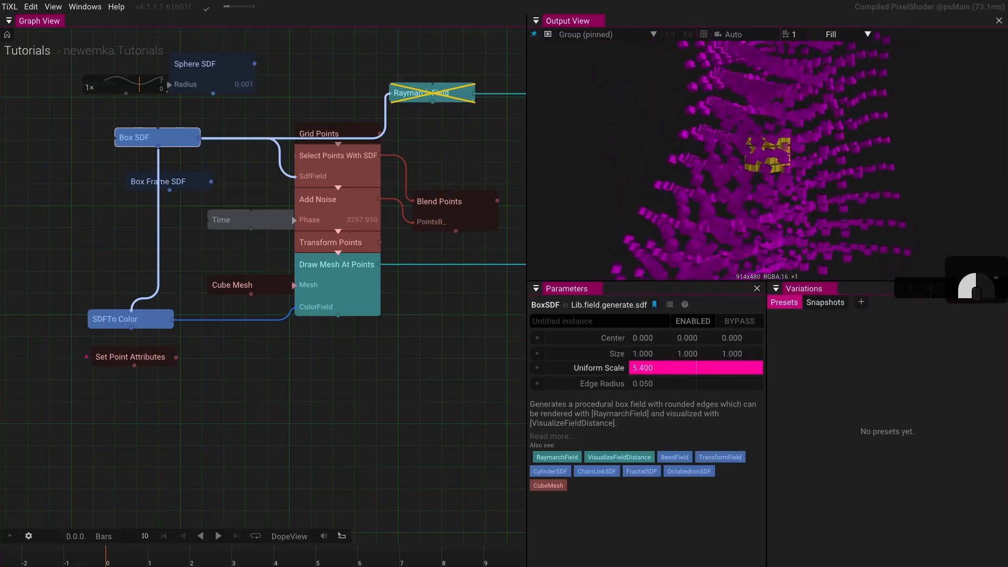
left_click_drag(975, 287, 975, 270)
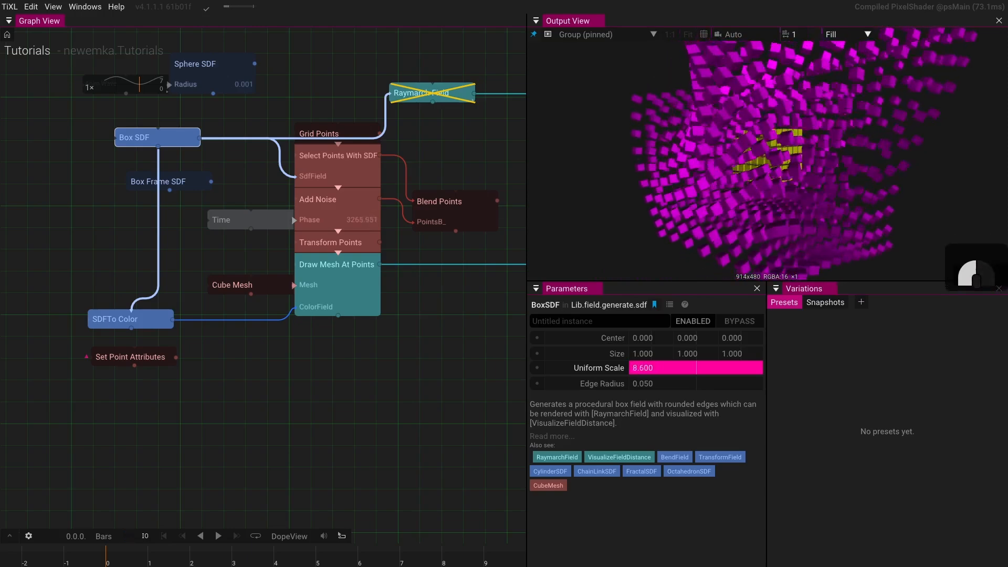
left_click_drag(975, 278, 976, 271)
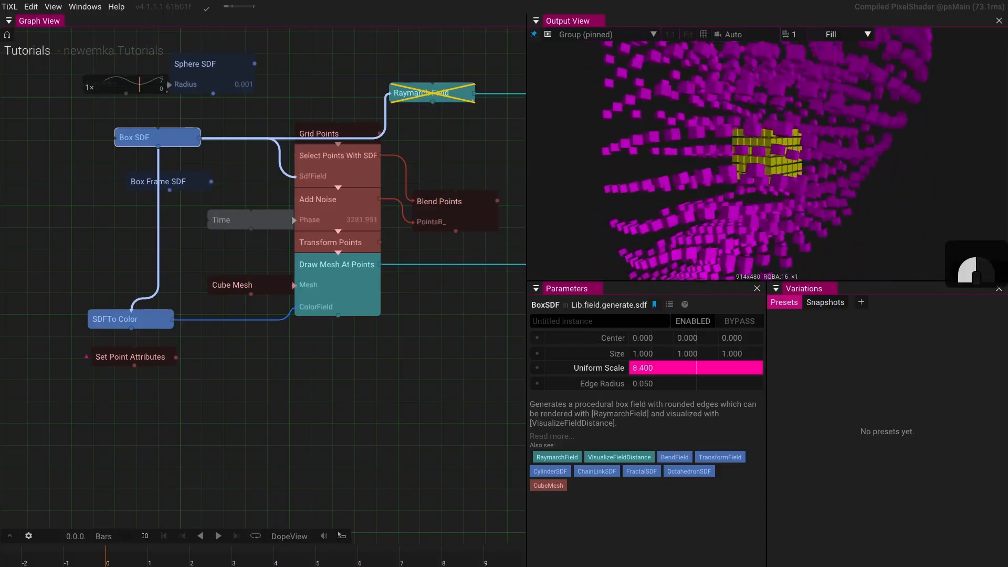
- Set the SDFToColor node's Mapping to Repeat
left_click(126, 319)
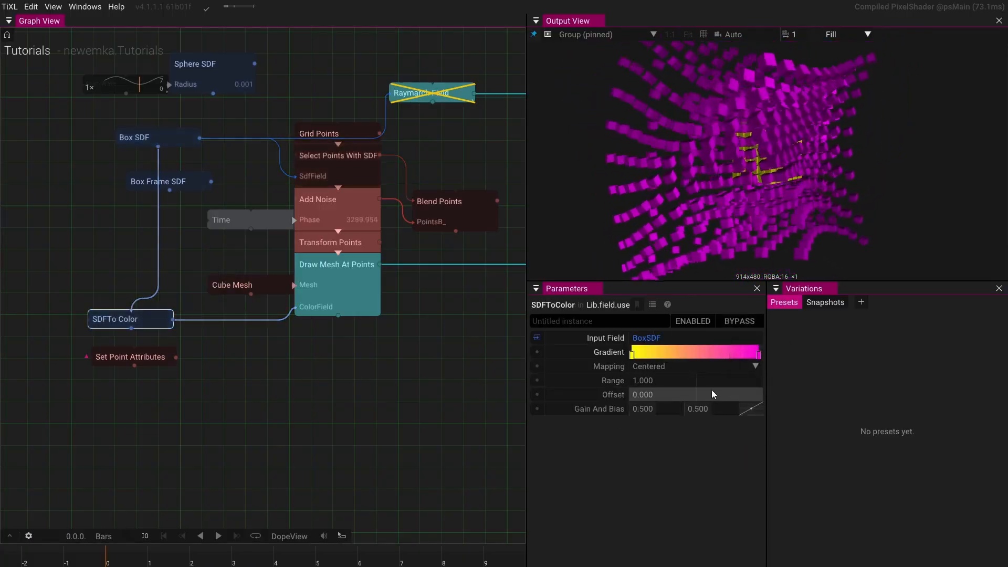
left_click(674, 369)
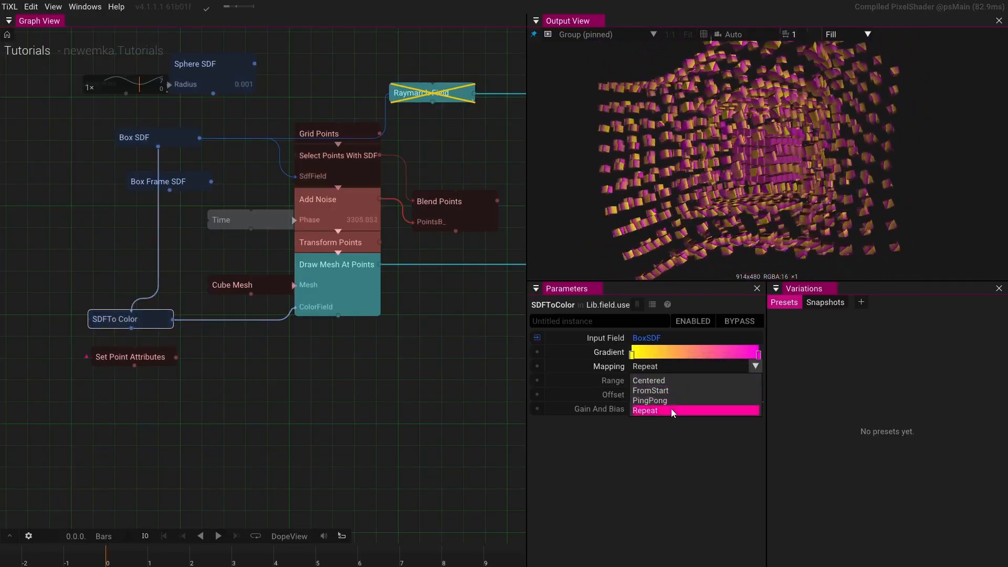
left_click(670, 408)
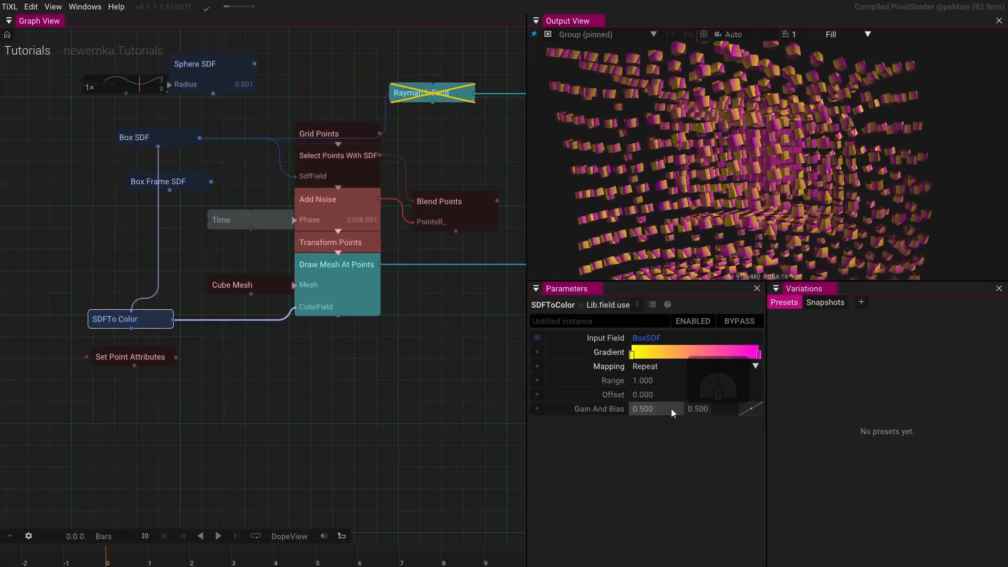
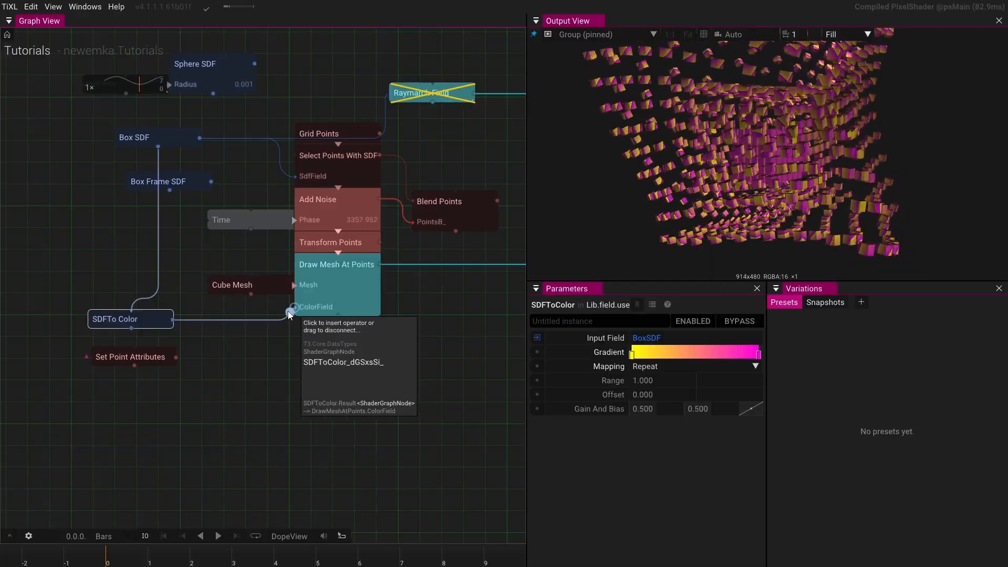
- Disconnect SDFToColor from Draw Mesh At Points' ColorField input
left_click_drag(301, 310, 254, 355)
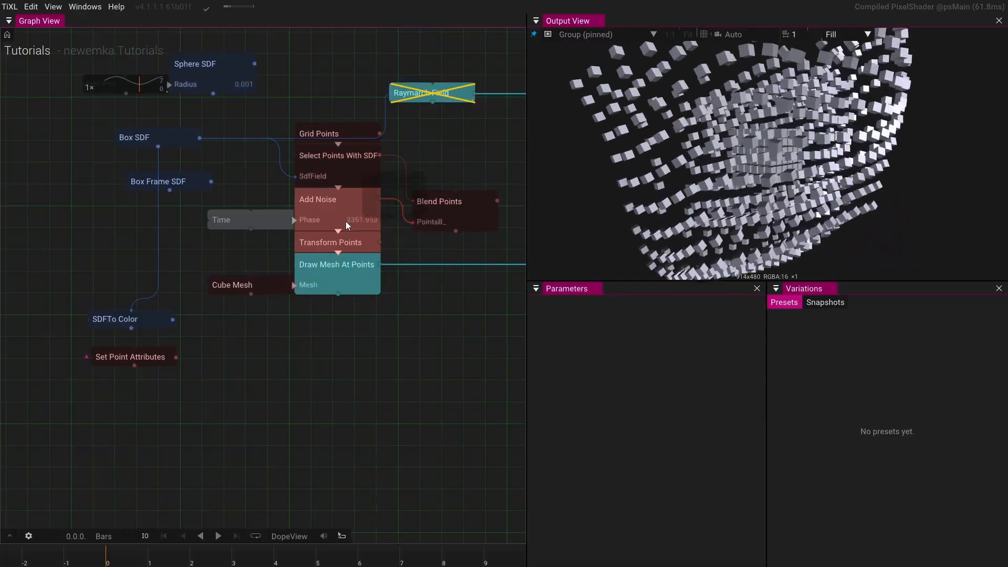
- Insert a SetAttributesWithPointFields node after Select Points With SDF, searching for "attr"
left_click(351, 164)
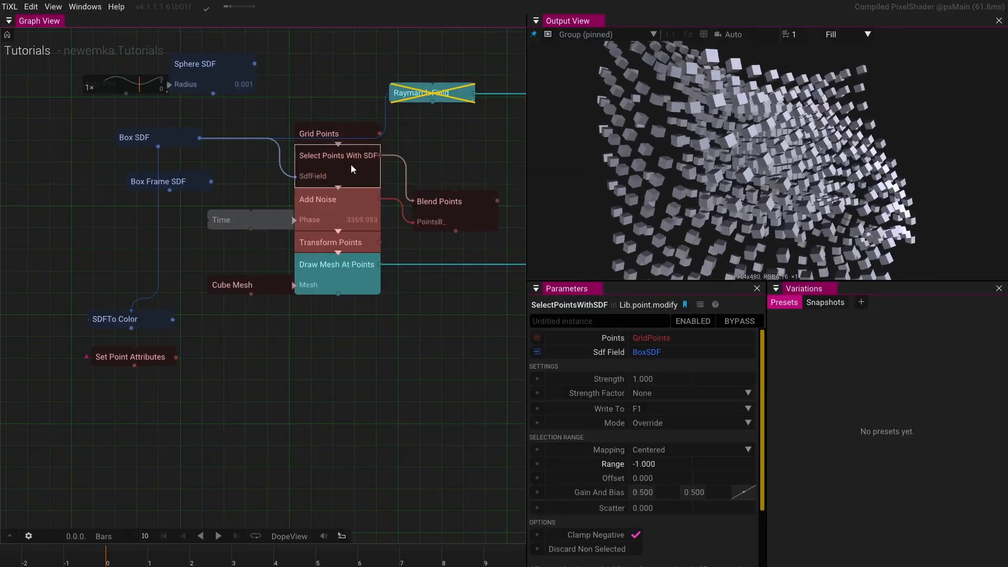
mouse_move(336, 191)
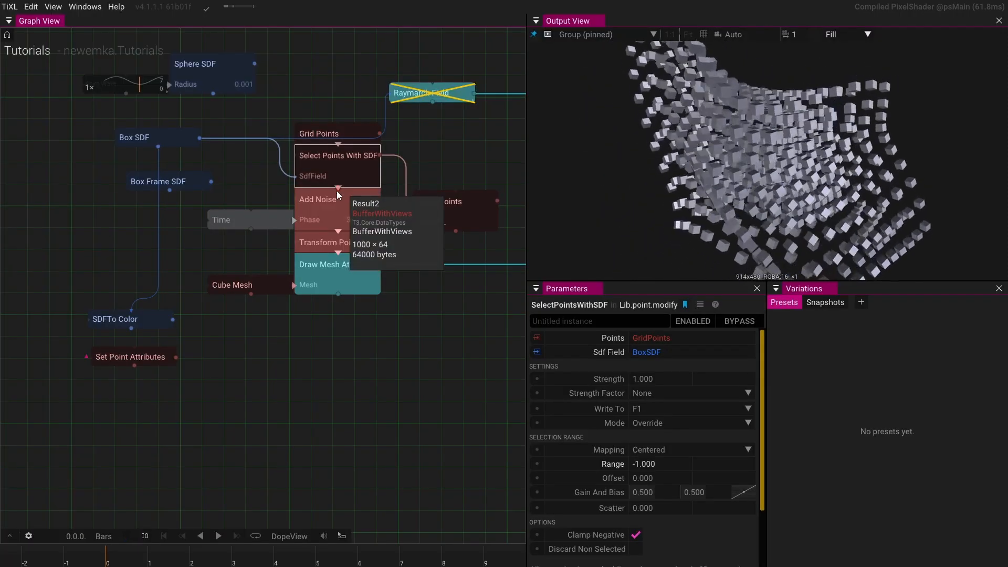
left_click(335, 191)
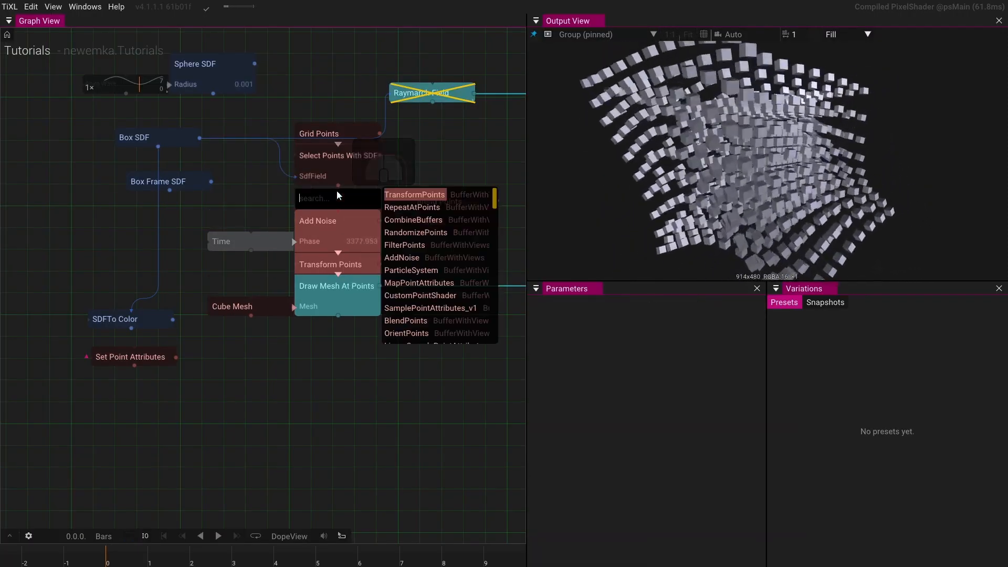
type("attr")
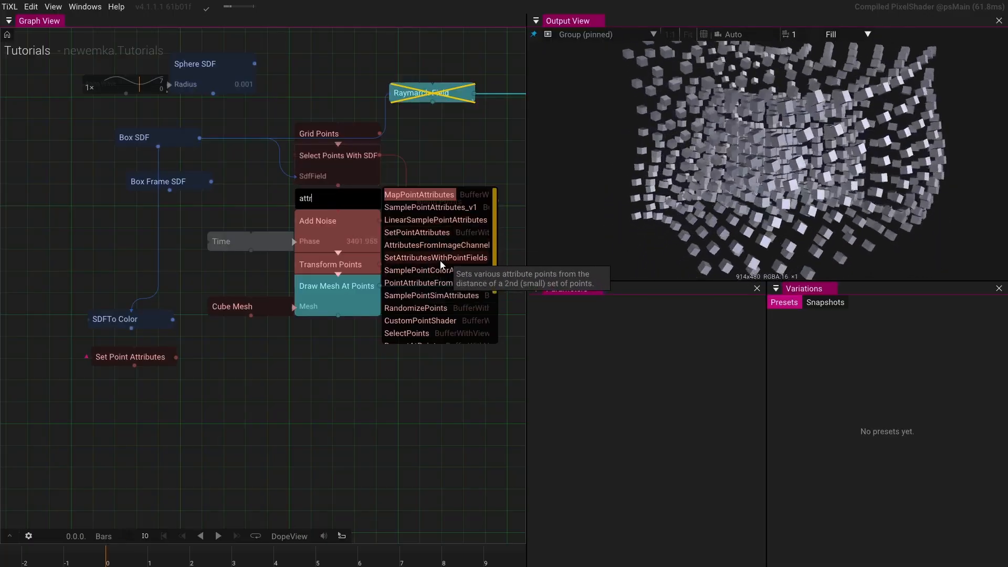
left_click(440, 260)
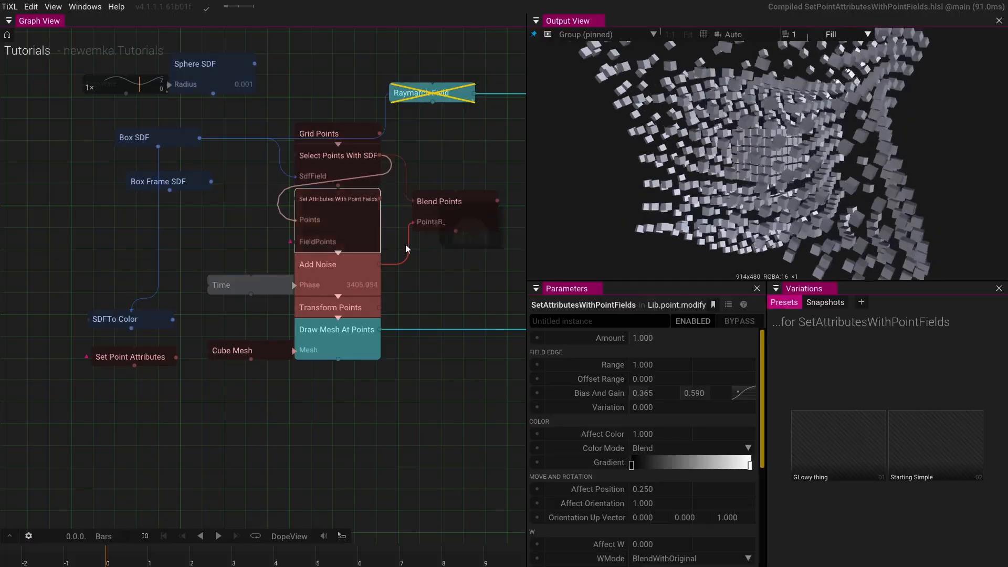
- Move the Grid Points and Select Points With SDF nodes up and to the left of the node stack
left_click(314, 136)
left_click(339, 169, "shift")
left_click_drag(338, 169, 291, 147)
left_click(316, 217)
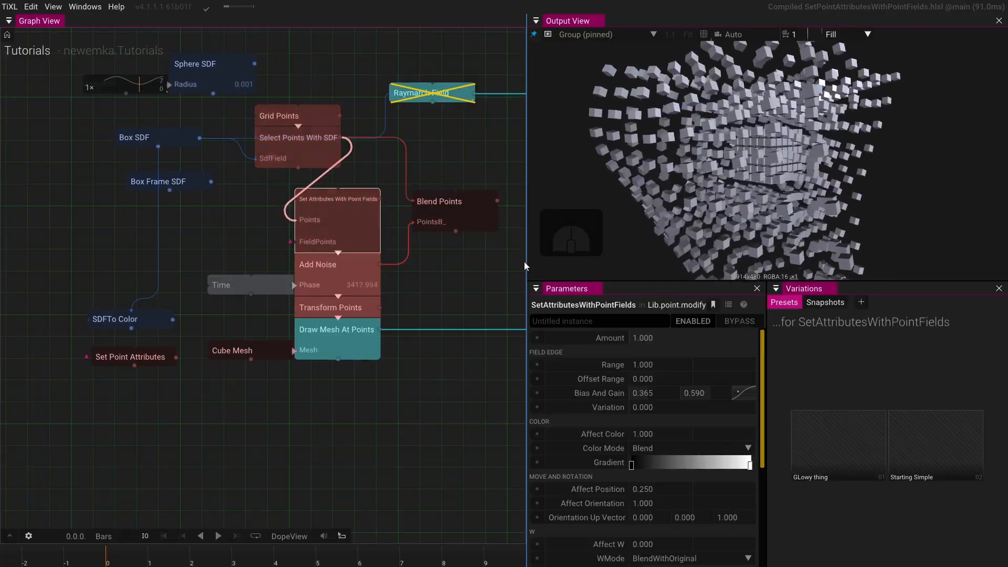
scroll(617, 451, "down", 4)
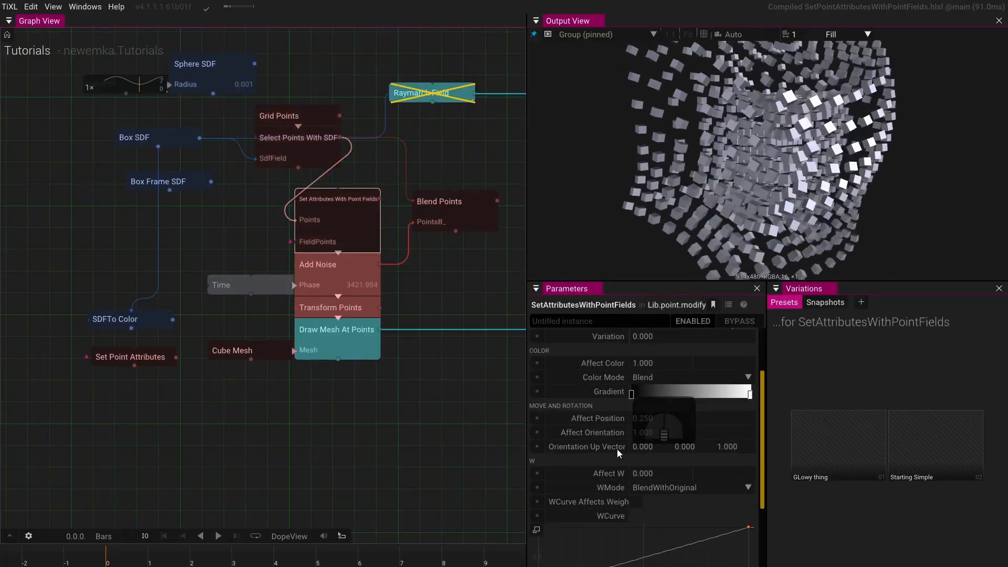
scroll(616, 444, "up", 4)
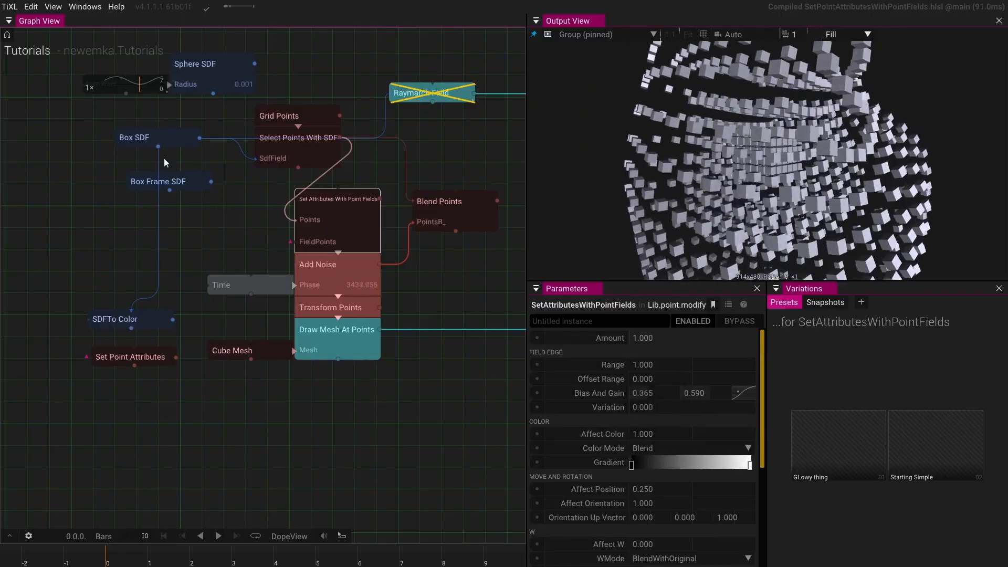
- Rearrange the graph, shifting the lower node stack slightly to the right
left_click_drag(124, 112, 327, 209)
mouse_move(295, 130)
left_mouse_down()
mouse_move(423, 196)
mouse_move(223, 104)
left_mouse_up()
left_click_drag(287, 182, 147, 170)
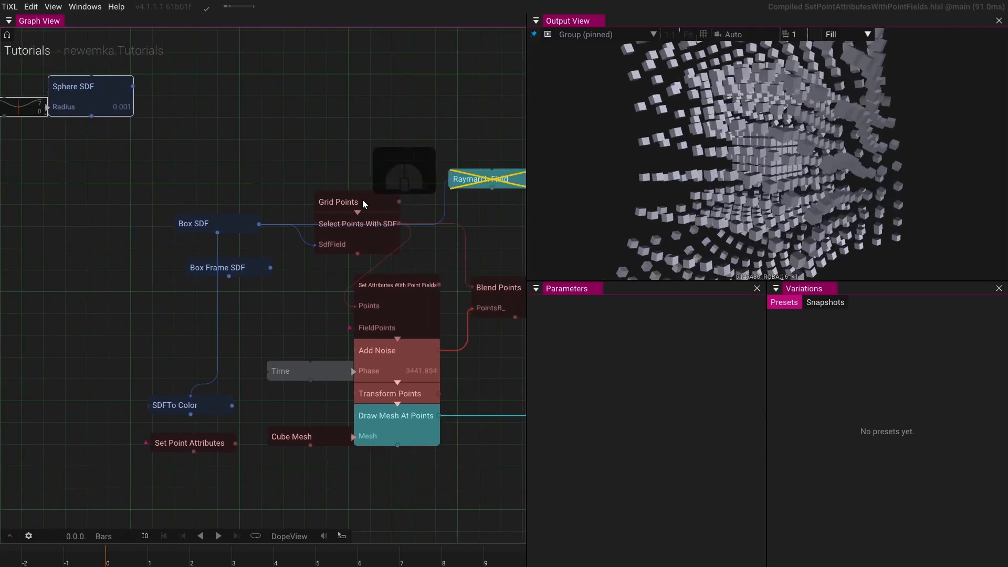
left_click_drag(371, 194, 247, 142)
scroll(249, 143, "down", 2)
left_click_drag(420, 197, 257, 391)
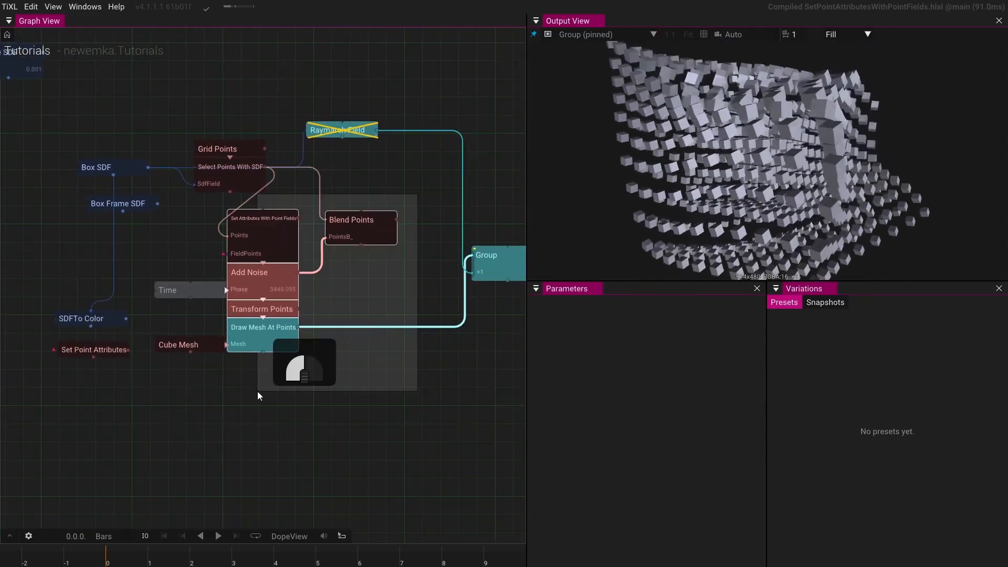
left_click_drag(288, 266, 309, 266)
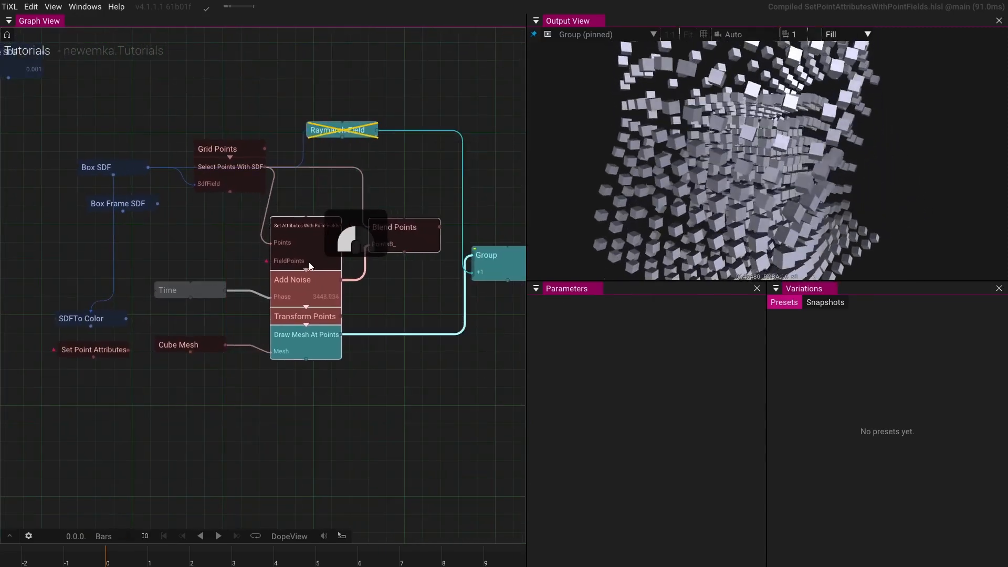
- Delete the Blend Points node and move the node stack up beside Select Points With SDF
left_click(407, 247)
key("Delete")
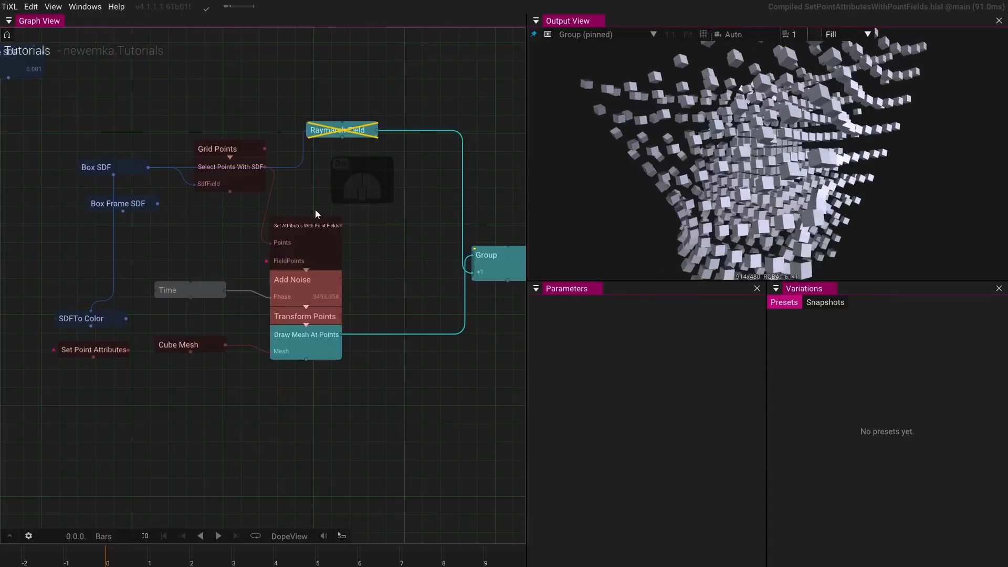
left_click(330, 245)
left_click_drag(322, 249, 367, 223)
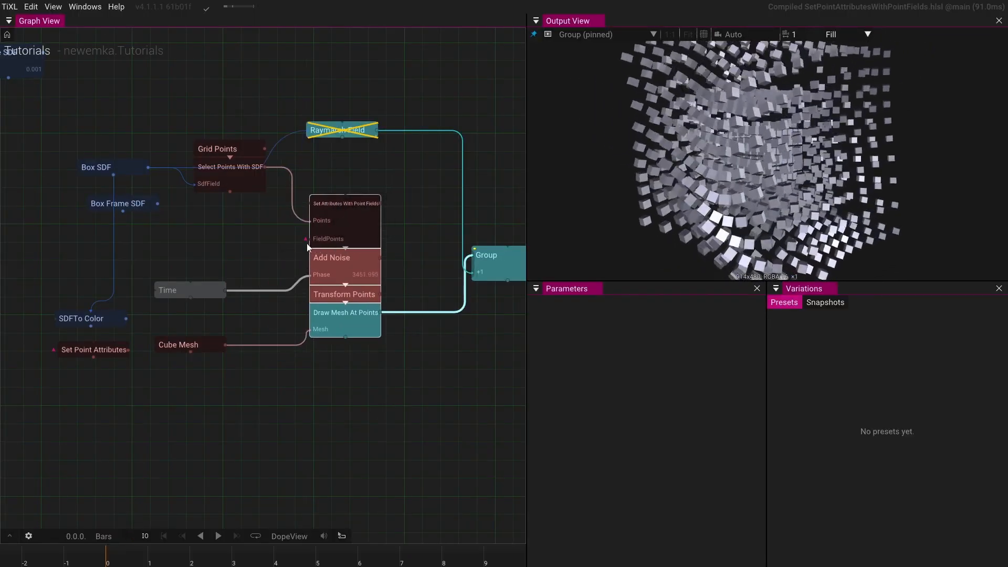
- Try to connect SDFToColor and Box SDF to SetAttributesWithPointFields' FieldPoints input
left_click_drag(127, 319, 309, 240)
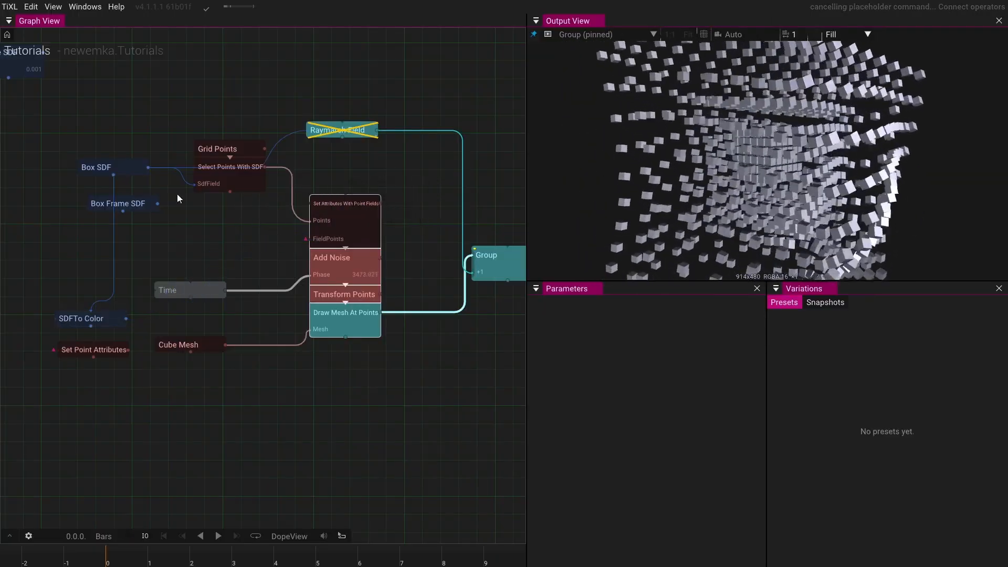
left_click_drag(149, 167, 298, 241)
left_click(273, 242)
left_click(344, 213)
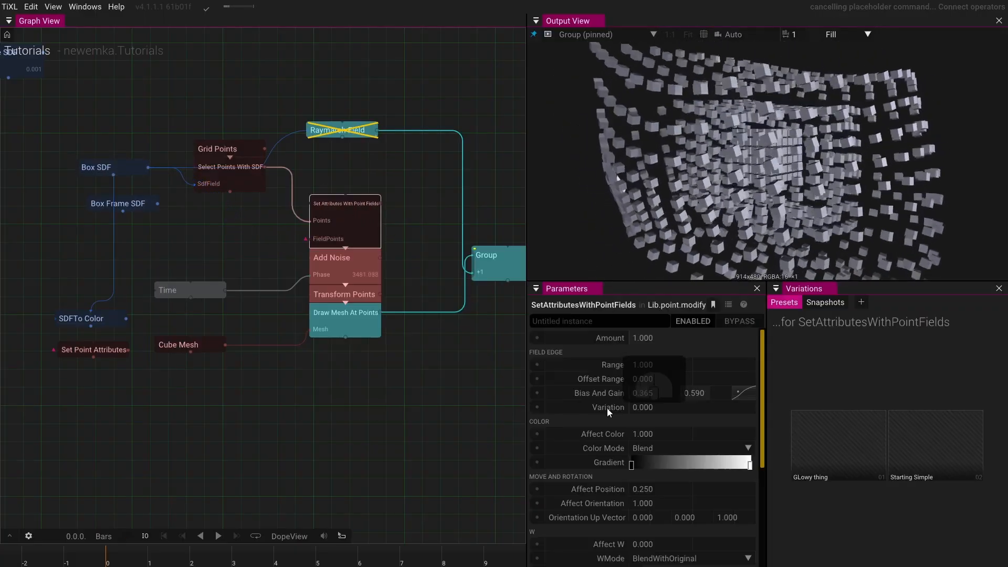
scroll(607, 408, "down", 1)
scroll(606, 408, "down", 3)
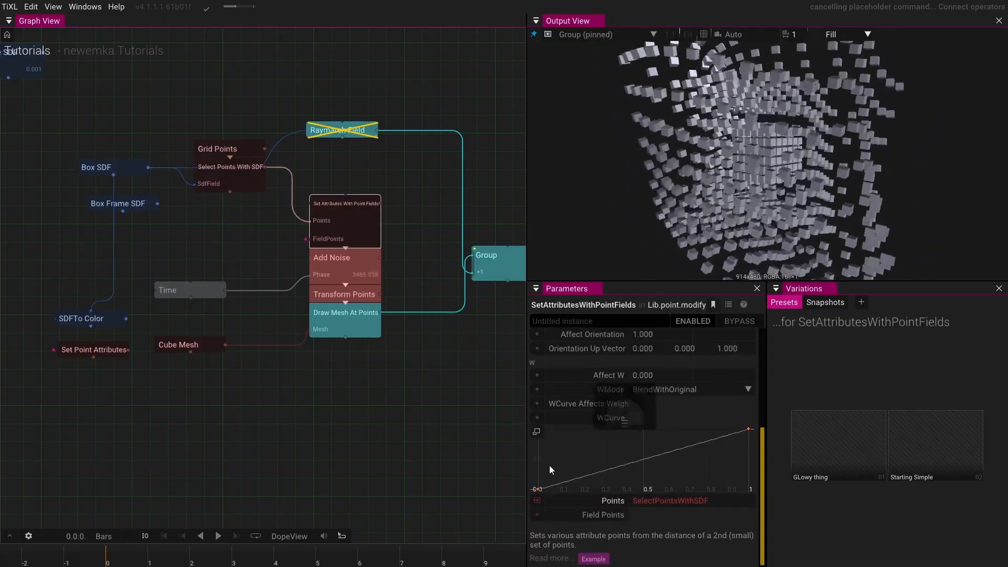
left_click(536, 515)
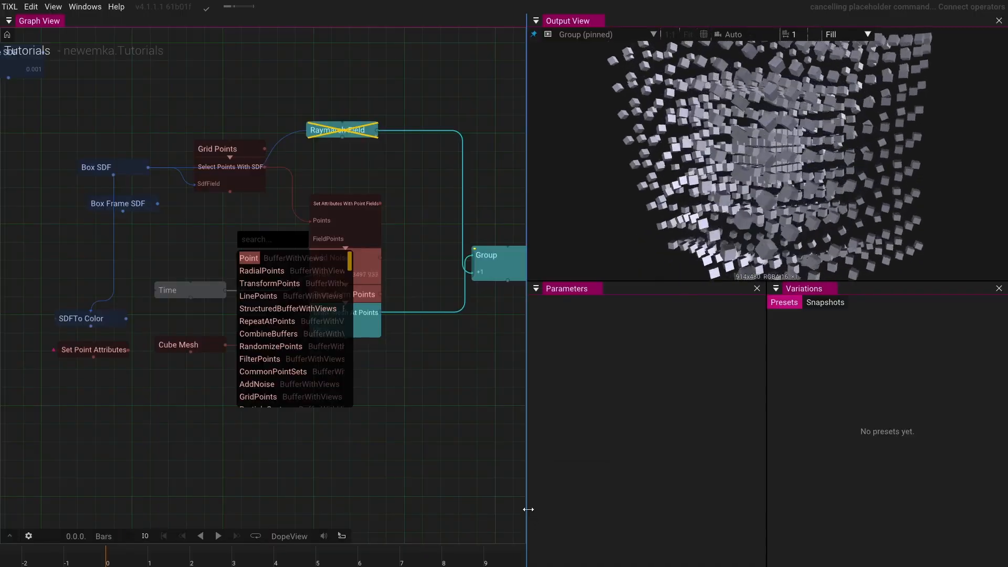
left_click(348, 212)
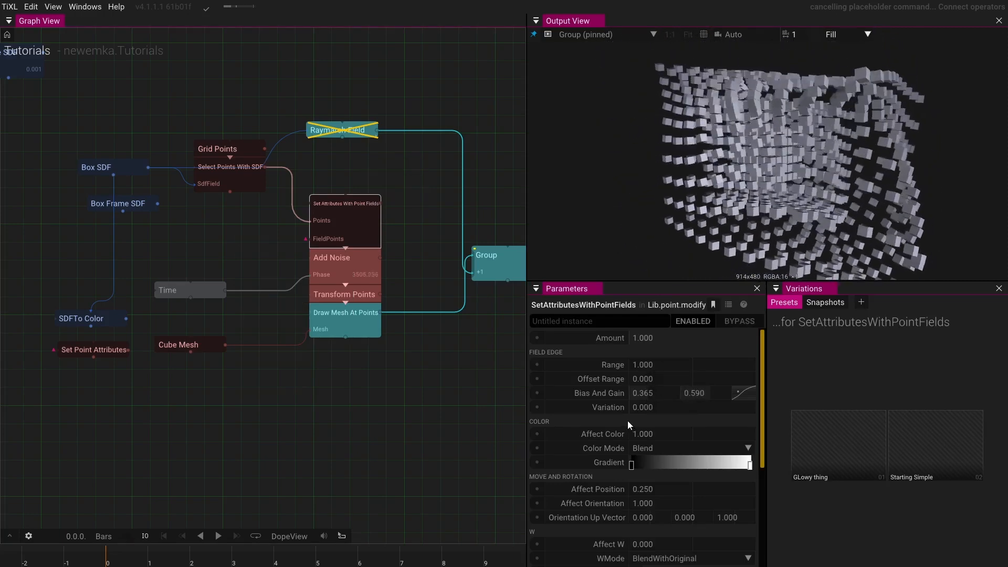
scroll(627, 421, "down", 5)
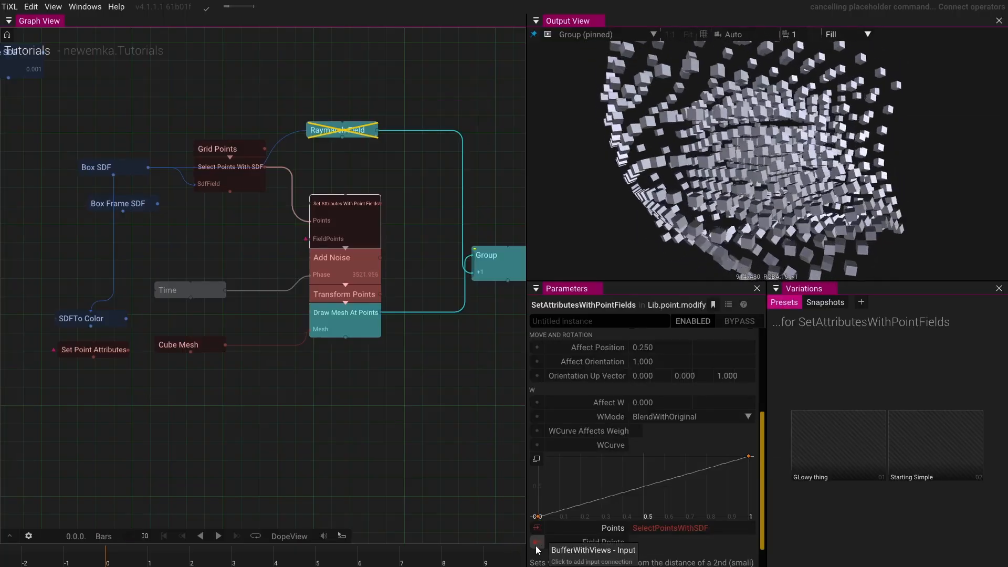
scroll(600, 490, "down", 1)
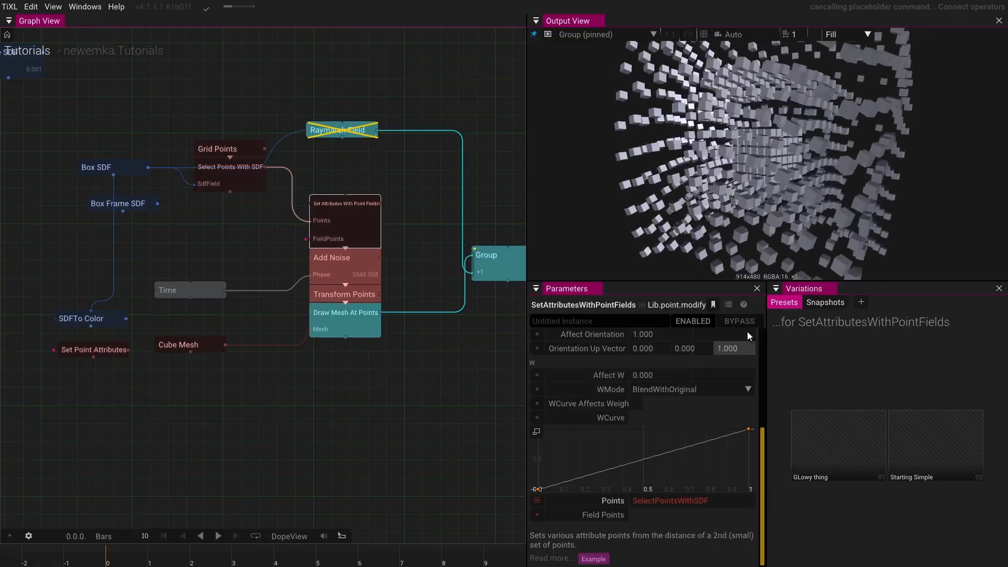
mouse_move(745, 307)
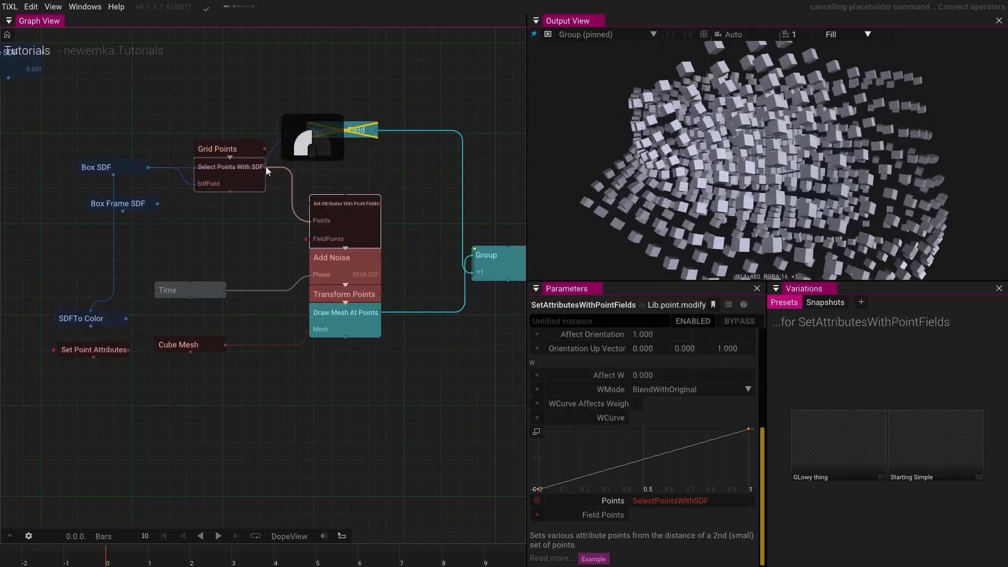
- Connect Select Points With SDF to FieldPoints, then delete the SetAttributesWithPointFields node
mouse_move(265, 166)
left_mouse_down()
mouse_move(308, 263)
mouse_move(235, 232)
mouse_move(273, 180)
mouse_move(299, 241)
left_mouse_up()
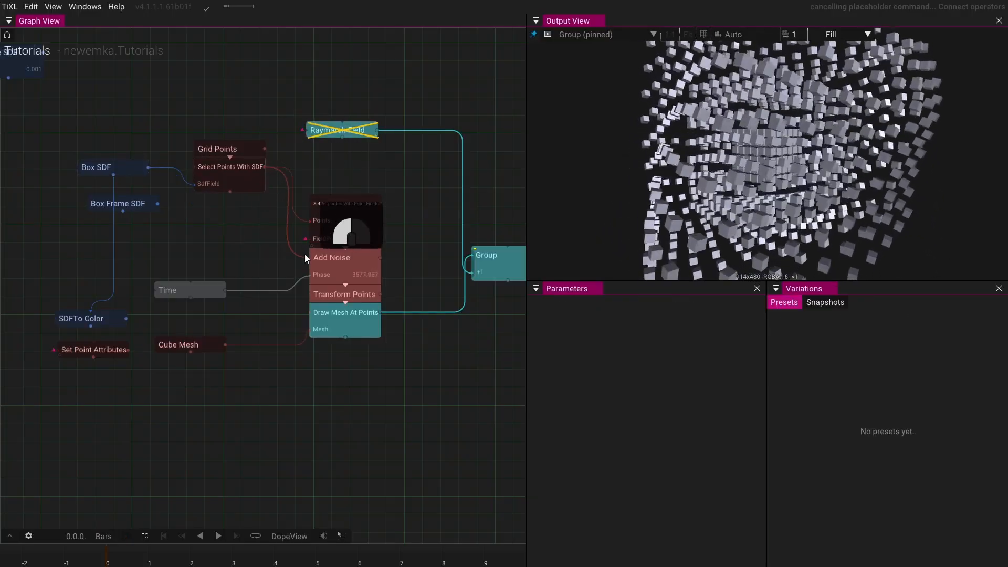
left_click(340, 225)
key("Delete")
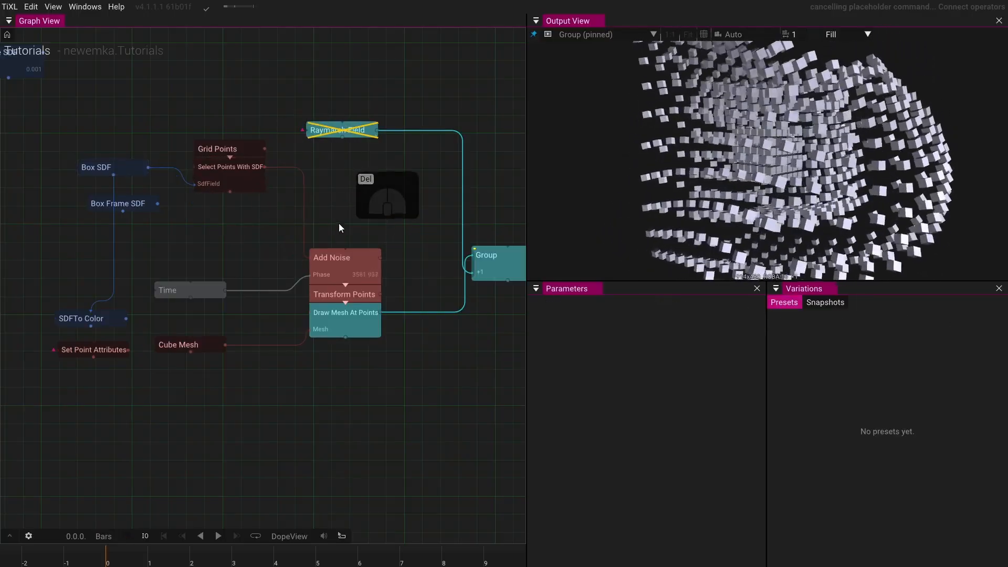
- Insert a MapPointAttributes node between Select Points With SDF and Add Noise and move it aside
double_click(307, 206)
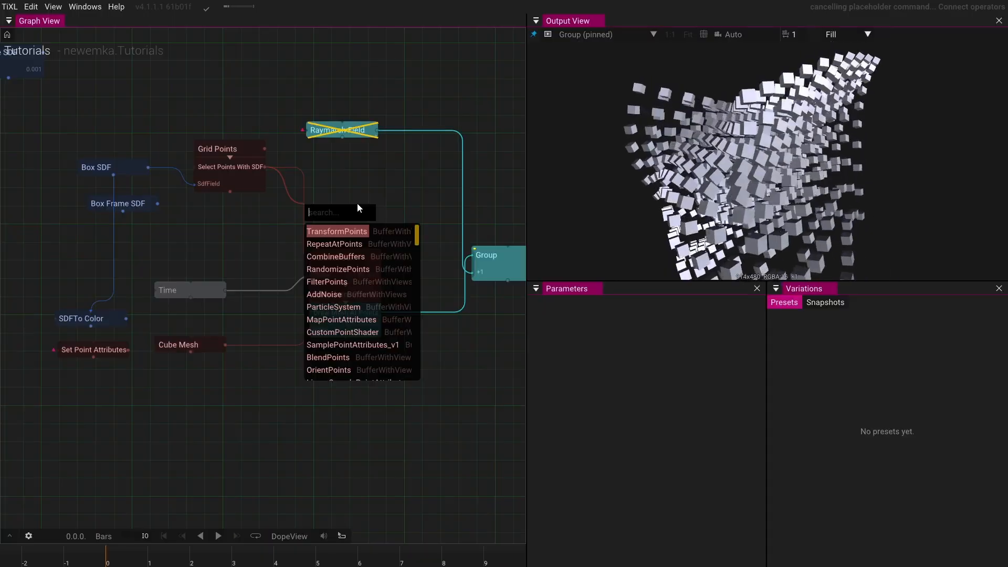
type("a")
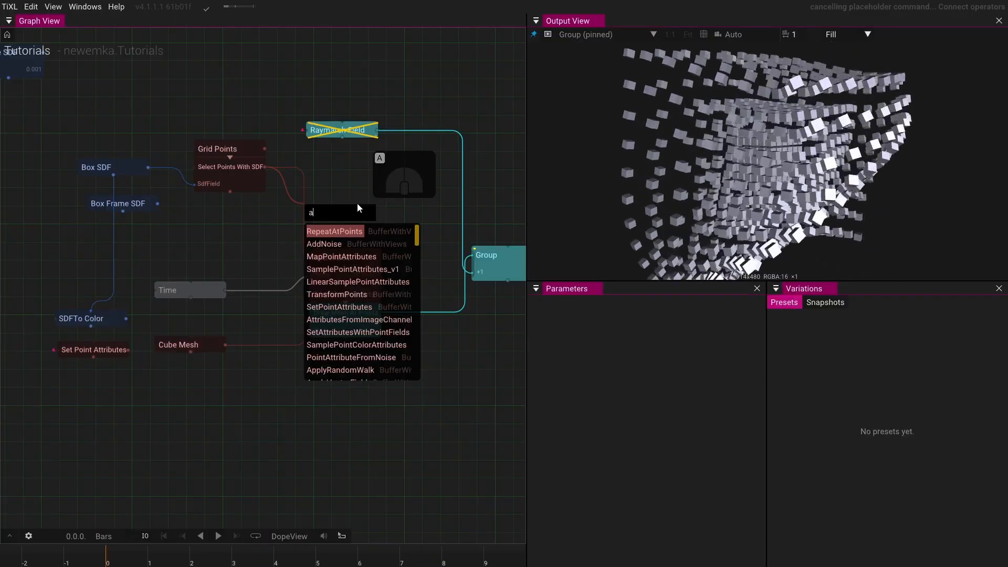
type("ttri")
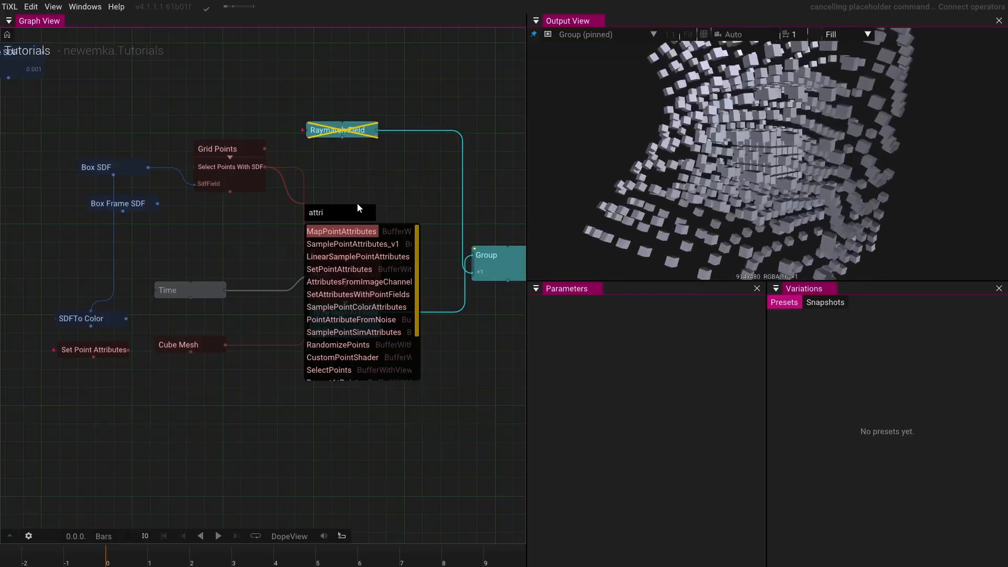
key("Return")
scroll(620, 424, "down", 2)
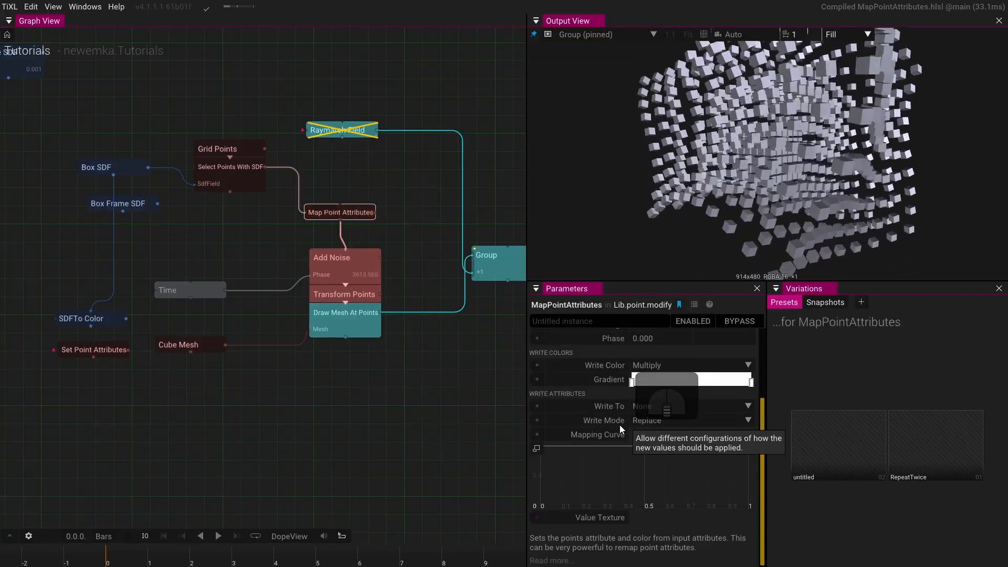
scroll(546, 366, "up", 4)
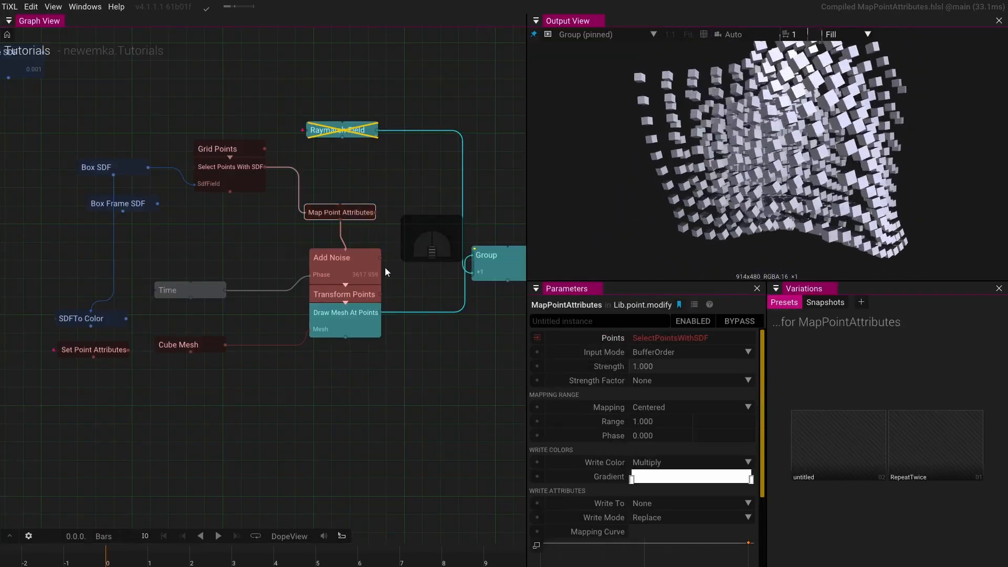
left_click_drag(358, 210, 386, 163)
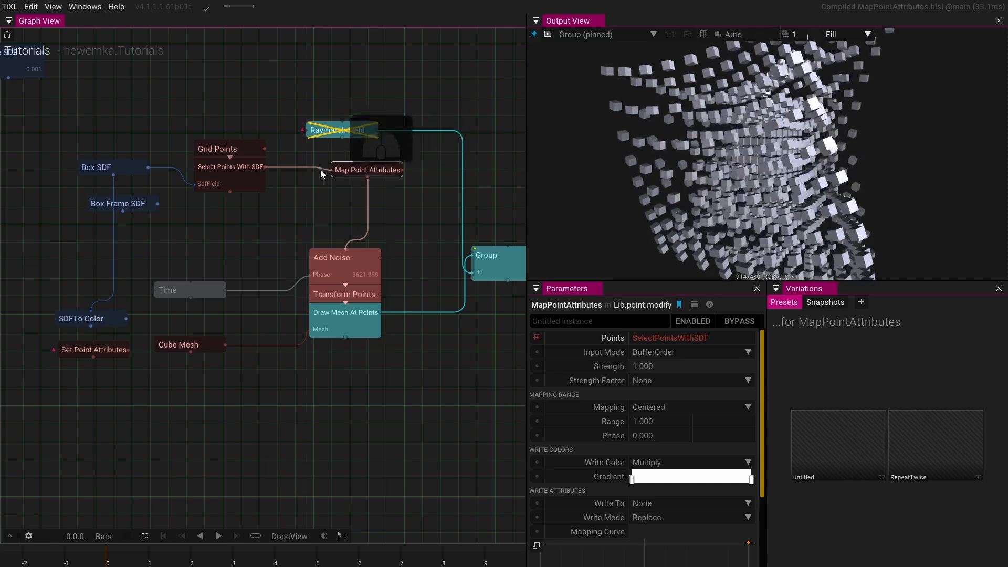
- Add a PointColorWithField node after Select Points With SDF feeding Add Noise, with SDFToColor driving its SdfField
left_click_drag(266, 167, 298, 194)
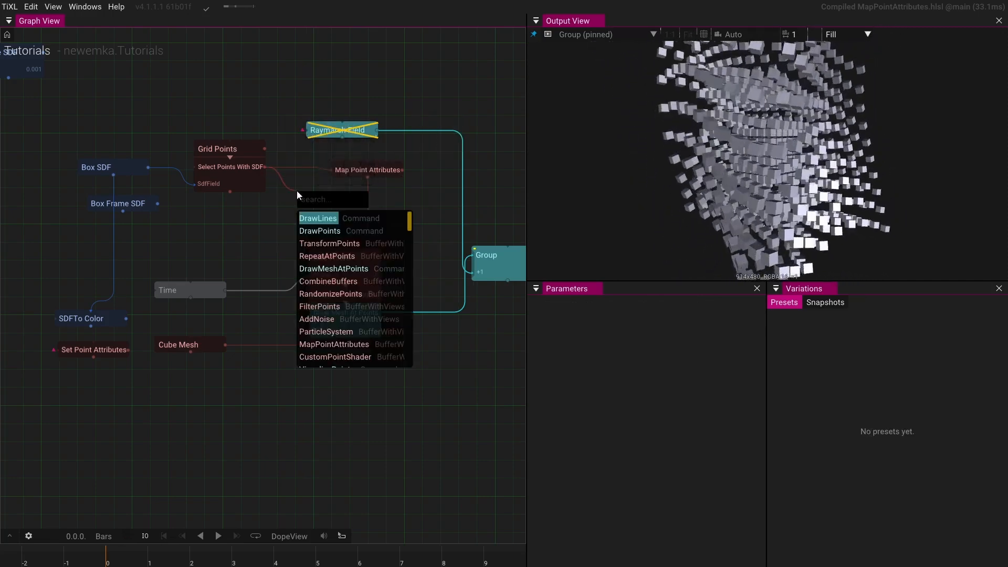
type("color")
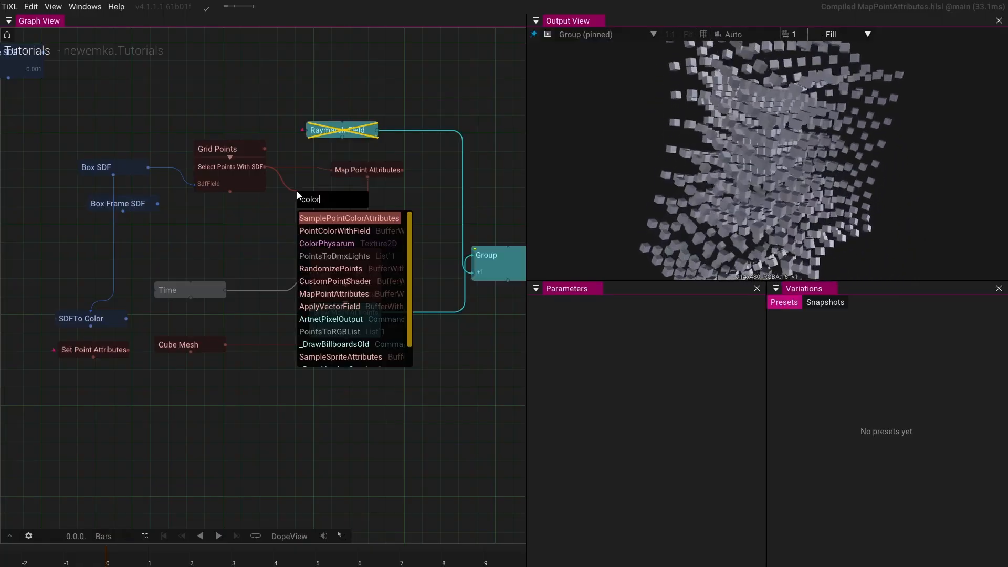
left_click(324, 231)
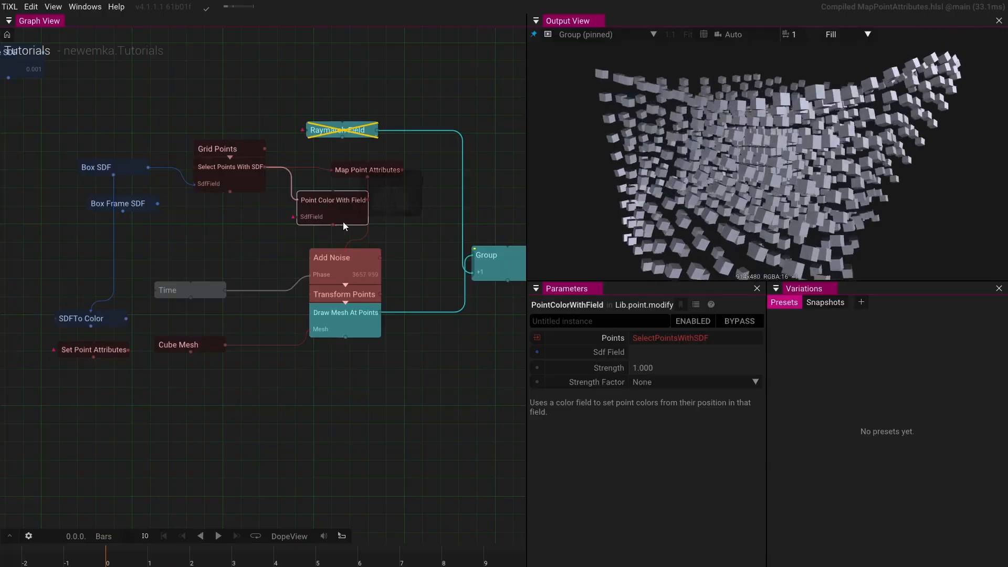
left_click_drag(334, 225, 345, 250)
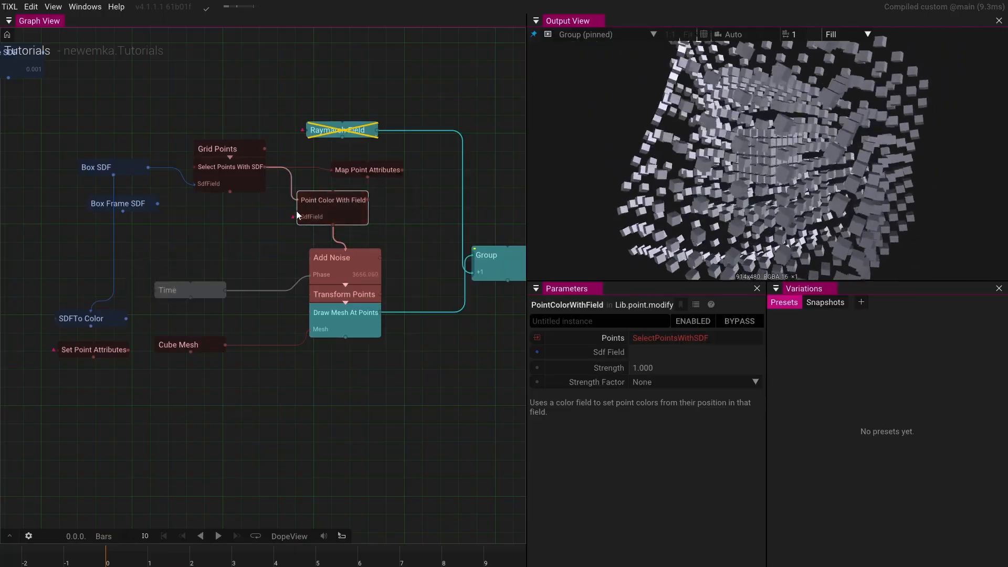
left_click_drag(128, 317, 290, 224)
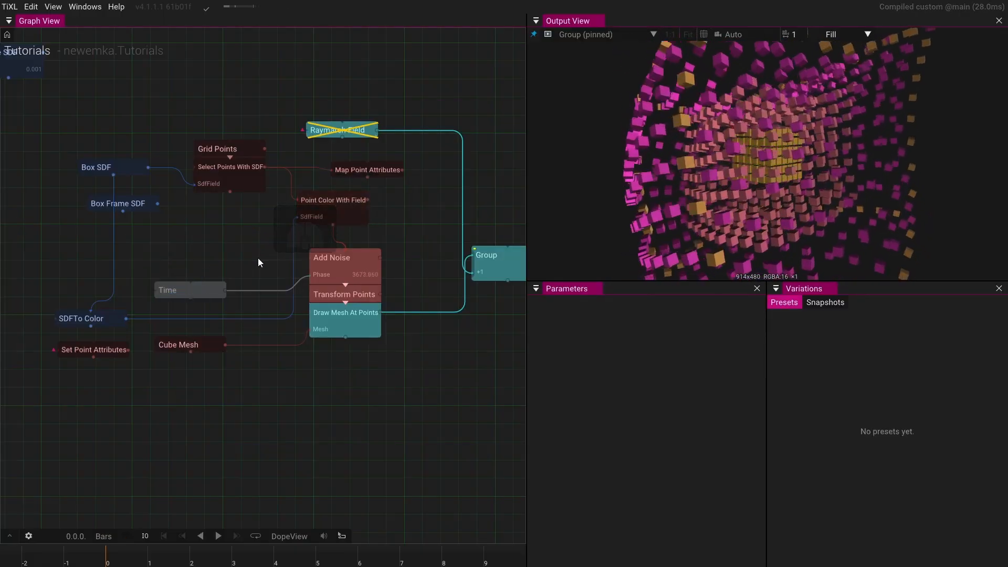
- Try adjusting the SDFToColor node's Range and Offset values, then reset the offset
left_click(90, 318)
left_click(577, 367)
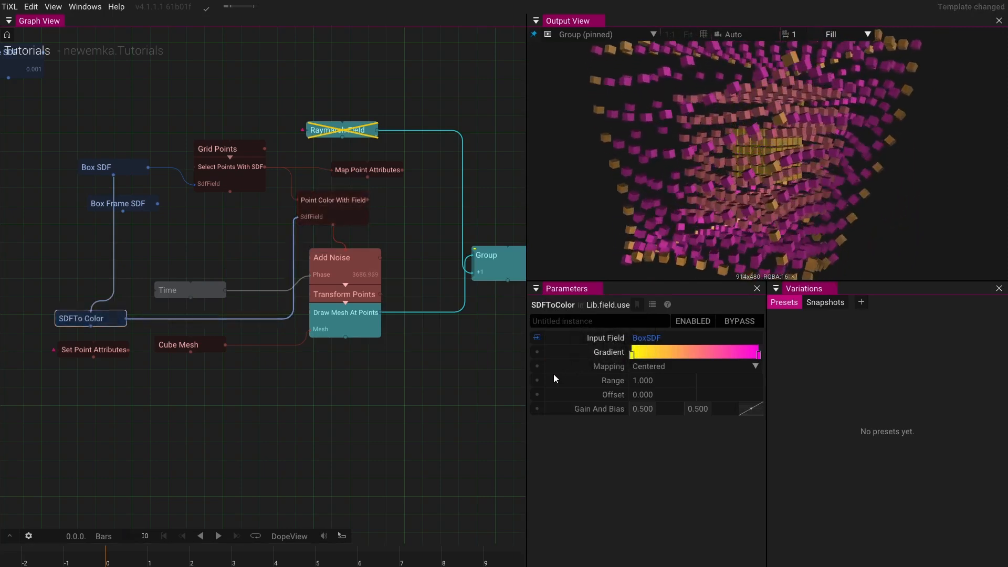
left_click_drag(659, 382, 552, 376)
left_click(600, 381)
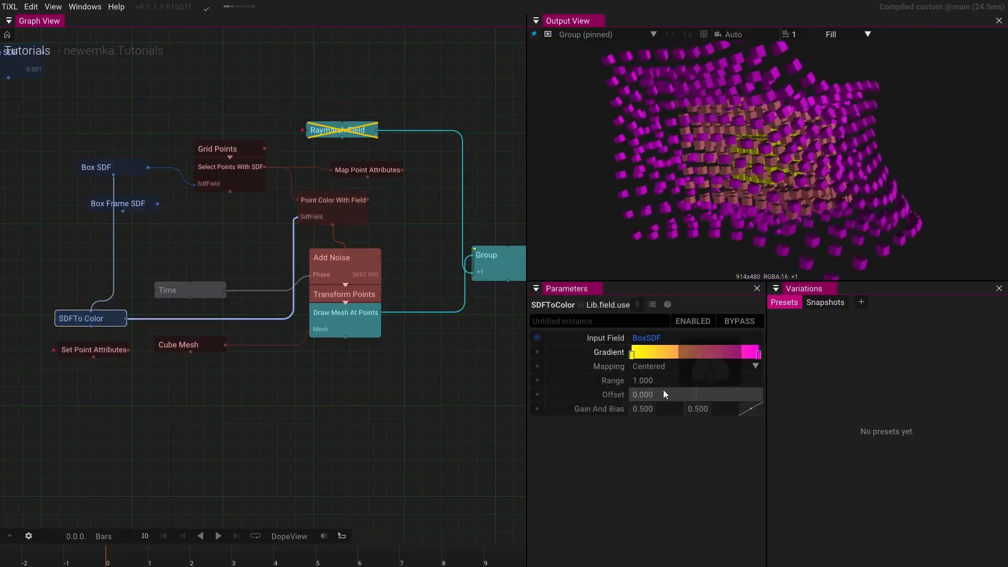
scroll(677, 182, "up", 10)
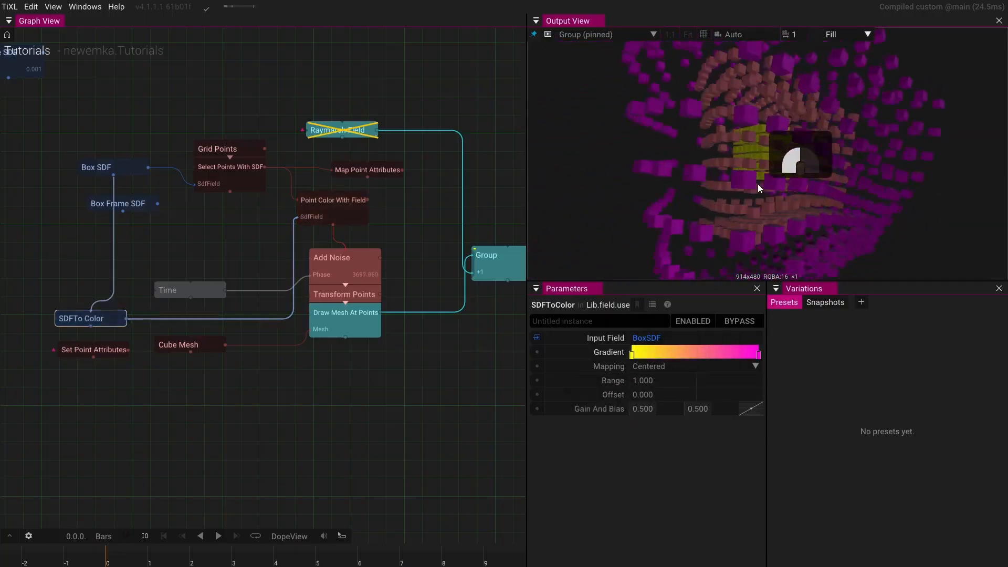
left_click_drag(770, 187, 701, 187)
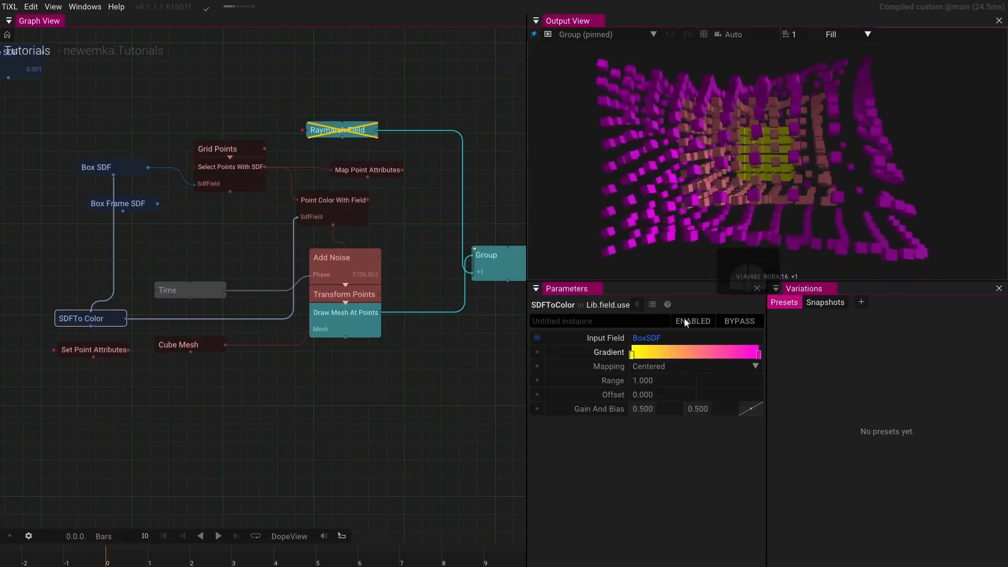
left_click_drag(647, 379, 709, 357)
left_click(588, 383)
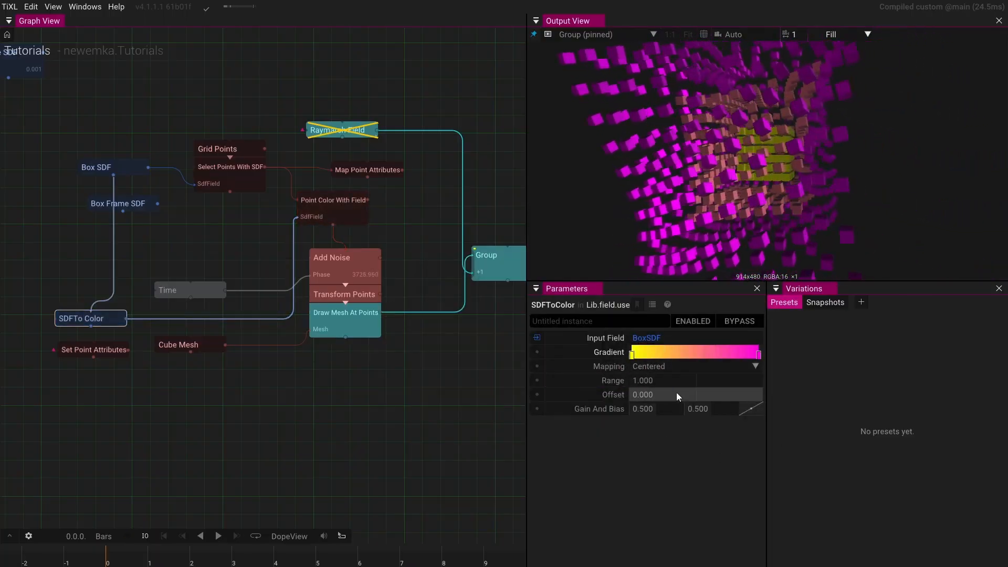
left_click_drag(676, 395, 806, 358)
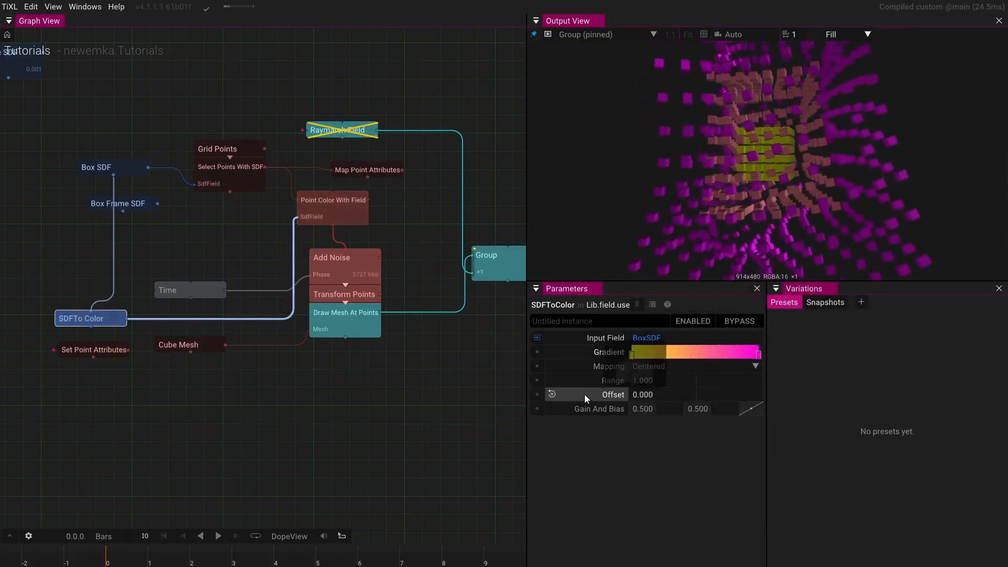
left_click(585, 395)
- Set the SDFToColor gradient's interpolation to Hold
left_click_drag(764, 260, 779, 228)
scroll(782, 224, "up", 10)
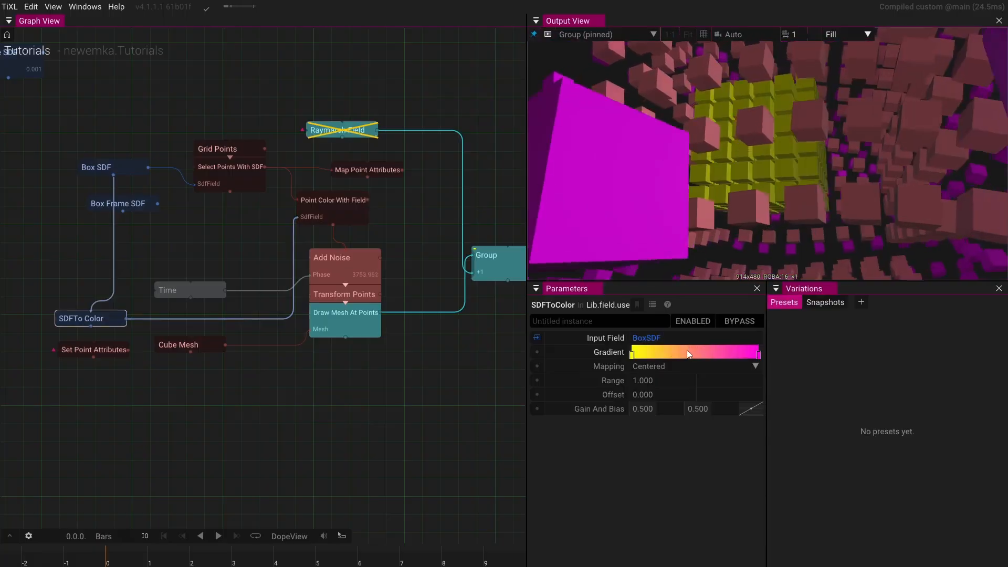
right_click(693, 355)
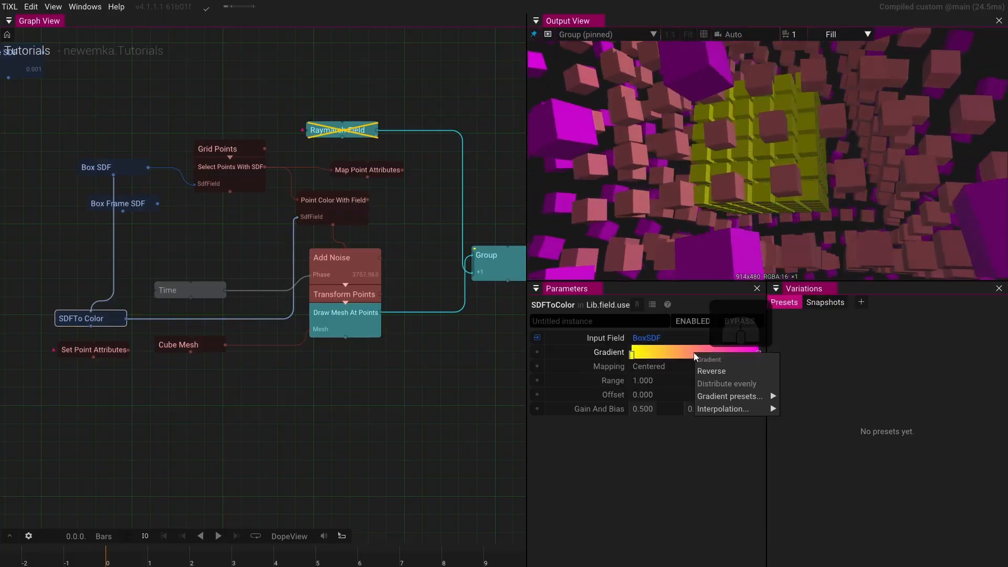
mouse_move(707, 408)
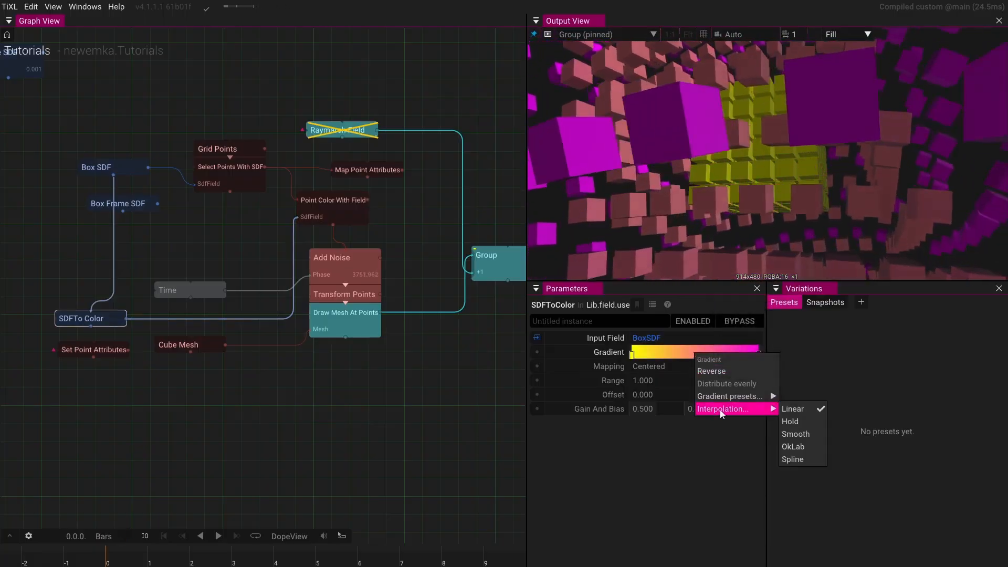
left_click(795, 421)
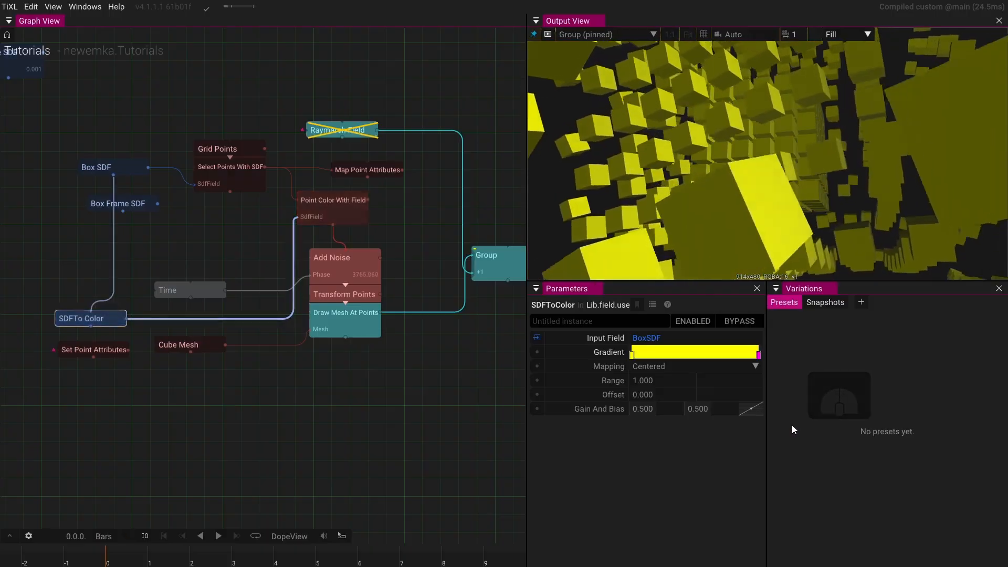
- Add a blue stop to the SDFToColor gradient and position it near the middle of the gradient
scroll(767, 186, "down", 5)
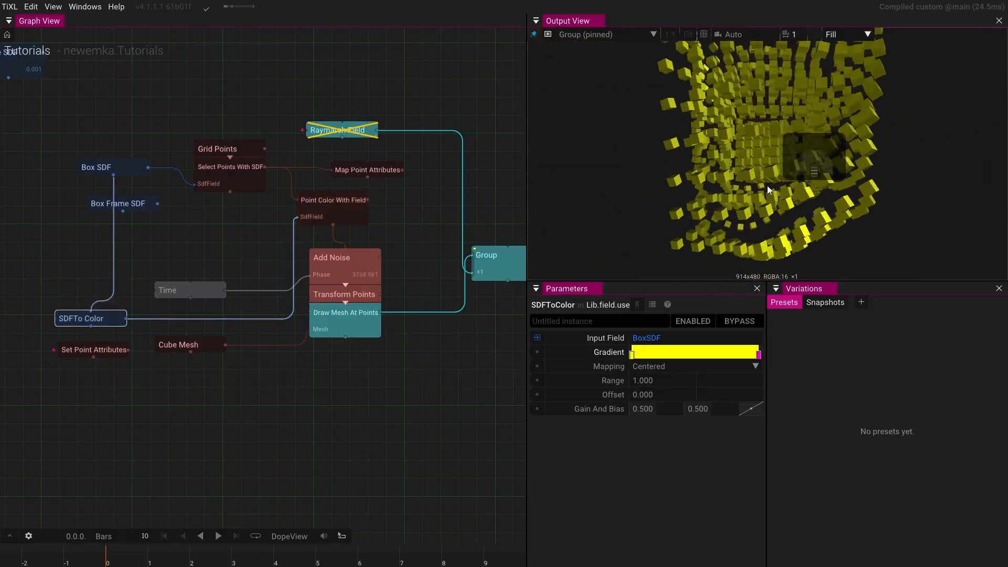
left_click_drag(759, 354, 748, 359)
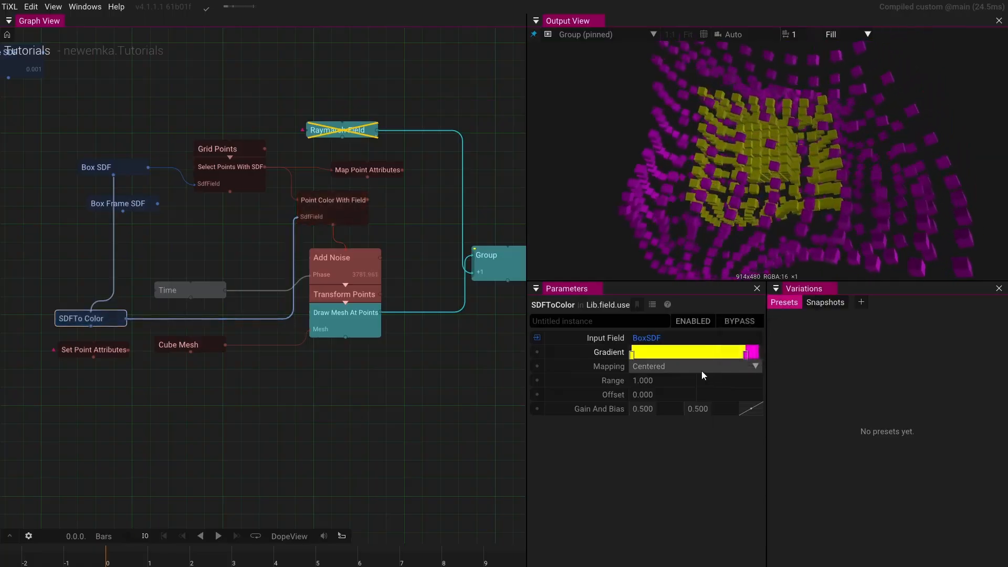
left_click(727, 357)
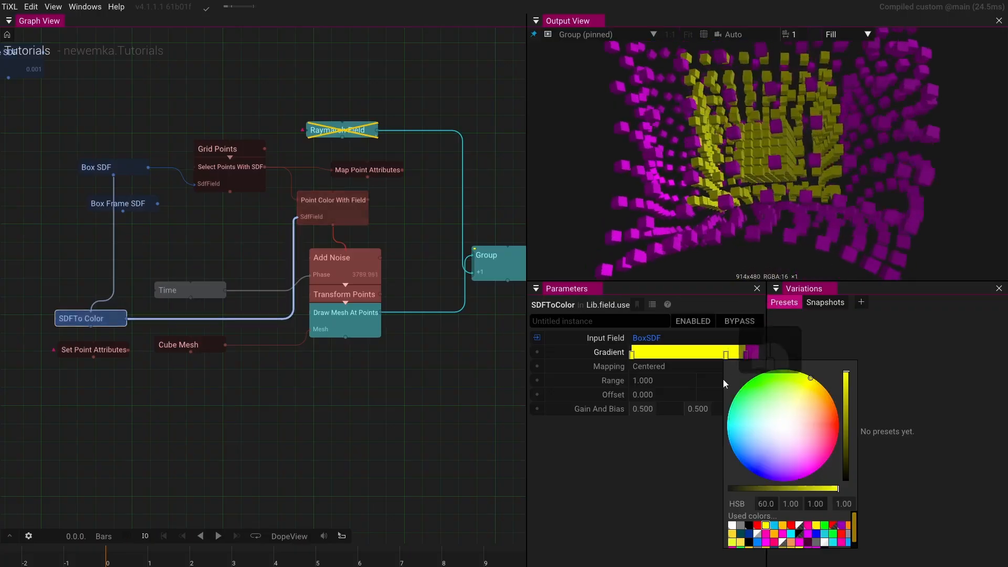
left_click_drag(804, 433, 710, 446)
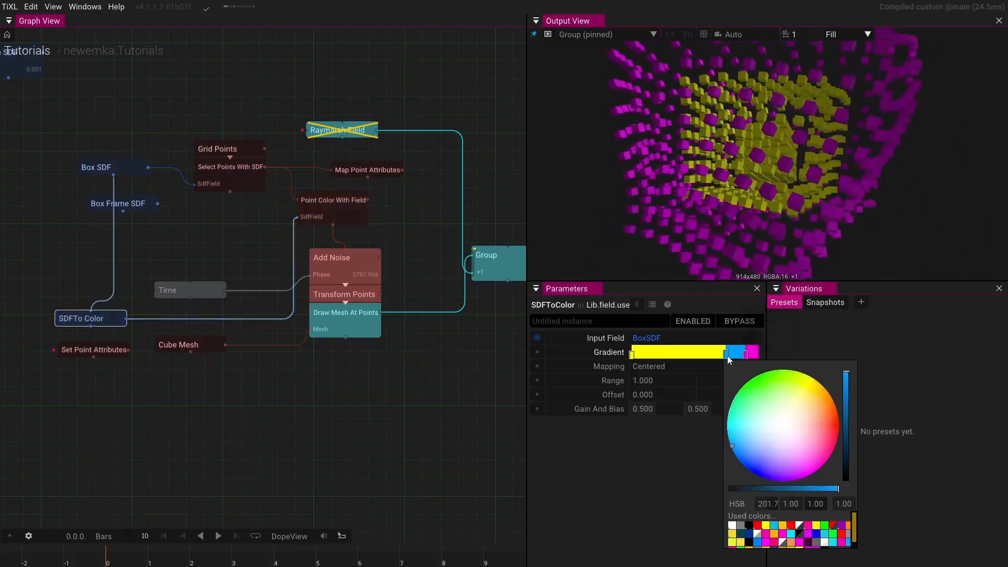
left_click_drag(726, 355, 696, 355)
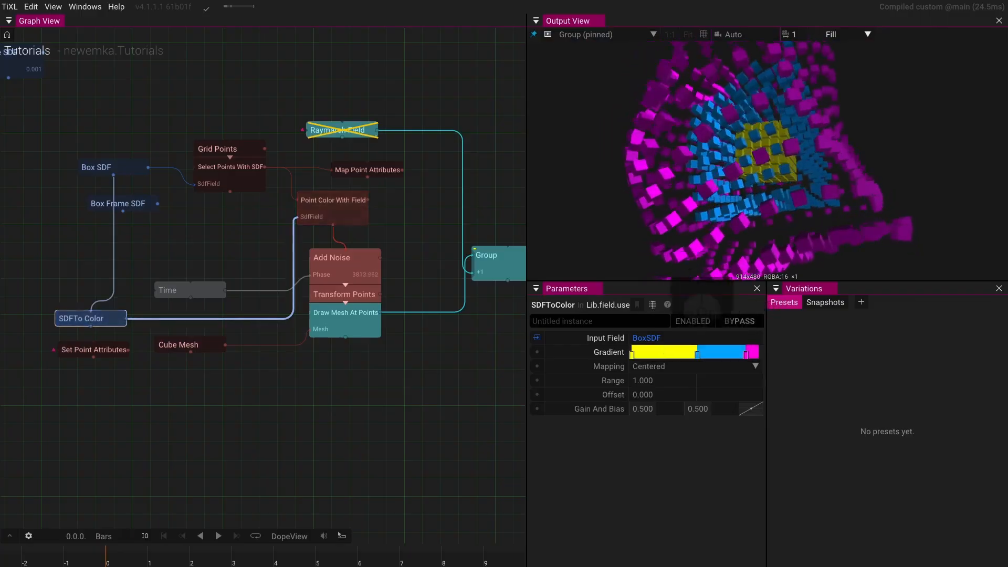
- Set the Box SDF's uniform scale to 10.5
left_click_drag(704, 195, 657, 247)
scroll(752, 241, "up", 4)
scroll(857, 179, "down", 4)
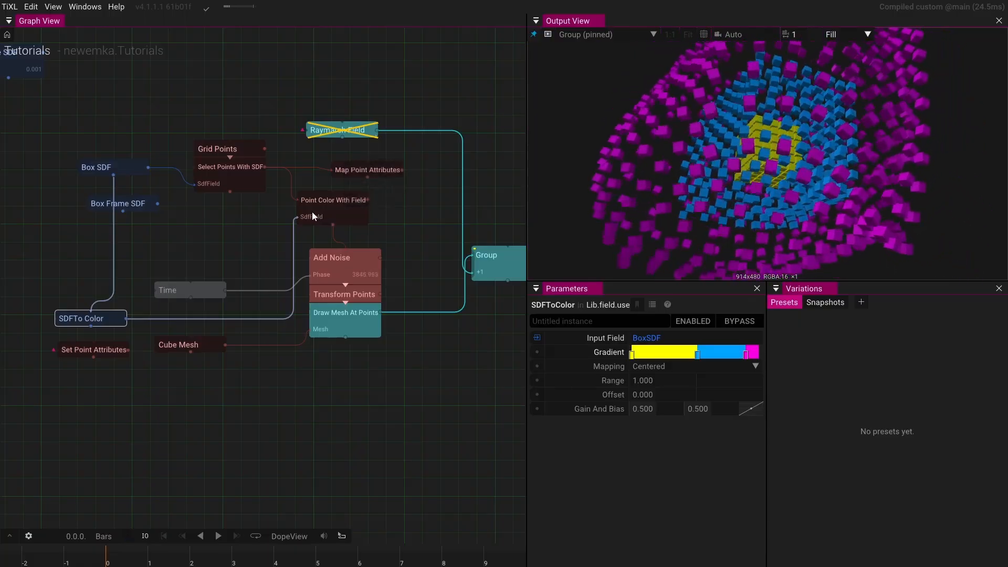
left_click(121, 173)
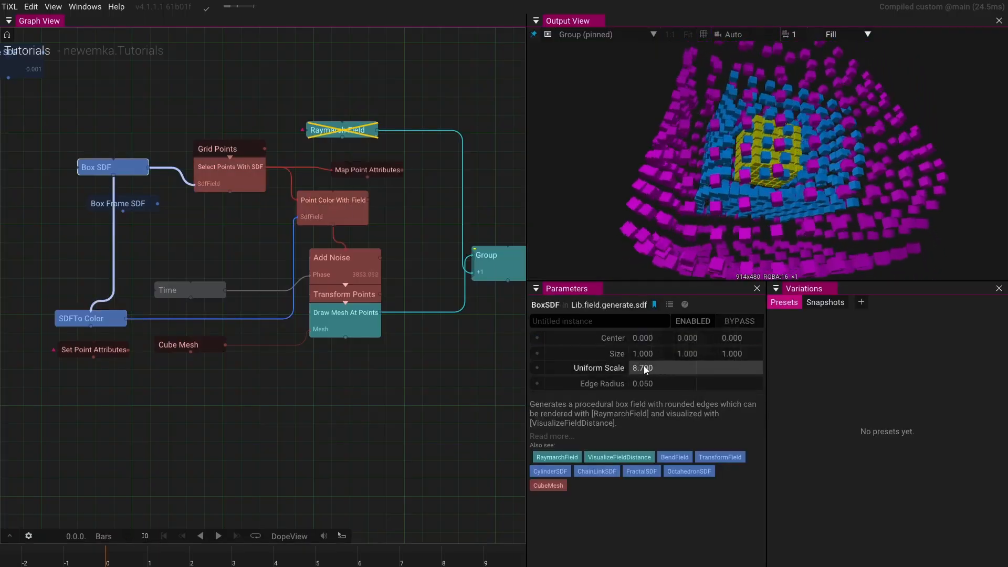
left_click_drag(644, 365, 677, 310)
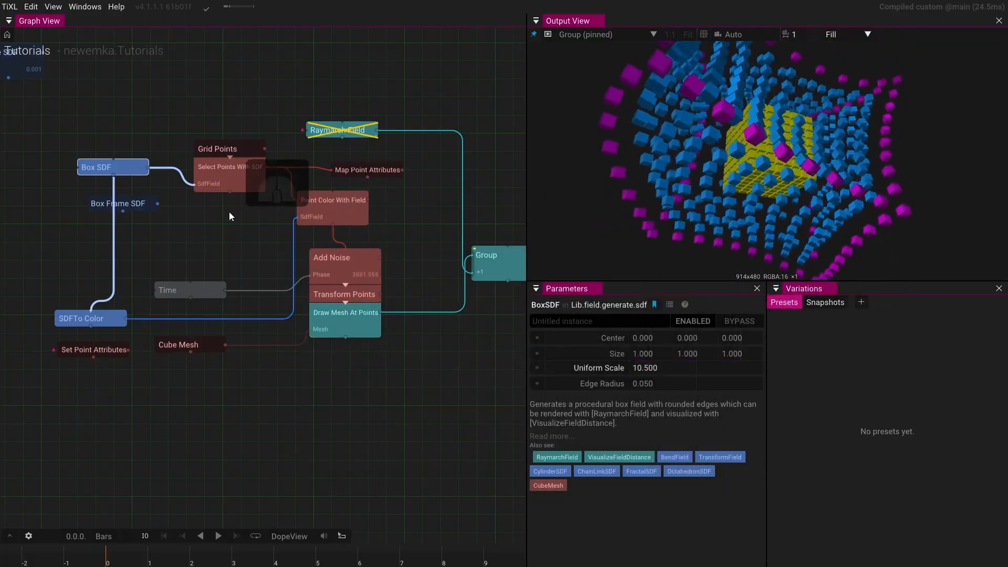
- Switch the SDFToColor gradient's interpolation to Linear
left_click(112, 323)
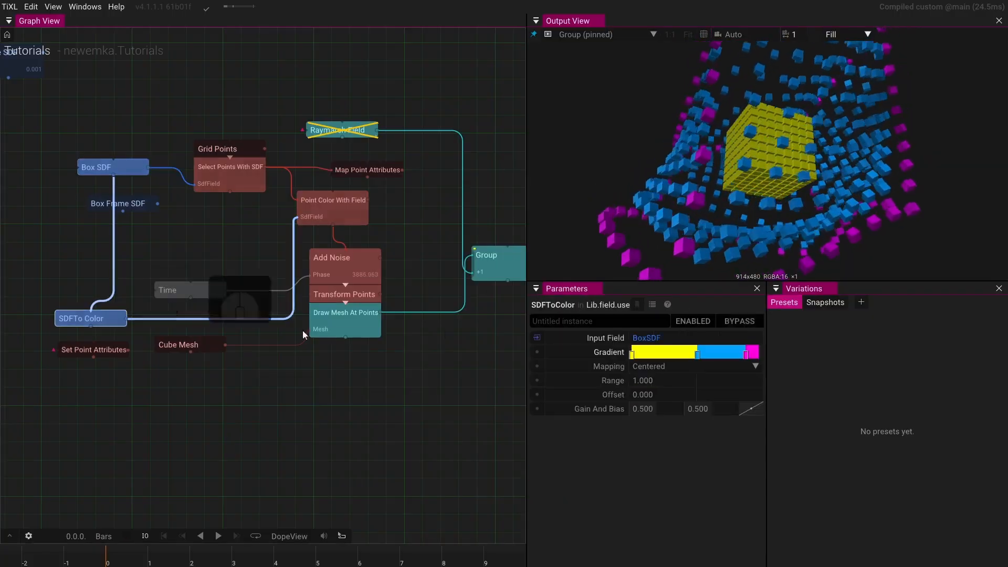
right_click(658, 356)
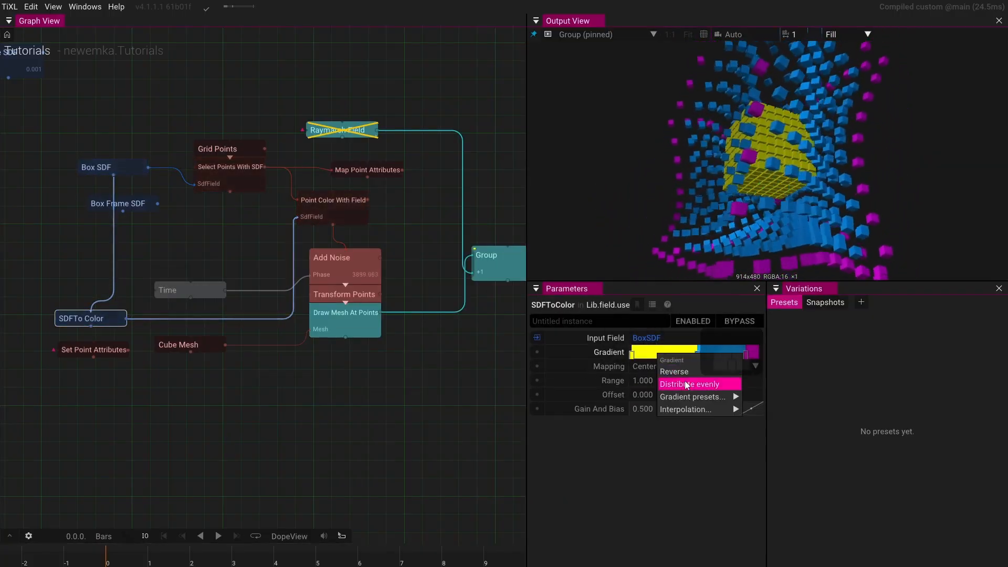
mouse_move(677, 410)
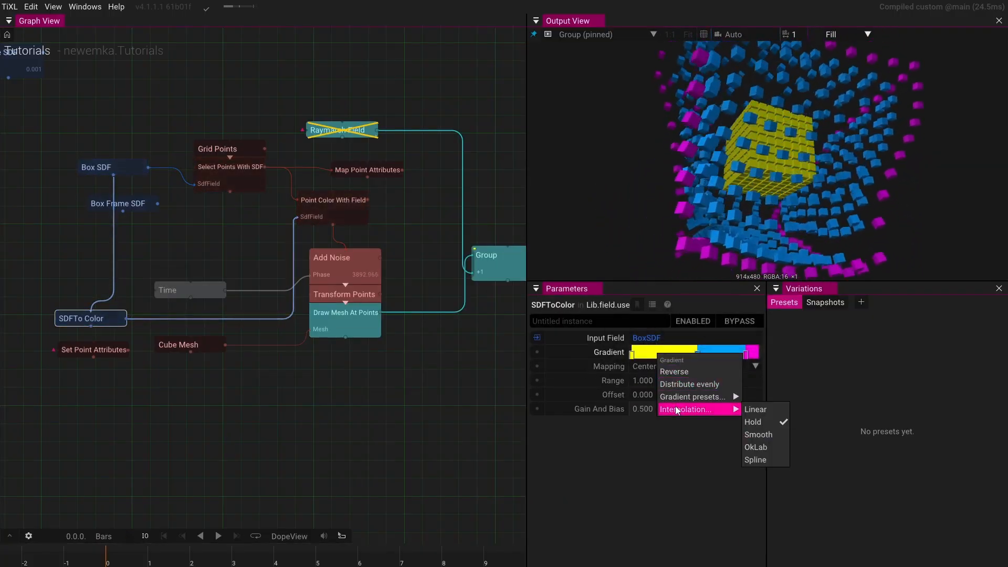
left_click(756, 410)
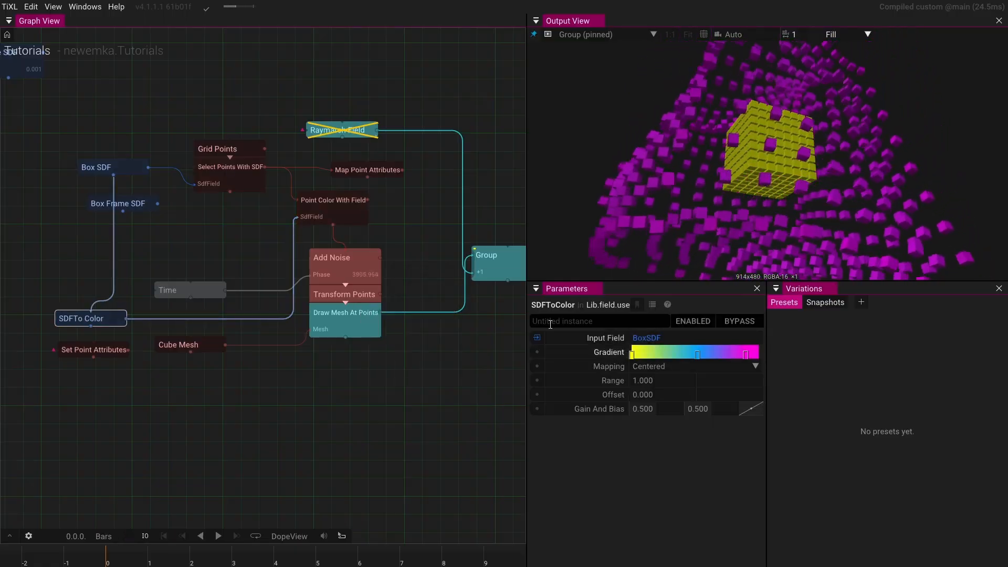
- Make the gradient's middle stop white with a brightness of about 5
left_click(698, 354)
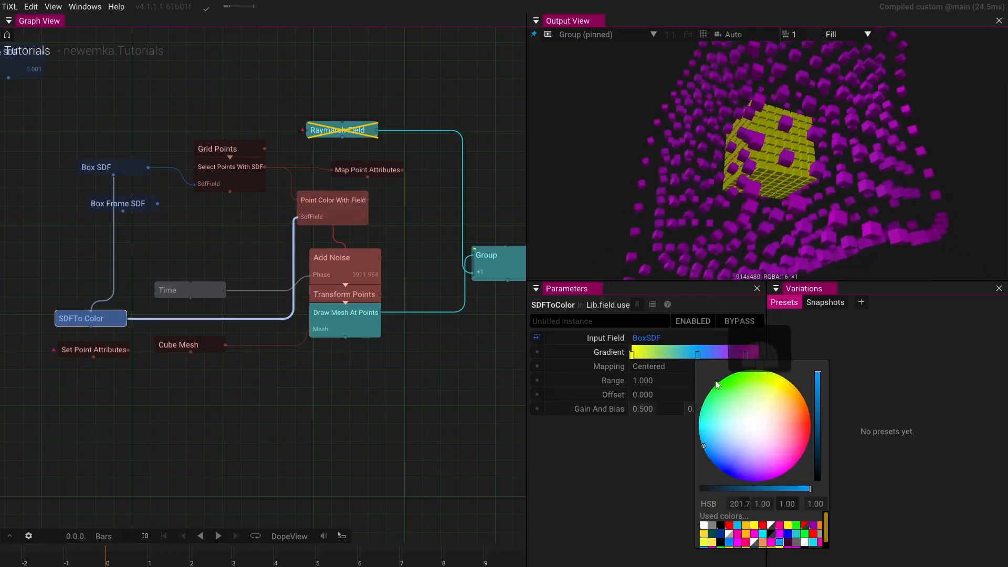
left_click(756, 424)
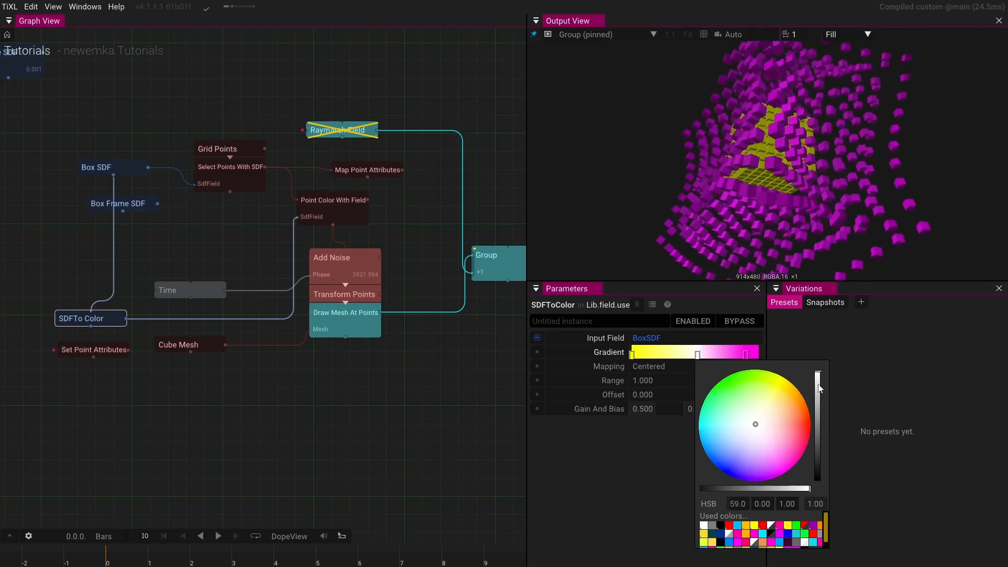
left_click_drag(819, 388, 817, 293)
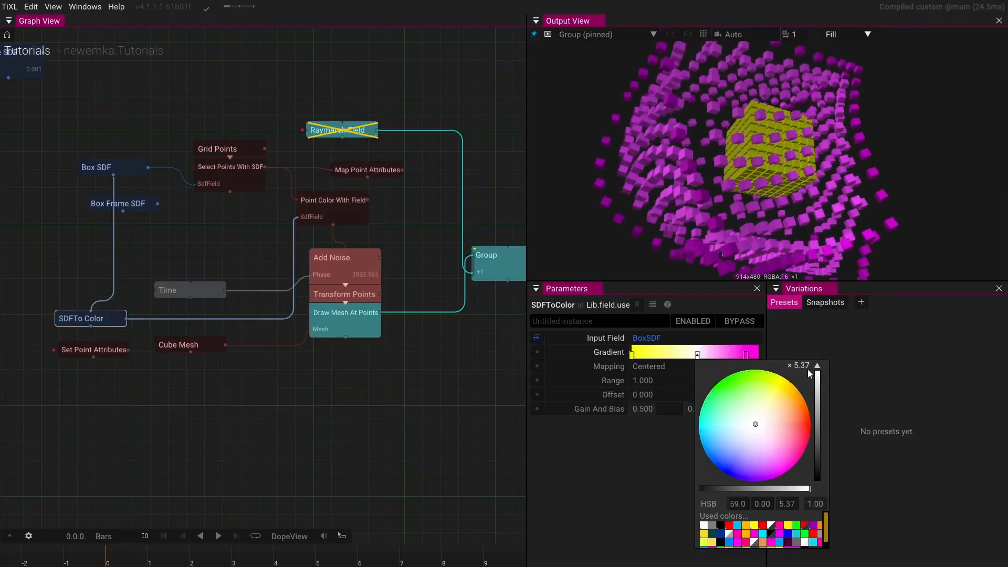
left_click_drag(817, 373, 820, 294)
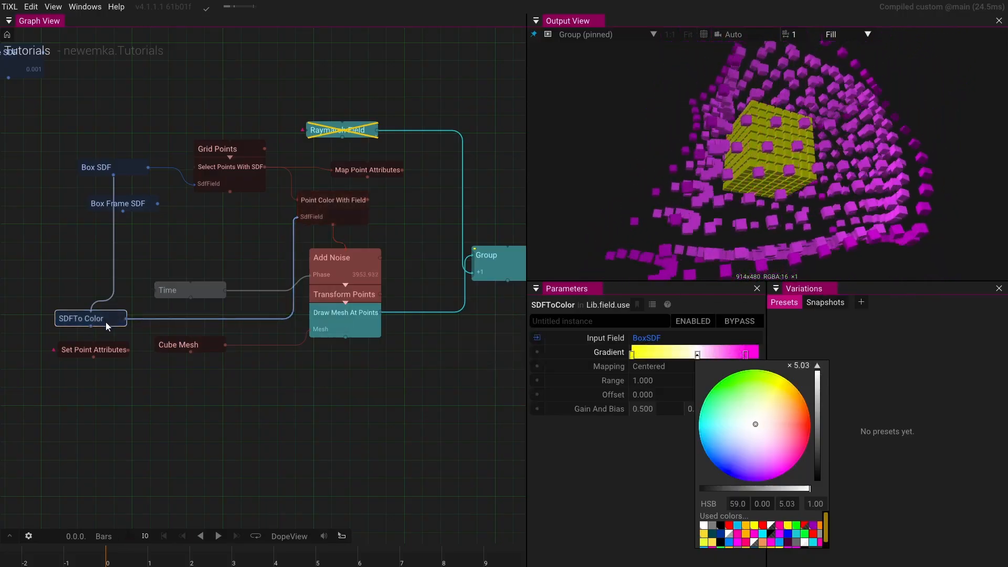
- Set the Box SDF's uniform scale to 12.8
left_click(135, 187)
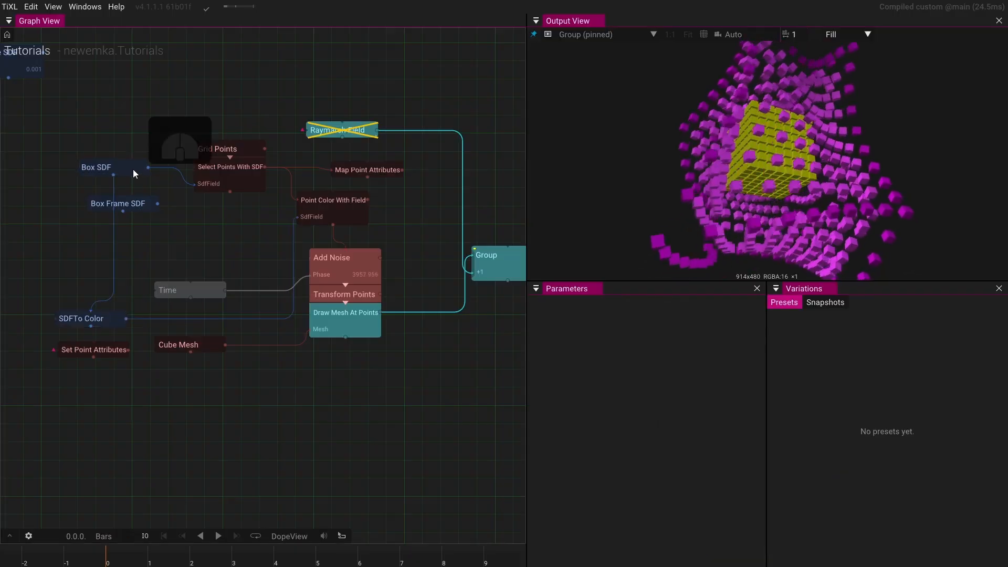
left_click(133, 172)
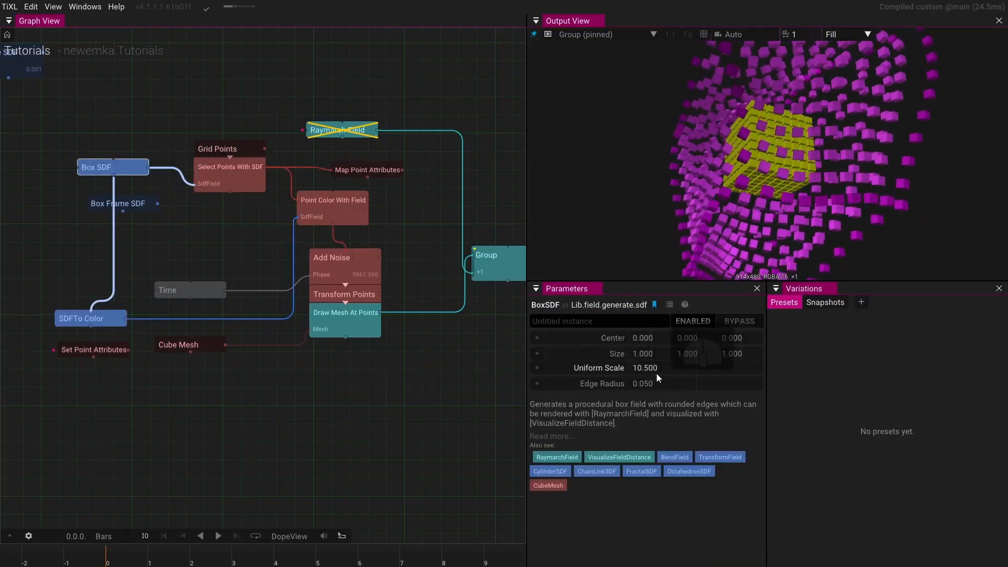
left_click_drag(661, 367, 774, 323)
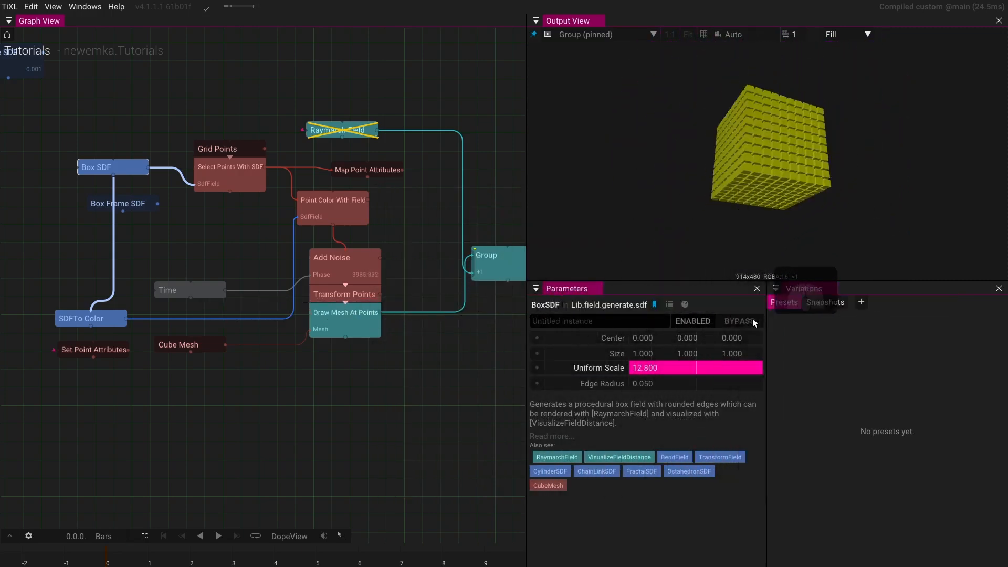
- Feed the Group output into a new Camera node and append a RenderTarget after it
left_click_drag(490, 328, 389, 329)
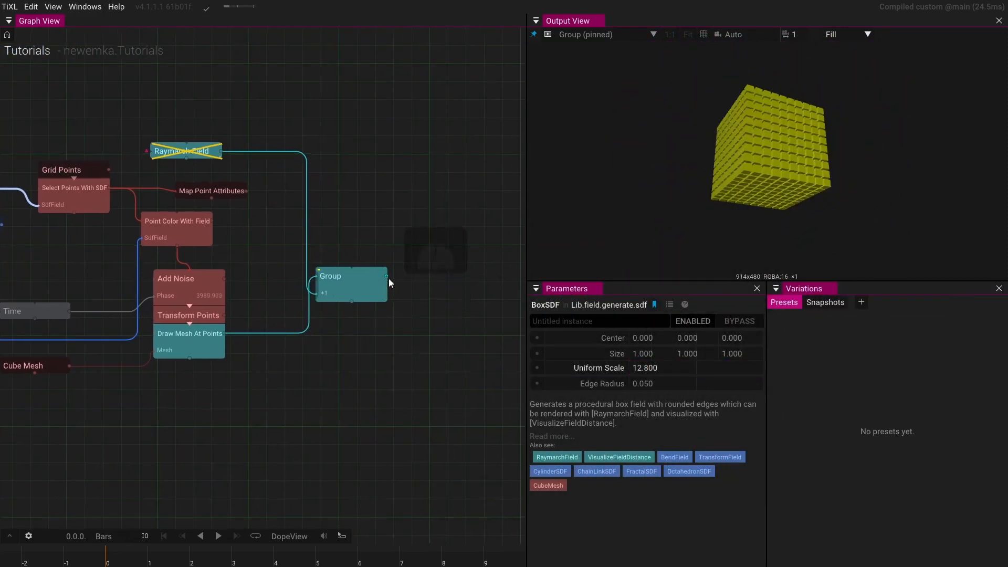
left_click_drag(387, 277, 420, 338)
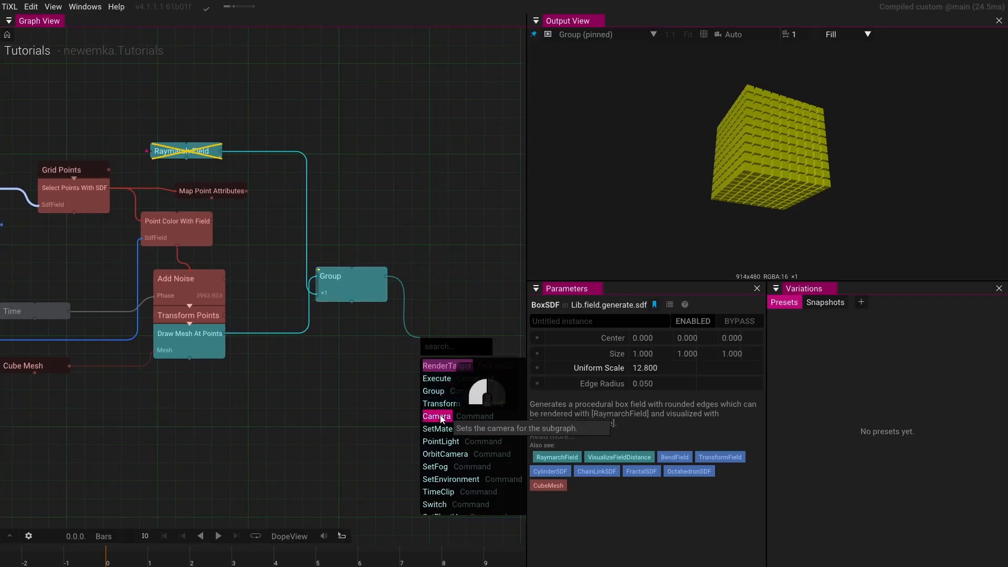
left_click(441, 418)
key("Tab")
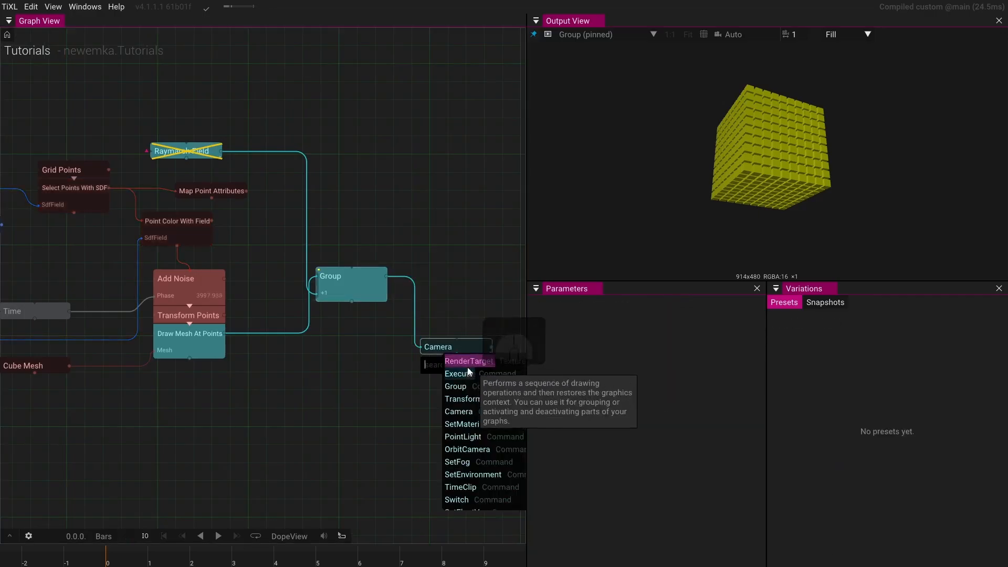
left_click(465, 365)
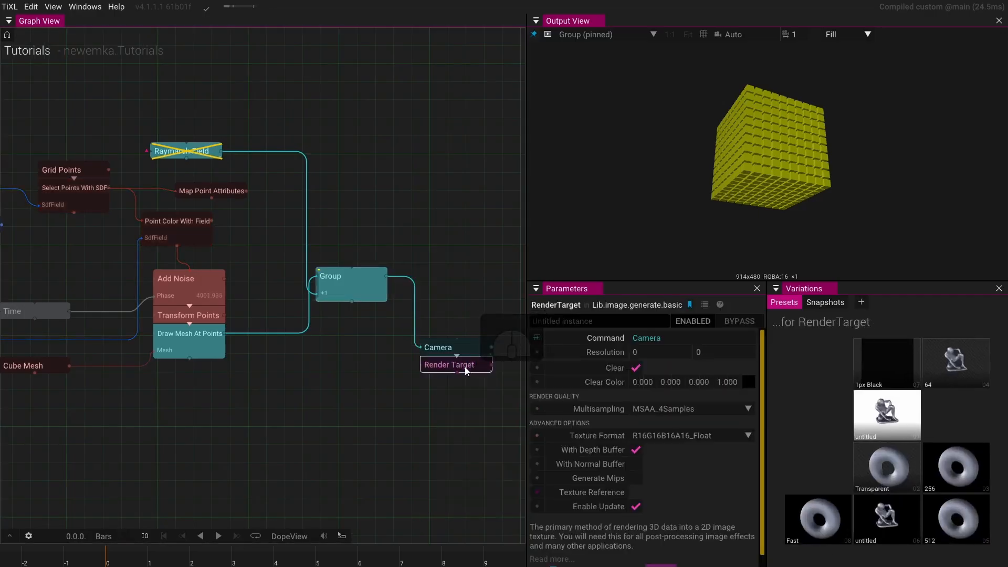
- Set the Camera's position Z to 33
left_click(467, 346)
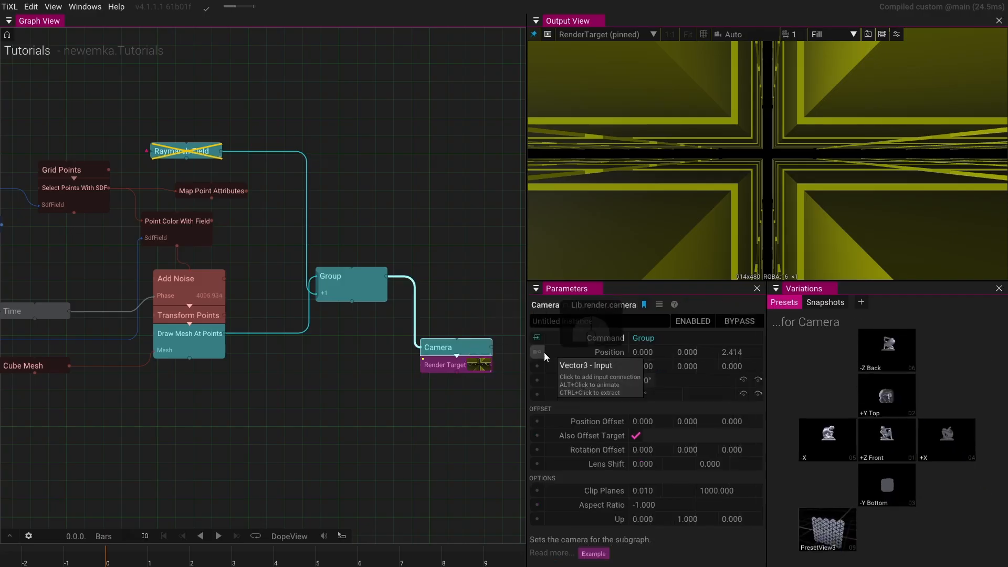
left_click_drag(739, 353, 1000, 226)
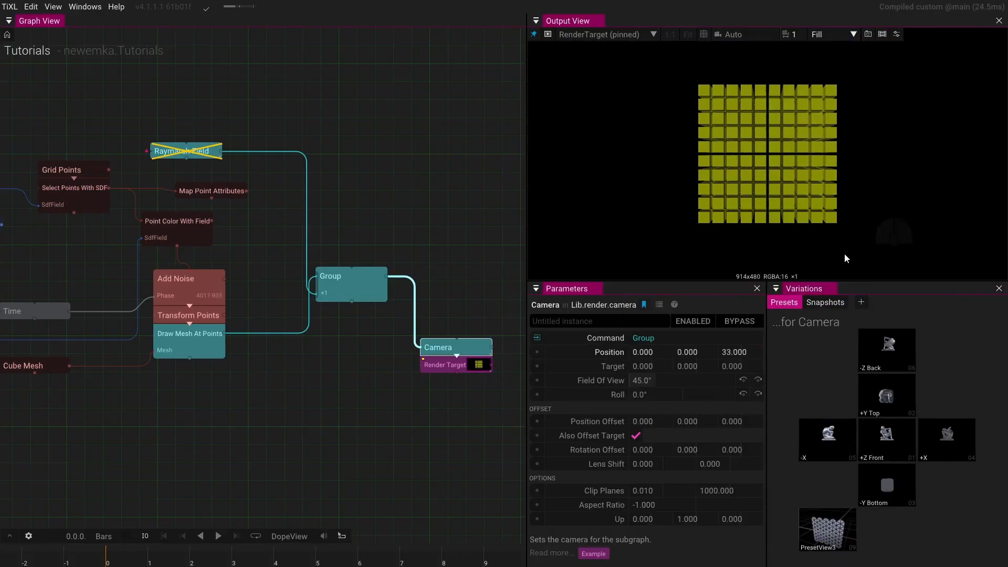
- Switch the output view to steer the Camera node and frame the scene
left_click(745, 33)
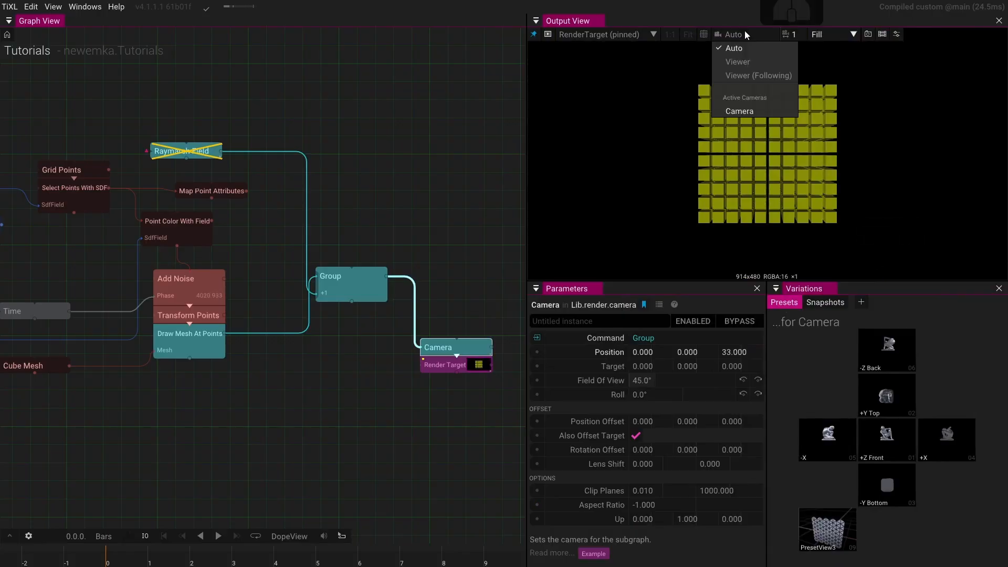
left_click(741, 109)
left_click_drag(741, 108, 783, 169)
key("f")
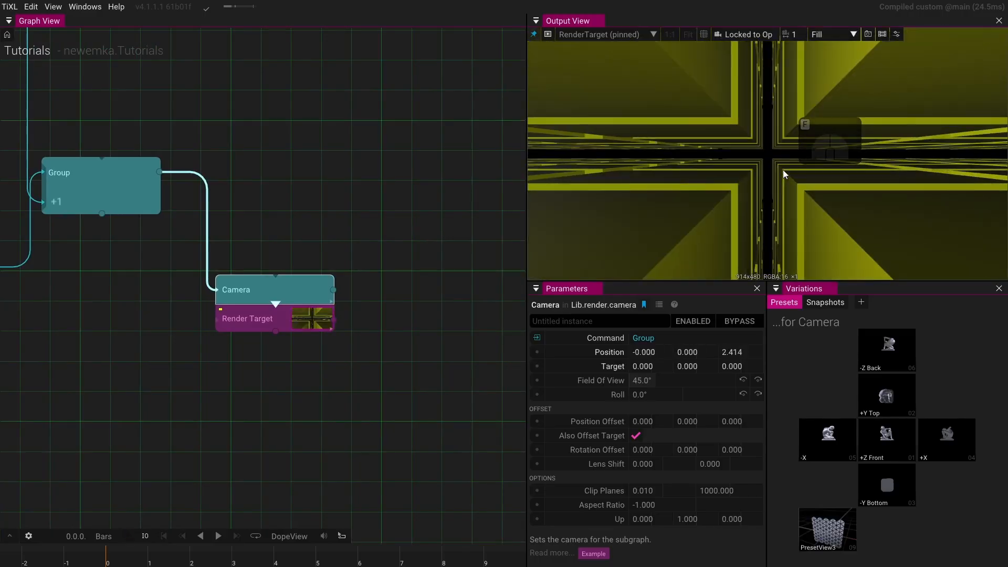
- Orbit and zoom the Camera in the output view to show the cube of points from a diagonal angle
scroll(782, 169, "down", 10)
left_click_drag(773, 168, 813, 137)
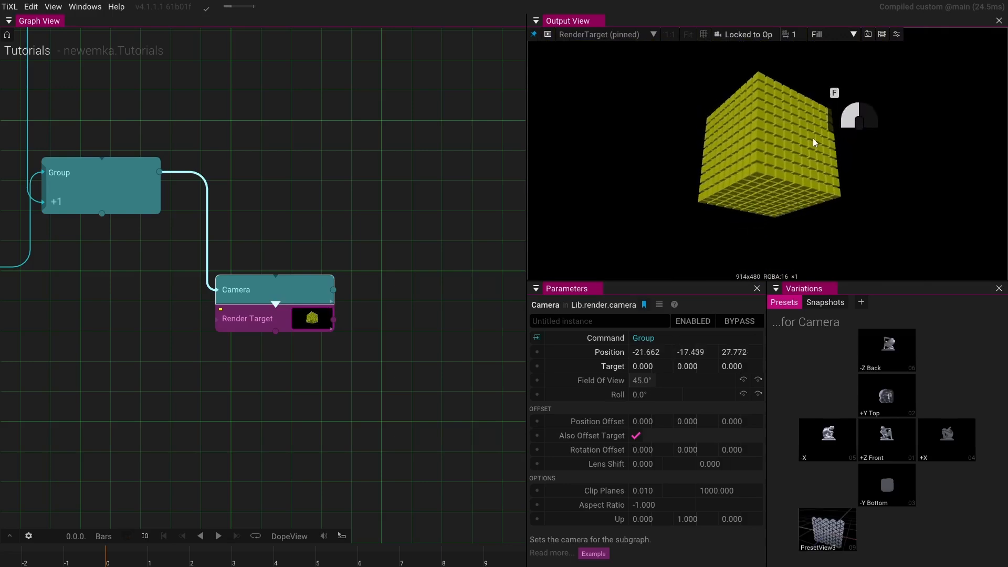
key("f")
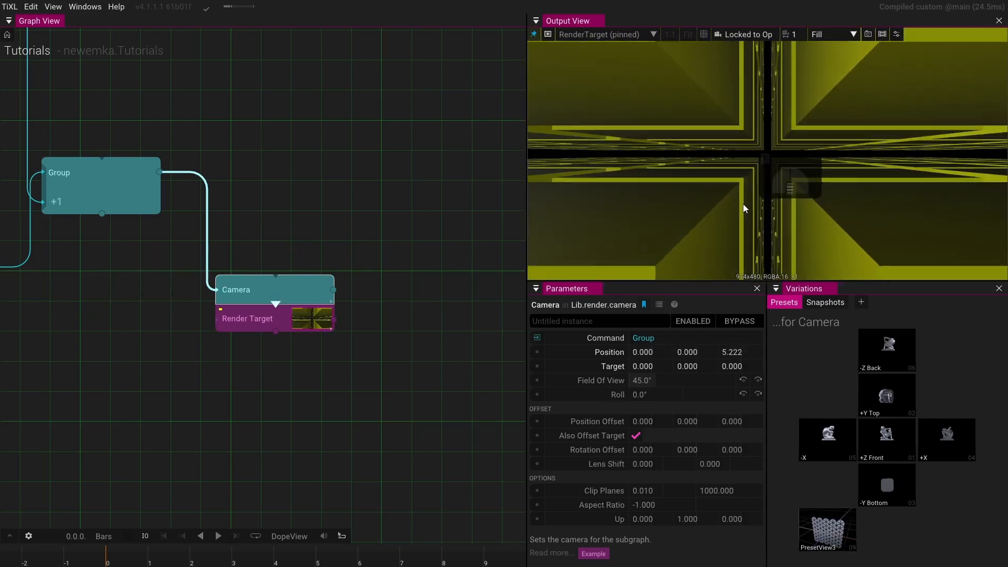
scroll(742, 203, "down", 4)
left_click_drag(746, 200, 786, 182)
scroll(754, 206, "down", 4)
scroll(786, 182, "down", 3)
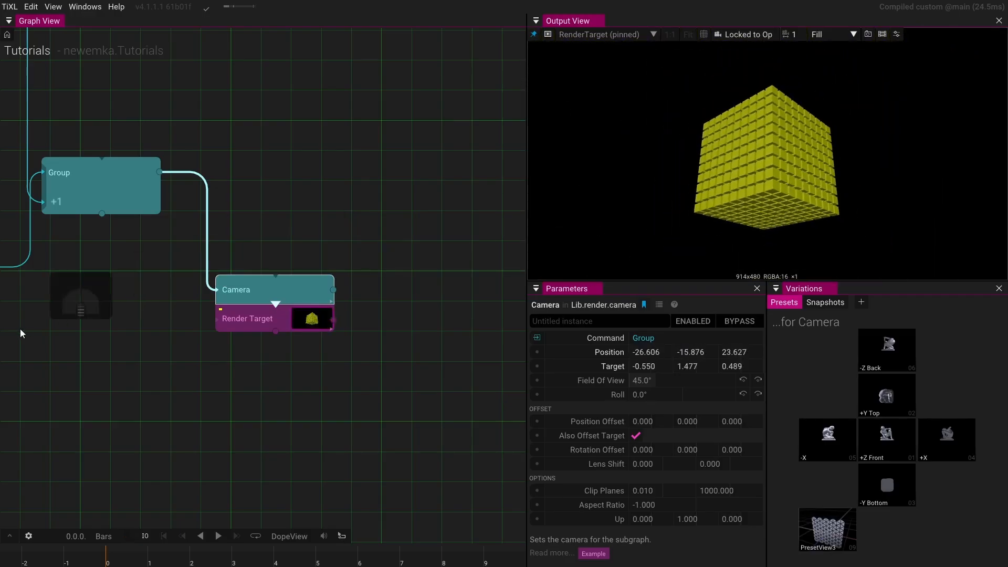
- Set the Box SDF's uniform scale to 12.5
left_click_drag(23, 333, 367, 389)
scroll(363, 312, "down", 2)
scroll(364, 313, "down", 2)
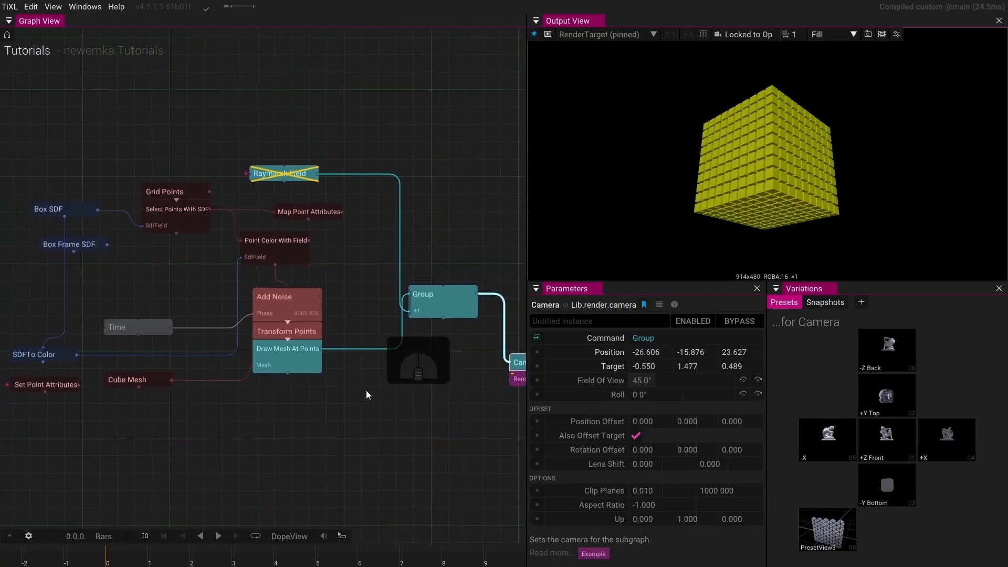
left_click(81, 209)
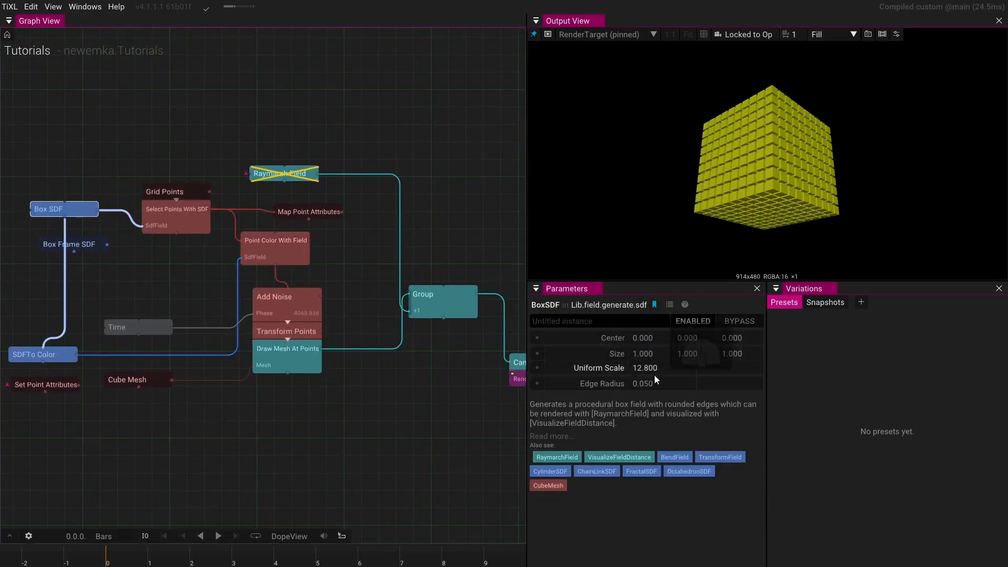
left_click(539, 370)
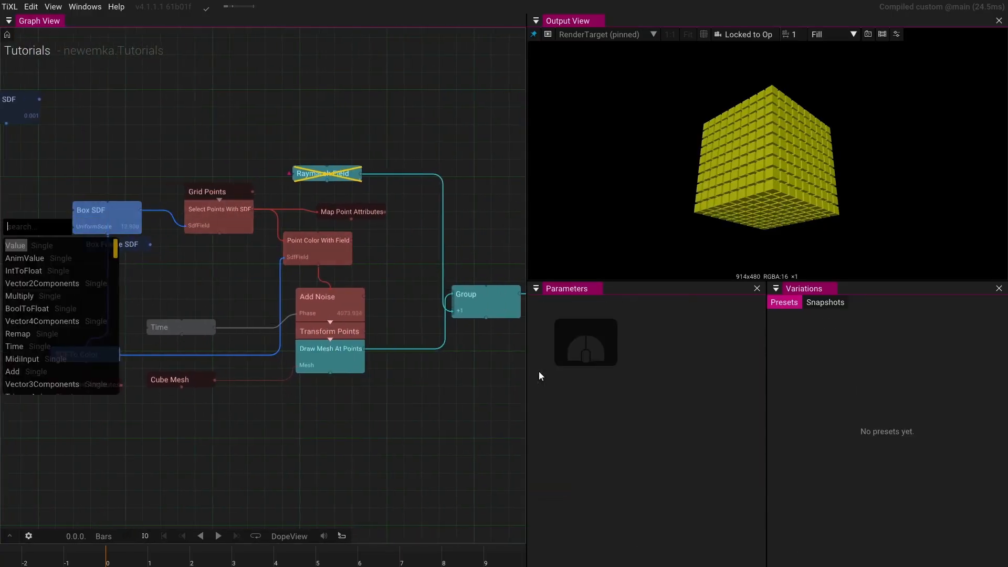
left_click(131, 231)
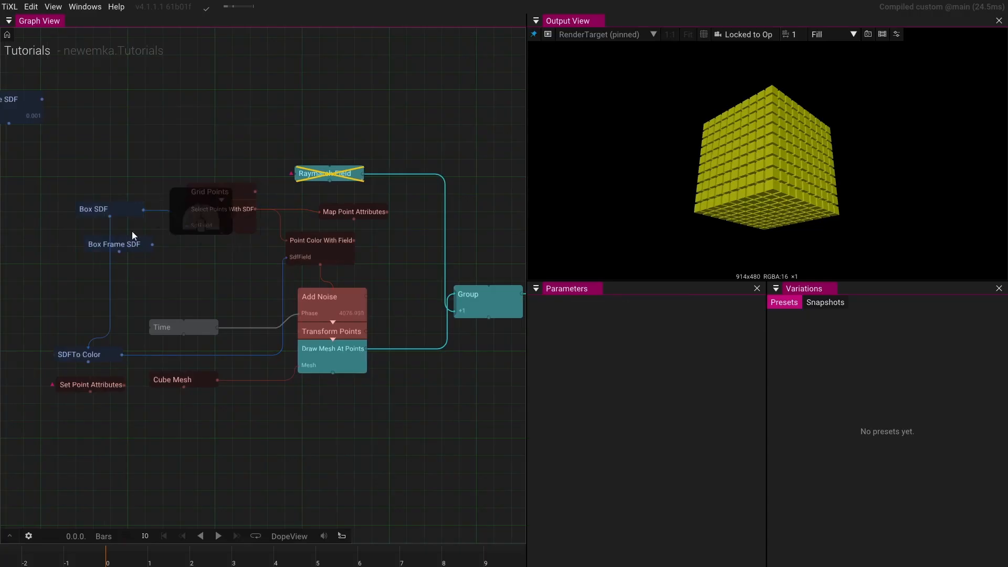
left_click(111, 211)
left_click_drag(625, 361, 369, 298)
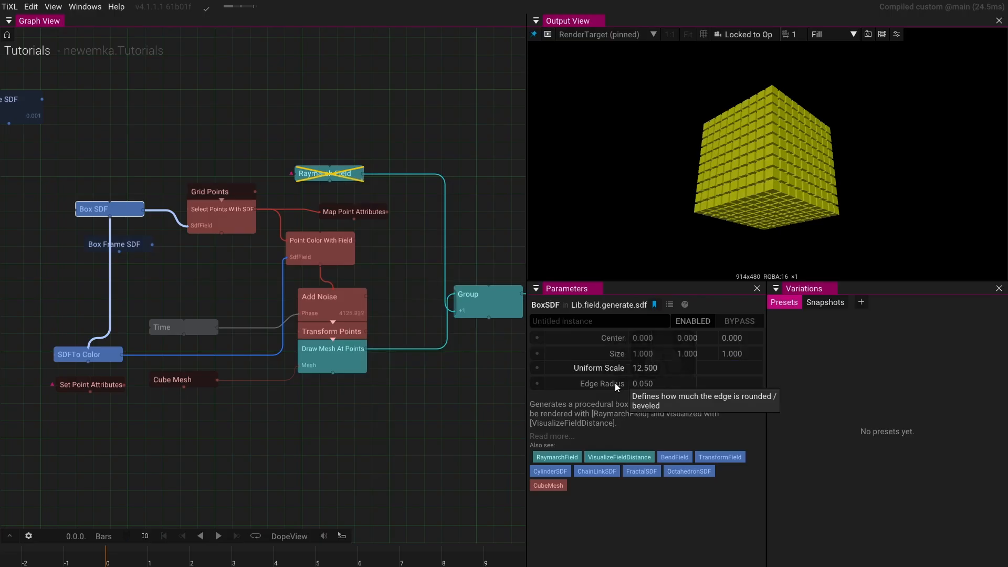
- Connect a new AnimValue operator to the Box SDF's uniform scale input
left_click(543, 369)
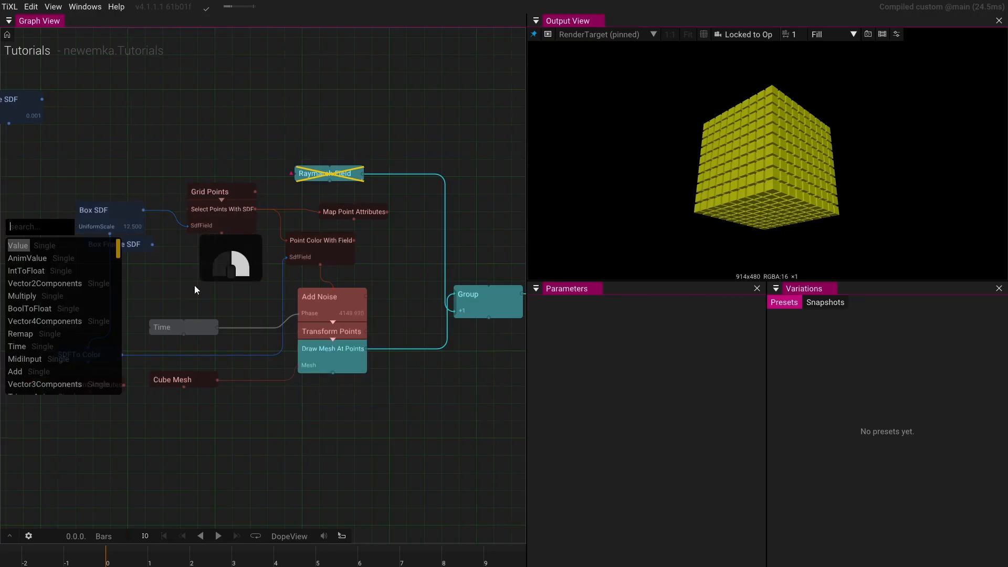
left_click_drag(194, 285, 260, 282)
left_click(135, 255)
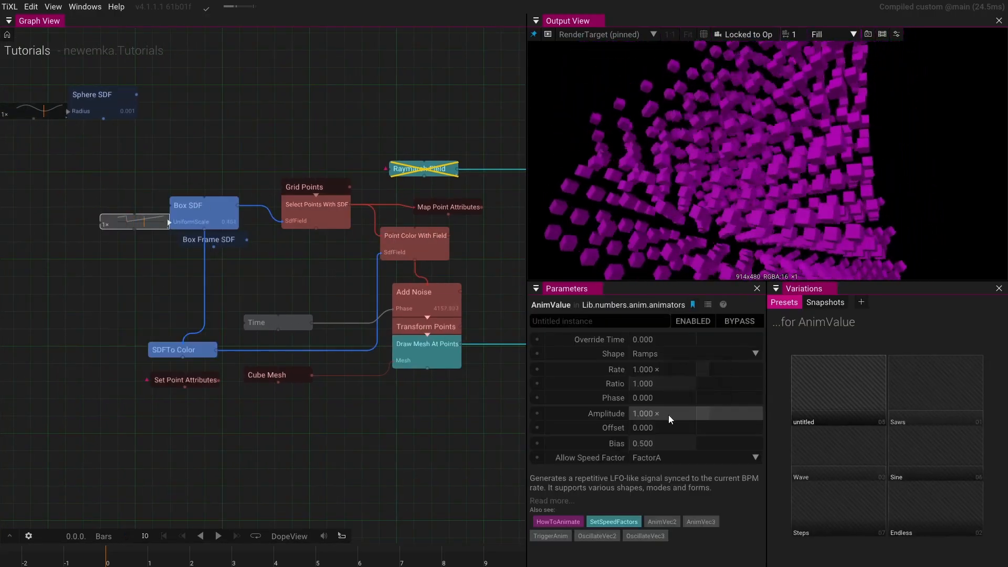
left_click(669, 414)
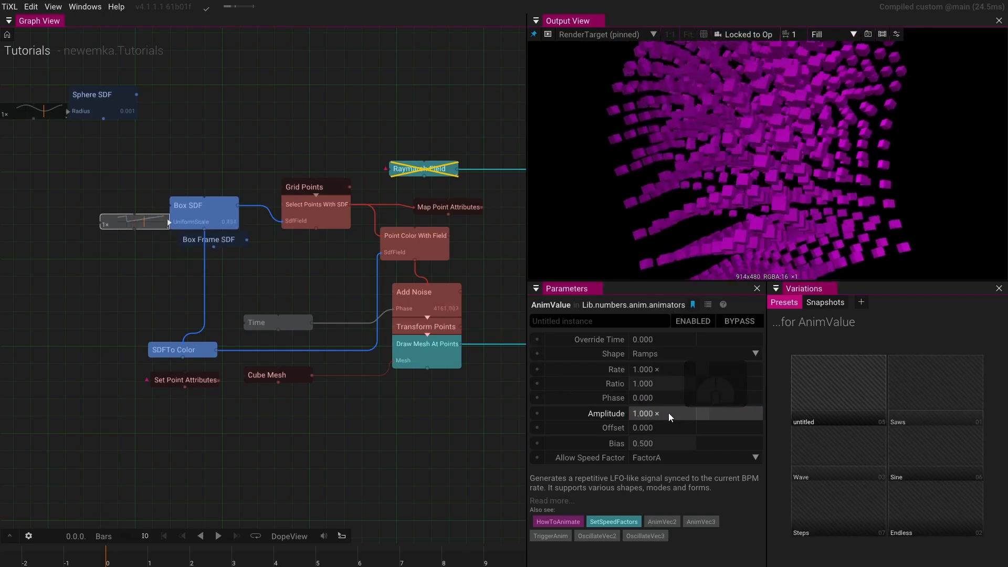
key("Return")
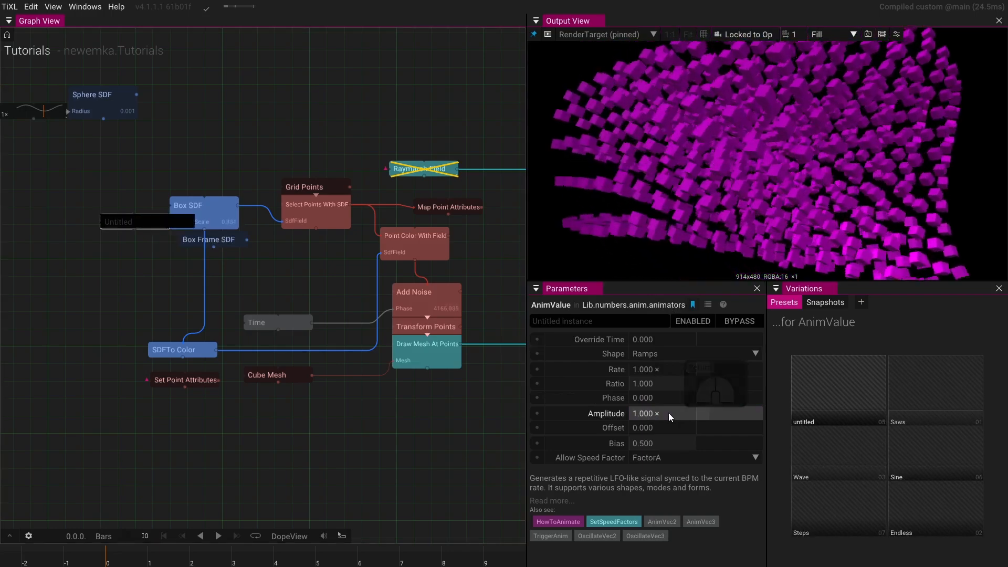
- Set the AnimValue's amplitude to 12 and its rate to 0.5
left_click(321, 270)
left_click(148, 225)
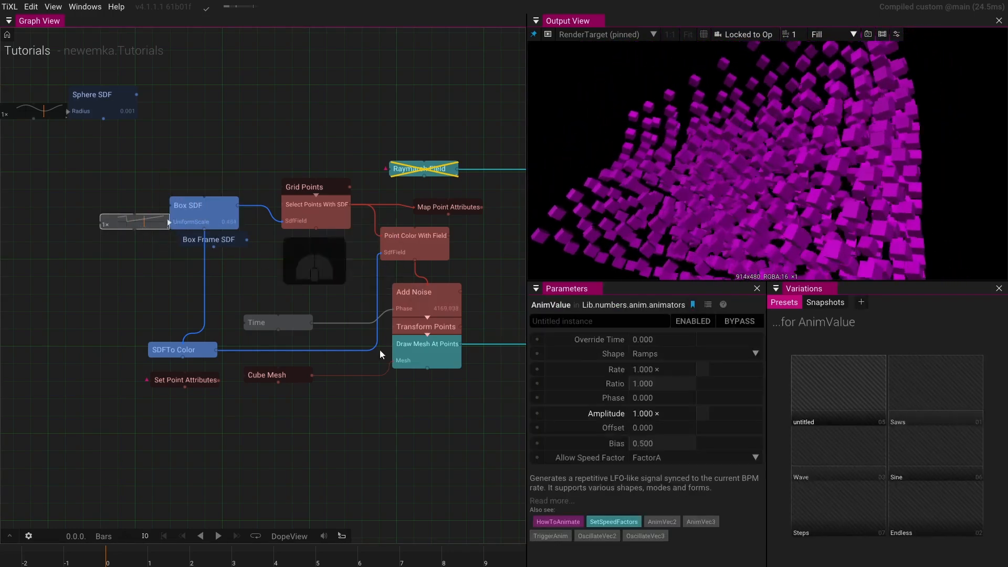
left_click(673, 417)
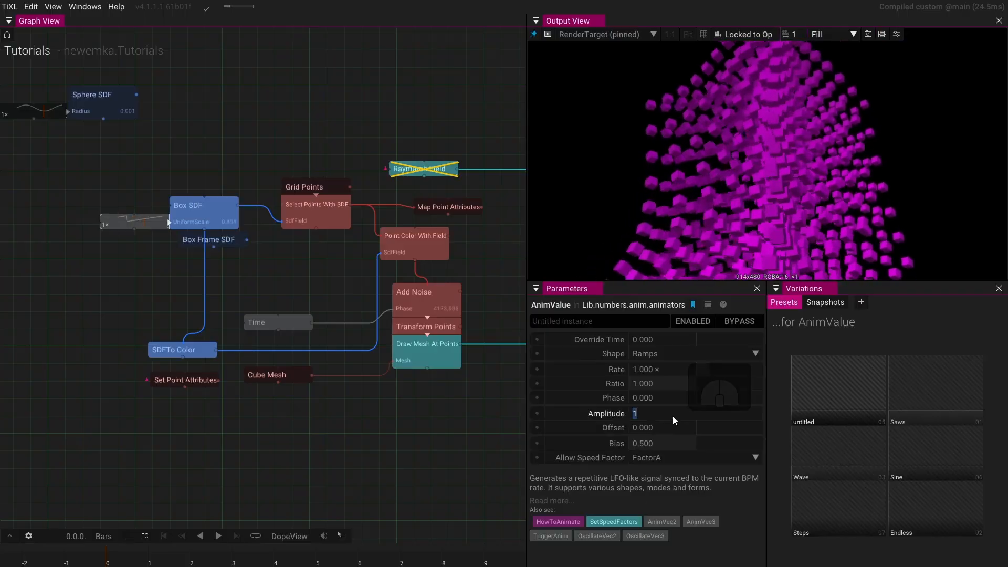
type("2")
key("Return")
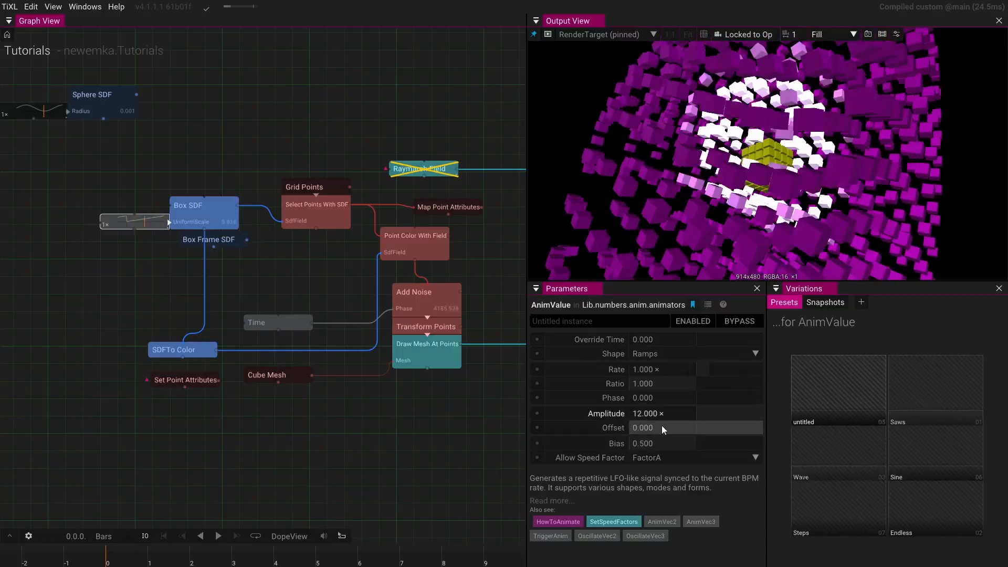
left_click(693, 369)
key("BackSpace")
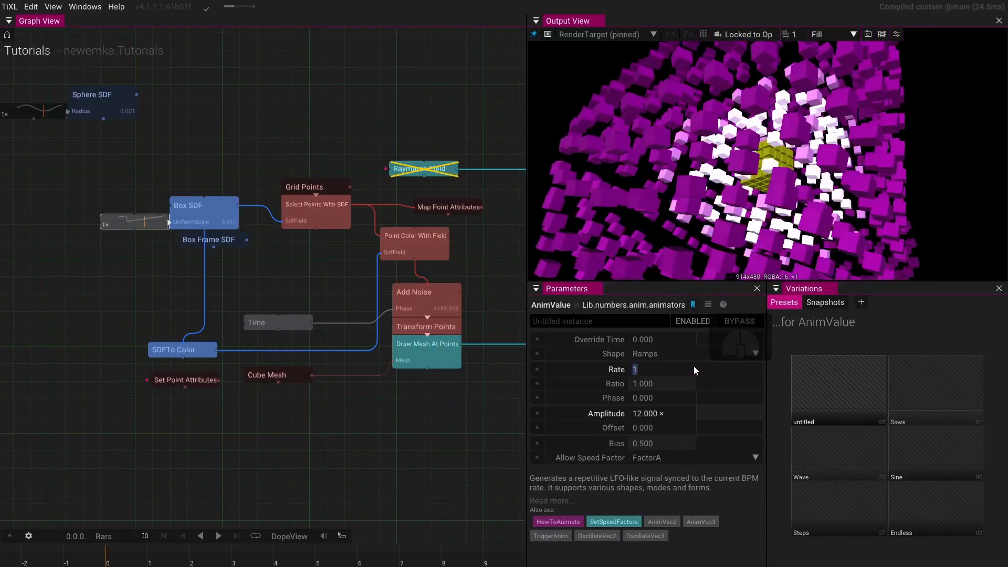
type("0.5")
key("Return")
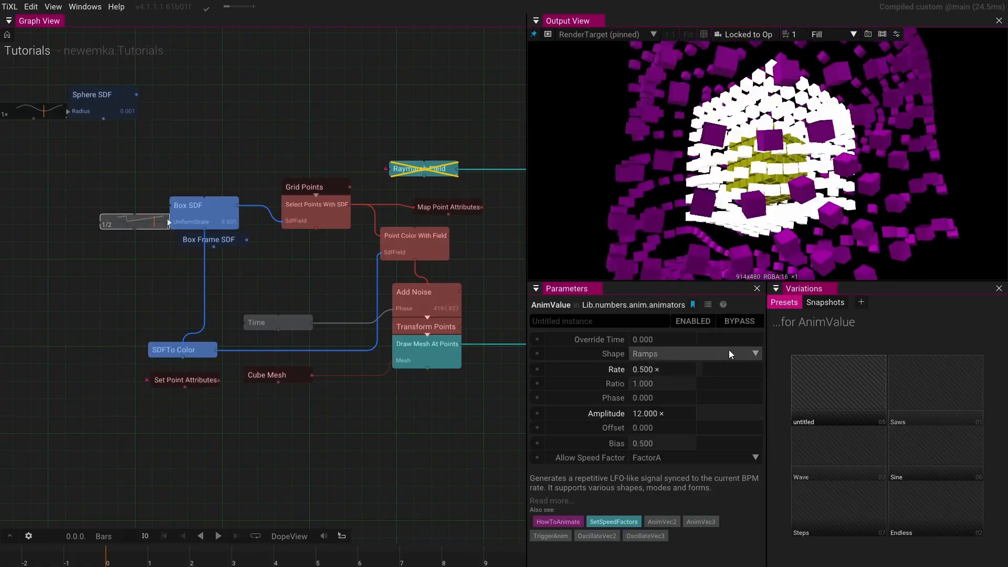
- Change the AnimValue's shape to ZigZag and its amplitude to 13
left_click(758, 354)
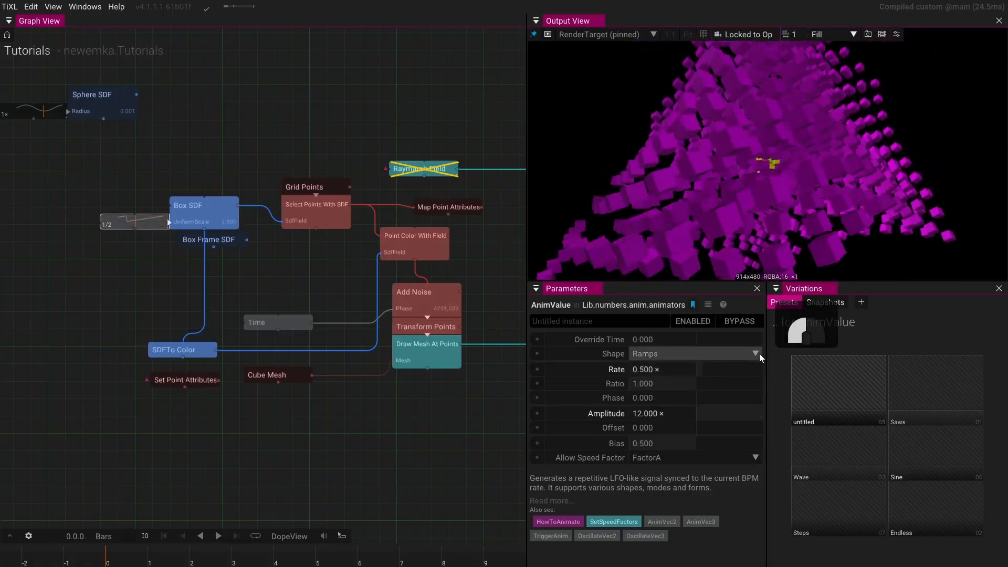
left_click(697, 418)
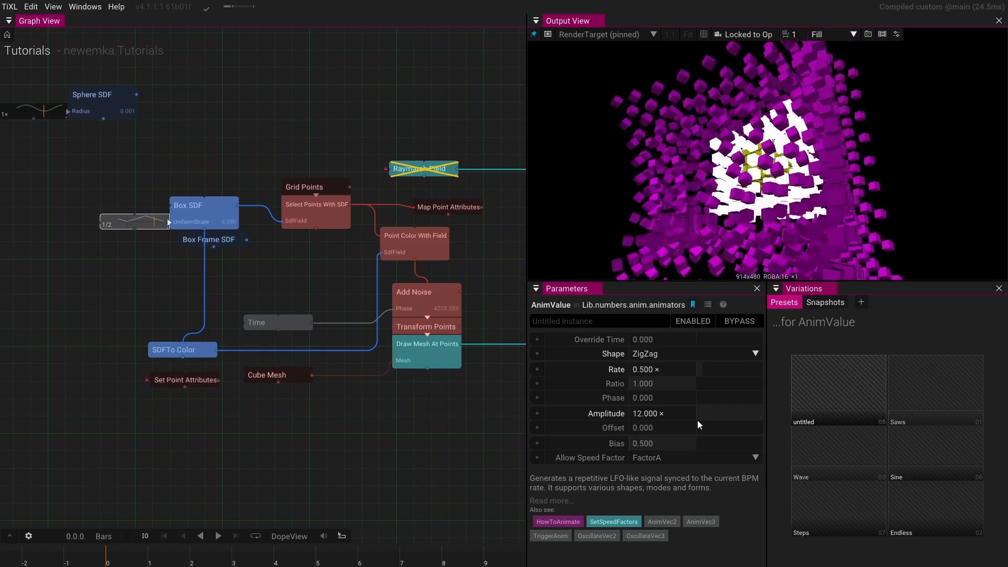
left_click(698, 415)
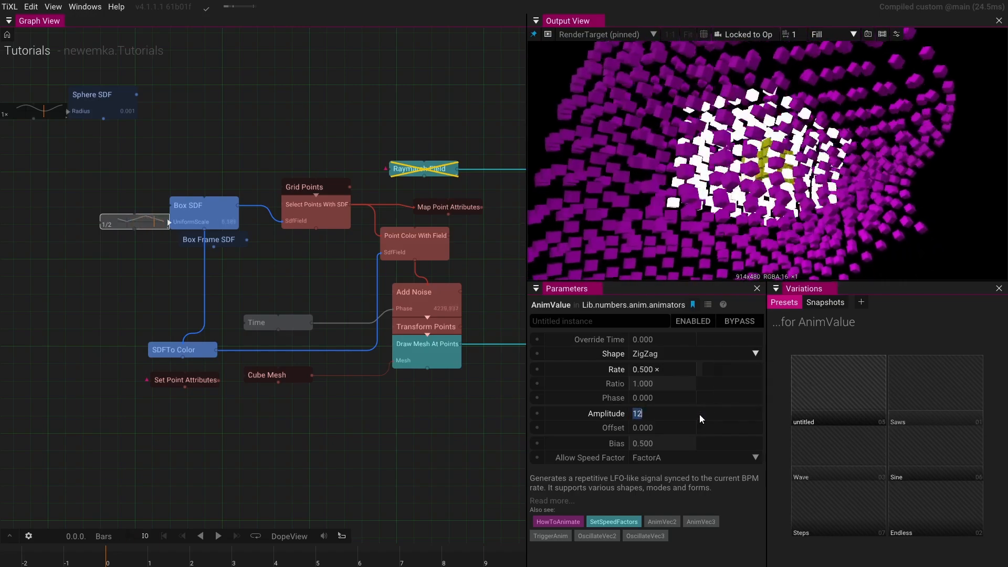
type("13")
key("Return")
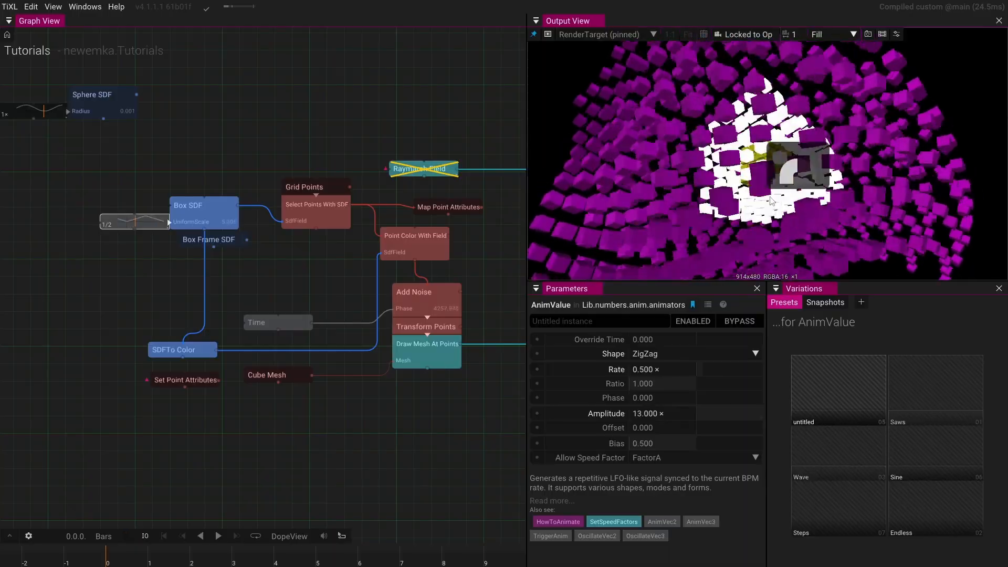
- Append a Bloom effect after the Render Target and pin it to the output view
scroll(804, 219, "down", 3)
left_click_drag(804, 220, 742, 294)
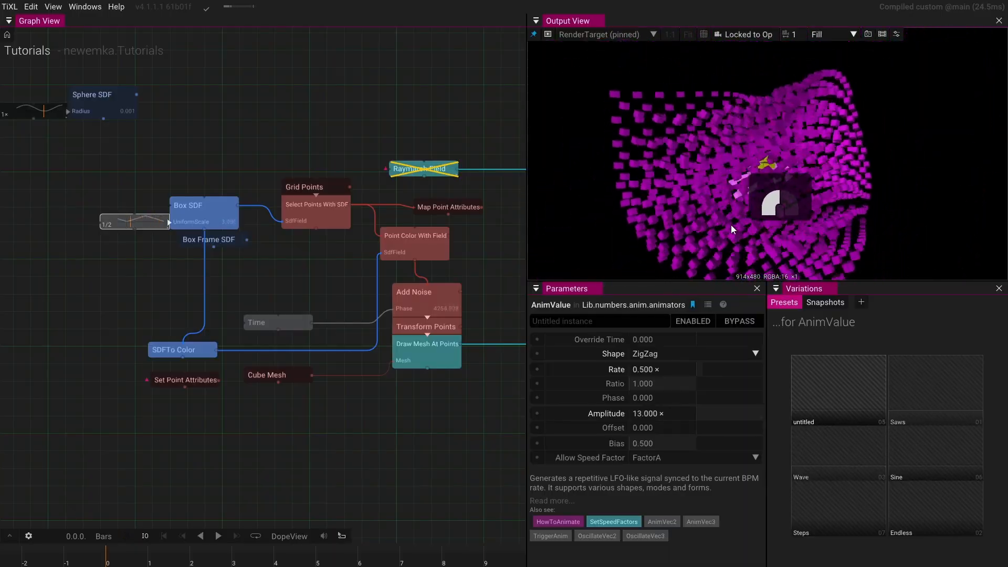
left_click_drag(253, 280, 18, 270)
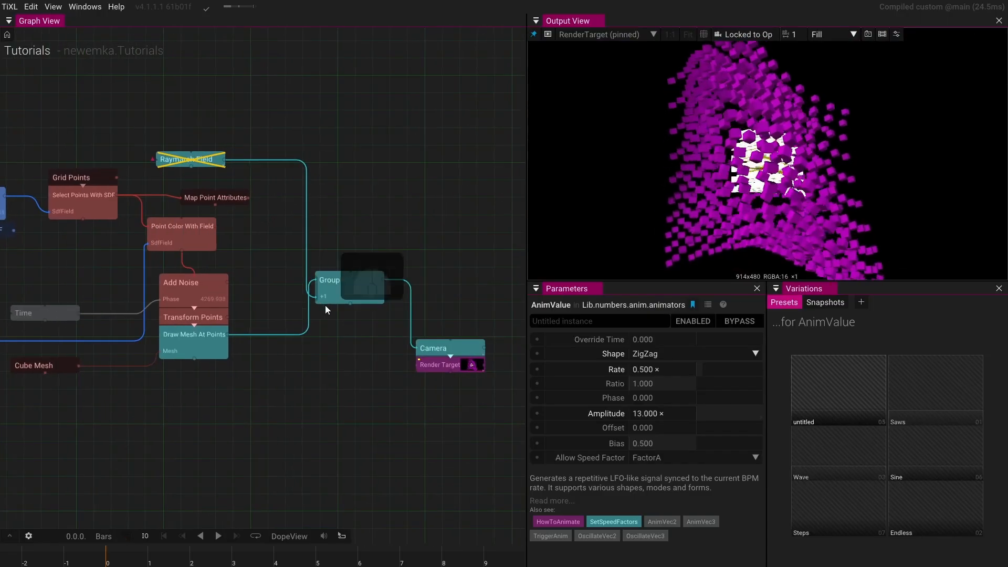
left_click_drag(326, 304, 253, 310)
scroll(376, 404, "up", 3)
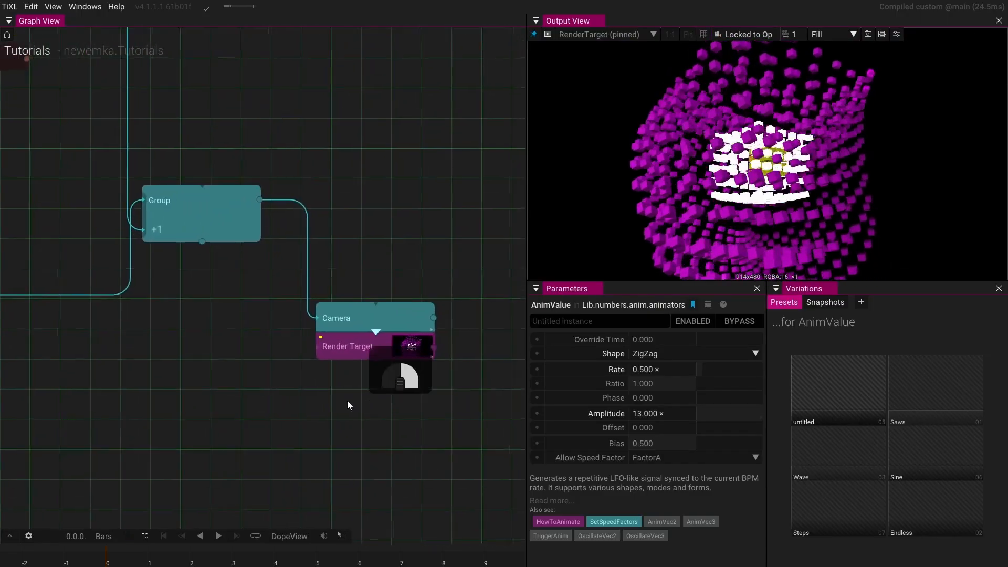
left_click(348, 355)
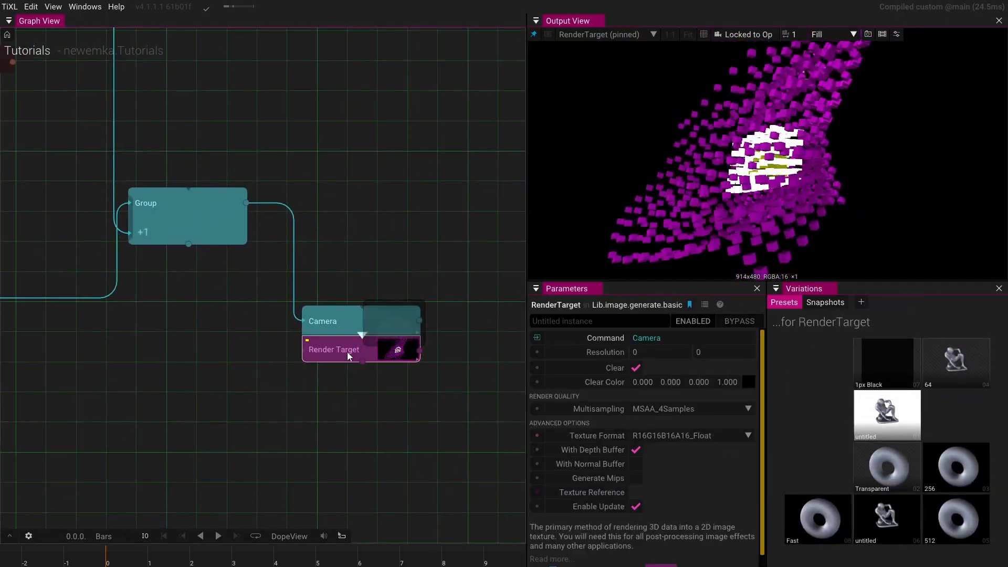
key("Tab")
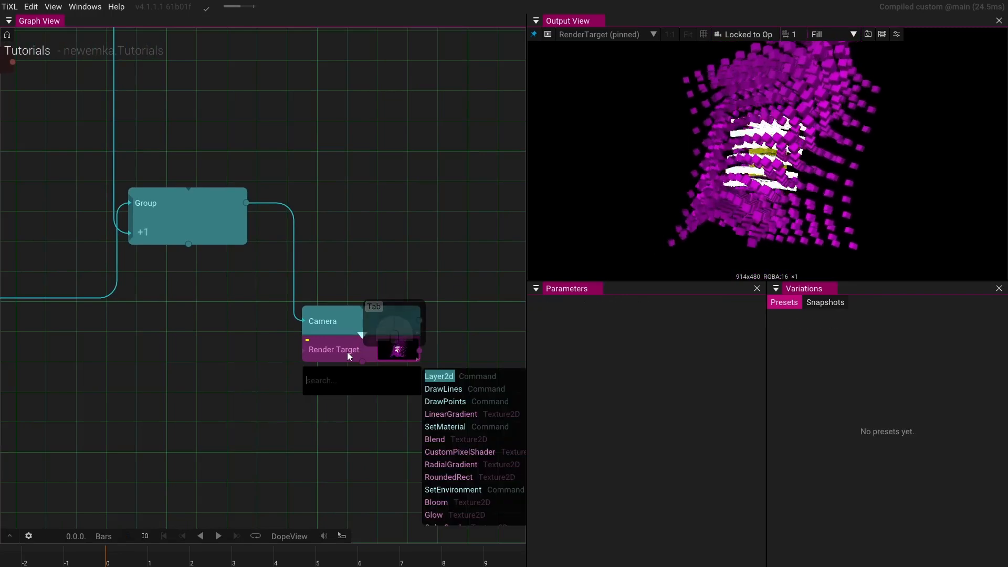
type("bloo")
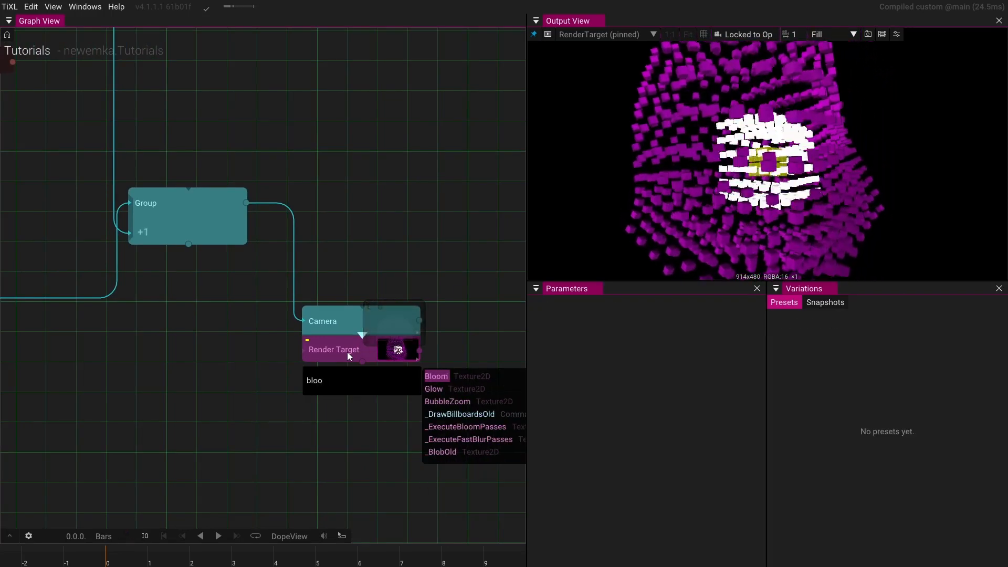
key("Return")
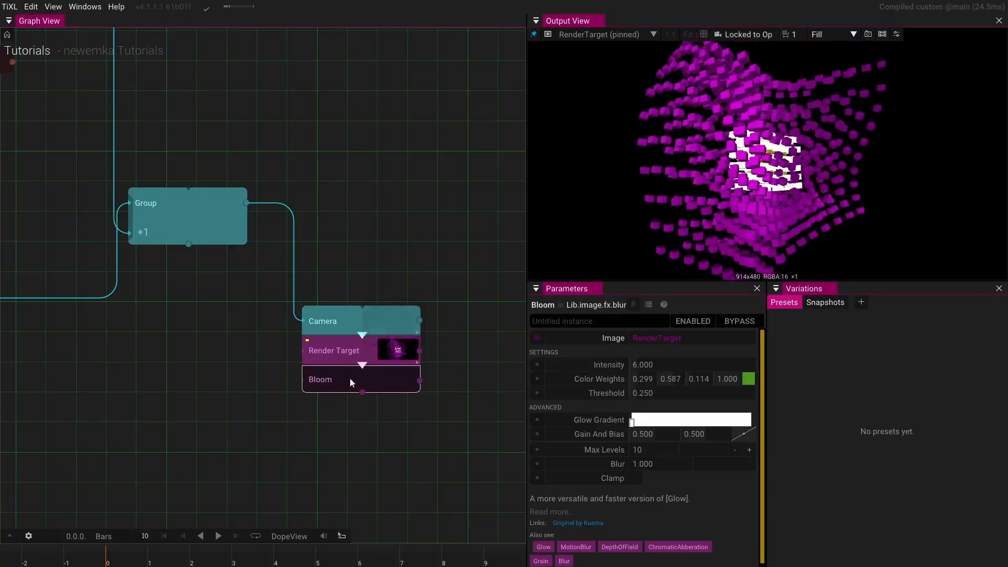
left_click(376, 384)
key("p")
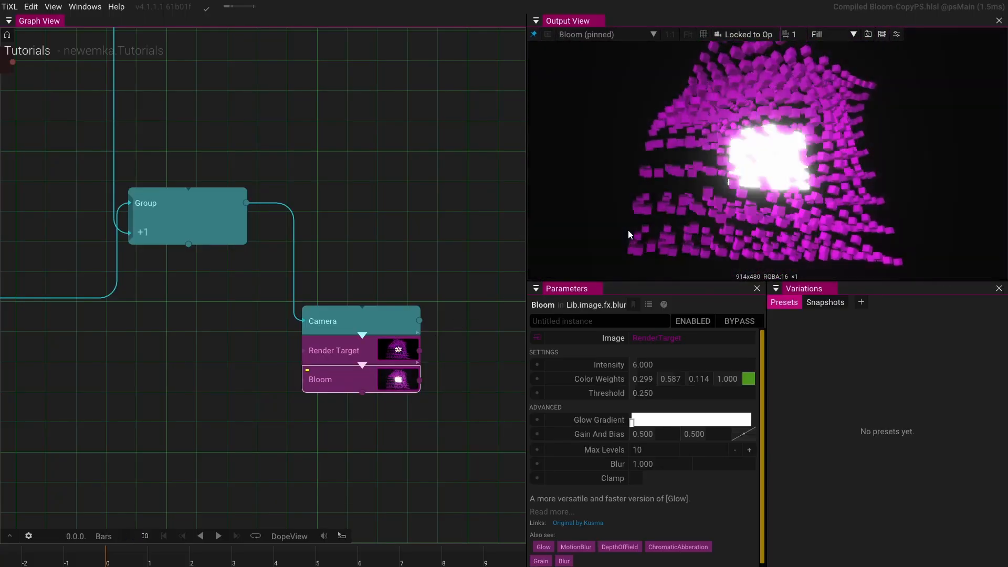
- Lower the brightness of the SDFToColor gradient's middle white stop to about 1.84
left_click_drag(207, 352, 341, 425)
scroll(357, 385, "down", 1)
scroll(357, 384, "down", 3)
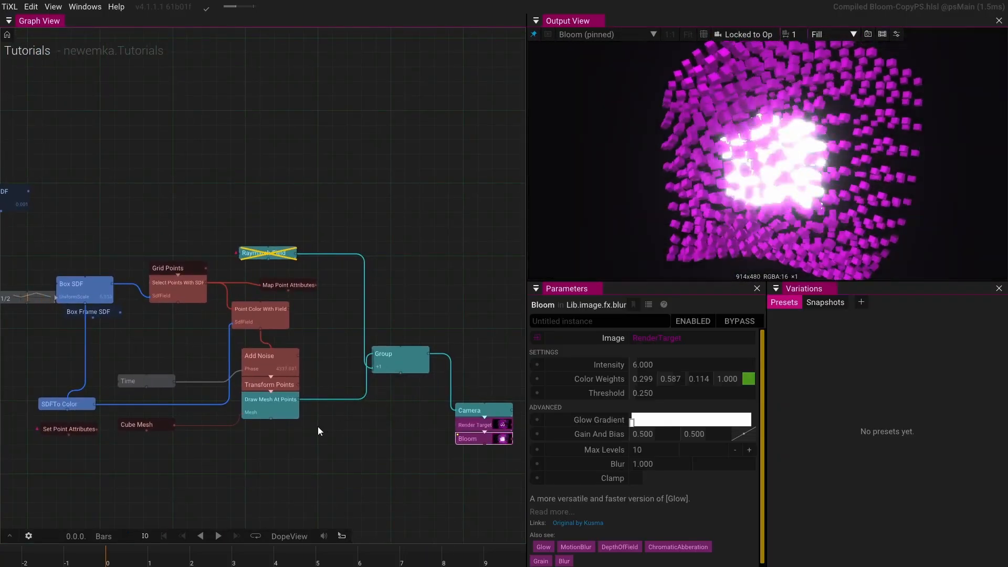
left_click_drag(179, 354, 242, 351)
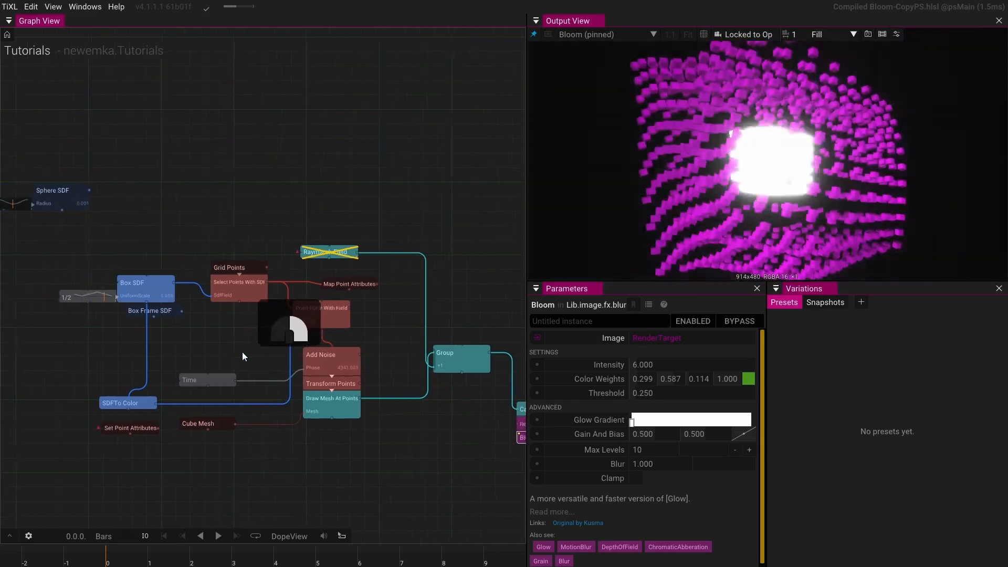
left_click(145, 404)
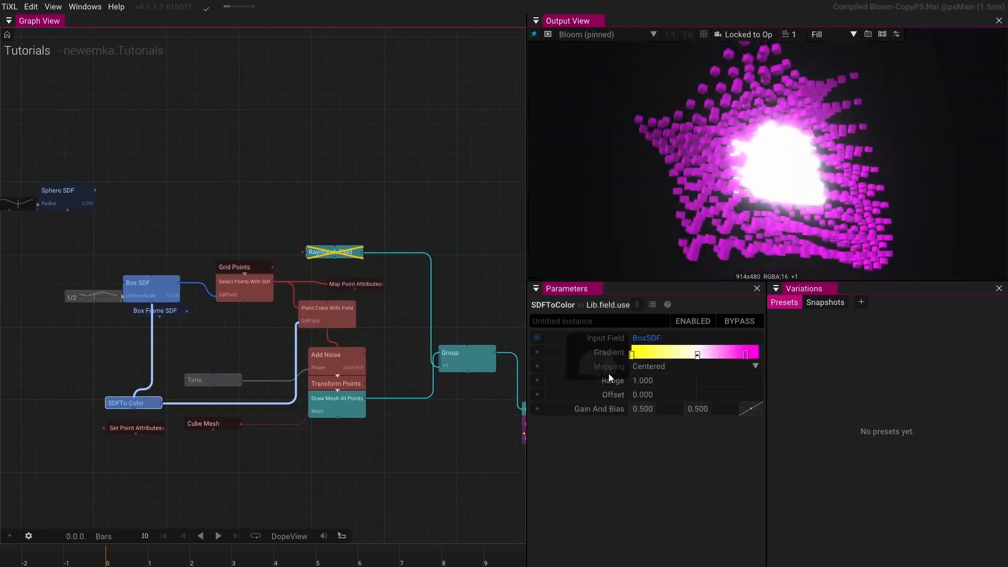
left_click(697, 354)
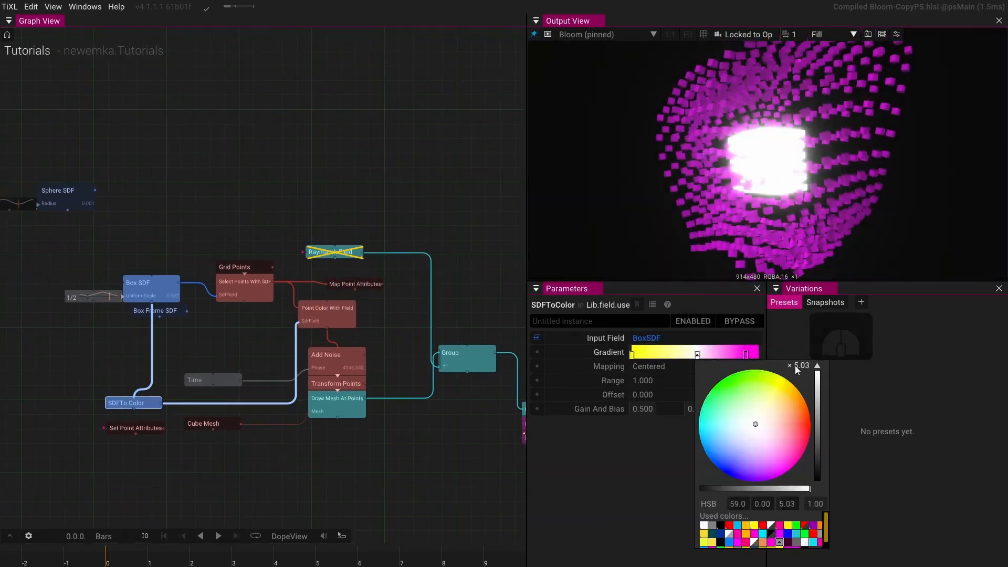
mouse_move(817, 372)
left_mouse_down()
mouse_move(819, 393)
mouse_move(820, 358)
left_mouse_up()
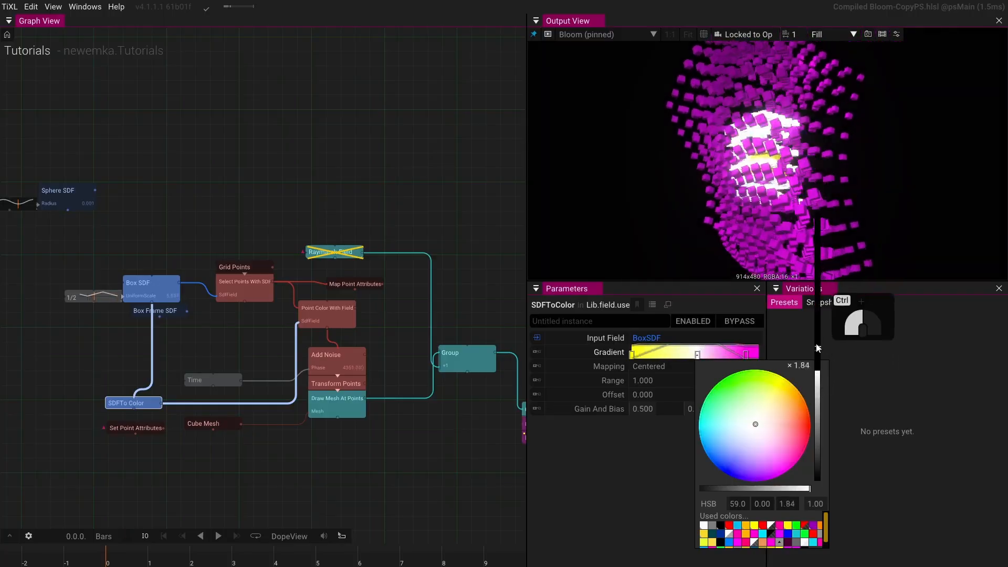
- Raise the brightness of the gradient's middle white stop to about 2.43
mouse_move(817, 343)
left_mouse_down()
mouse_move(818, 352)
mouse_move(817, 333)
left_mouse_up()
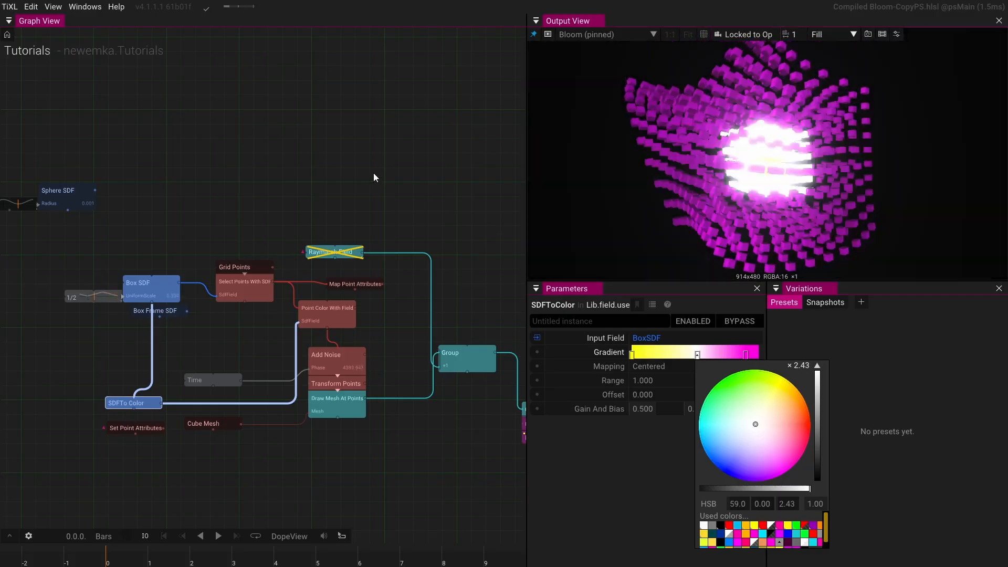
- Add a GodRays operator to the graph beside the Camera and render chain
scroll(374, 172, "down", 3)
left_click_drag(376, 175, 304, 183)
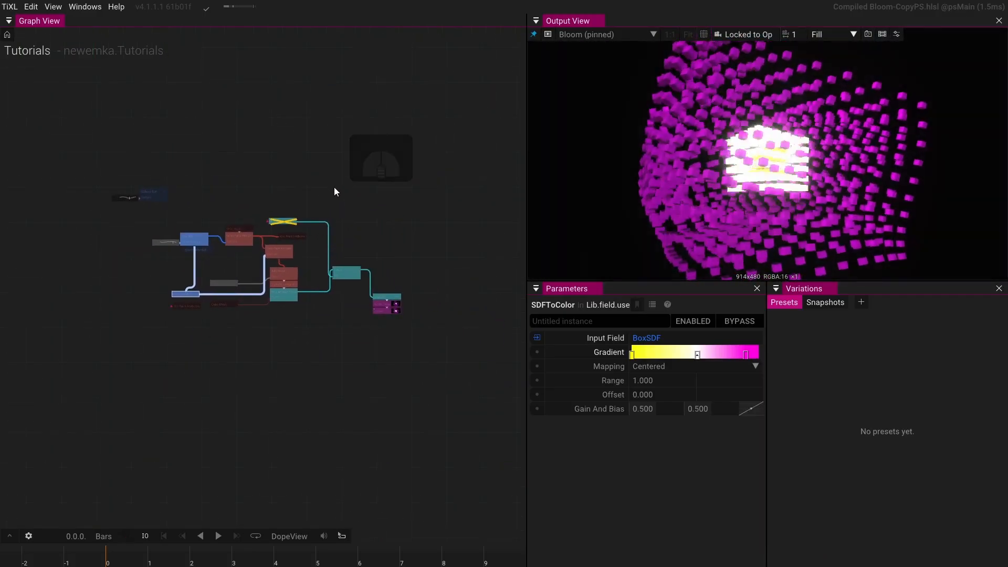
scroll(336, 190, "up", 5)
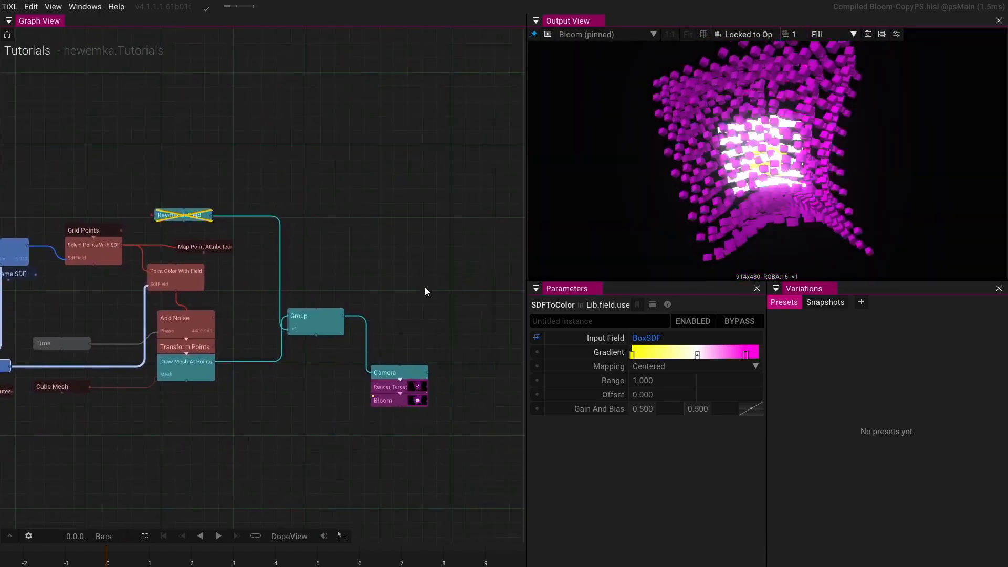
left_click(425, 291)
key("Tab")
type("gio")
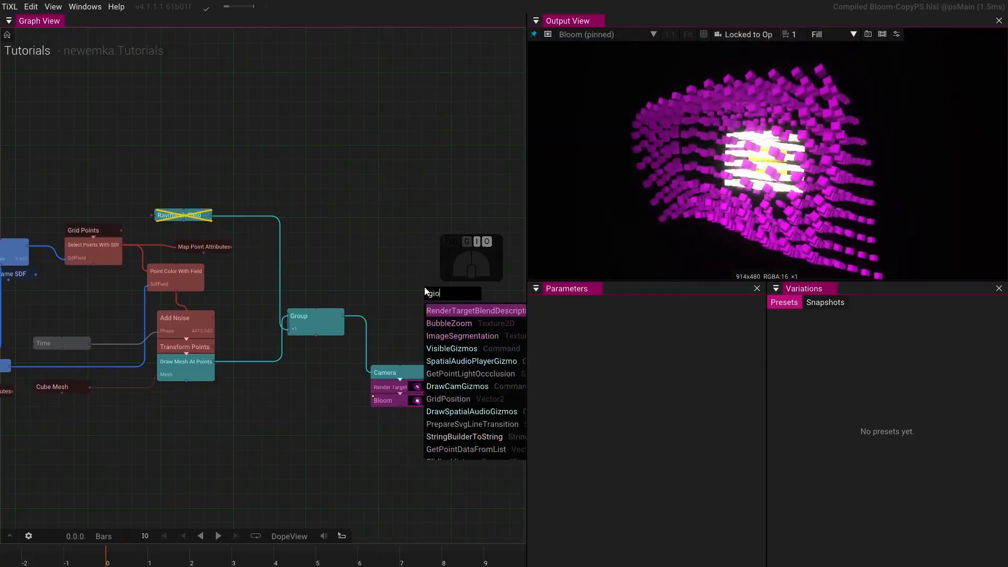
key("BackSpace")
key("BackSpace")
type("od")
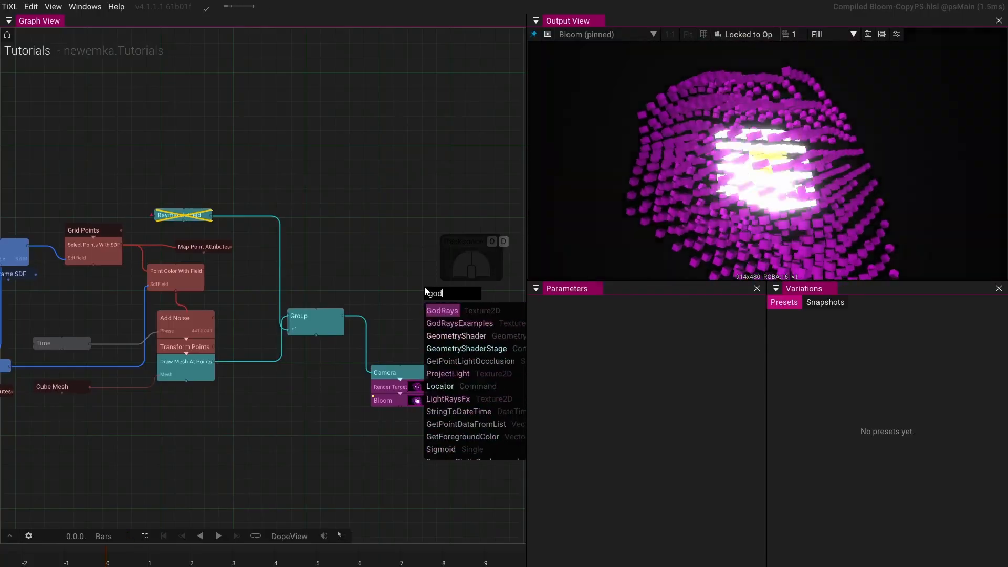
left_click(439, 311)
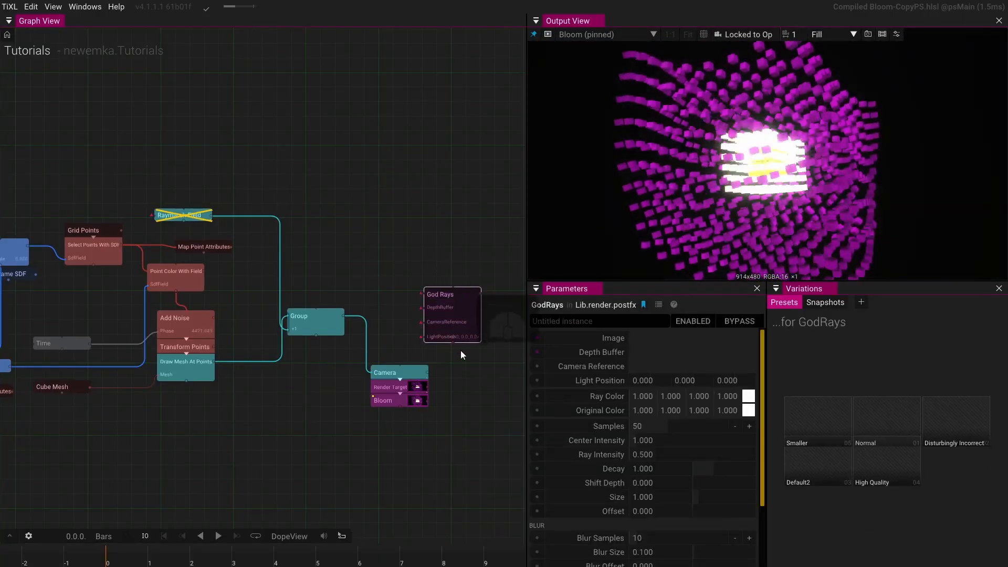
- Connect the Render Target's image output to the God Rays image input
scroll(461, 355, "up", 4)
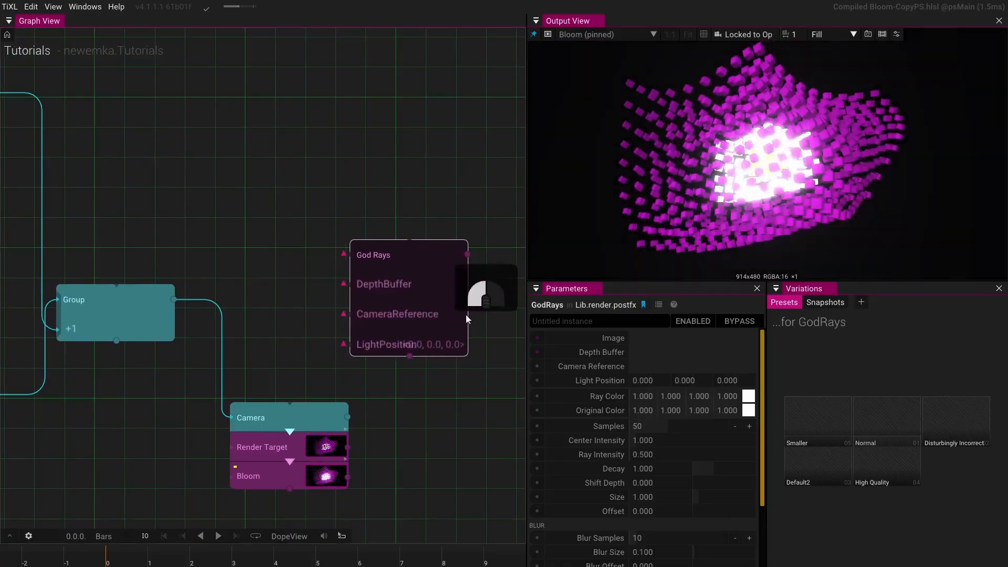
left_click_drag(466, 318, 486, 314)
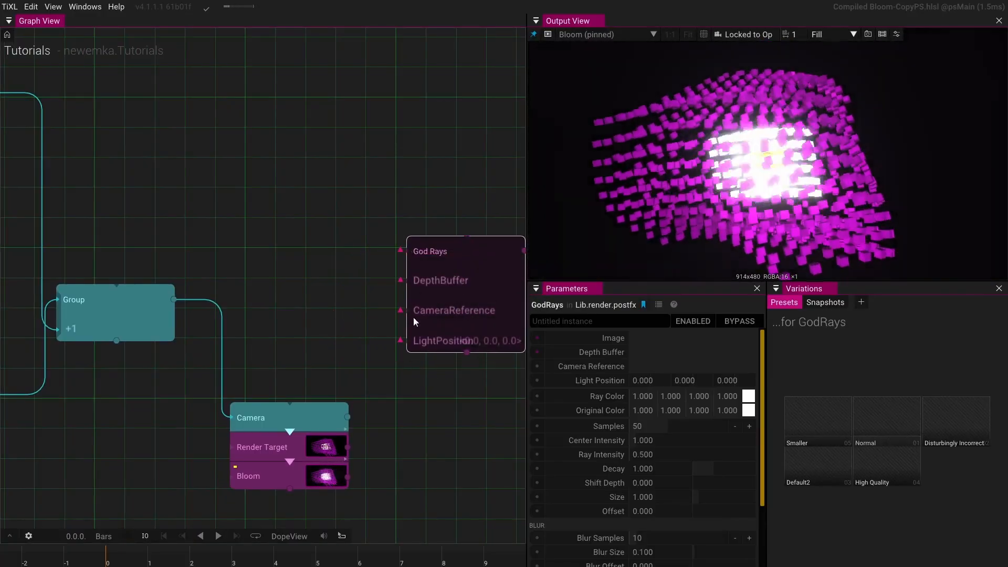
left_click_drag(351, 443, 401, 254)
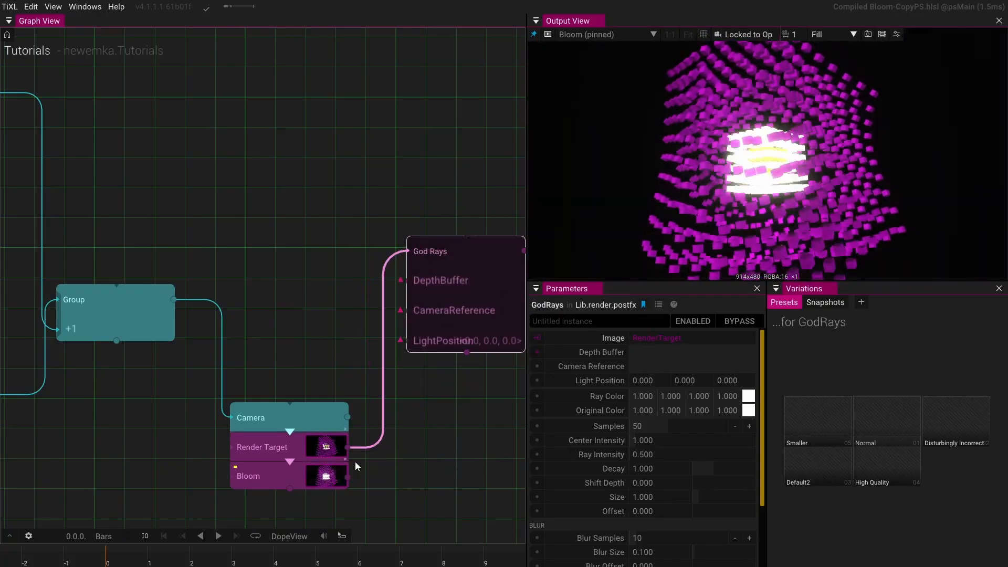
- Expose the Render Target's DepthBuffer output and connect it to the God Rays DepthBuffer input
scroll(355, 462, "up", 5)
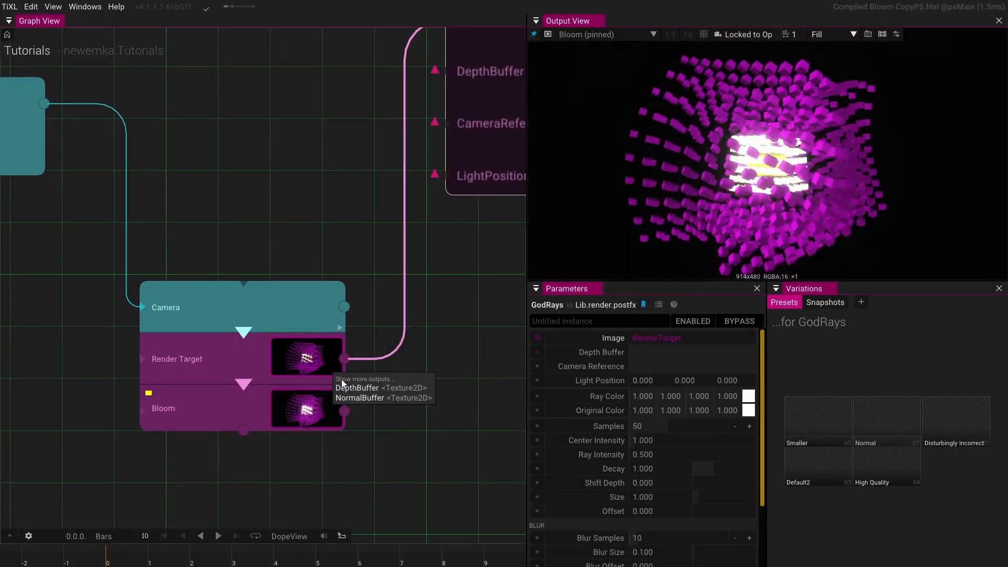
left_click(342, 384)
left_click(352, 395)
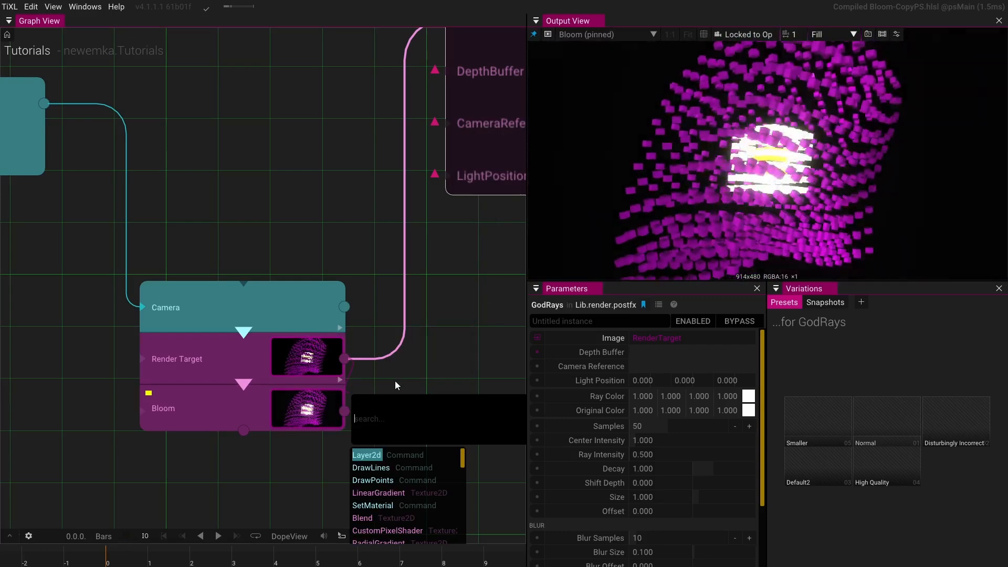
mouse_move(341, 384)
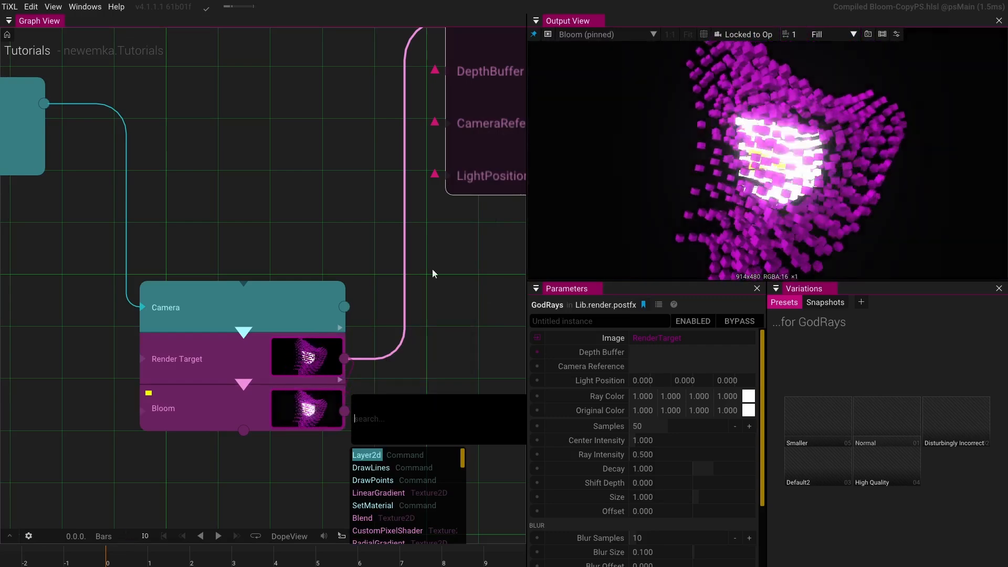
left_click(417, 360)
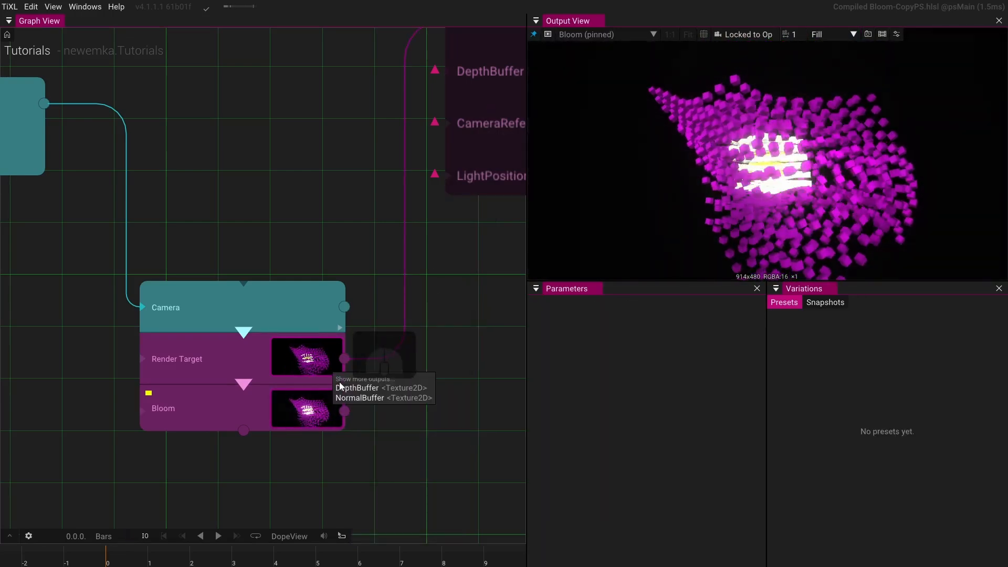
left_click(340, 385)
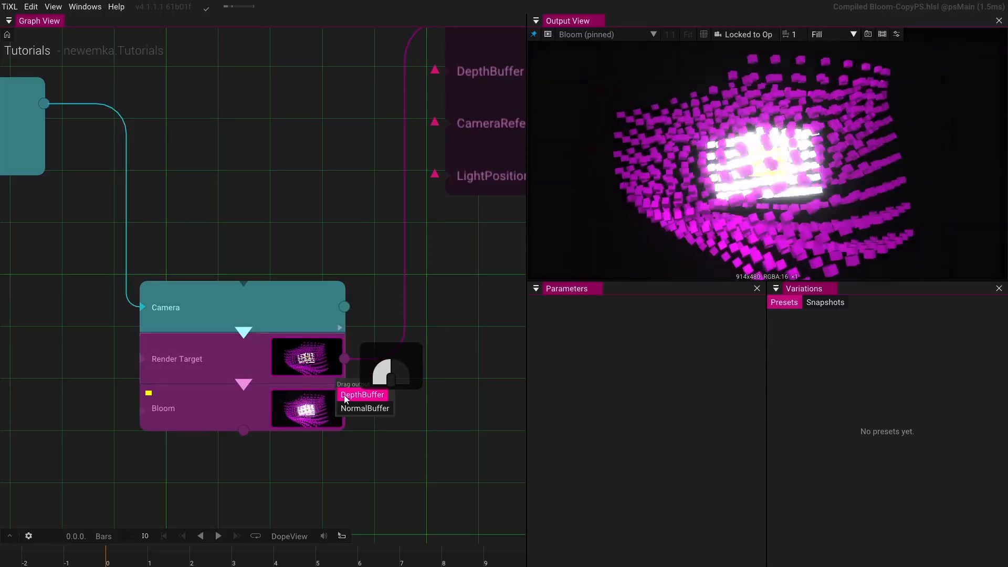
left_click_drag(345, 399, 464, 319)
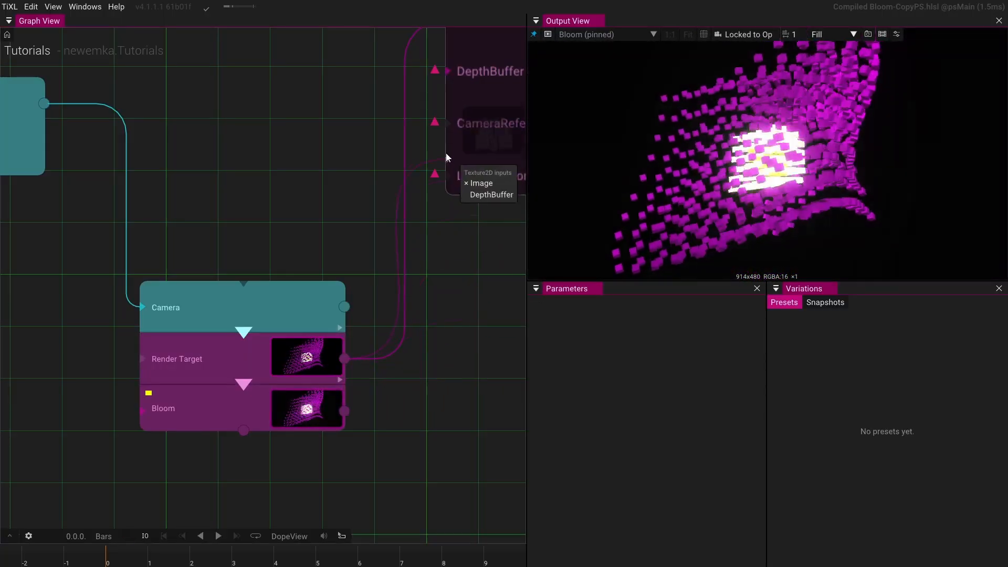
left_click_drag(449, 74, 448, 74)
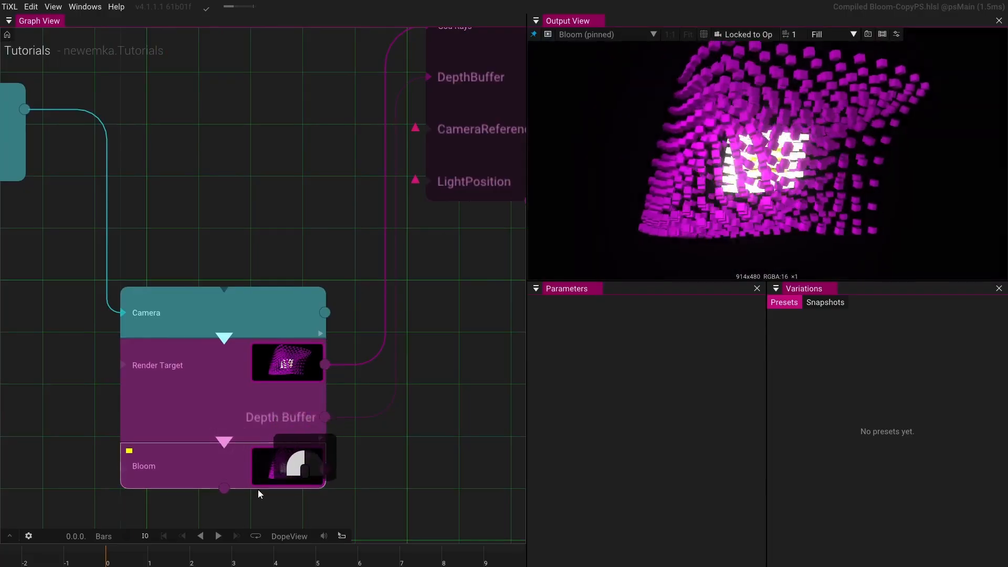
- Connect the Camera's Reference output to the God Rays CameraReference input
left_click_drag(439, 378, 366, 328)
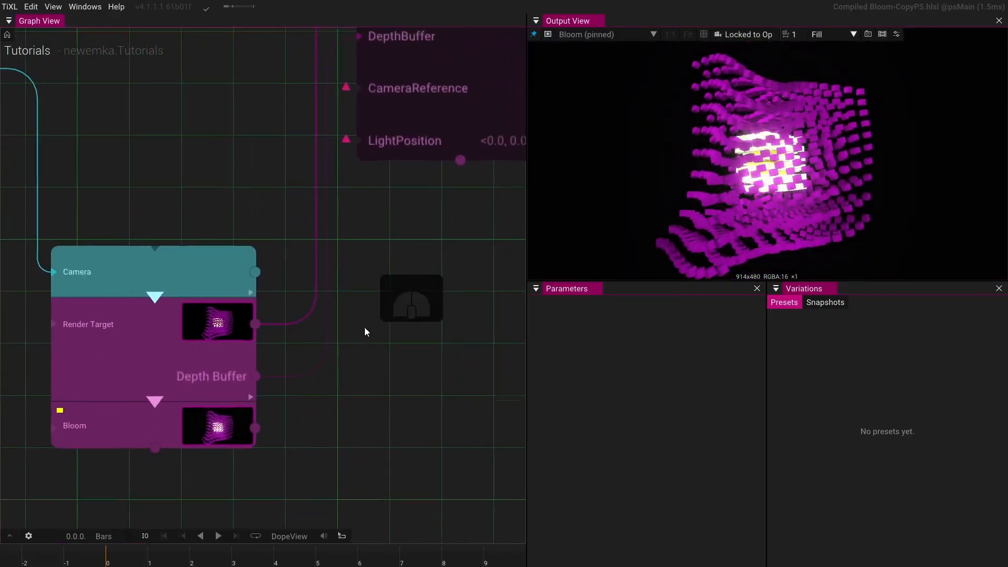
left_click(257, 288)
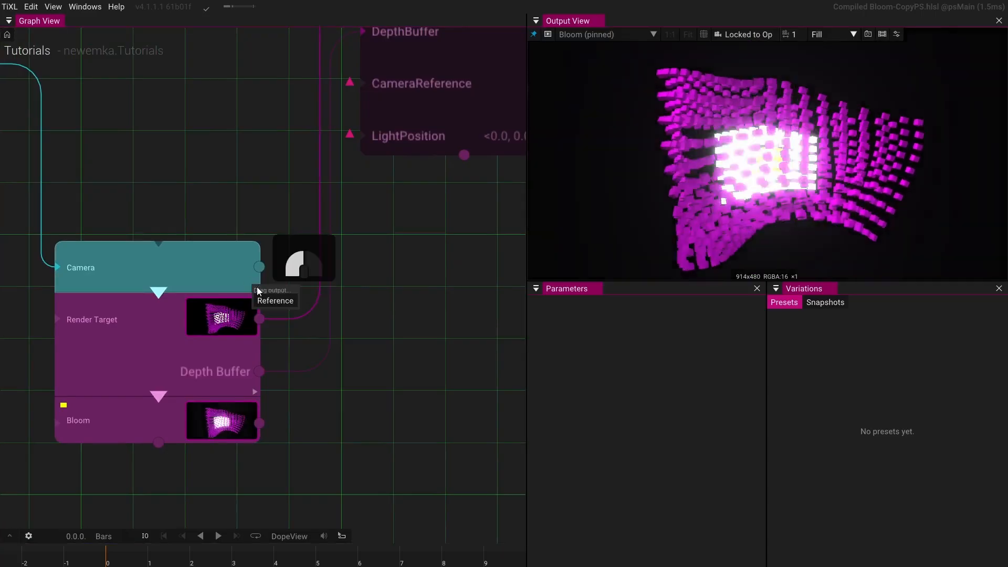
left_click_drag(257, 290, 348, 287)
left_click_drag(216, 261, 217, 208)
left_click_drag(404, 224, 357, 321)
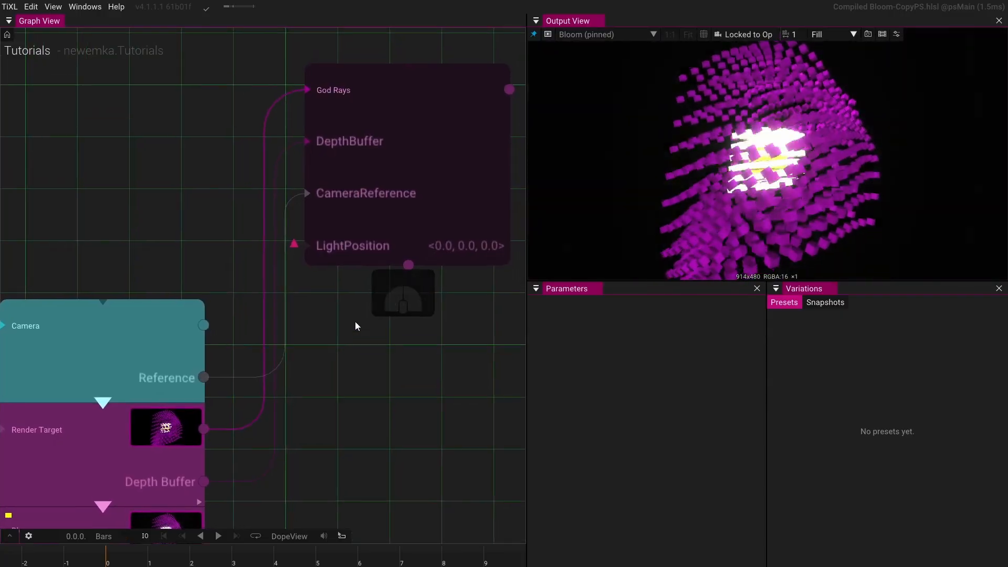
- Insert a Point Light operator on the link between the Group and the Camera
scroll(335, 201, "down", 3)
scroll(335, 201, "down", 2)
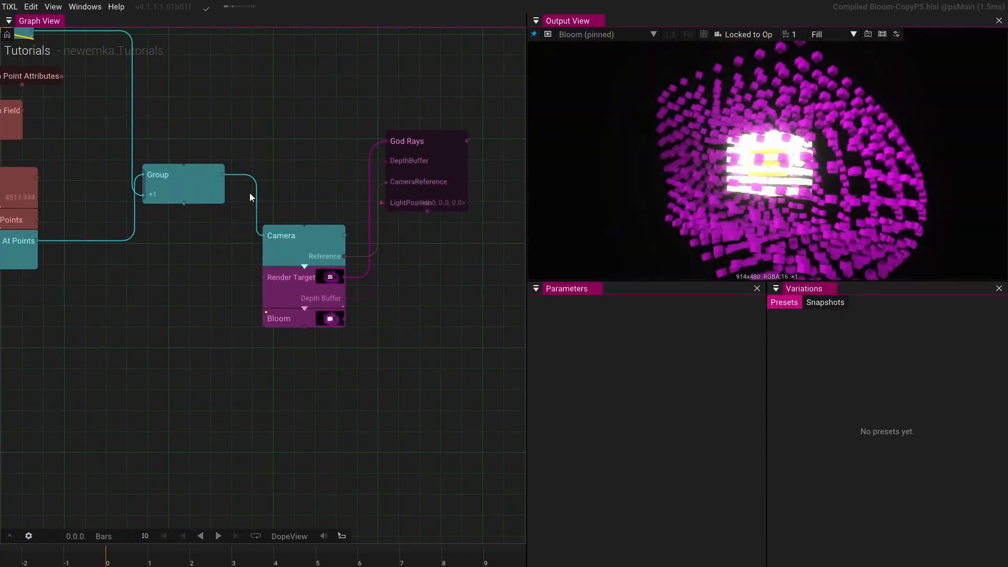
left_click(256, 190)
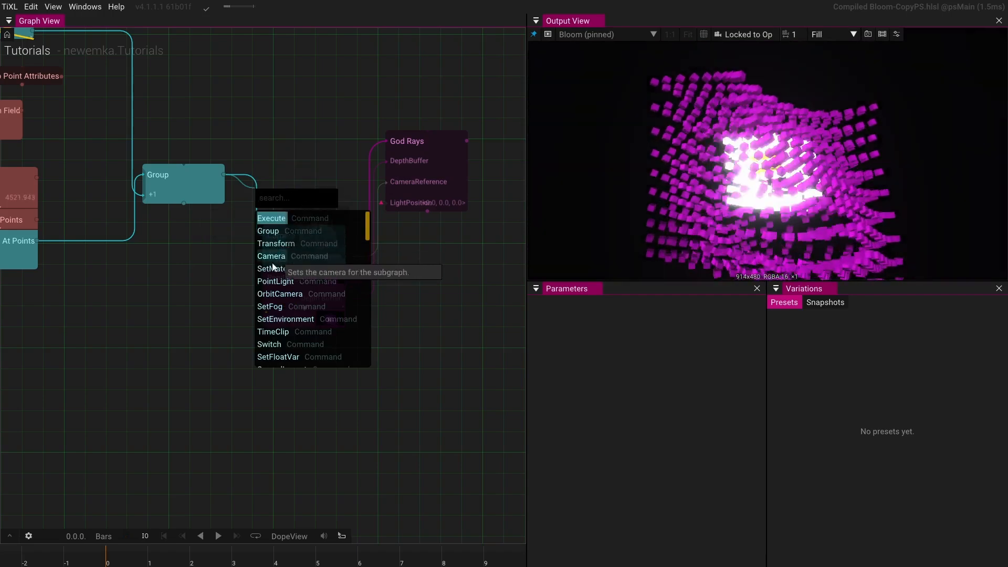
left_click(272, 281)
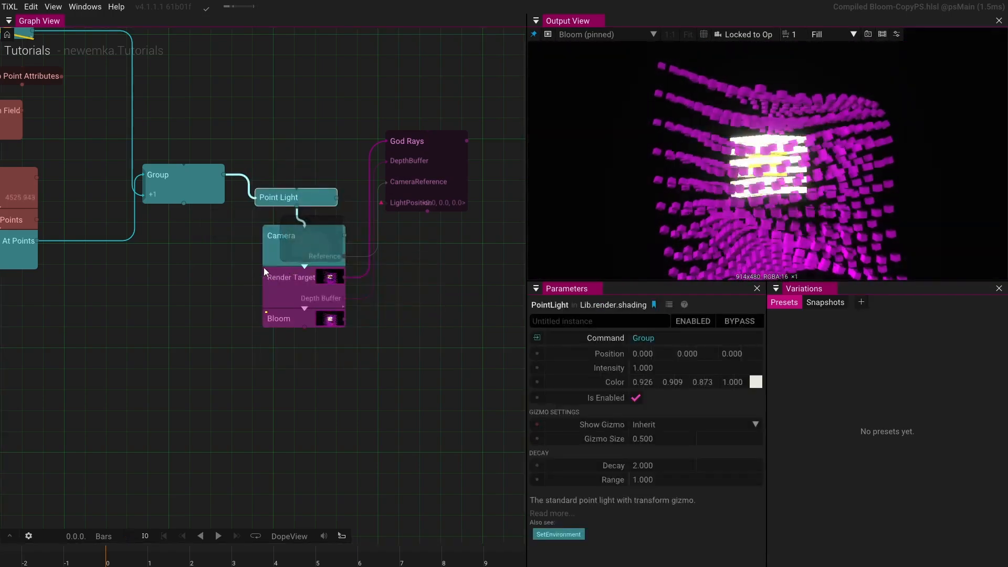
- Extract the Point Light's Position into a Vector3 node and connect it to the God Rays LightPosition input
scroll(336, 209, "up", 3)
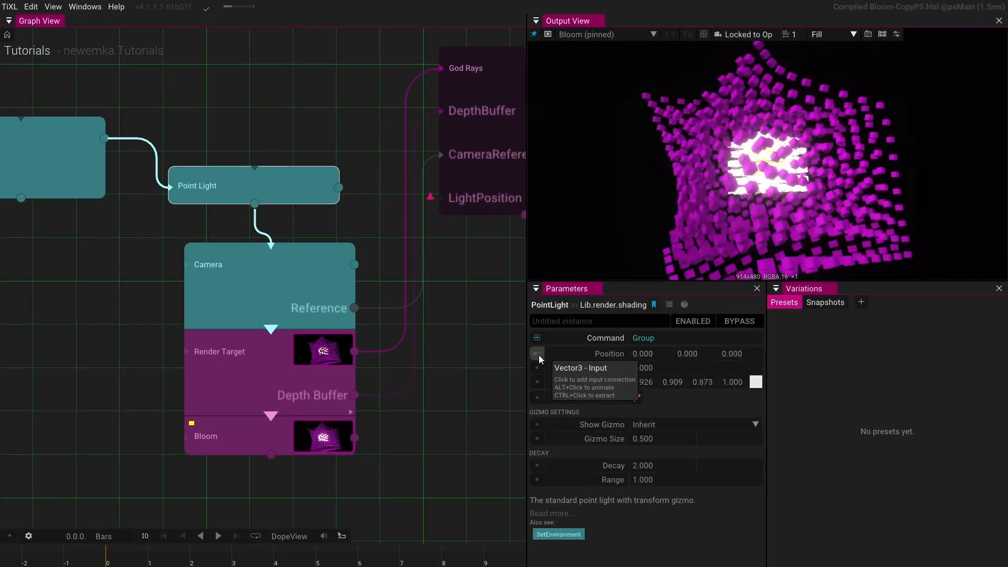
key("ctrl")
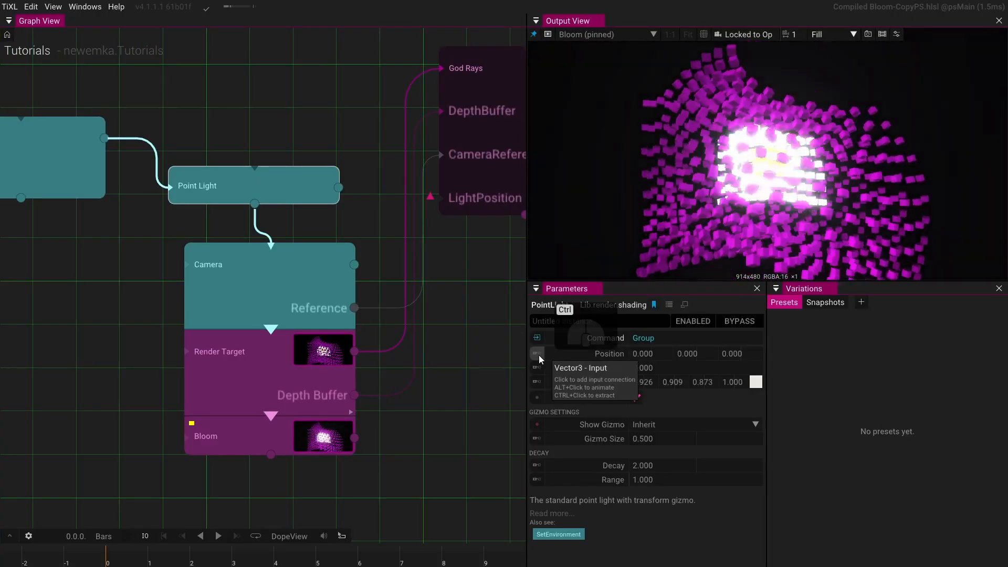
left_click(537, 355, "ctrl")
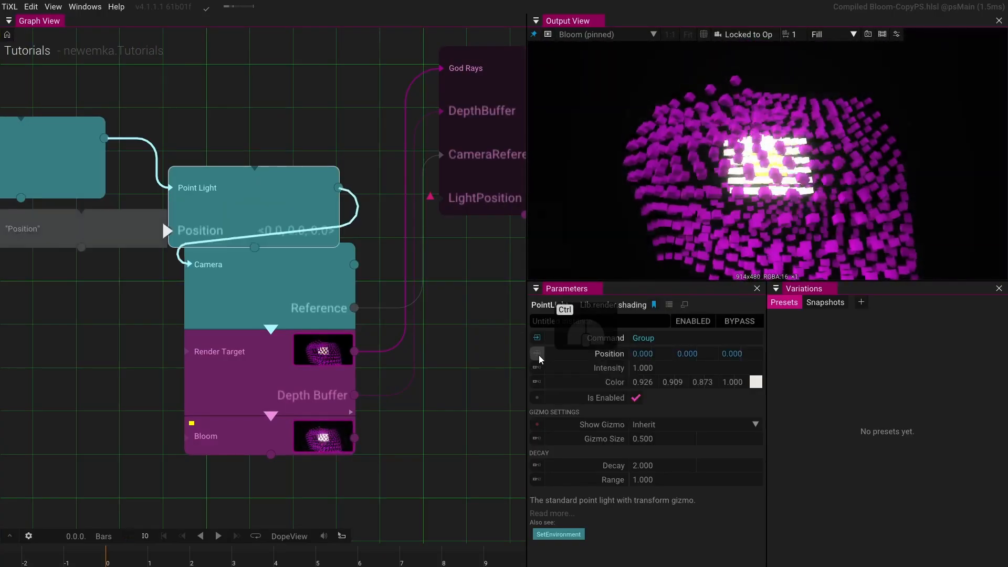
left_click_drag(241, 207, 263, 179)
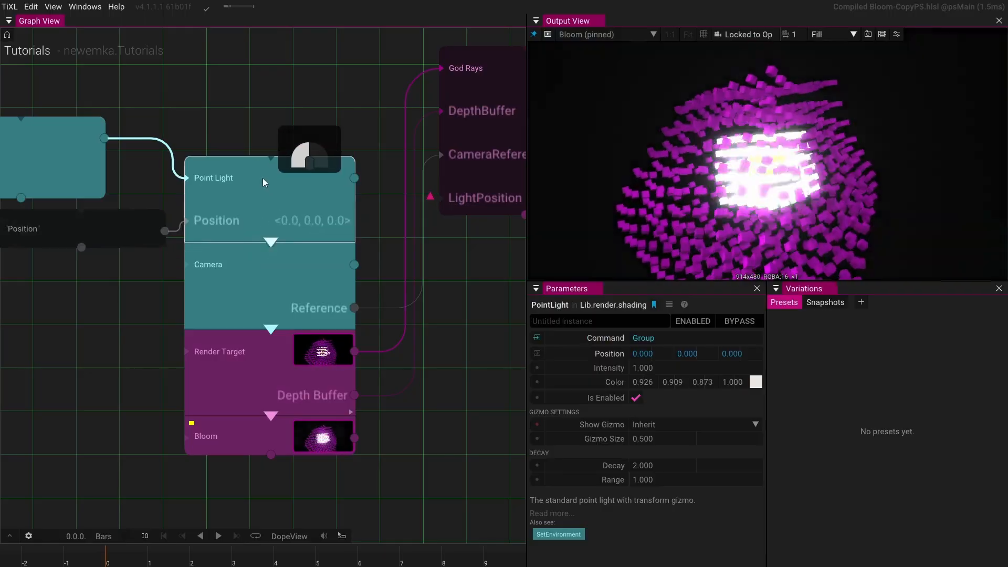
left_click_drag(146, 239, 430, 204)
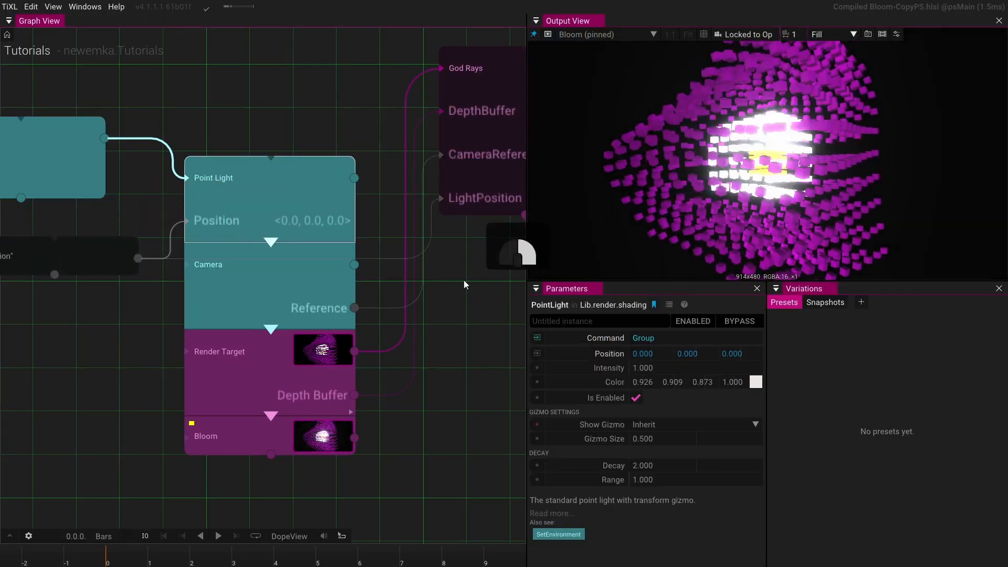
- Select the God Rays operator and pin it to the output view
left_click_drag(465, 279, 338, 336)
left_click(439, 218)
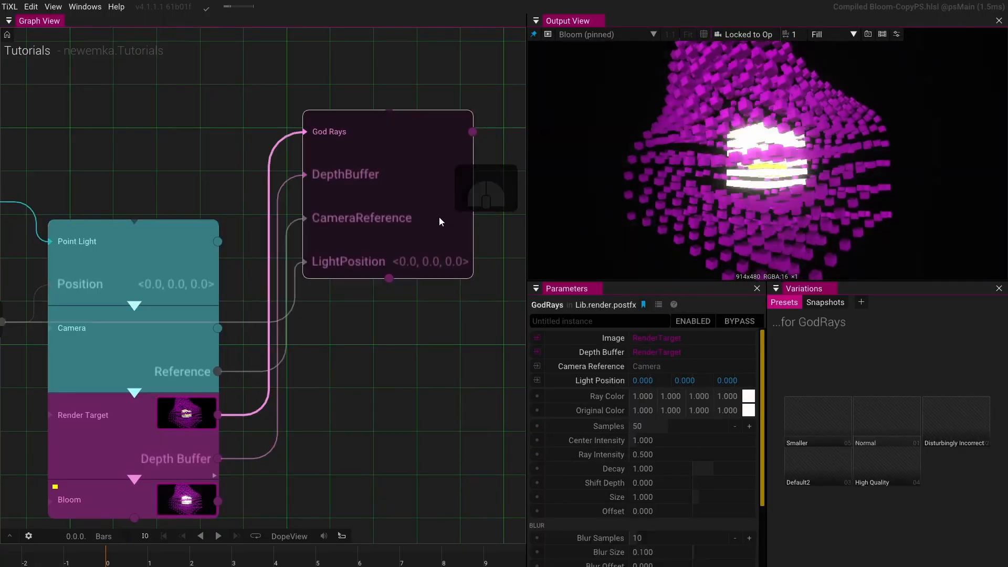
key("p")
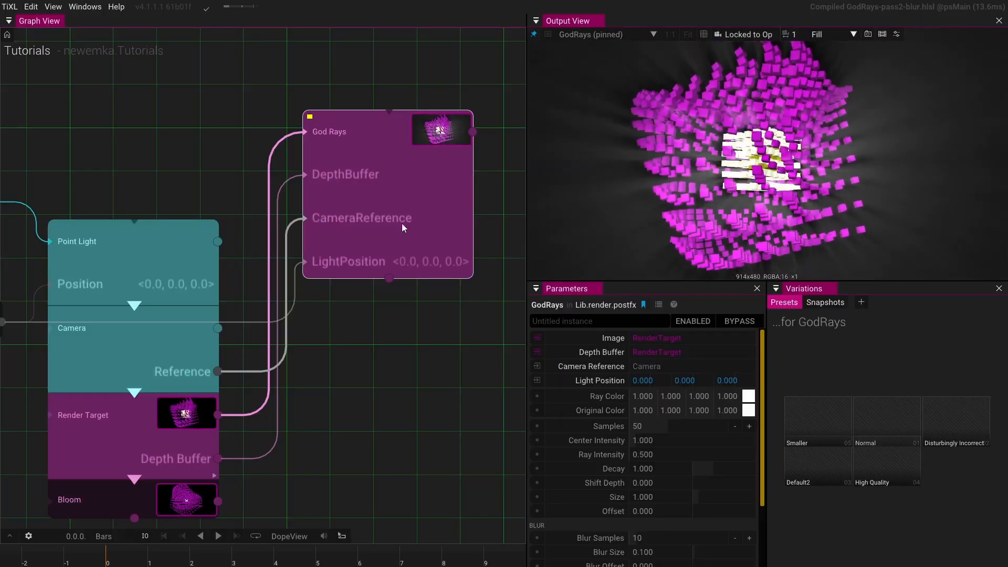
- Set the light position vector's Z value to 14
left_click_drag(201, 176, 321, 133)
left_click(115, 278)
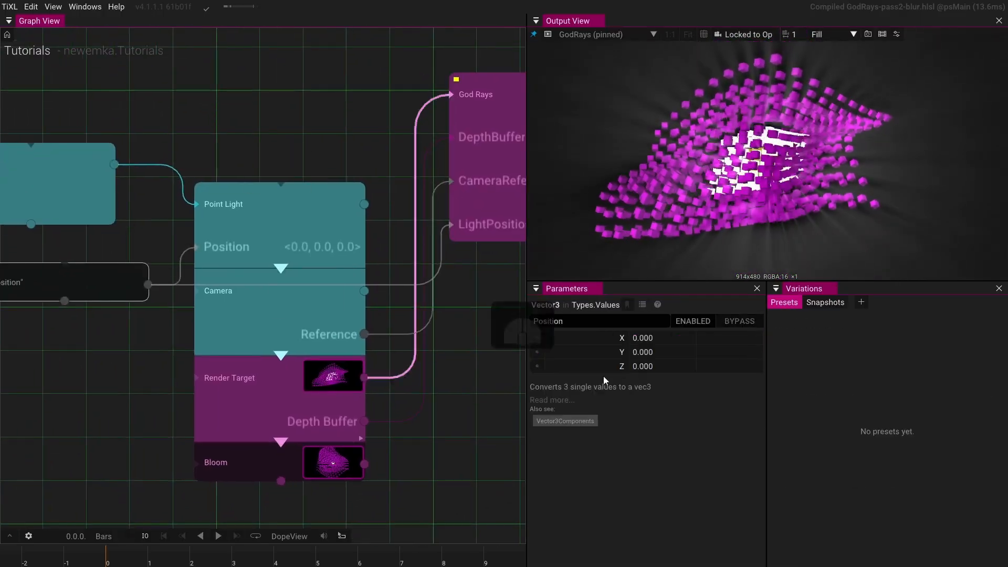
left_click_drag(704, 366, 704, 288)
- Reset the Camera's position and set its Z to 65
left_click(296, 332)
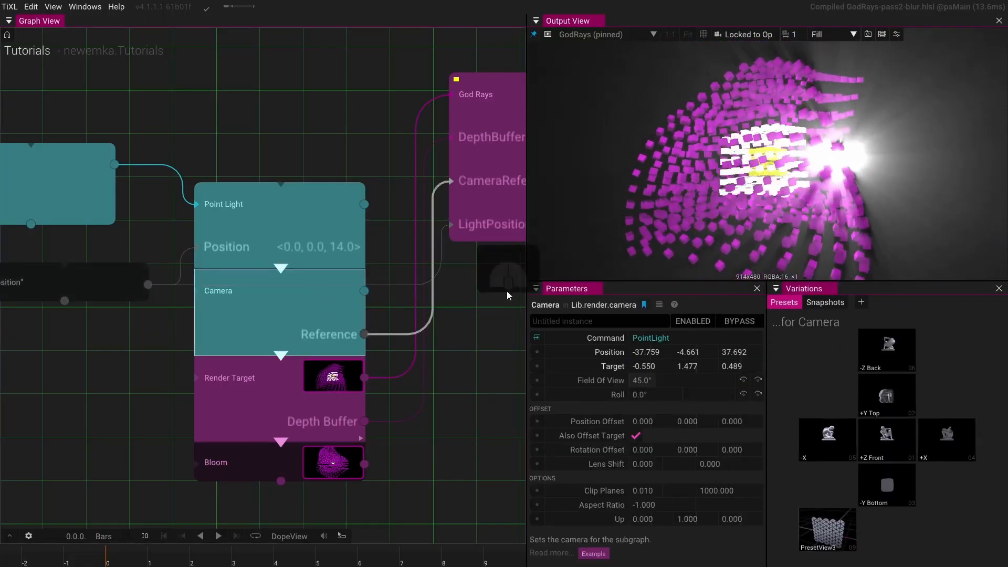
left_click(599, 353)
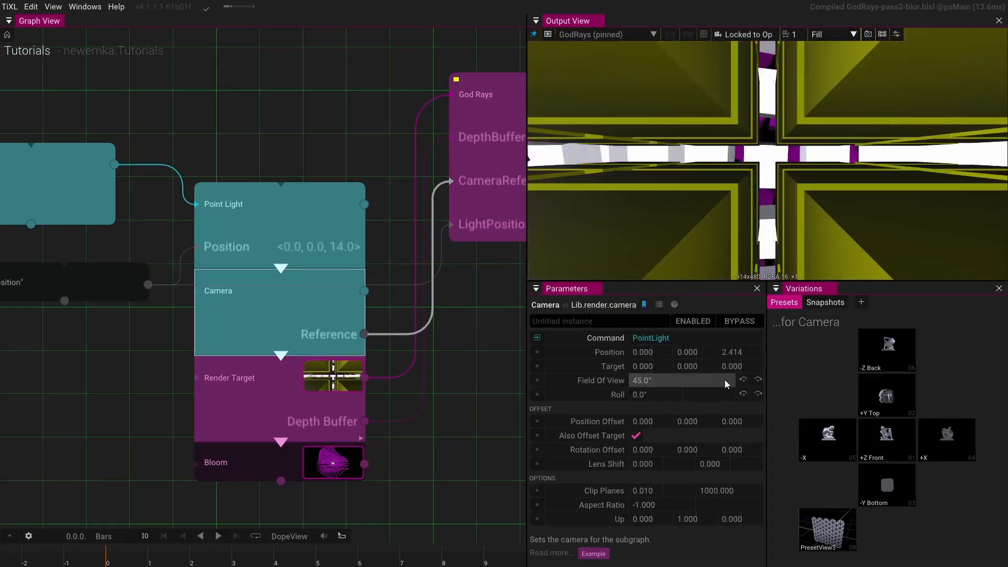
left_click_drag(732, 352, 975, 226)
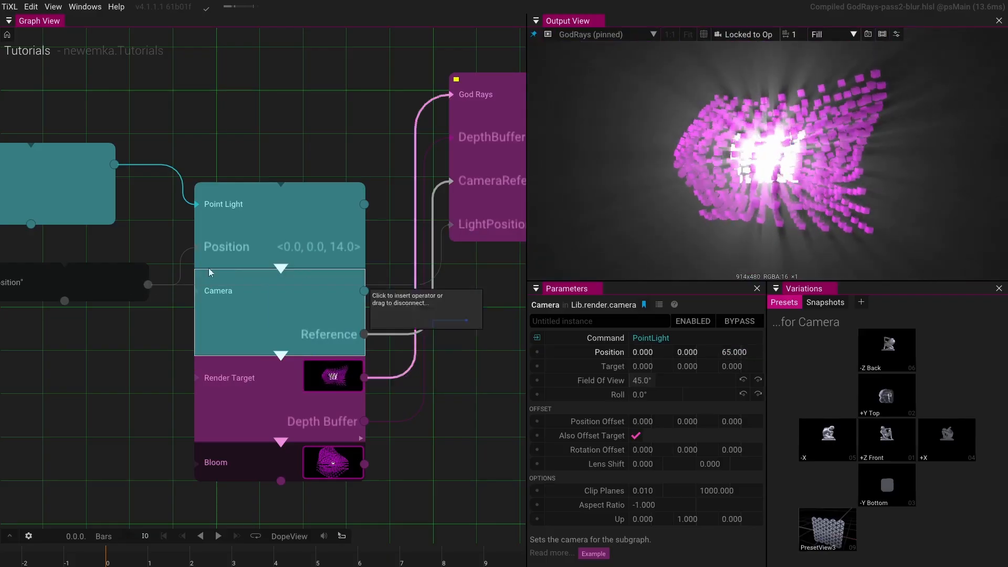
- Reset the light position vector's Z value to 0
left_click(101, 272)
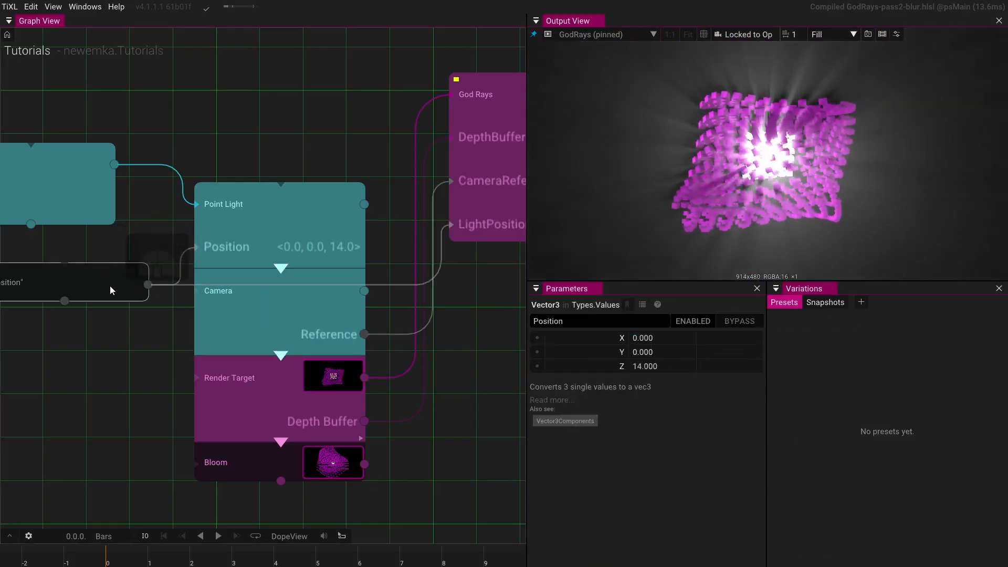
left_click(605, 365)
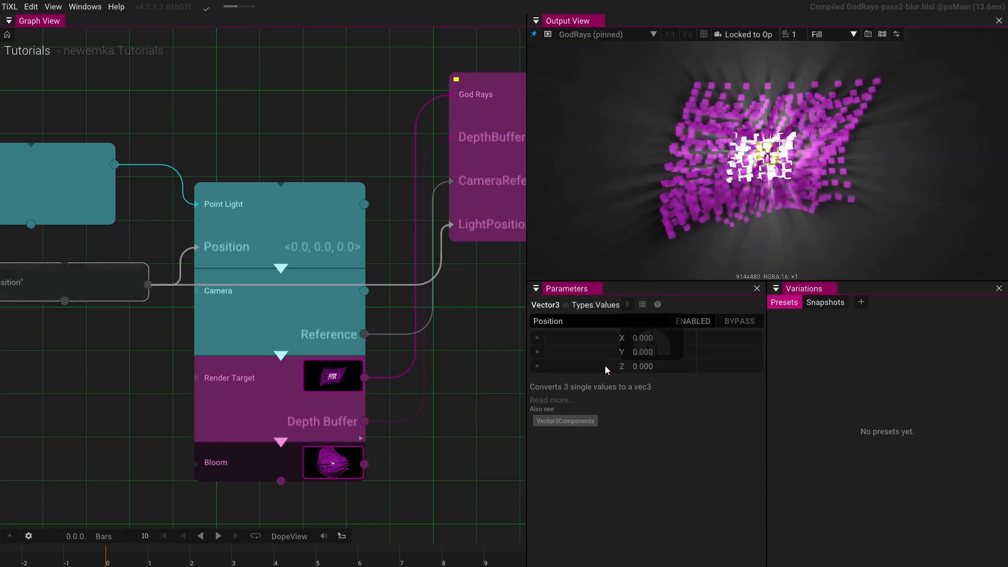
- Set the light position vector's Z value to about -8.26
left_click_drag(523, 360, 84, 337)
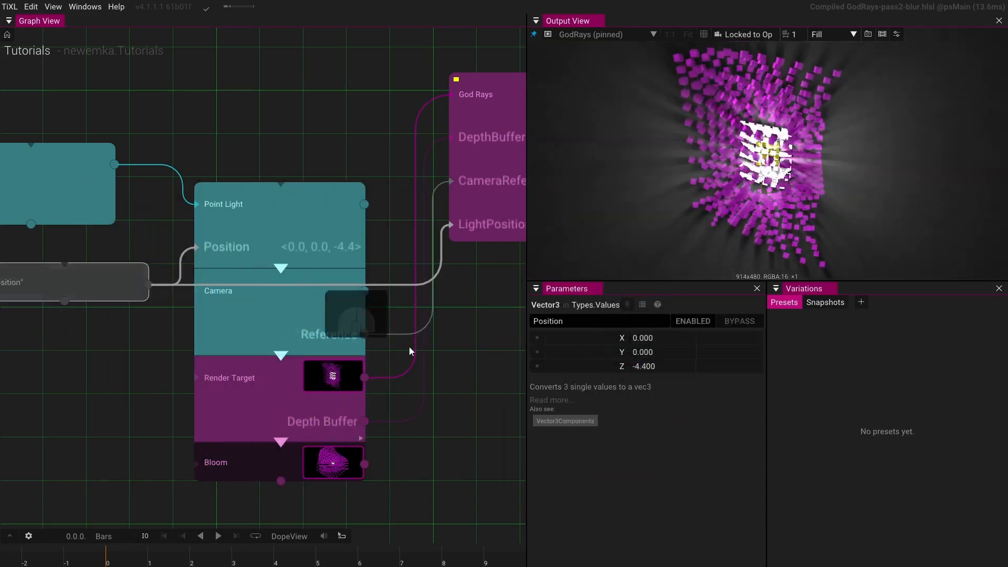
left_click_drag(681, 366, 461, 350)
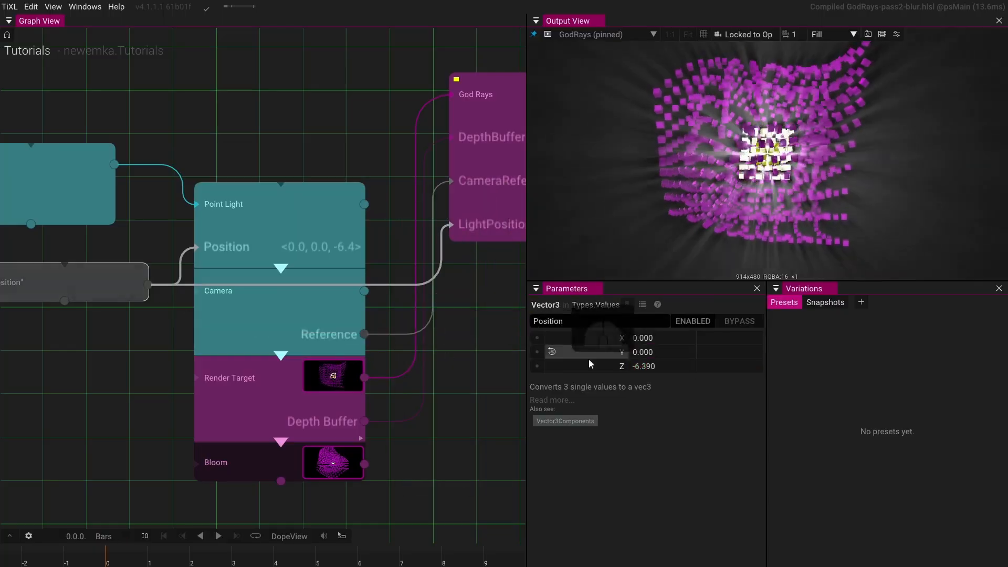
left_click_drag(682, 366, 320, 351)
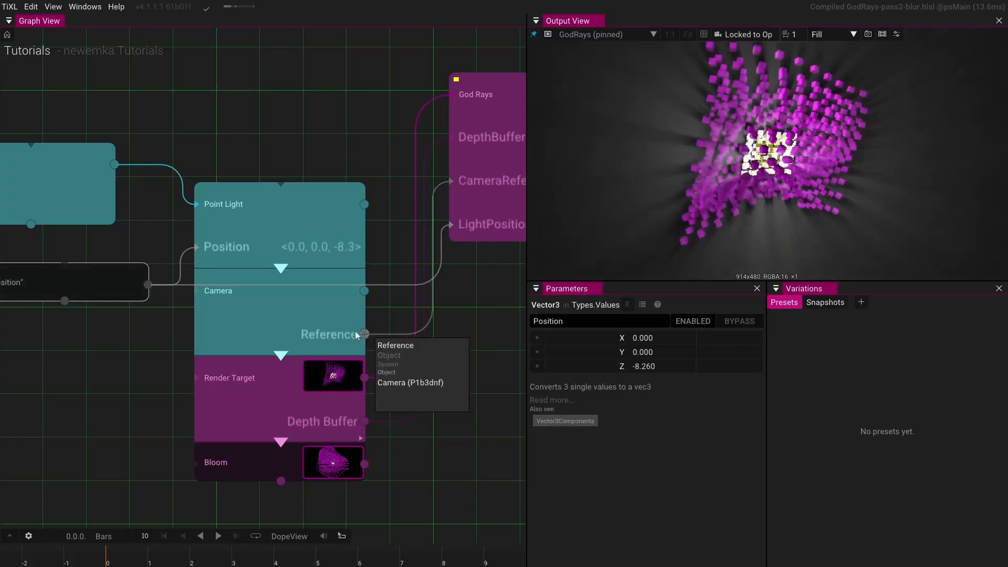
- Connect a new AnimVec3 operator to the Group's Rotation input
left_click_drag(120, 341, 296, 339)
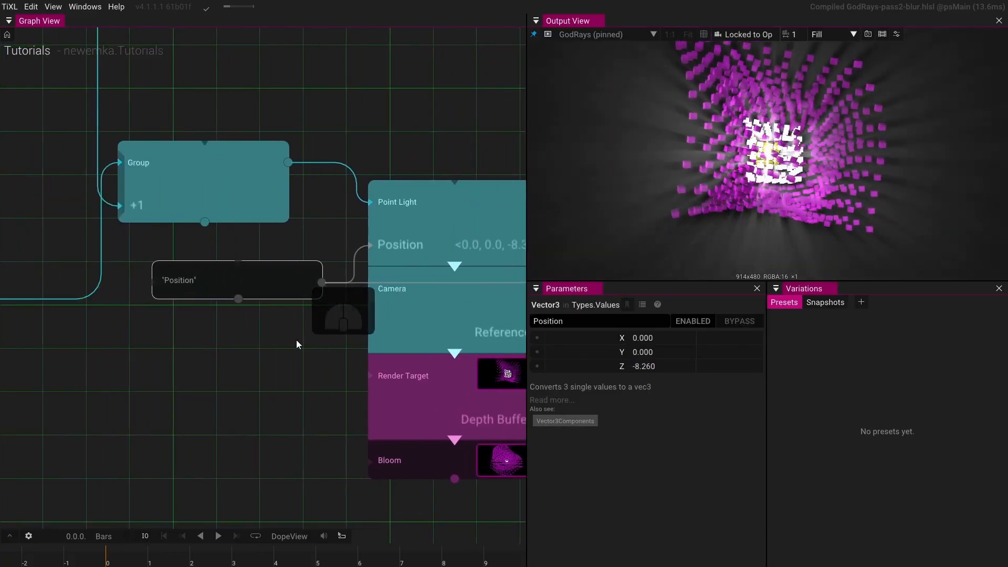
left_click(221, 187)
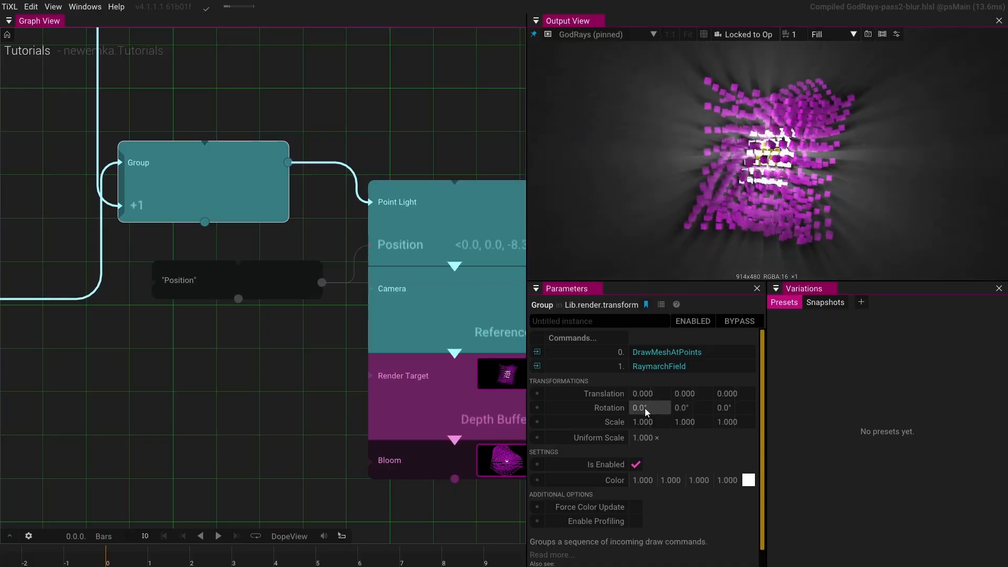
left_click_drag(644, 408, 661, 391)
left_click(535, 408)
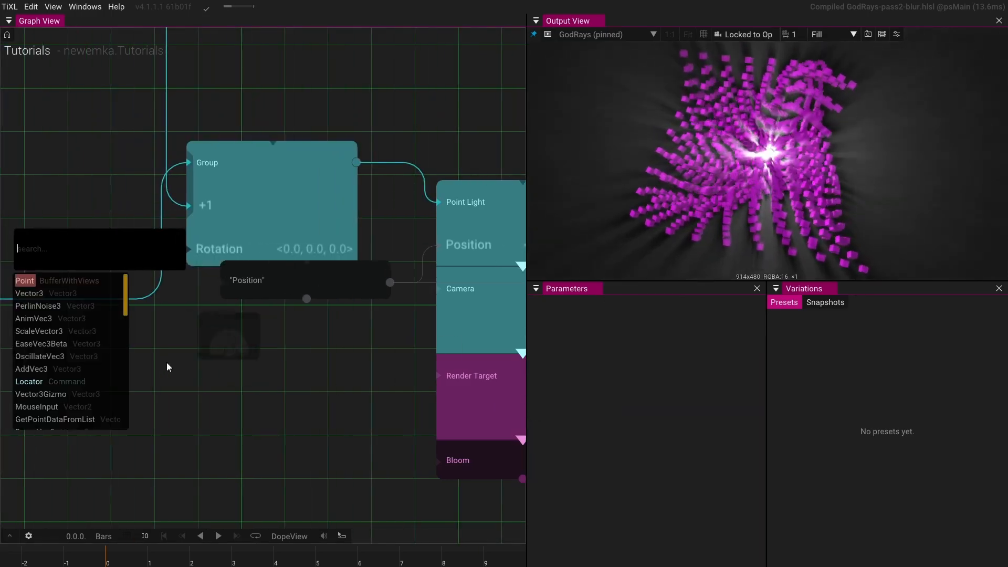
left_click(49, 321)
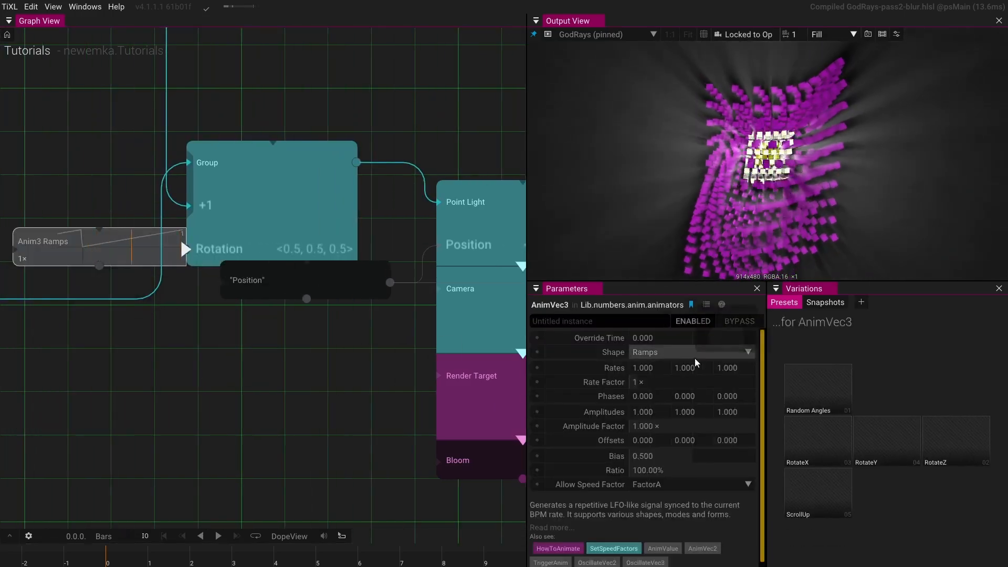
- Change the AnimVec3 shape to PerlinNoiseSigned
left_click(749, 353)
scroll(707, 404, "down", 2)
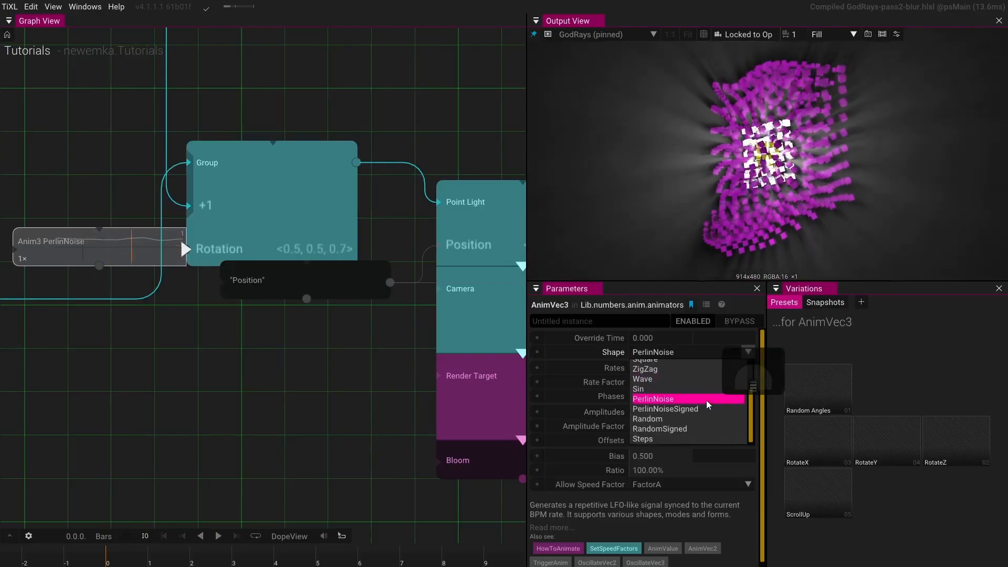
left_click(694, 413)
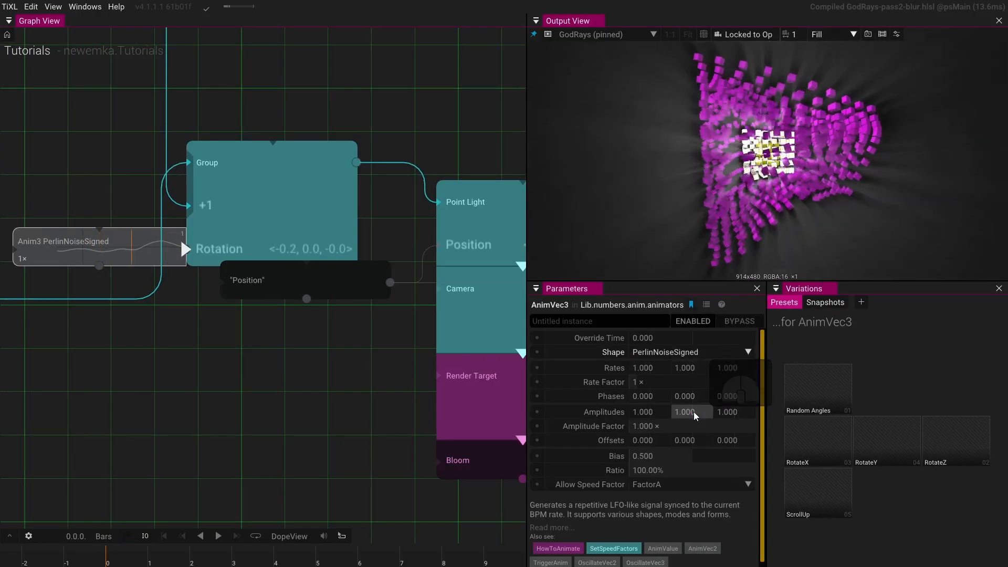
- Set the AnimVec3 amplitude factor to 360 and its rate factor to 0.1
left_click(662, 431)
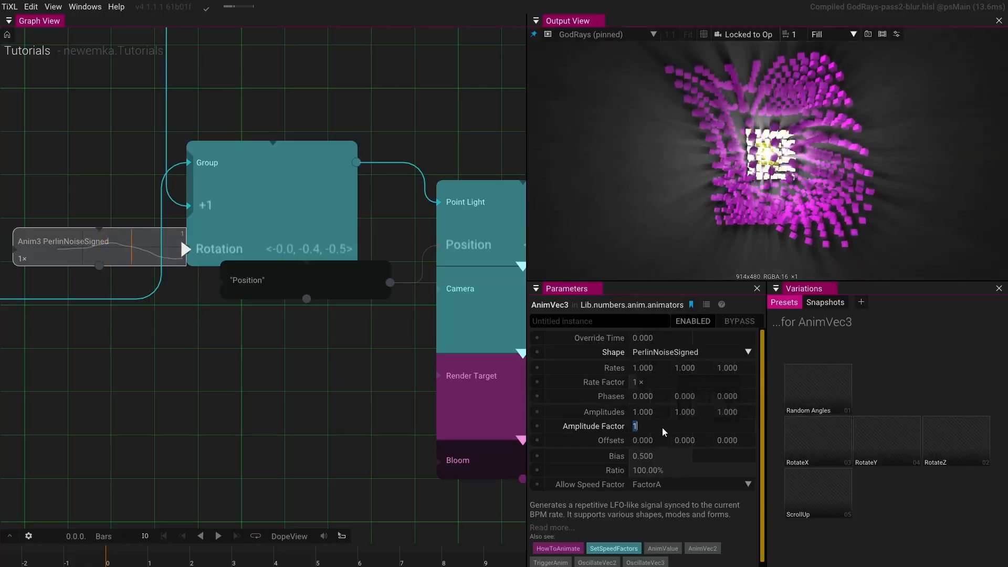
type("360")
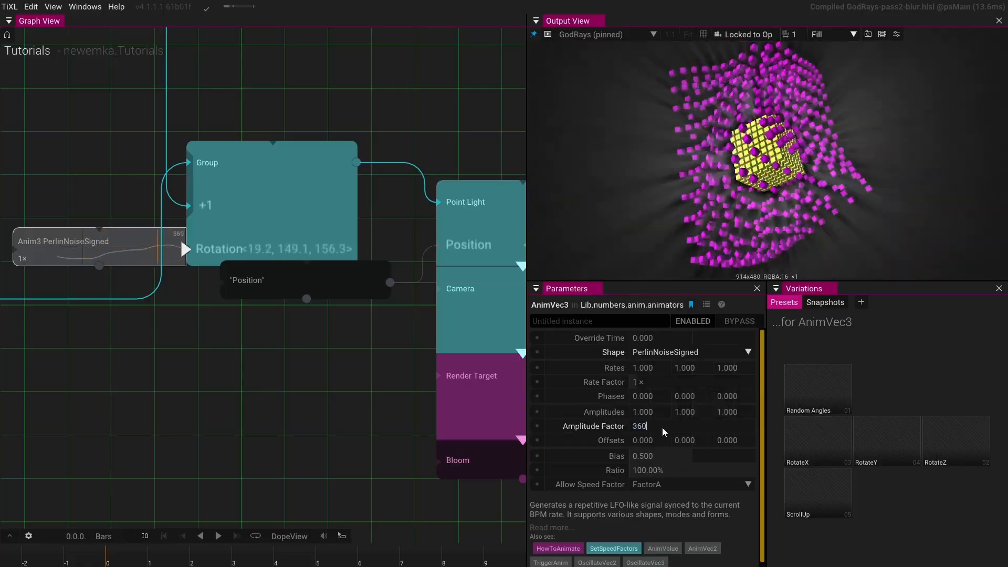
key("Return")
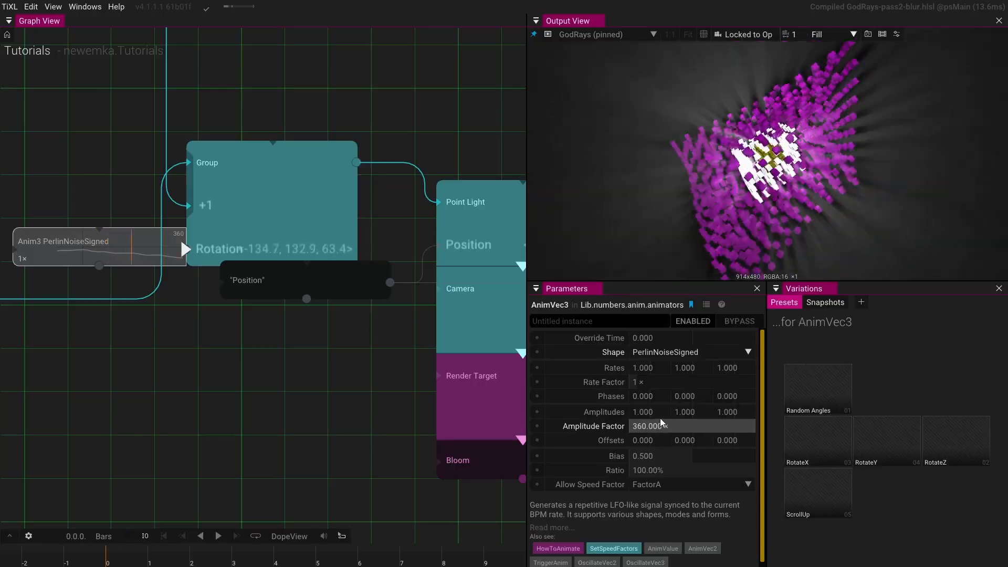
left_click(654, 382)
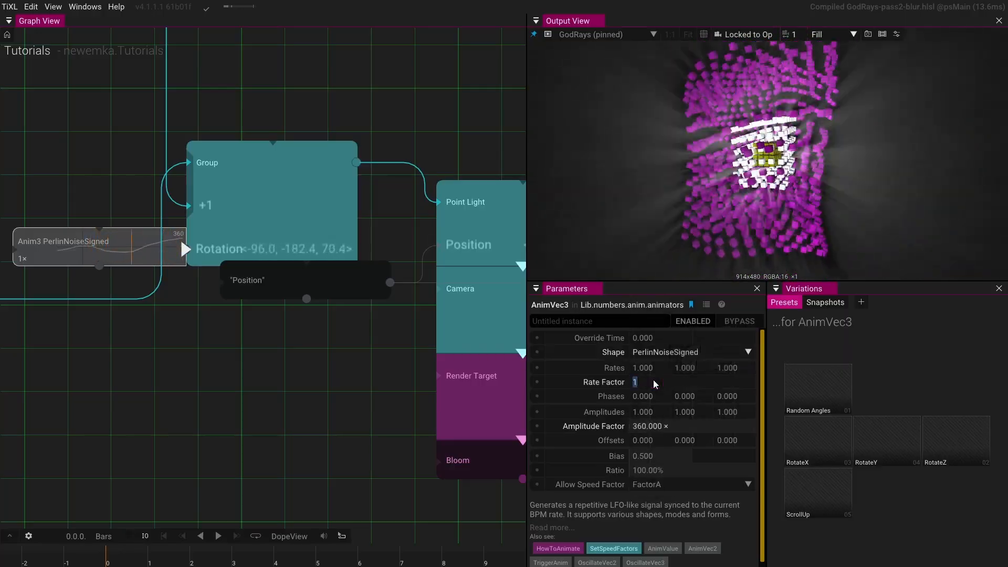
key("BackSpace")
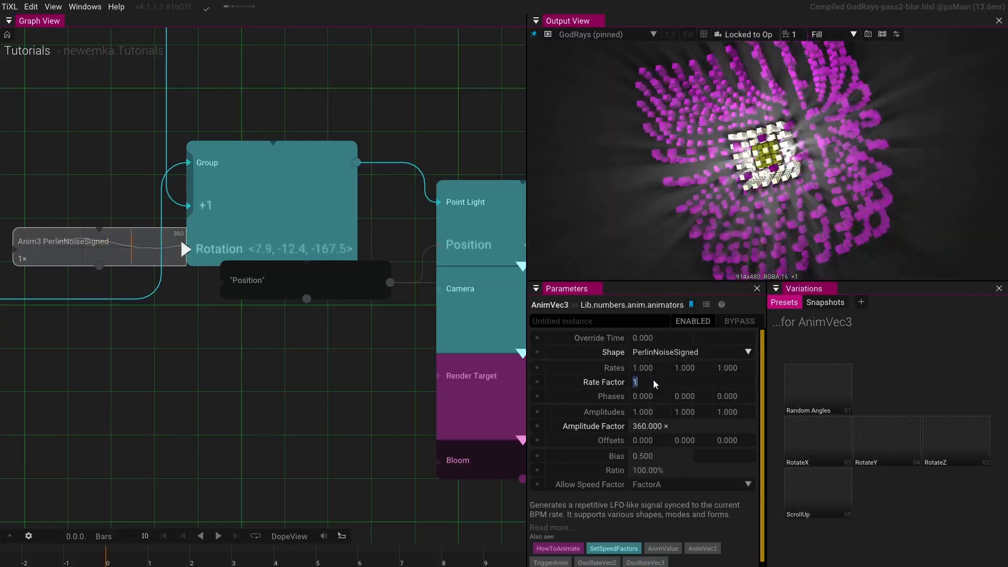
type("0.1")
key("Return")
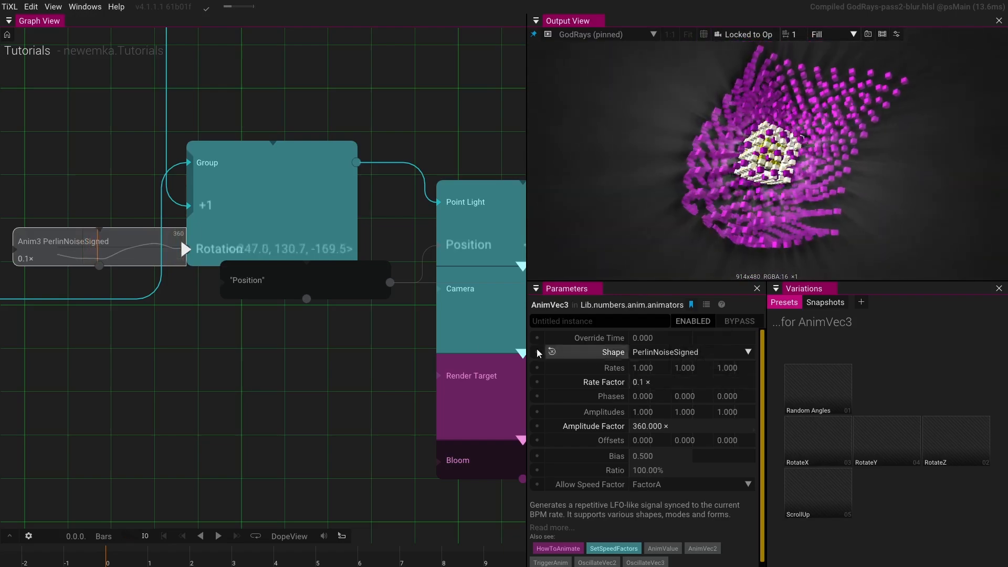
- Reposition the Bloom node and connect its output to the God Rays image input
left_click_drag(410, 341, 183, 357)
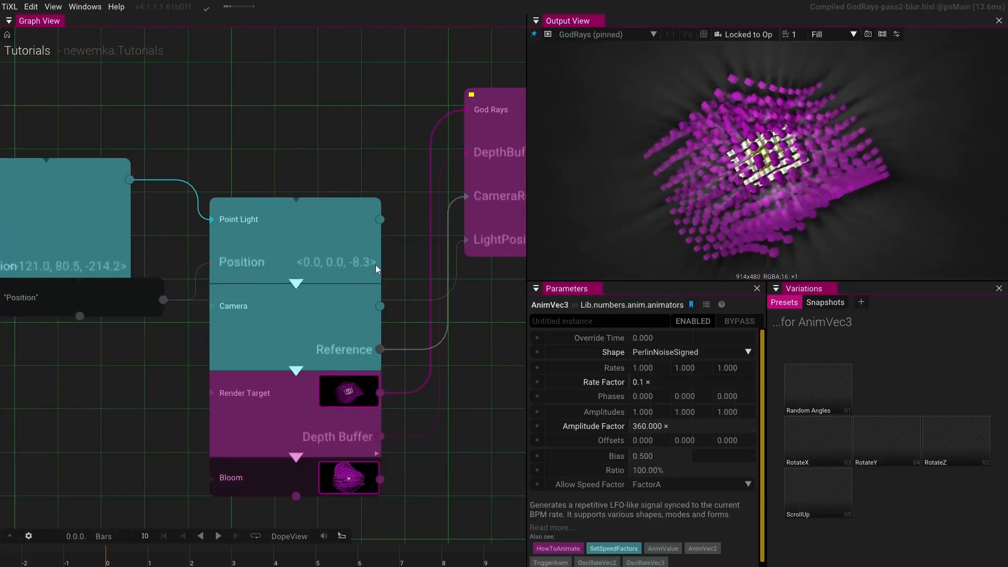
left_click_drag(358, 270, 263, 153)
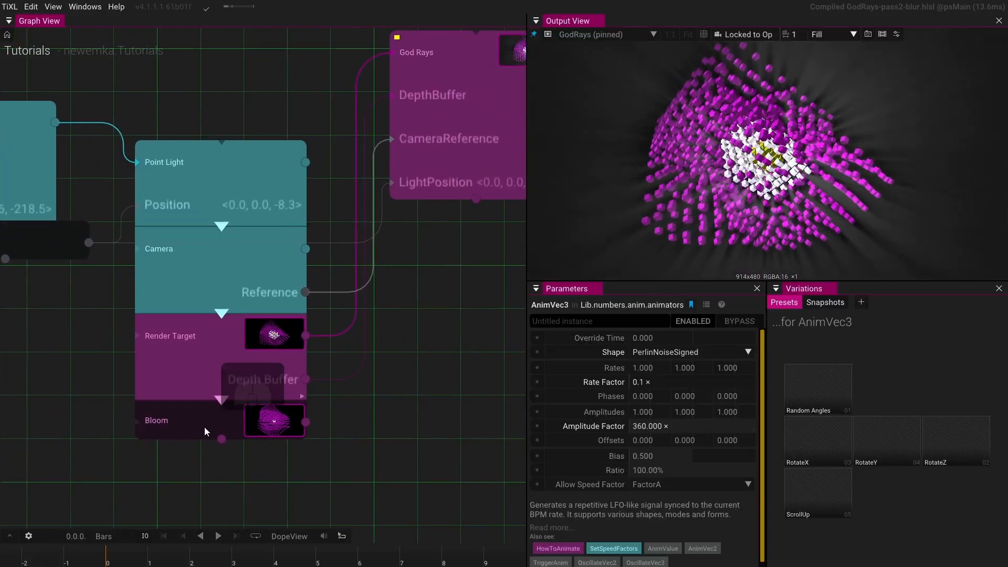
left_click_drag(203, 427, 474, 375)
left_click_drag(442, 252, 251, 288)
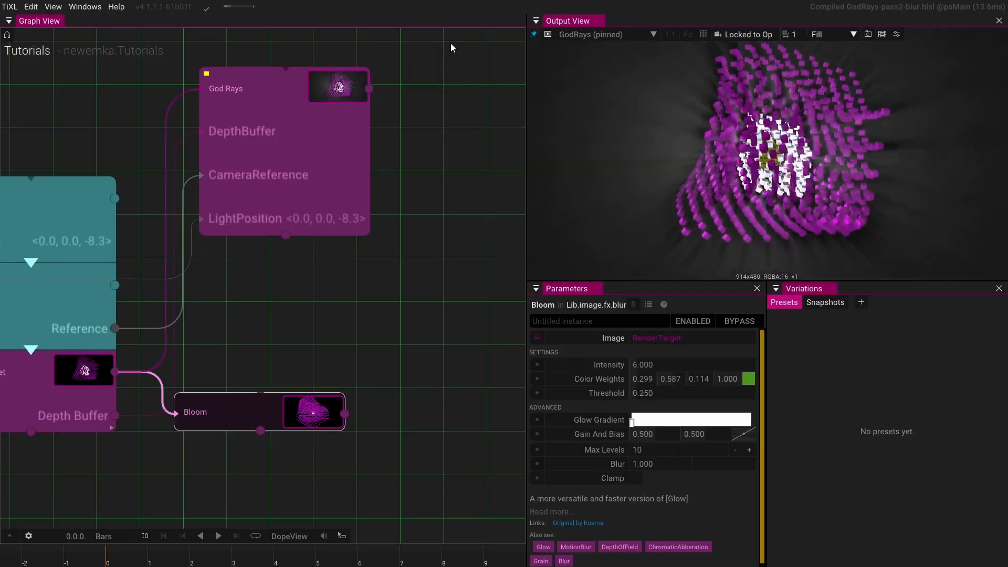
left_click_drag(345, 414, 188, 97)
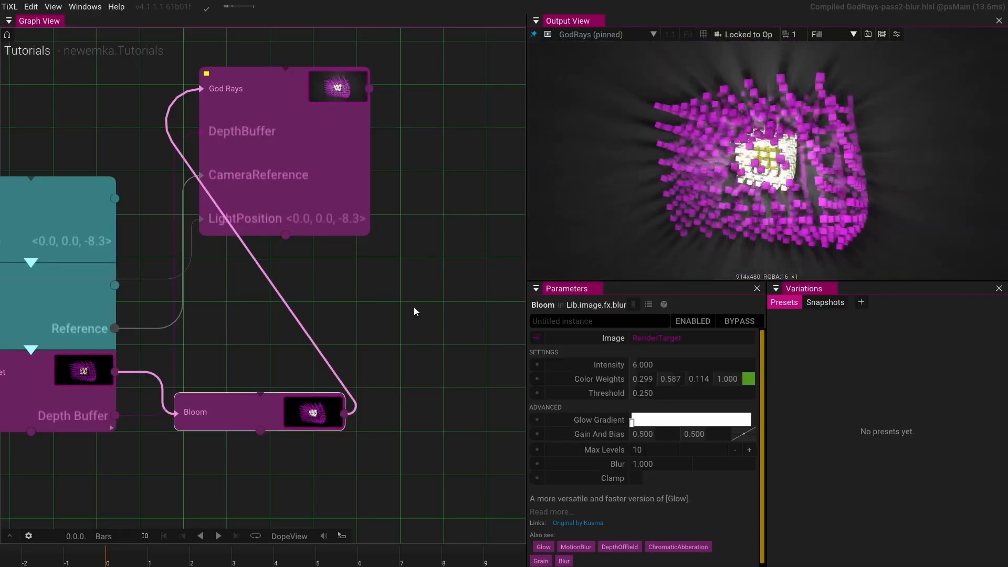
left_click_drag(244, 288, 355, 234)
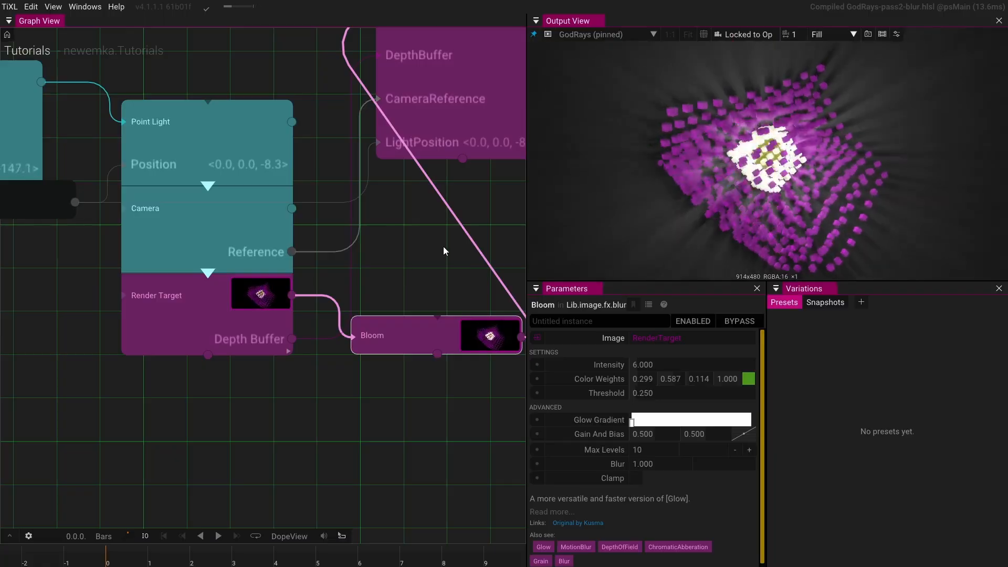
left_click_drag(444, 247, 323, 373)
left_click_drag(362, 247, 436, 295)
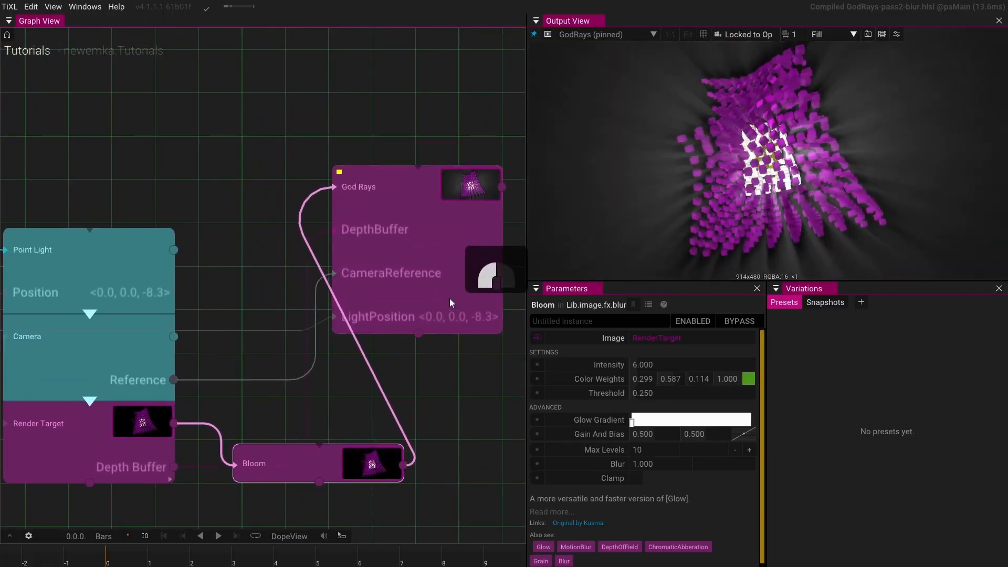
left_click(632, 423)
mouse_move(699, 439)
left_mouse_down()
mouse_move(748, 411)
mouse_move(648, 435)
mouse_move(757, 436)
mouse_move(715, 428)
left_mouse_up()
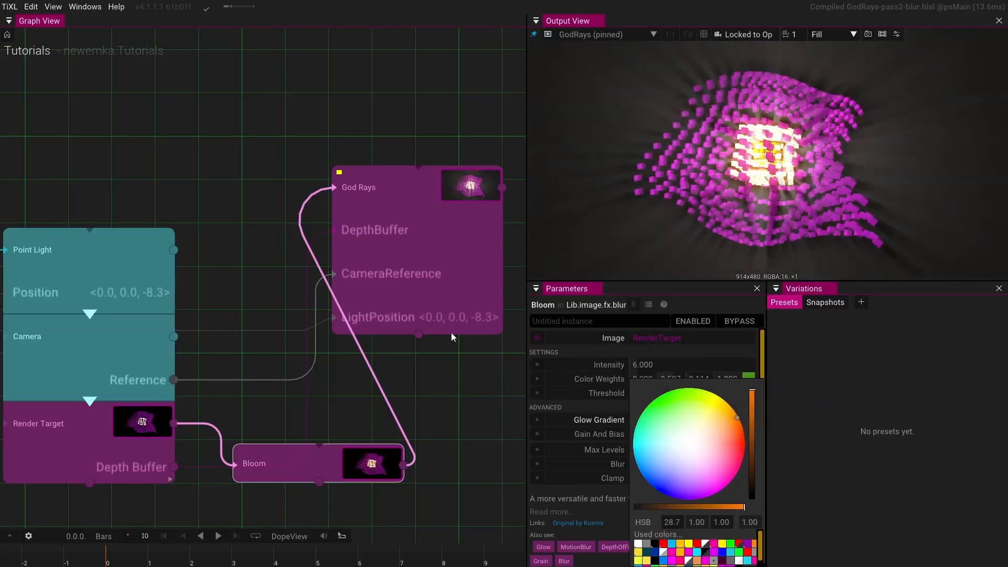
left_click(595, 402)
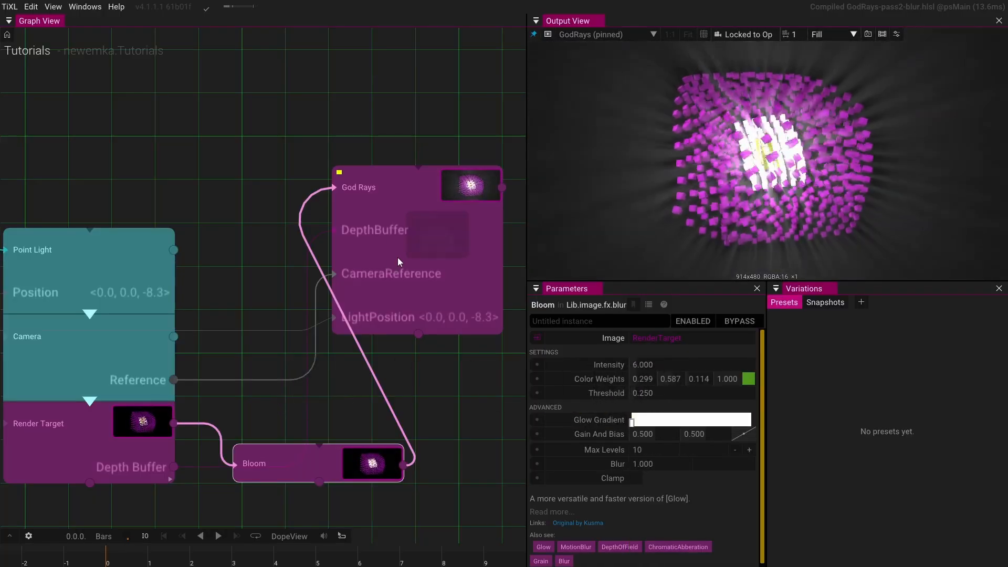
- Set the God Rays ray colour to cyan, about 0.113, 1.000, 0.881
left_click(398, 257)
left_click(748, 410)
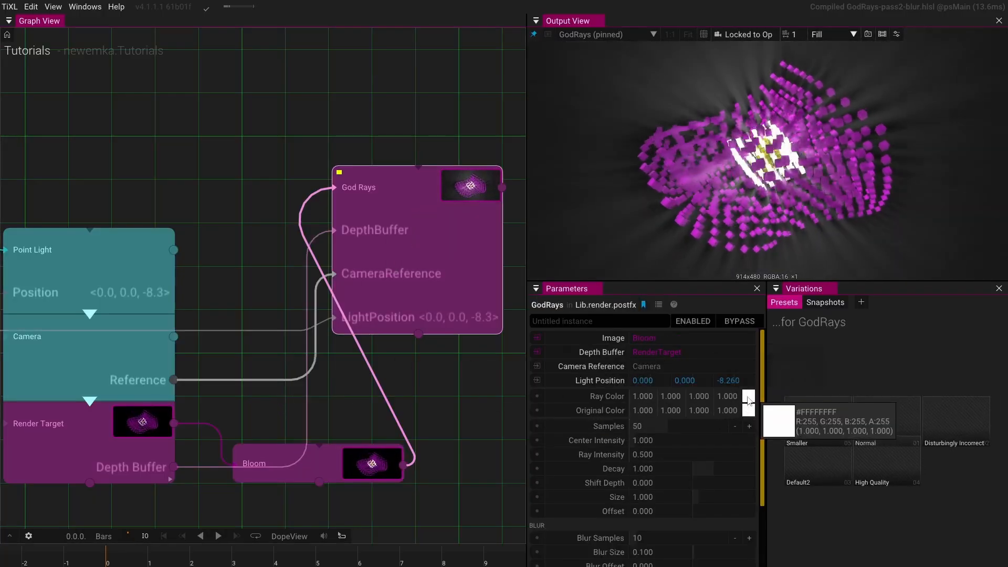
mouse_move(872, 439)
left_mouse_down()
mouse_move(877, 415)
mouse_move(799, 402)
mouse_move(768, 439)
left_mouse_up()
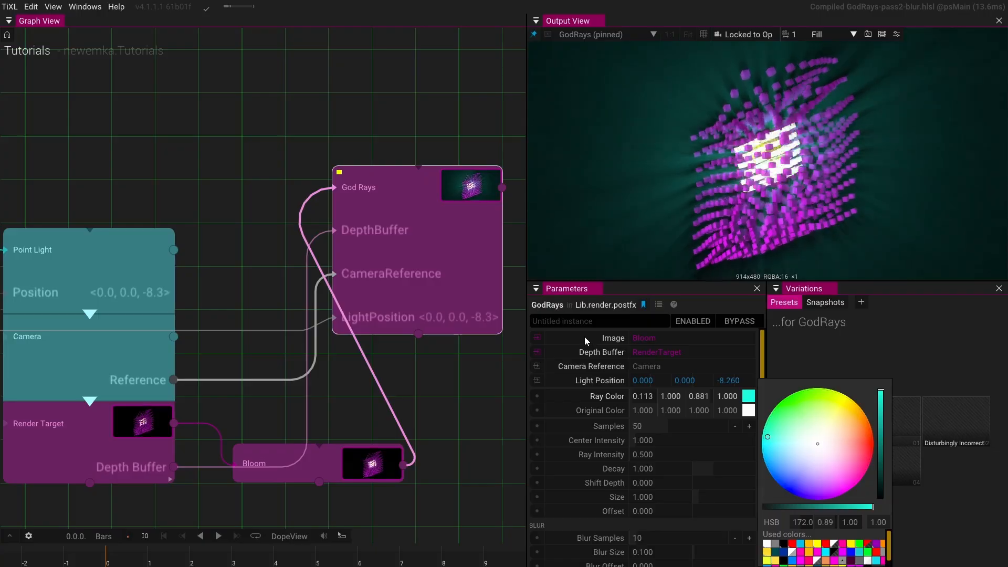
- Select the Add Noise operator and set its frequency to 0.06
left_click_drag(305, 197, 472, 147)
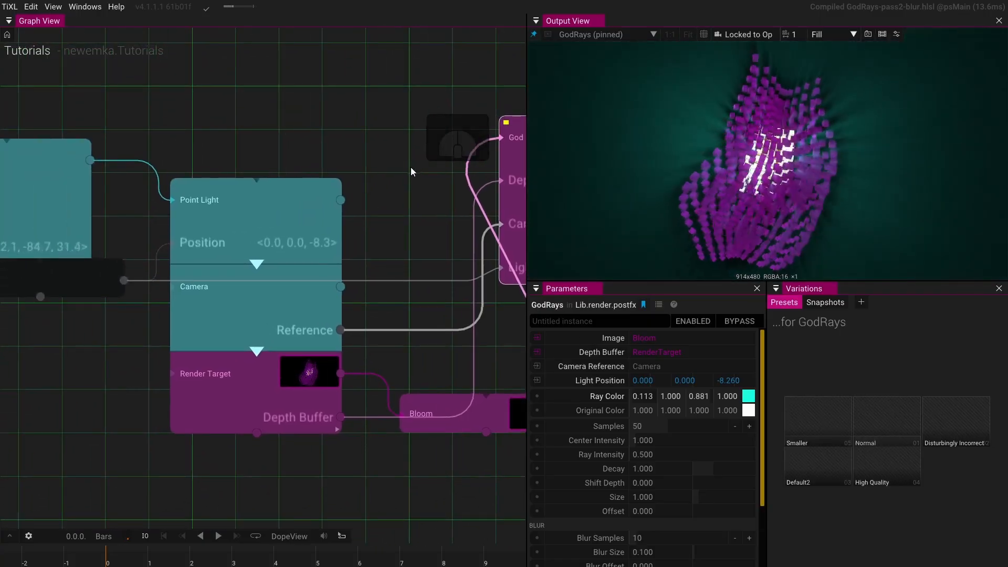
left_click_drag(157, 351, 468, 362)
left_click_drag(328, 375, 431, 391)
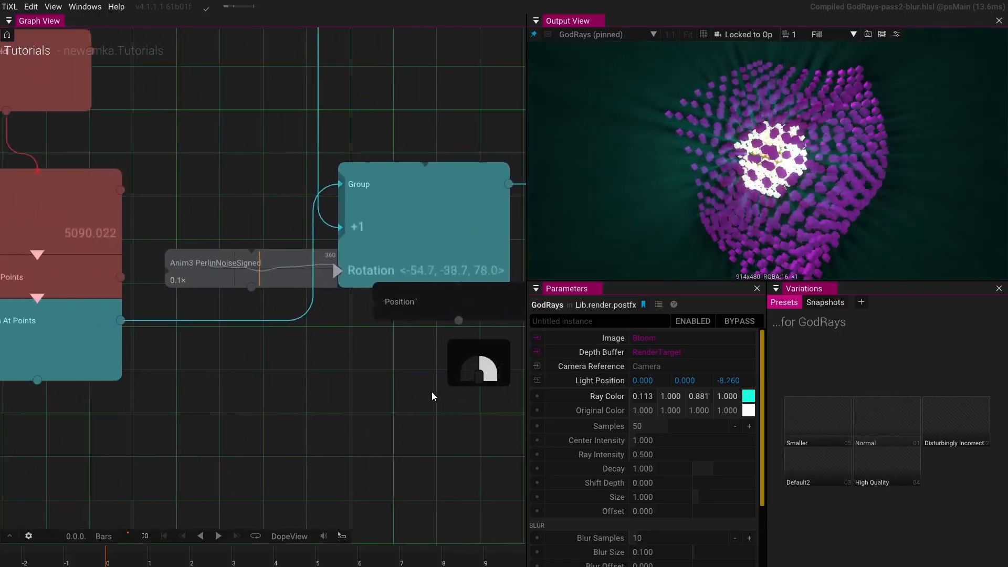
left_click_drag(301, 387, 453, 402)
left_click(238, 225)
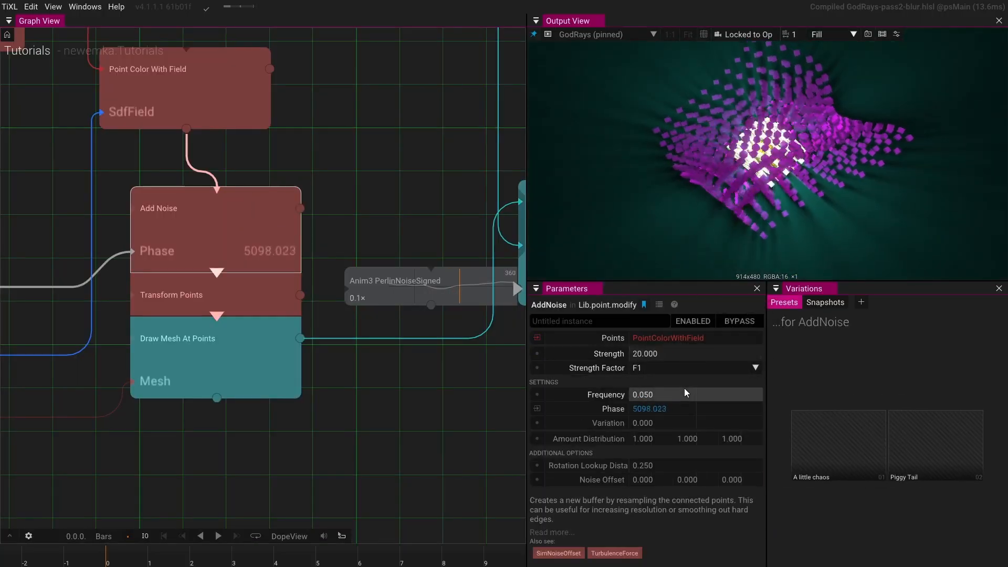
mouse_move(678, 390)
left_mouse_down()
mouse_move(706, 397)
mouse_move(691, 394)
left_mouse_up()
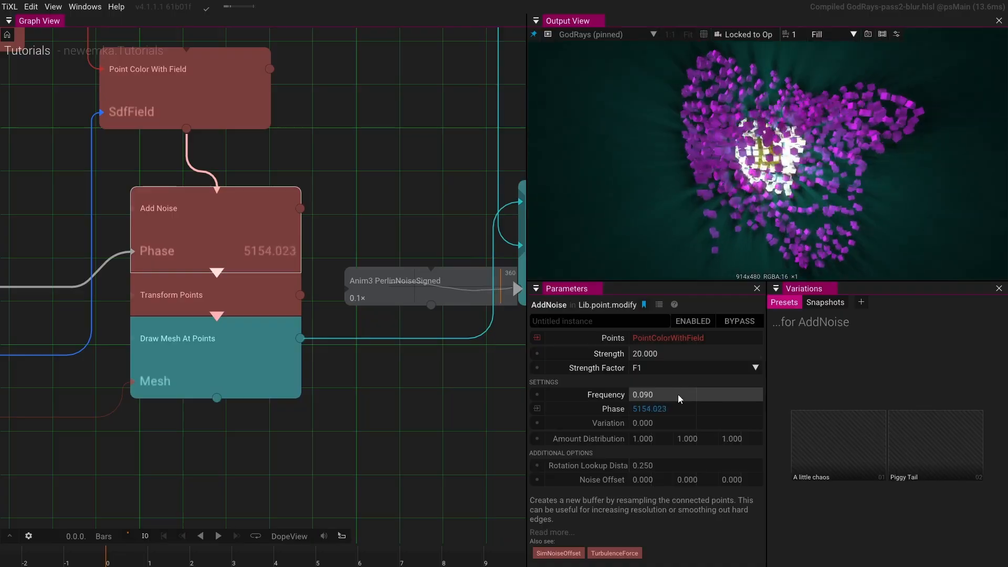
left_click(678, 397)
left_click(652, 396)
left_click(651, 397)
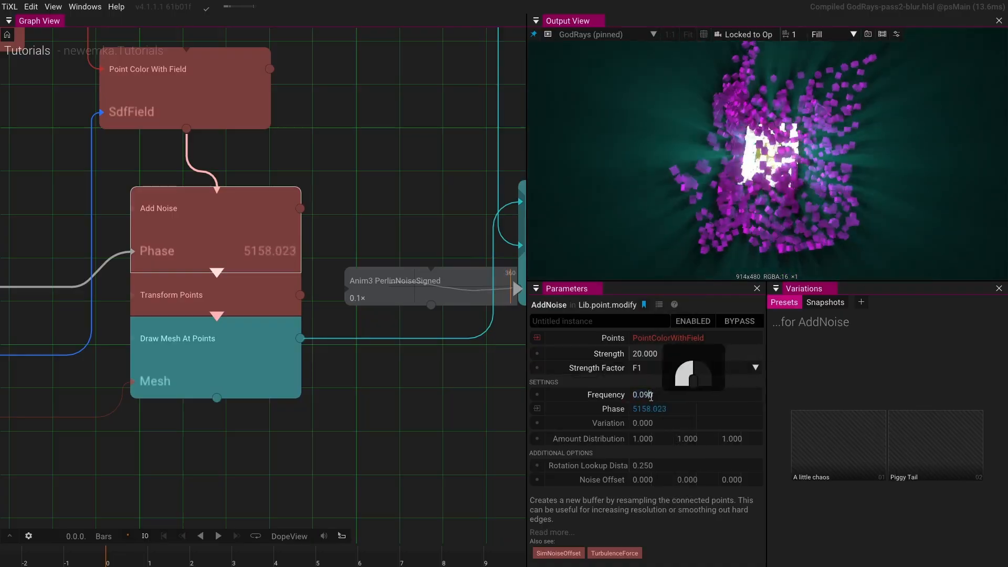
key("BackSpace")
key("BackSpace")
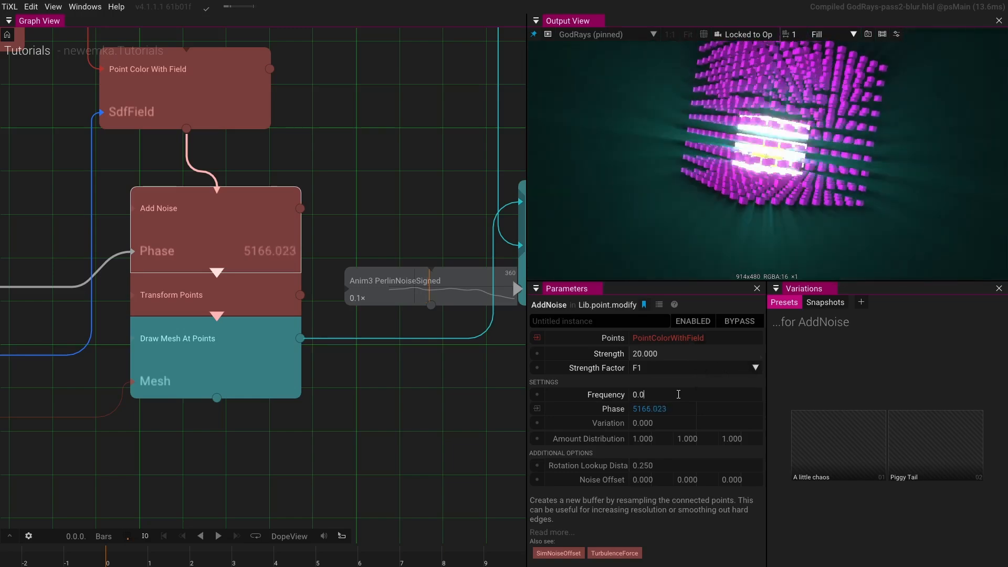
type("6")
key("Return")
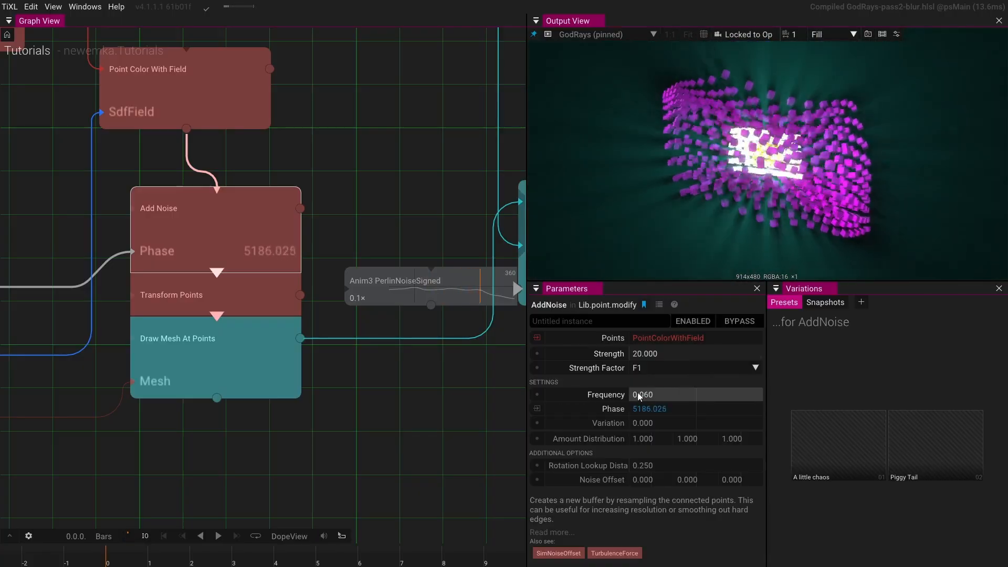
- Open the playback settings to review the BPM and sync mode, then close them
left_click_drag(71, 416, 361, 412)
scroll(359, 411, "down", 3)
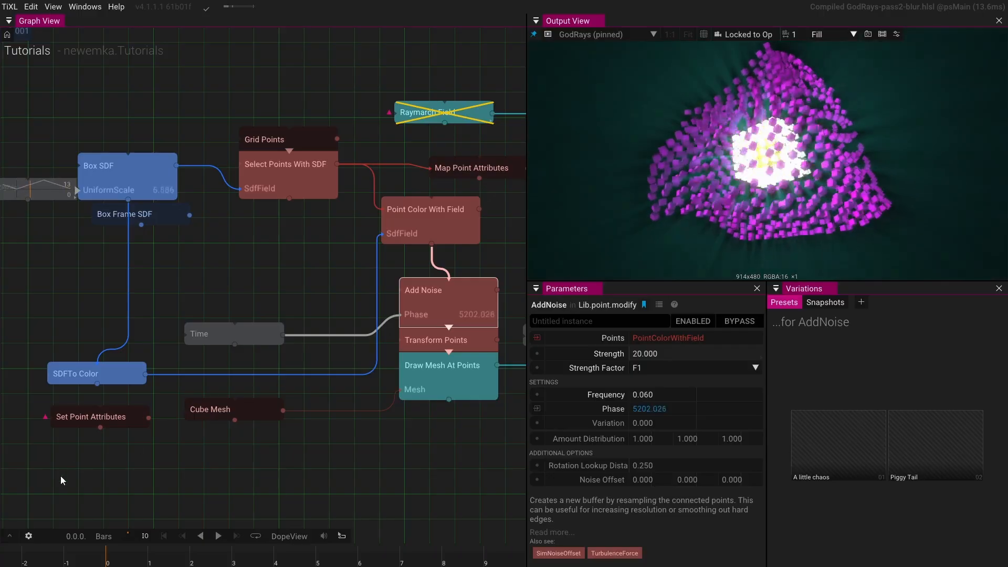
left_click(27, 536)
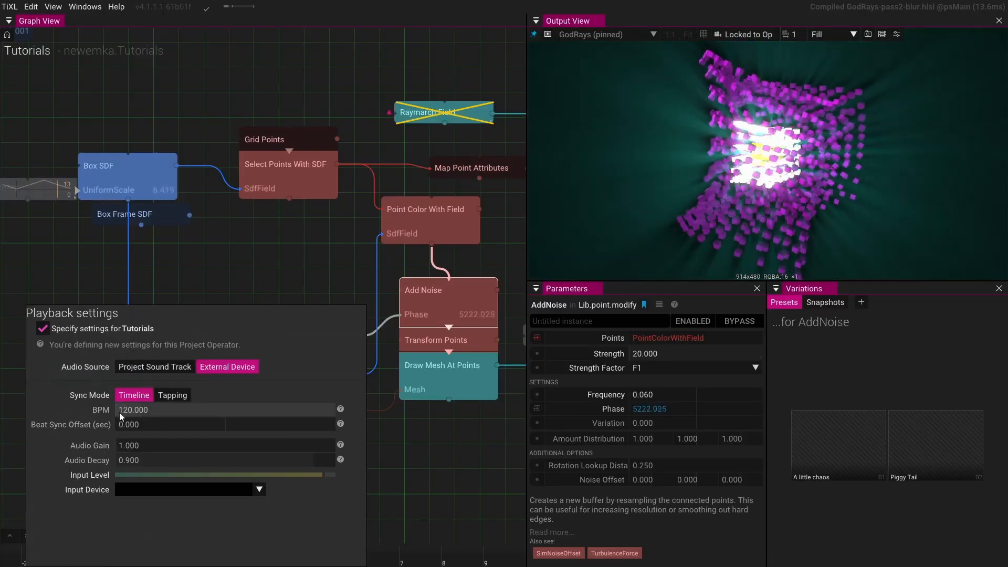
left_click(252, 283)
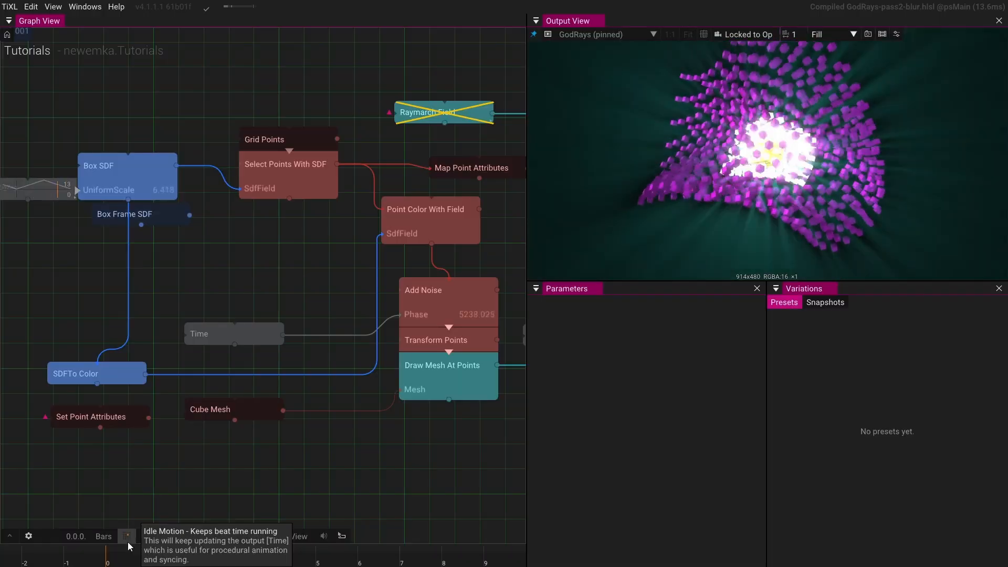
- Add a RadialGradient operator to the graph below the render chain
left_click_drag(310, 420, 186, 292)
scroll(188, 299, "down", 5)
left_click_drag(226, 338, 164, 386)
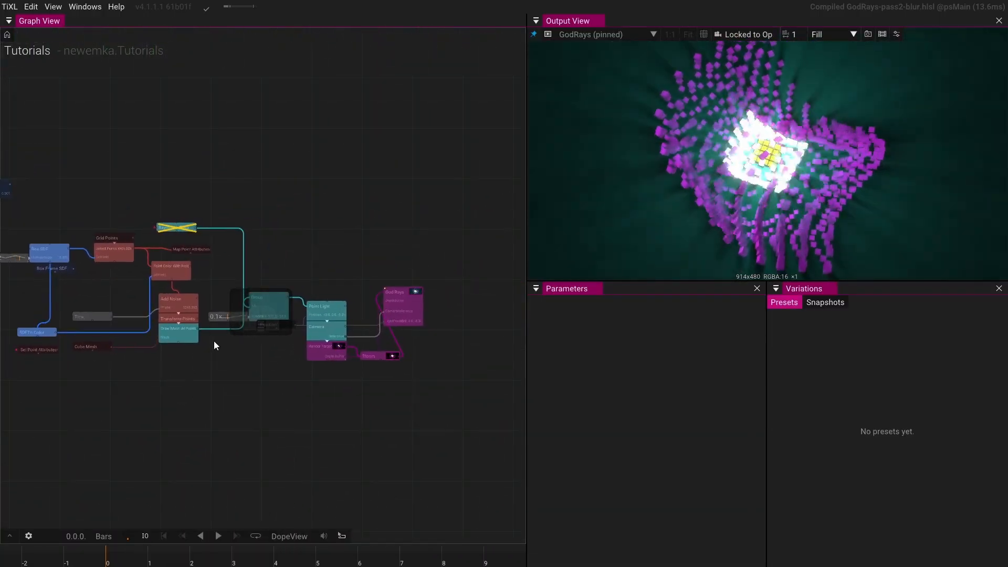
left_click_drag(248, 355, 187, 416)
scroll(295, 269, "up", 3)
left_click_drag(231, 328, 269, 184)
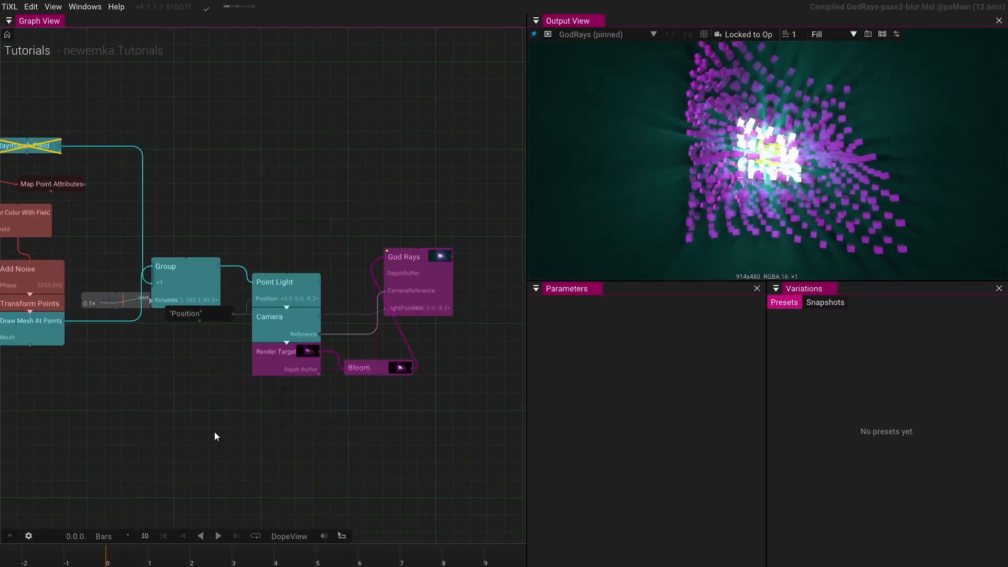
left_click_drag(129, 392, 187, 391)
double_click(188, 392)
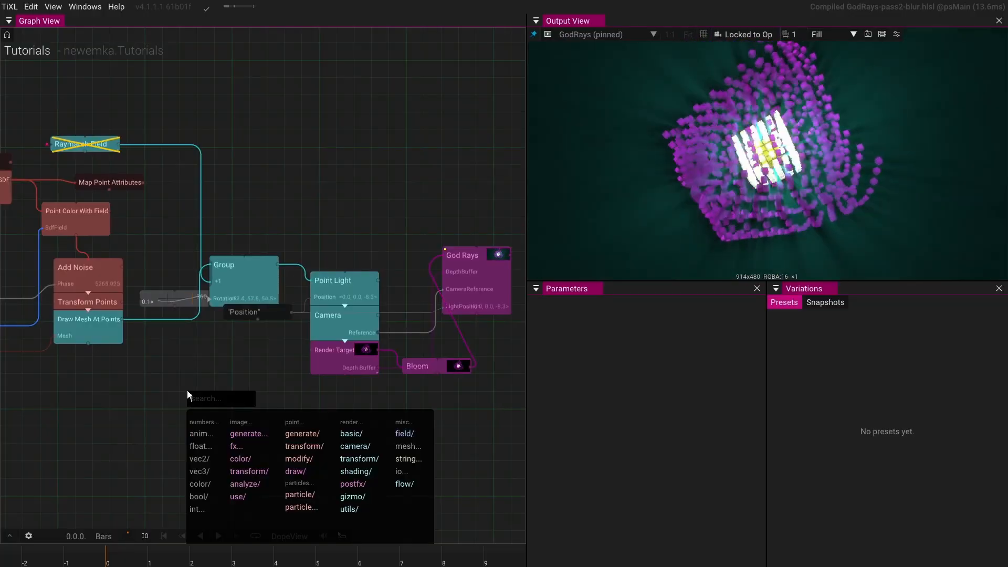
type("radia")
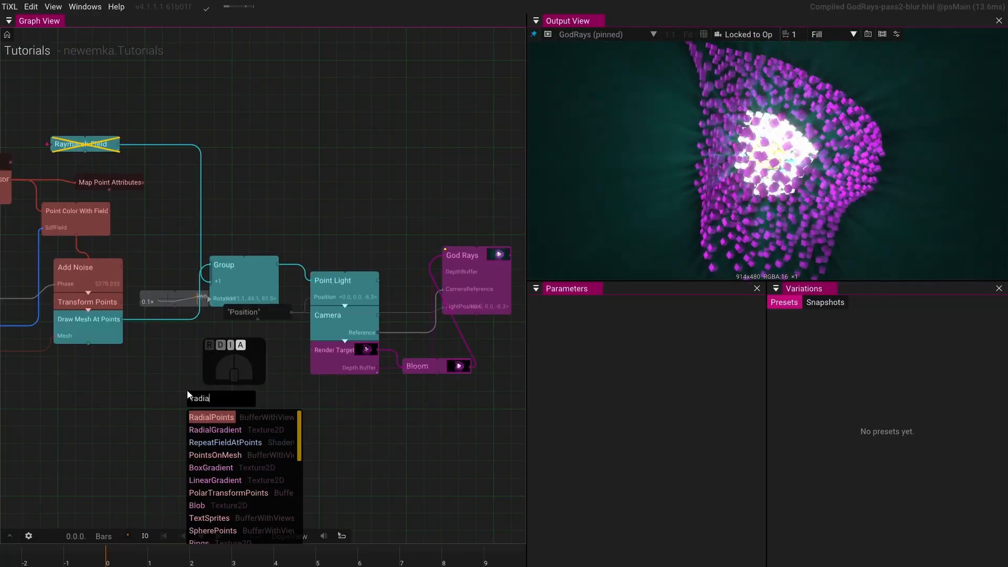
left_click(214, 430)
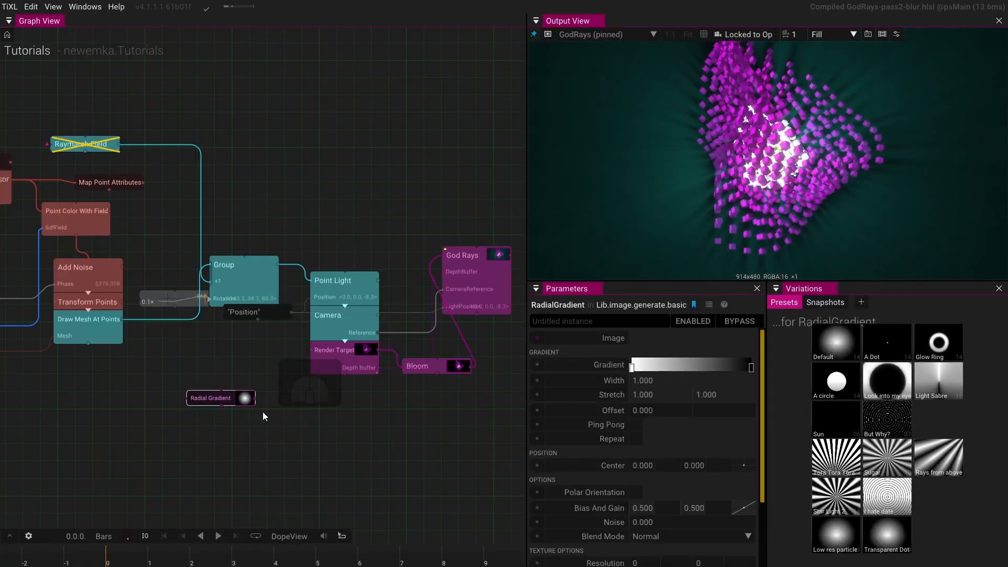
- Set the Radial Gradient resolution to 512 × 512 and feed its output into a new Layer2d operator
scroll(685, 514, "down", 3)
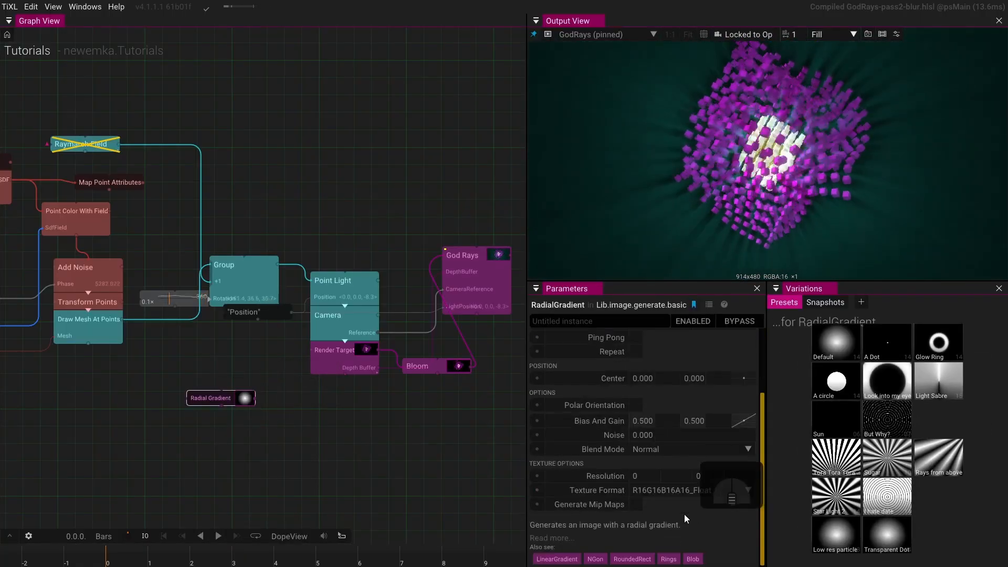
left_click(658, 477)
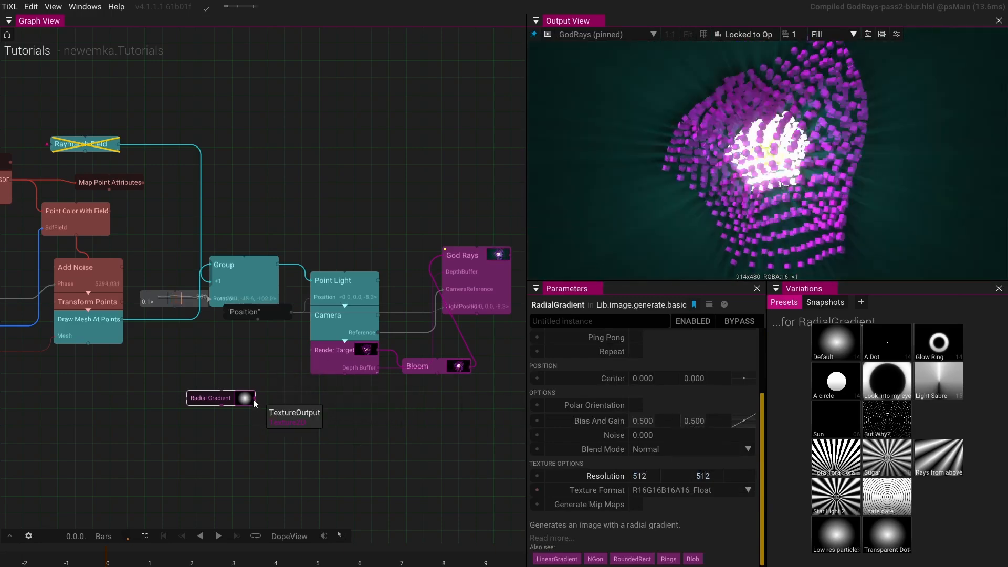
left_click_drag(253, 399, 270, 411)
left_click(293, 438)
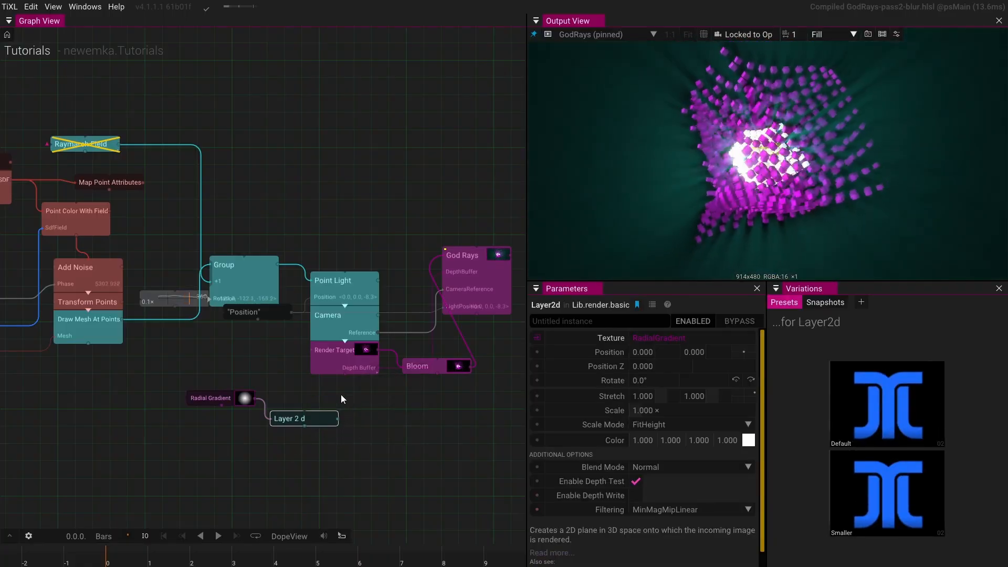
- Insert an Execute operator after the Camera and connect the Layer 2d as its second command
left_click(346, 341)
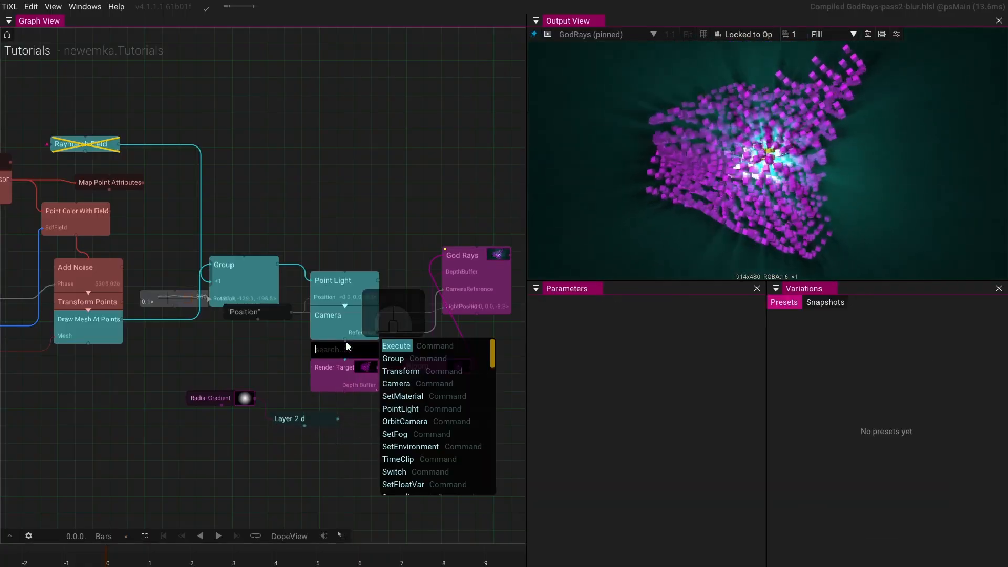
left_click(399, 347)
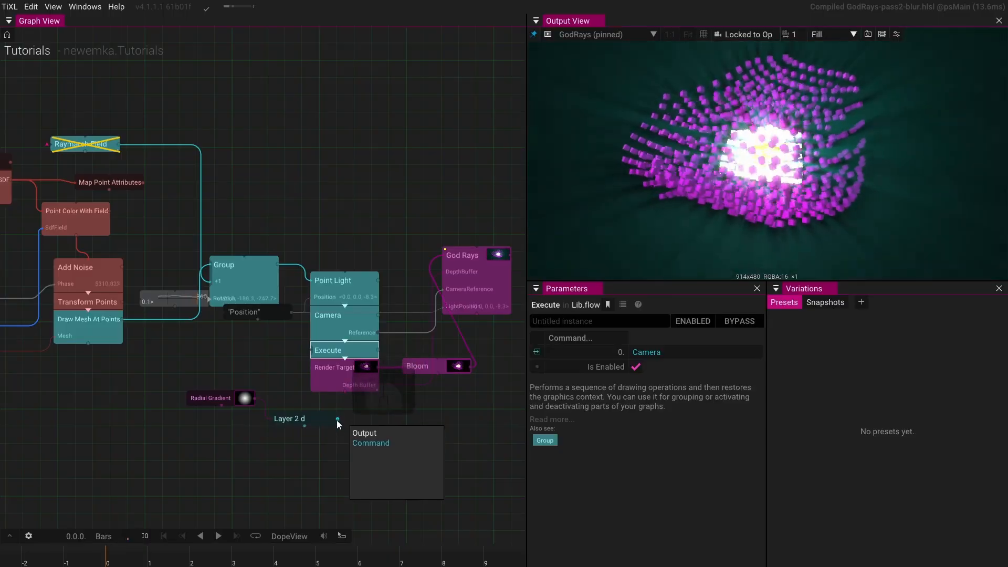
left_click_drag(337, 419, 307, 358)
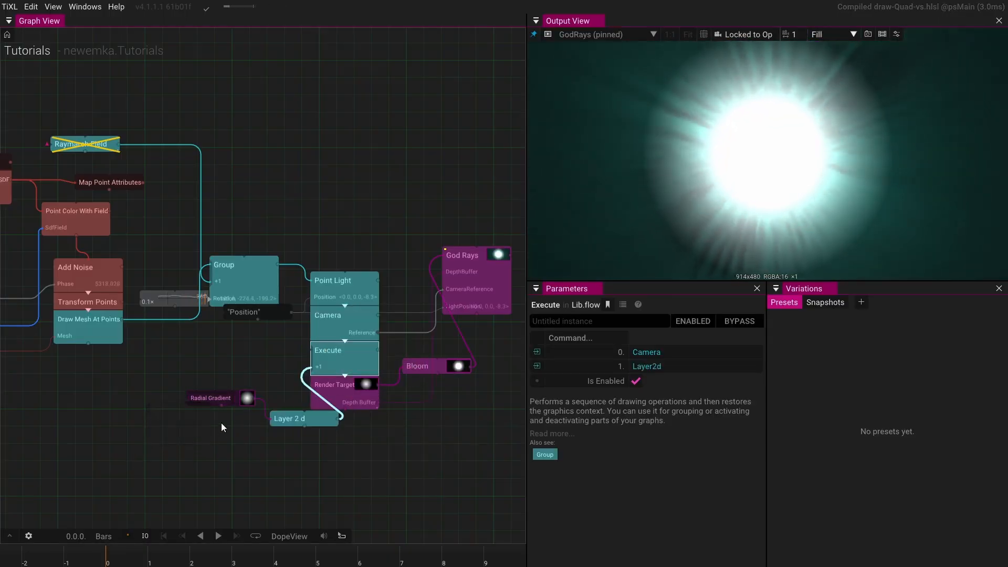
- Move the Layer 2d node beneath the Radial Gradient and adjust its link into the Execute operator
left_click(234, 396)
left_click_drag(286, 416, 195, 419)
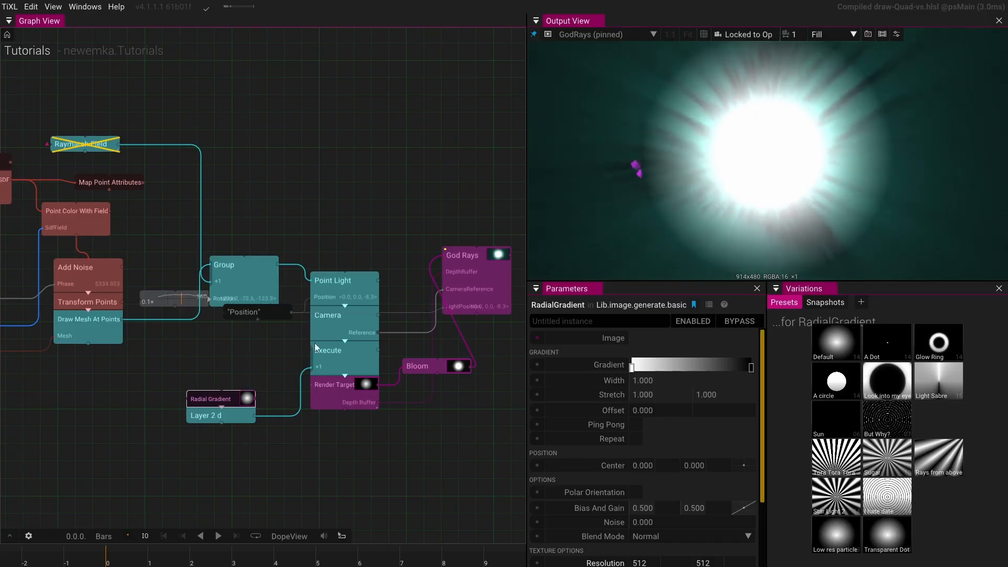
left_click_drag(300, 377, 306, 338)
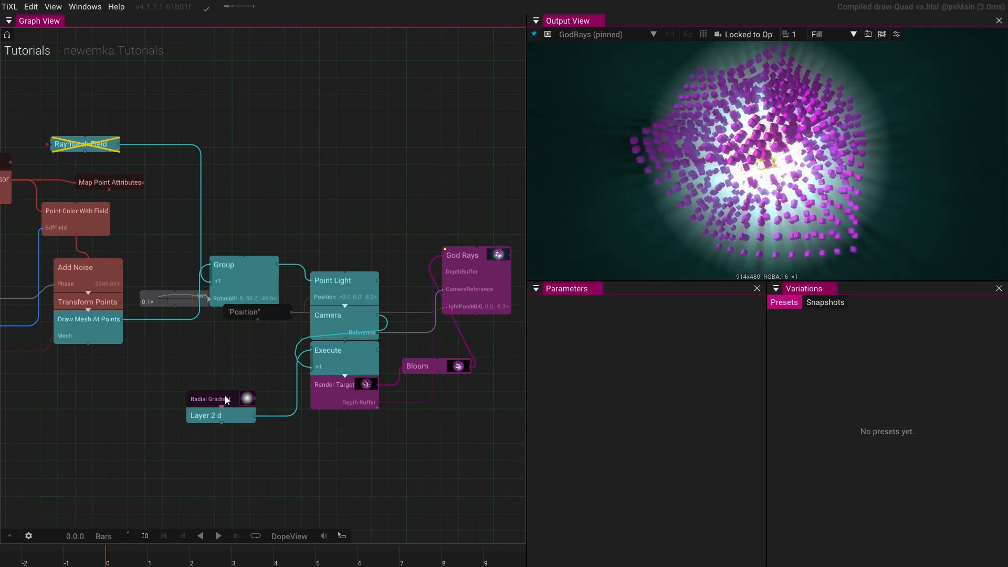
left_click(231, 415)
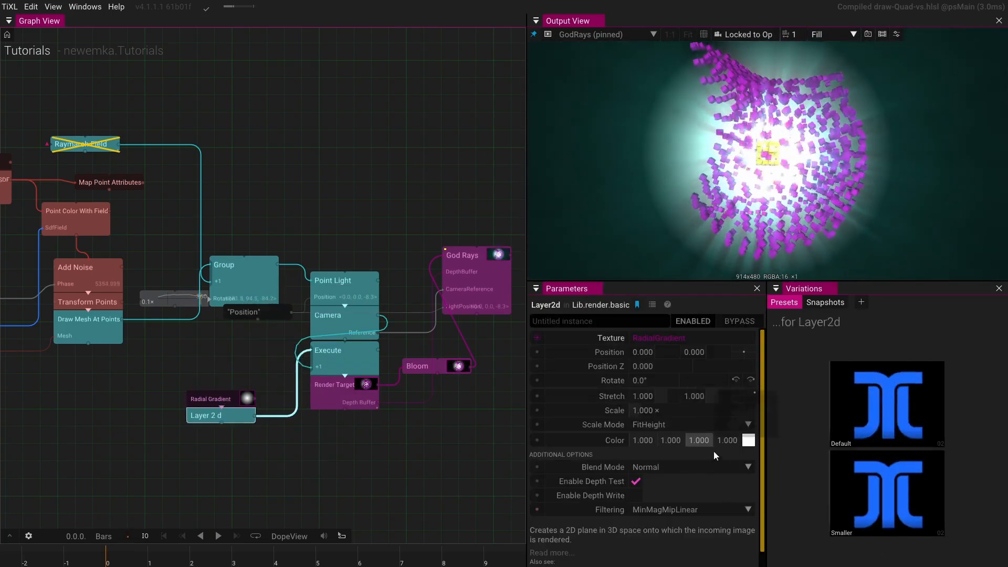
left_click(298, 380)
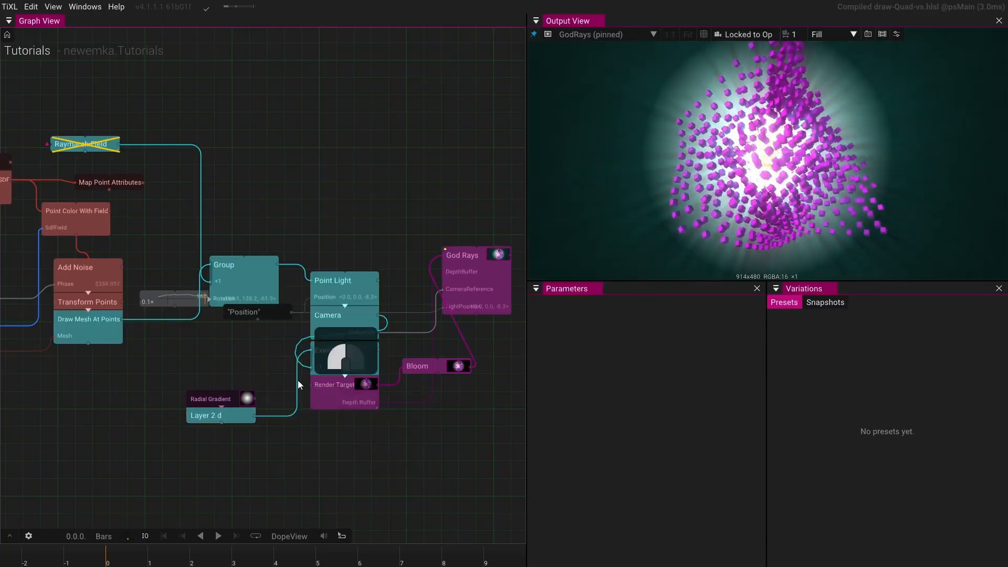
left_click_drag(317, 357, 317, 356)
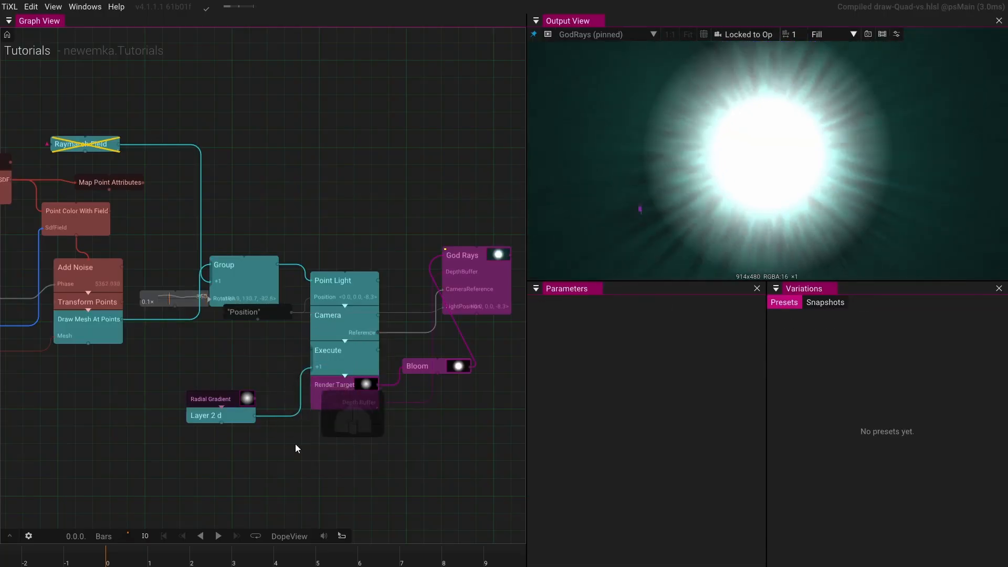
- Set the Radial Gradient's Bias And Gain to 0.000 and 0.460 for a hard-edged disc
left_click(236, 400)
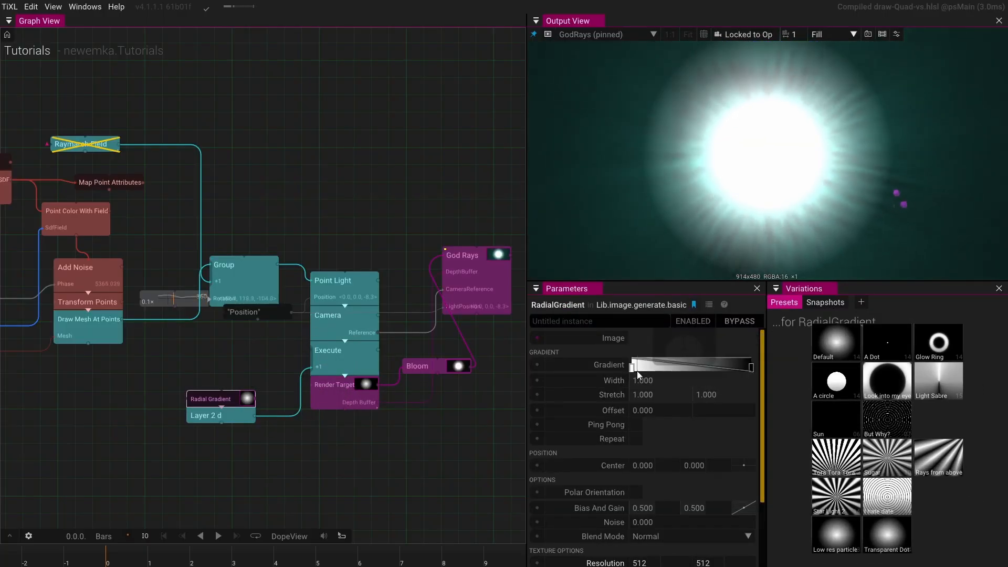
left_click_drag(743, 500, 335, 436)
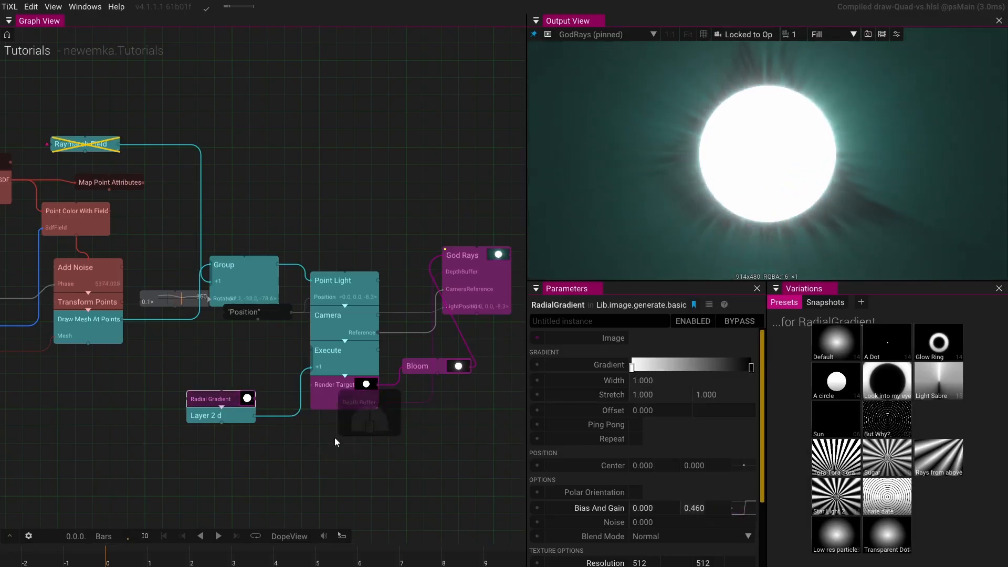
- Set the Layer 2d scale to 0.25
left_click(236, 415)
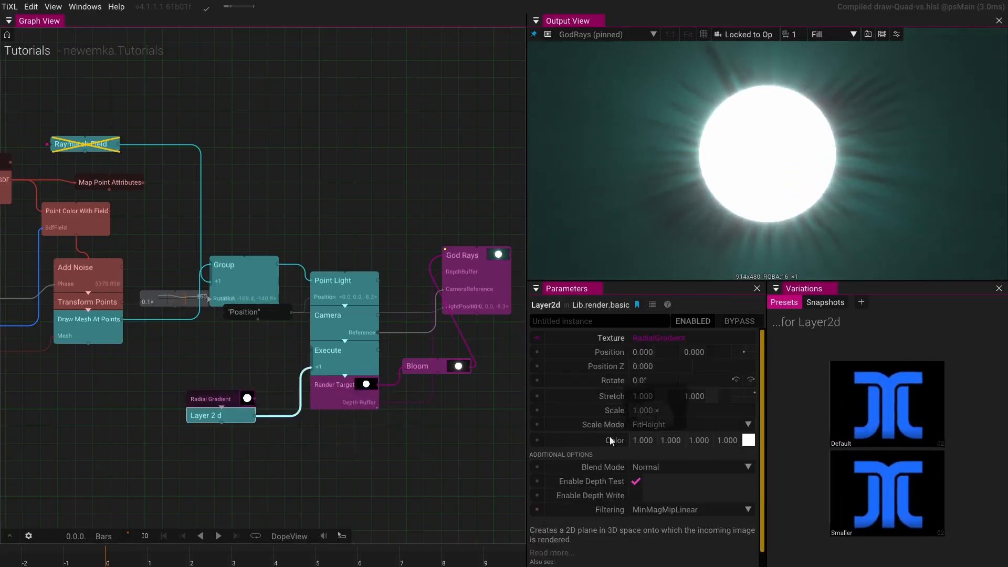
left_click(669, 413)
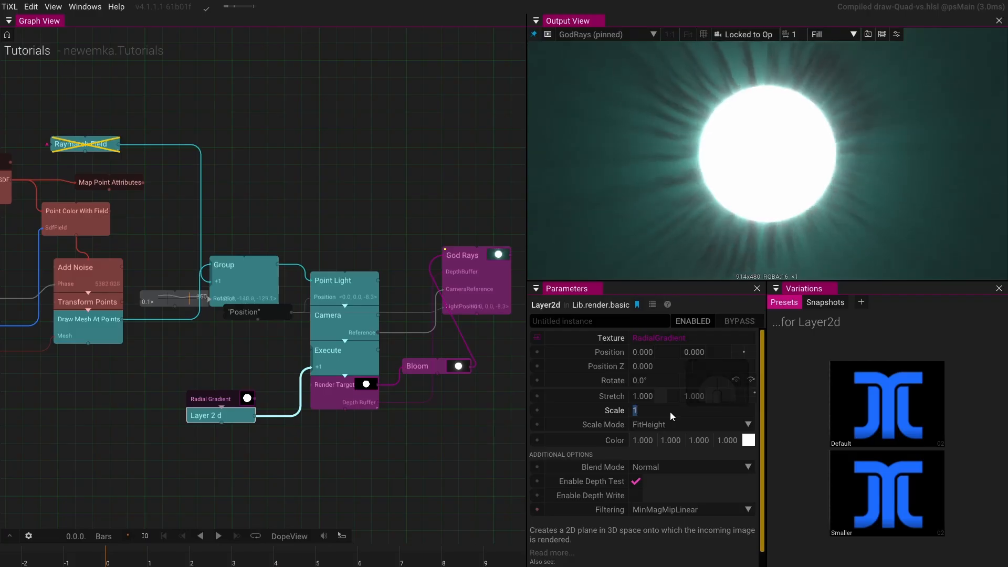
type("0.25")
key("Return")
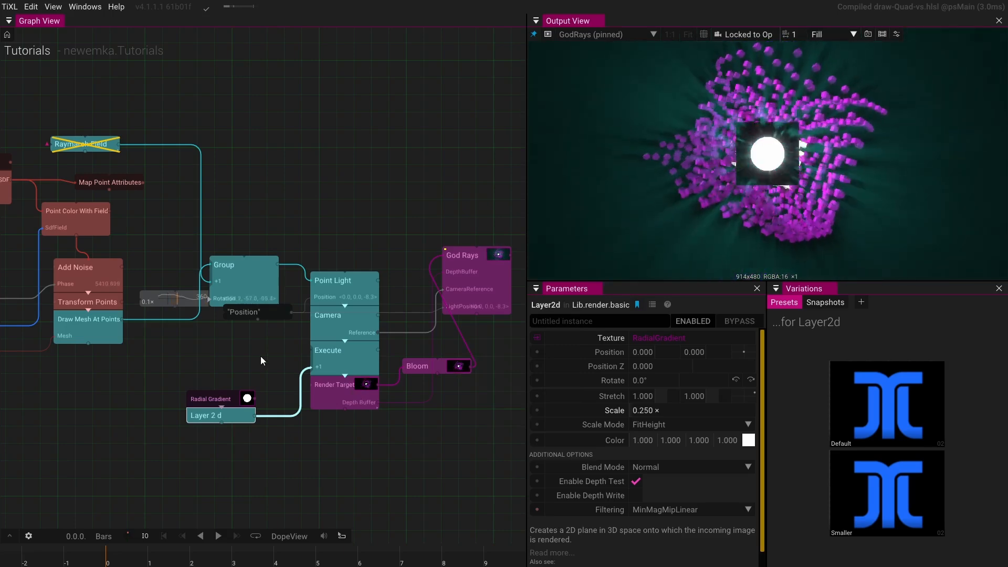
- Add a new Layer2d operator fed by the God Rays output
left_click_drag(249, 353, 145, 308)
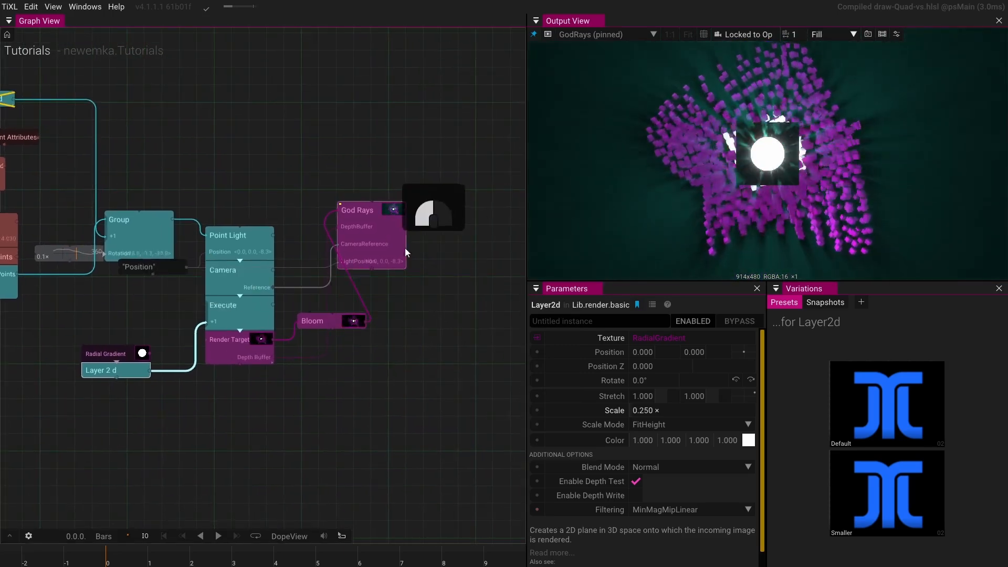
left_click_drag(404, 248, 474, 345)
left_click_drag(458, 235, 399, 217)
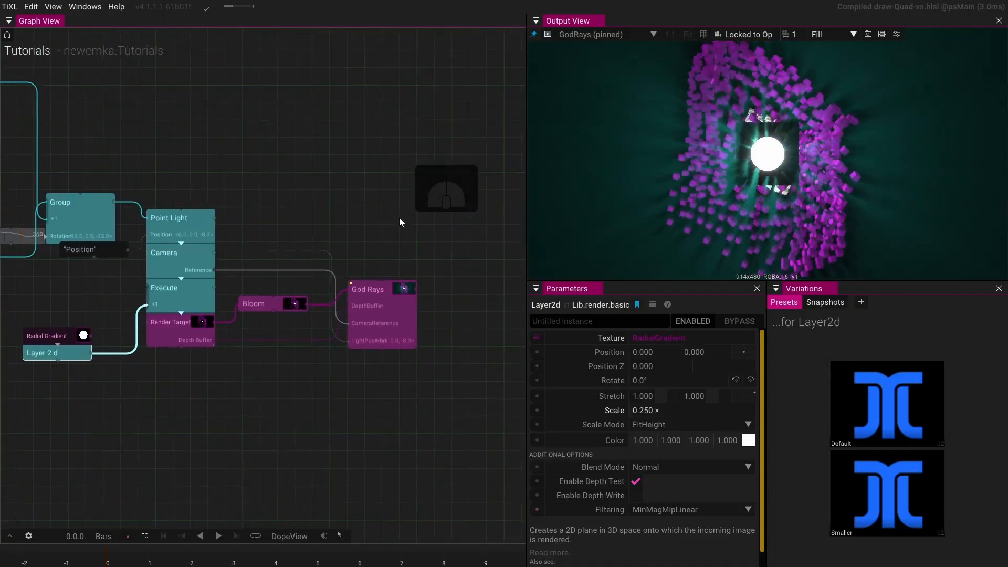
left_click_drag(141, 316, 405, 435)
left_click_drag(416, 289, 450, 324)
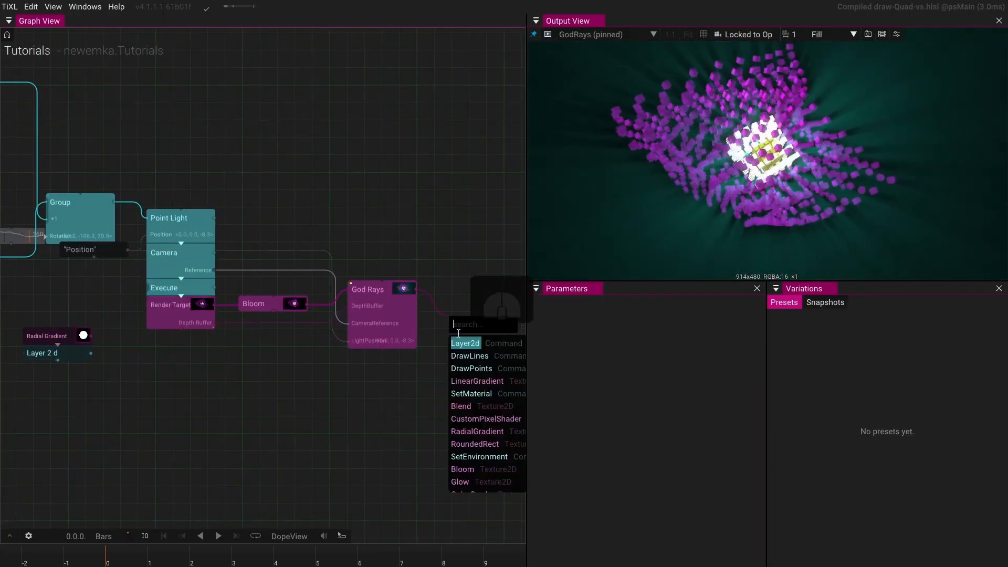
left_click(464, 346)
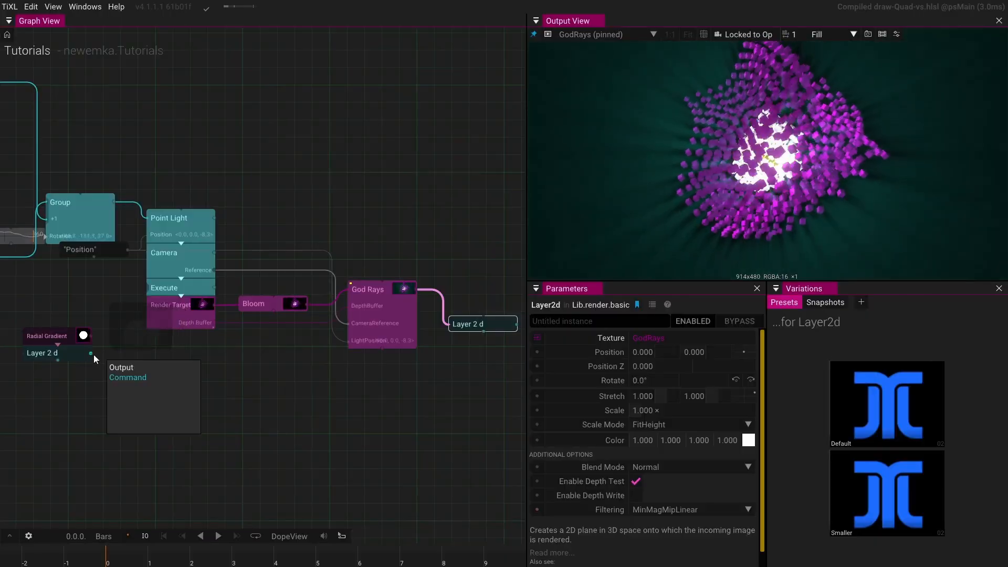
- Create a Group combining the radial-gradient Layer 2d and the God Rays Layer 2d
left_click_drag(92, 353, 461, 380)
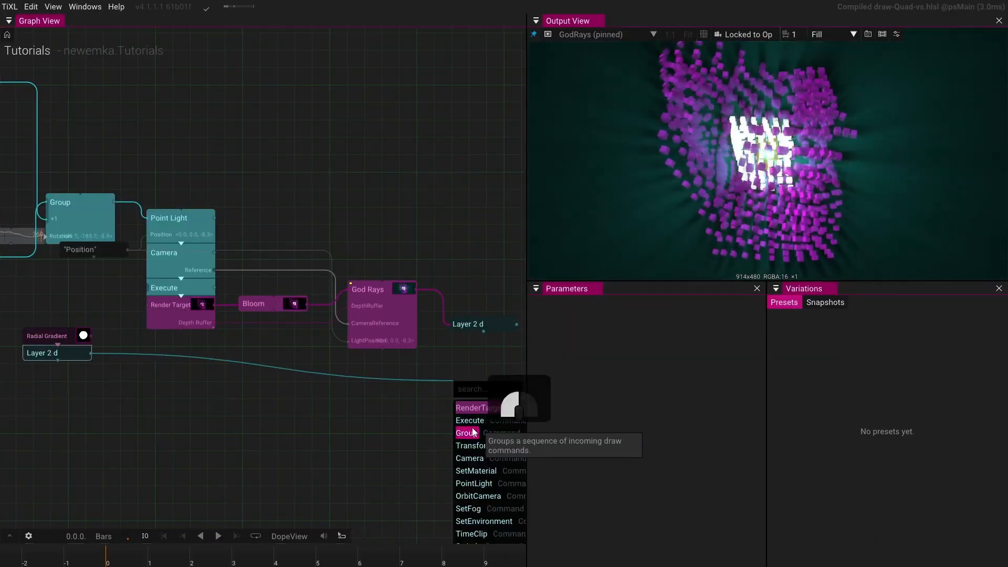
left_click(473, 432)
left_click_drag(462, 345, 445, 446)
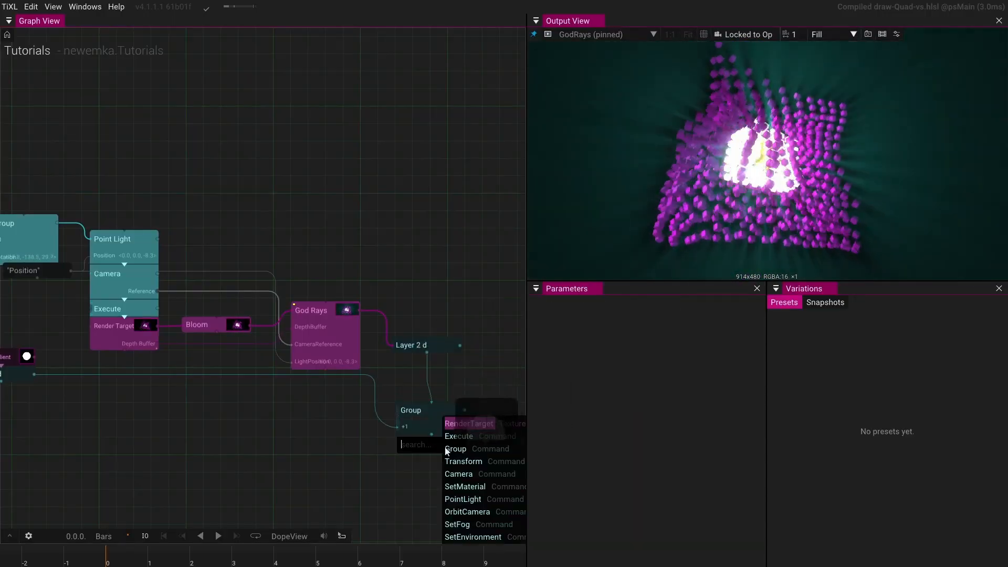
- Add a Render Target after the Group and pin it to the output view
key("Return")
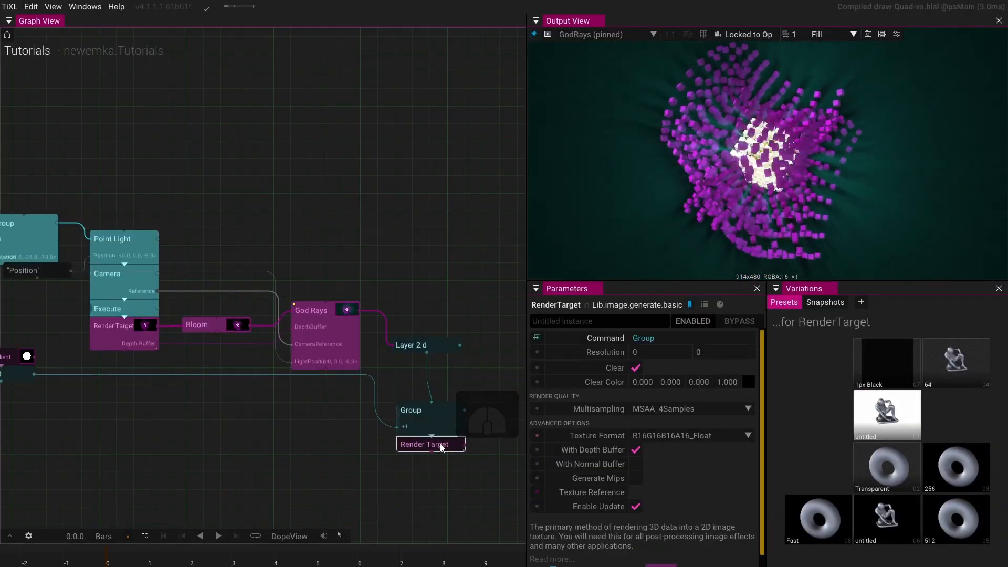
key("p")
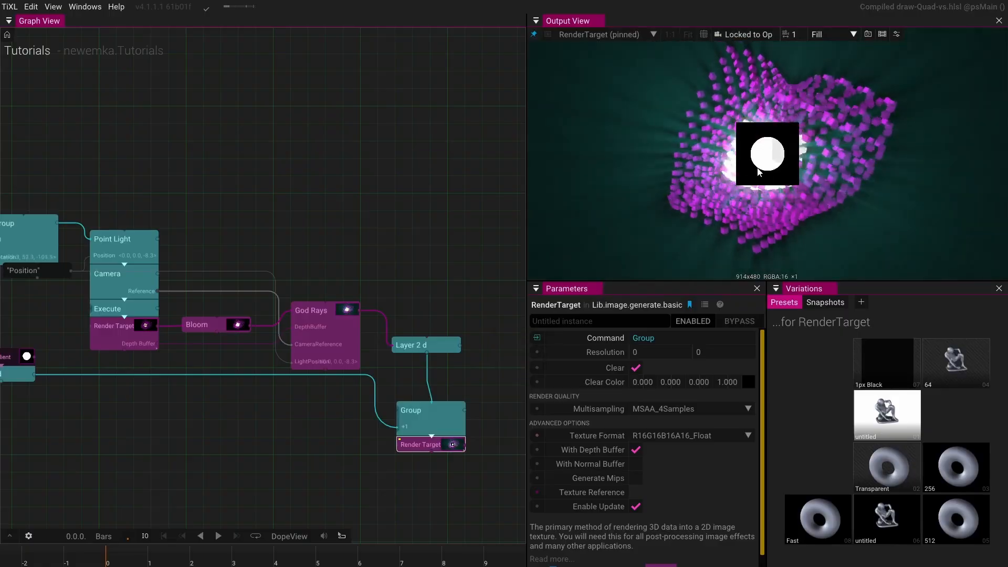
- Move the radial-gradient disc layer to the lower-right corner, position about 1.420, -0.695
left_click_drag(77, 450, 269, 416)
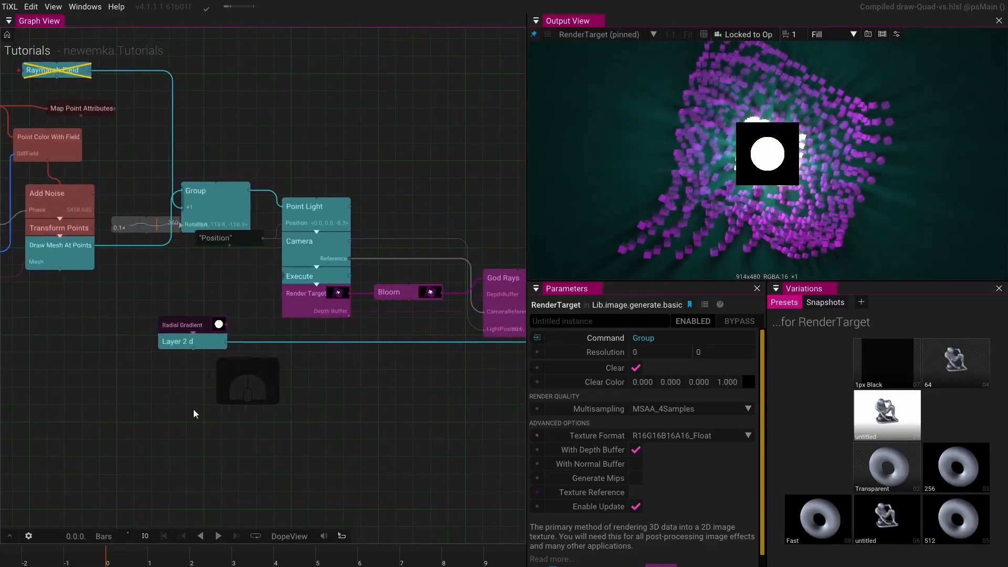
left_click_drag(191, 407, 440, 443)
left_click_drag(437, 372, 142, 335)
left_click_drag(131, 398, 213, 365)
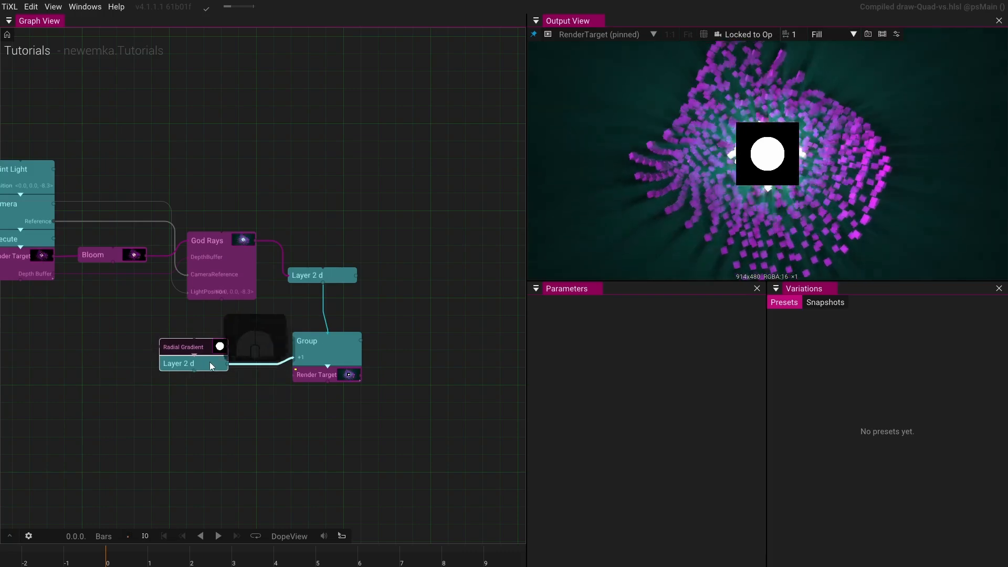
left_click(209, 361)
left_click_drag(747, 350, 893, 420)
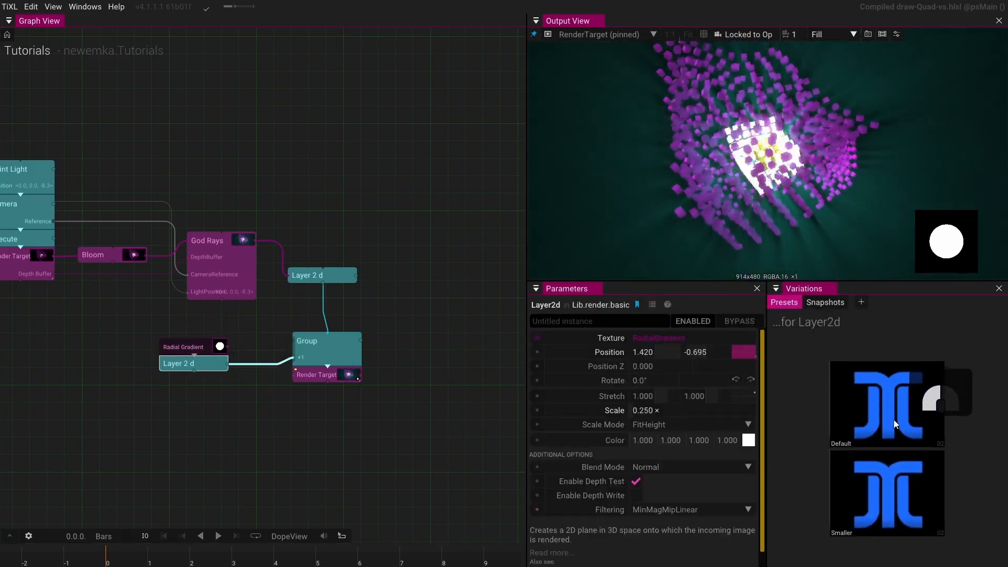
- Drive the radial gradient's Width parameter with a new AnimValue operator
left_click_drag(128, 391, 212, 408)
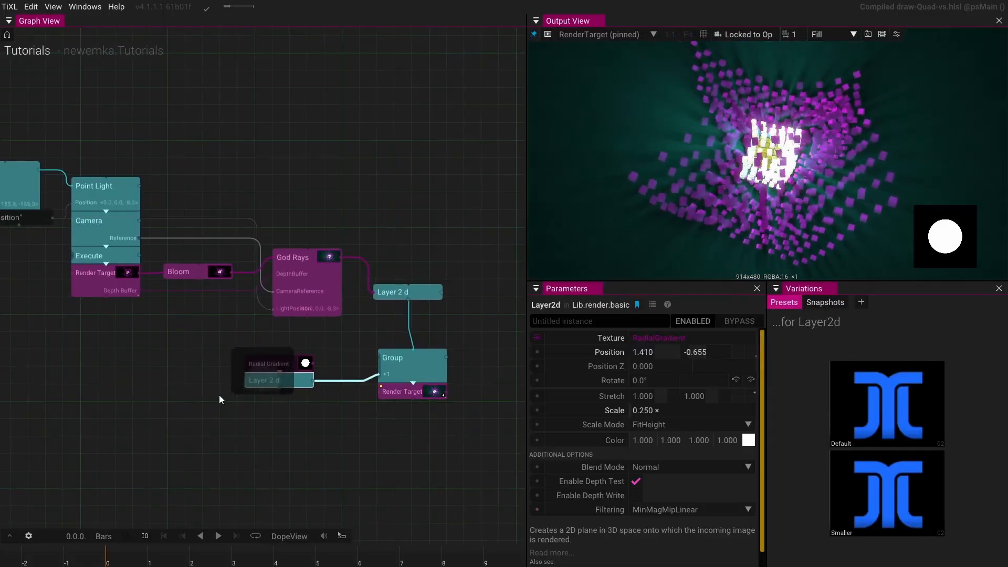
left_click(251, 366)
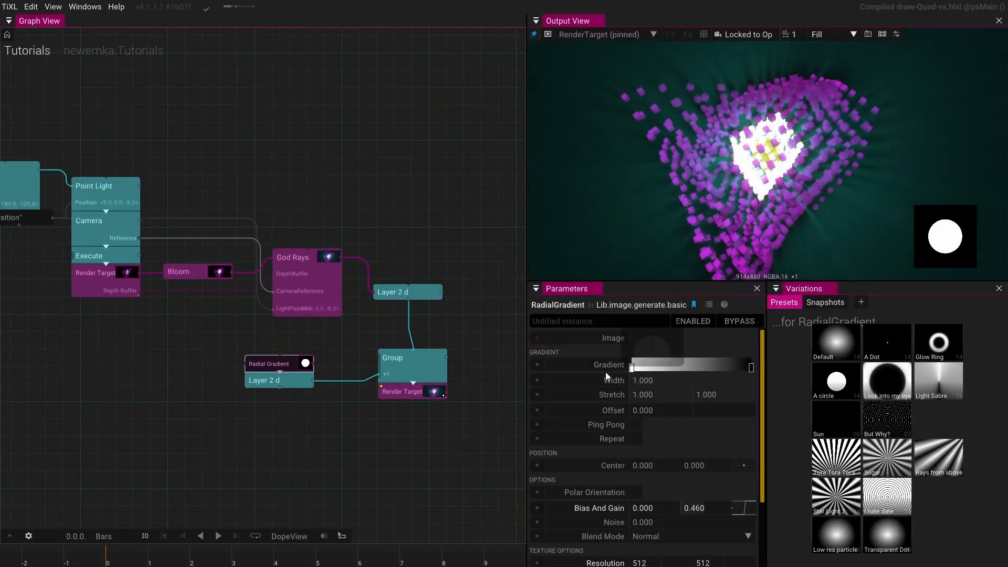
left_click(540, 380)
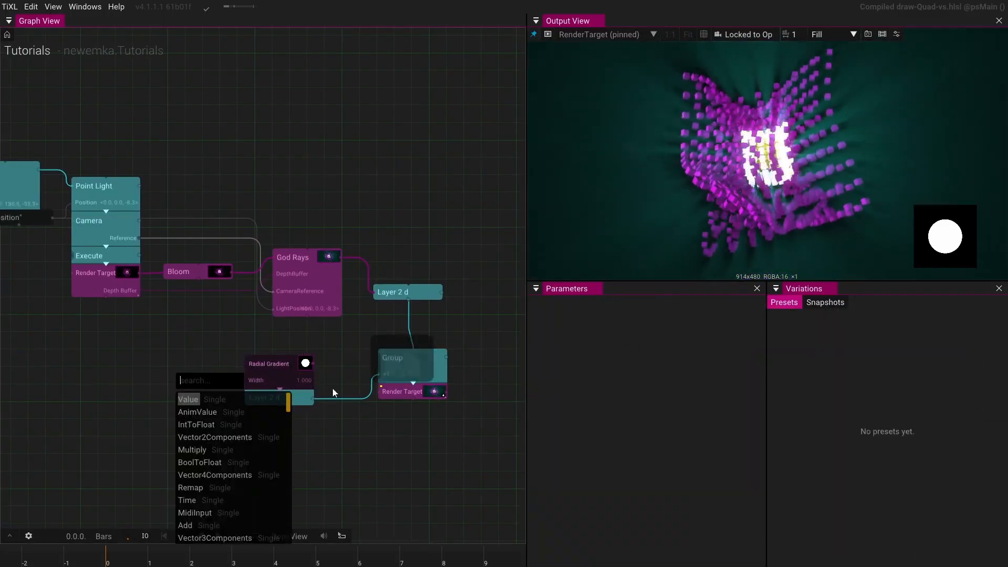
left_click(191, 411)
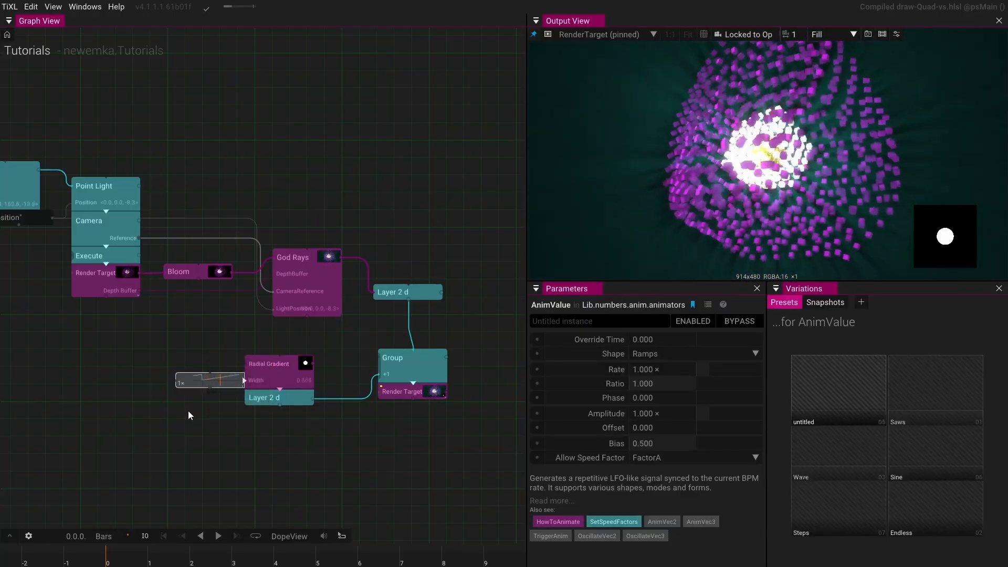
- Set the AnimValue's Rate to 4 and its Shape to Saws
left_click(672, 371)
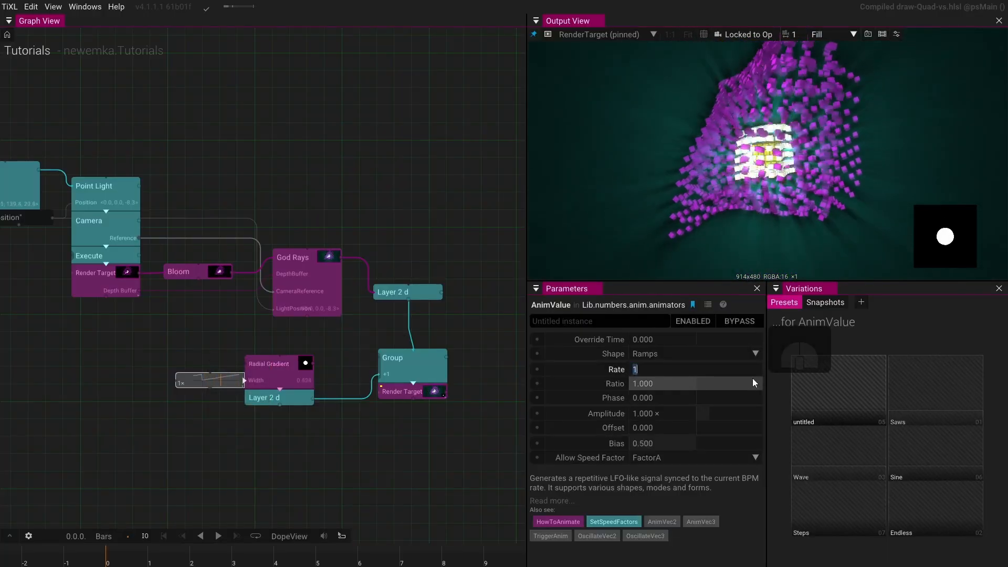
type("4")
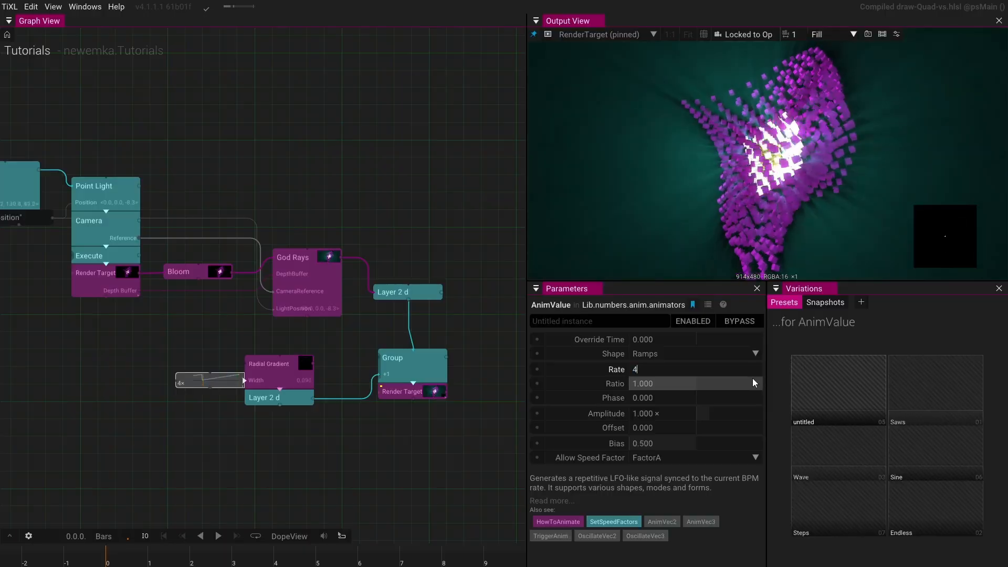
key("Return")
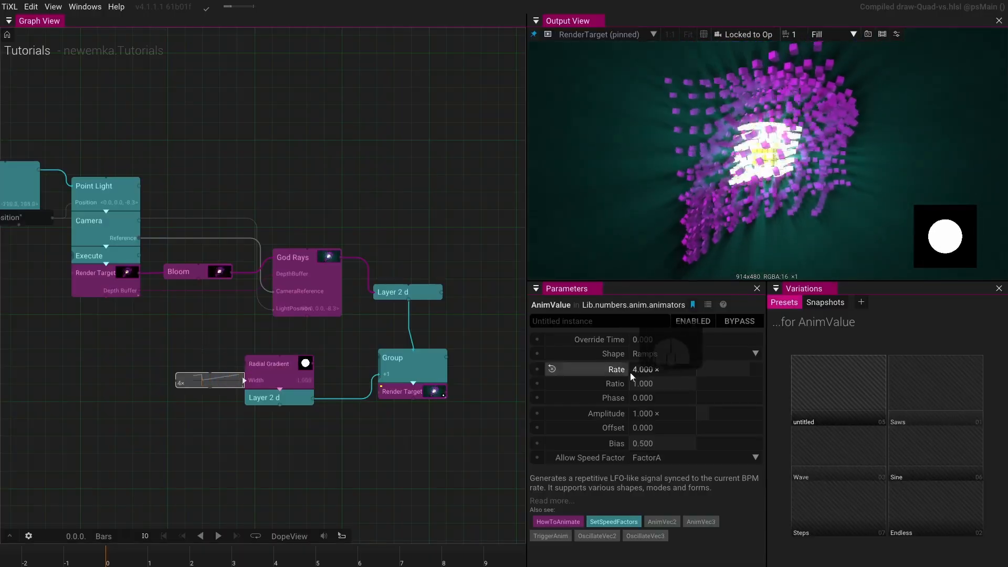
left_click(664, 353)
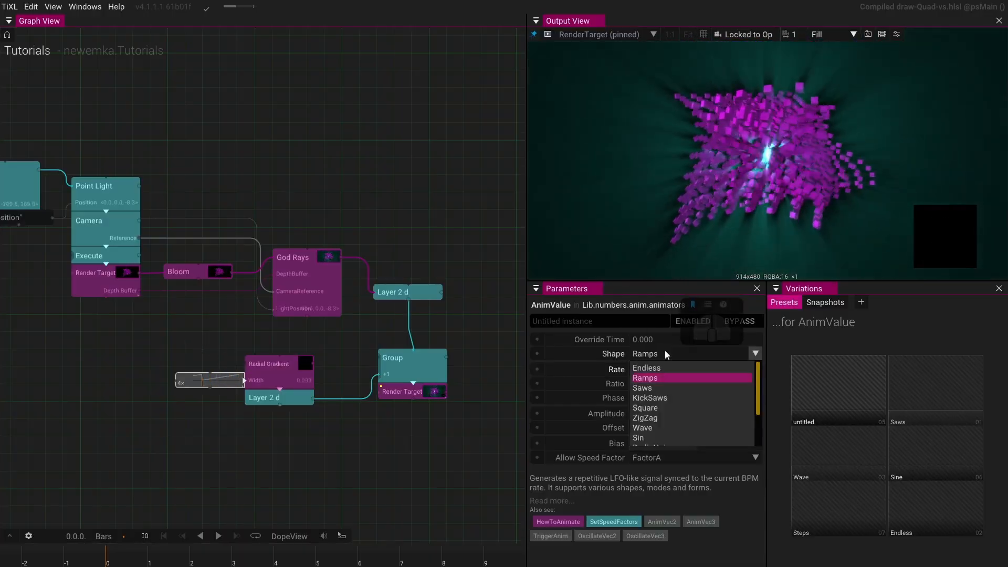
left_click(653, 385)
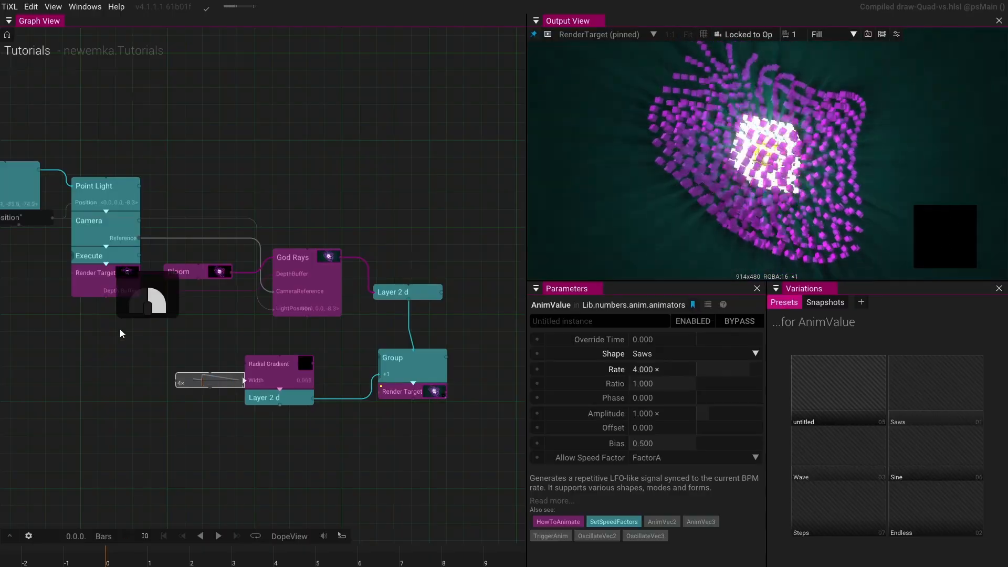
- Move the ZigZag AnimValue aside and disconnect it from the Box SDF's Uniform Scale
left_click_drag(120, 329, 407, 430)
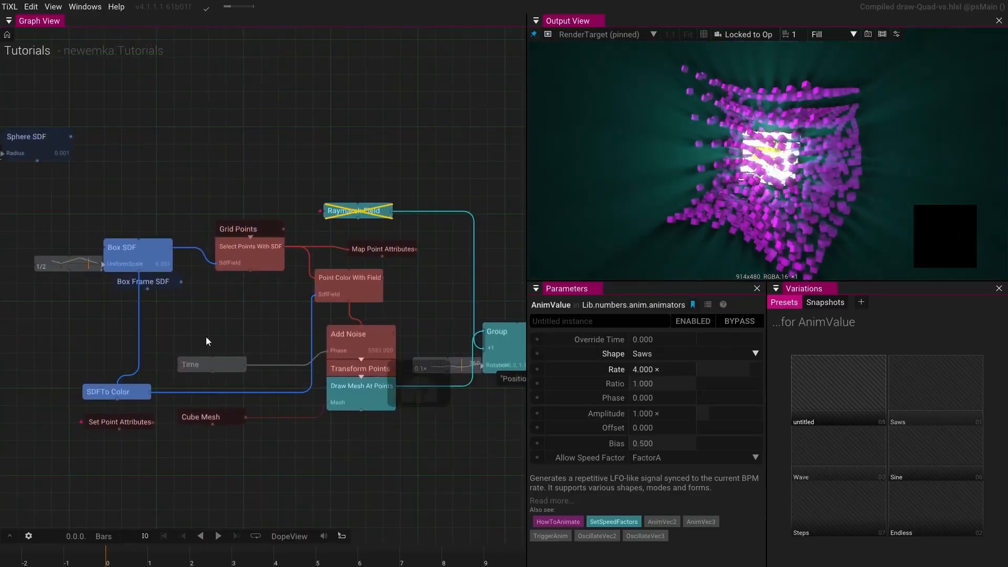
scroll(160, 257, "up", 5)
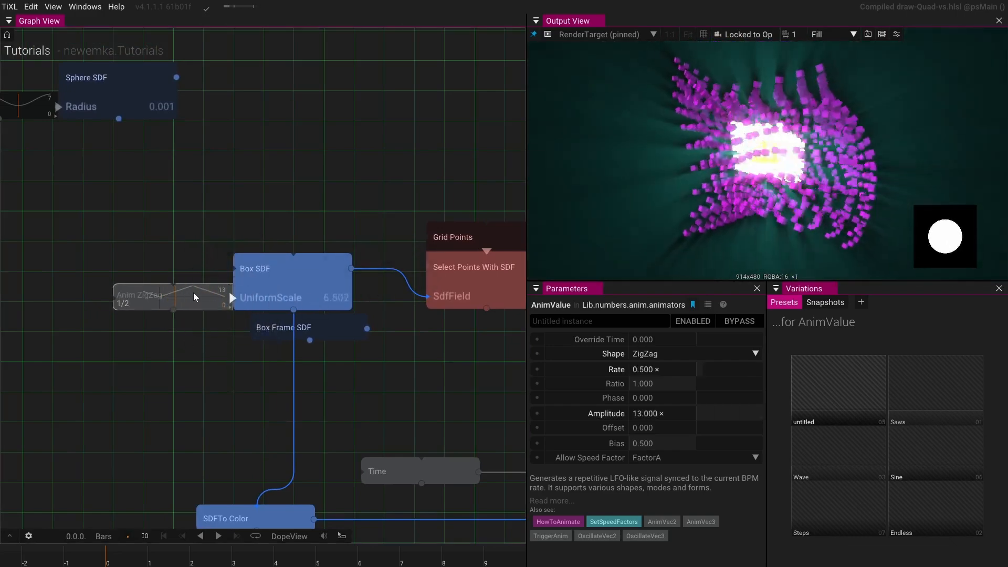
left_click_drag(200, 292, 113, 269)
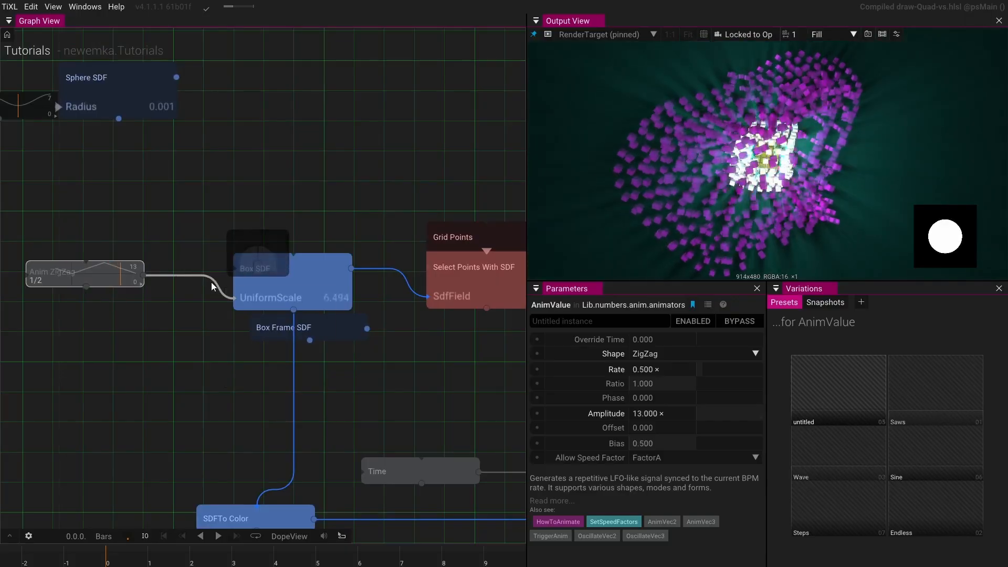
left_click_drag(211, 284, 151, 307)
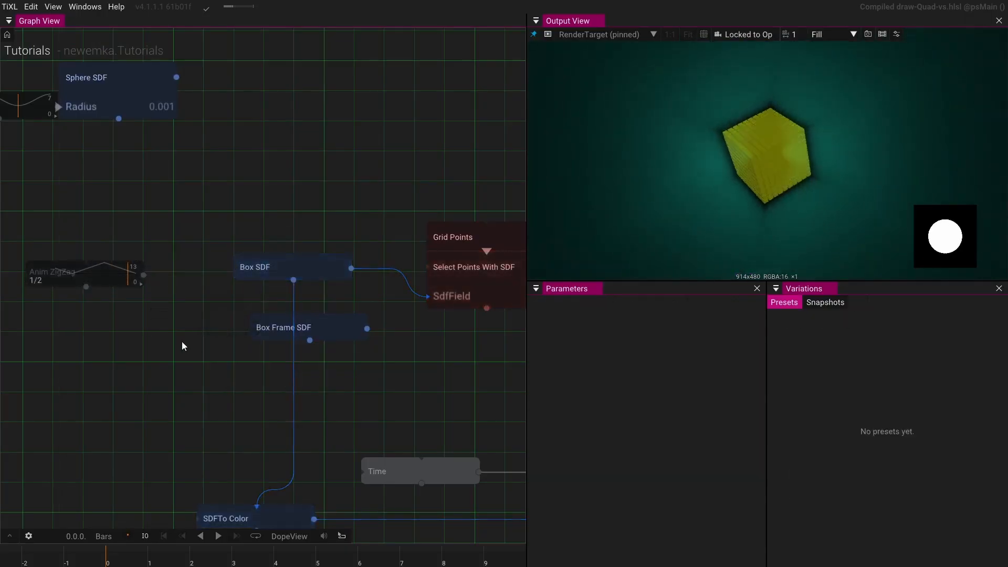
- Duplicate the Saws AnimValue and place the copy to the left of the Box SDF
left_click_drag(127, 347, 227, 353)
left_click_drag(219, 349, 76, 167)
scroll(76, 168, "down", 5)
left_click_drag(492, 327, 187, 358)
scroll(217, 362, "up", 5)
left_click(242, 396)
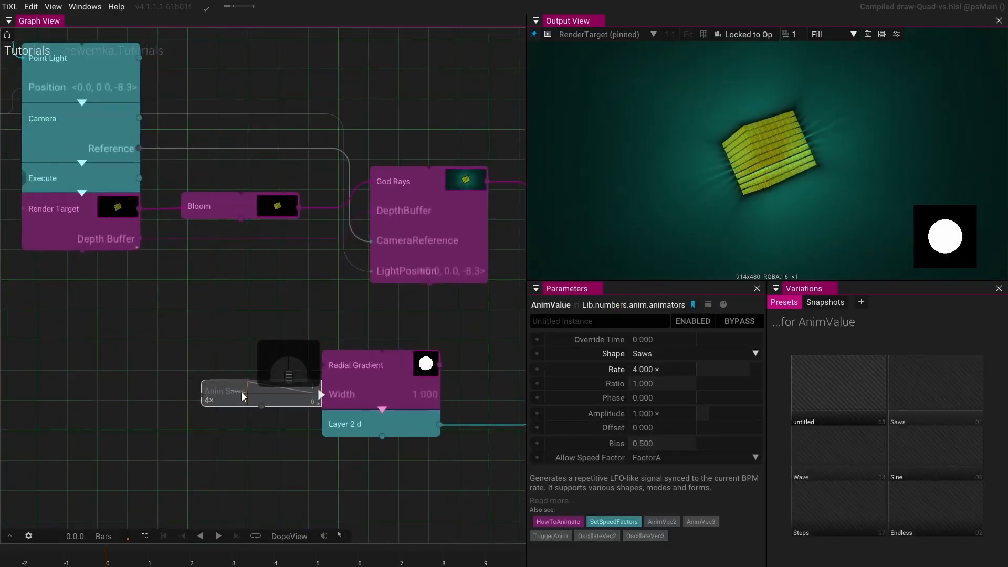
left_click_drag(125, 343, 326, 358)
scroll(262, 358, "down", 3)
scroll(262, 354, "down", 2)
left_click_drag(154, 354, 483, 438)
key("ctrl+v")
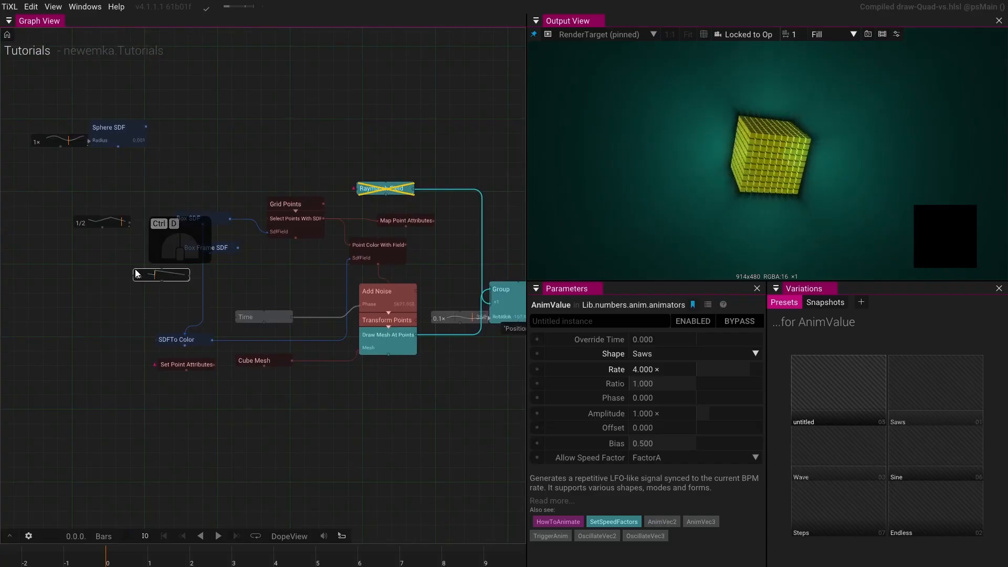
scroll(192, 256, "up", 3)
left_click_drag(159, 242, 187, 239)
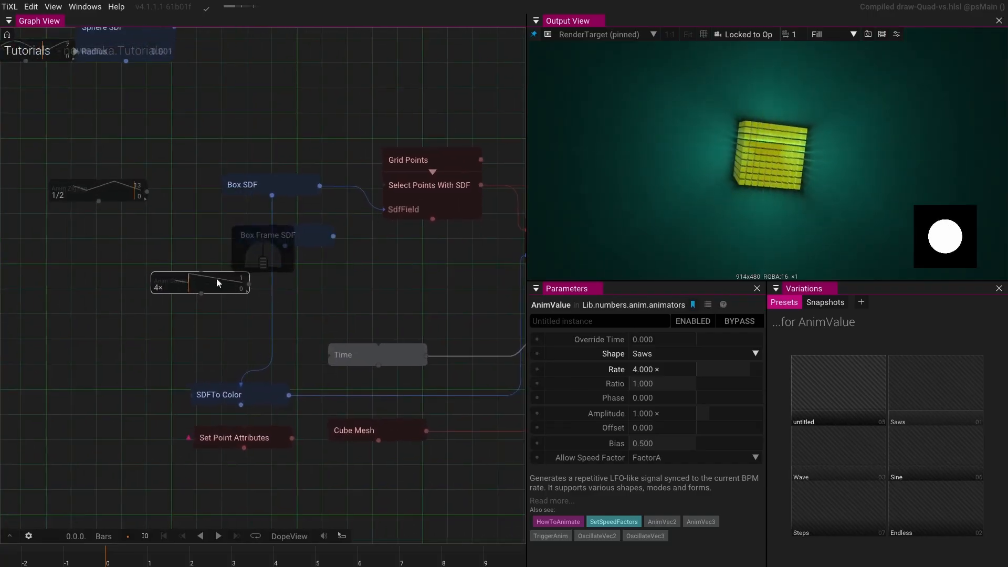
left_click_drag(216, 278, 60, 235)
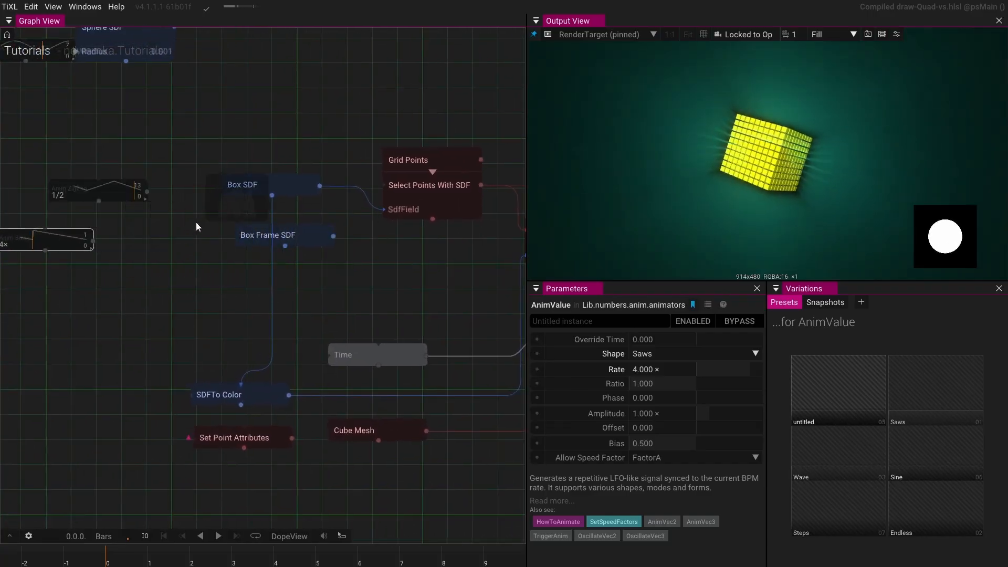
- Delete the ZigZag AnimValue operator
left_click(127, 191)
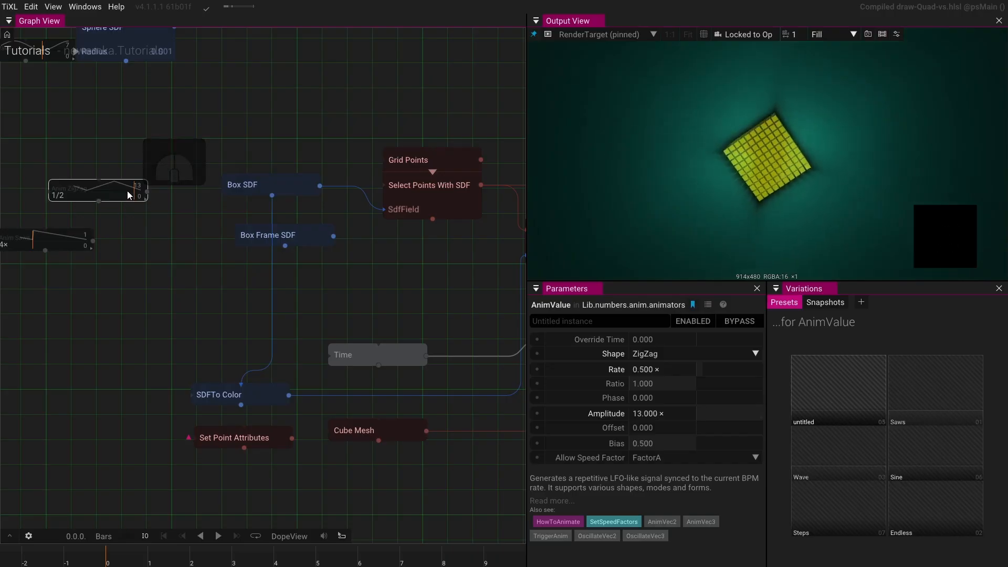
key("Delete")
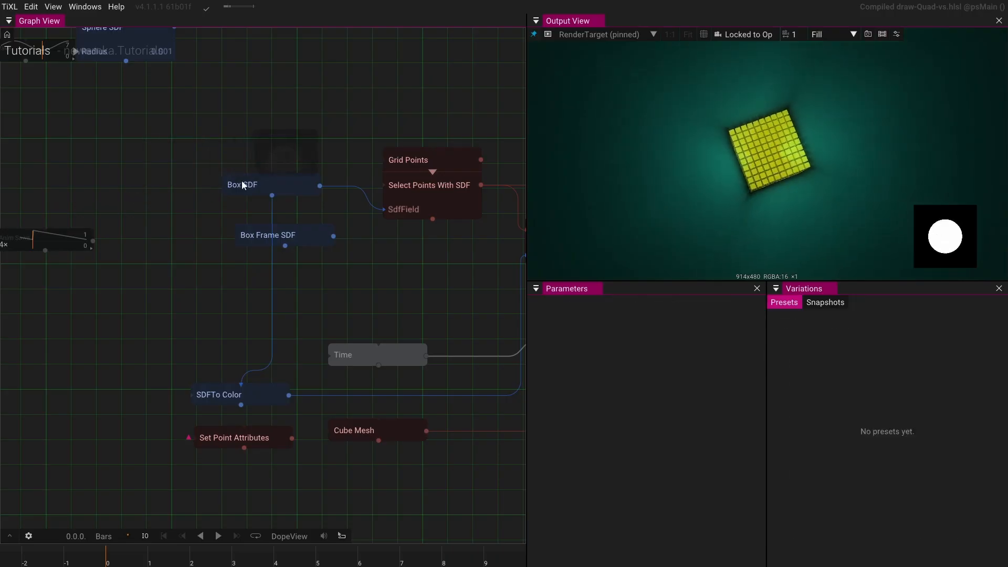
- Select the Box SDF and scrub its Uniform Scale up to about 15
left_click(243, 184)
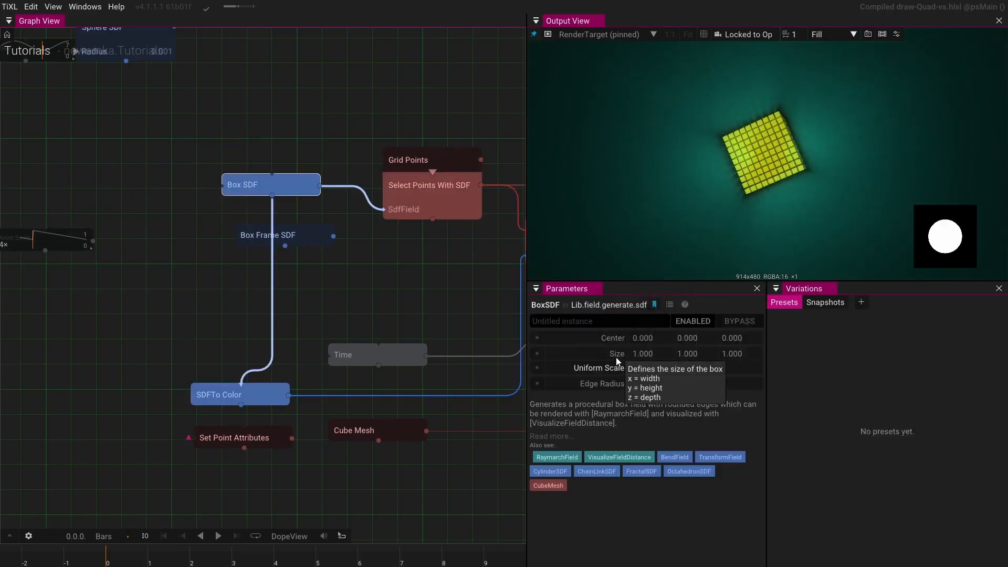
left_click(558, 369)
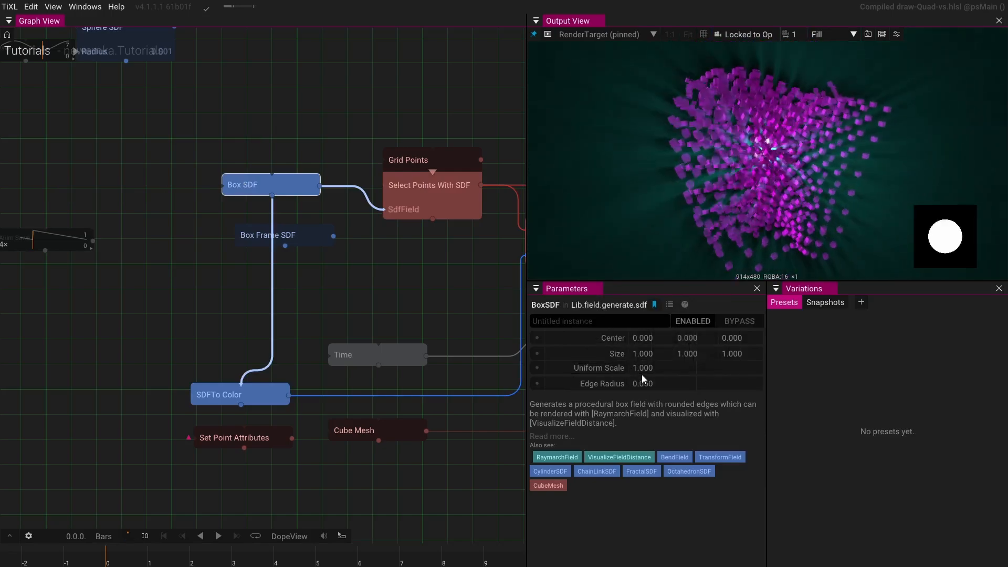
left_click_drag(642, 369, 997, 275)
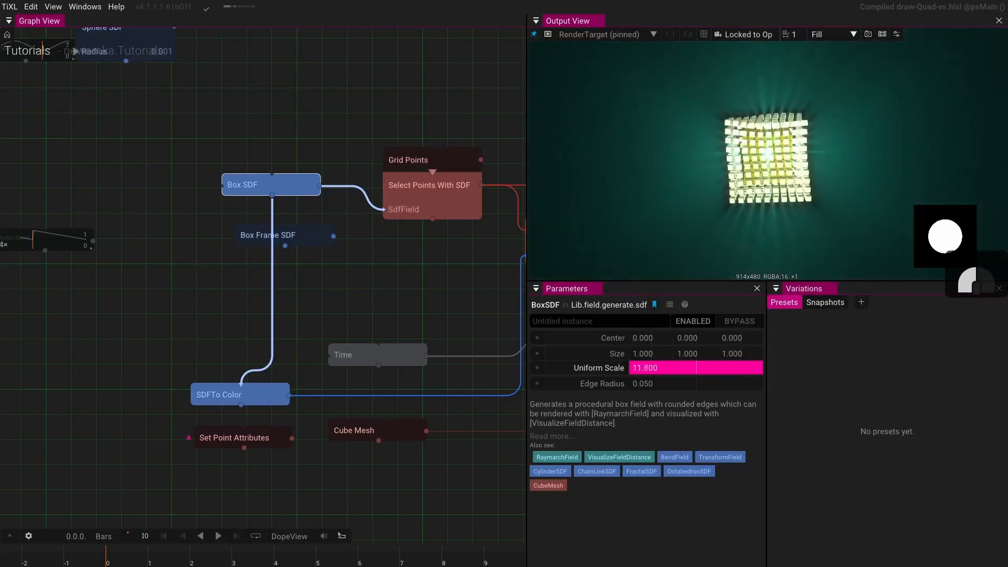
left_click_drag(997, 274, 1000, 274)
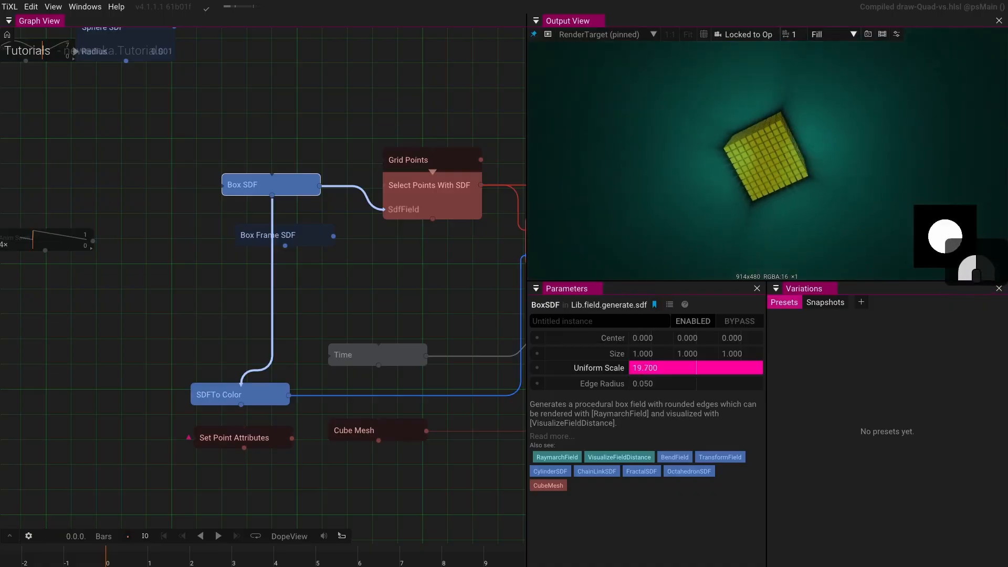
left_click_drag(1000, 275, 999, 289)
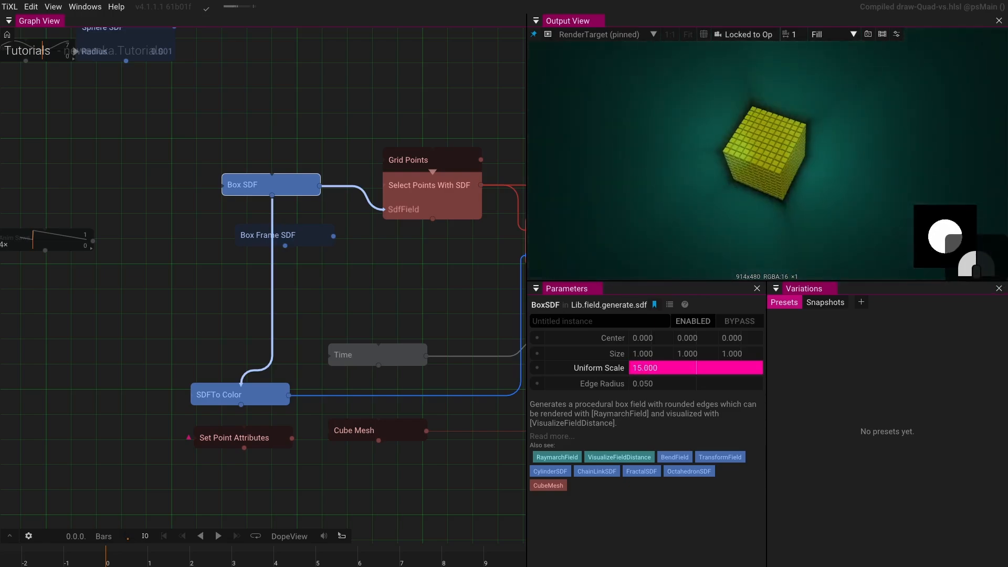
- Set the Box SDF's Uniform Scale to 12, then to 13
left_click_drag(662, 367, 661, 368)
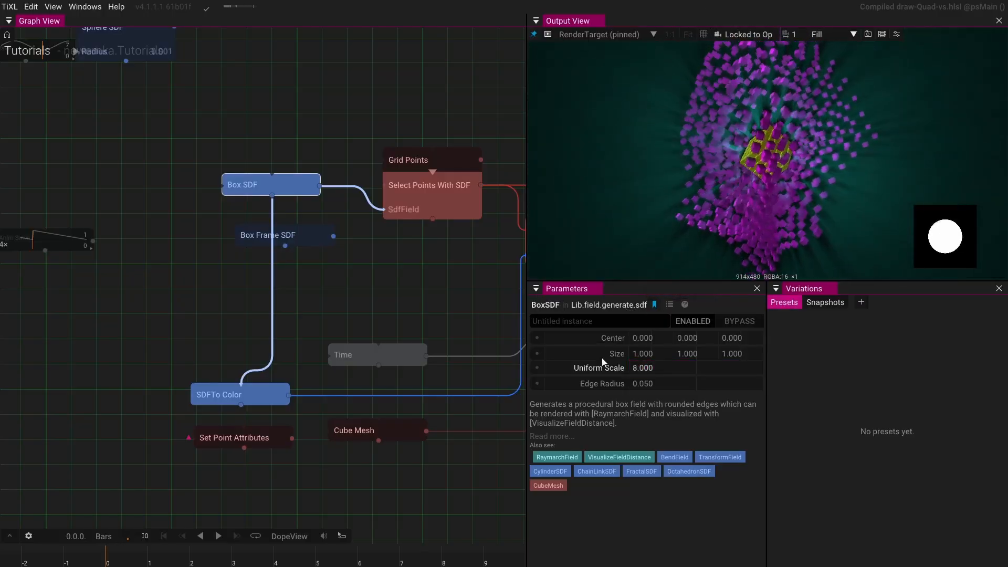
left_click(677, 367)
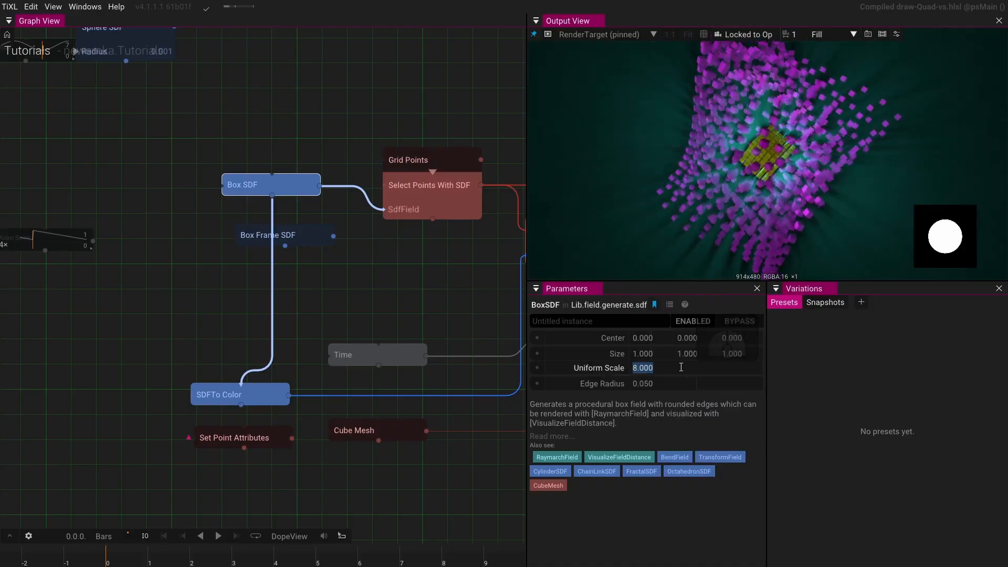
type("12")
key("Return")
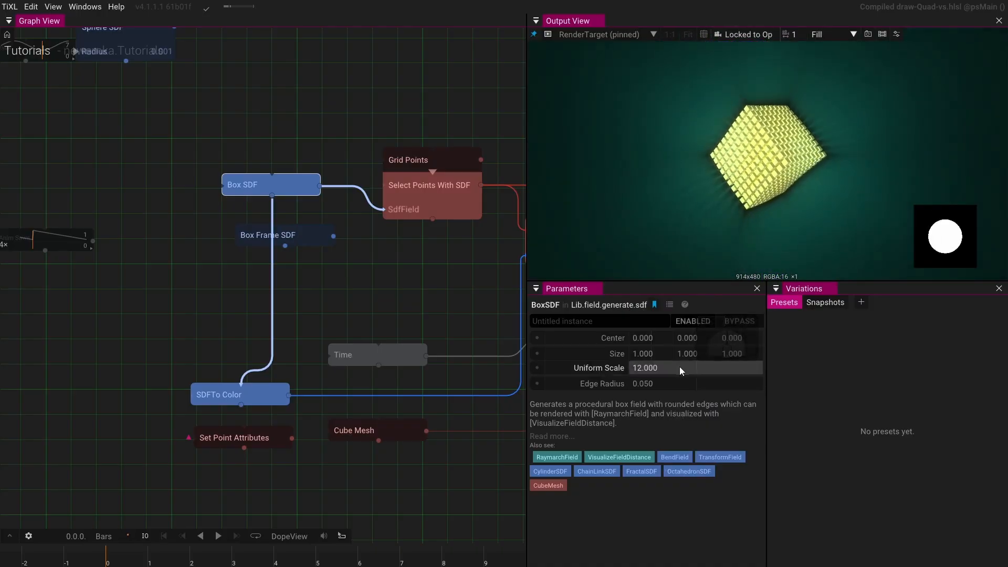
left_click(677, 368)
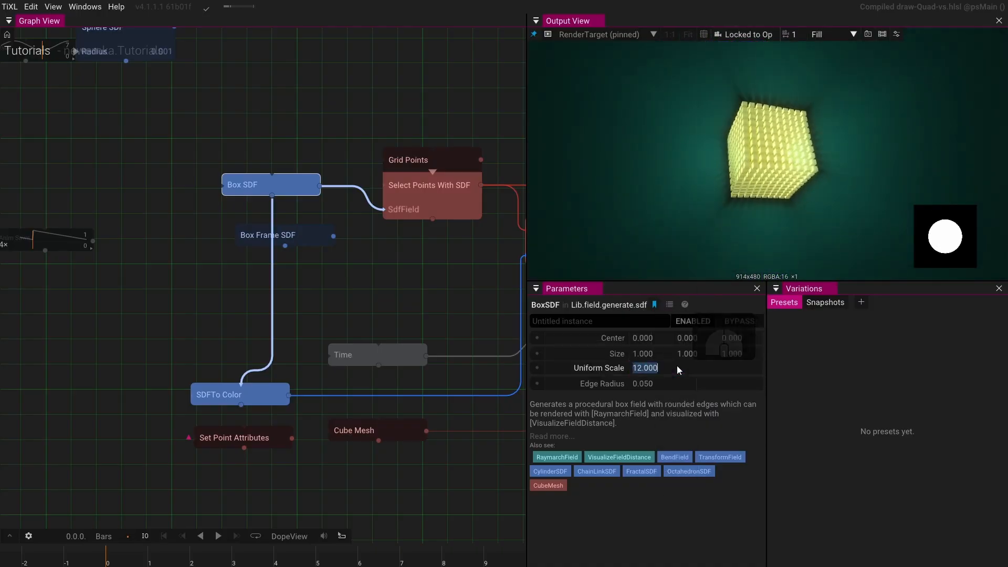
type("13")
key("Return")
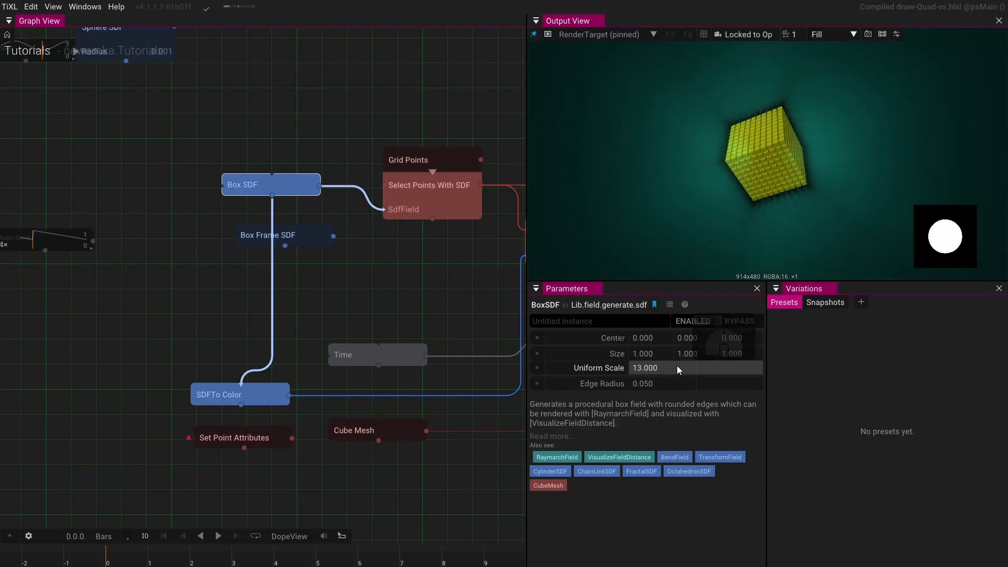
- Enter 12.5 for the Box SDF's Uniform Scale, then scrub it down to about 10.04
left_click(676, 366)
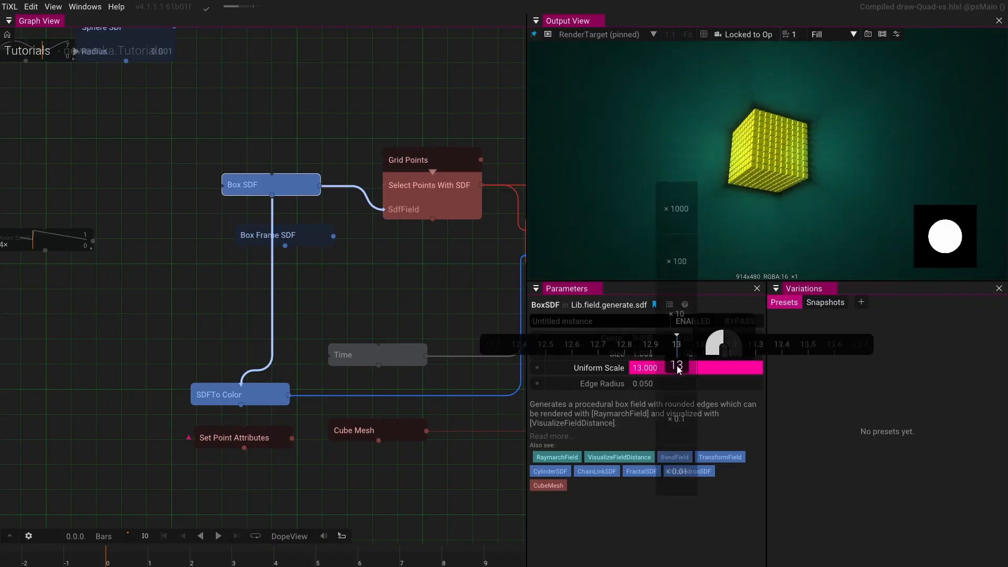
left_click_drag(676, 365, 499, 350)
left_click(682, 367)
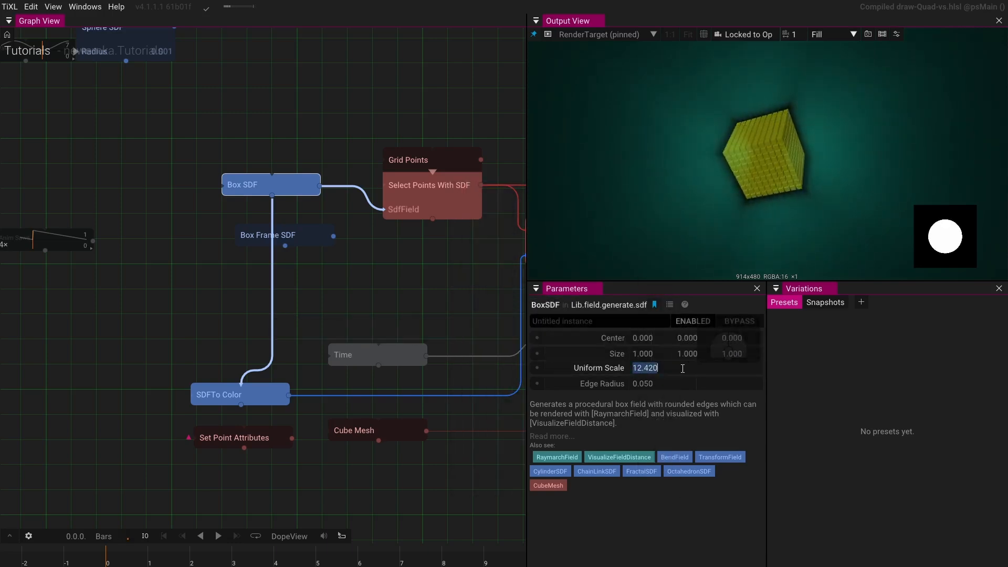
type("12.0")
key("BackSpace")
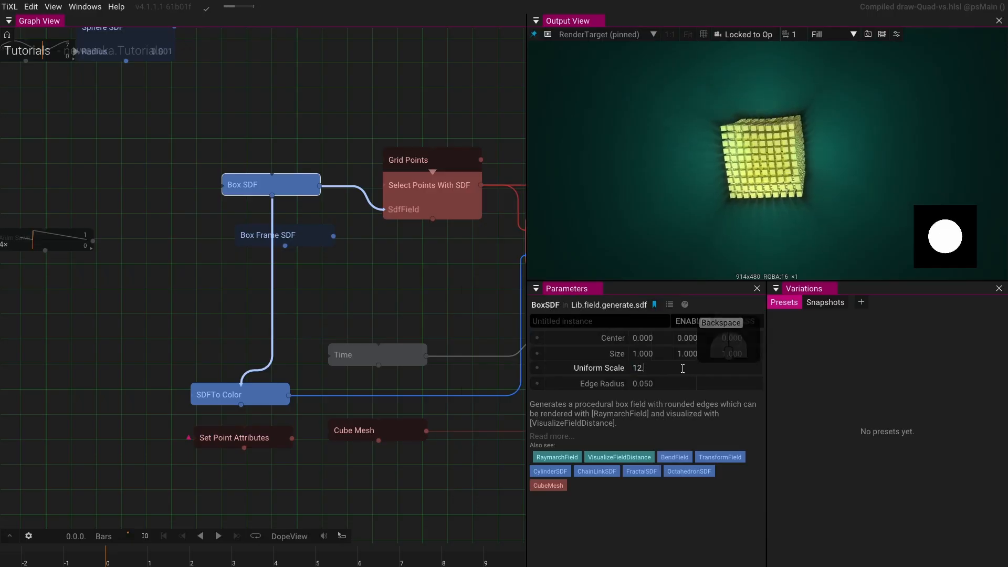
type("5")
key("Return")
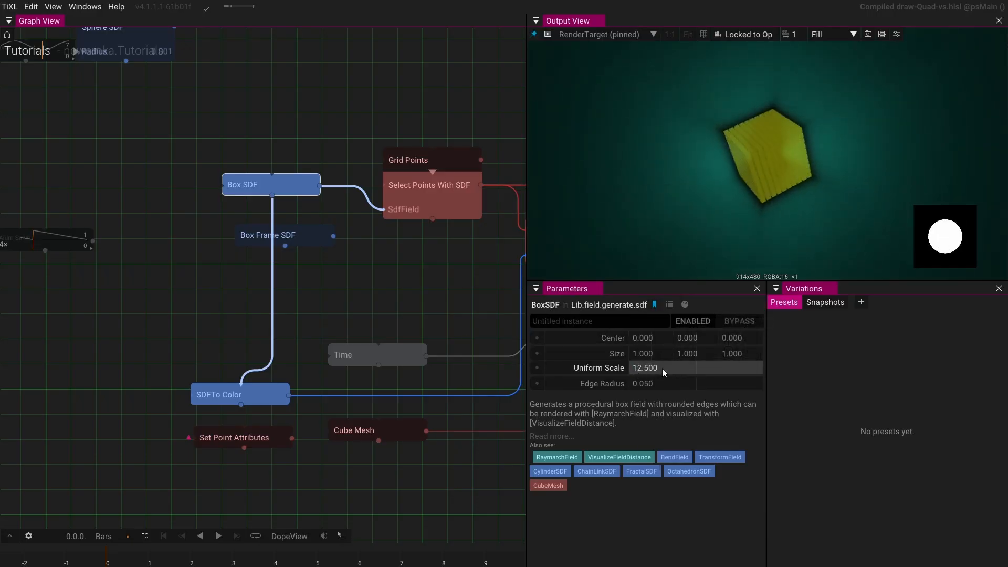
left_click_drag(663, 368, 250, 354)
- Open the operator search on an empty spot left of the Box SDF
left_click_drag(164, 317, 292, 327)
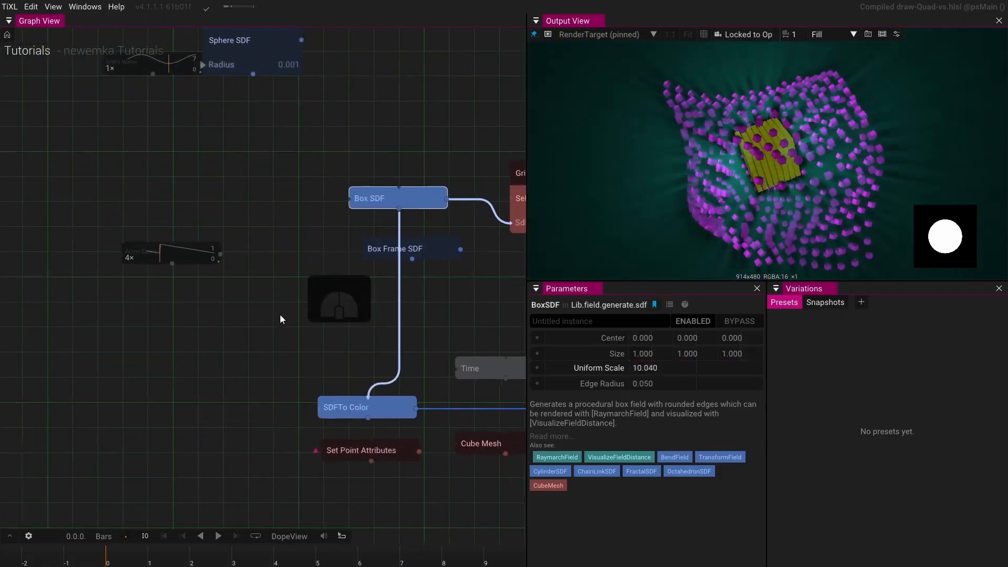
left_click_drag(260, 204, 257, 219)
left_click(259, 214)
key("Tab")
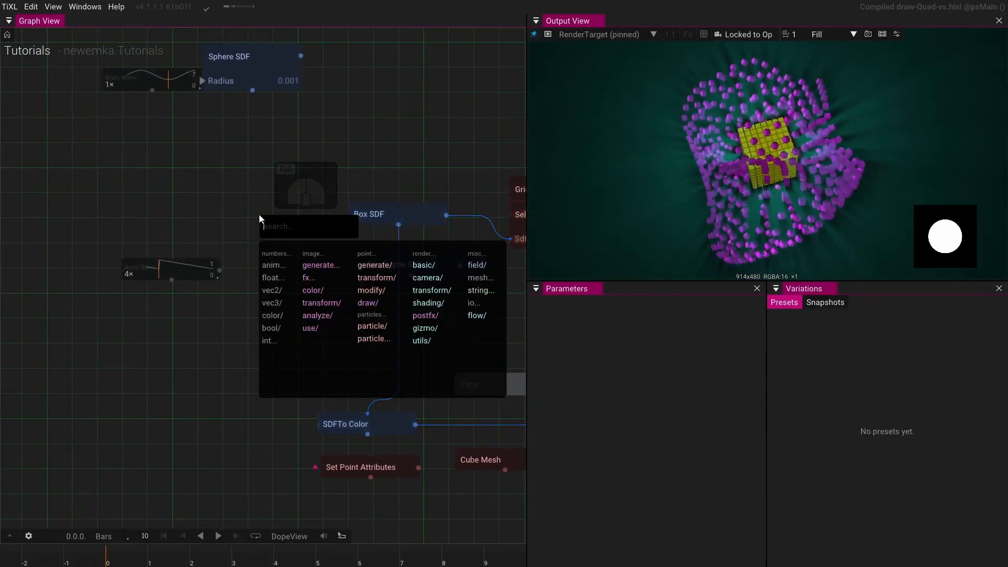
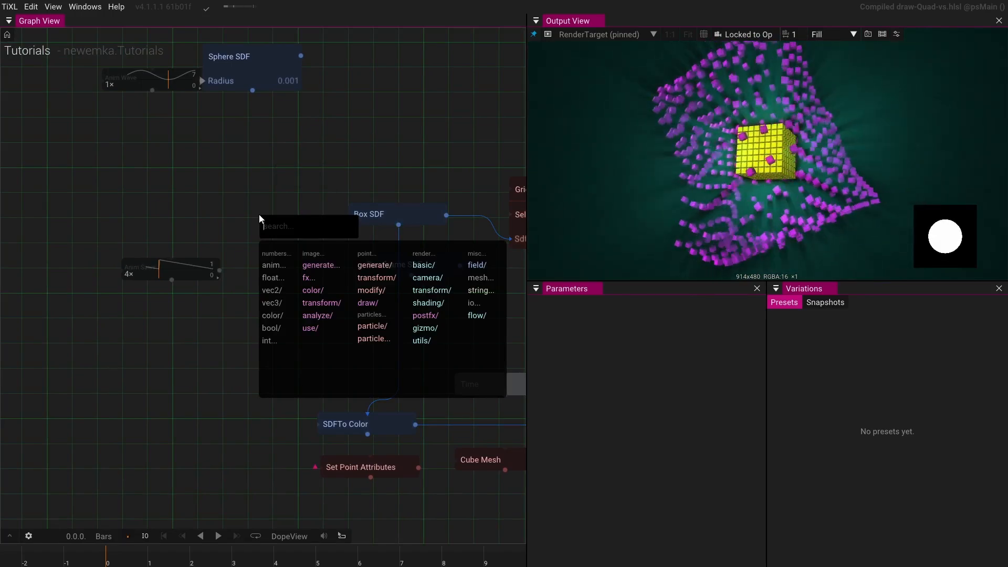
- Add a Pick Float From List operator from the operator search
type("fol")
key("BackSpace")
key("BackSpace")
type("lo")
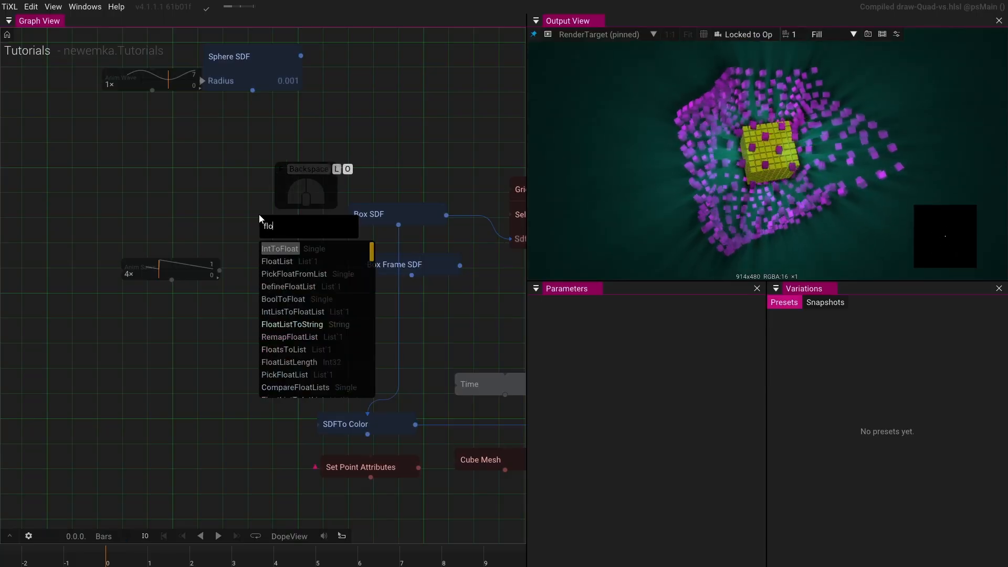
type("at")
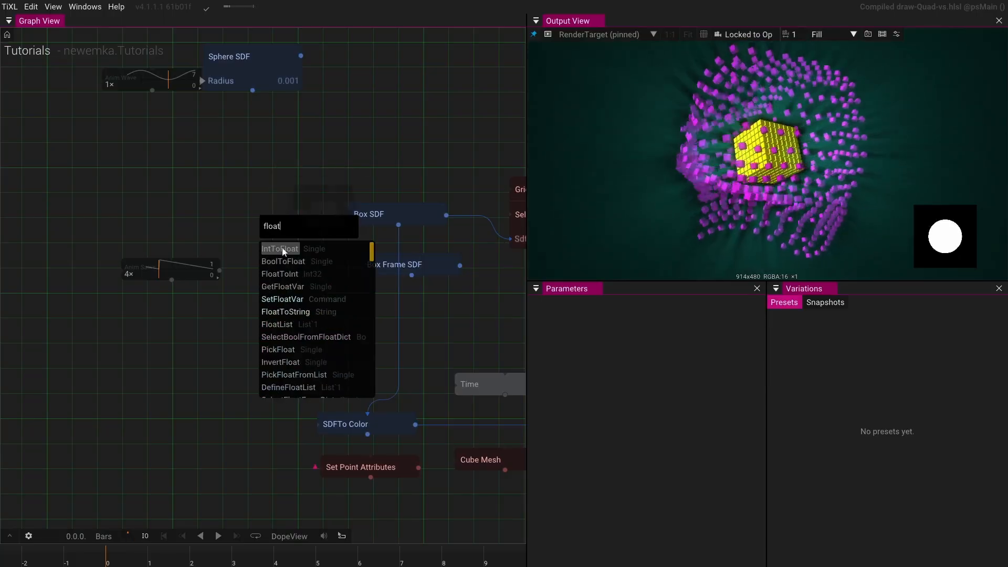
left_click(300, 375)
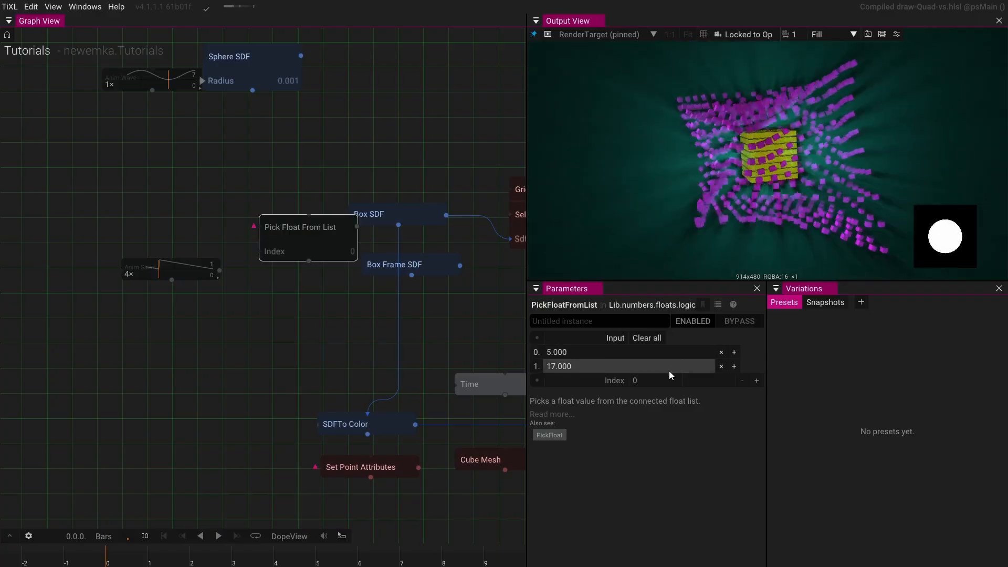
- Set the Pick Float From List input values to 12.5 and 10
left_click(607, 355)
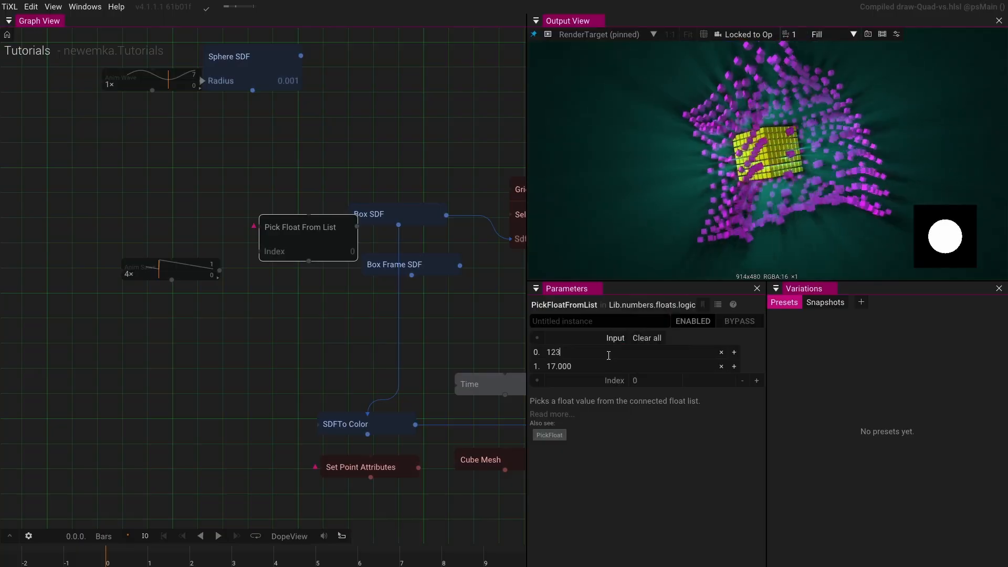
type("123")
key("BackSpace")
type(".5")
key("Return")
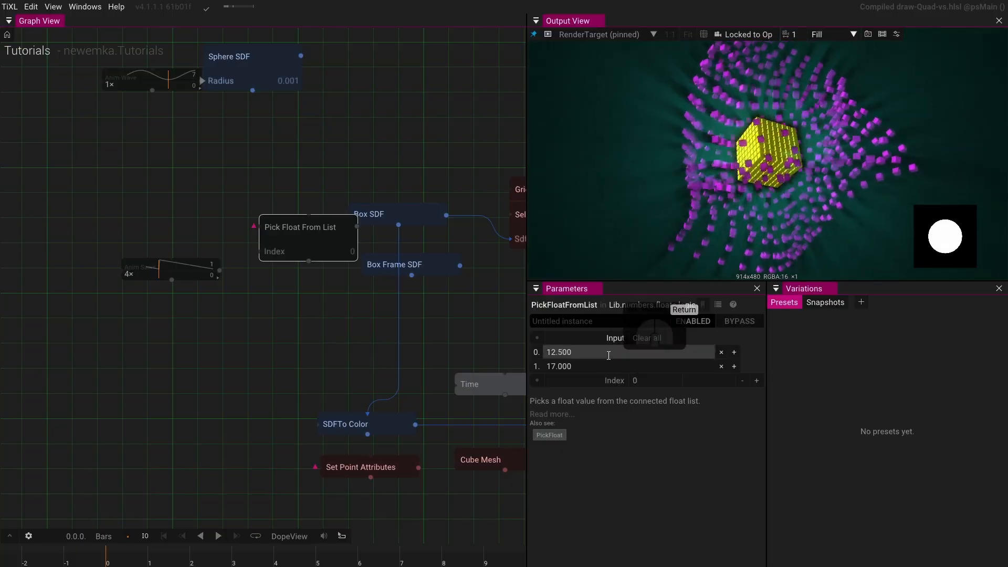
left_click(599, 364)
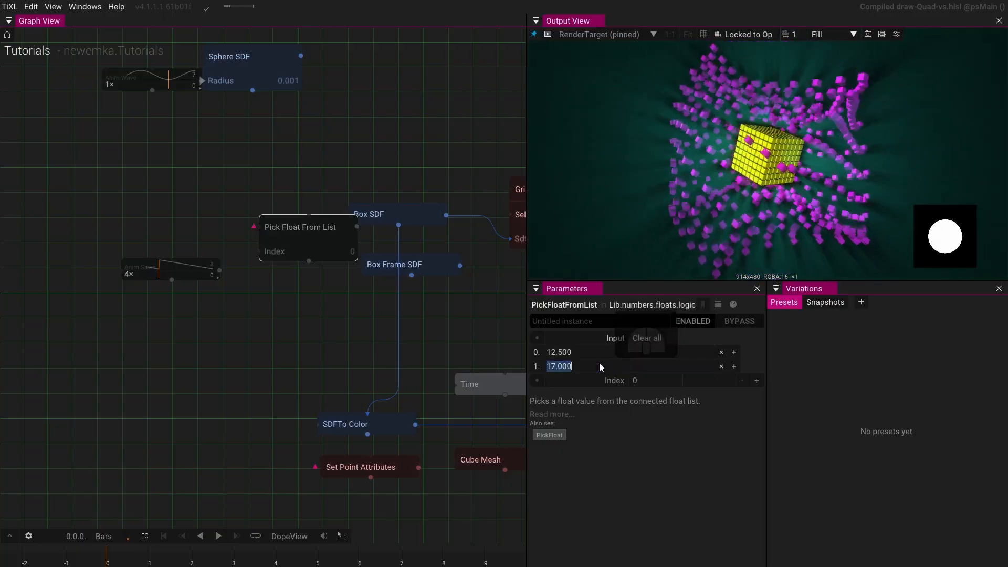
type("10")
key("Return")
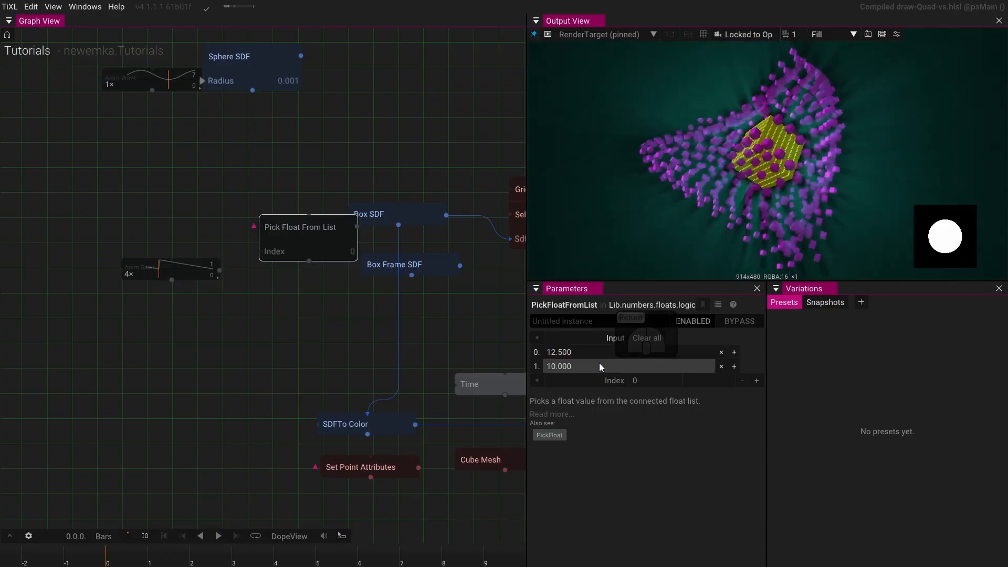
- Insert an Ease operator after Pick Float From List and connect its output to the Box SDF's UniformScale
left_click_drag(305, 240, 225, 203)
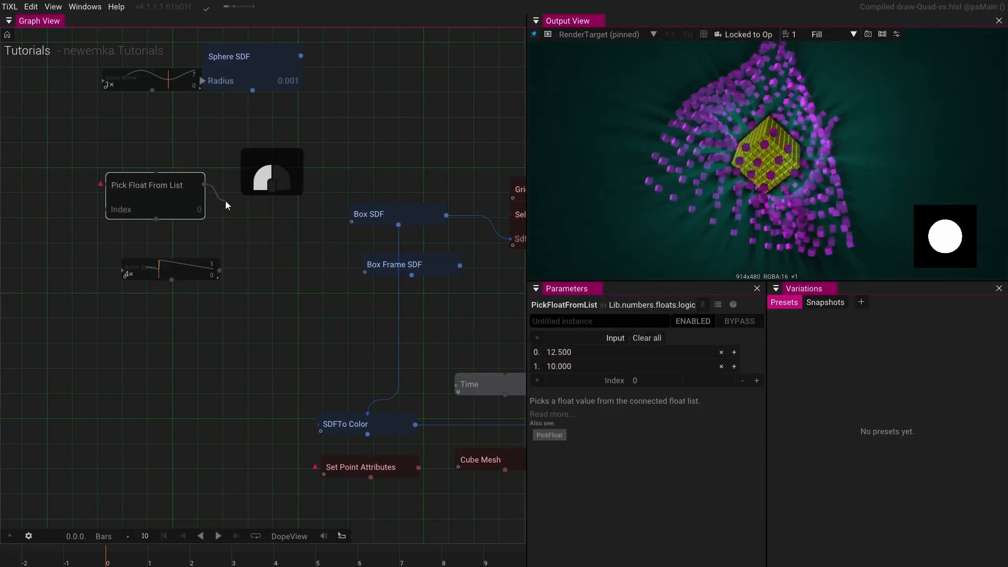
type("ease")
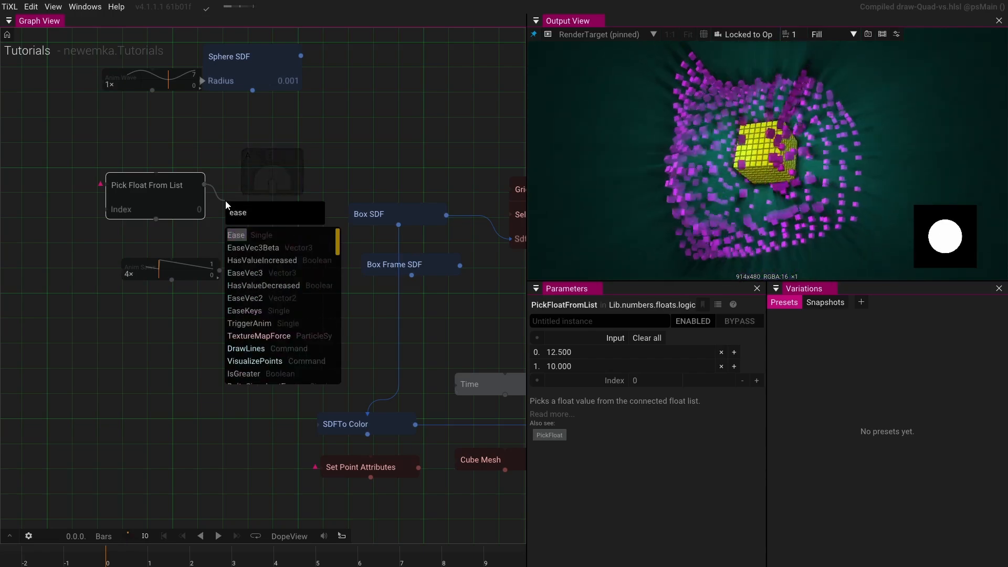
left_click(233, 234)
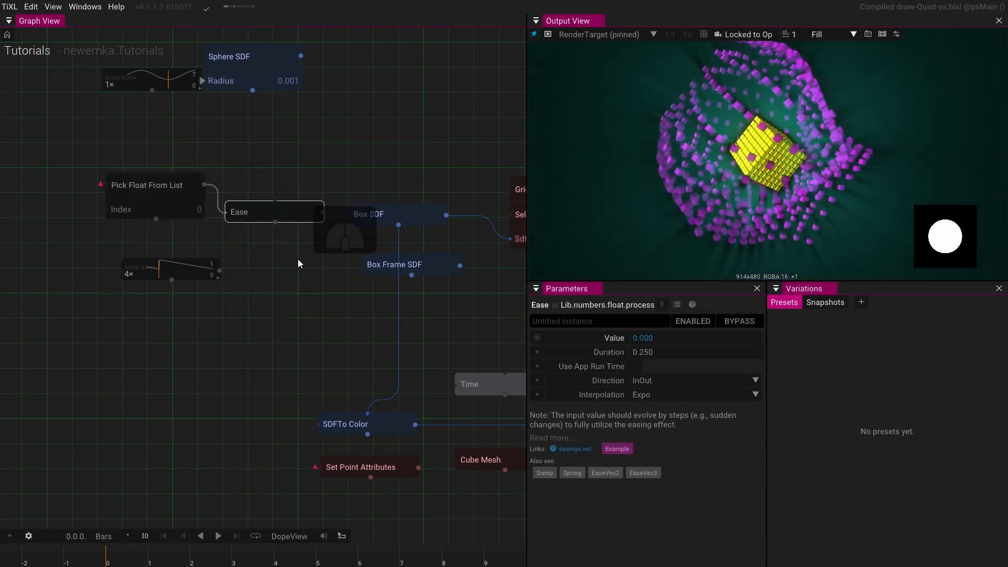
left_click_drag(321, 212, 360, 217)
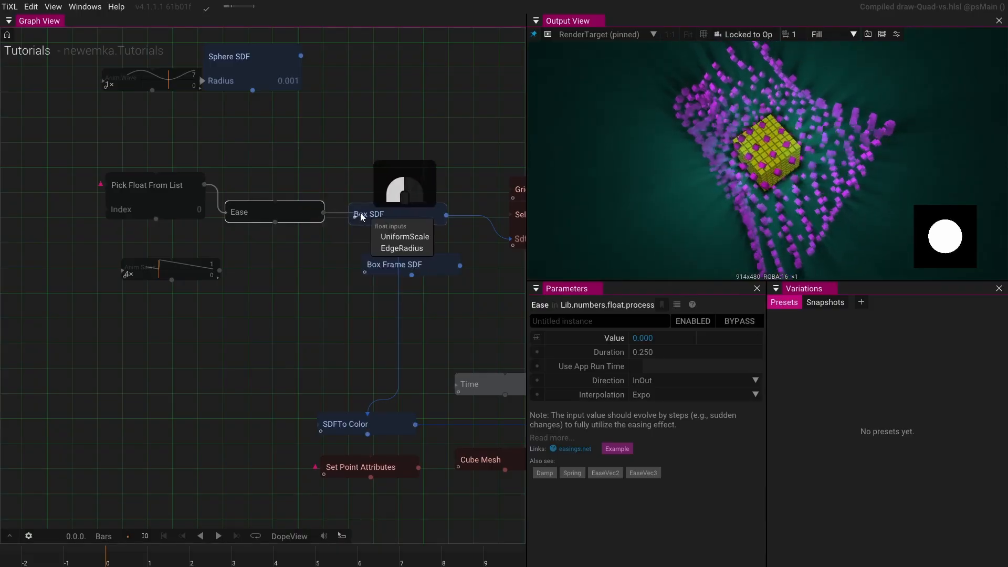
left_click(385, 231)
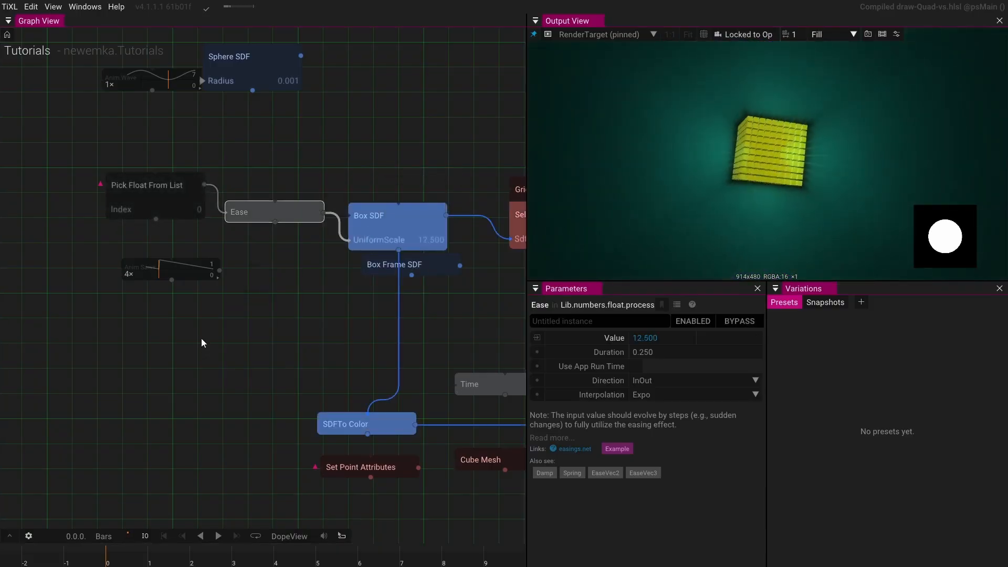
- Toggle the Pick Float From List index between 0 and 1 to preview the eased scale change
left_click(159, 186)
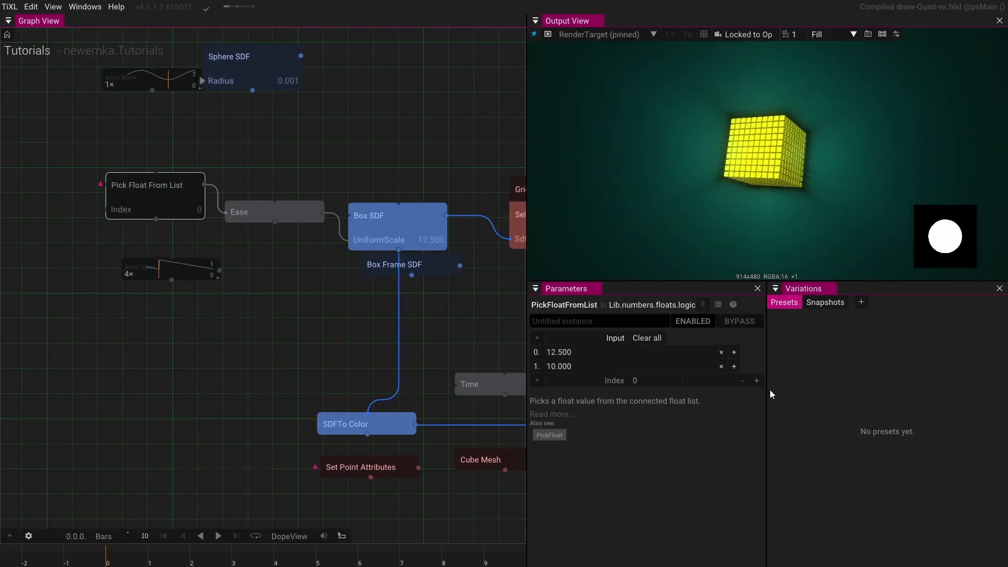
left_click(757, 384)
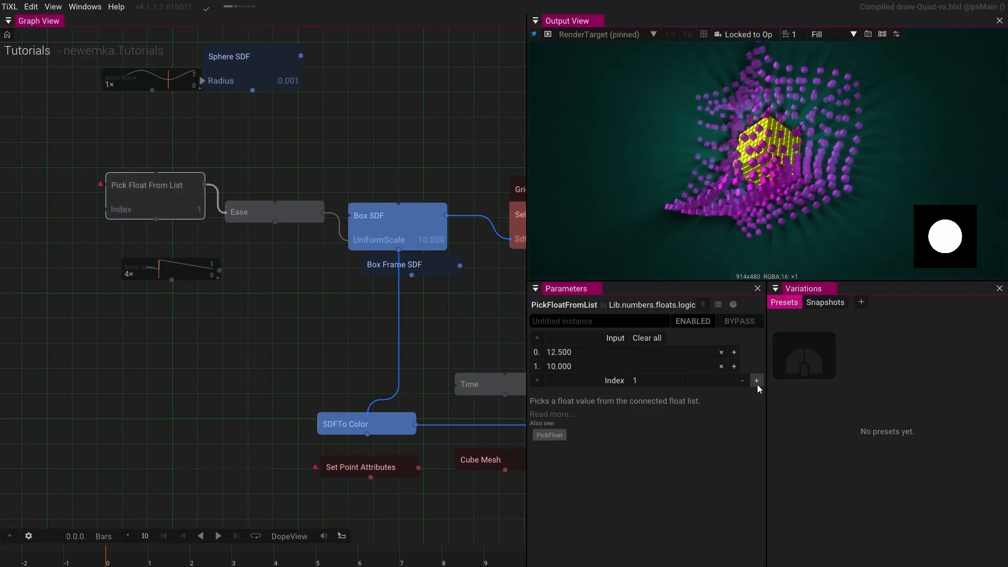
left_click(743, 380)
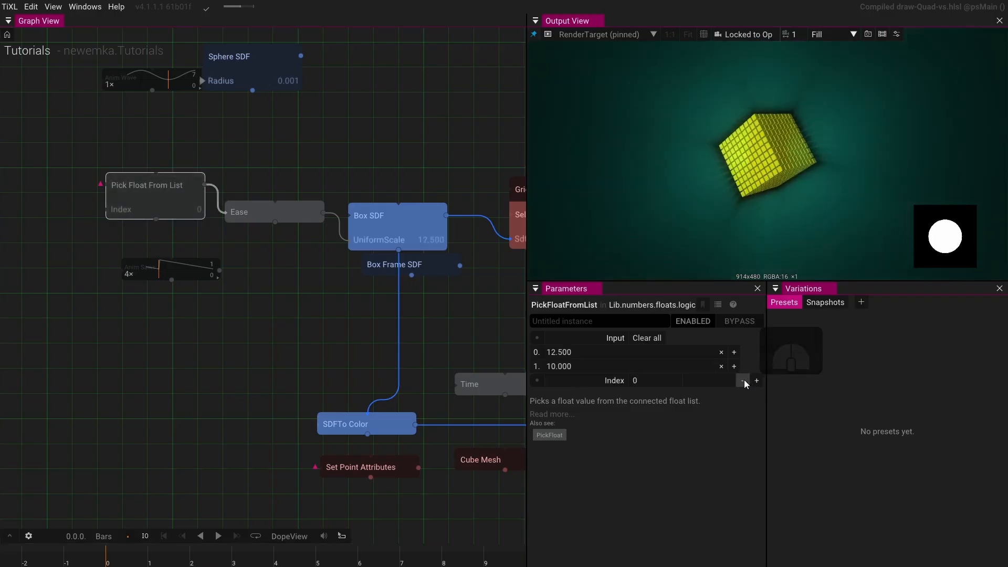
left_click(754, 380)
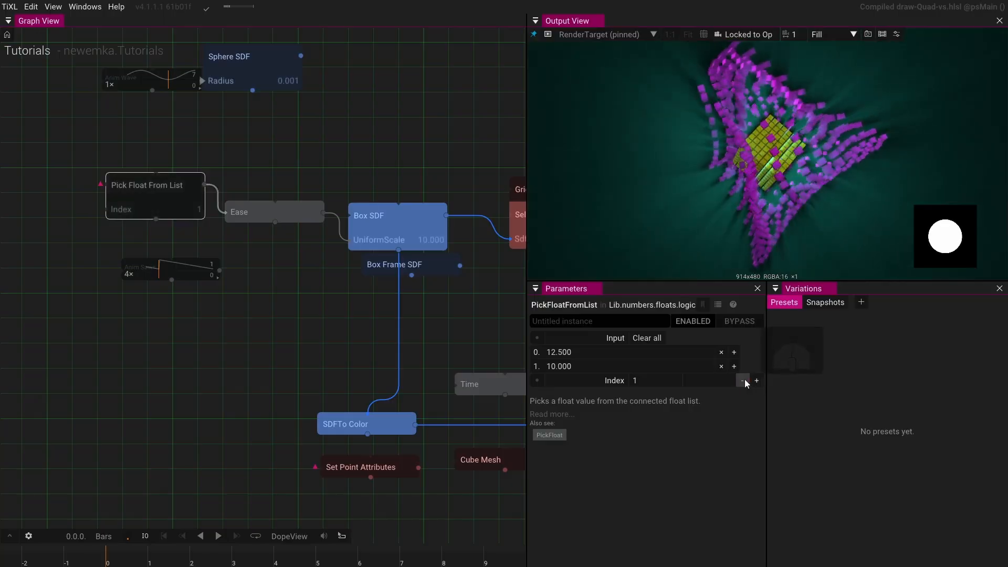
left_click(743, 380)
left_click(754, 381)
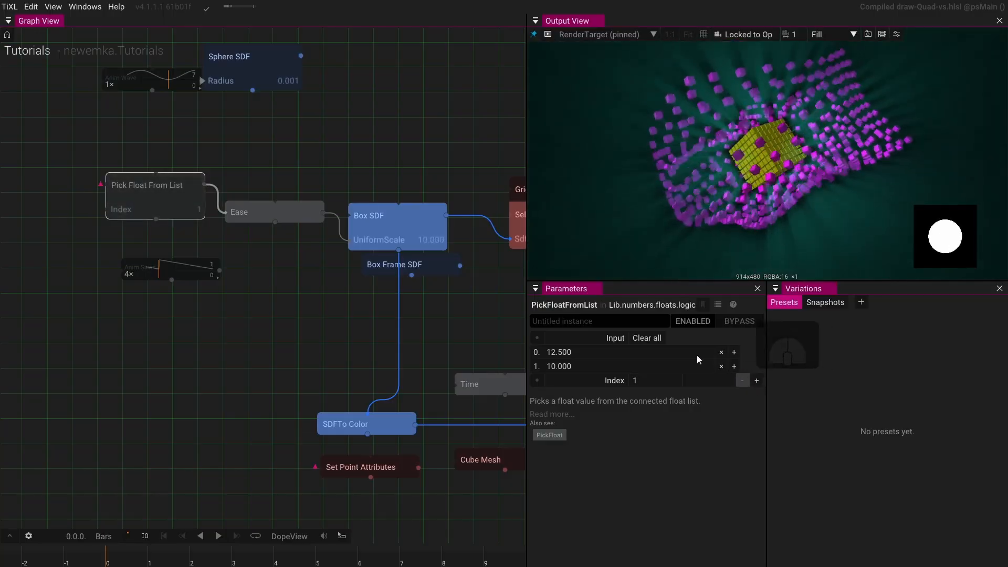
- Set the Ease operator's Duration to 0.5
left_click(258, 220)
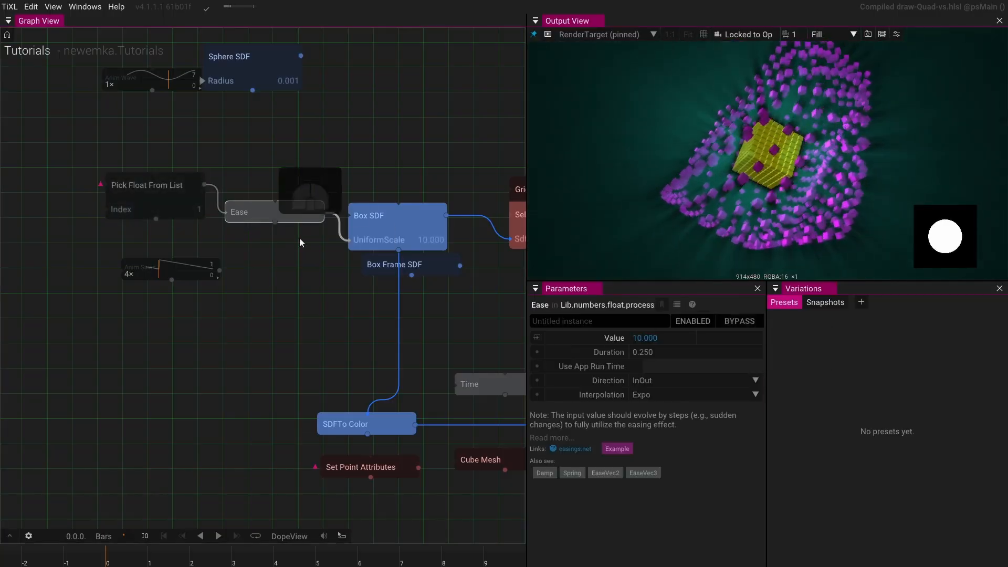
left_click(679, 350)
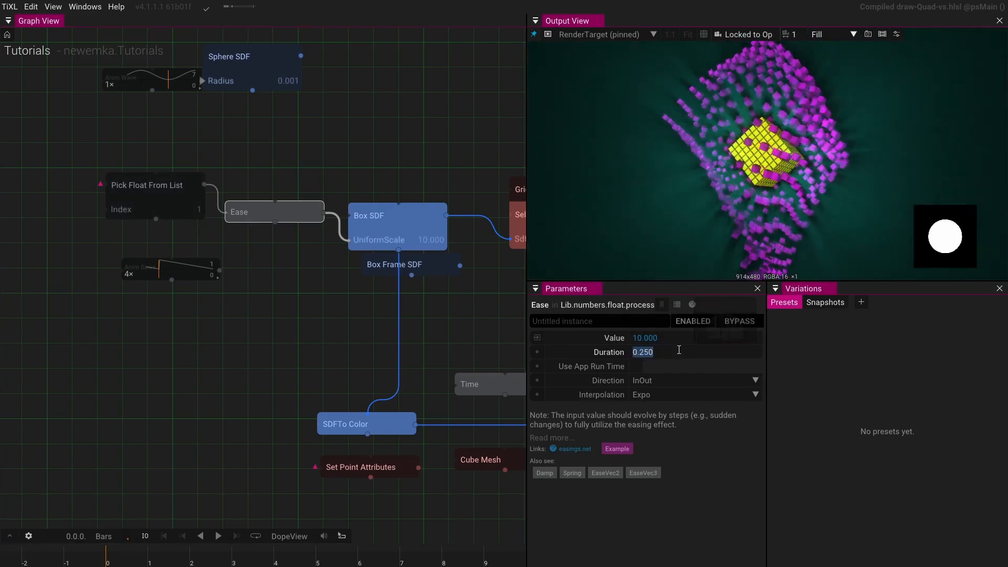
type("0.5")
key("Return")
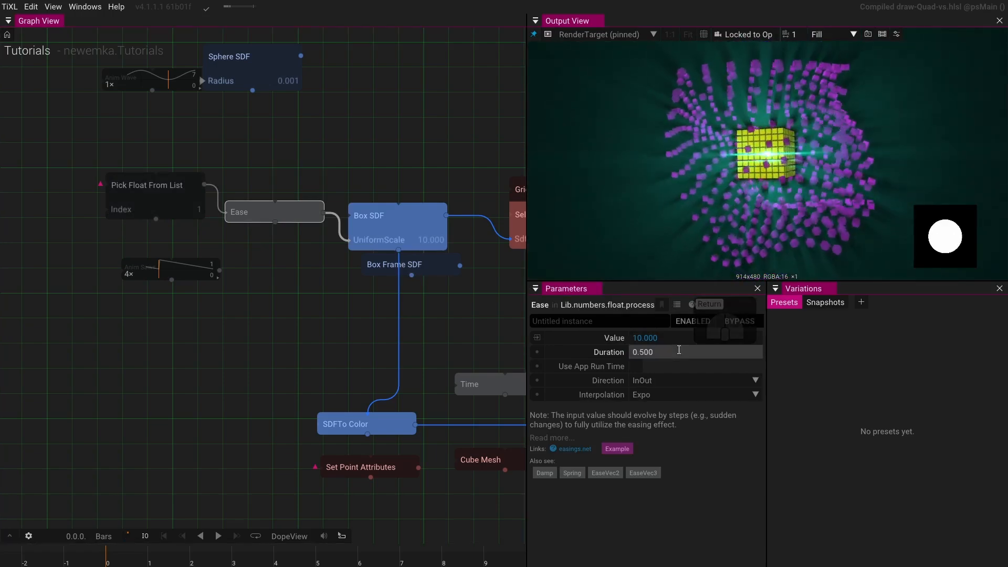
- Switch the Pick Float From List index to 0 and back to 1 to preview the longer easing
left_click(182, 209)
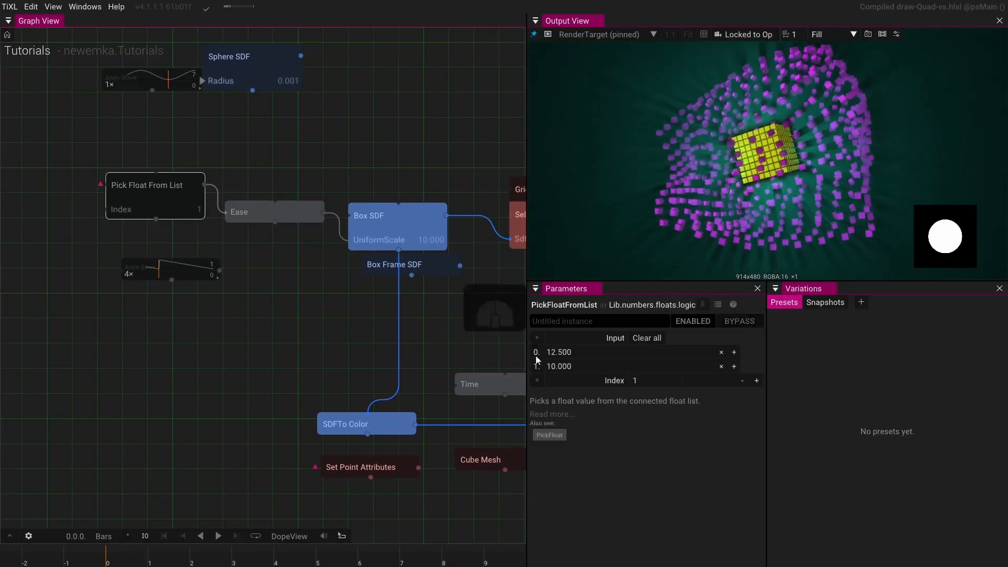
left_click(756, 380)
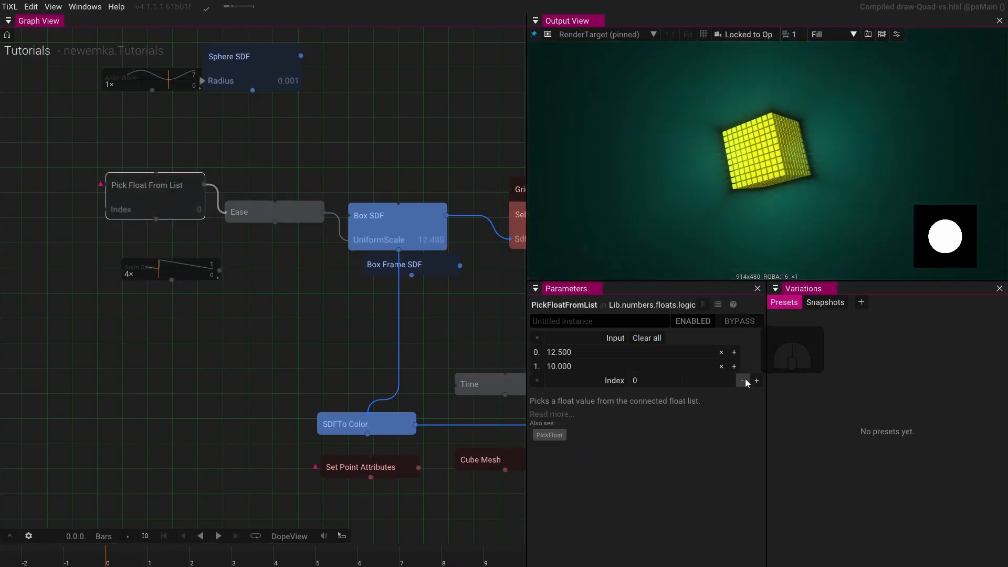
left_click(757, 380)
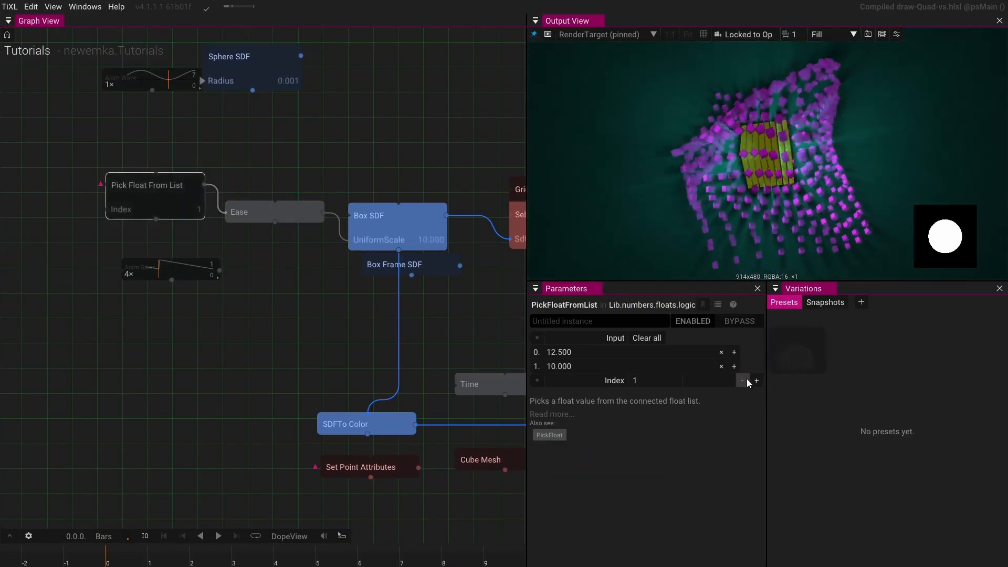
- Pin the Ease operator to the output view to display its value curve
left_click(297, 213)
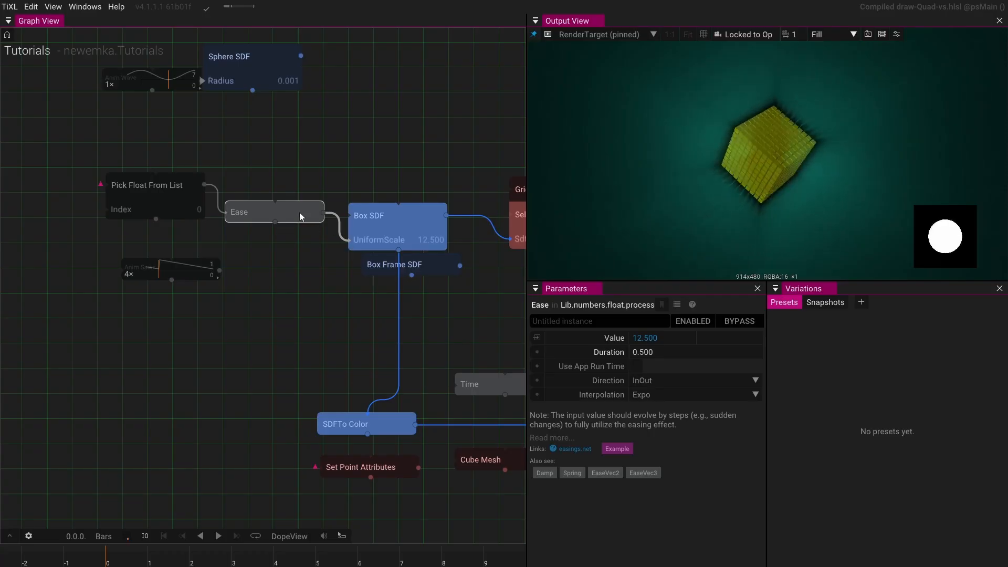
key("p")
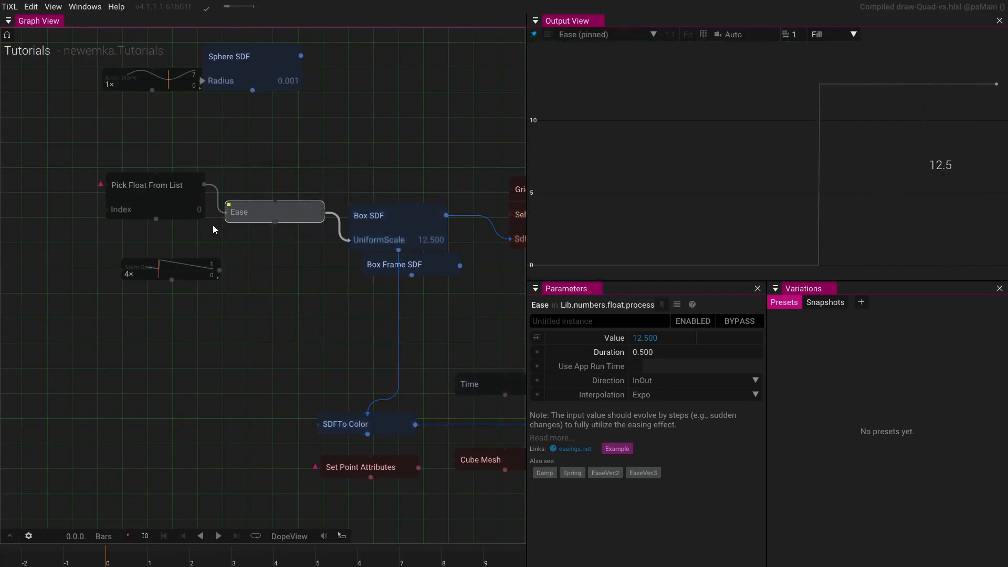
- Toggle the Pick Float From List index back and forth between 0 and 1 to inspect the easing curve
left_click(201, 206)
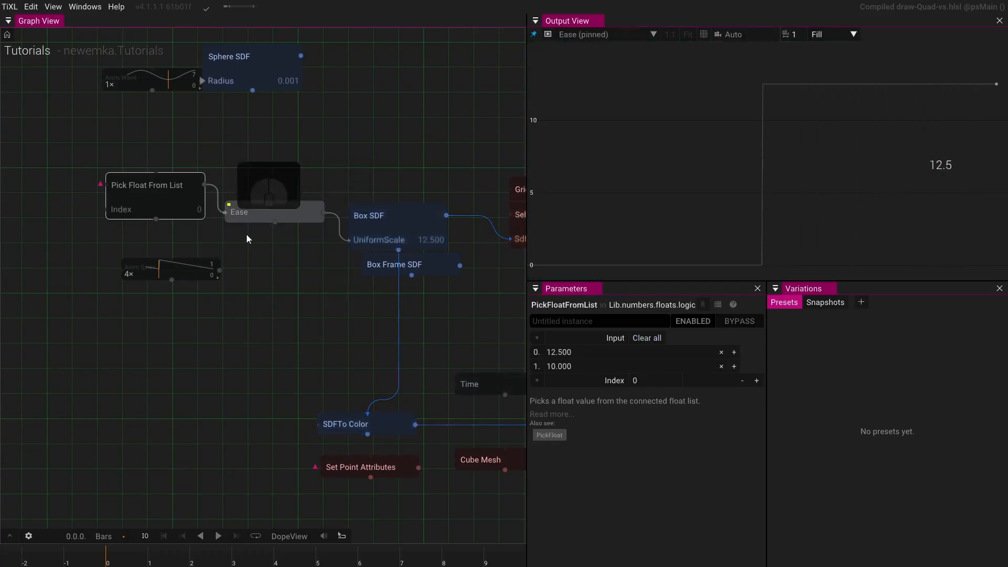
left_click(756, 380)
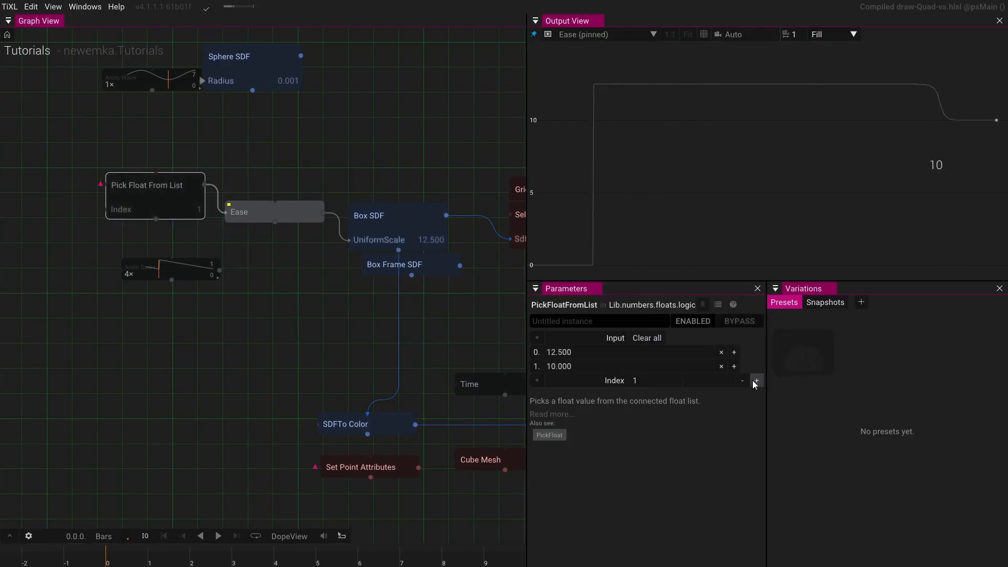
left_click(746, 381)
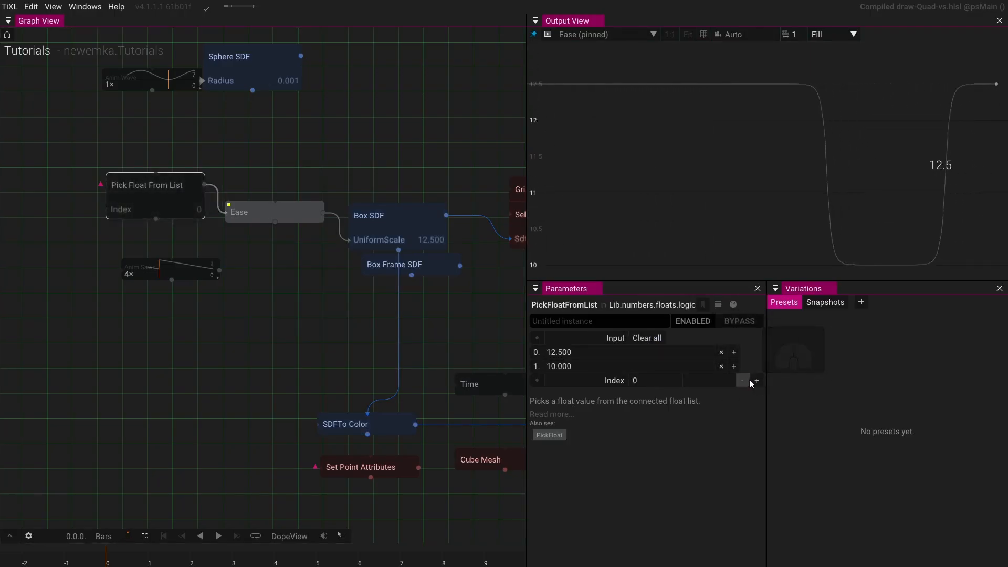
left_click(757, 381)
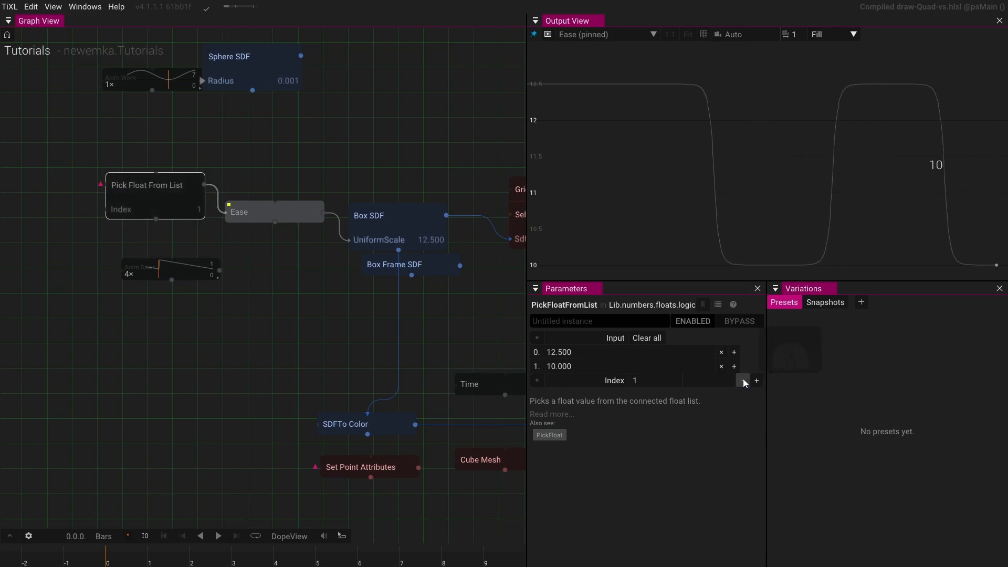
left_click(743, 381)
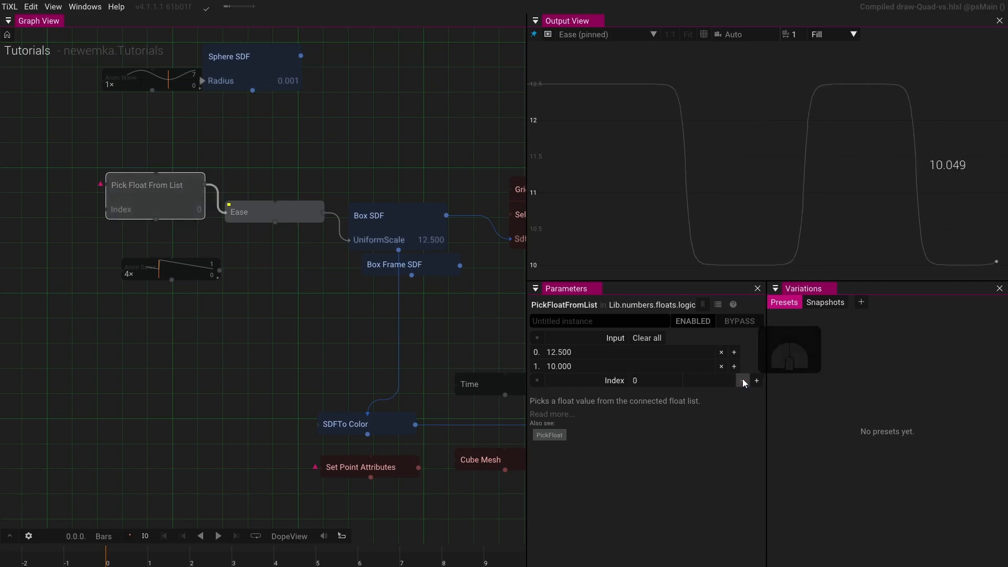
- Set the Ease operator's Direction to Out
left_click(242, 220)
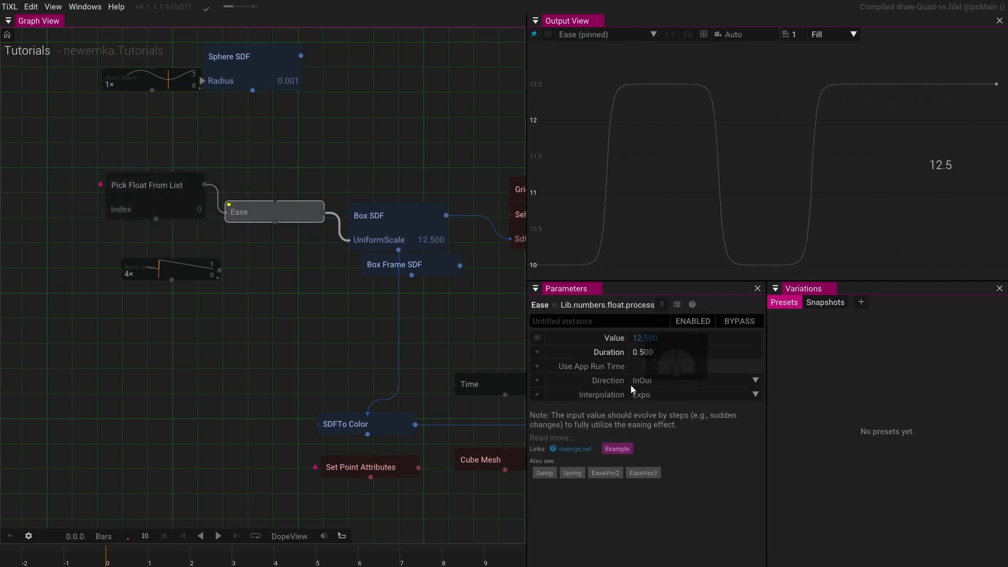
left_click(653, 383)
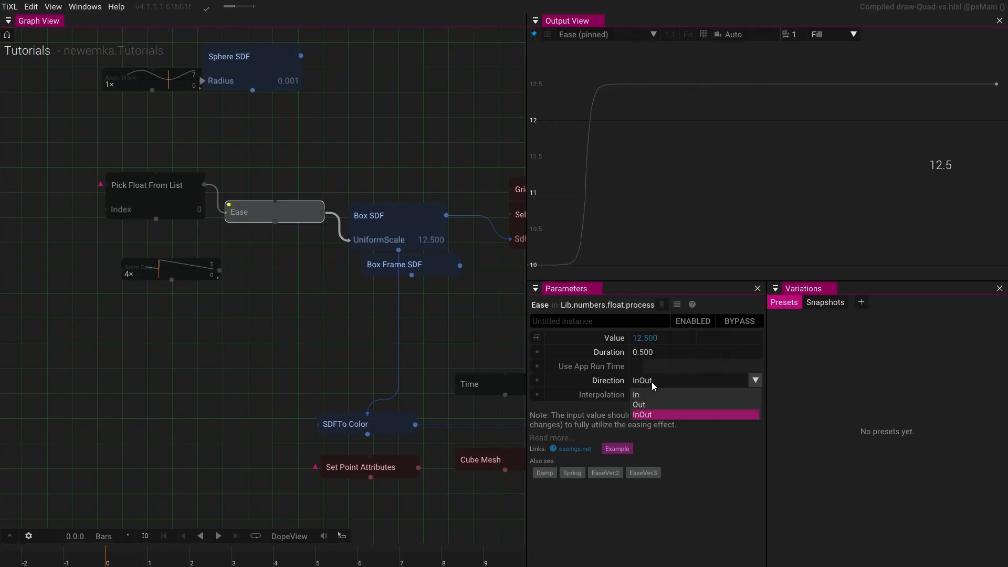
left_click(648, 397)
left_click(647, 403)
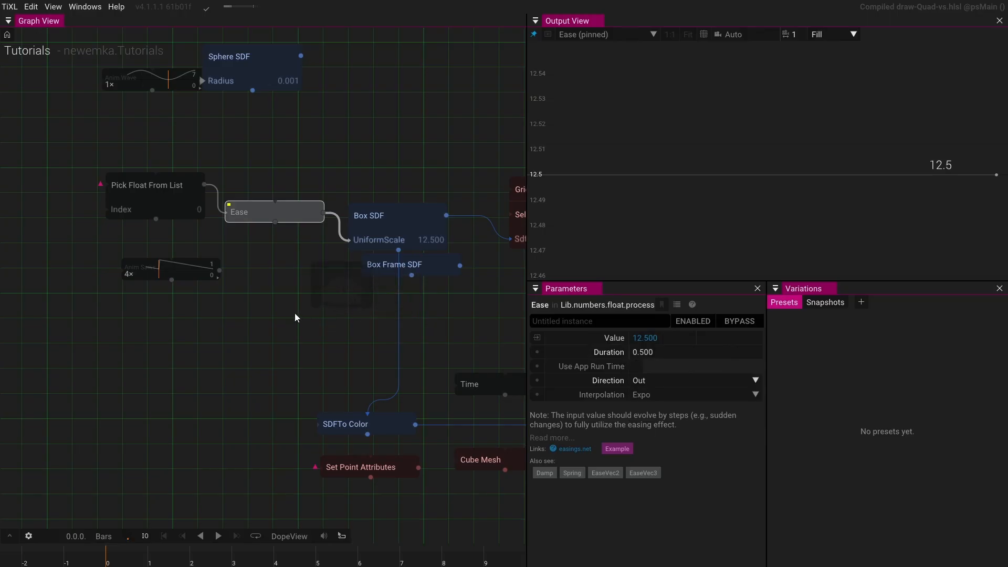
- Switch the Pick Float From List index to 1 to preview the Out easing curve
left_click(186, 210)
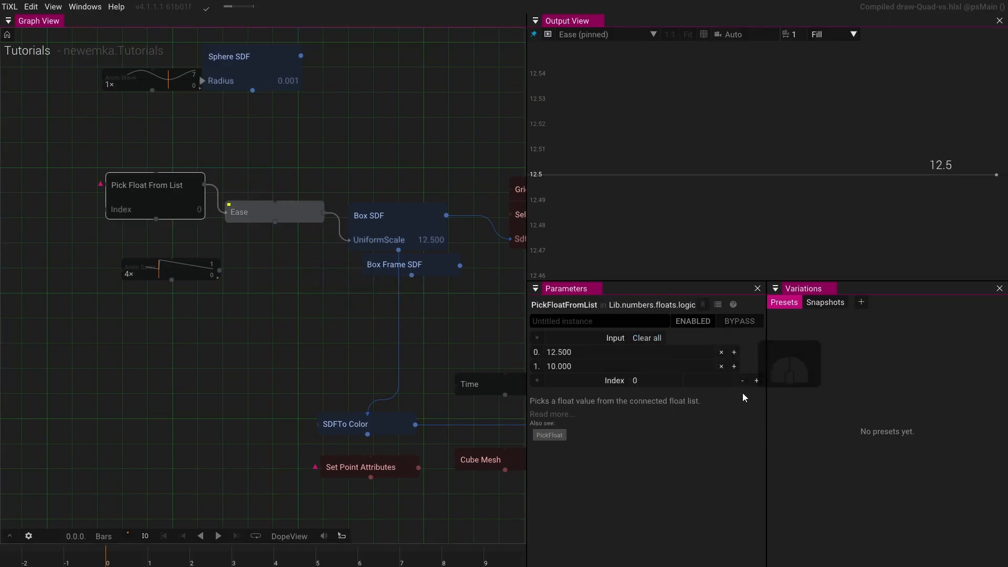
left_click(757, 382)
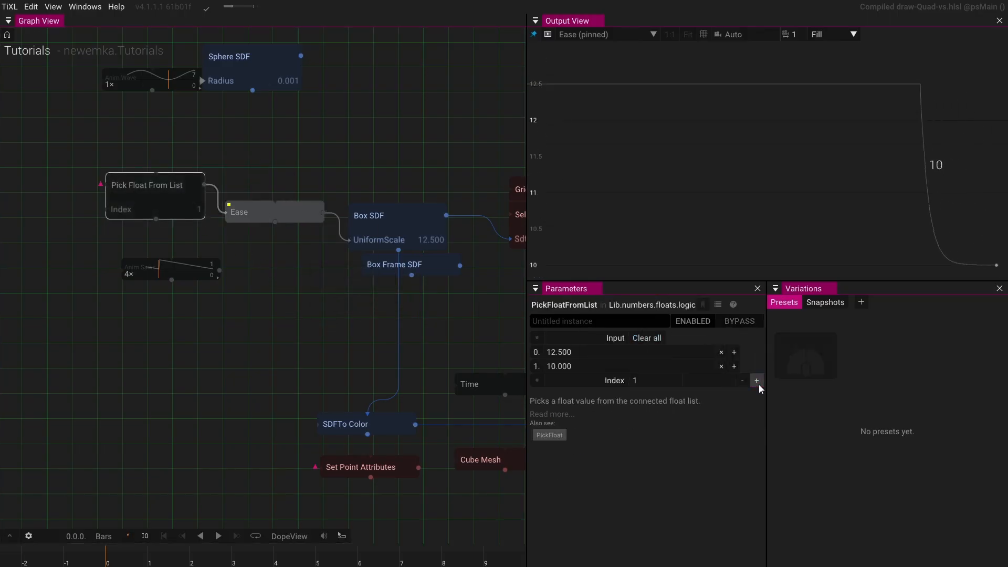
- Step the Pick Float From List index up to 6 to preview the repeated Out easing transitions in the curve
left_click(758, 385)
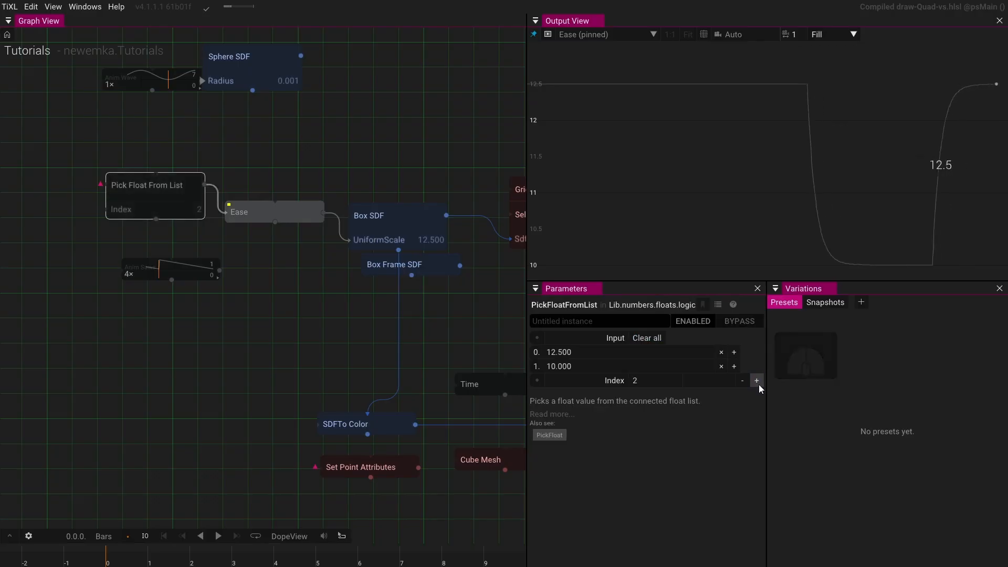
left_click(758, 384)
left_click(757, 381)
left_click(757, 381)
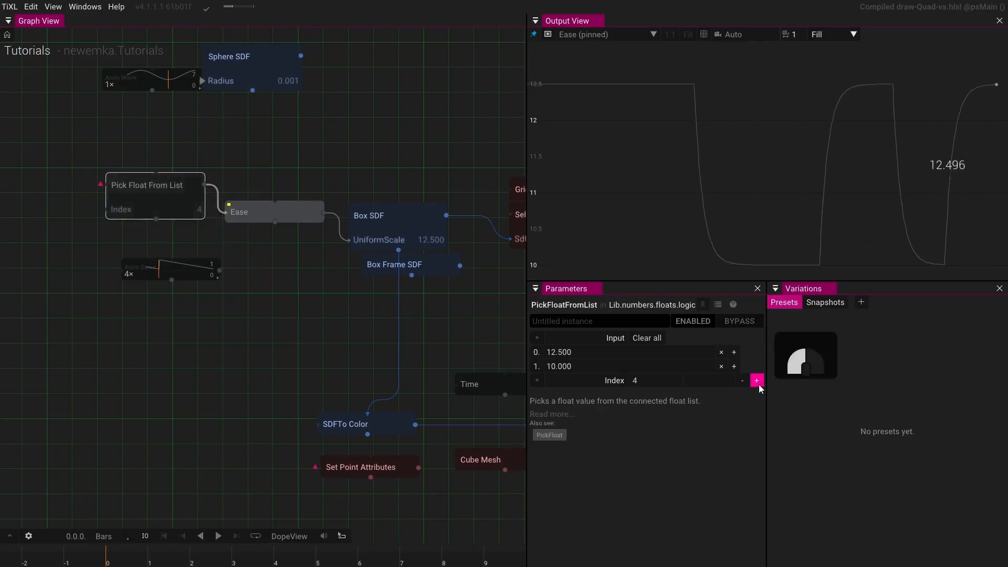
left_click(756, 381)
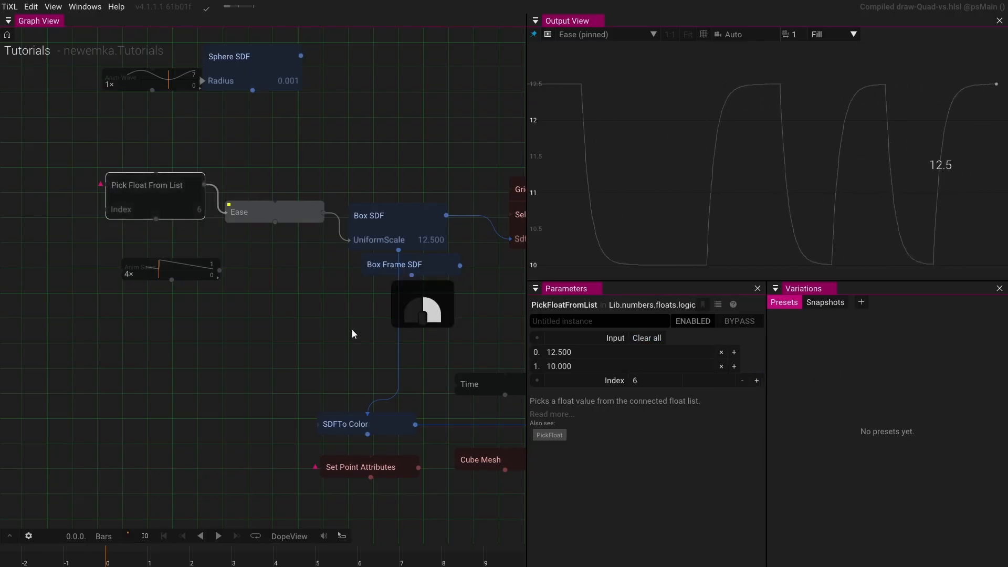
- Pin the final Render Target operator to the output view
scroll(256, 316, "down", 2)
left_click_drag(394, 347, 225, 339)
left_click_drag(430, 363, 176, 350)
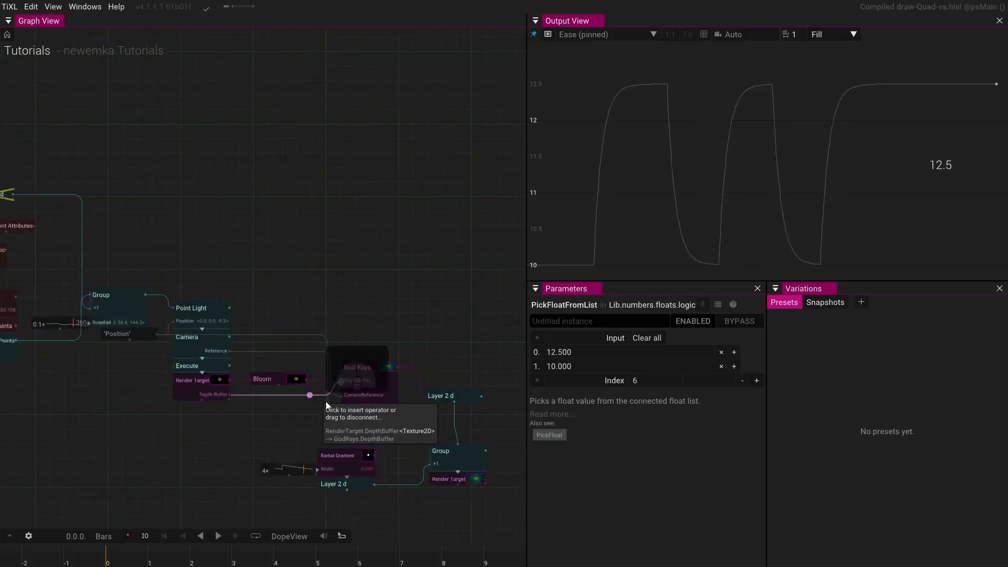
scroll(336, 402, "up", 1)
left_click_drag(386, 398, 314, 385)
left_click(427, 453)
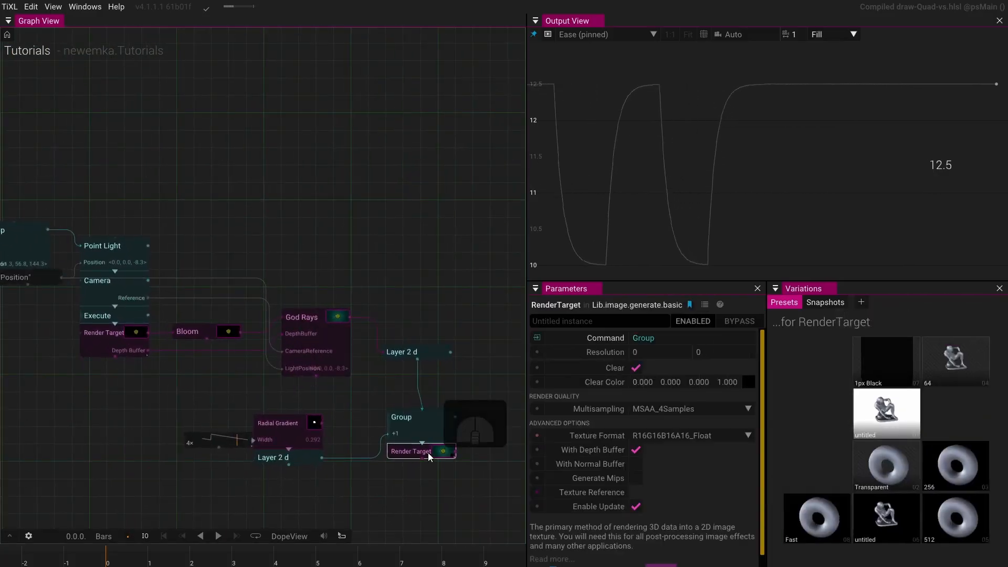
key("p")
left_click_drag(46, 347, 432, 362)
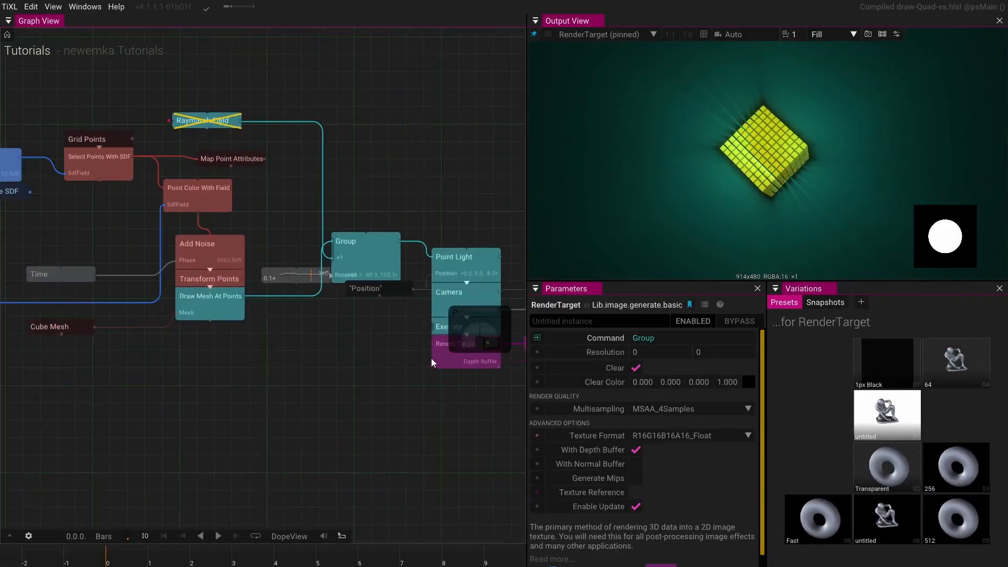
- Reset the Pick Float From List index to 0 and step it up to 6 to preview the eased cube scaling
left_click_drag(199, 331, 281, 353)
scroll(210, 294, "up", 5)
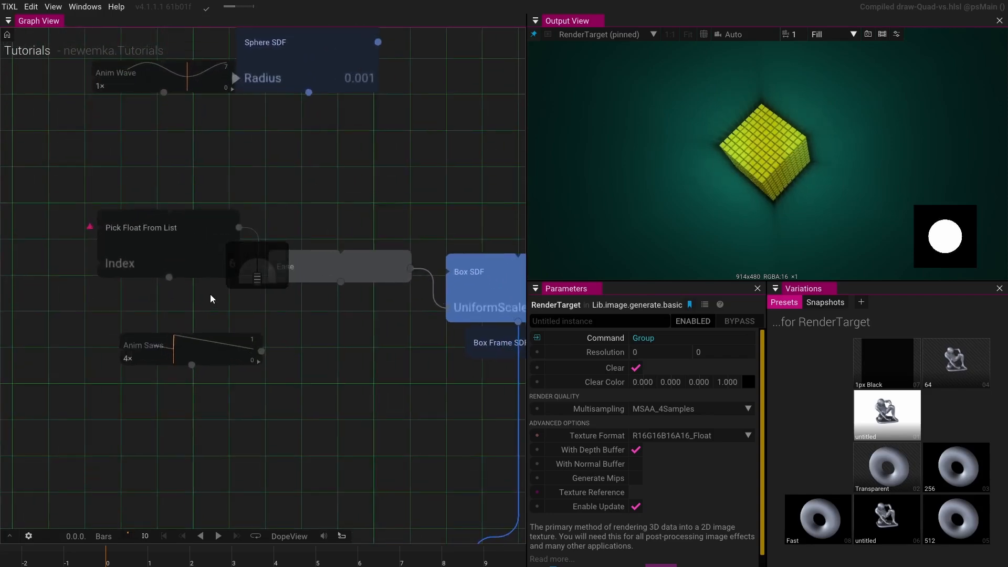
left_click(209, 253)
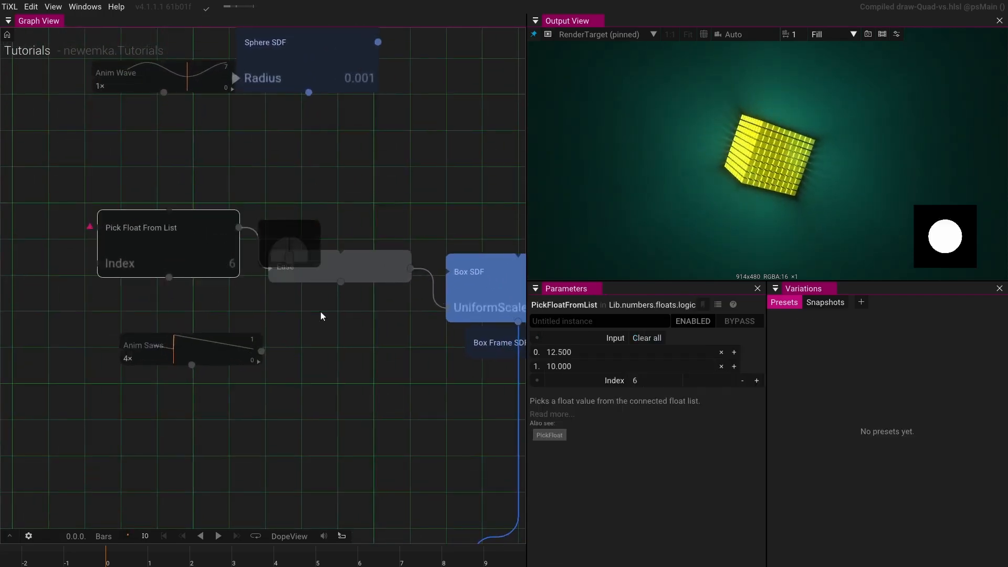
left_click(577, 382)
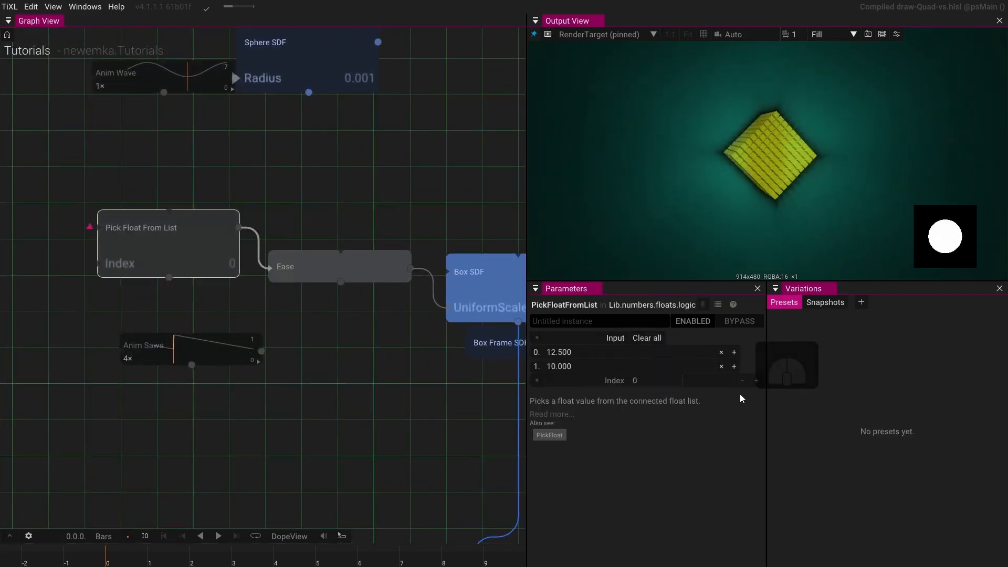
left_click(756, 380)
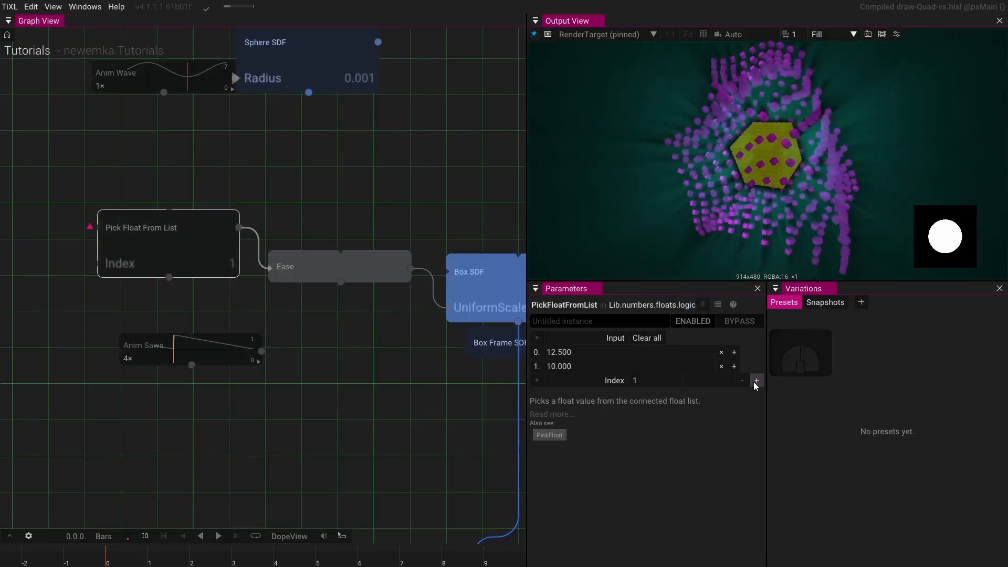
left_click(756, 380)
left_click(756, 380)
left_click(756, 380)
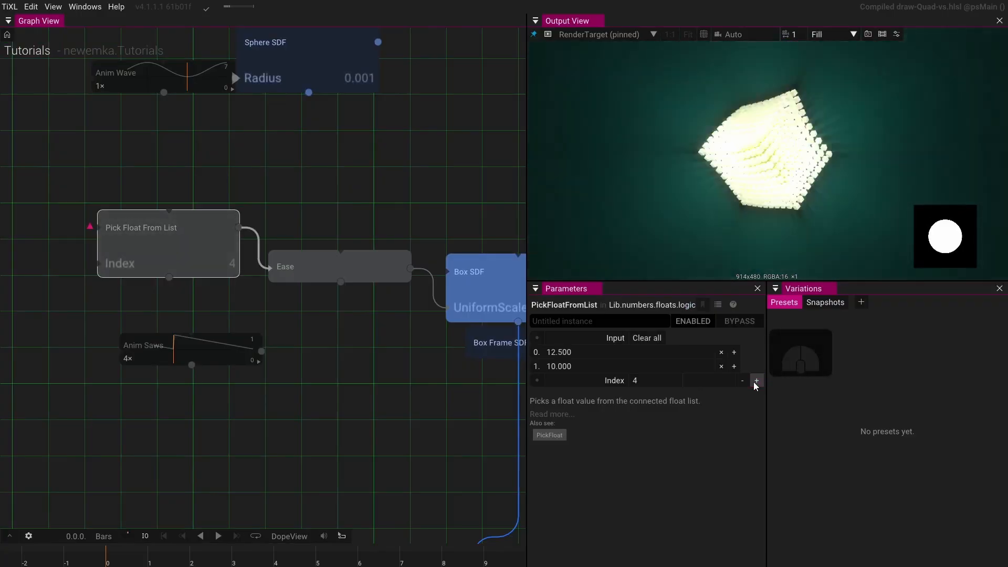
left_click(756, 380)
left_click(756, 381)
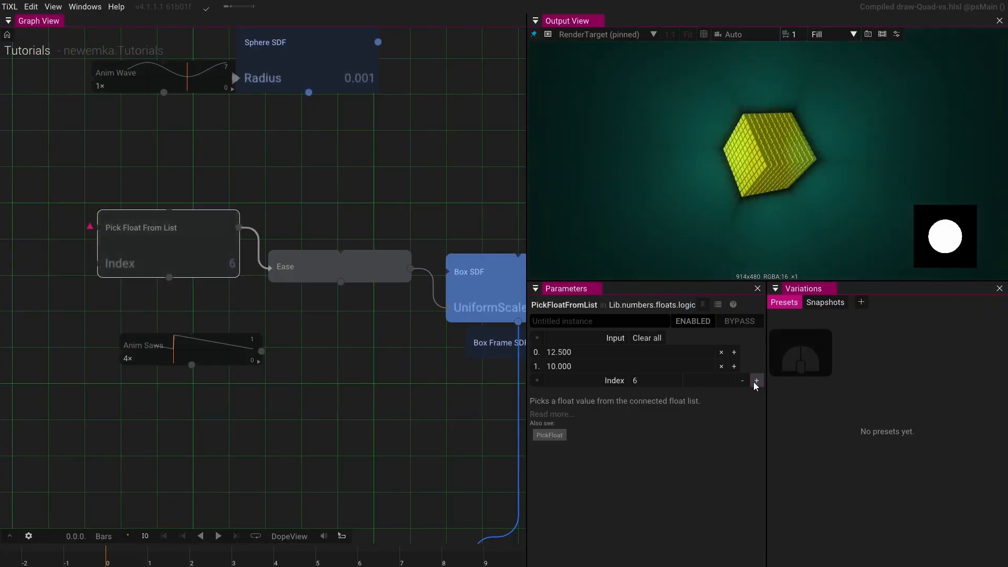
left_click(756, 380)
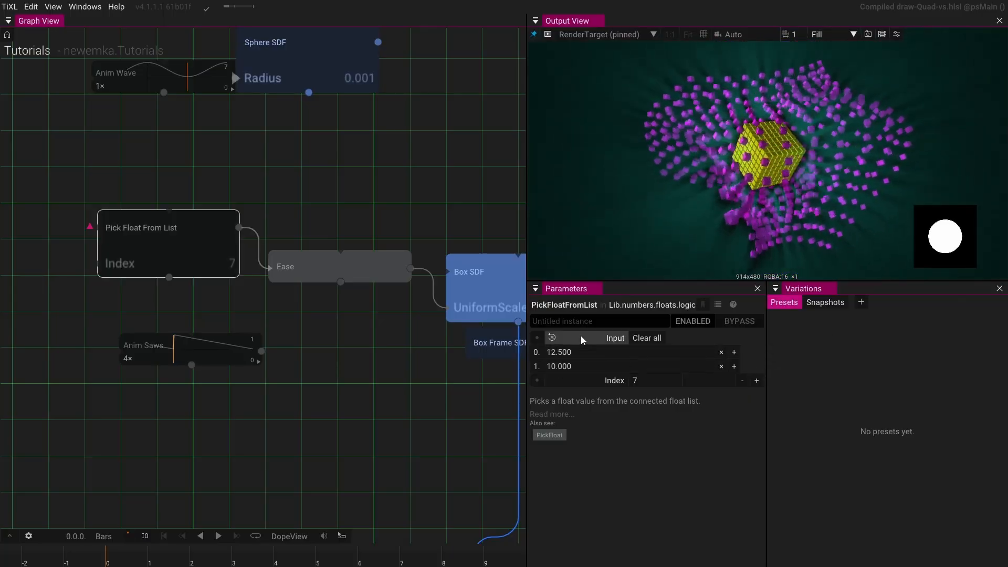
- Add a third entry to the float list and set it to 8
left_click(733, 366)
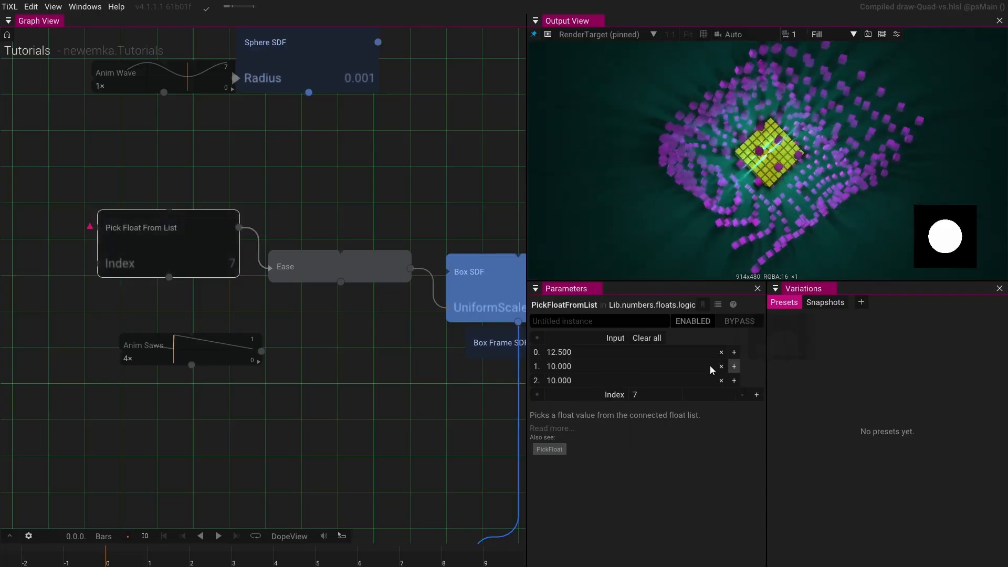
left_click(566, 395)
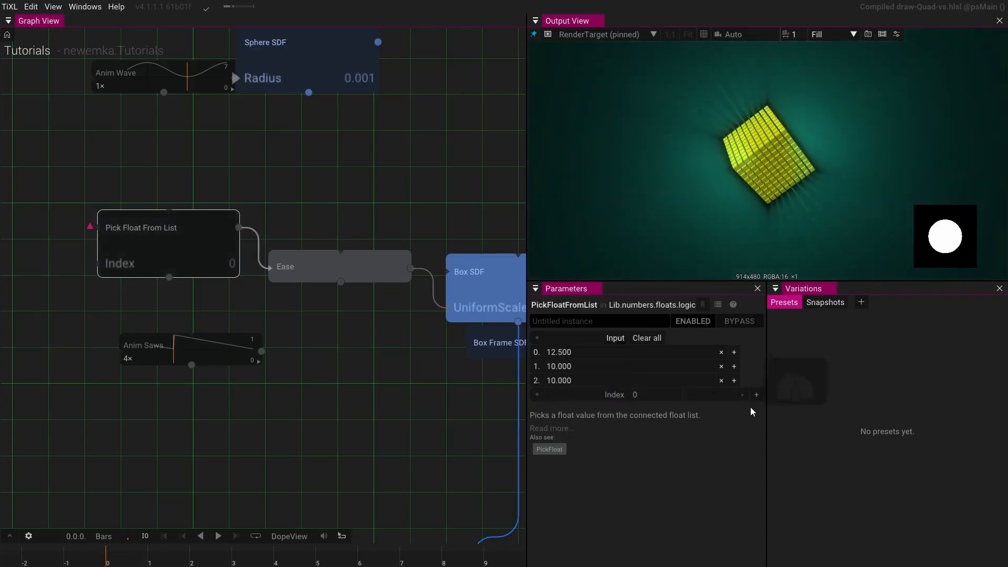
left_click(576, 380)
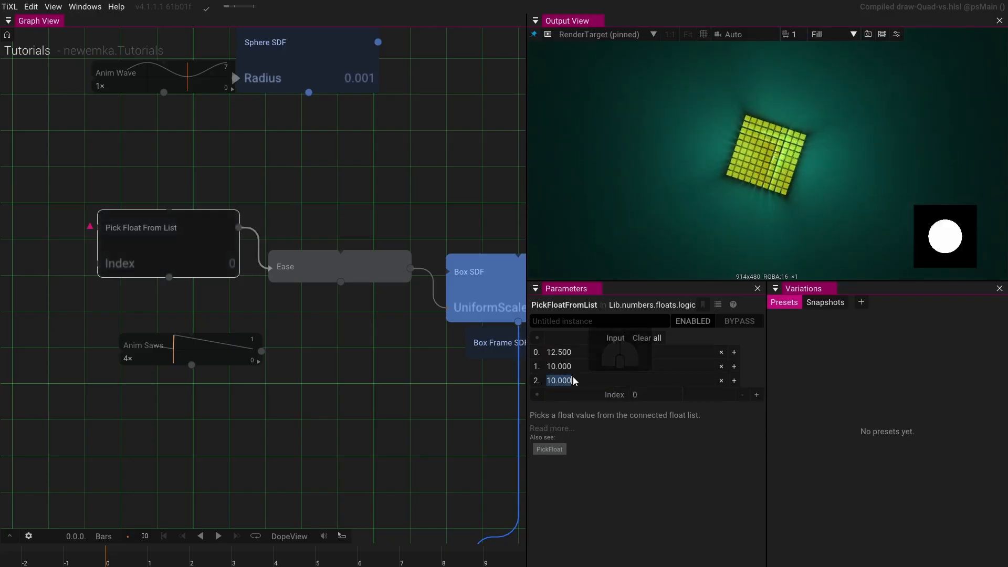
type("8")
key("Return")
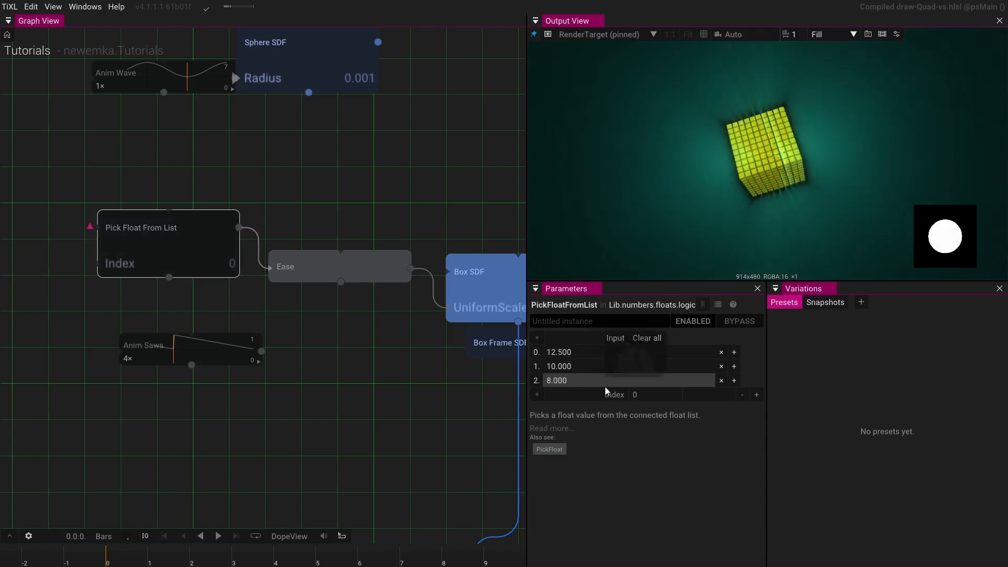
- Step the index up to 2 to preview the new 8 value in the render
left_click(756, 395)
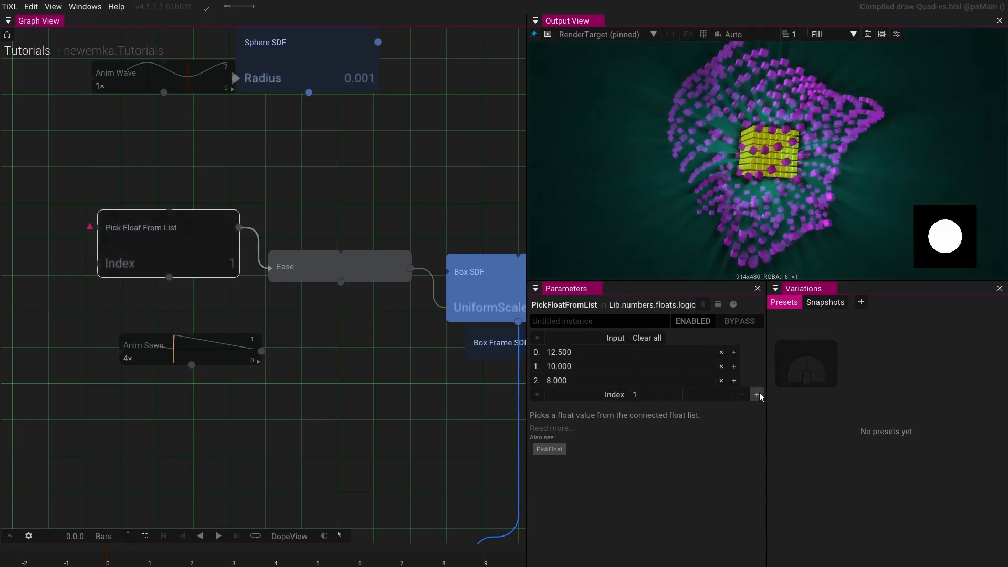
left_click(757, 394)
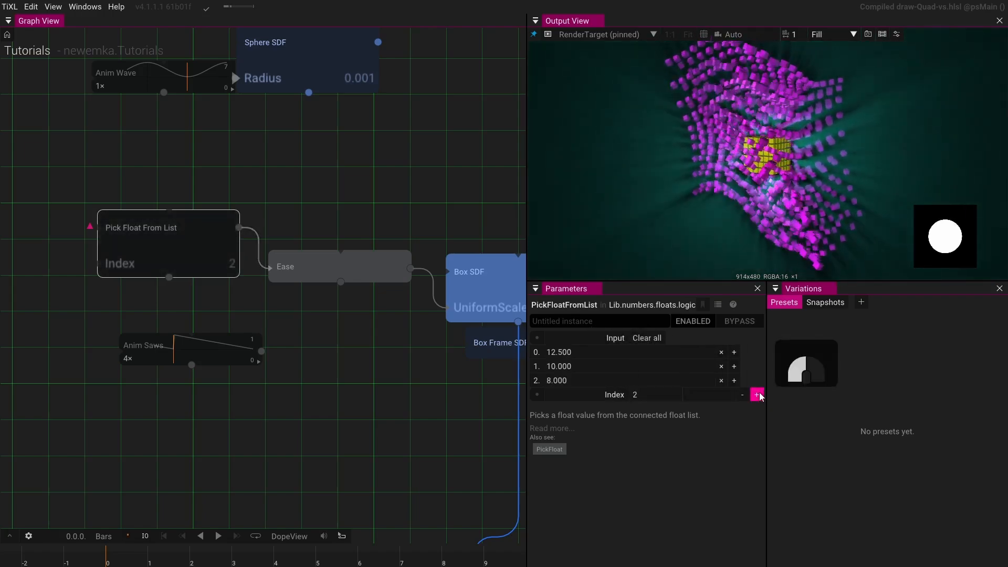
left_click(756, 395)
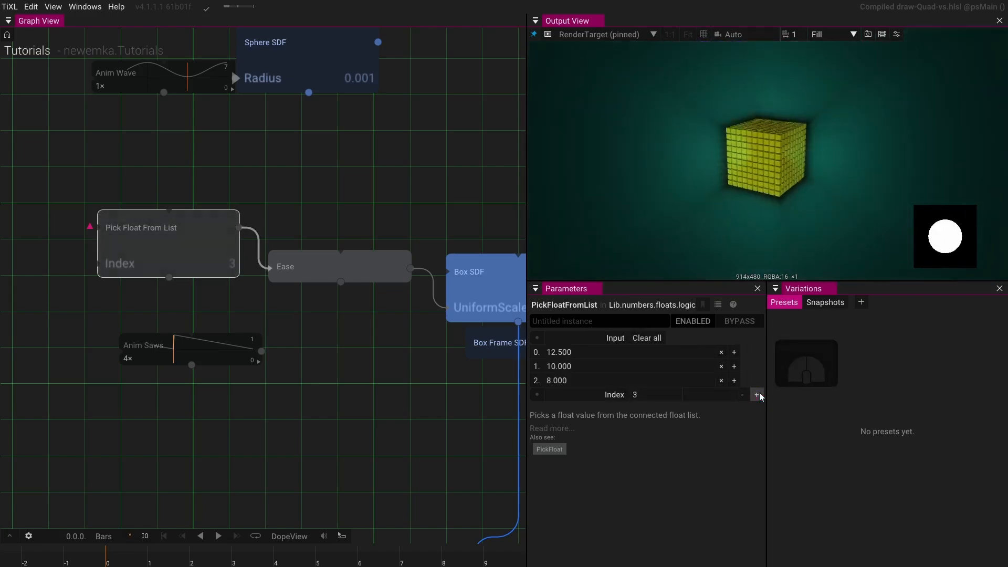
- Add a fourth entry to the float list and set it to 6
left_click(733, 380)
left_click(682, 395)
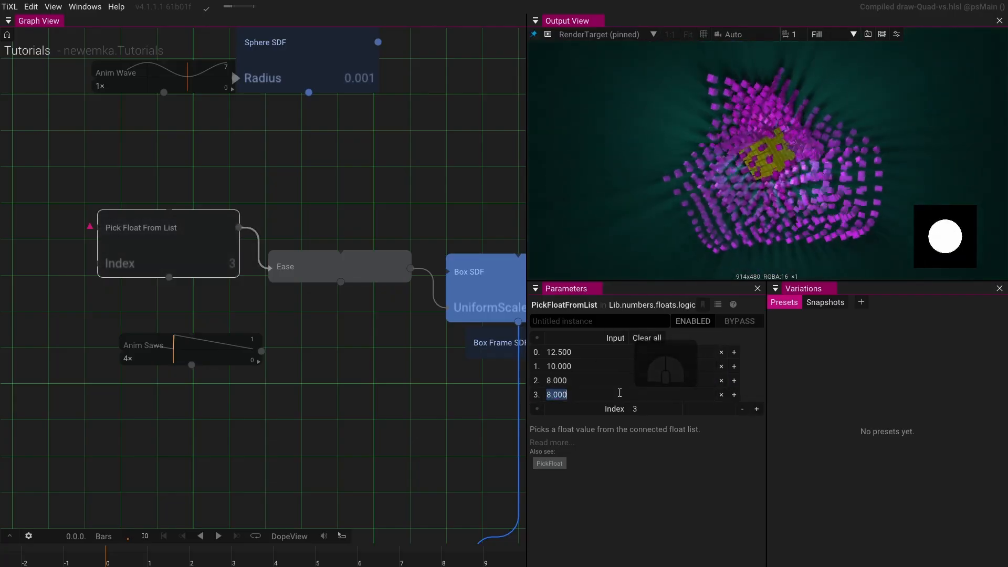
type("6")
key("Return")
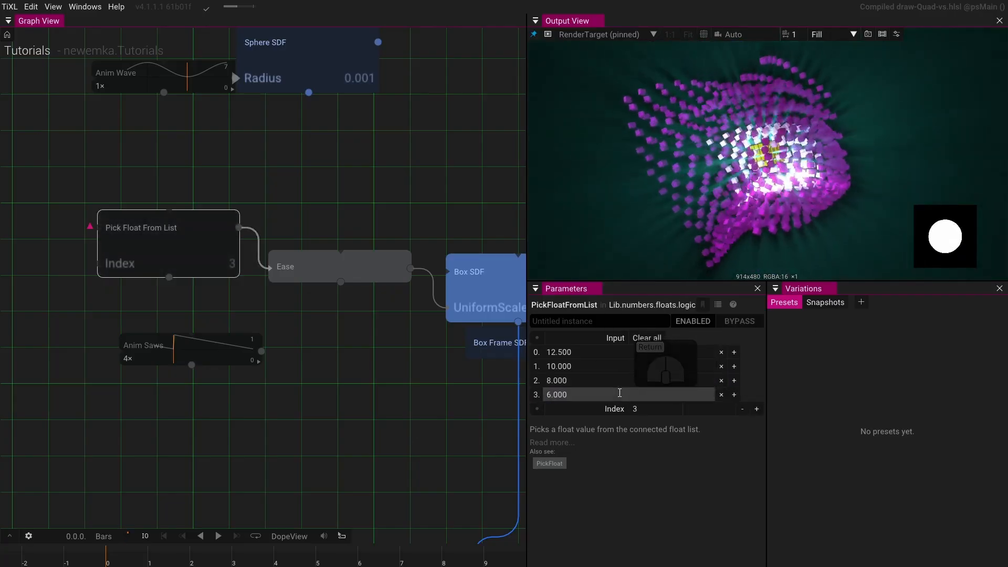
- Reset the index to 0 and step it up to 3 to preview the scale transitions
left_click(596, 409)
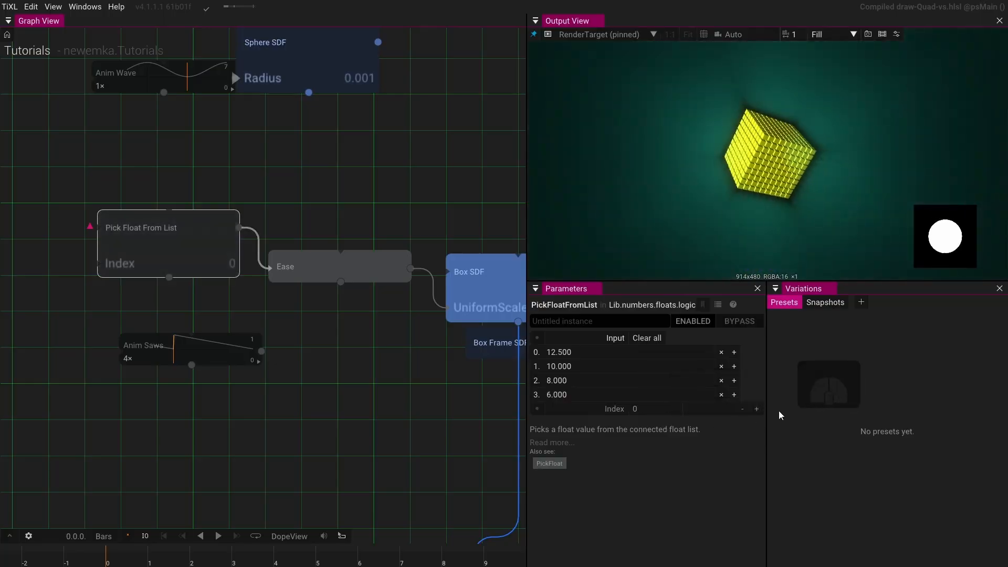
left_click(757, 410)
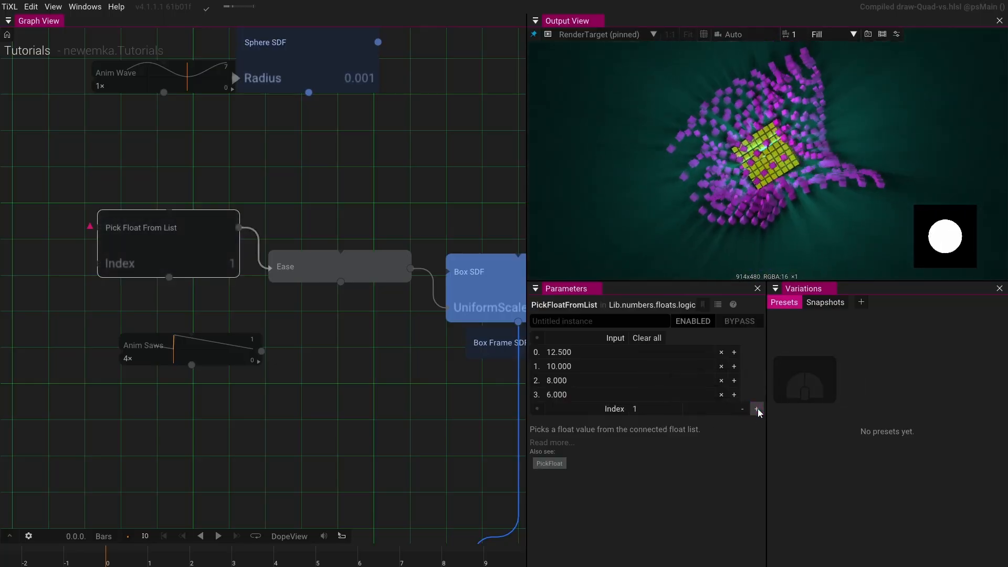
left_click(757, 409)
left_click(757, 410)
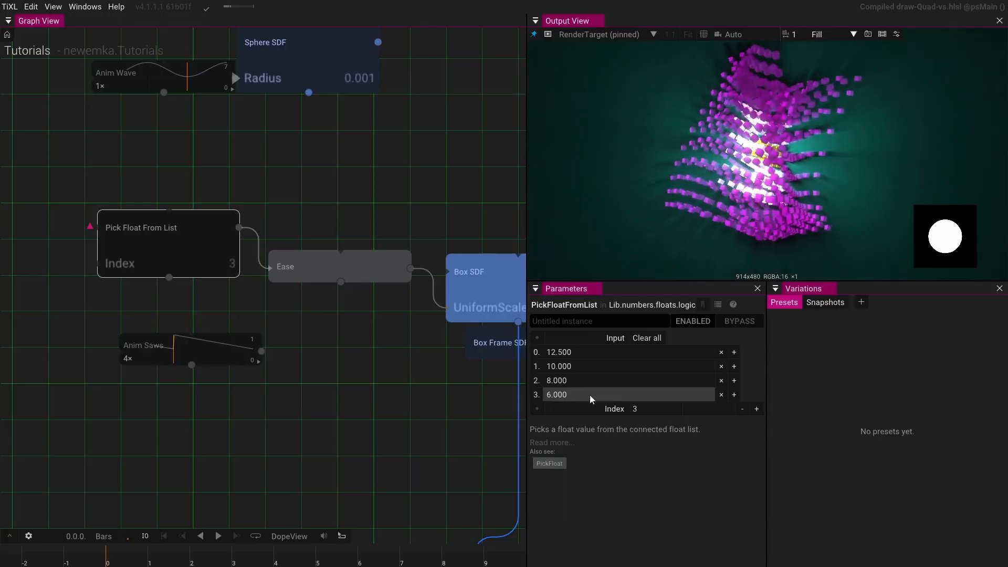
- Set the fourth list entry to 5.25 and step the index back down to 0
left_click_drag(591, 398, 434, 390)
left_click(742, 409)
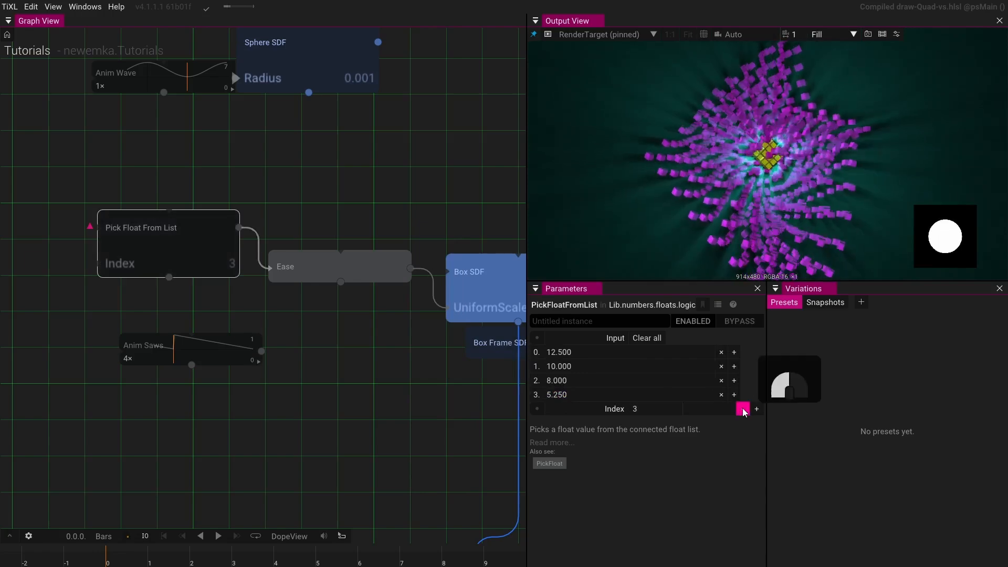
left_click(742, 409)
left_click(742, 409)
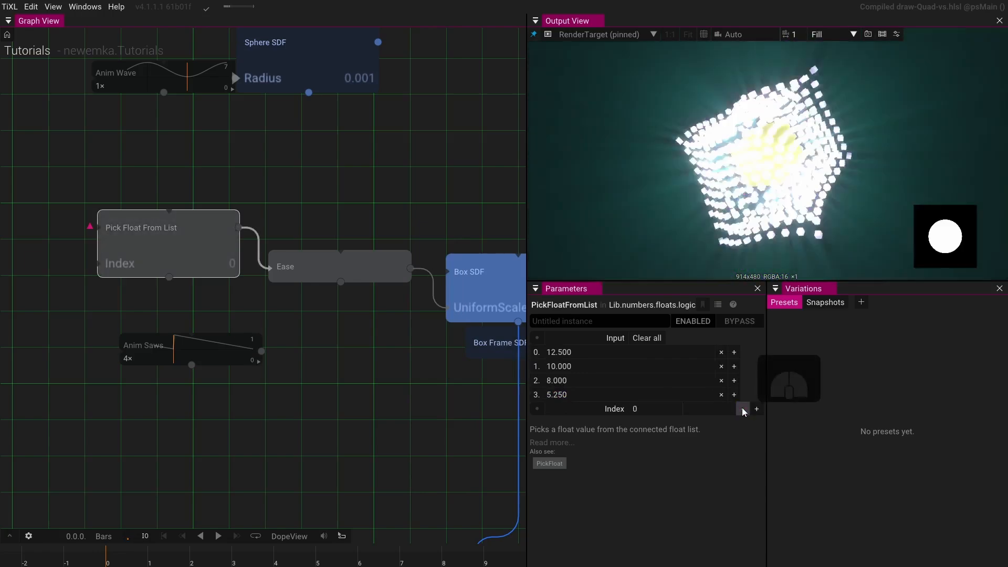
- Step the index up and down between 0 and 3 to preview the eased scale switching
left_click(756, 409)
left_click(756, 409)
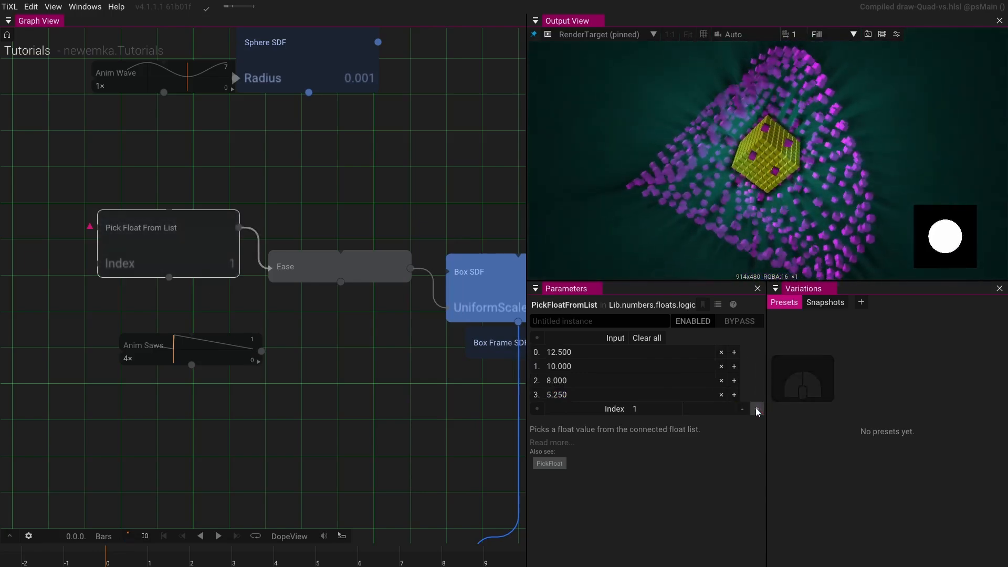
left_click(756, 409)
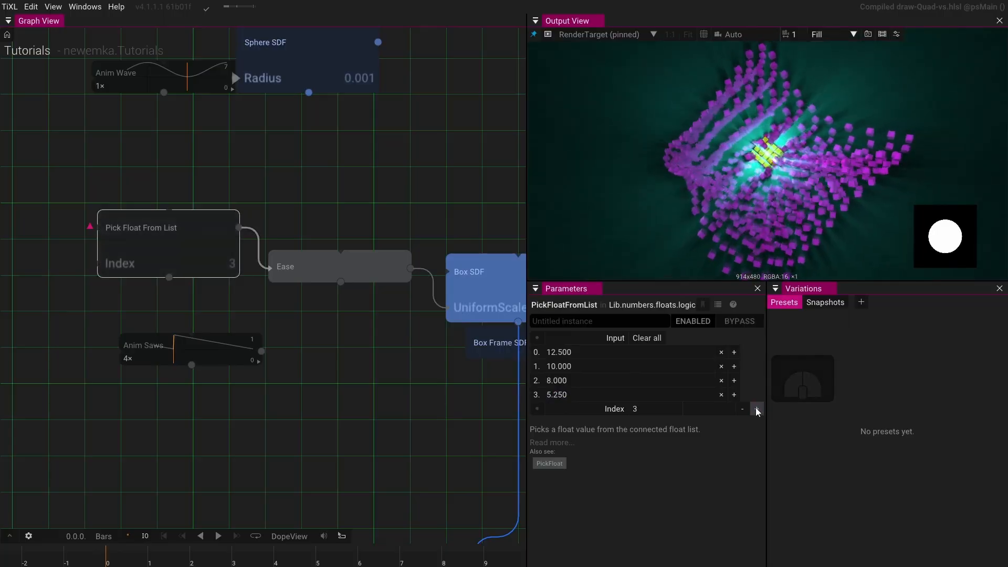
left_click(743, 409)
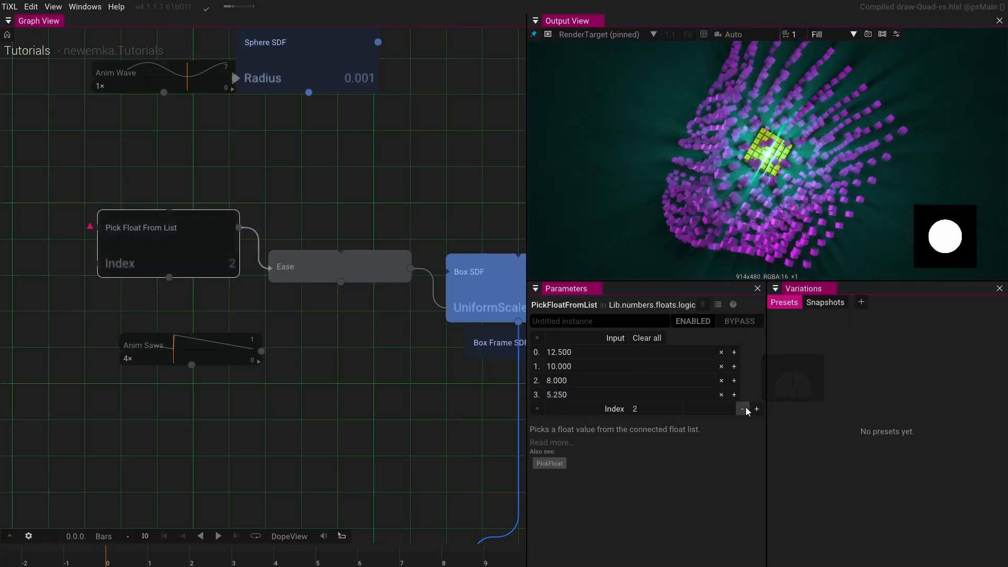
left_click(744, 409)
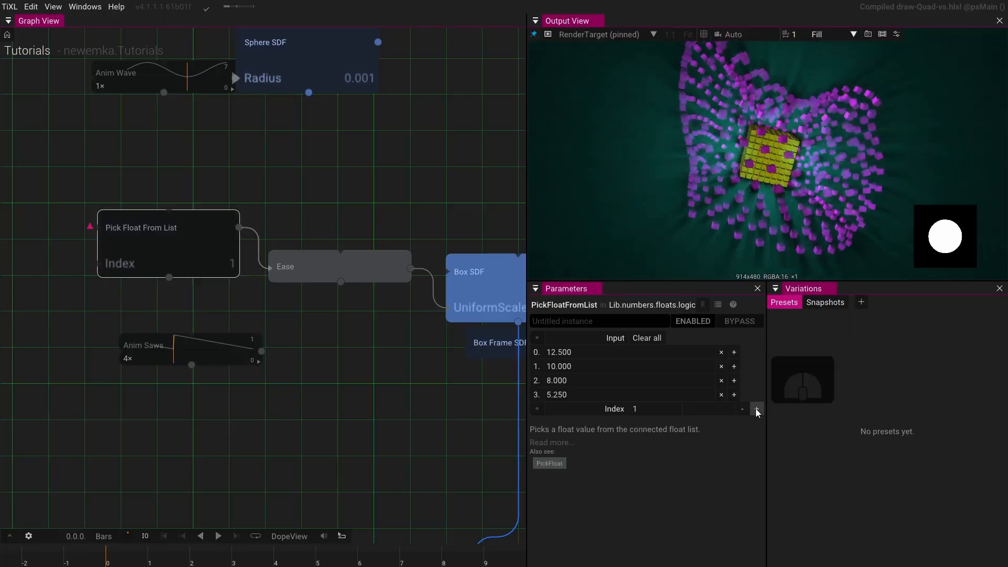
left_click(756, 408)
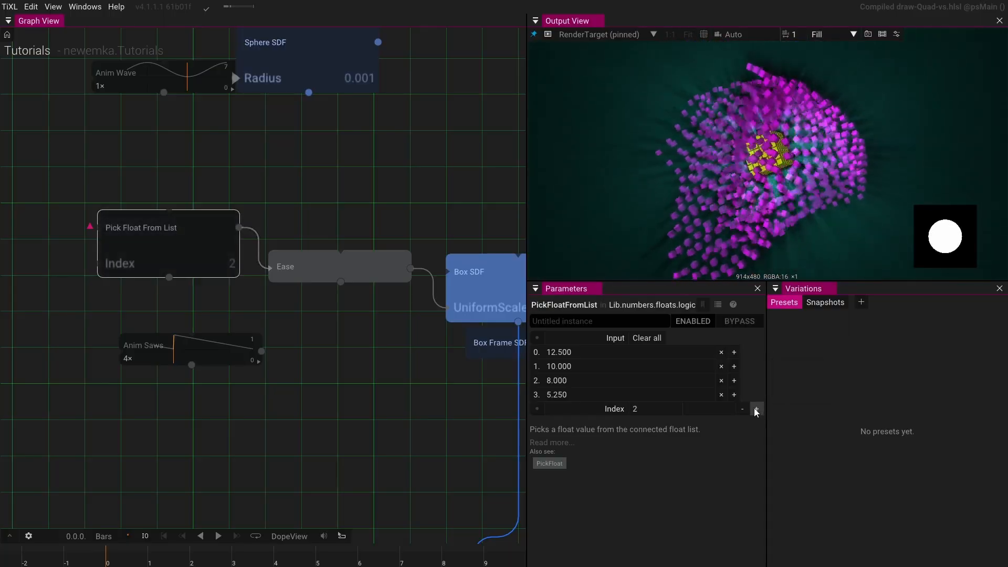
left_click(756, 409)
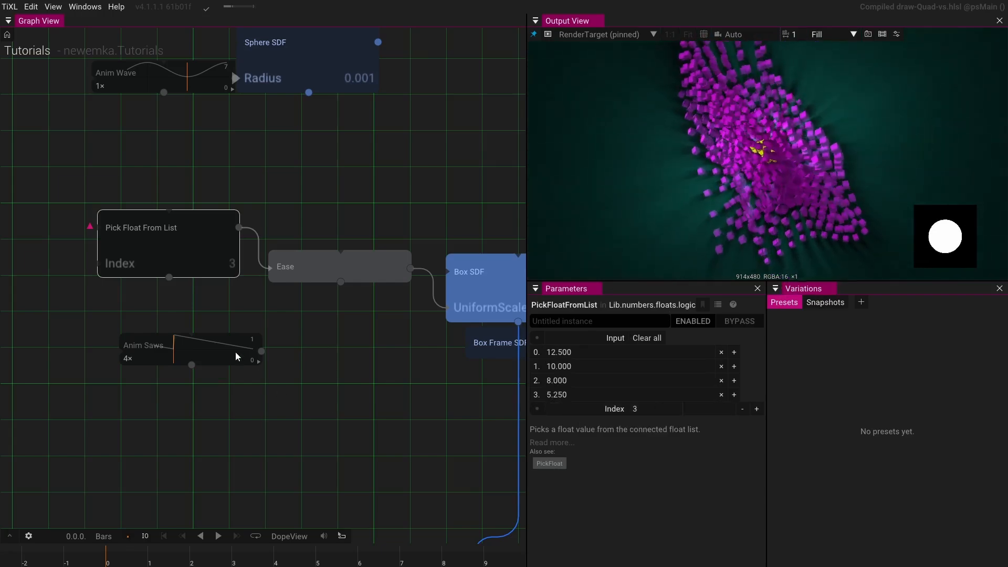
- Add a Count Int operator beside the Anim Saws node
left_click_drag(229, 353, 116, 344)
left_click(215, 344)
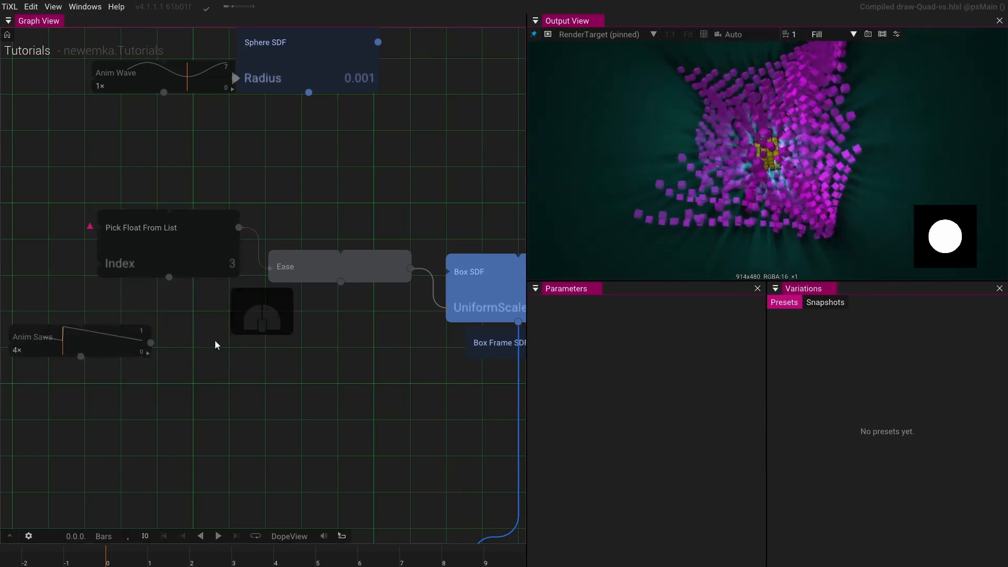
key("Tab")
type("count")
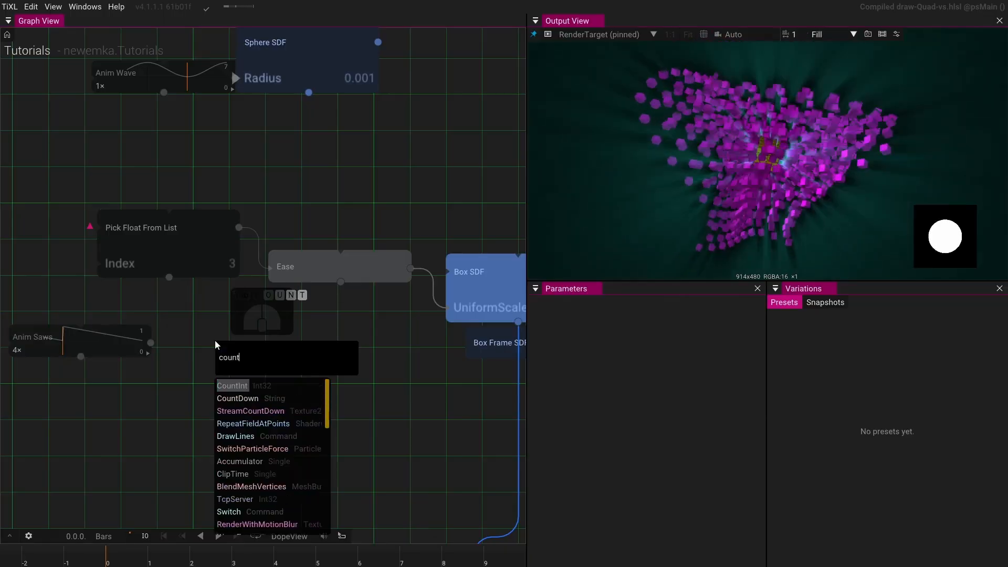
left_click(232, 385)
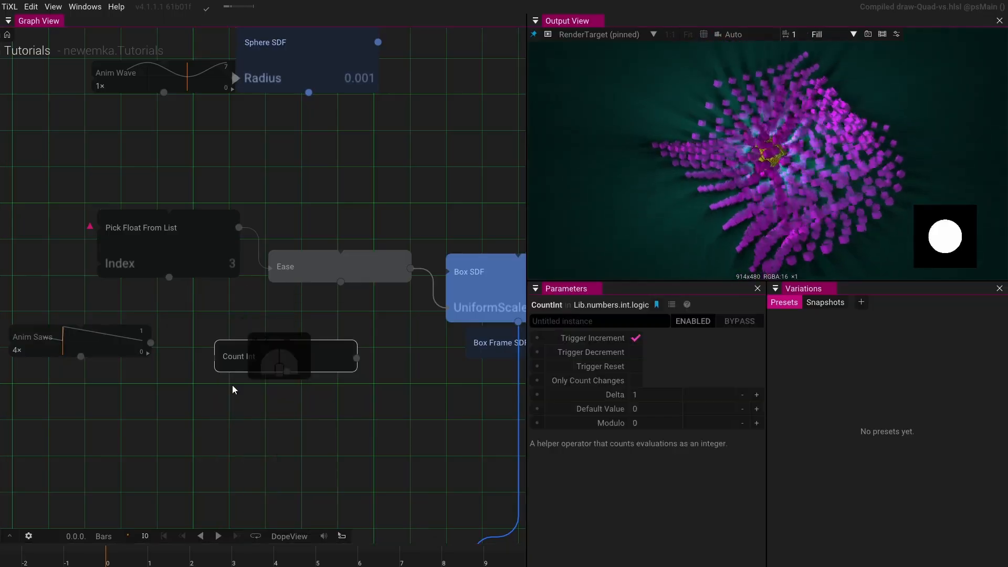
- Connect the Anim Saws WasHit output to Count Int's Trigger Increment input
left_click(148, 354)
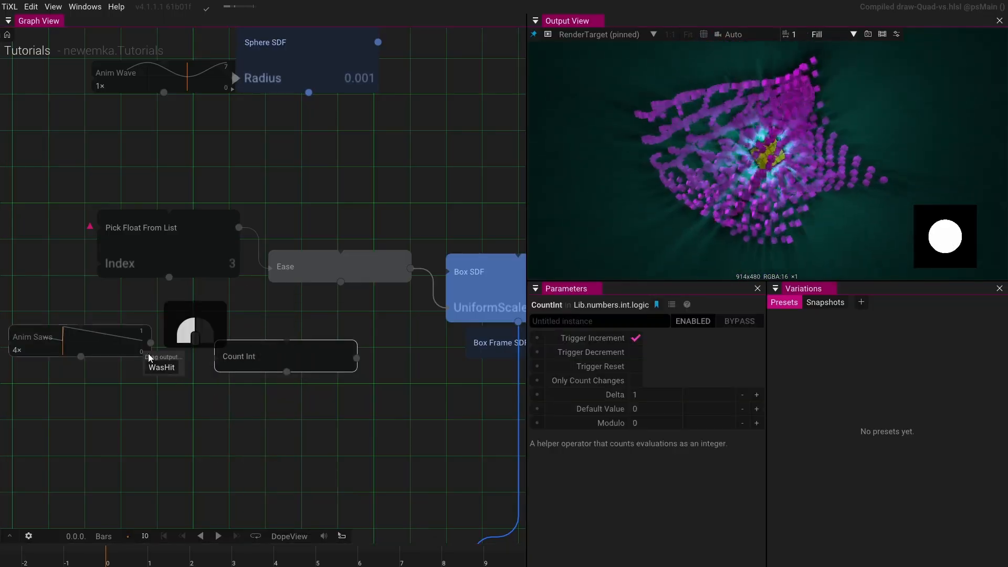
left_click(151, 369)
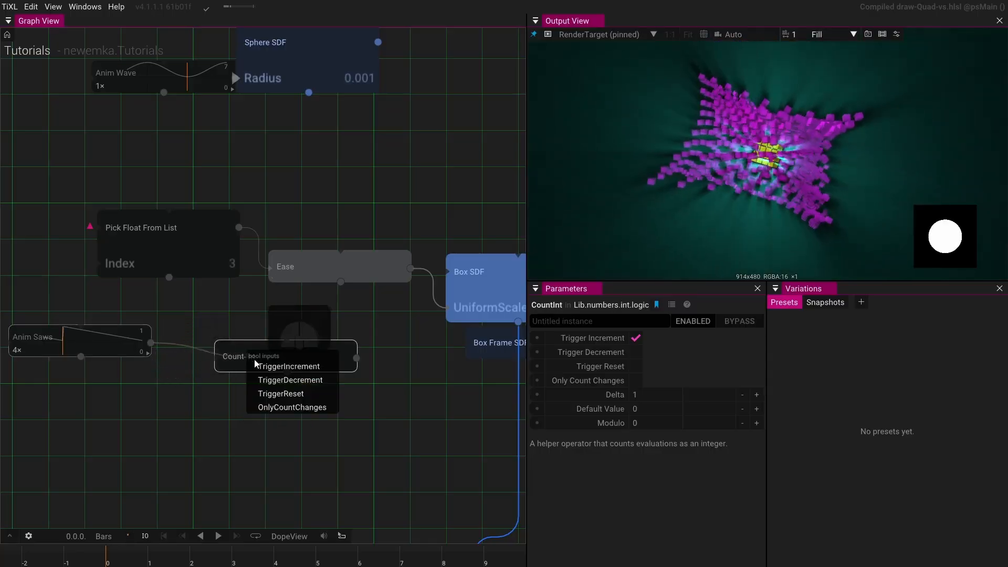
left_click(270, 373)
left_click_drag(249, 376, 231, 387)
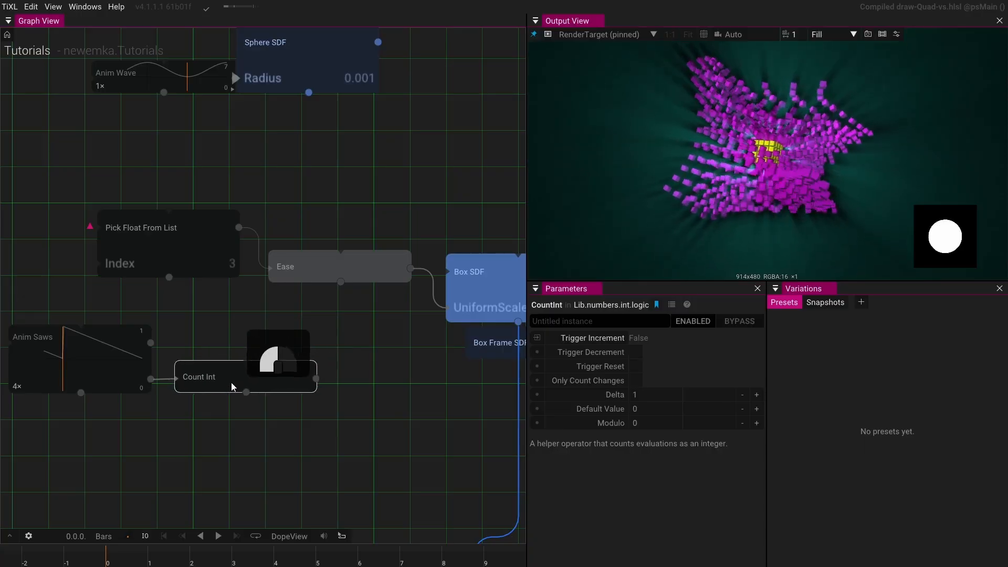
- Connect the Count Int output to the Pick Float From List Index input
left_click_drag(314, 383, 340, 272)
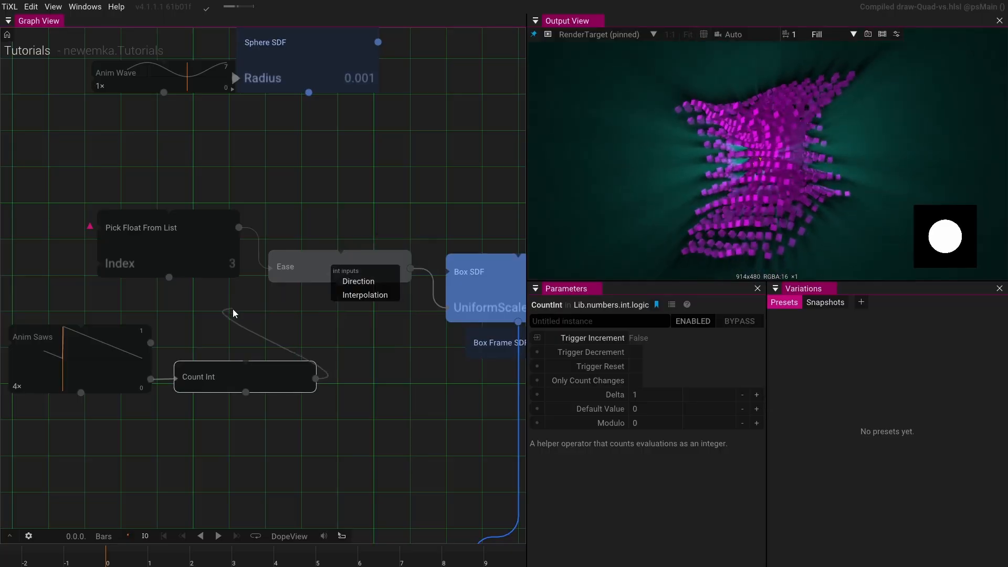
left_click(213, 303)
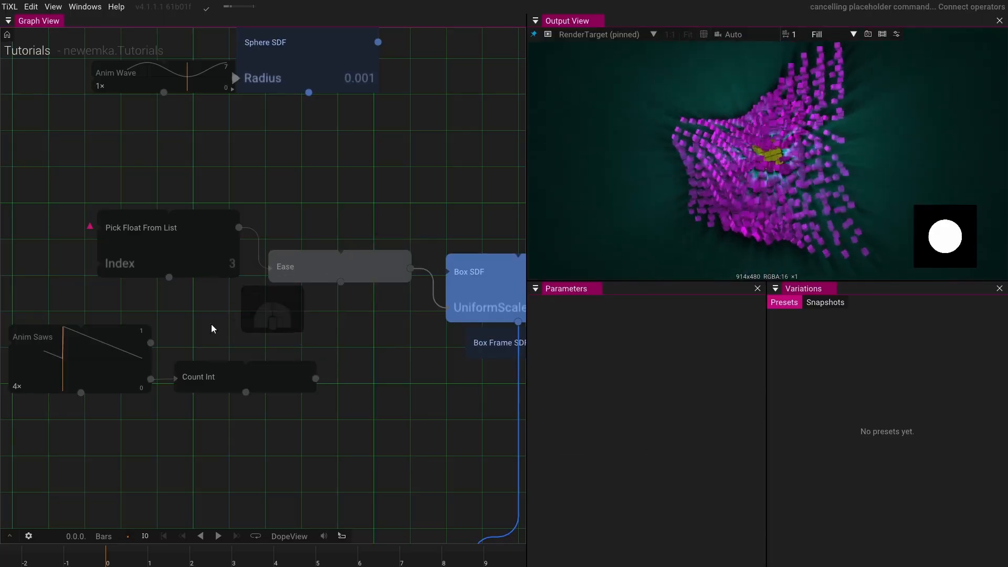
left_click_drag(315, 380, 95, 264)
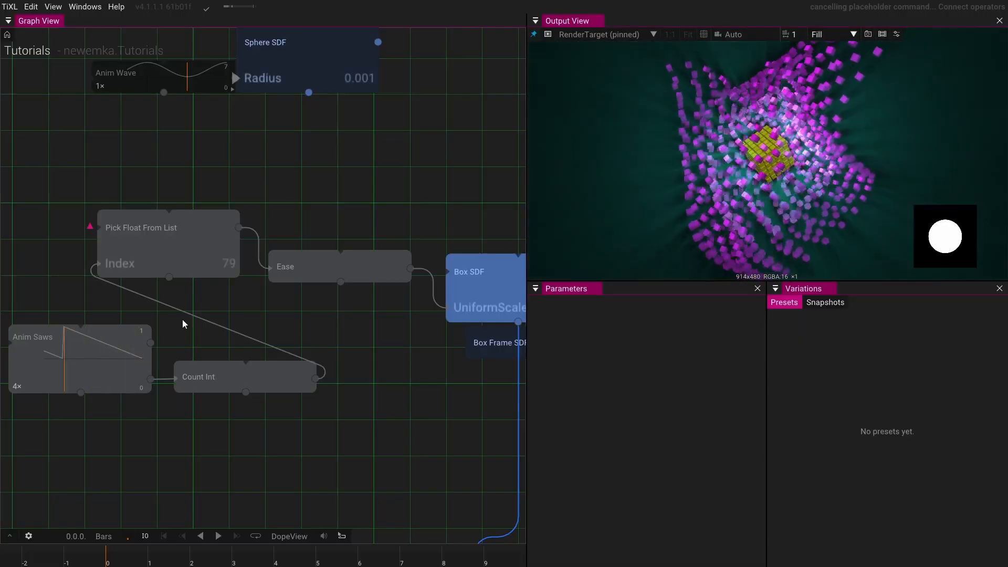
- Select Count Int and toggle Trigger Reset on and off to reset the counter to zero
left_click_drag(184, 324, 355, 344)
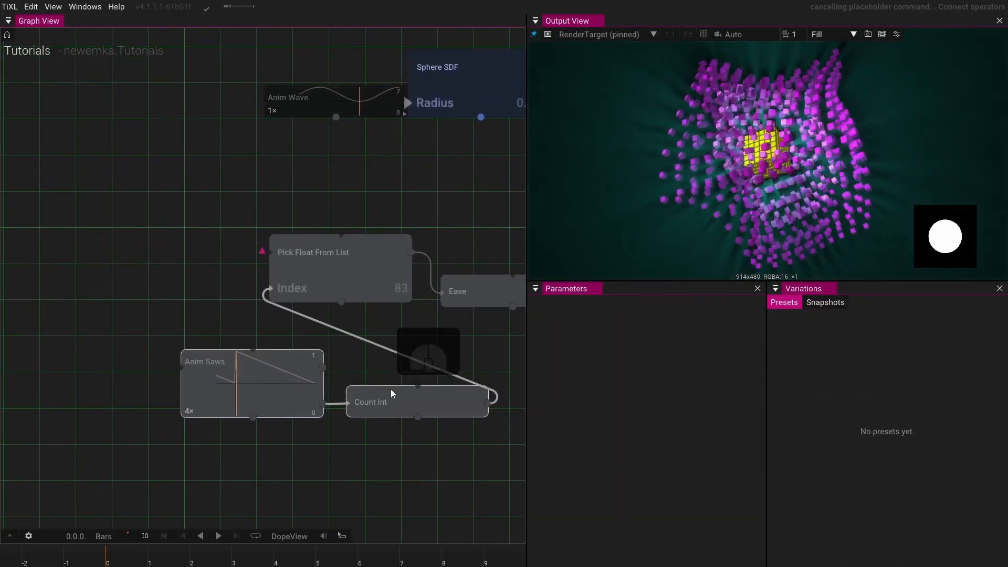
left_click_drag(391, 393, 196, 363)
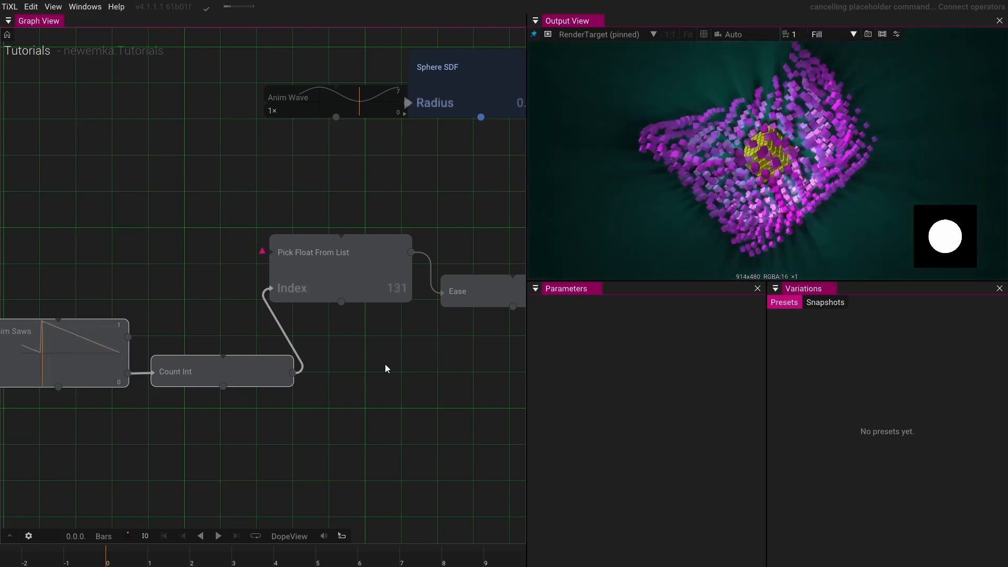
left_click_drag(385, 364, 161, 371)
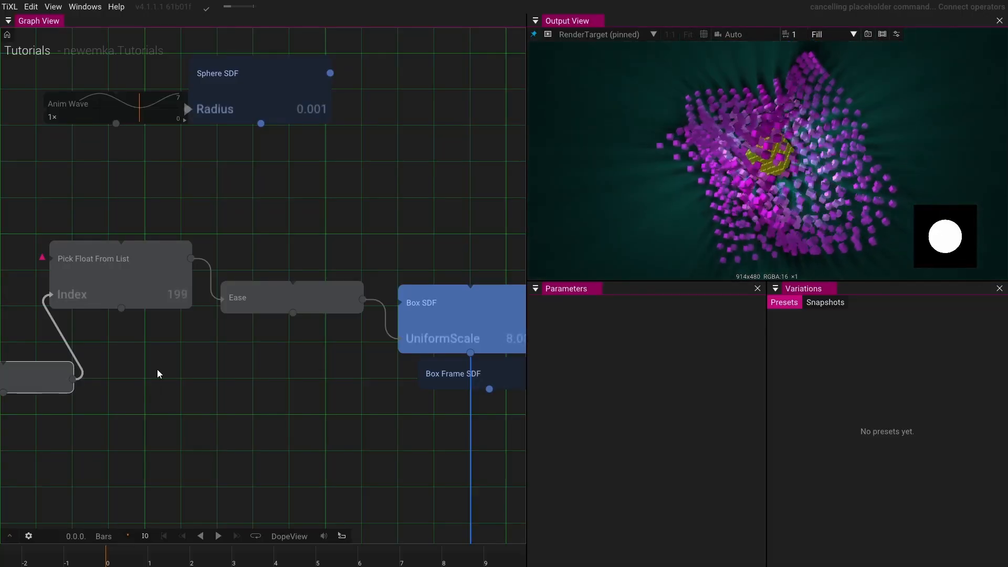
left_click_drag(146, 370, 378, 351)
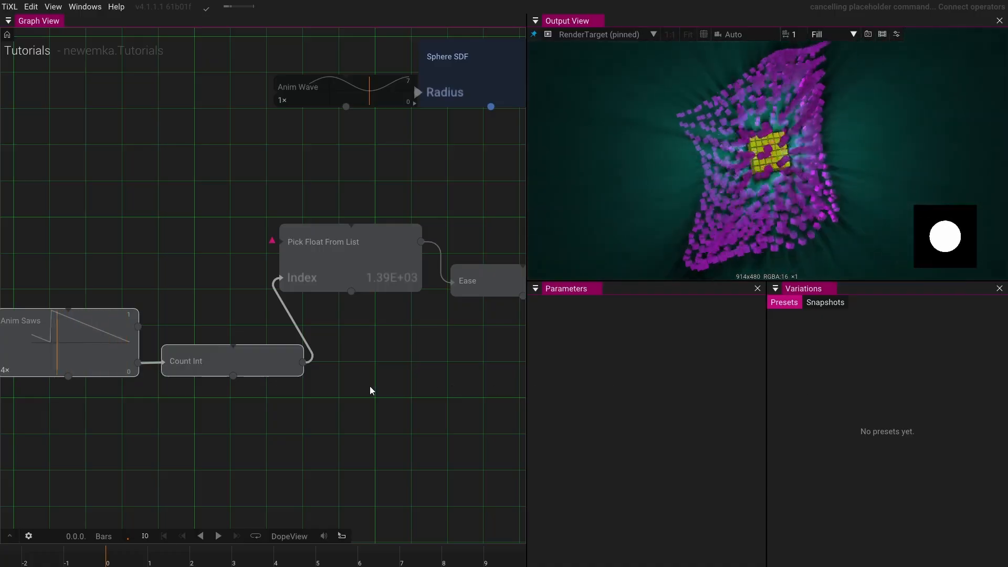
left_click_drag(286, 402, 378, 387)
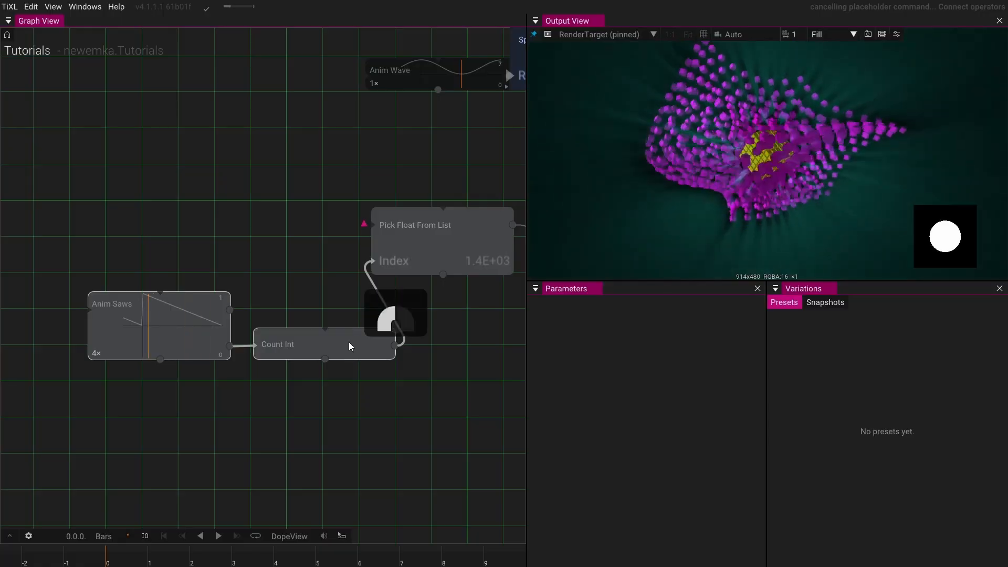
left_click(349, 342)
left_click(636, 366)
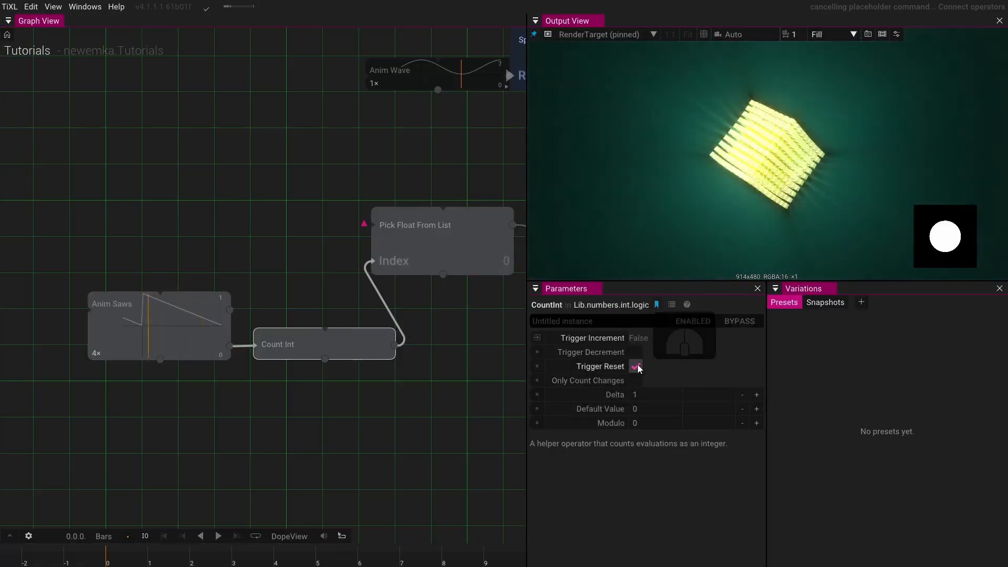
left_click(636, 366)
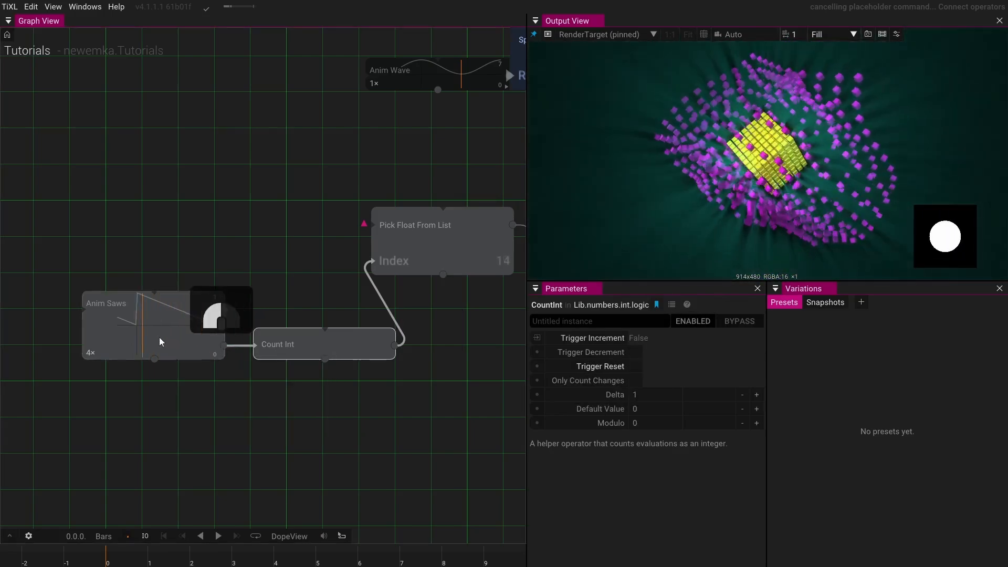
- Disconnect Anim Saws from Count Int, feed its Trigger Increment from a new Trigger operator, and reset the counter
left_click_drag(160, 341, 118, 338)
left_click_drag(234, 343, 268, 373)
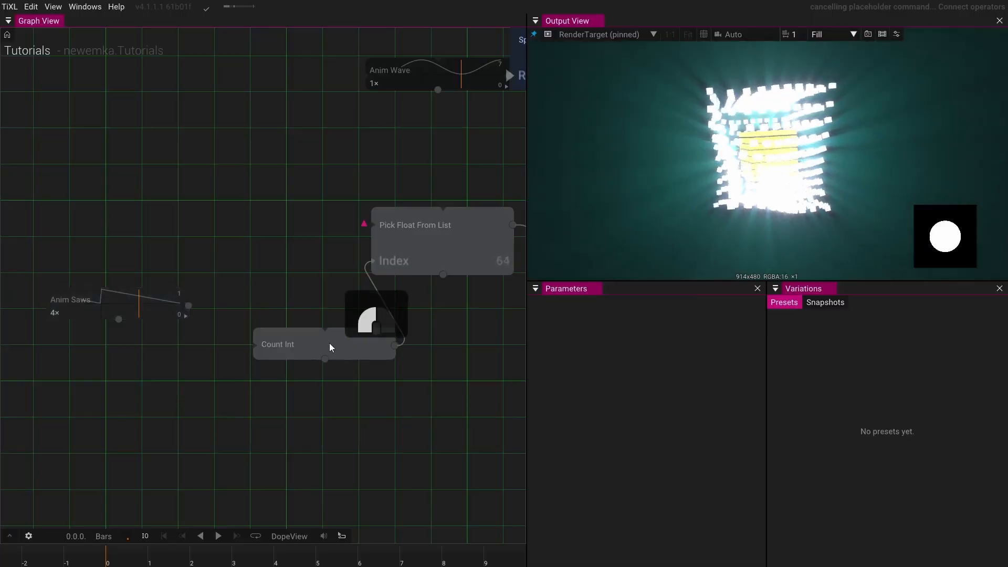
left_click(329, 345)
left_click(536, 339)
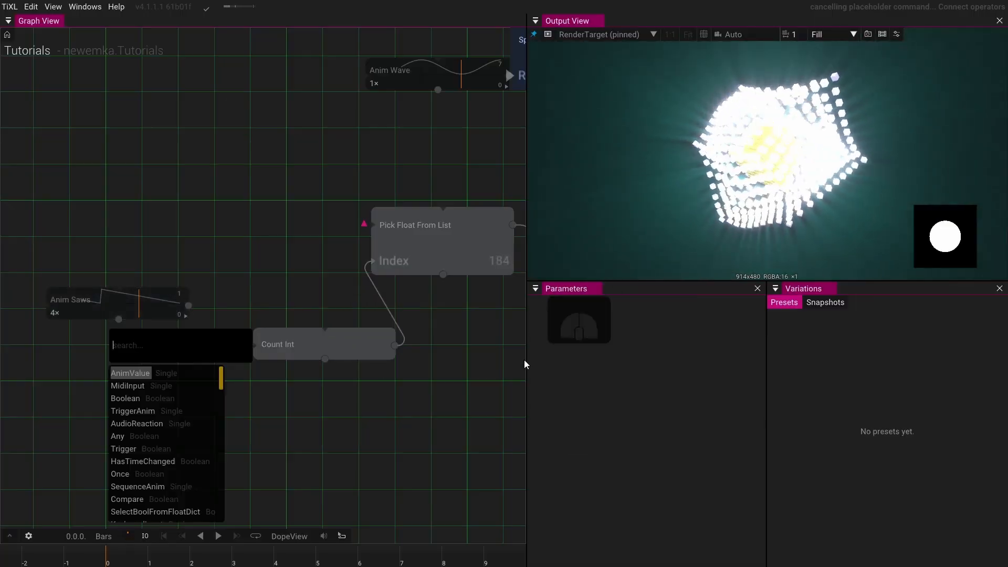
left_click(344, 345)
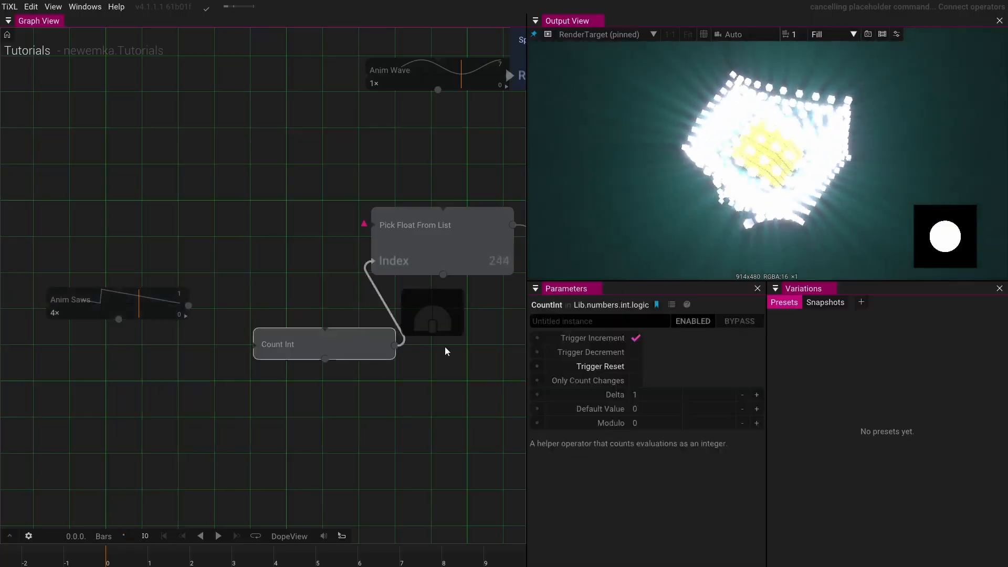
left_click(636, 338)
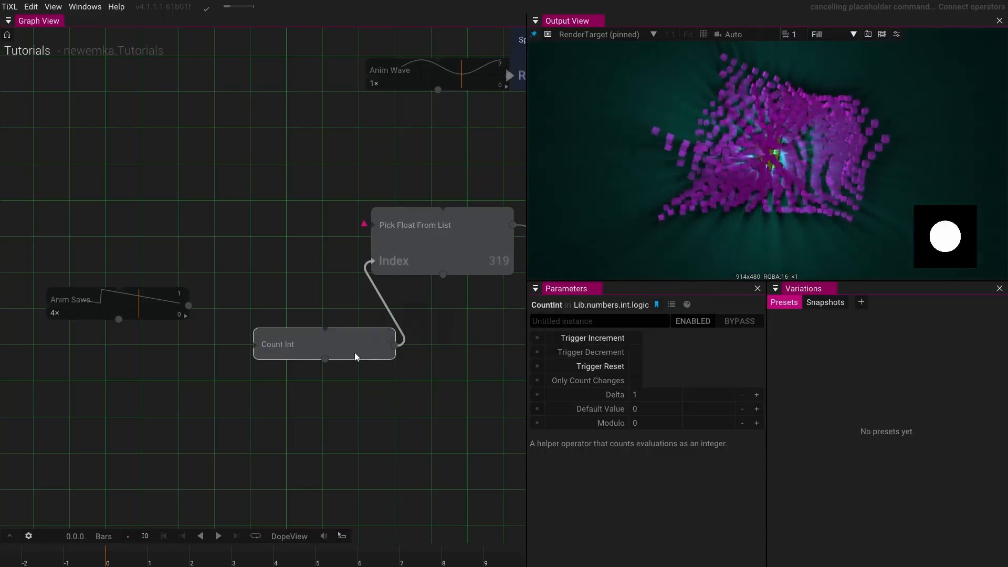
left_click(536, 338)
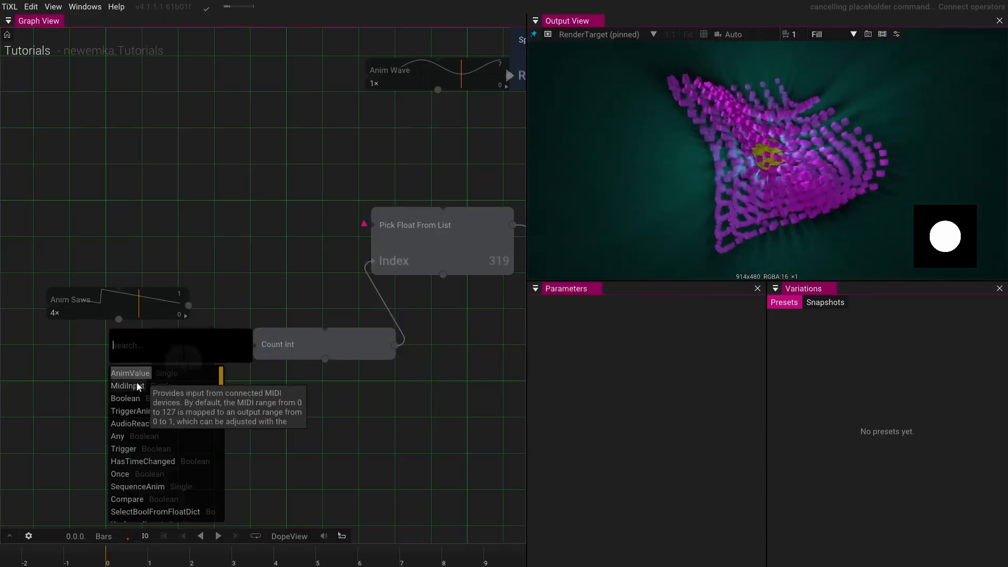
left_click(128, 449)
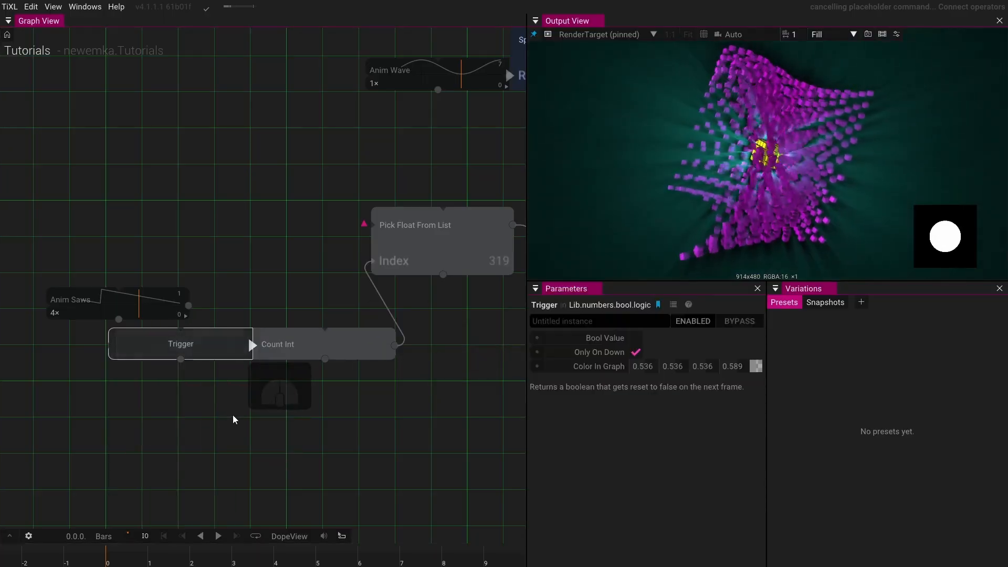
left_click(374, 345)
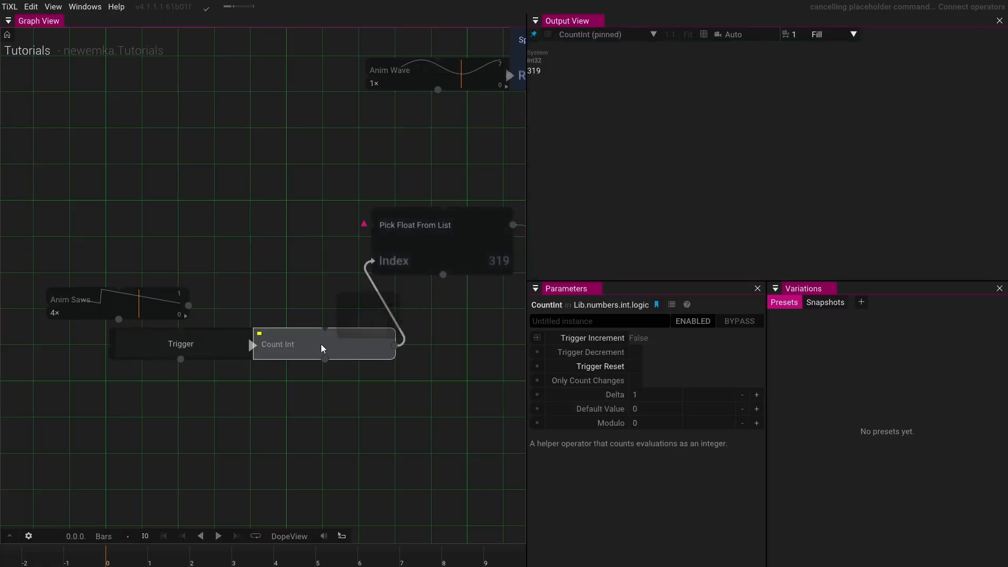
left_click(640, 367)
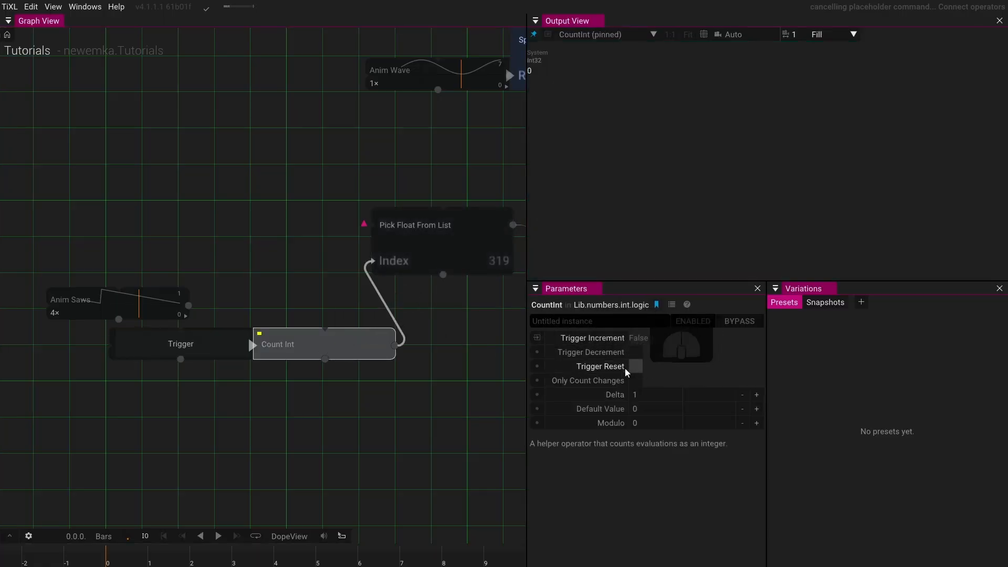
- Select the final Render Target node to show the scene in the output view
left_click_drag(327, 319, 221, 308)
scroll(335, 317, "down", 2)
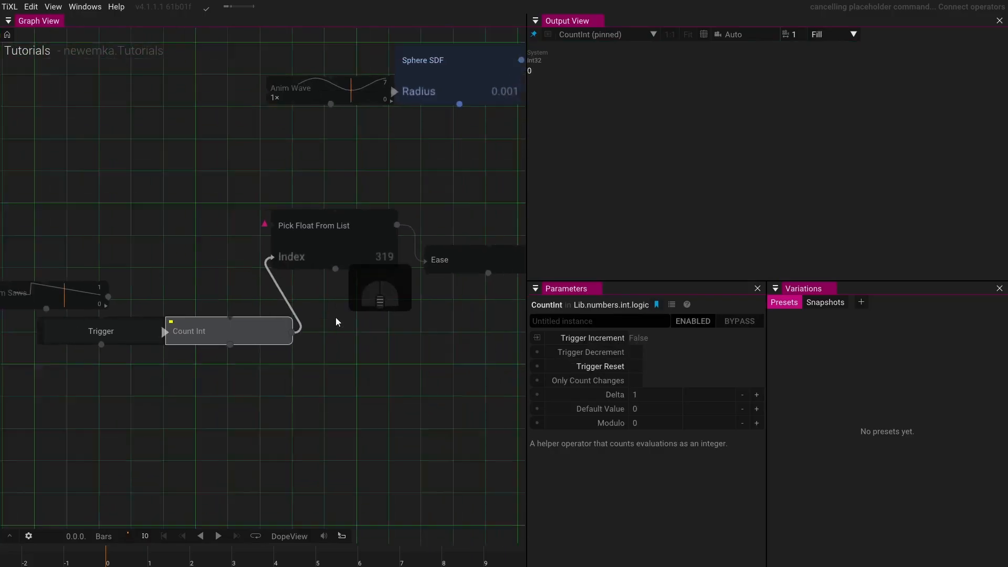
left_click_drag(330, 336, 213, 263)
scroll(323, 281, "down", 2)
left_click_drag(420, 309, 252, 308)
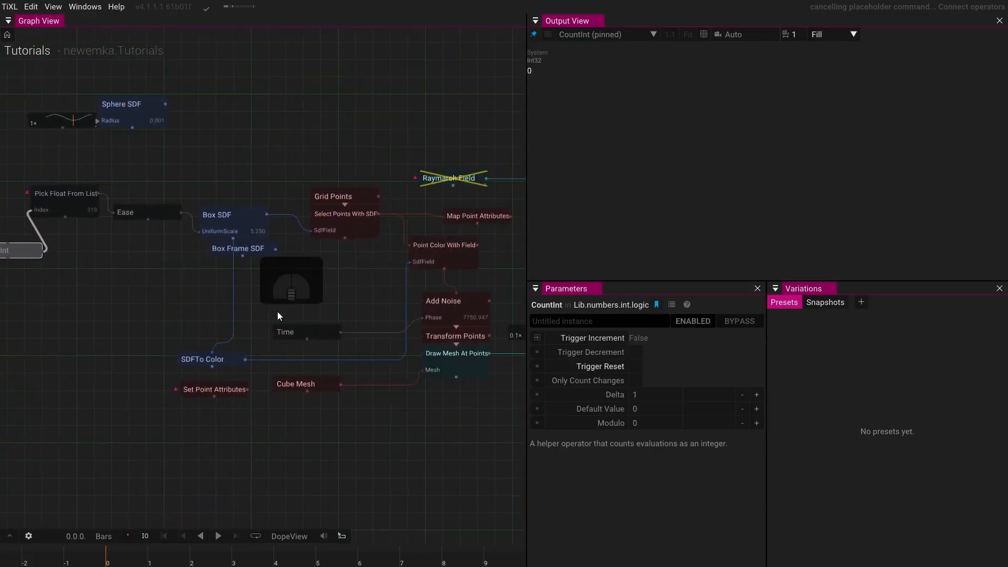
left_click_drag(456, 347, 216, 329)
left_click_drag(426, 379, 275, 393)
left_click_drag(338, 404, 176, 317)
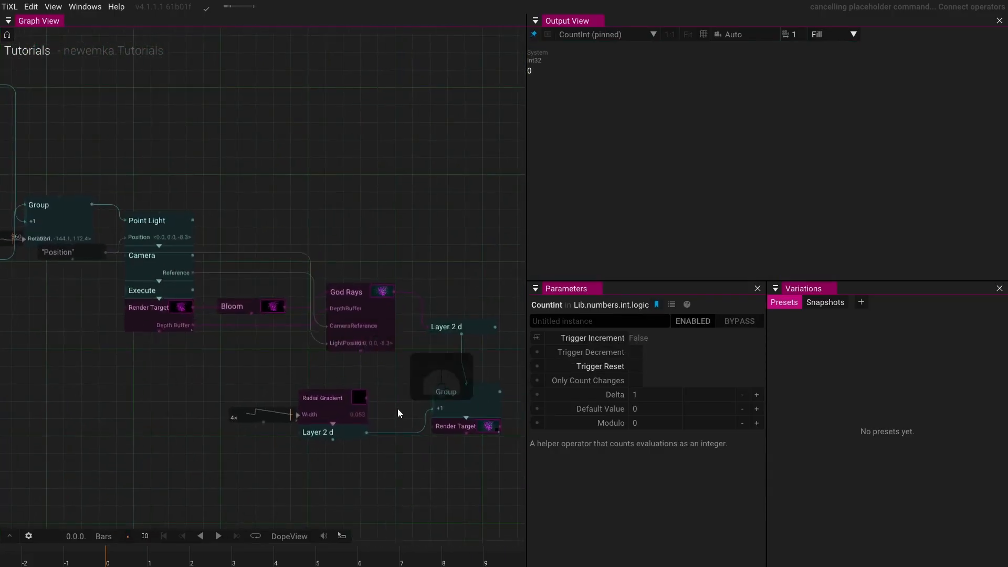
left_click(466, 426)
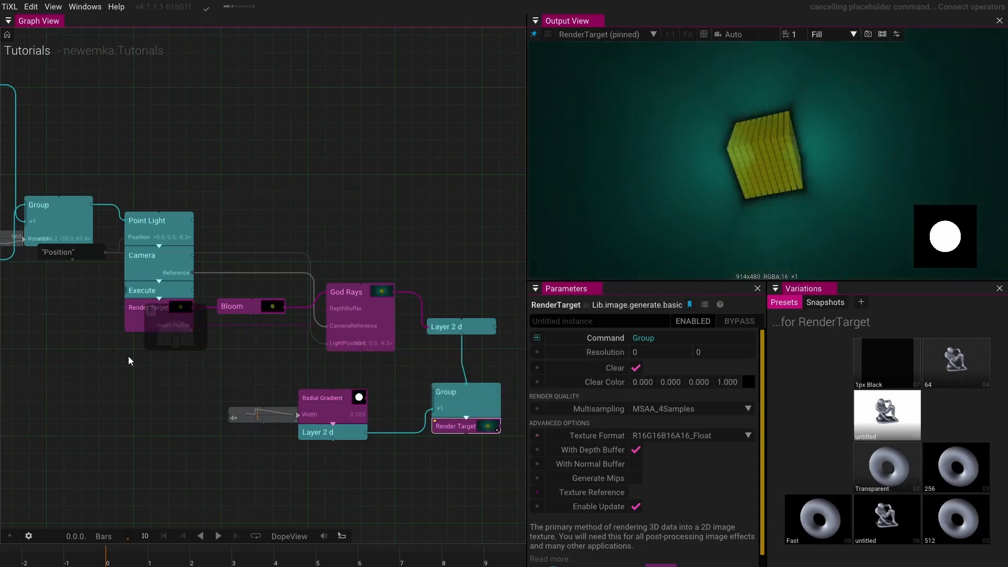
- Fire the Trigger four times to step the list index up to 4, then select the Pick Float From List node
left_click_drag(128, 356, 398, 389)
left_click_drag(157, 365, 402, 388)
left_click_drag(226, 356, 341, 416)
scroll(221, 336, "up", 2)
scroll(222, 335, "up", 2)
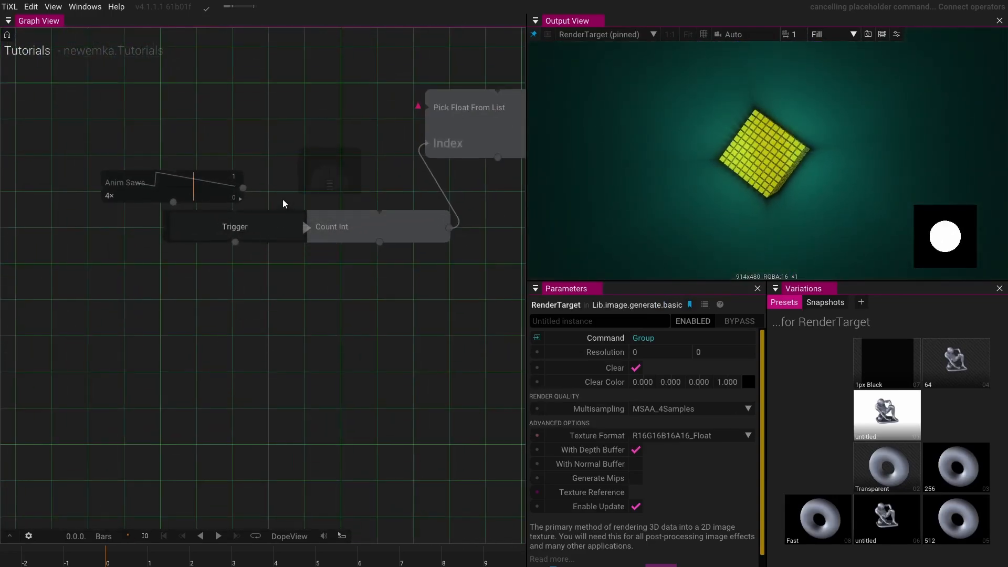
left_click_drag(282, 200, 238, 199)
left_click(225, 225)
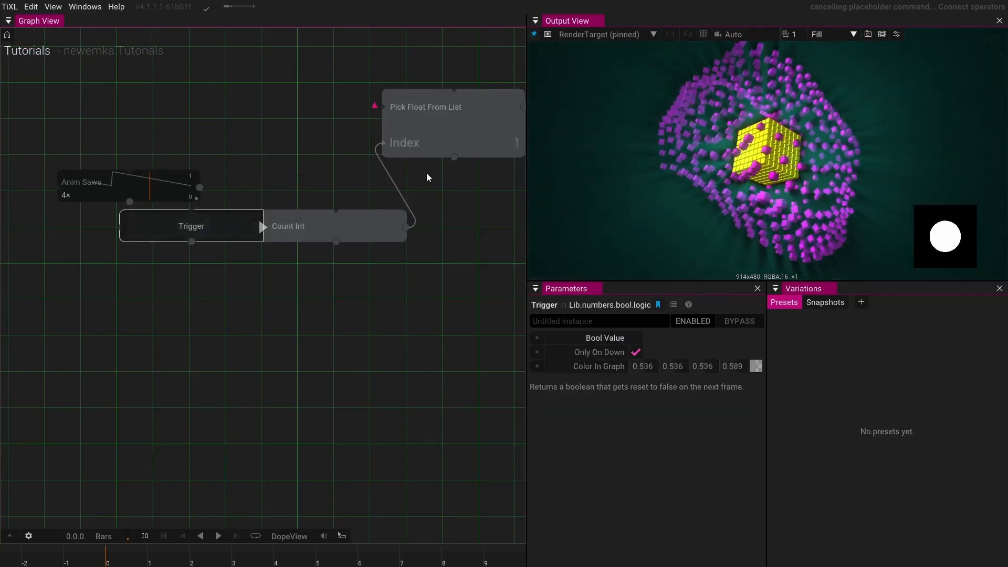
left_click(194, 226)
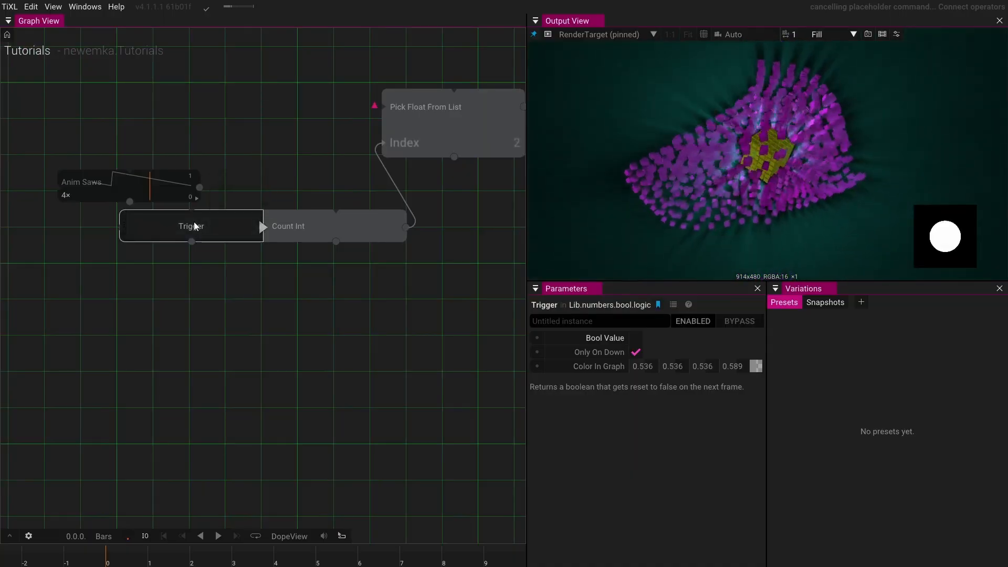
left_click(195, 226)
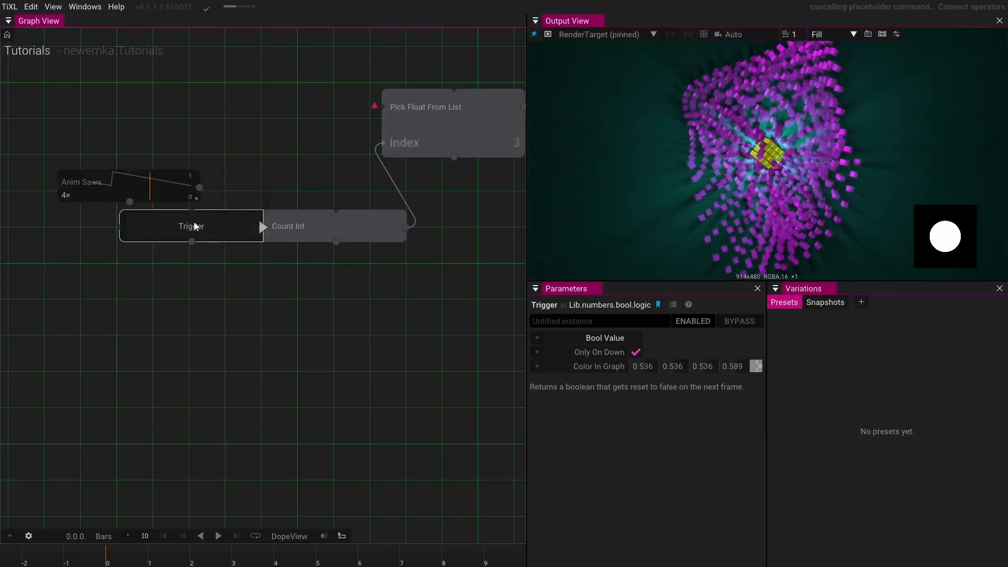
left_click(194, 226)
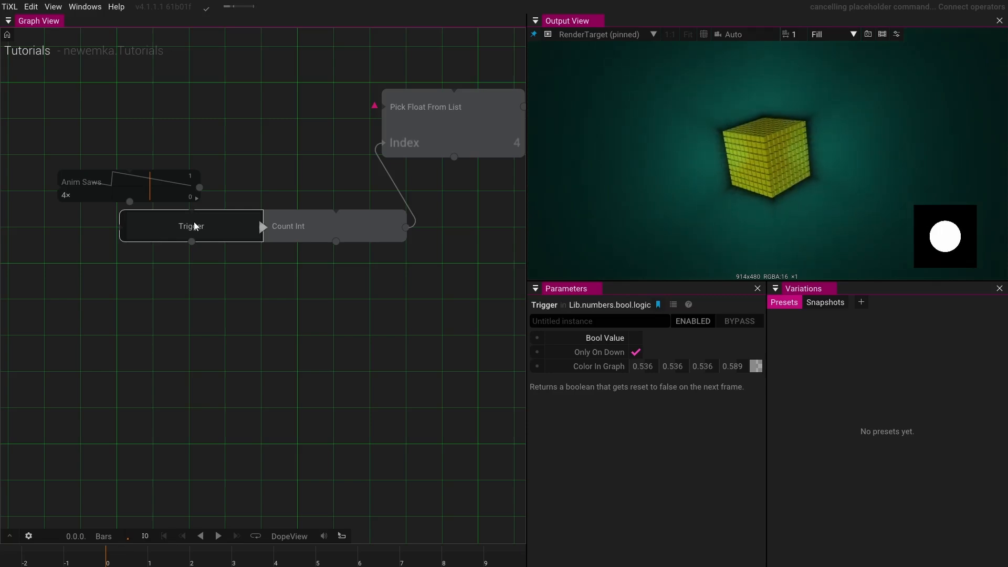
left_click_drag(315, 164, 254, 187)
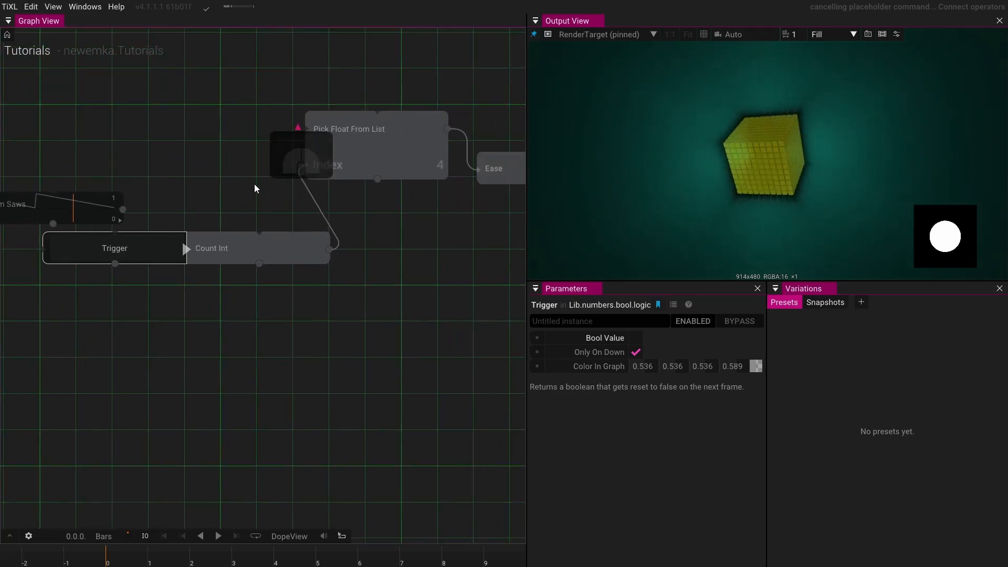
left_click(355, 148)
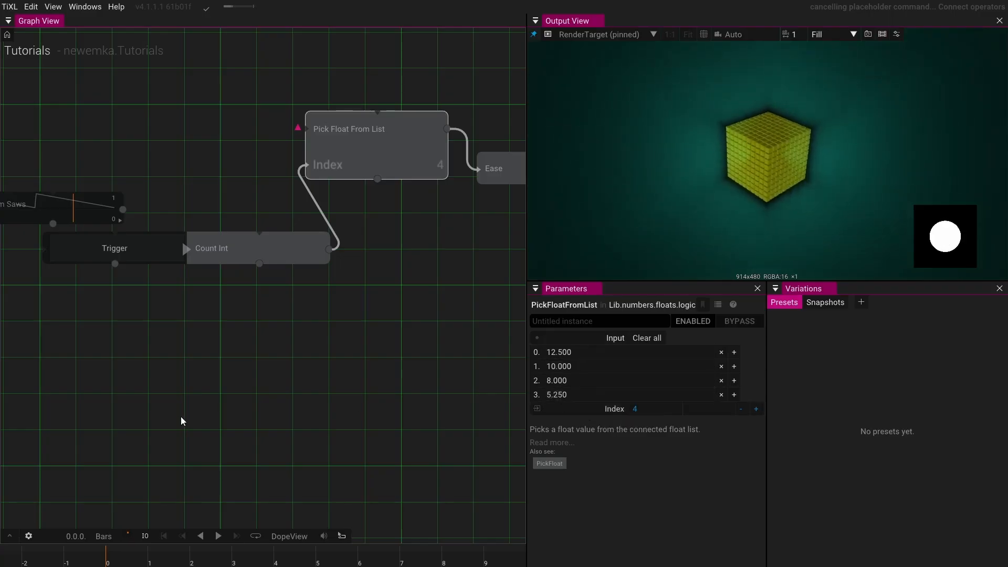
- Move the Anim Saws node up out of the way and fire the Trigger operator a few more times
left_click_drag(146, 368, 263, 430)
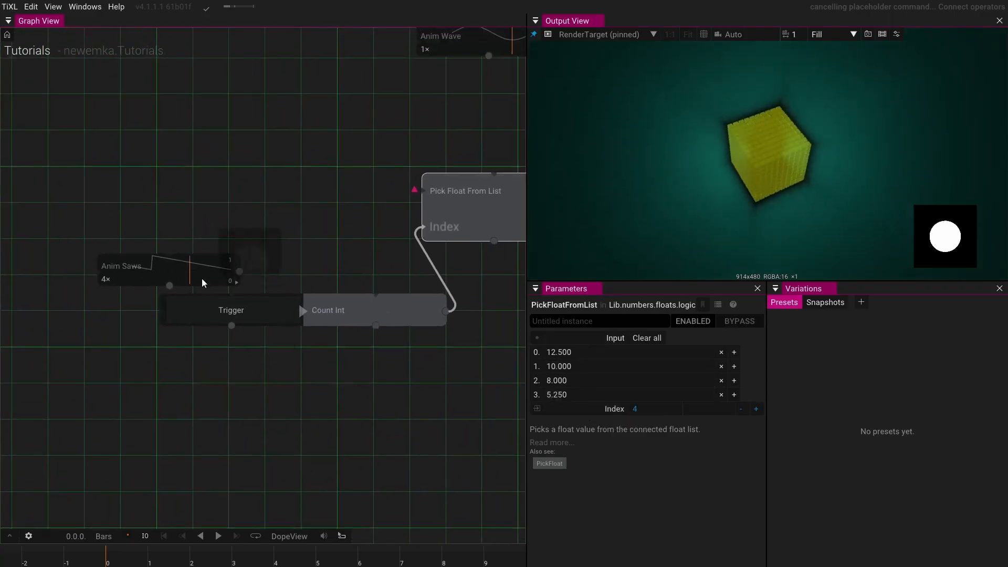
left_click_drag(204, 283, 199, 174)
left_click(238, 306)
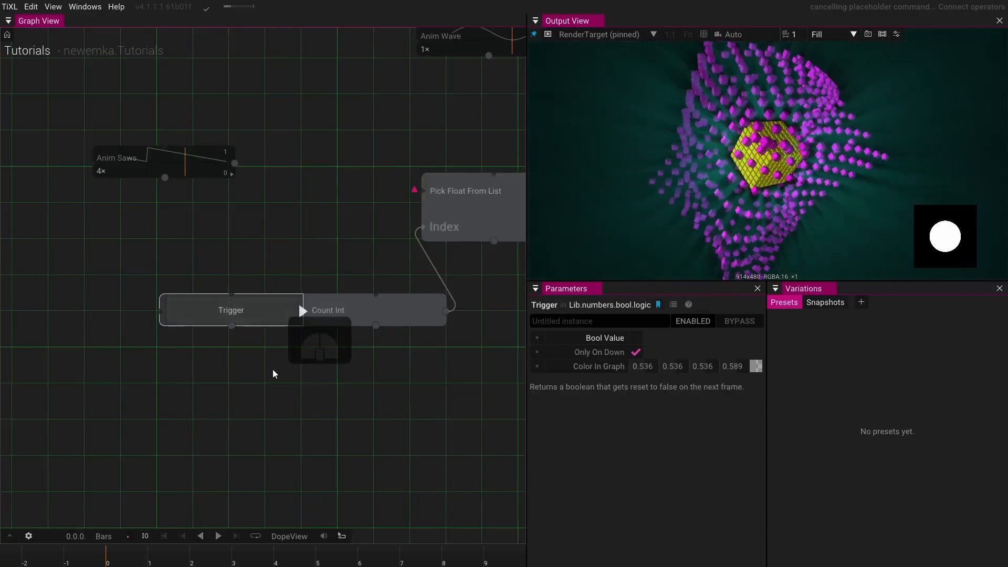
left_click(268, 318)
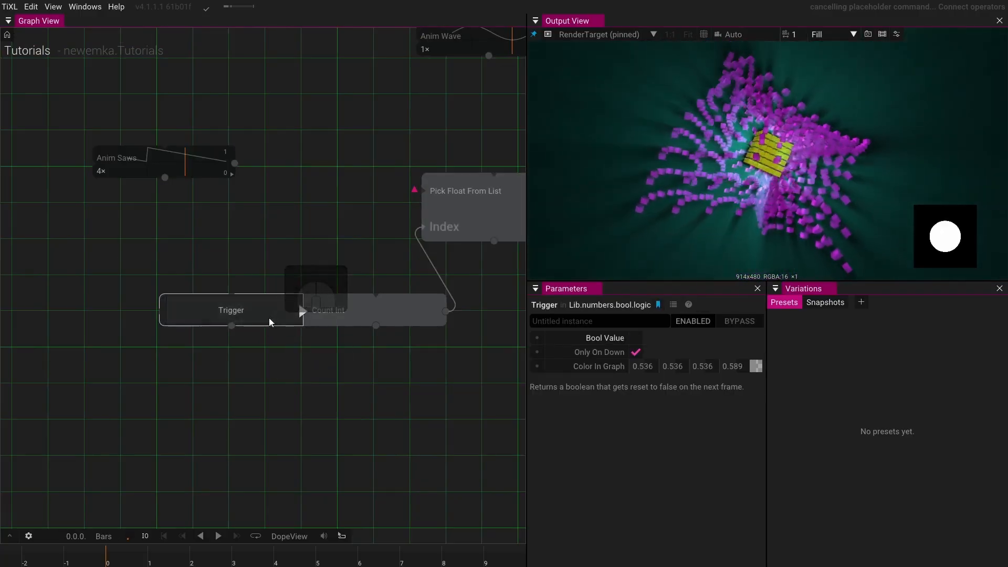
left_click(268, 320)
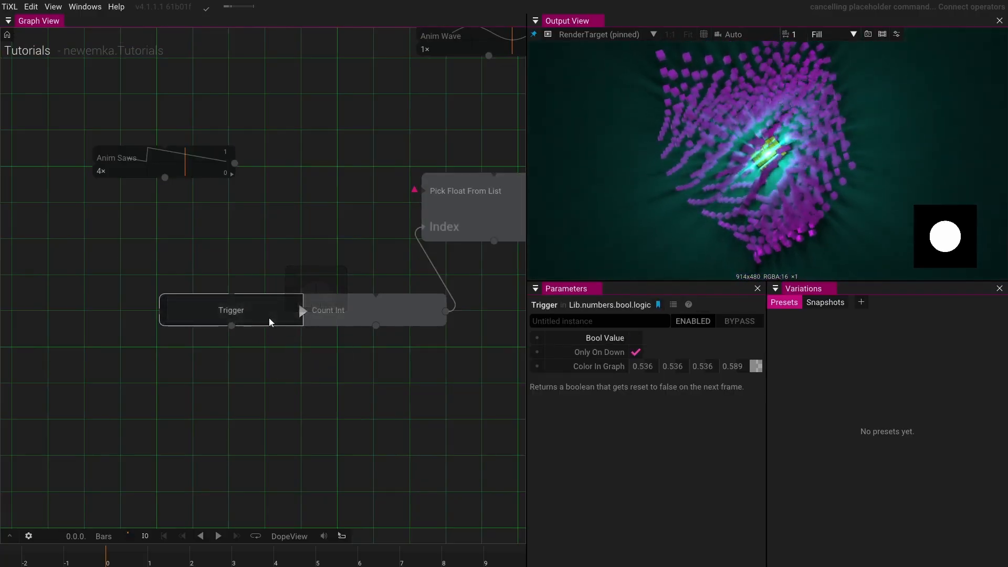
- Reset the Count Int counter with its Trigger Reset toggle, then fire the Trigger twice
left_click_drag(330, 255, 229, 258)
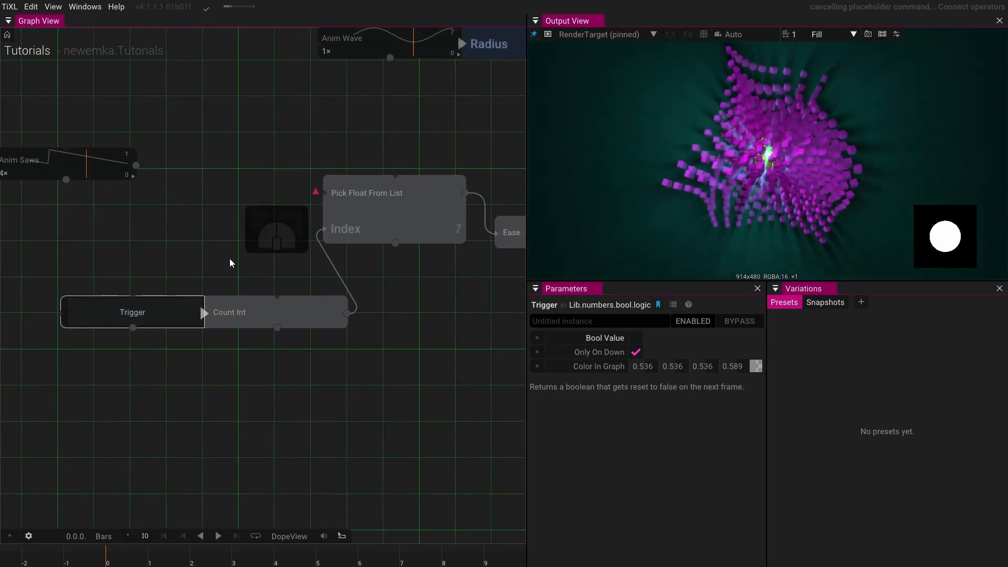
left_click(265, 313)
left_click(636, 367)
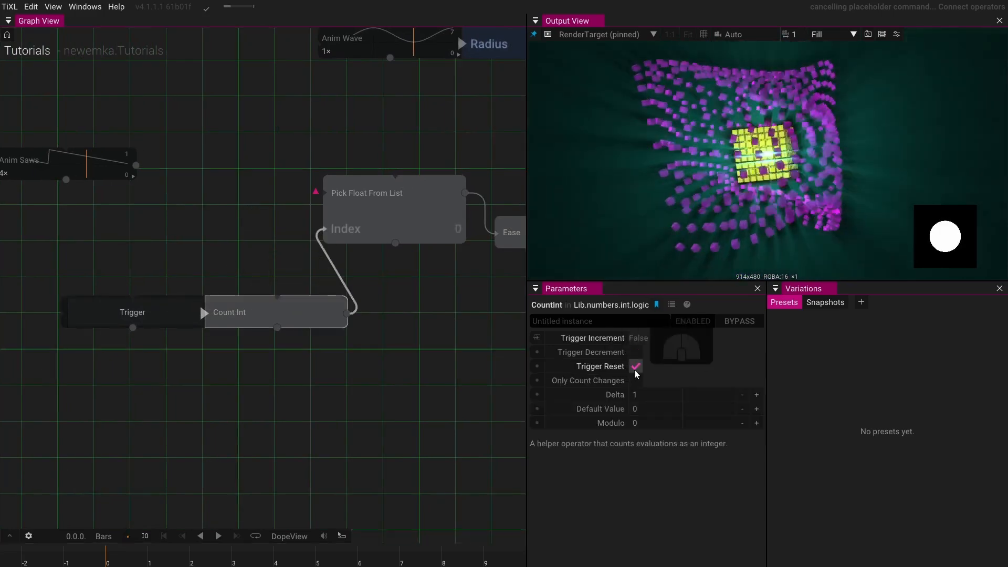
left_click(635, 367)
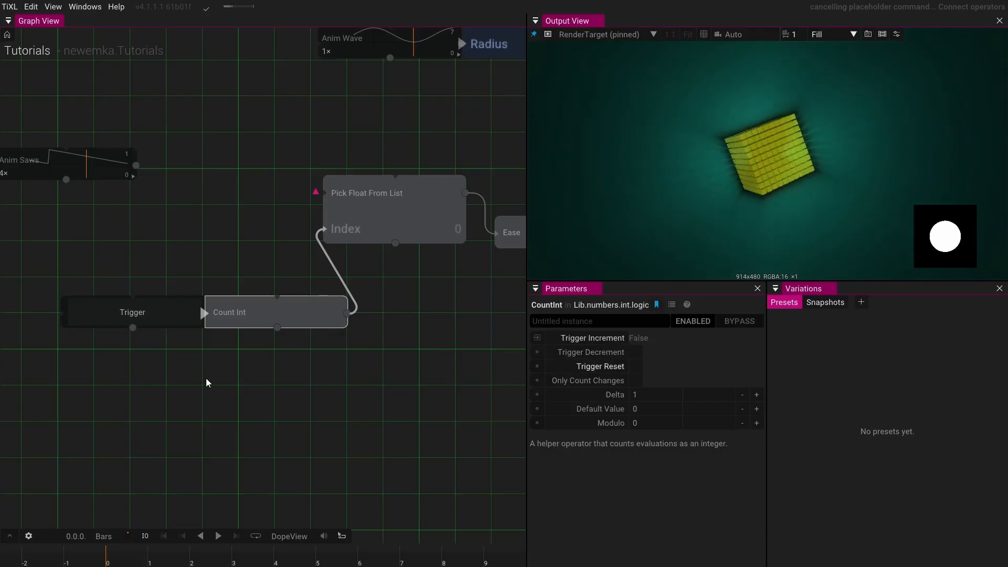
left_click(149, 315)
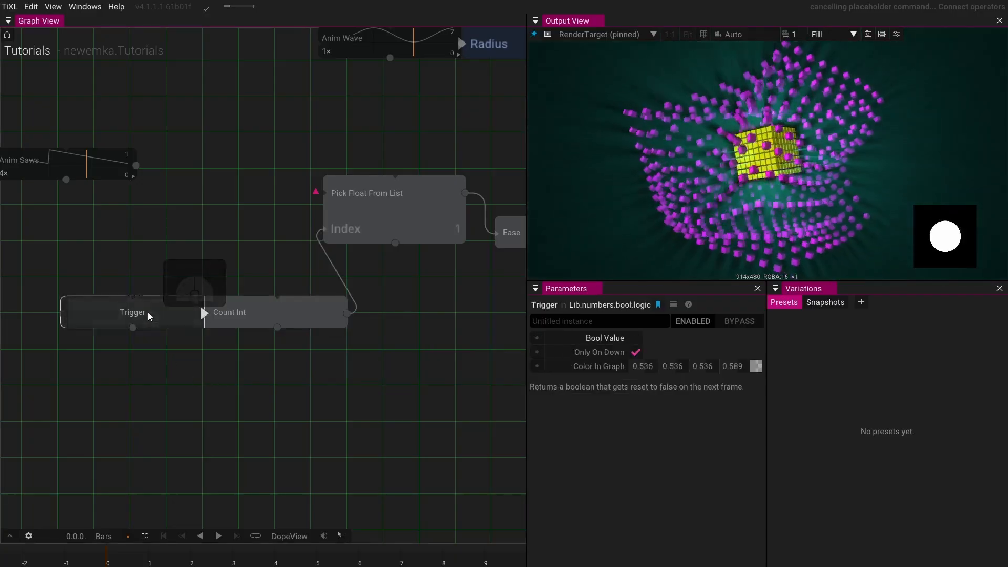
left_click(149, 315)
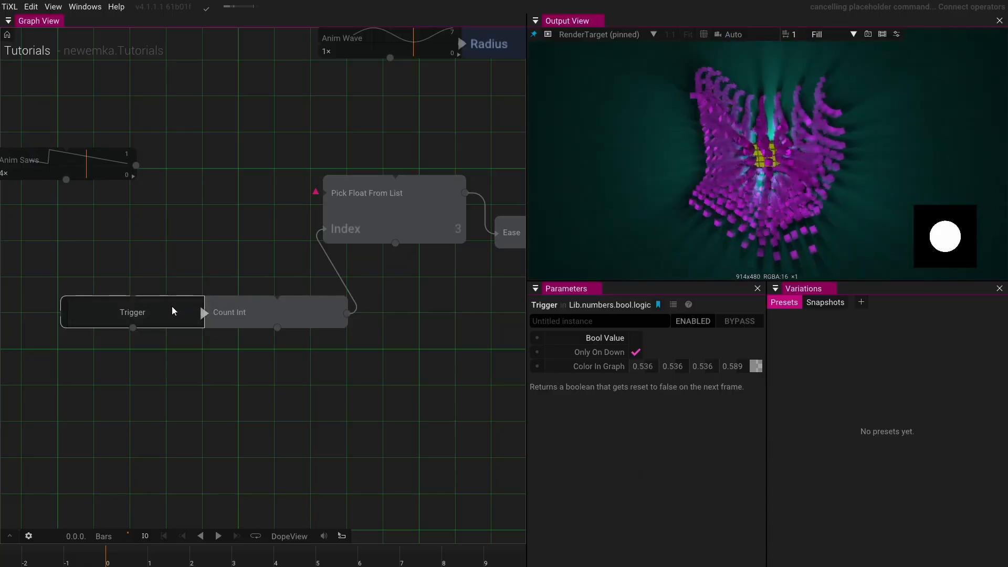
- Rearrange the Trigger and Count Int nodes so Count Int sits directly below Trigger
left_click_drag(165, 307, 156, 260)
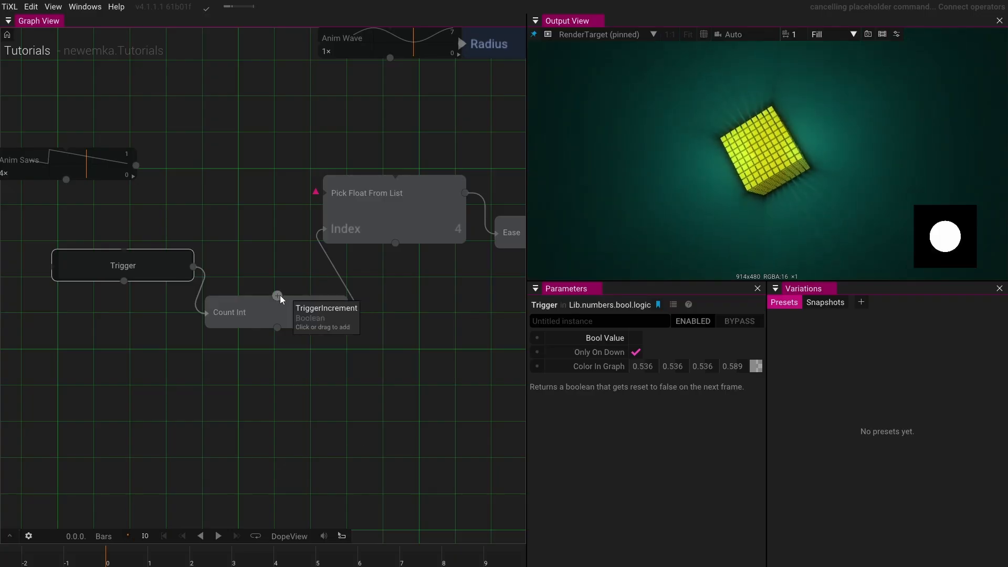
left_click_drag(277, 275, 340, 227)
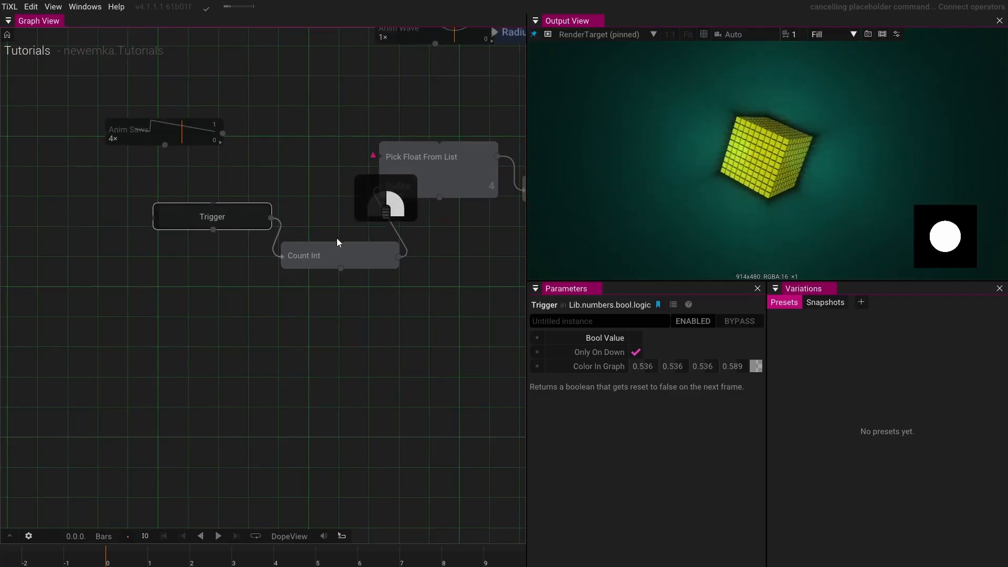
left_click_drag(336, 238, 331, 262)
left_click(218, 253)
left_click_drag(217, 254, 201, 229)
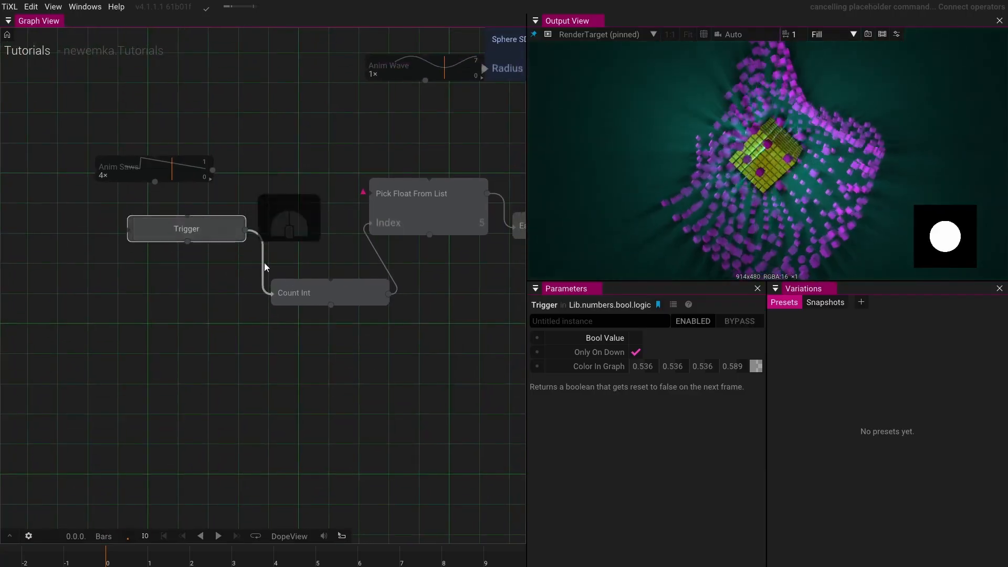
left_click_drag(289, 288, 153, 270)
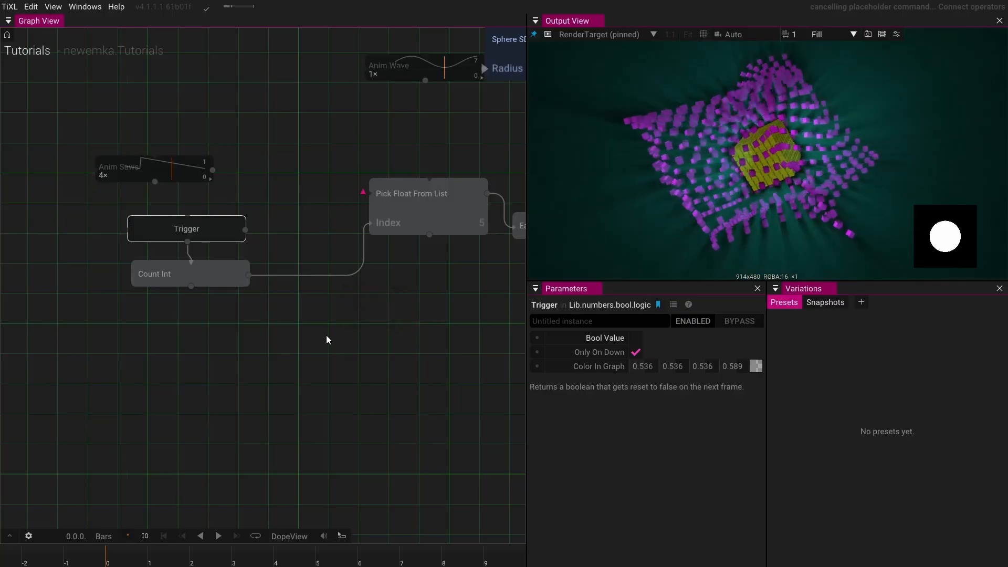
scroll(326, 335, "down", 2)
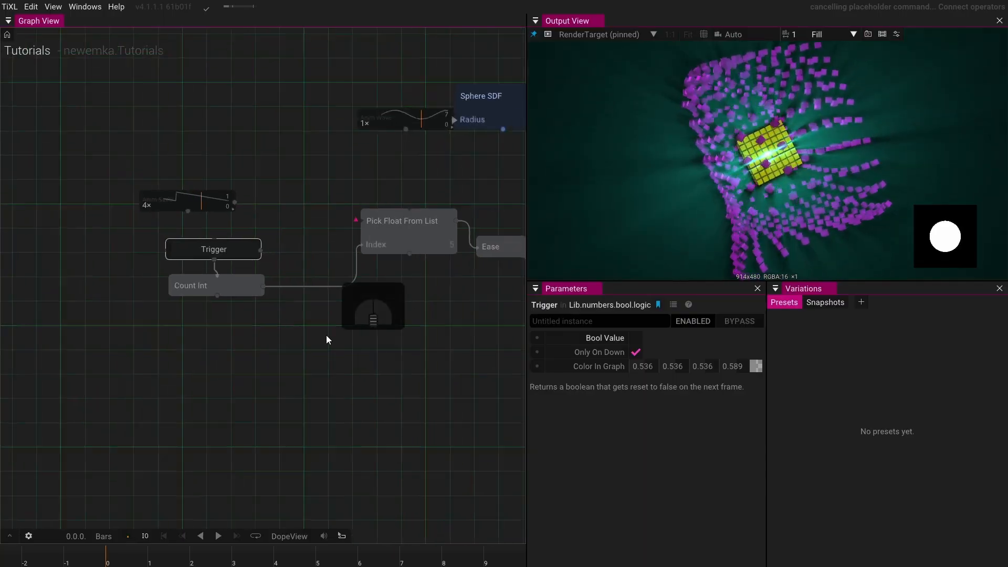
scroll(326, 334, "up", 3)
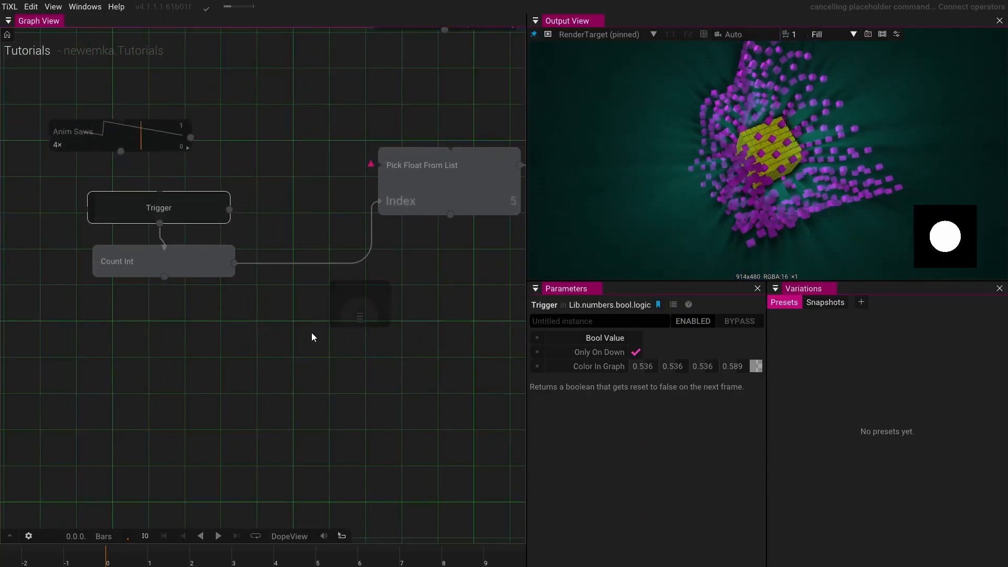
- Insert an Anim Int operator and connect its output to Pick Float From List's Index instead of Count Int
left_click(299, 264)
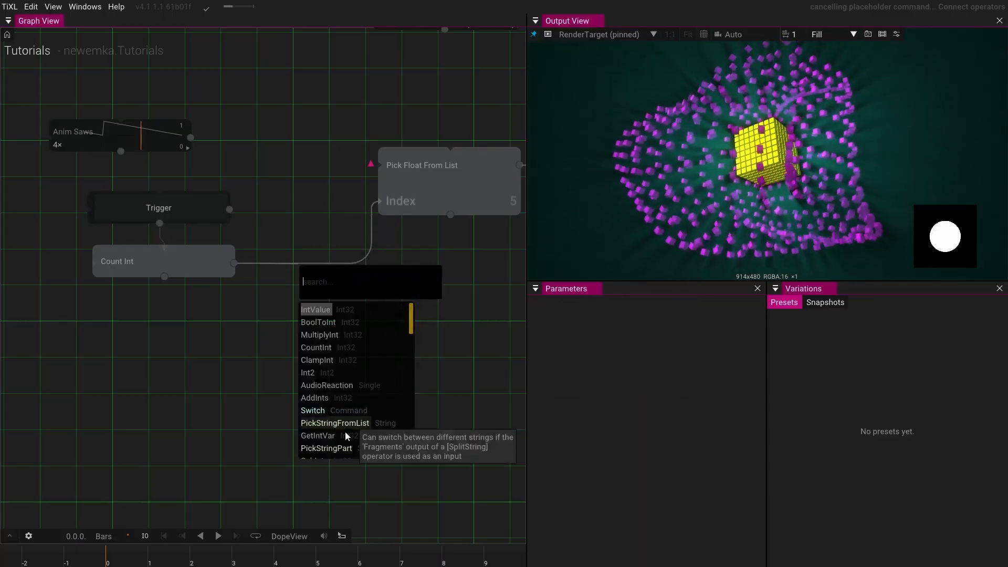
scroll(363, 381, "down", 1)
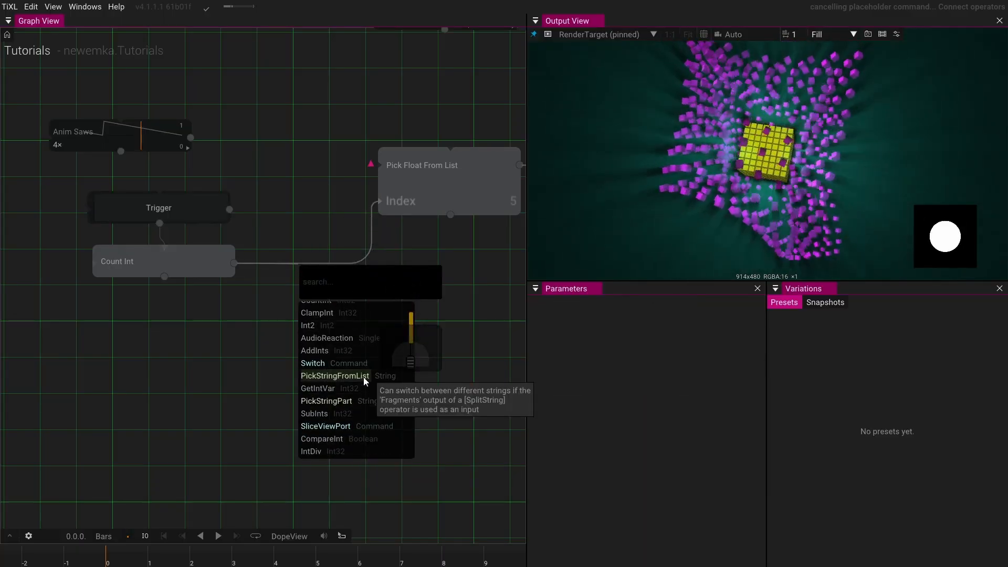
scroll(364, 380, "down", 3)
scroll(365, 378, "down", 4)
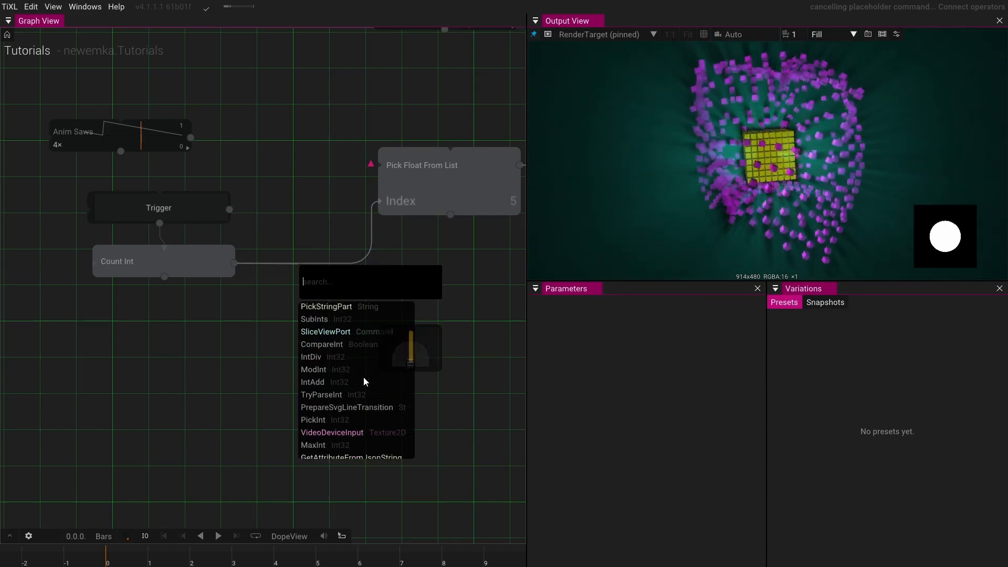
scroll(364, 380, "down", 2)
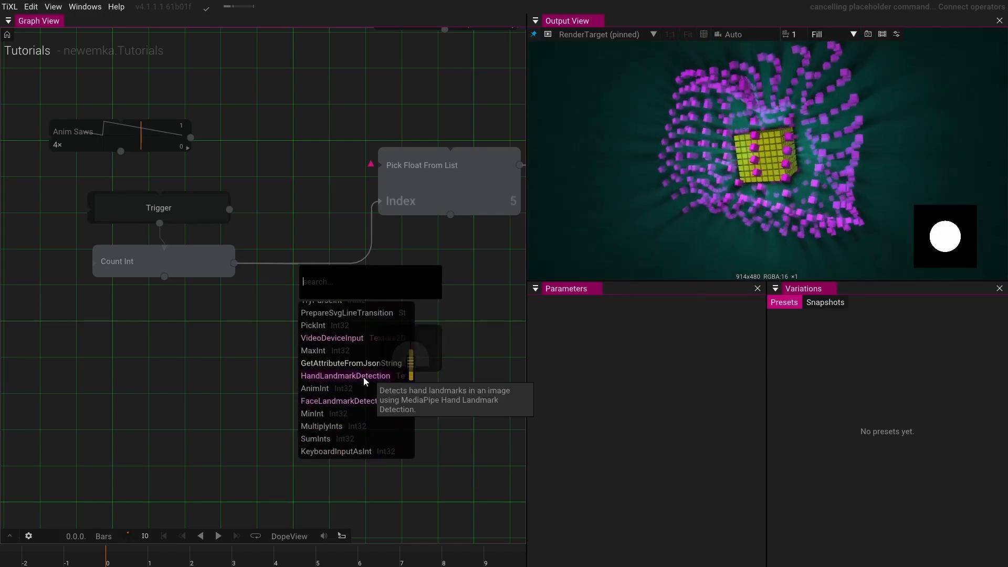
scroll(365, 380, "down", 1)
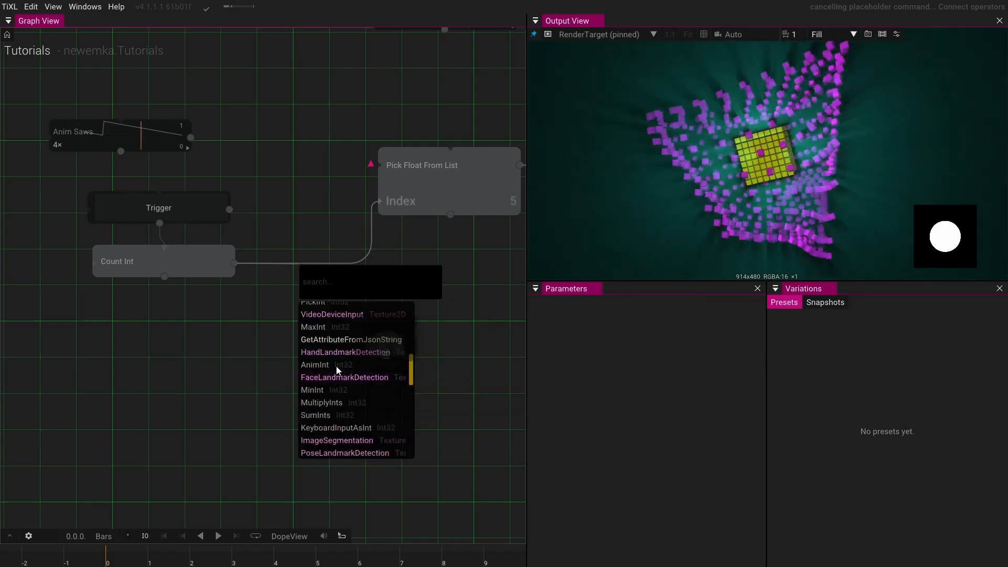
left_click(320, 366)
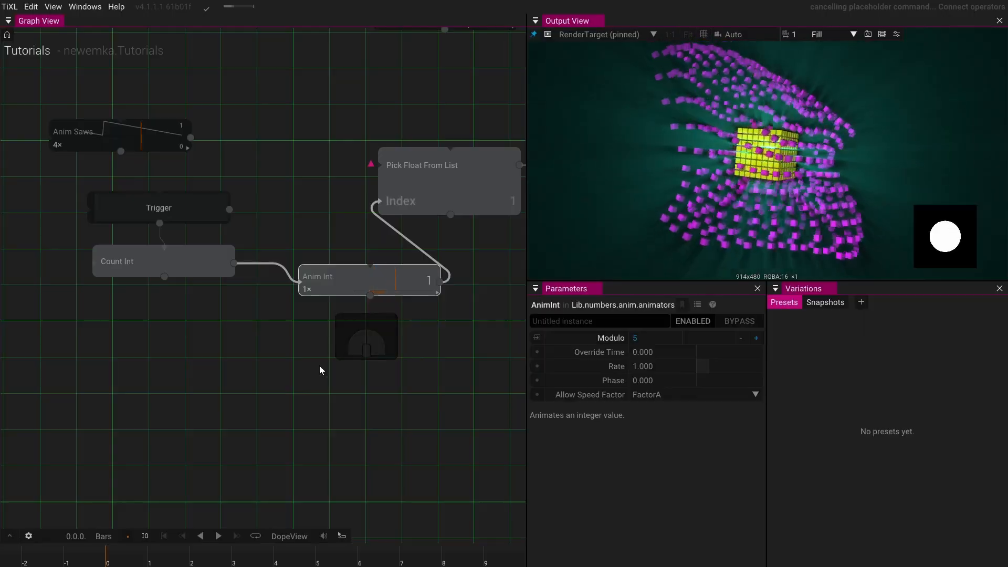
left_click_drag(294, 281, 200, 331)
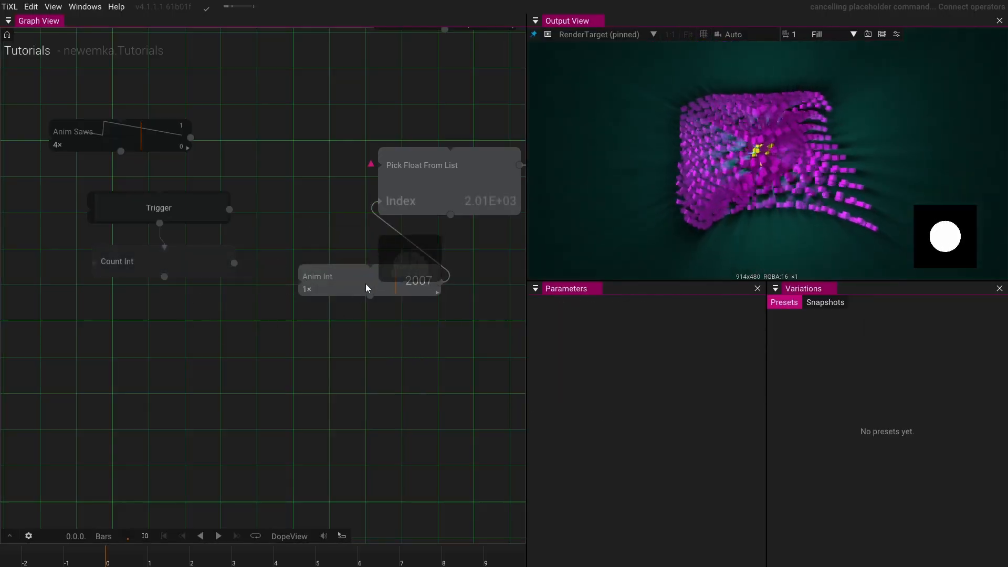
left_click_drag(361, 284, 260, 331)
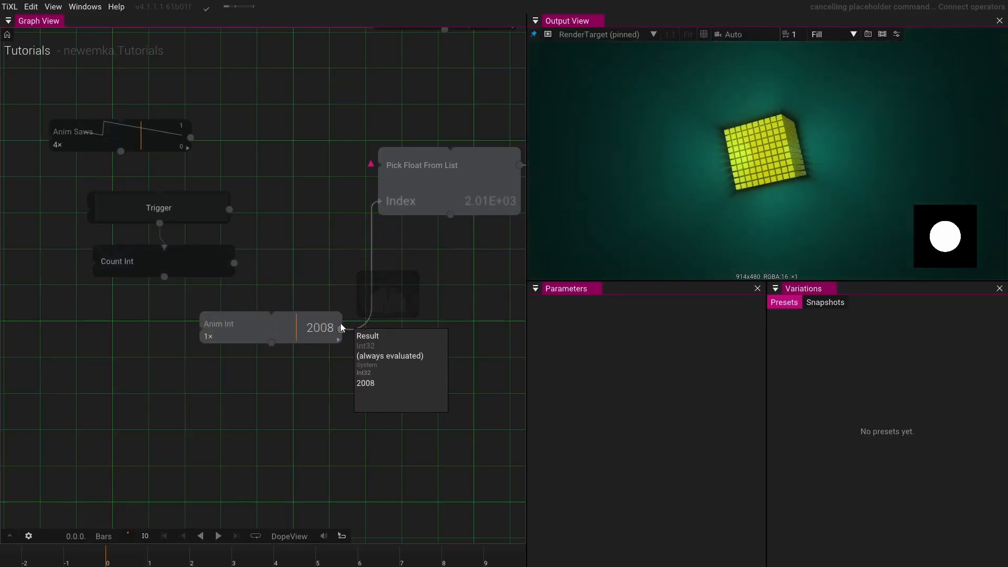
left_click(340, 328)
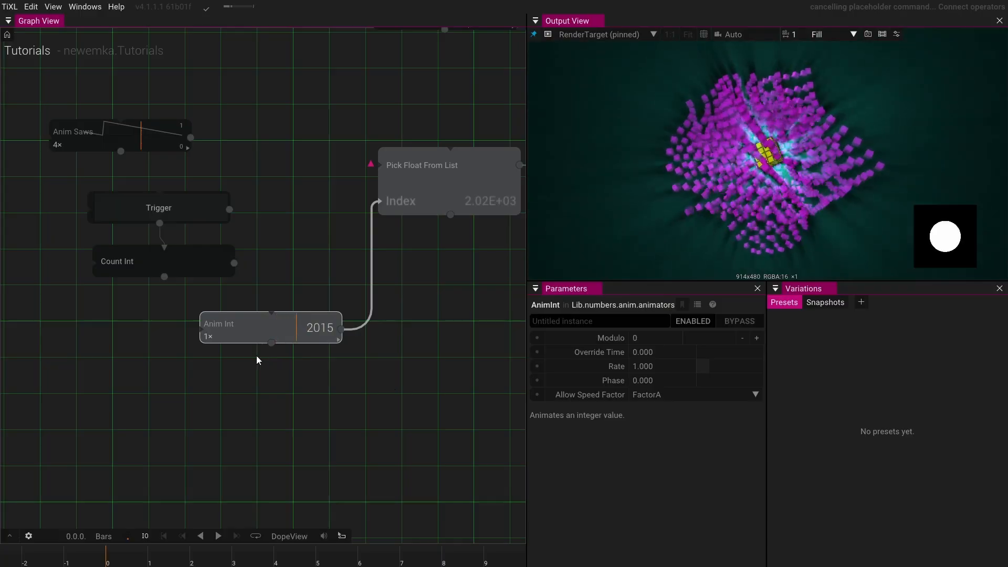
- Delete the Anim Int operator
left_click_drag(235, 352, 263, 387)
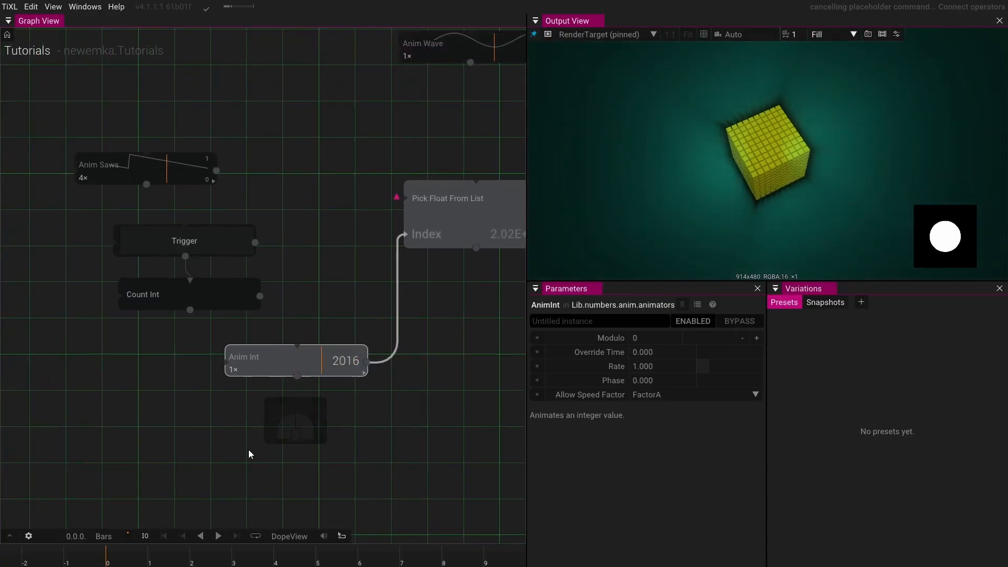
left_click(270, 366)
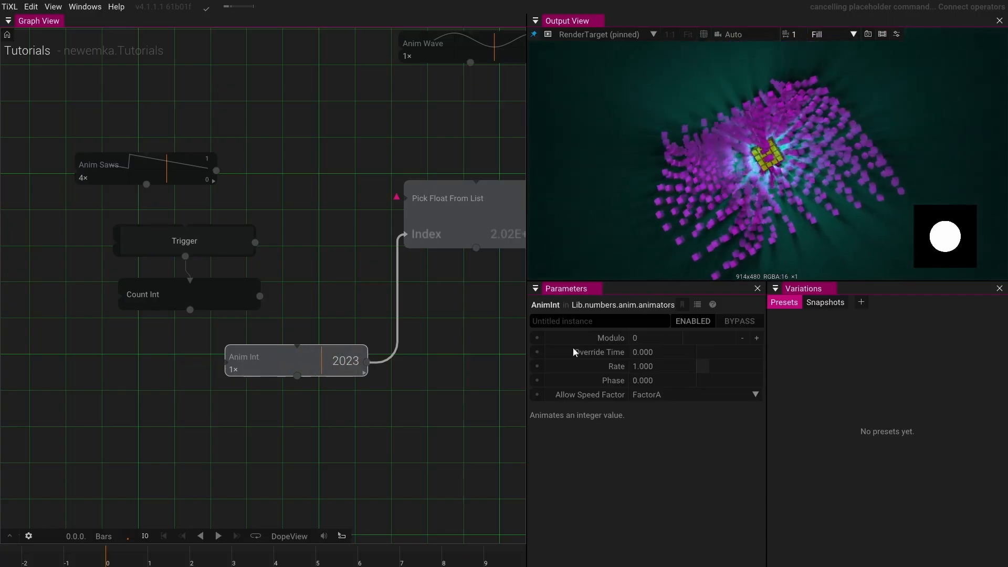
key("Delete")
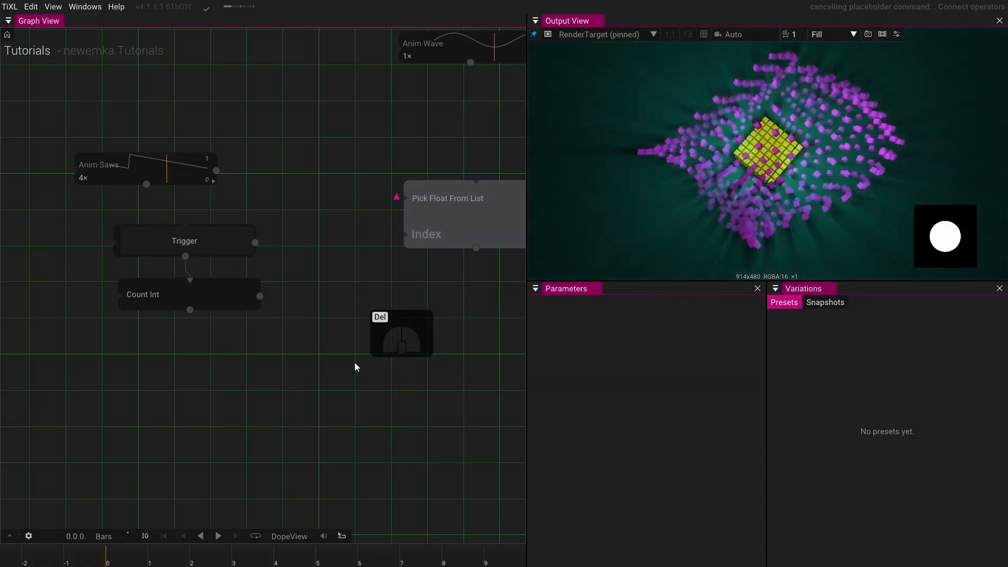
- Add a Sequence Anim operator to the graph
key("Tab")
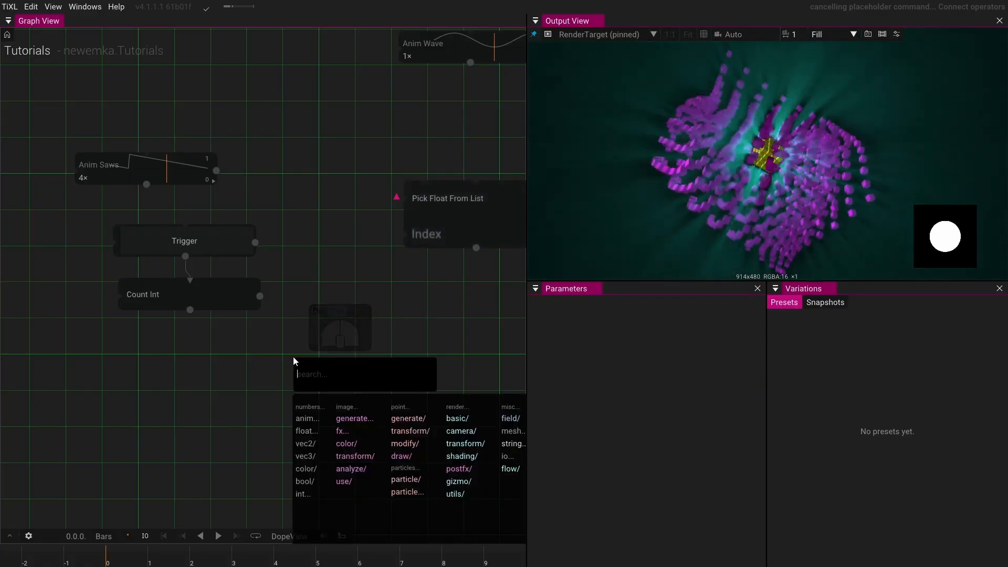
type("seq")
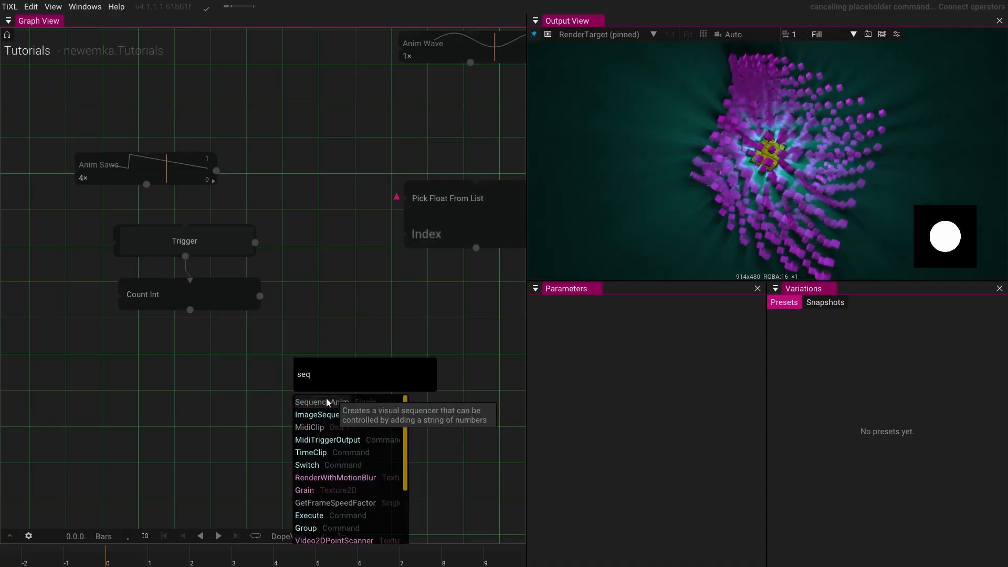
left_click(341, 403)
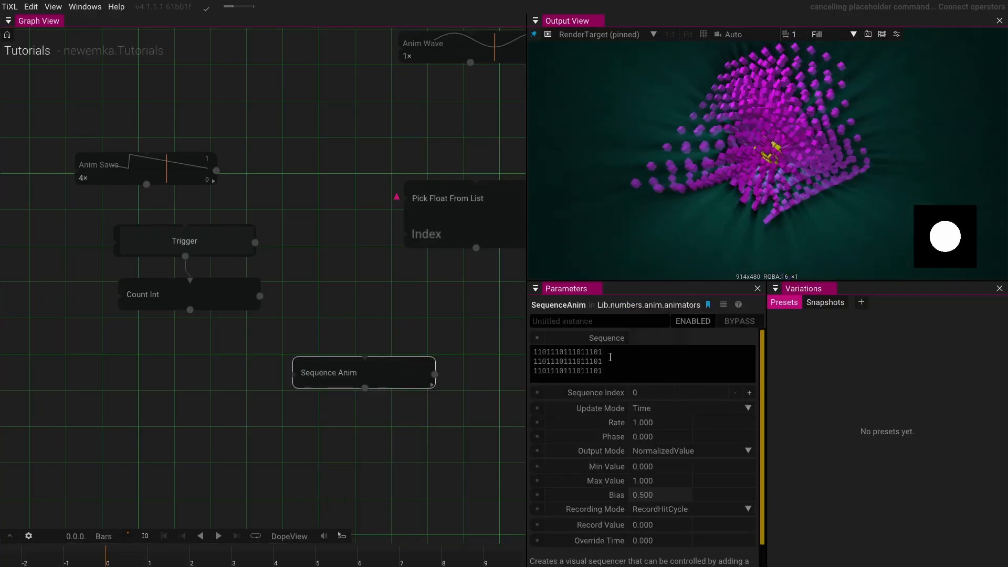
- Replace the Sequence Anim's sequence string with 01234321
left_click_drag(609, 373, 533, 349)
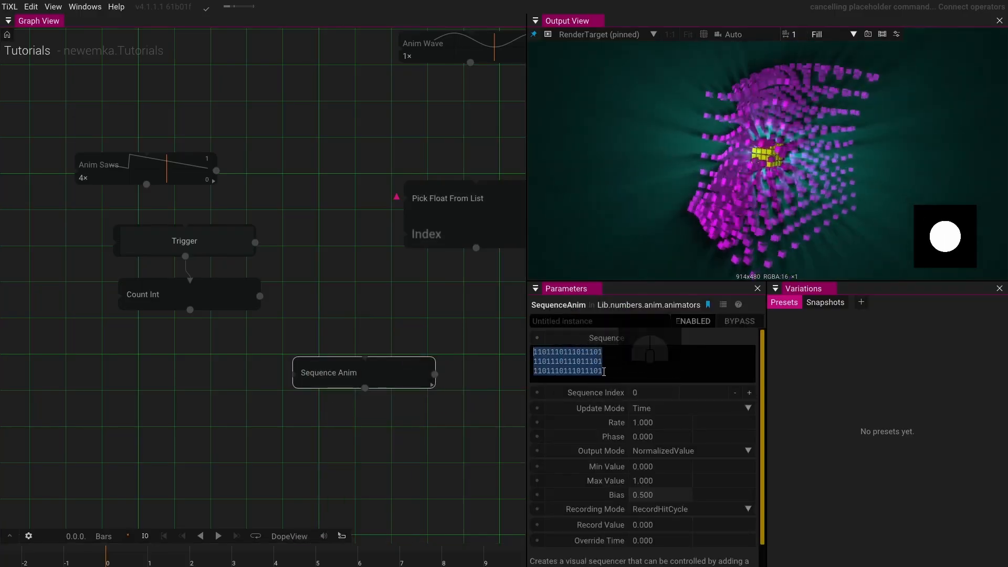
type("0123210")
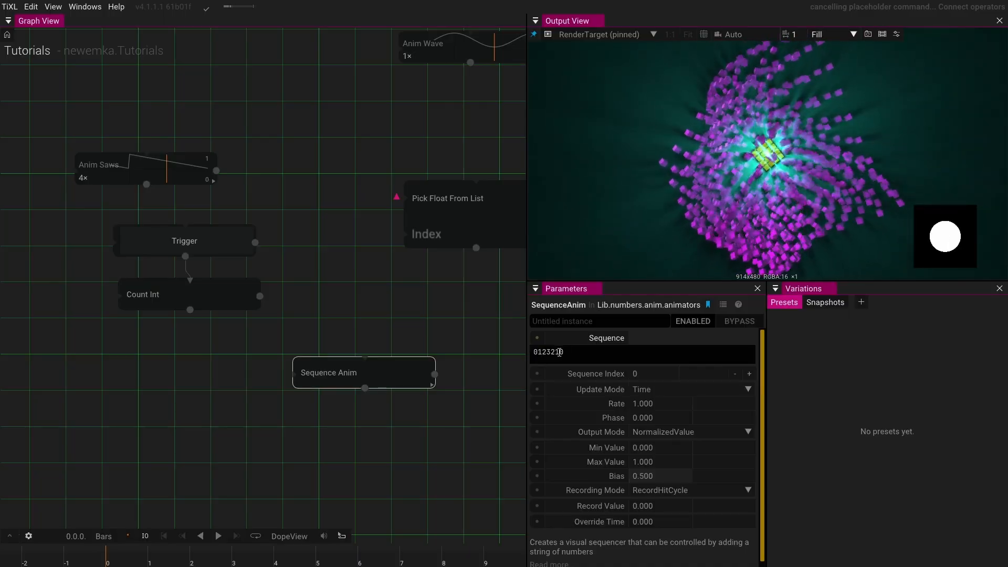
left_click(552, 352)
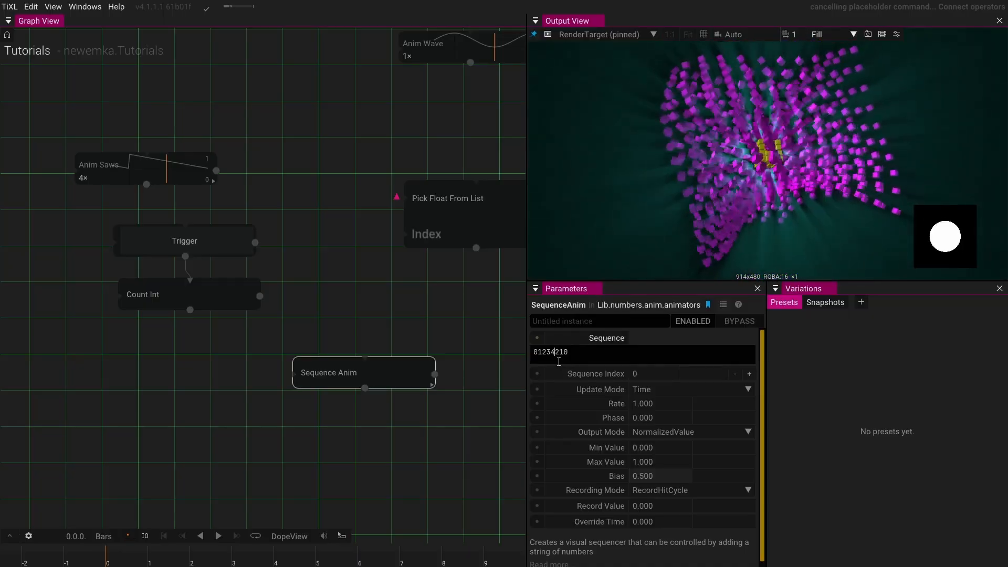
key("BackSpace")
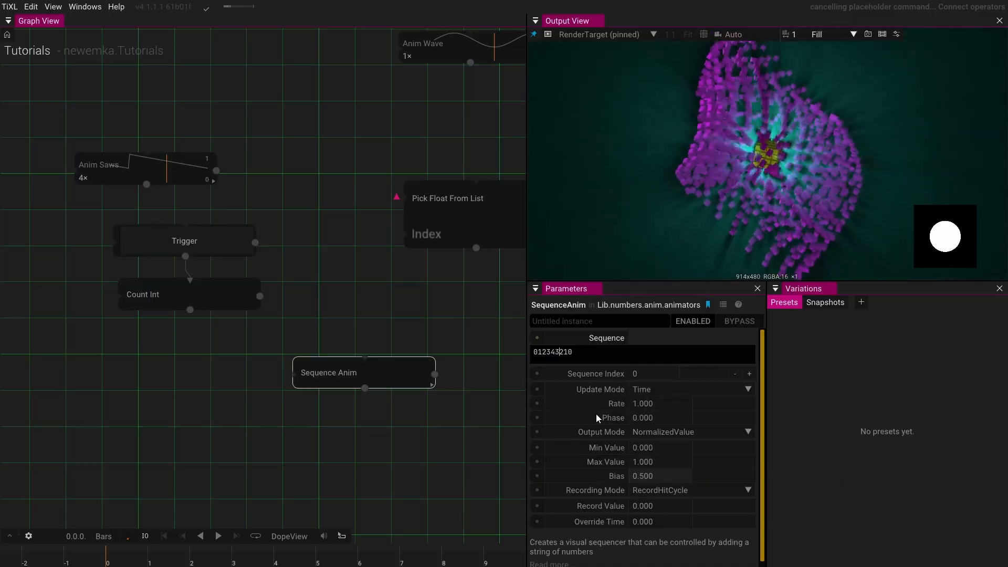
key("Delete")
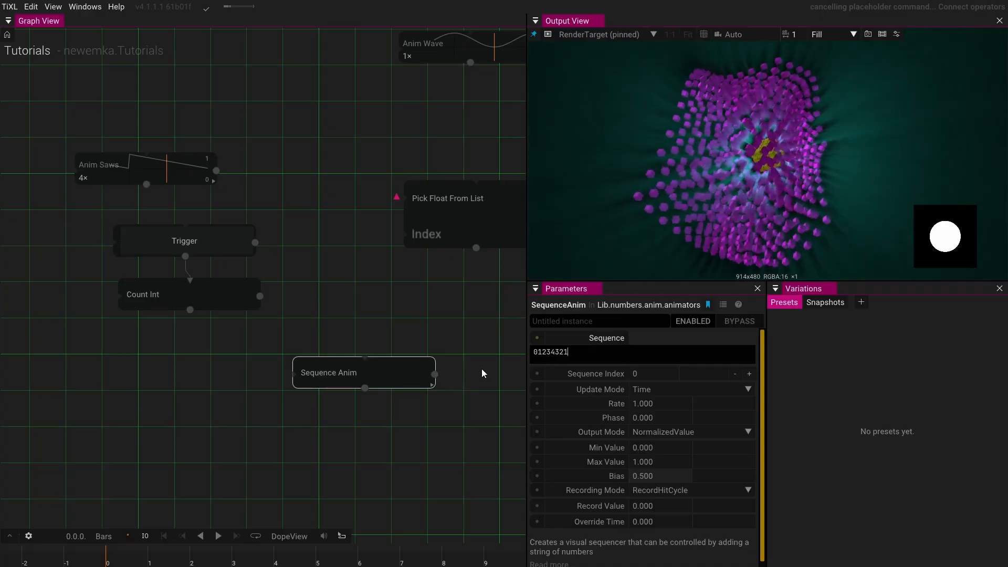
- Insert a Float To Int operator after Sequence Anim and connect its output to Pick Float From List's Index
left_click(435, 375)
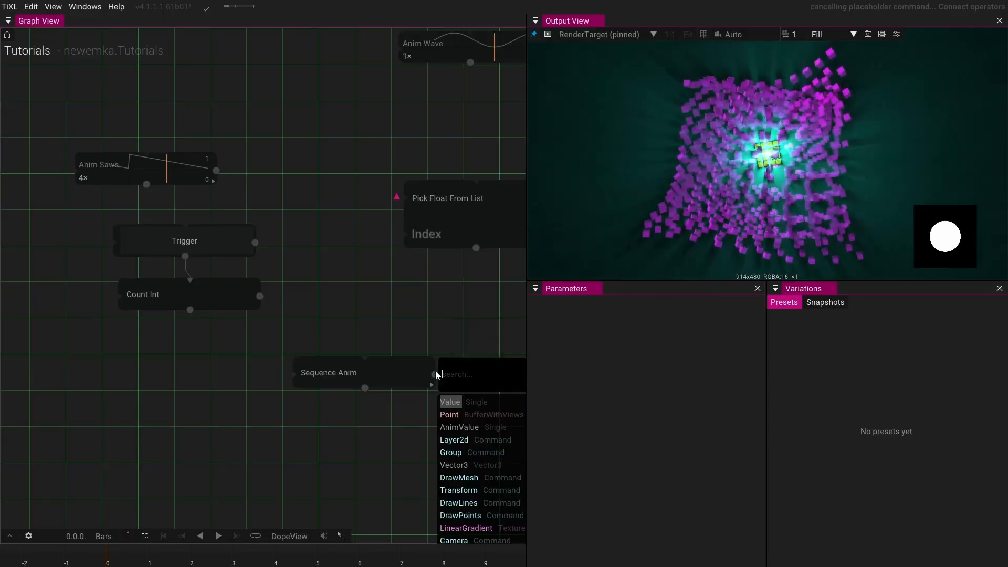
type("float")
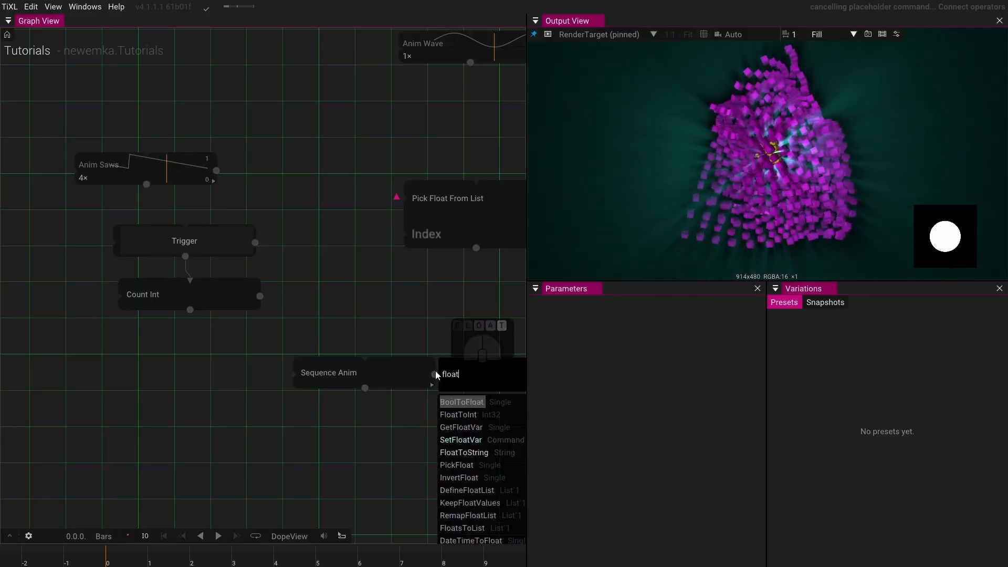
left_click(458, 414)
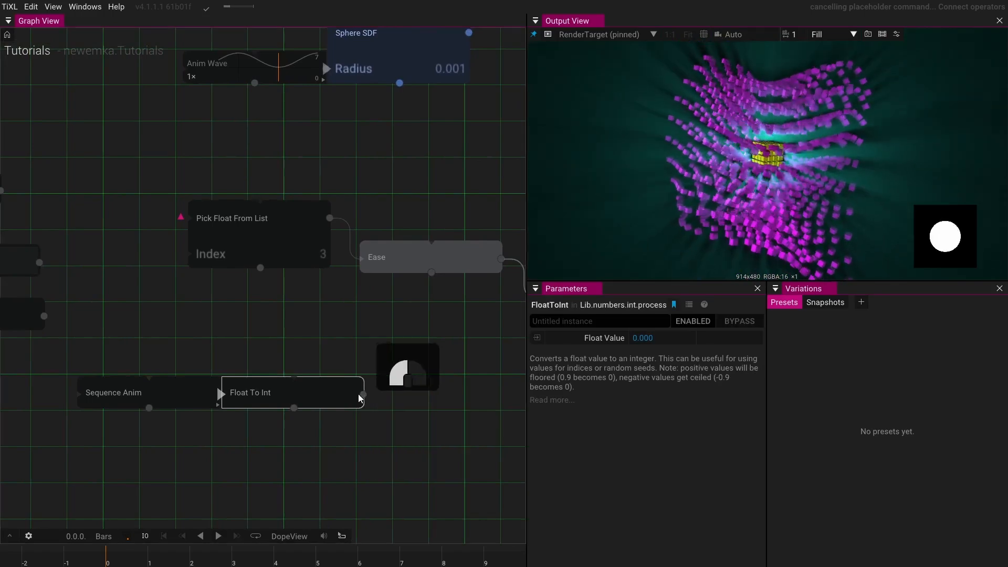
left_click_drag(363, 394, 185, 257)
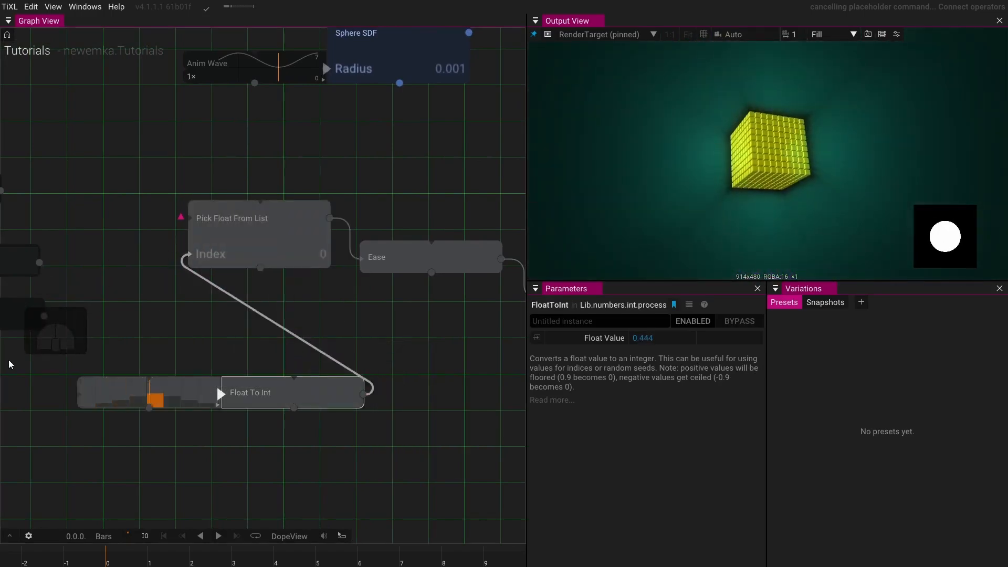
- Set the Sequence Anim's Output Mode to CharacterValue
left_click(141, 398)
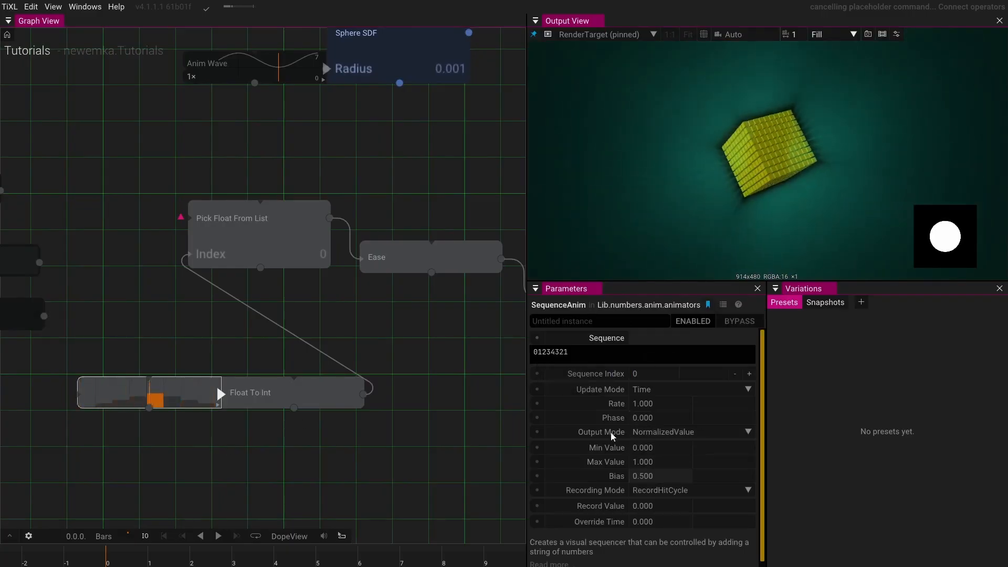
left_click(646, 439)
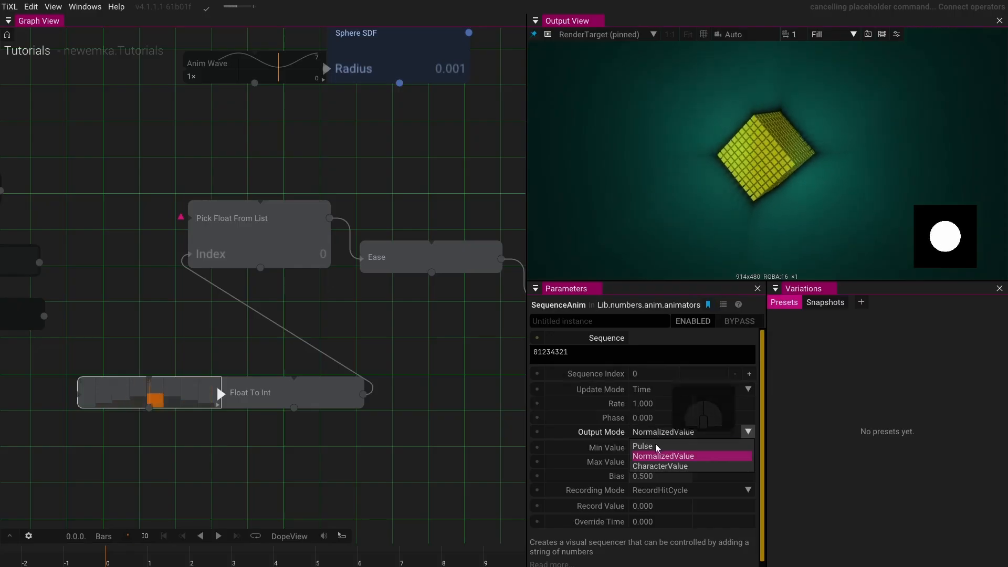
left_click(655, 468)
left_click(655, 467)
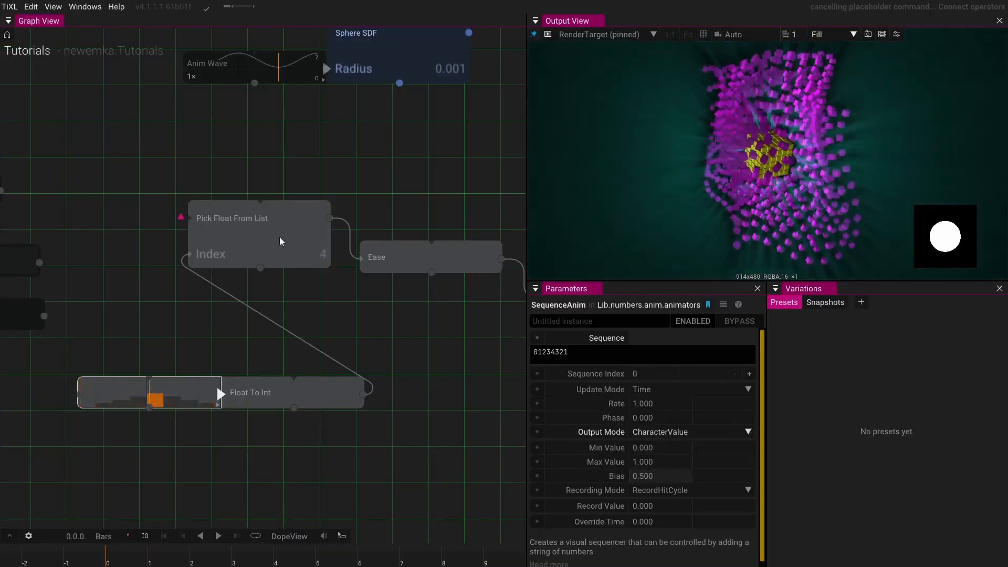
- Add a fifth entry to Pick Float From List's input values
left_click(290, 227)
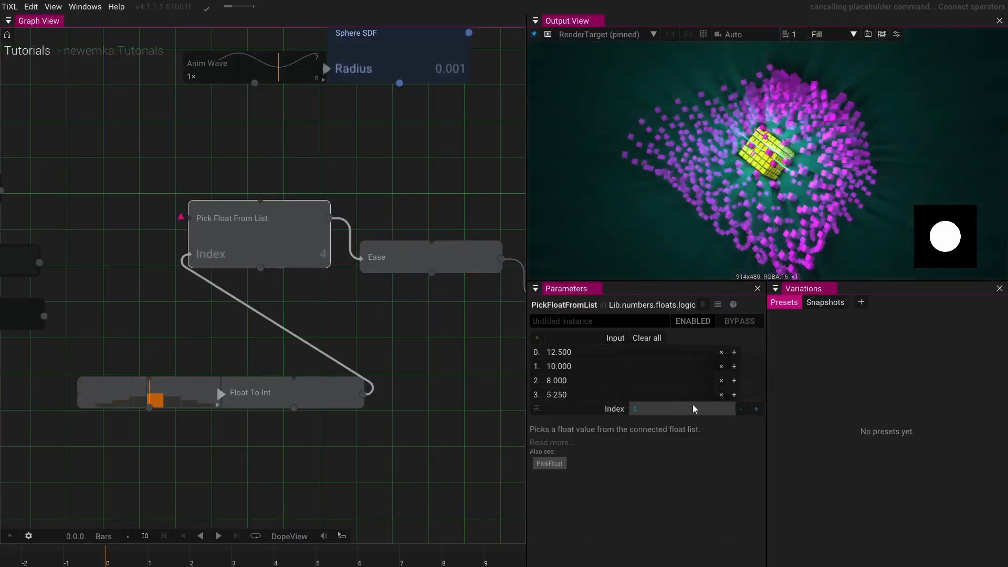
left_click(733, 398)
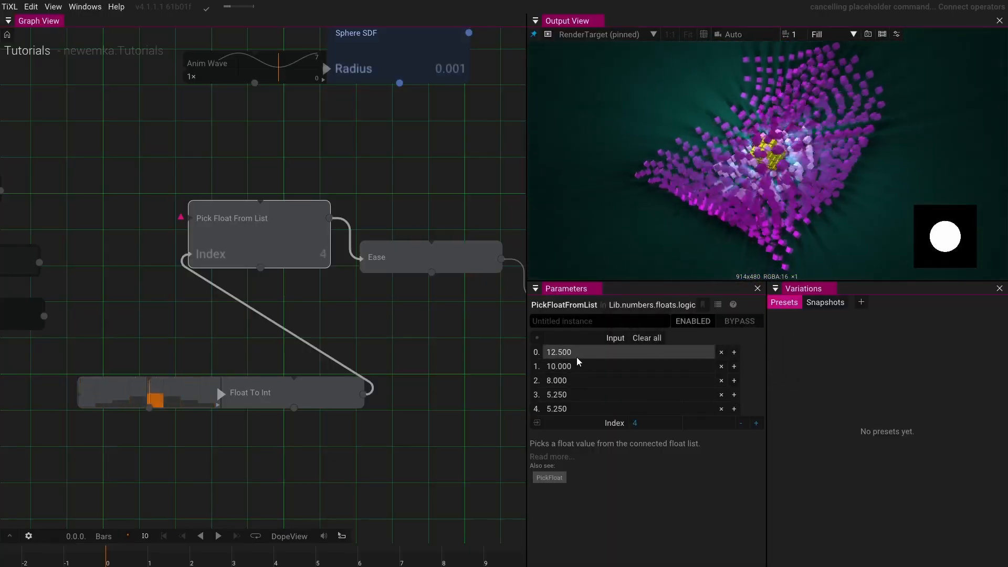
- Set the Sequence Anim's Rate to 0.5
left_click(134, 397)
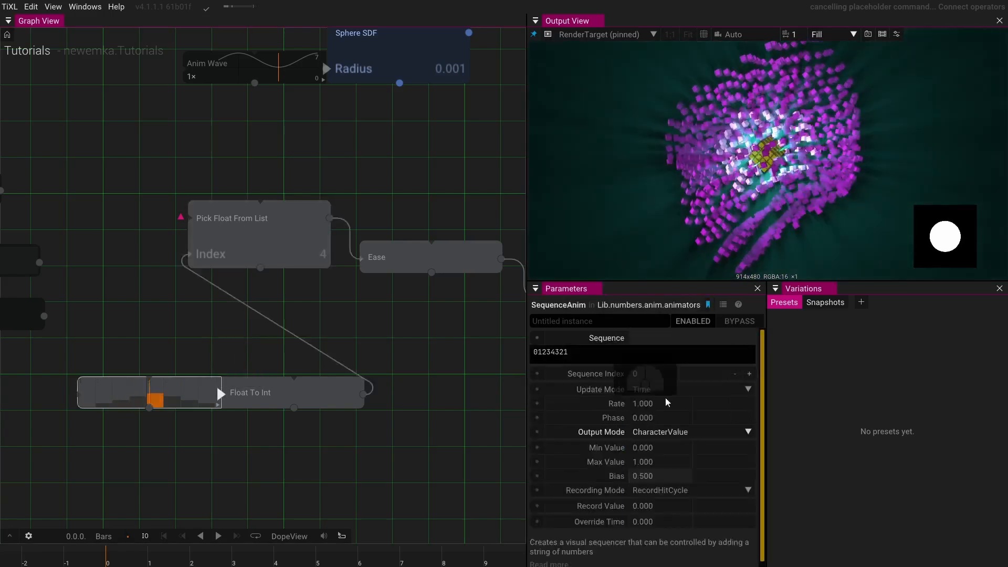
left_click(686, 405)
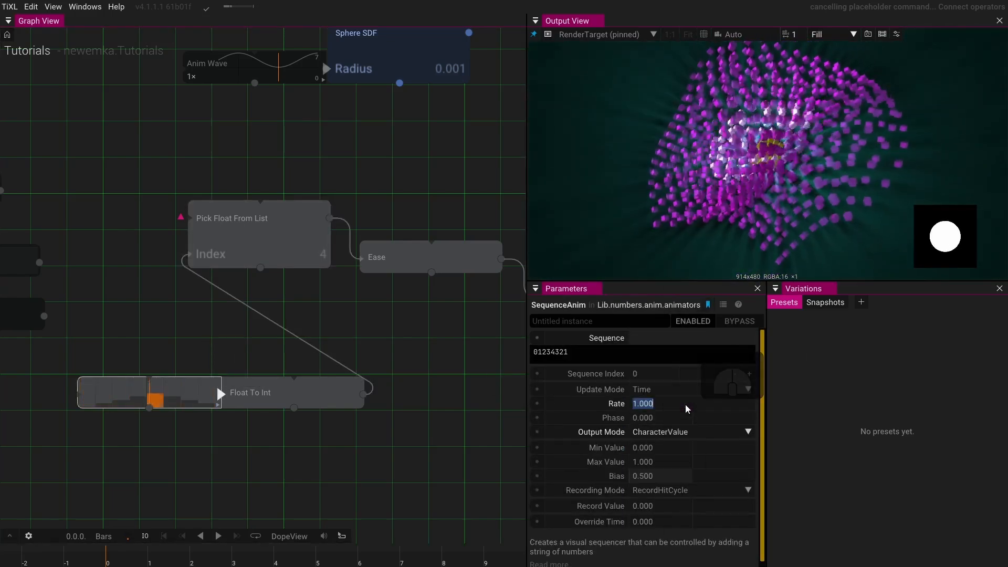
key("BackSpace")
type("0.5")
key("Return")
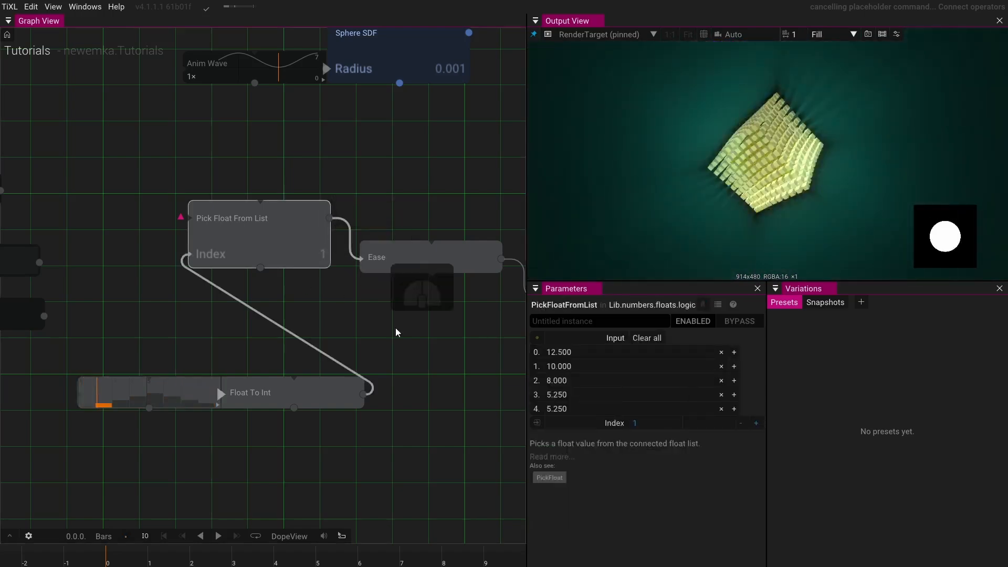
- Set the fifth list value in Pick Float From List to 3
left_click(578, 410)
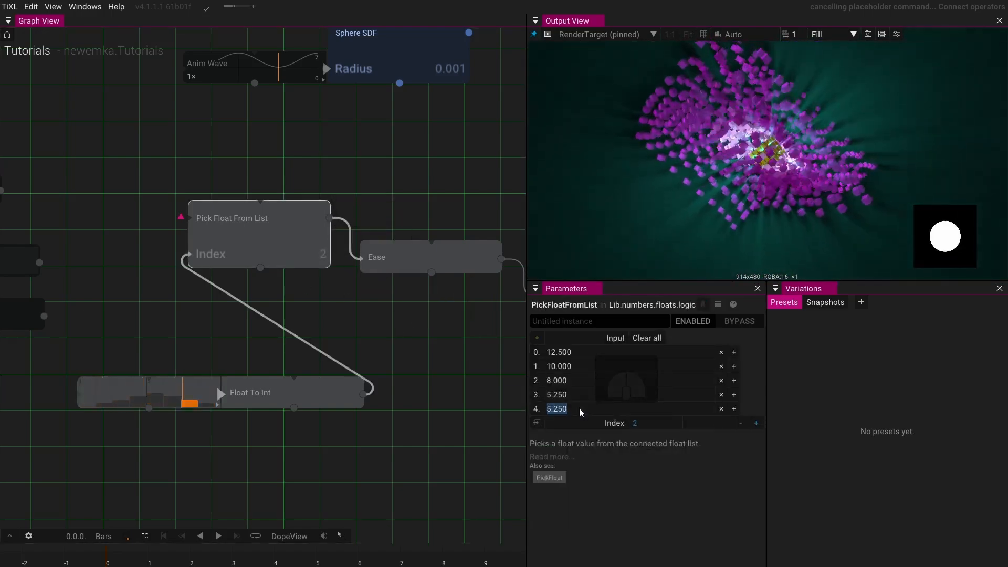
type("3")
key("Return")
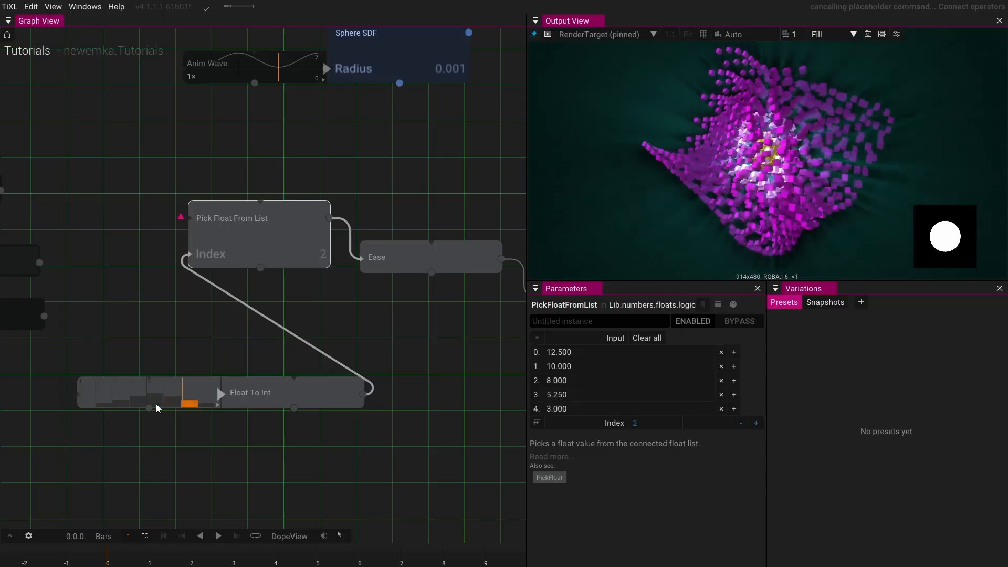
- Move the Float To Int operator directly beneath the Sequence Anim operator
left_click_drag(153, 324, 282, 314)
left_click(296, 380)
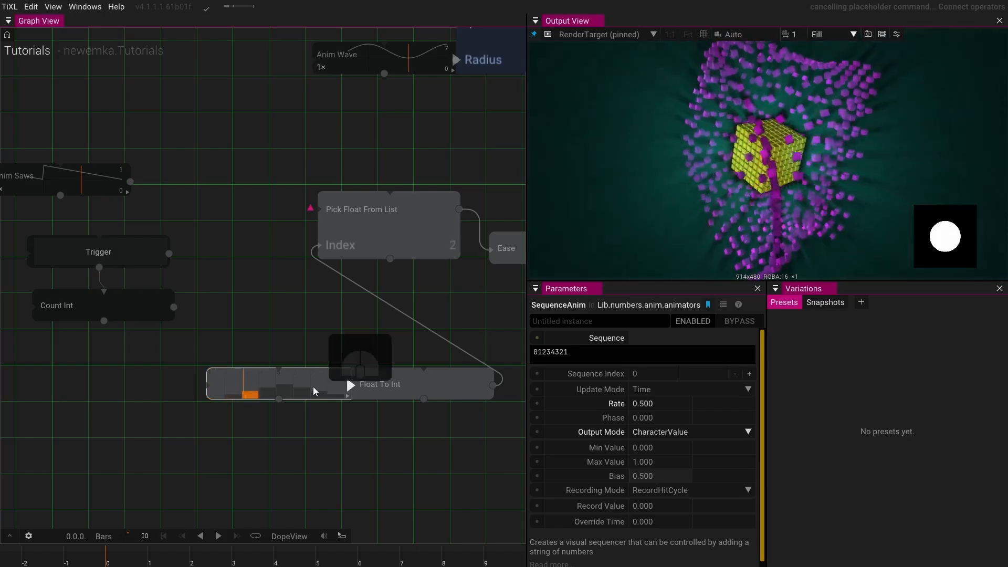
left_click(431, 386)
left_click_drag(432, 386, 285, 418)
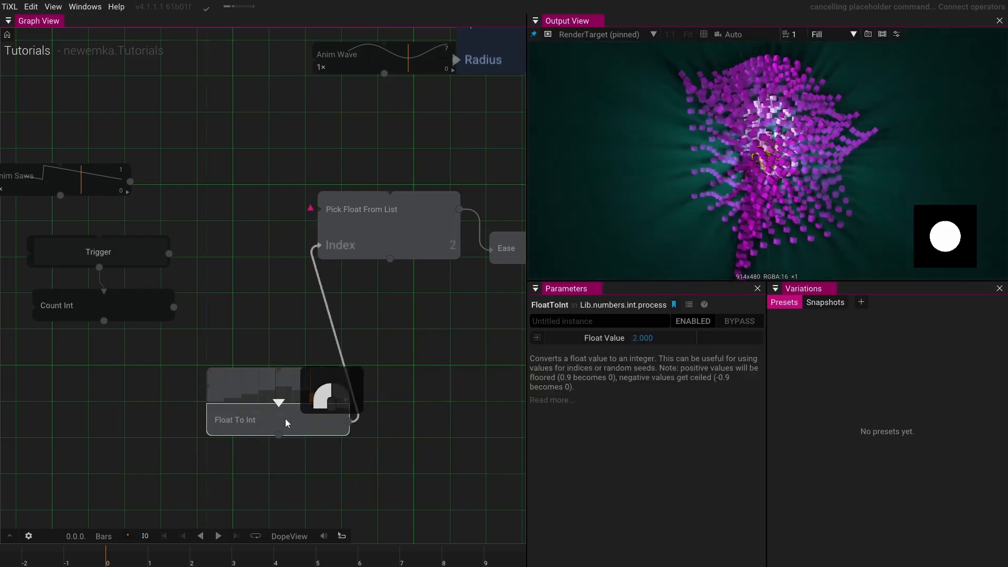
- Delete the Anim Saws, Trigger and Count Int operators
left_click_drag(236, 303, 318, 387)
left_click_drag(286, 378, 139, 216)
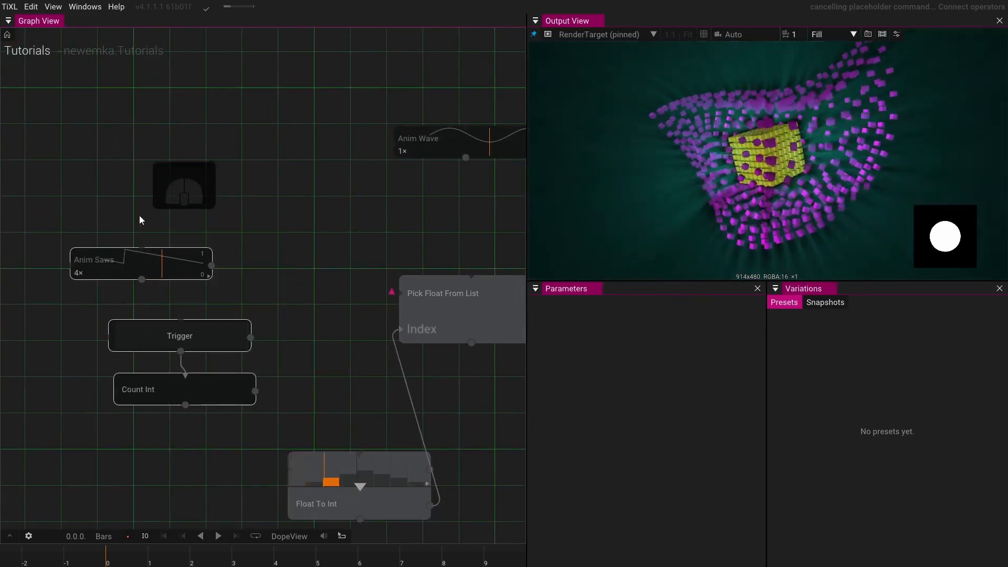
key("Delete")
- Examine the graph from the Sequence Anim chain through Box SDF to Draw Mesh At Points
left_click_drag(264, 389, 313, 323)
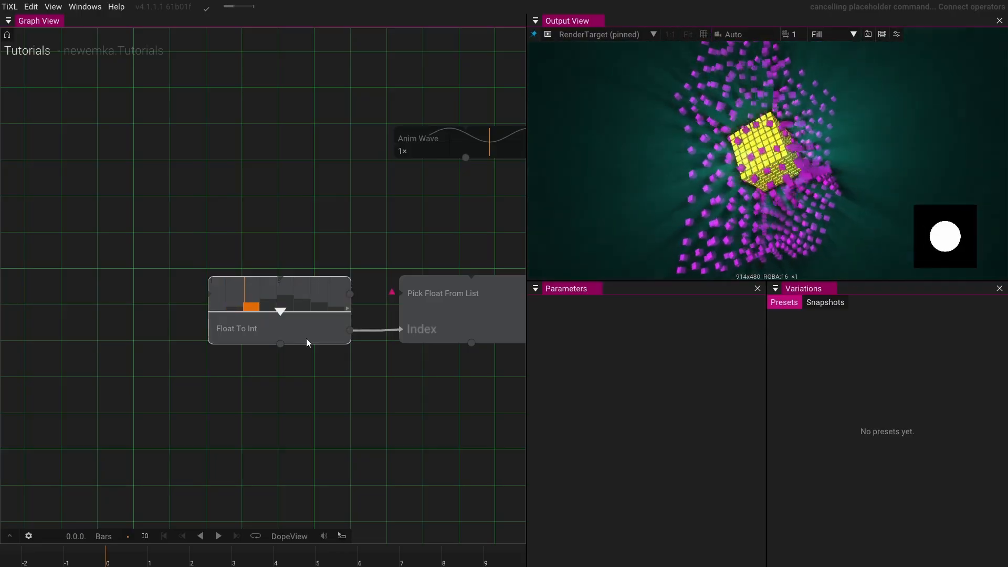
left_click_drag(388, 244, 253, 239)
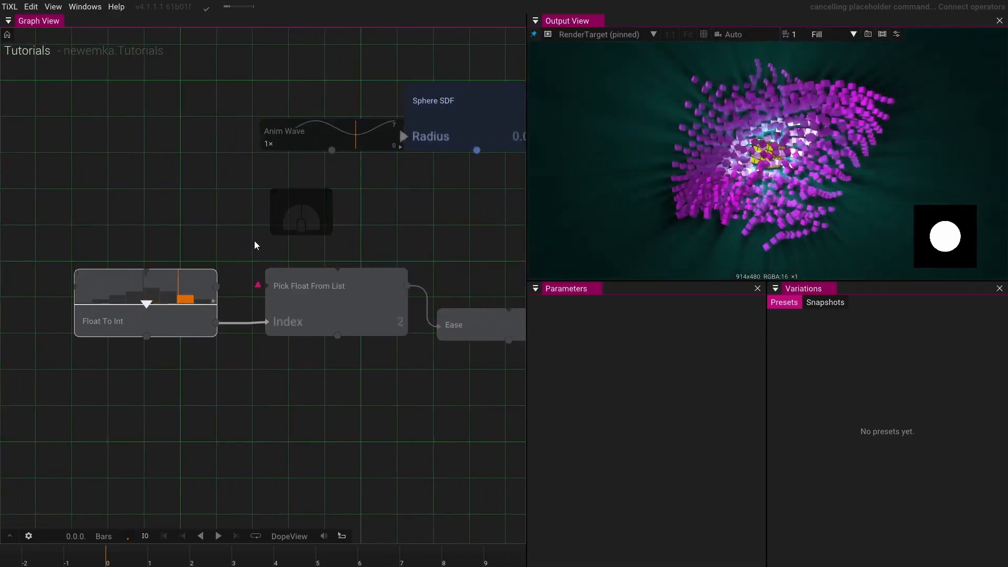
left_click_drag(313, 239, 248, 241)
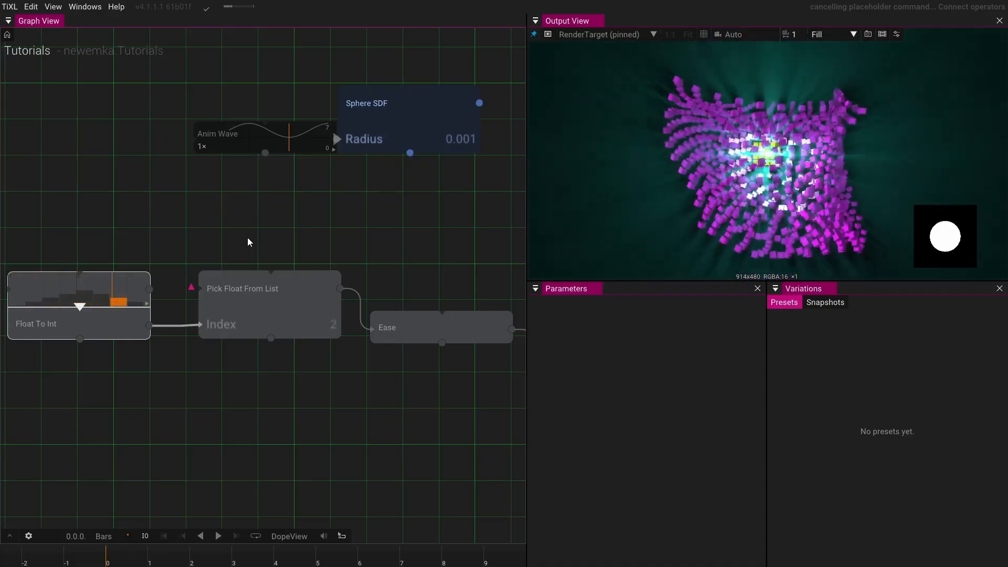
left_click_drag(247, 237, 361, 138)
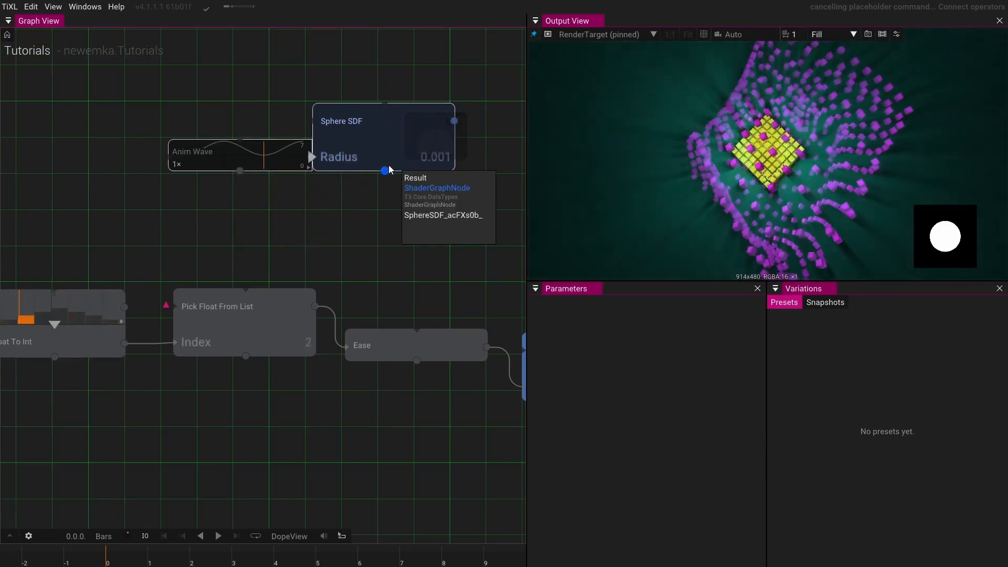
left_click_drag(390, 234, 241, 252)
scroll(239, 252, "down", 3)
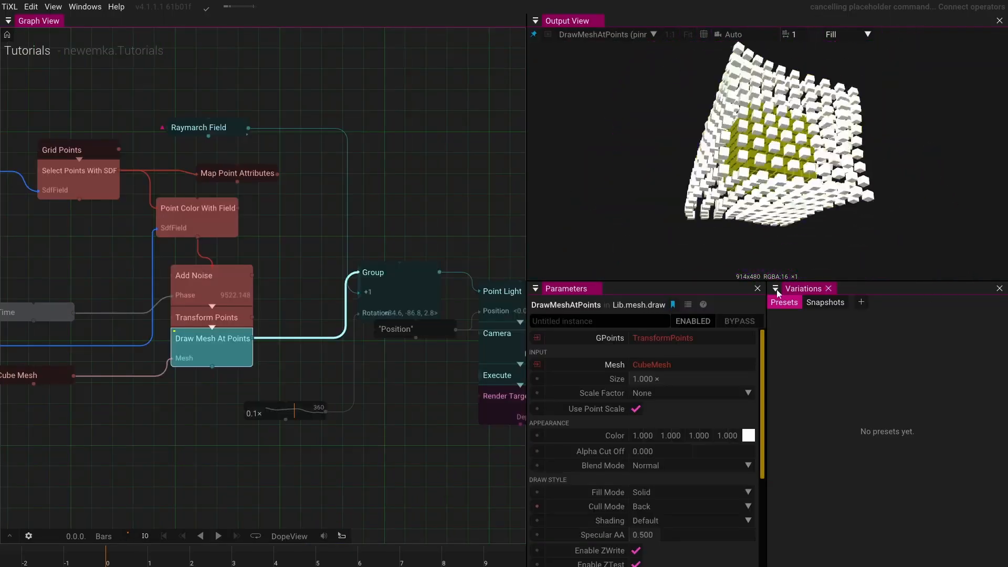
left_click_drag(249, 229, 417, 255)
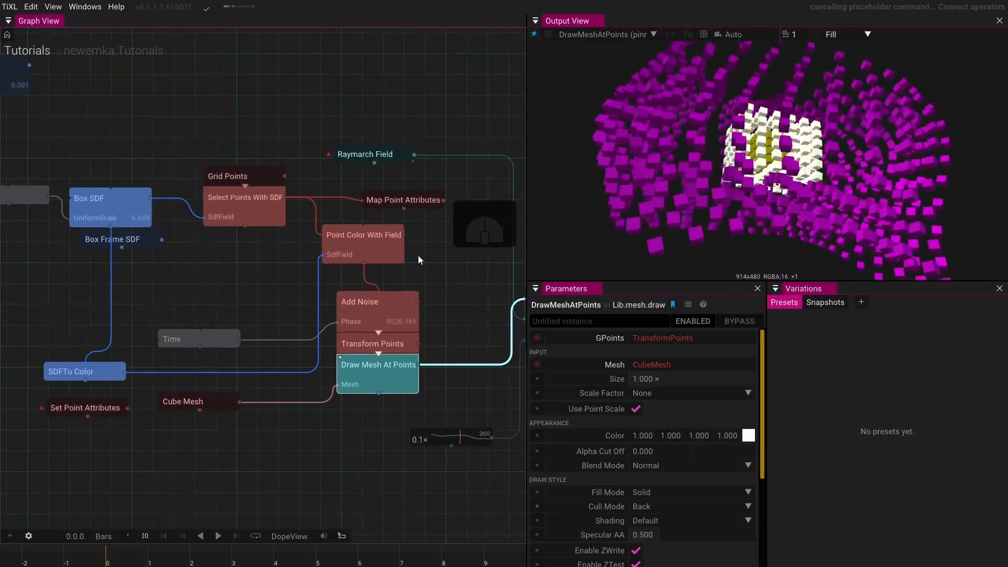
left_click_drag(308, 275, 369, 305)
scroll(368, 305, "up", 2)
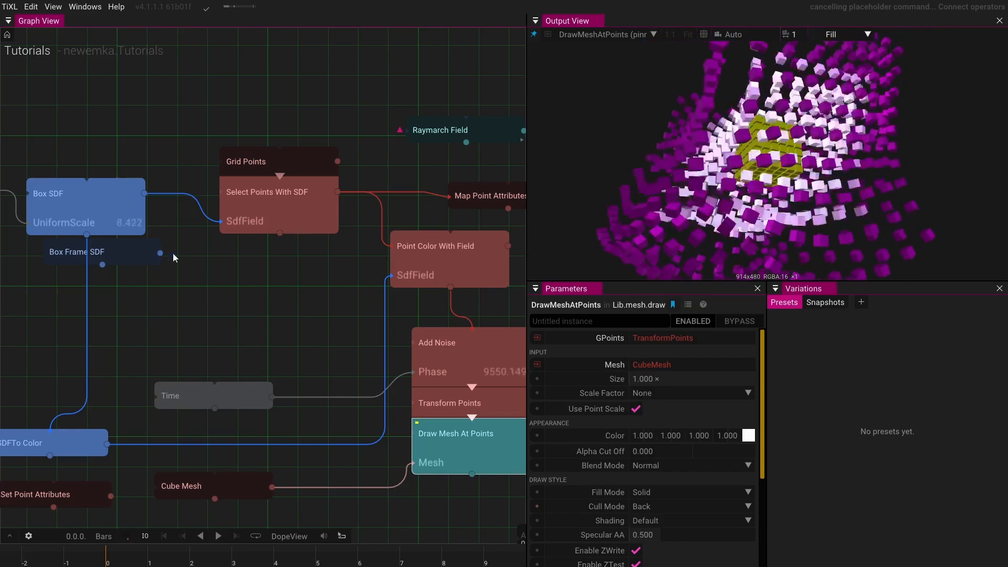
left_click_drag(224, 267, 404, 258)
left_click_drag(205, 269, 370, 344)
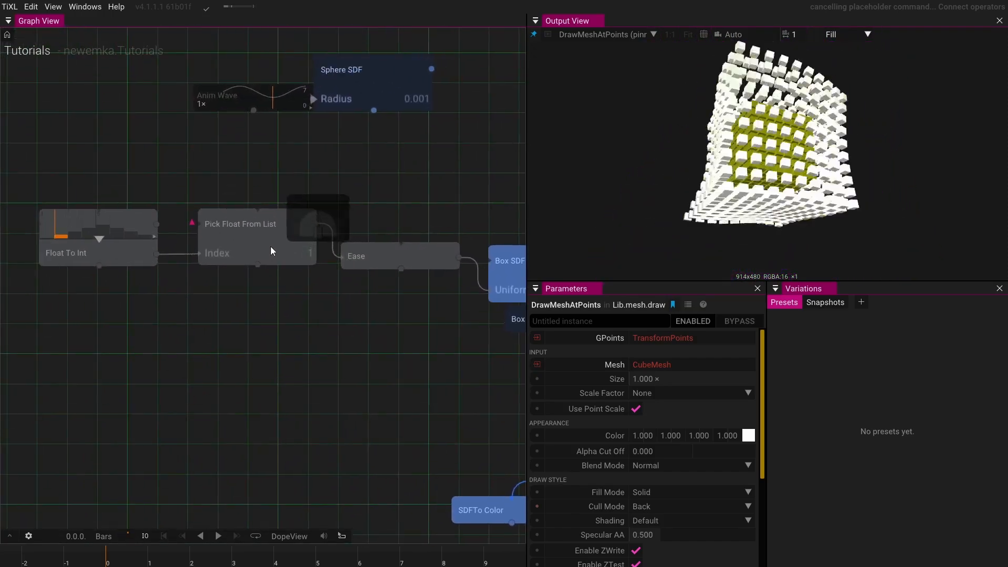
- Disconnect Float To Int from Pick Float From List's Index
left_click(270, 247)
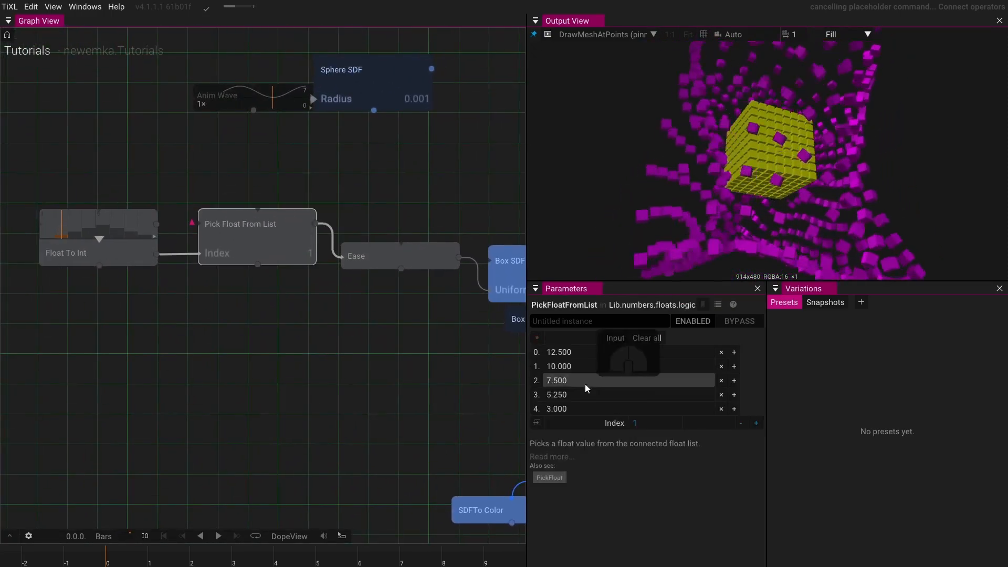
left_click(178, 259)
left_click_drag(178, 258, 183, 289)
left_click(273, 246)
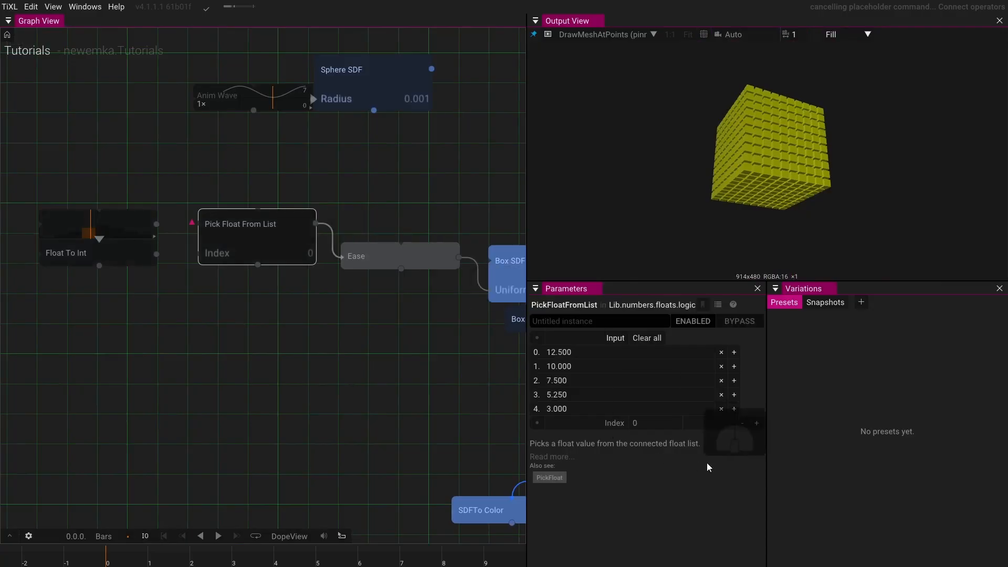
- Step Pick Float From List's Index up from 0 to 4 to preview each scale value
left_click(757, 423)
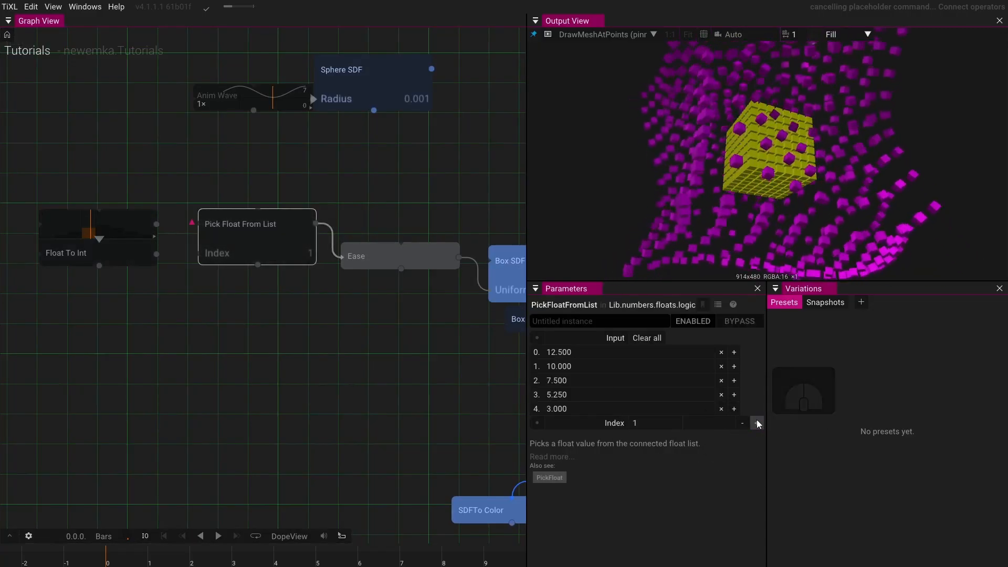
left_click(757, 423)
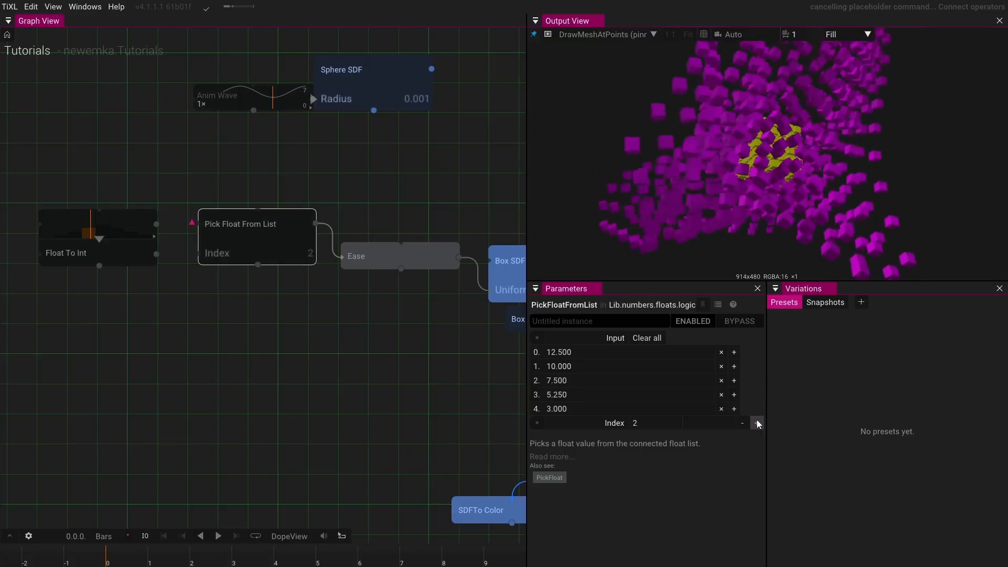
left_click(757, 422)
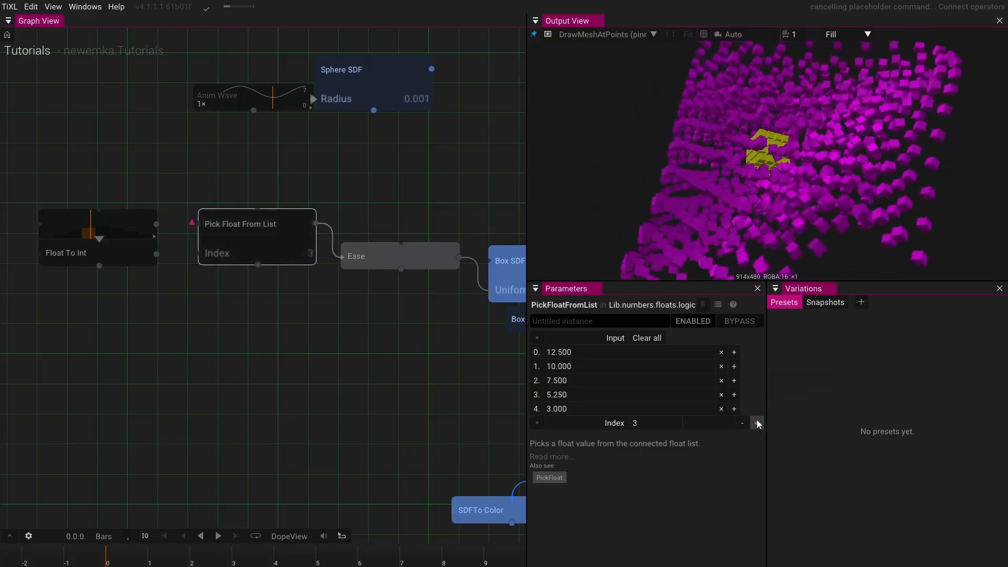
left_click(757, 422)
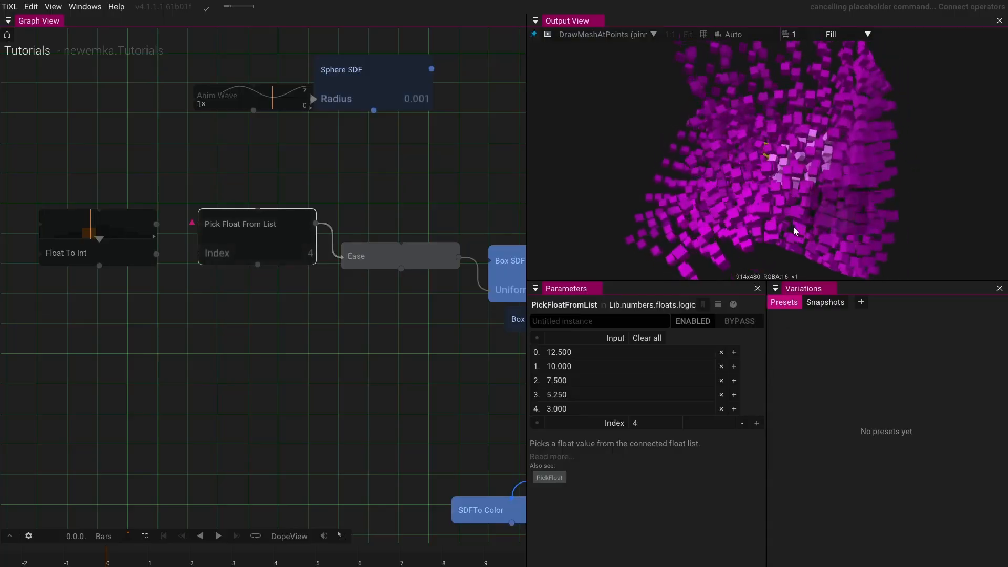
- Set the fifth list value in Pick Float From List to about 2.67
left_click_drag(768, 201, 717, 220)
scroll(774, 164, "up", 5)
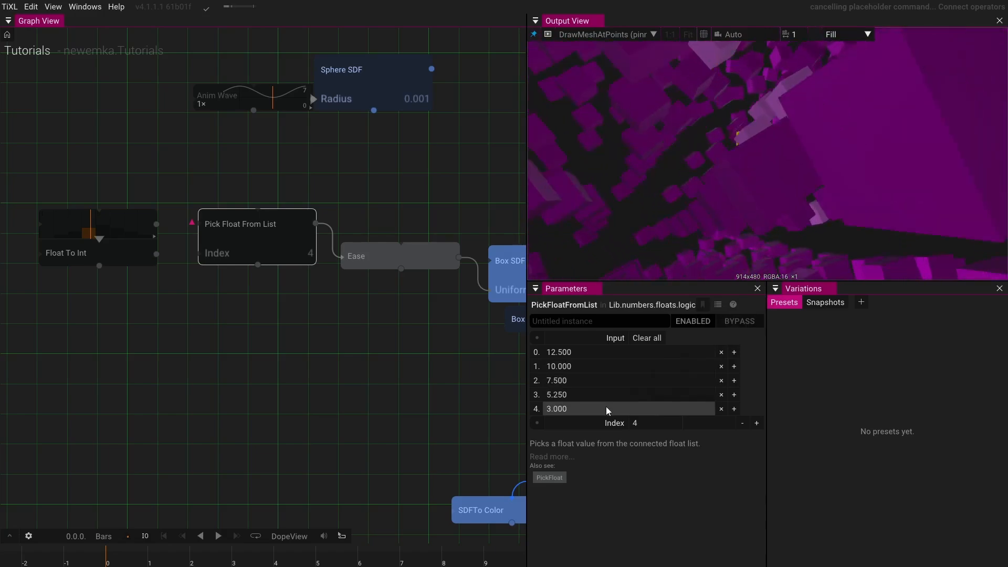
left_click_drag(609, 407, 550, 407)
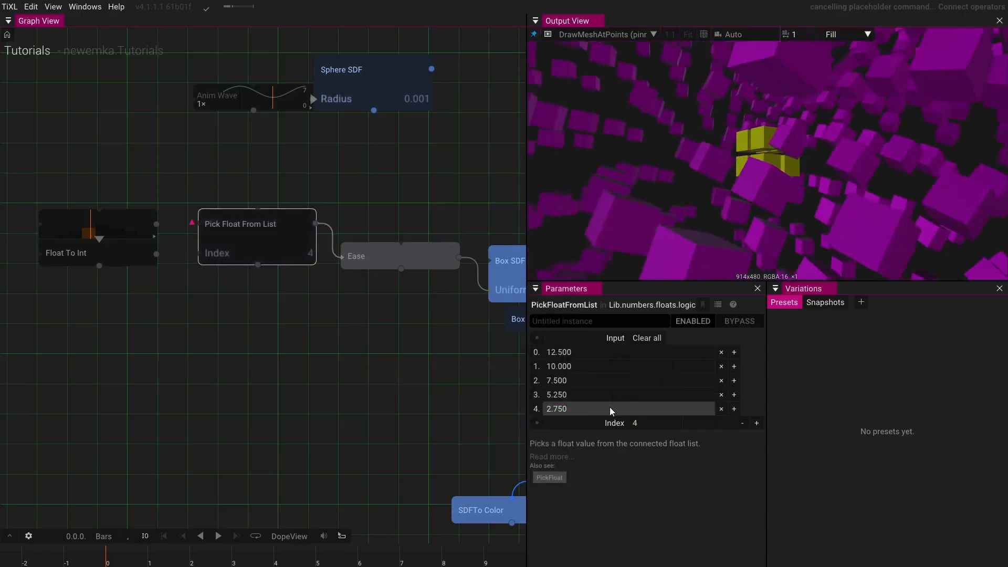
left_click_drag(610, 407, 579, 456)
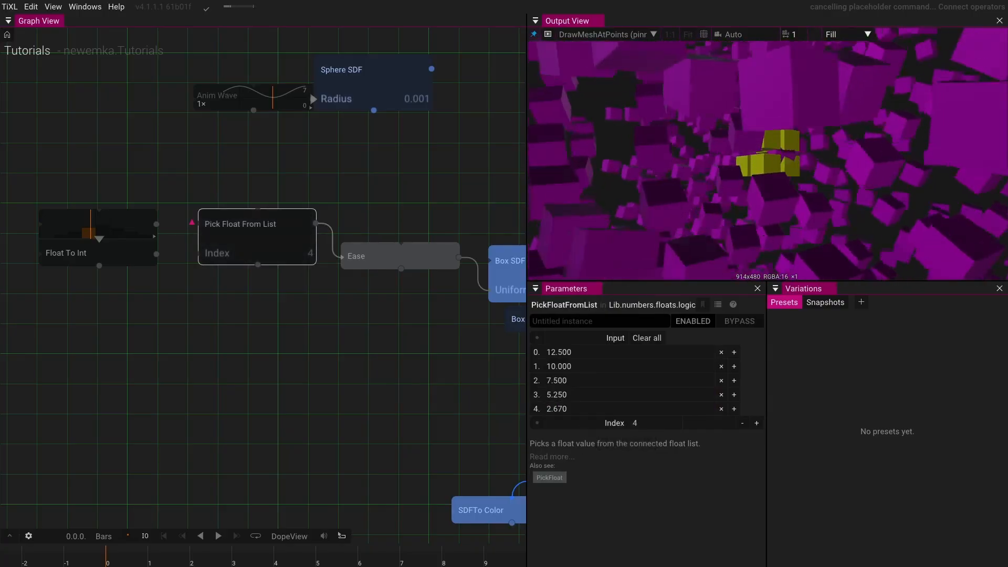
left_click_drag(447, 349, 411, 334)
scroll(411, 334, "down", 5)
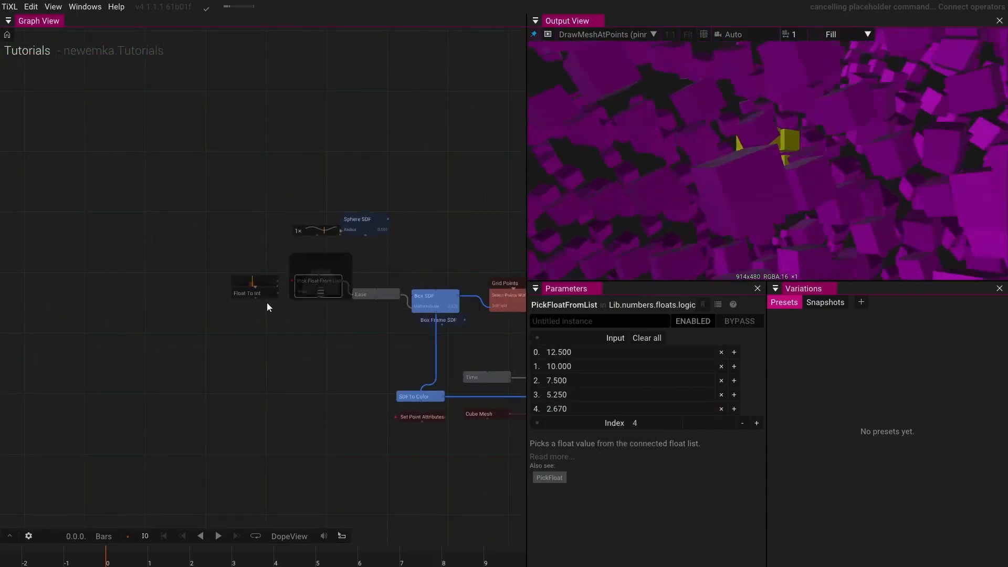
- Reconnect Float To Int to Pick Float From List's Index input
scroll(267, 301, "up", 5)
left_click_drag(300, 283, 341, 284)
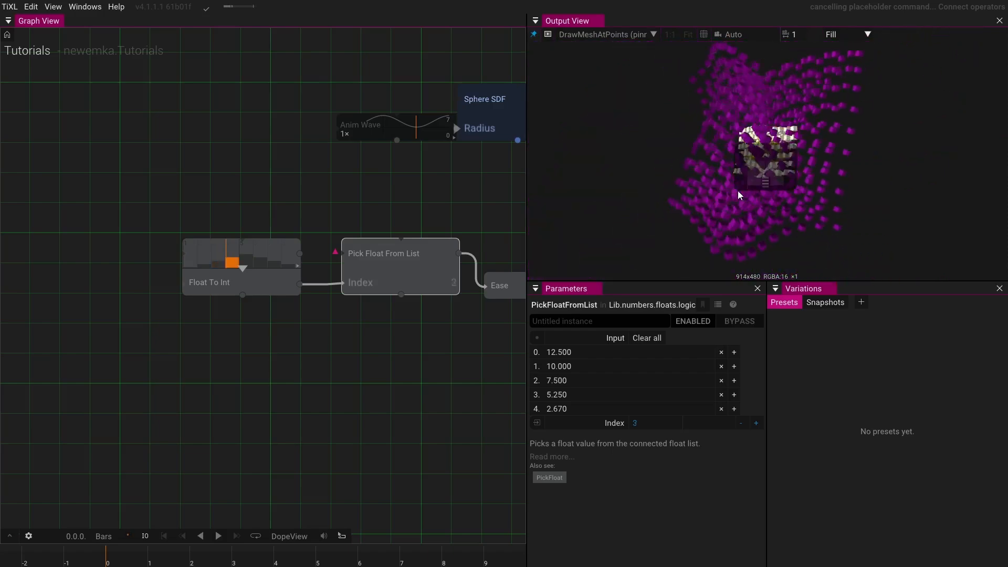
- Select the final Render Target node and pin it to the output view
left_click_drag(428, 334, 239, 321)
left_click_drag(376, 339, 105, 225)
scroll(206, 254, "down", 3)
left_click_drag(253, 342, 10, 331)
scroll(321, 353, "up", 4)
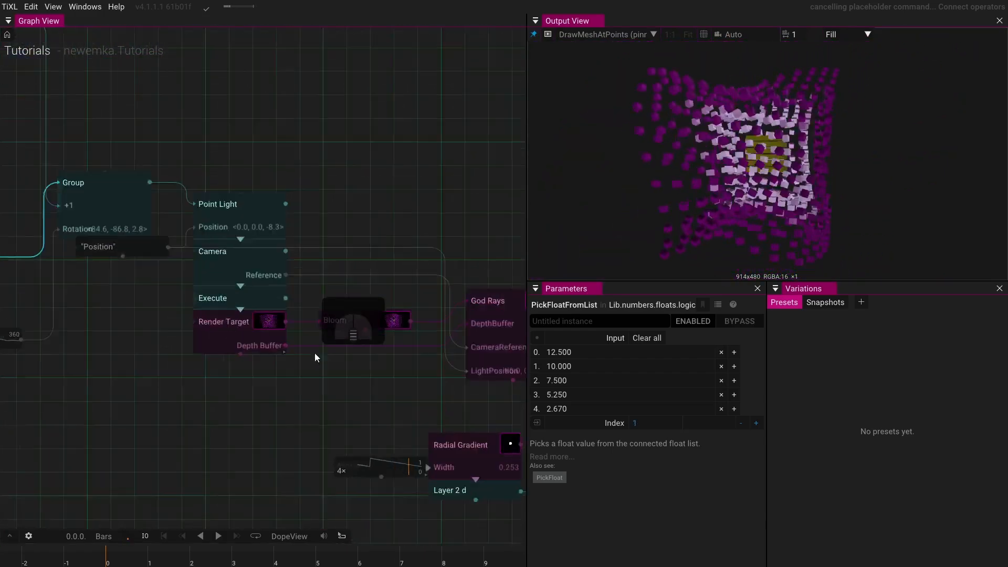
left_click_drag(326, 362, 2, 284)
scroll(273, 315, "down", 4)
left_click(350, 378)
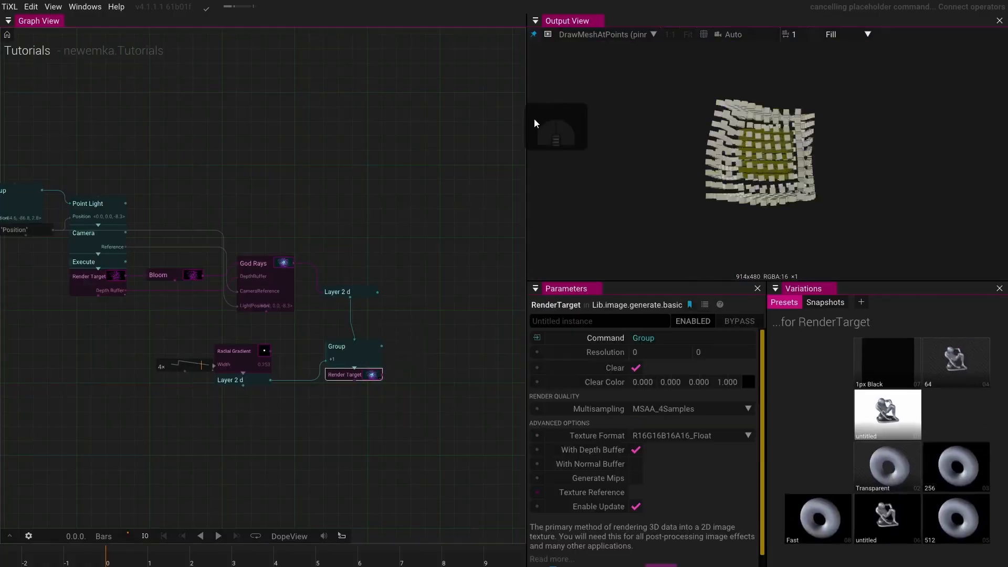
left_click(548, 34)
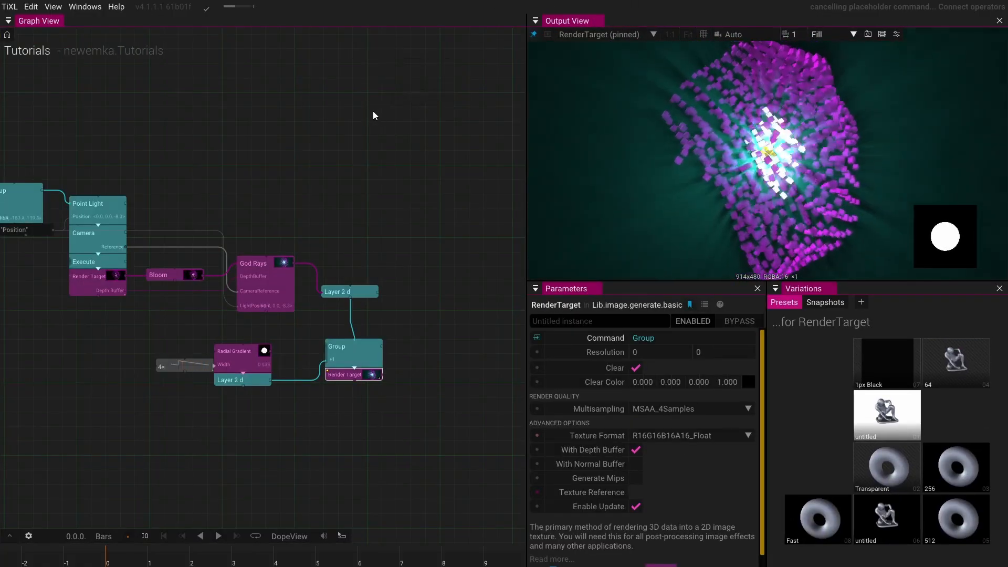
- Delete the Radial Gradient, its Layer 2d, the final Group and the Render Target nodes
left_click_drag(154, 340, 349, 413)
key("Delete")
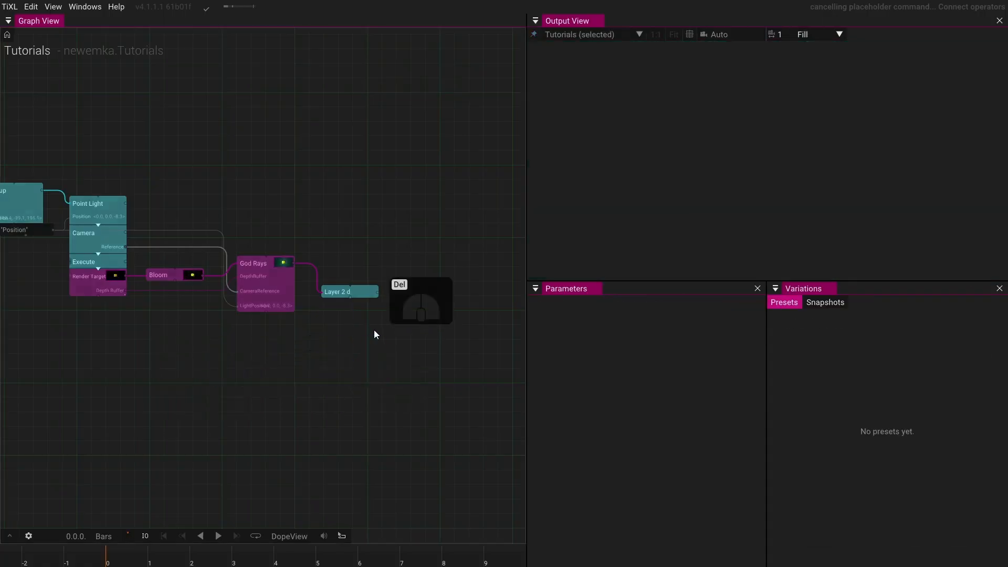
- Delete the Layer 2d node after God Rays and select God Rays to view its output
left_click(358, 291)
key("Delete")
left_click(260, 304)
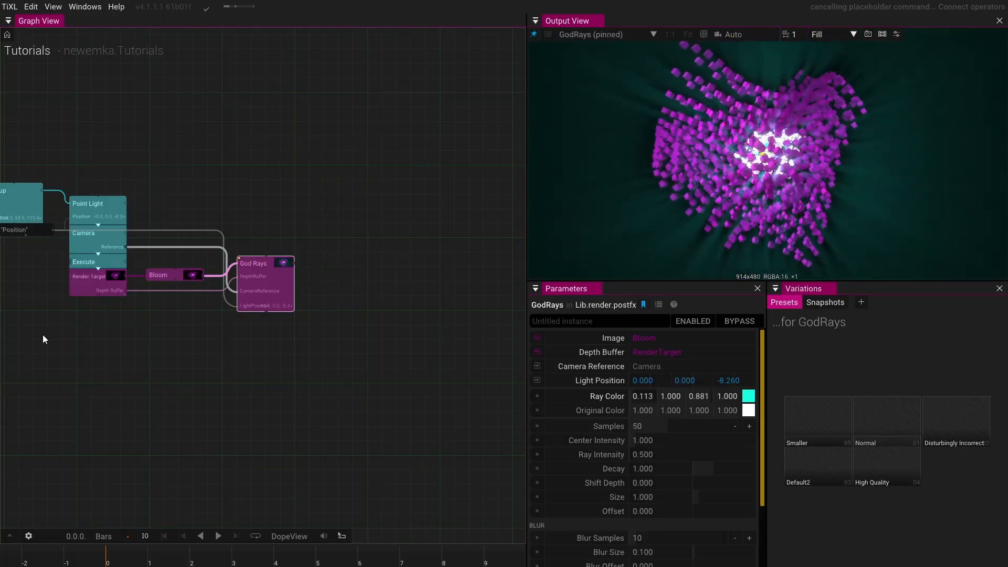
- Set the camera's Z position to 40
left_click_drag(43, 334, 381, 416)
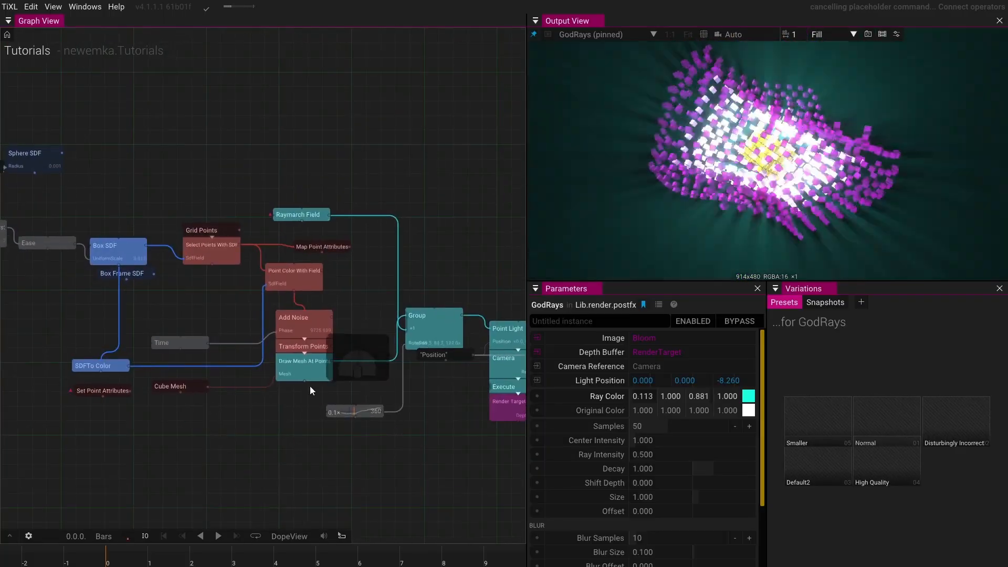
left_click_drag(445, 294, 379, 244)
left_click(360, 295)
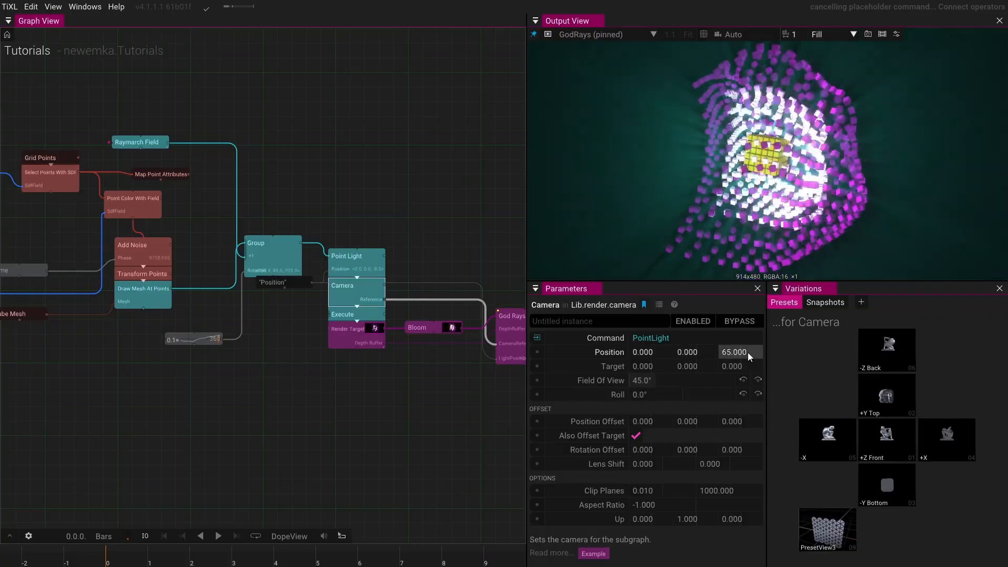
left_click_drag(748, 352, 723, 274)
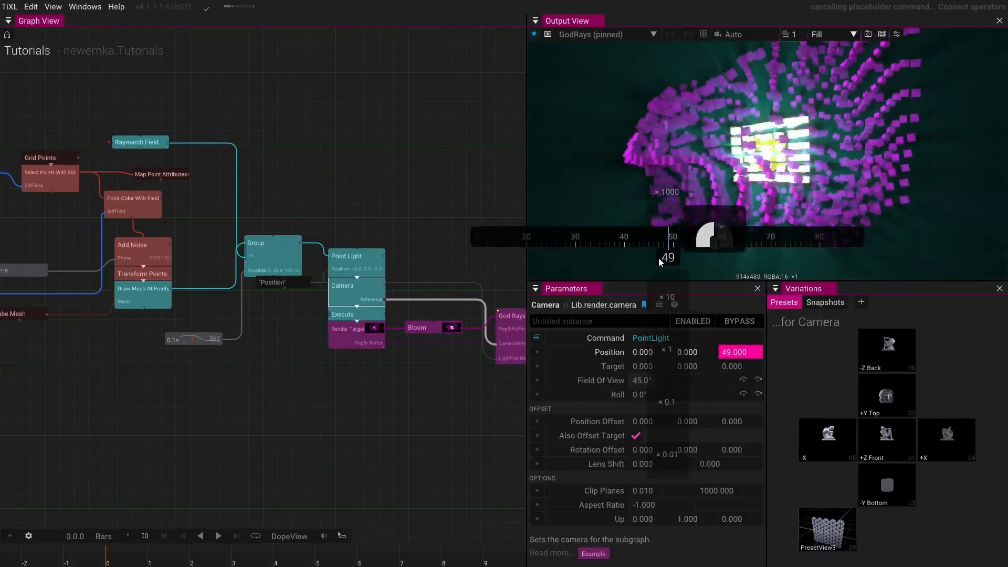
left_click_drag(660, 263, 503, 268)
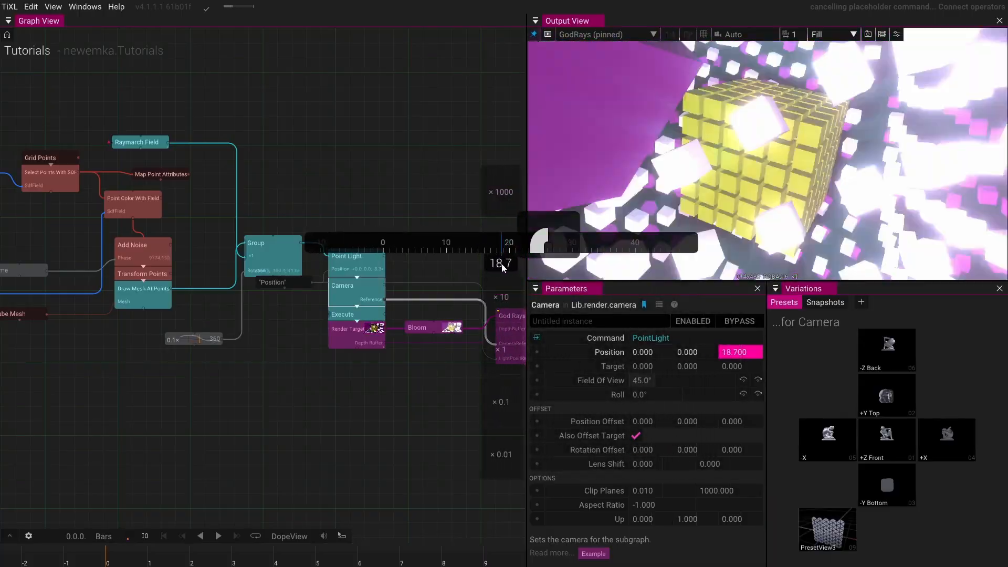
left_click_drag(502, 268, 637, 247)
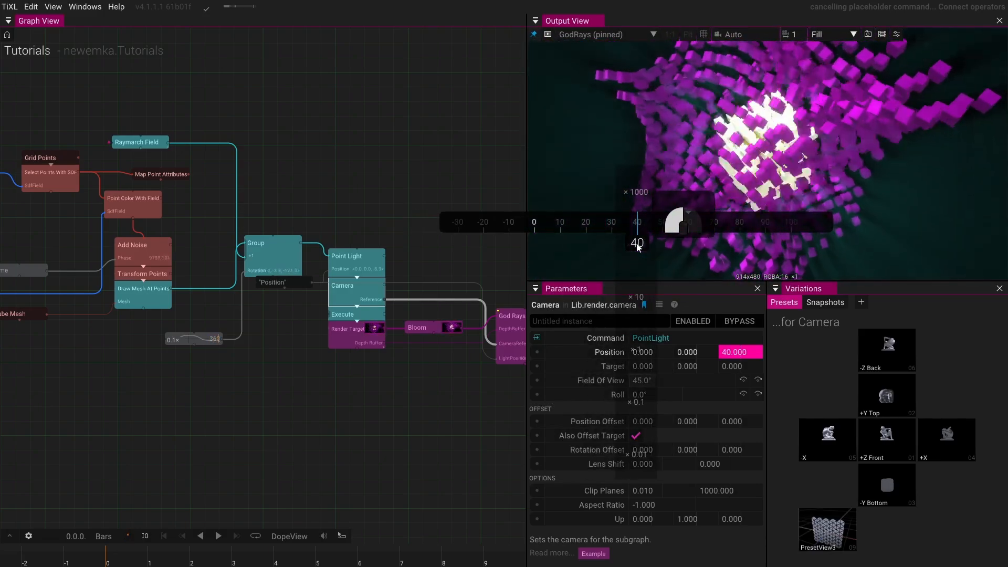
left_click_drag(637, 246, 637, 246)
- Set the Sequence Anim operator's Rate to 0.5
left_click_drag(283, 385, 457, 355)
scroll(368, 357, "down", 3)
left_click_drag(384, 371, 422, 390)
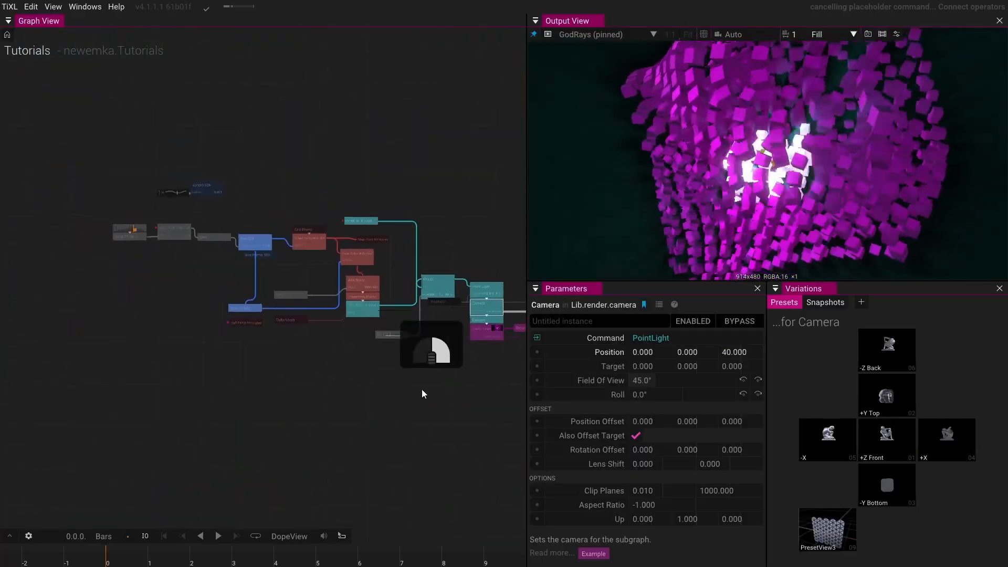
scroll(324, 323, "up", 5)
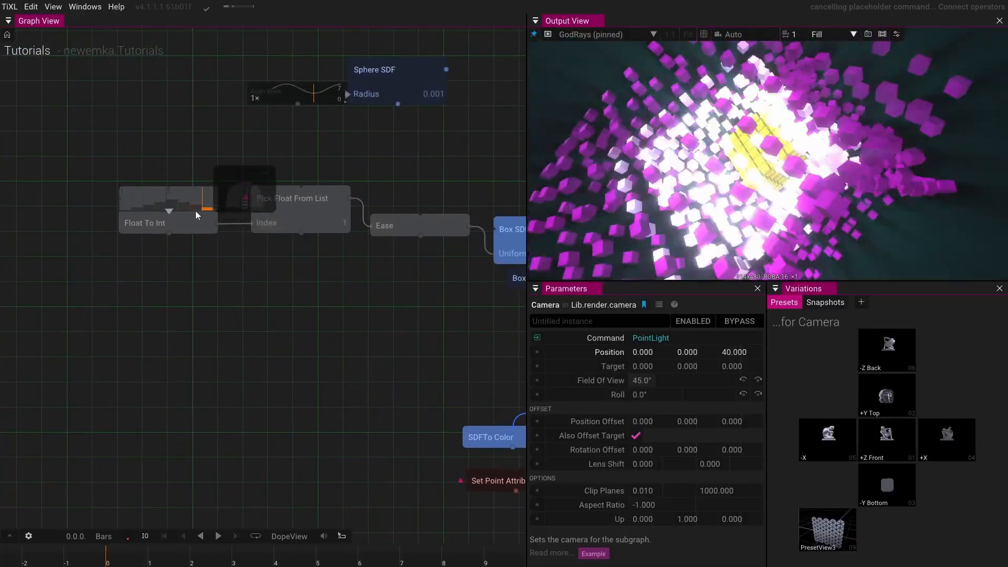
left_click(196, 212)
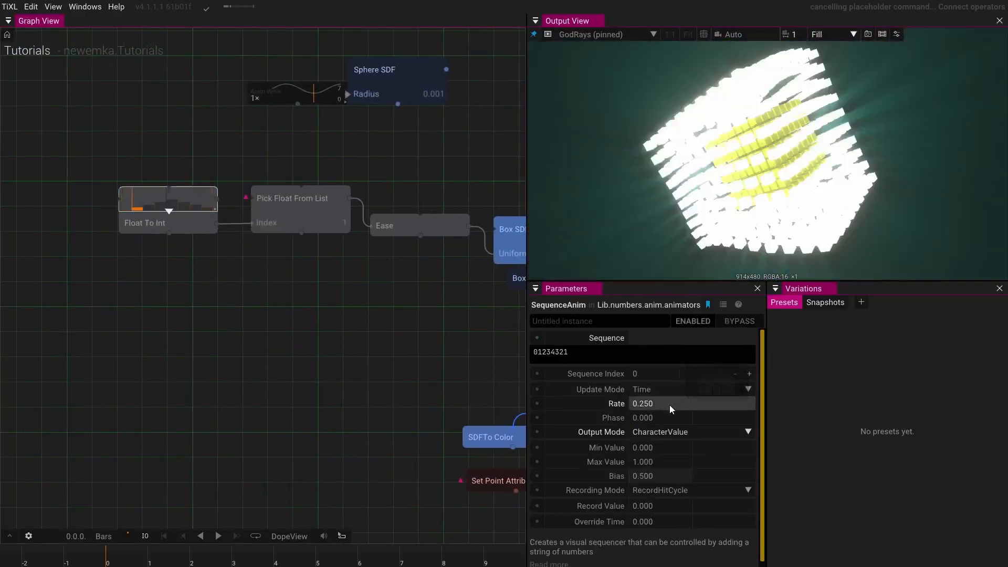
left_click(669, 405)
type(".0")
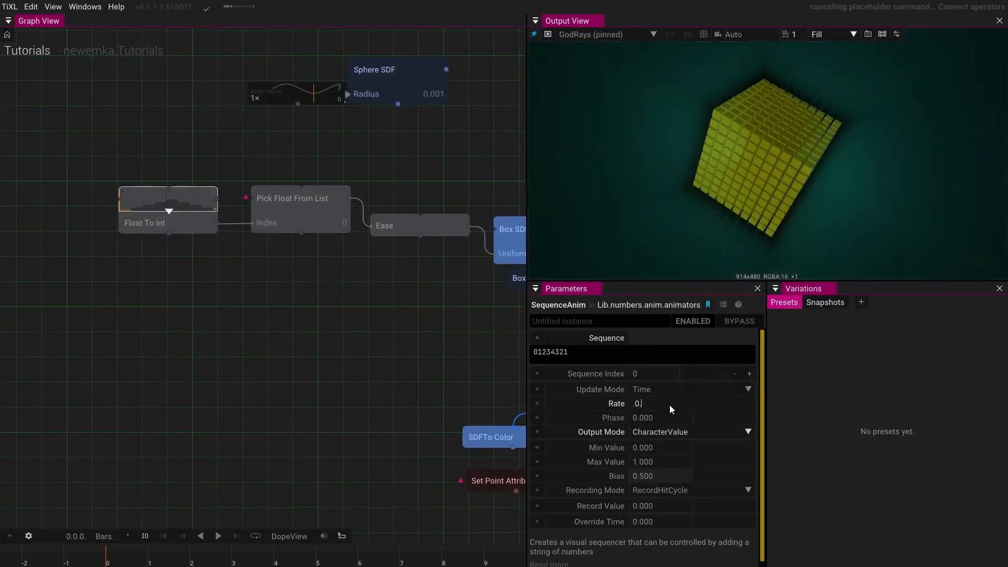
key("BackSpace")
type("5")
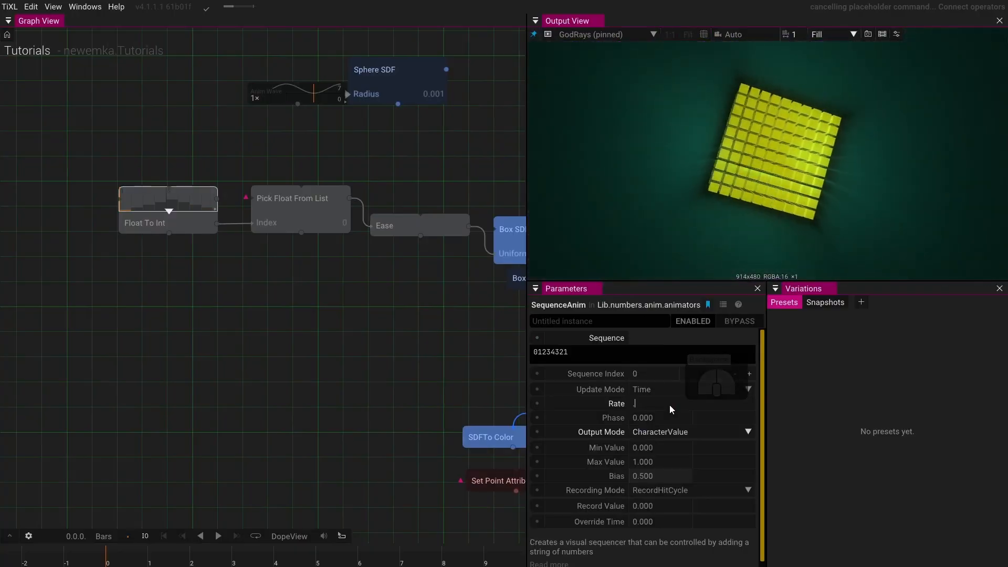
key("Return")
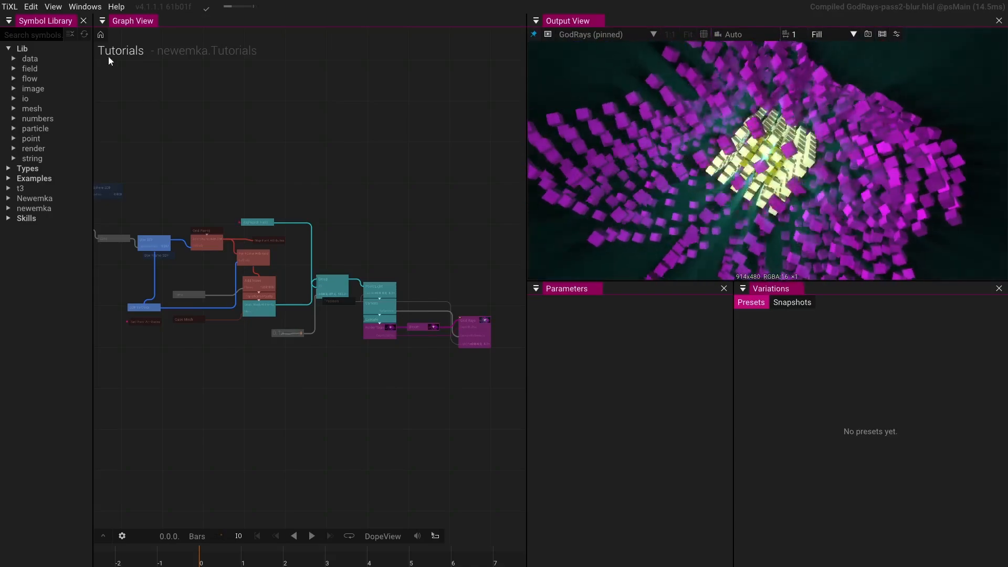
- Add a Layer2d operator connected to the God Rays output
left_click(83, 20)
scroll(334, 375, "up", 5)
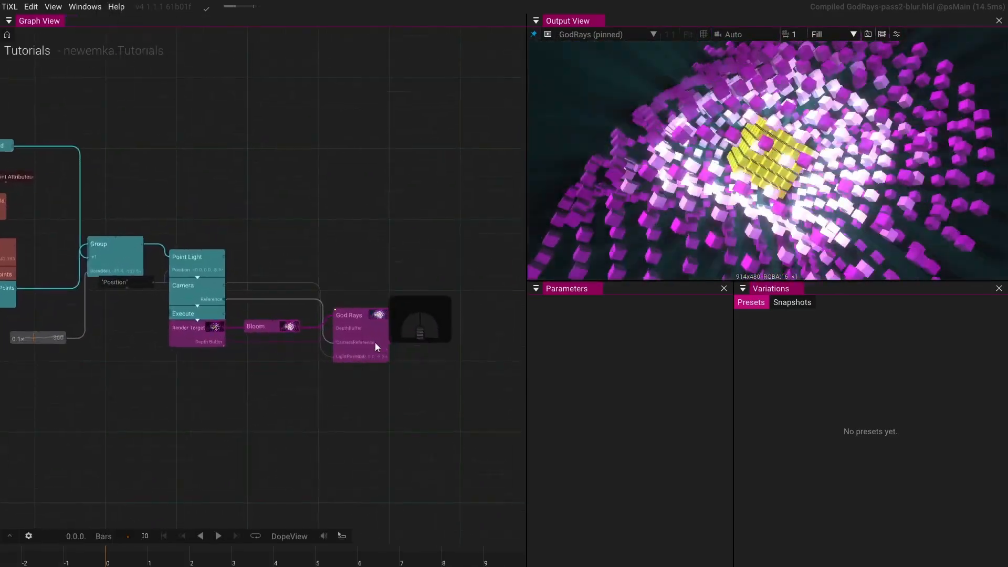
left_click_drag(388, 315, 433, 310)
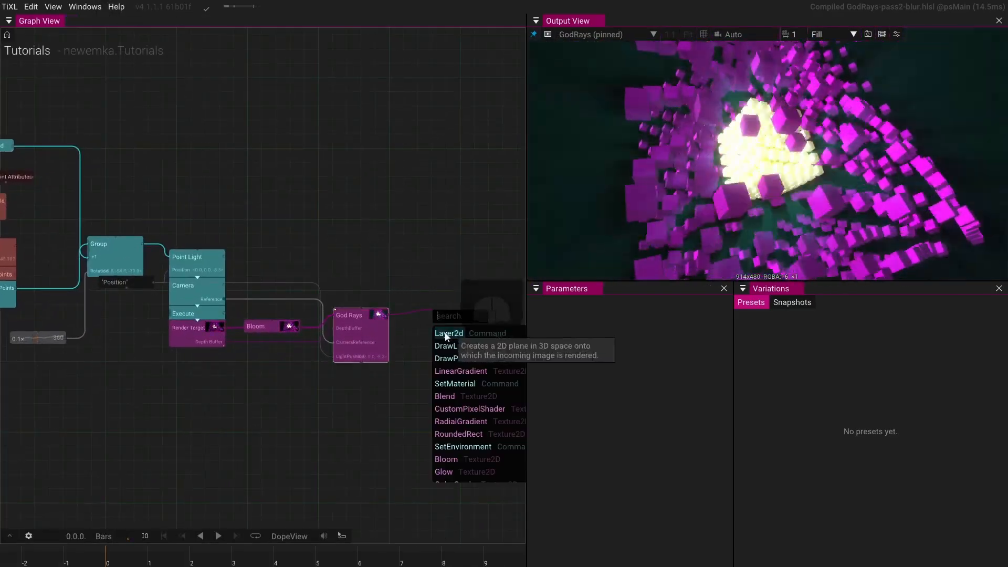
left_click(447, 335)
- Select all scene operators except the final Layer 2d and start combining them into a new symbol
scroll(376, 254, "down", 4)
left_click(71, 196)
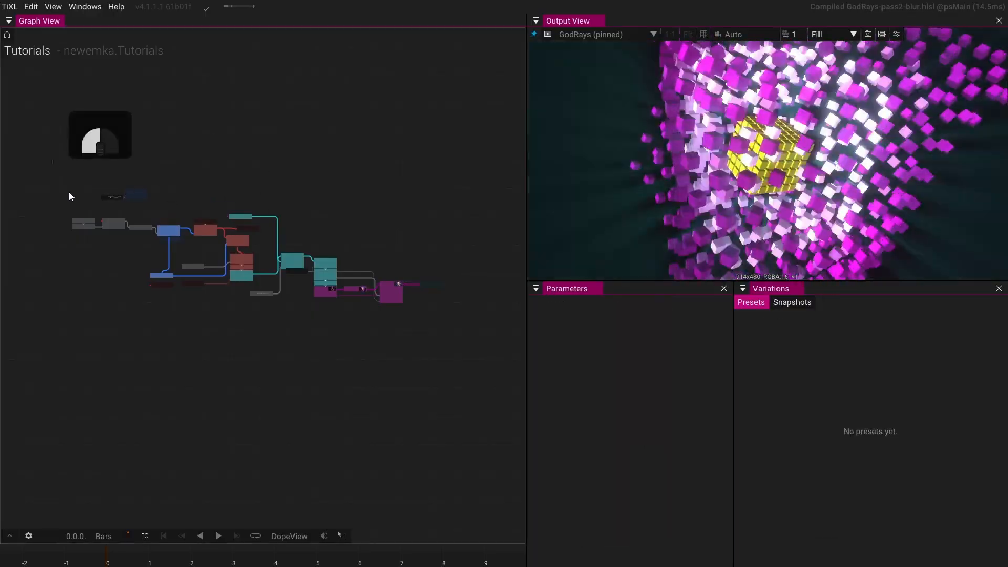
left_click_drag(52, 159, 408, 378)
scroll(379, 278, "up", 5)
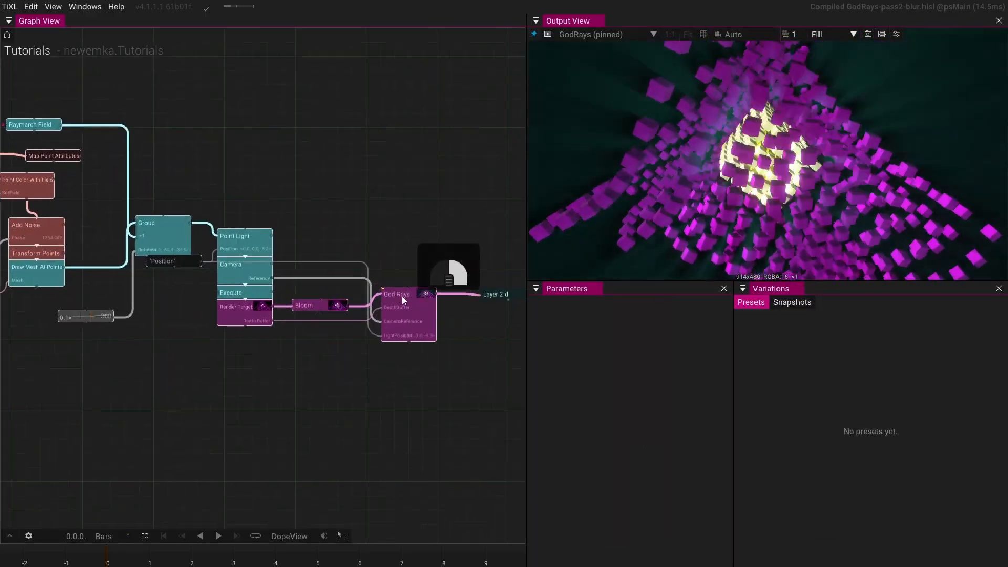
right_click(401, 295)
mouse_move(436, 504)
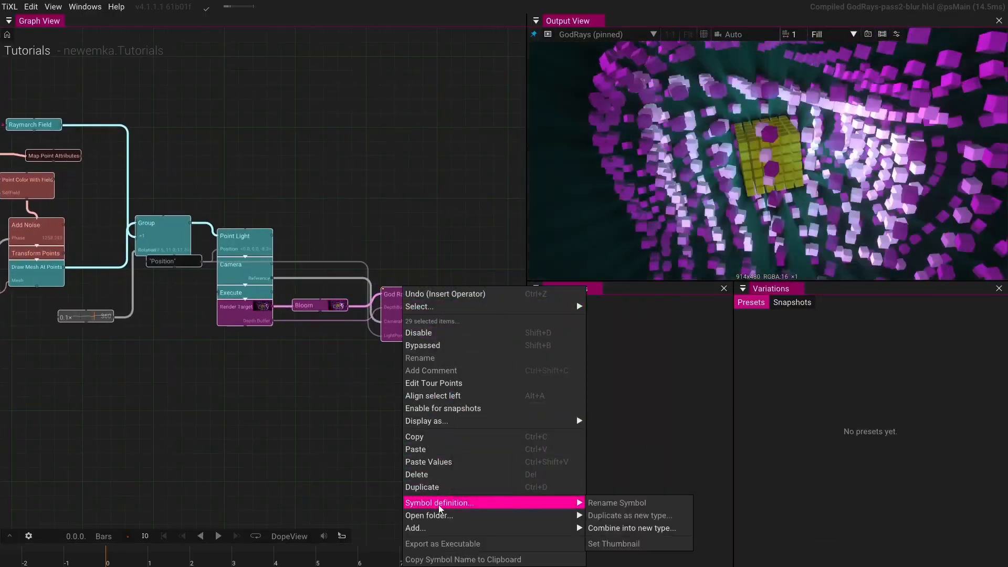
left_click(639, 528)
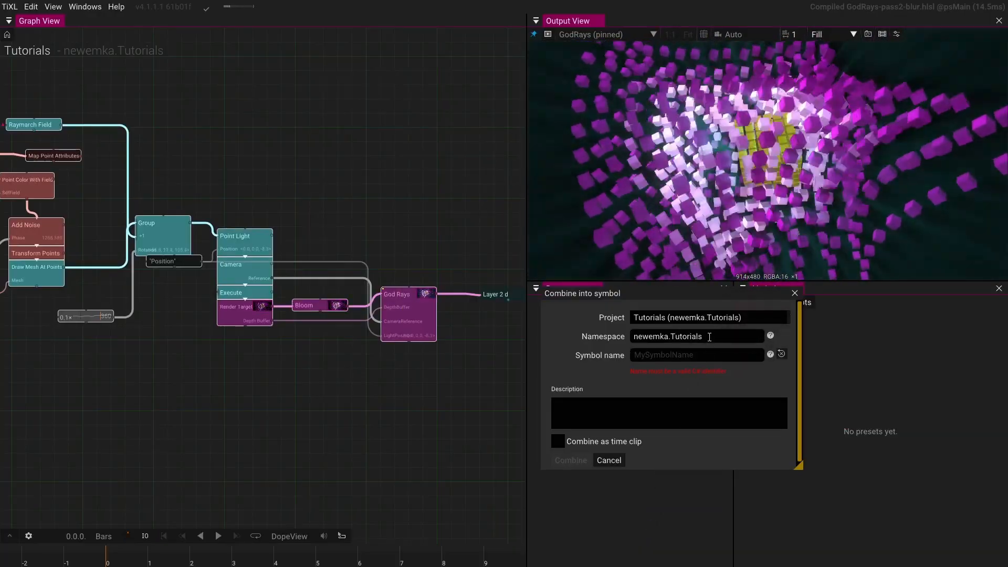
left_click(679, 356)
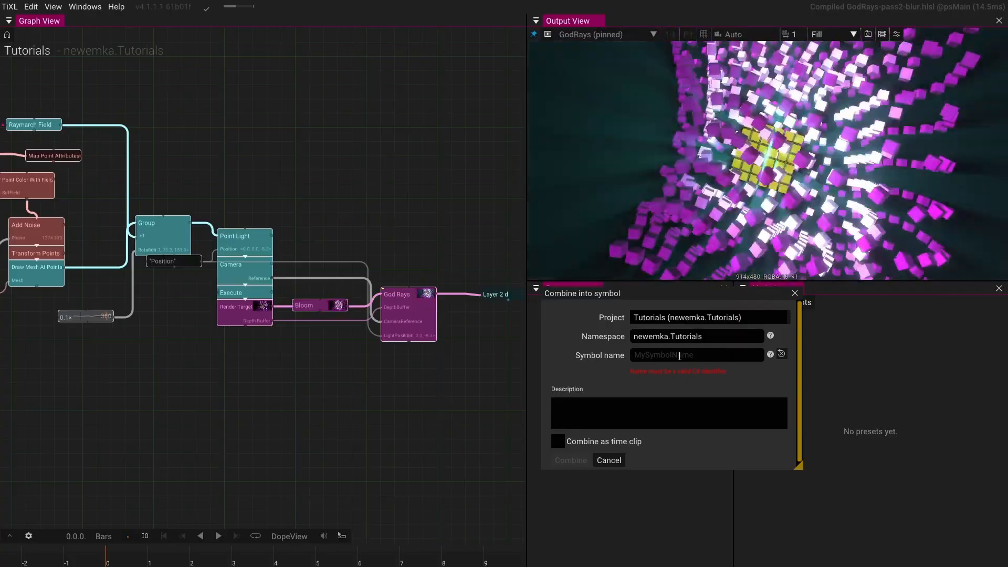
type("Expor")
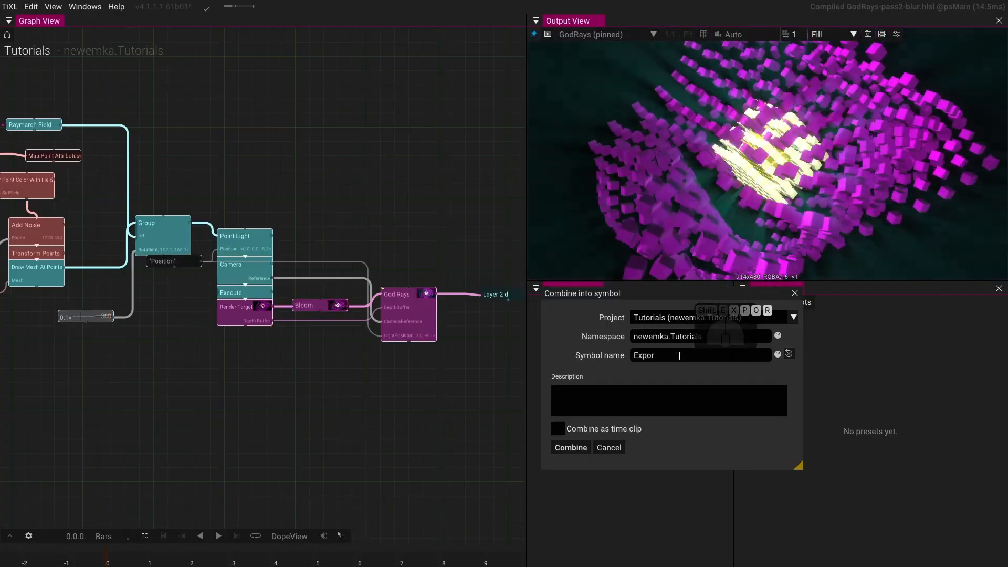
key("BackSpace")
key("BackSpace")
key("BackSpace")
key("BackSpace")
key("BackSpace")
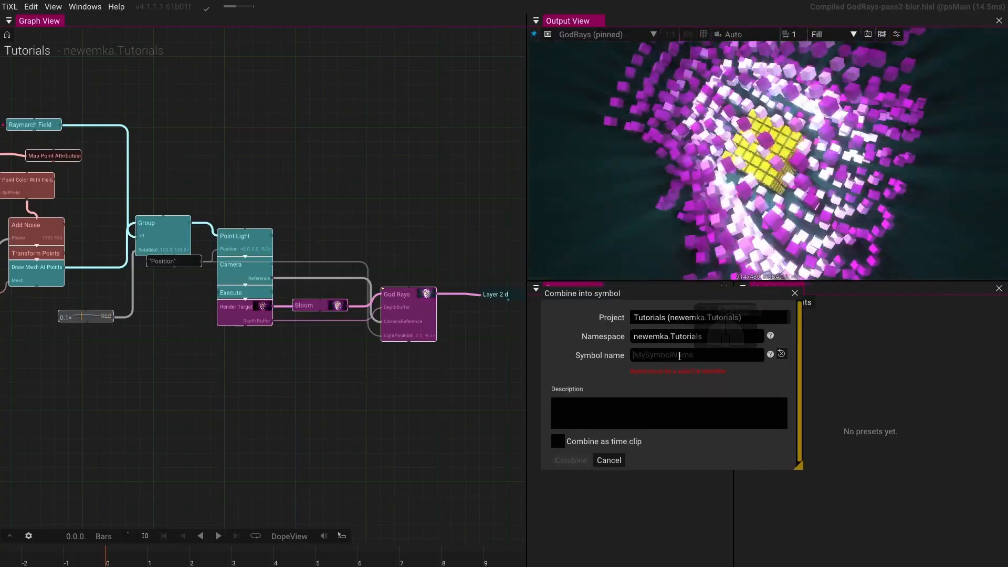
- Name the new symbol MySceneBeat and combine the selected operators into it
key("shift")
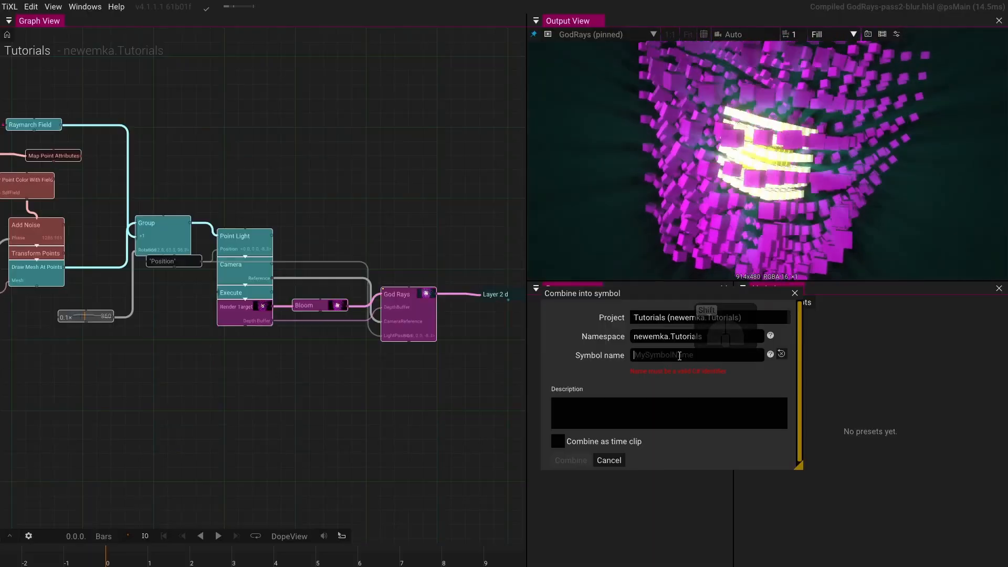
type("Mysce")
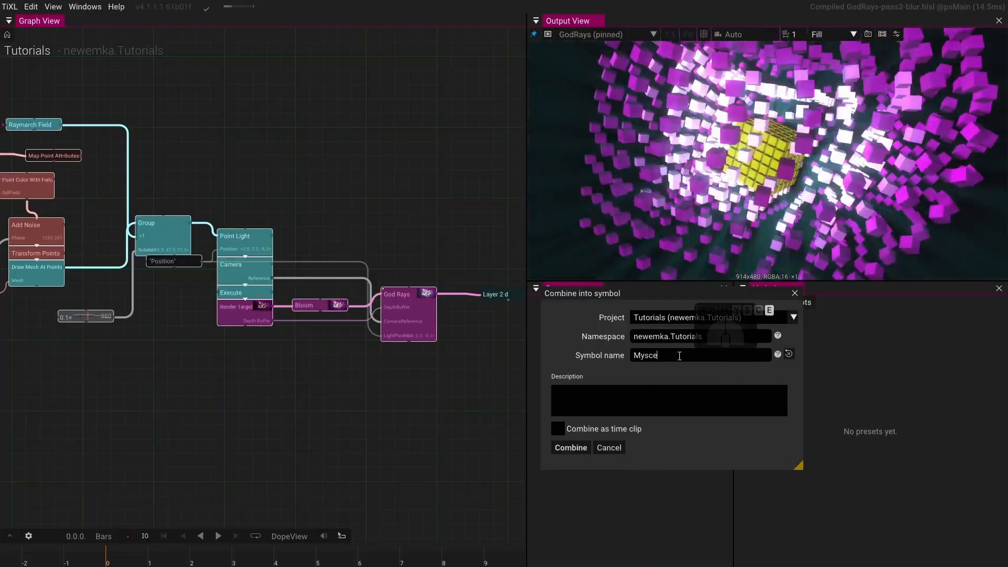
type("neBeat")
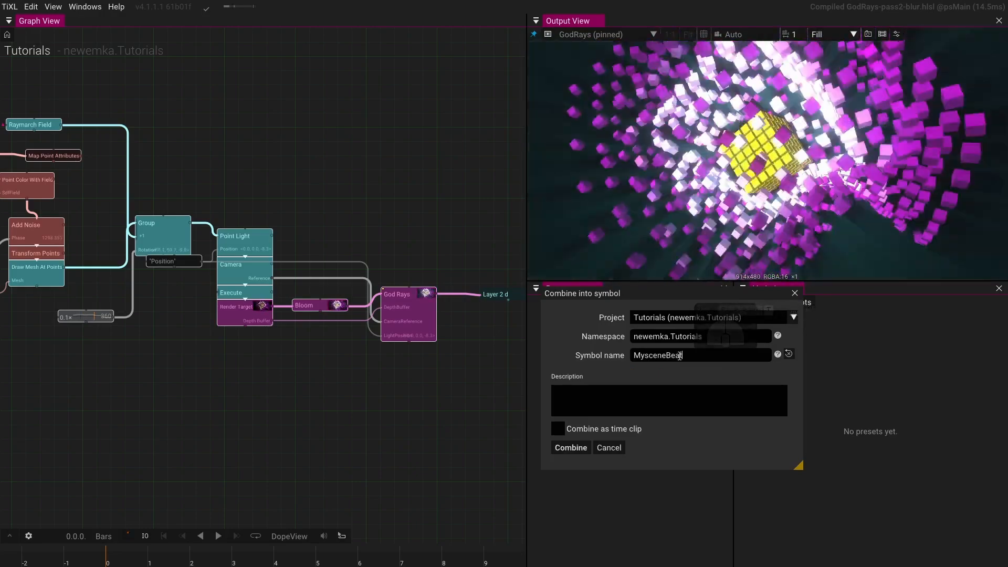
left_click(650, 355)
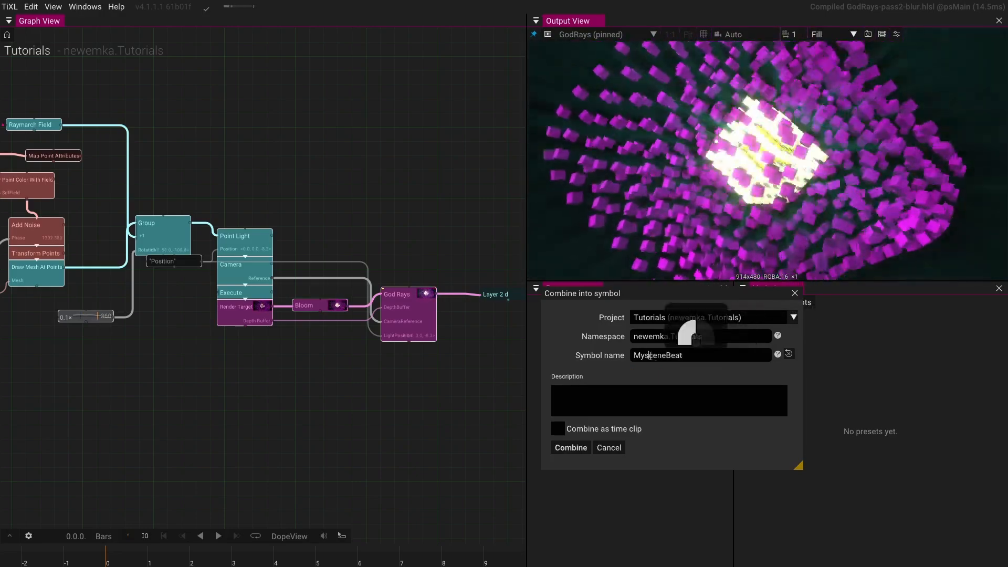
key("BackSpace")
type("S")
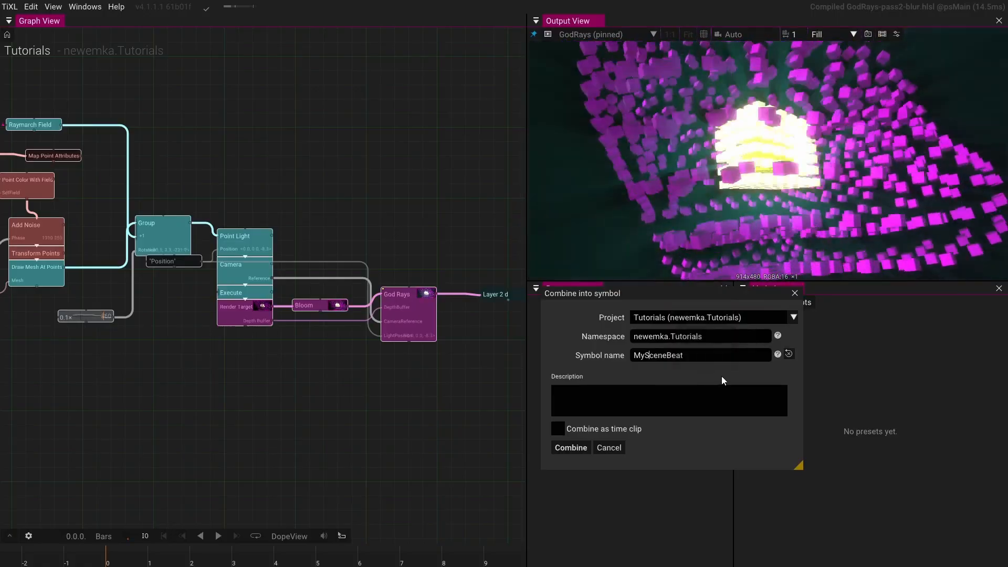
left_click(570, 448)
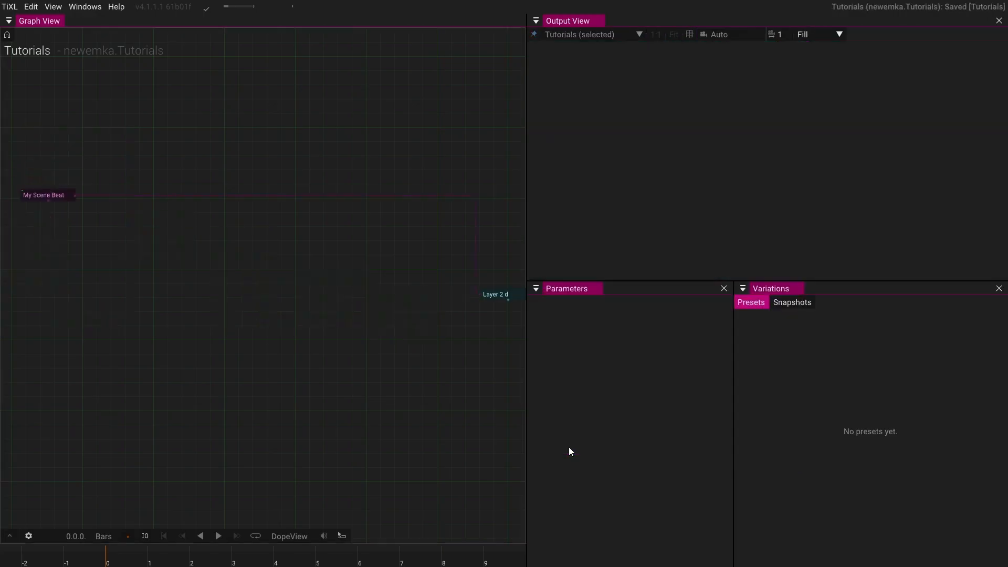
- Delete the Layer 2d node and select the My Scene Beat operator to view its output
left_click(496, 297)
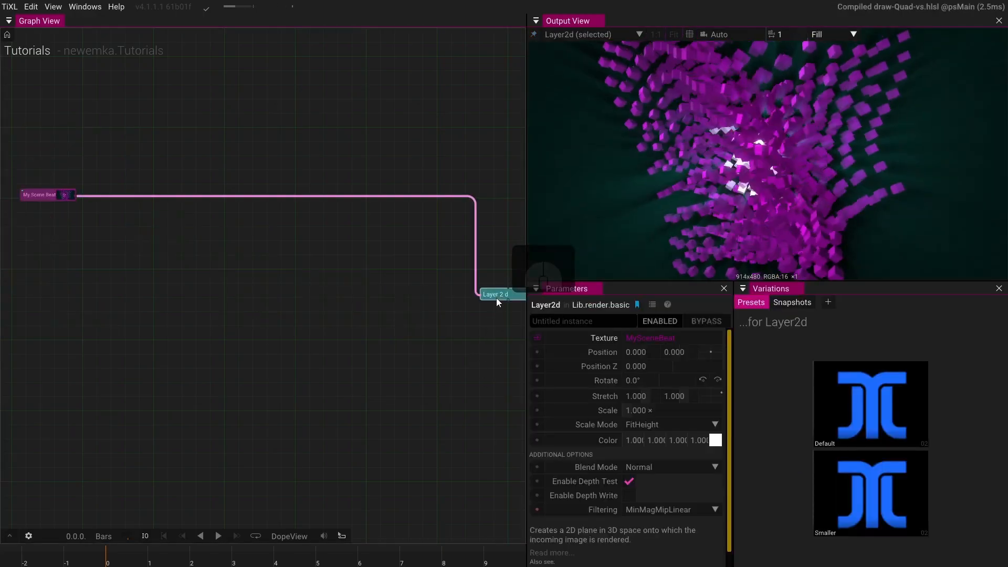
key("Delete")
scroll(243, 359, "down", 1)
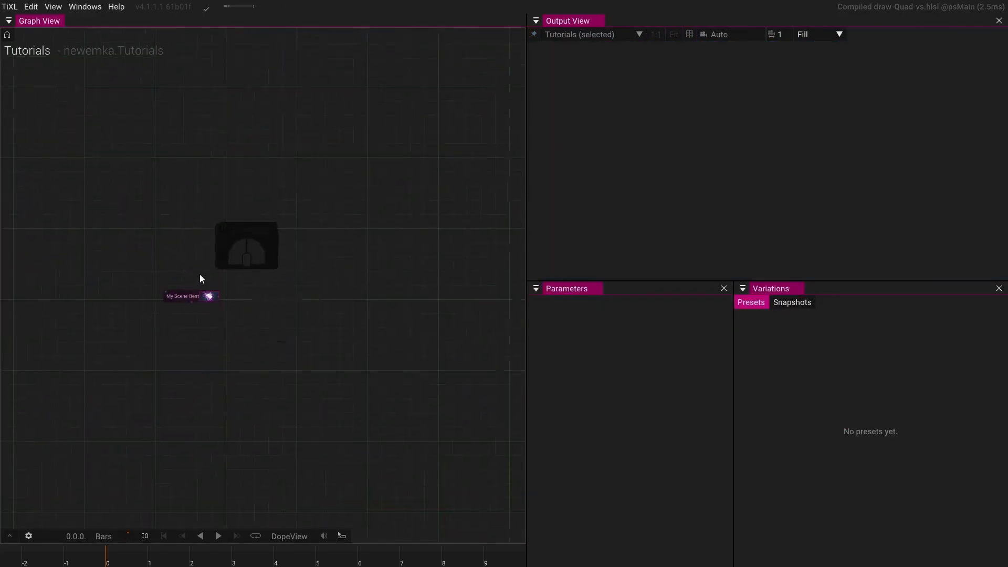
scroll(199, 274, "up", 5)
left_click(253, 321)
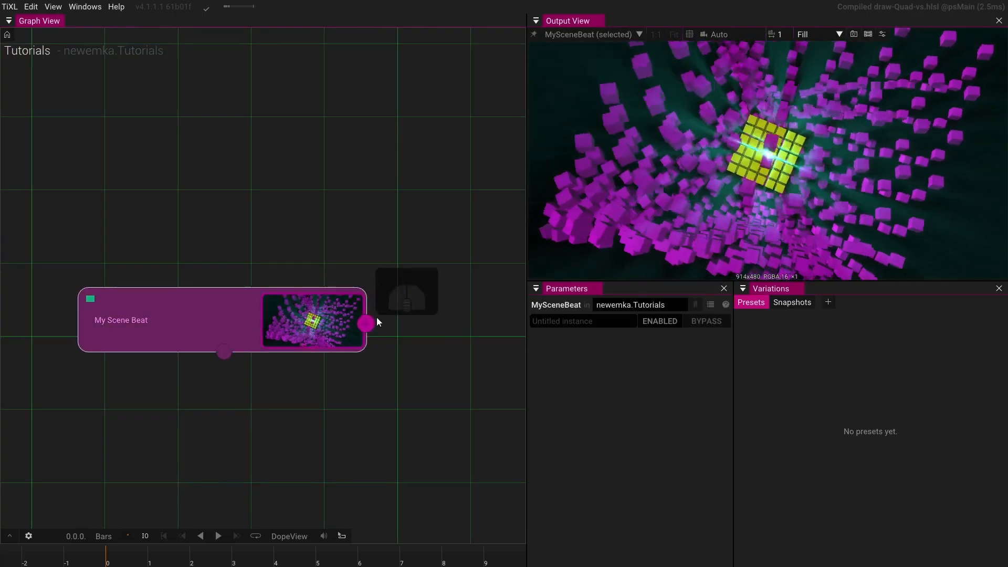